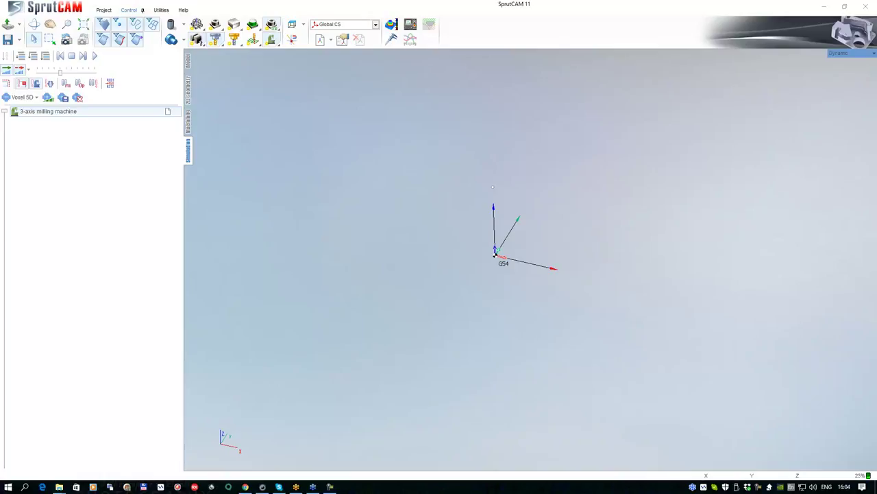
Open the SprutCAM quick start page and follow its link to "What's New in SprutCAM 11" in the browser.
middle_drag(461, 229, 448, 222)
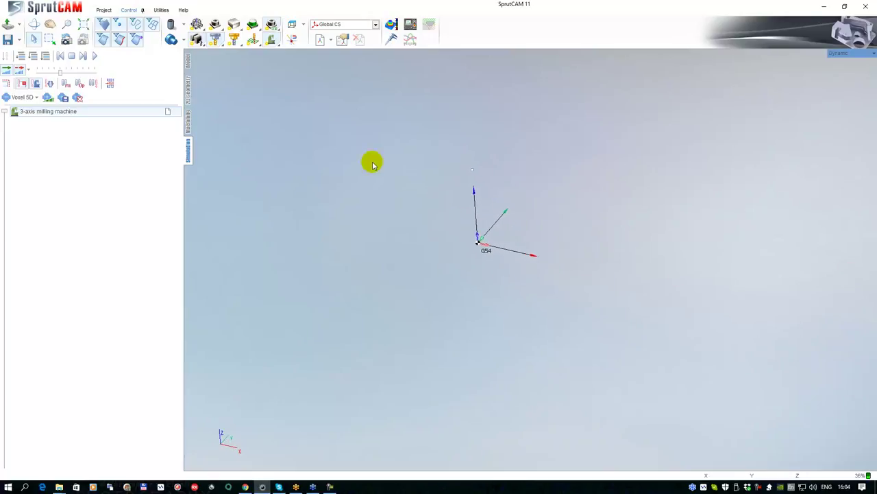
click(183, 11)
click(215, 31)
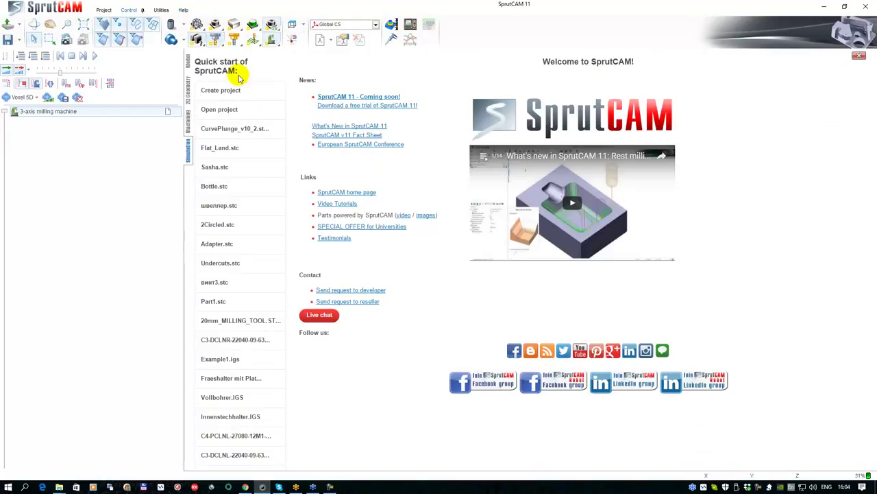
click(349, 128)
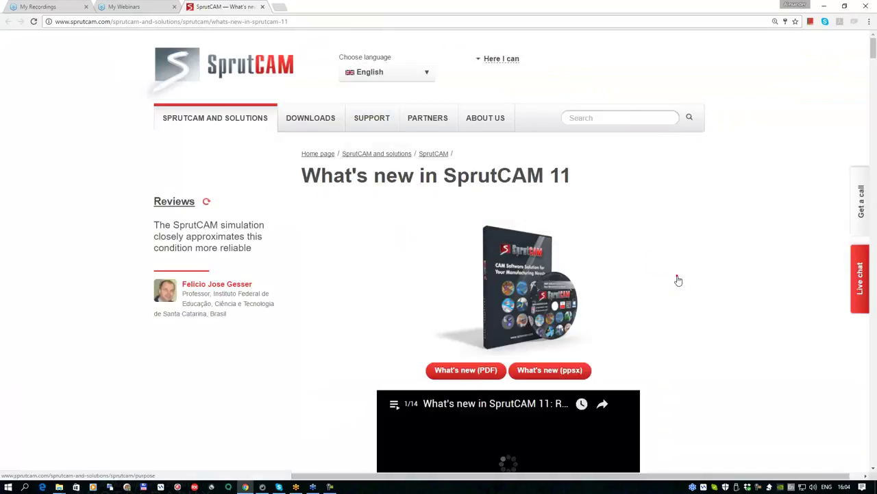
click(678, 279)
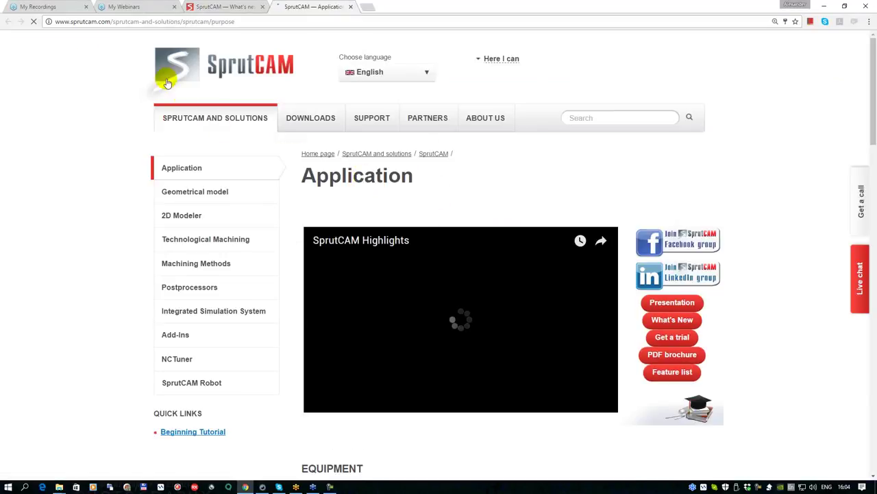
click(229, 8)
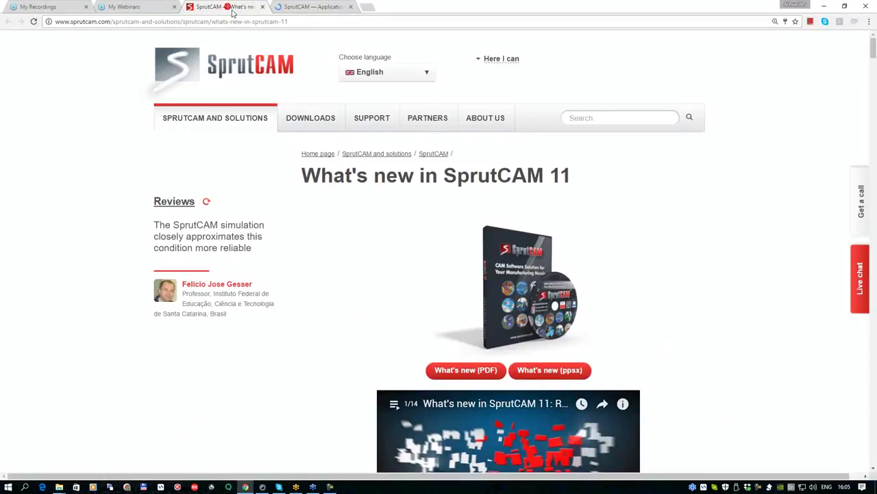
click(350, 6)
Review the new and redesigned machining strategies on the What's New page, from the Pencil operation to the lathe cycles.
scroll(343, 212, down, 4)
scroll(340, 214, down, 3)
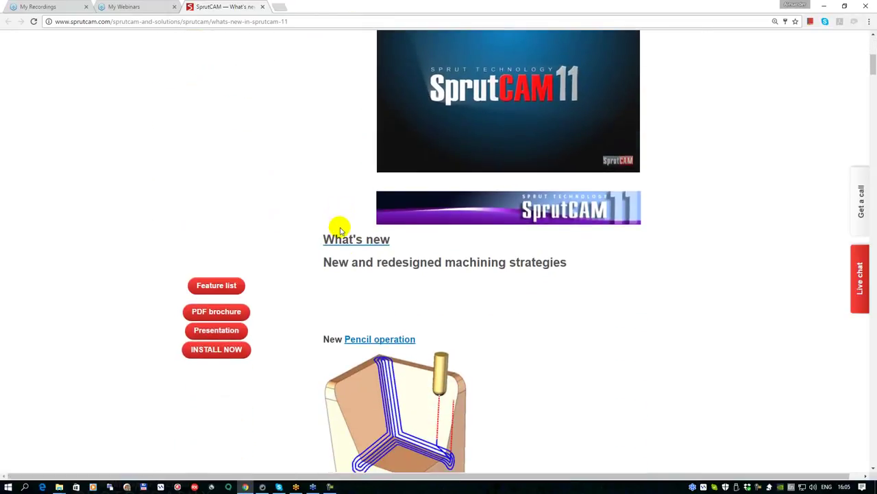
scroll(466, 245, down, 1)
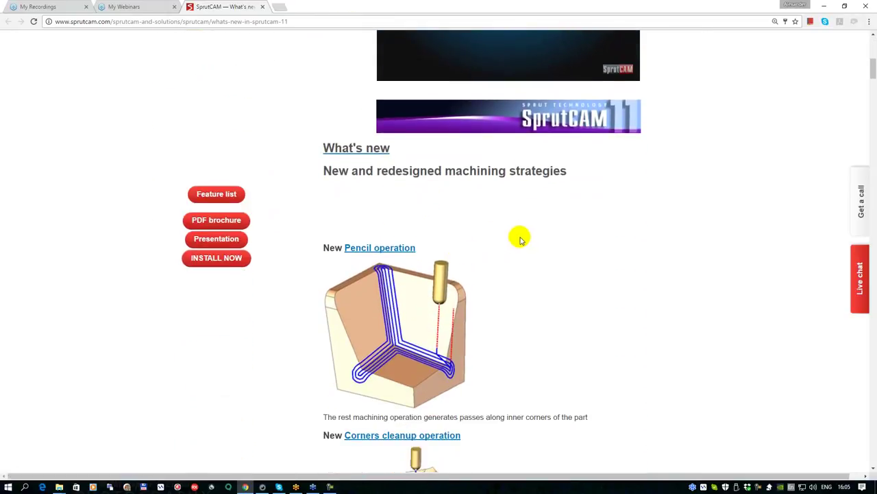
scroll(508, 240, down, 3)
scroll(519, 253, down, 5)
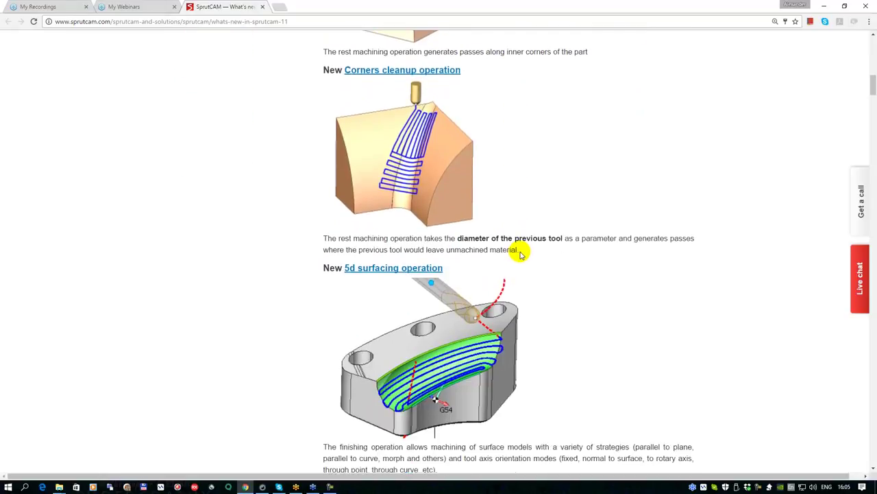
scroll(523, 257, down, 4)
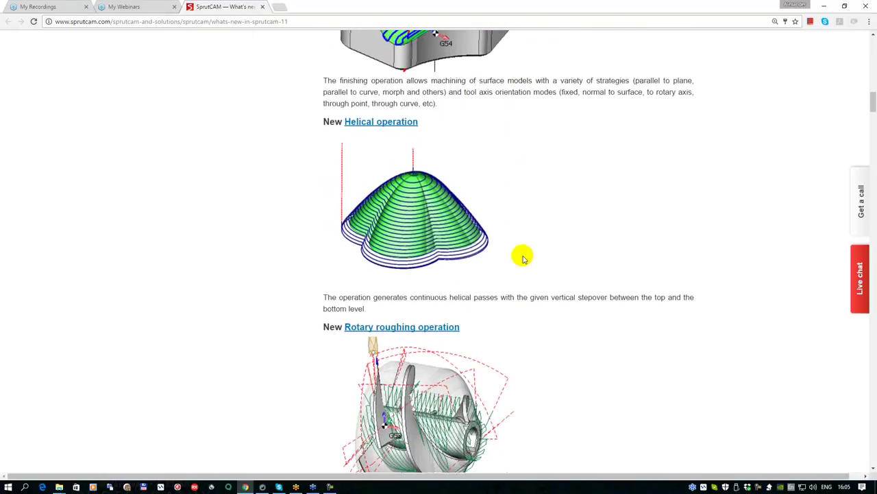
scroll(525, 258, down, 5)
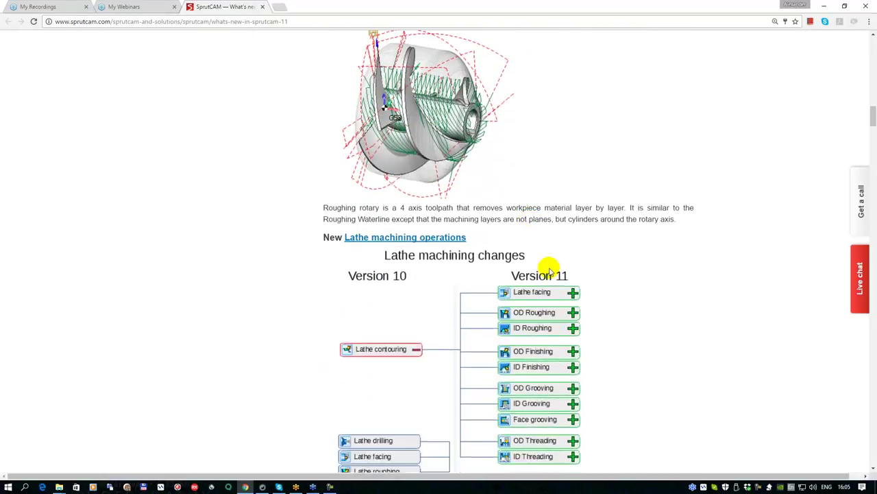
scroll(595, 286, down, 2)
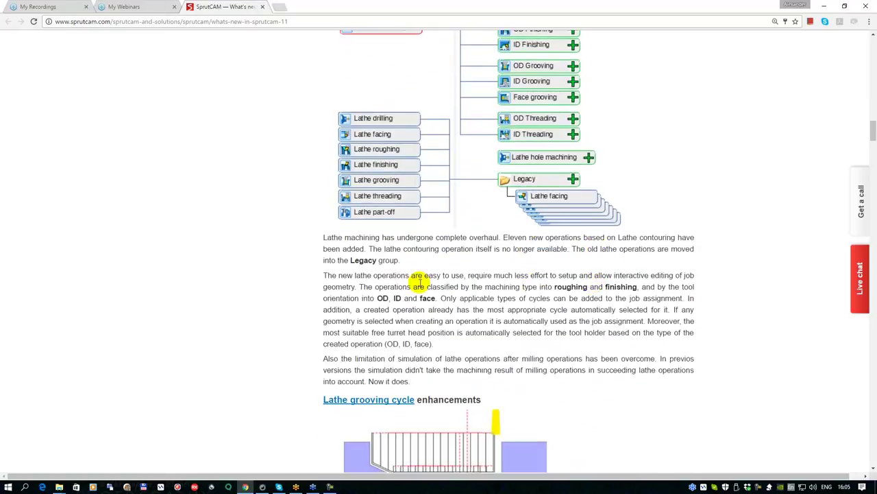
scroll(615, 328, down, 4)
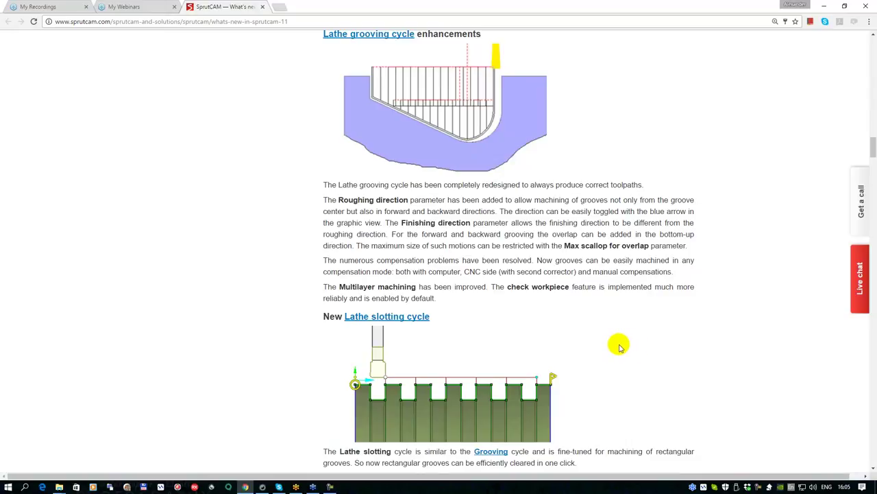
scroll(586, 349, down, 5)
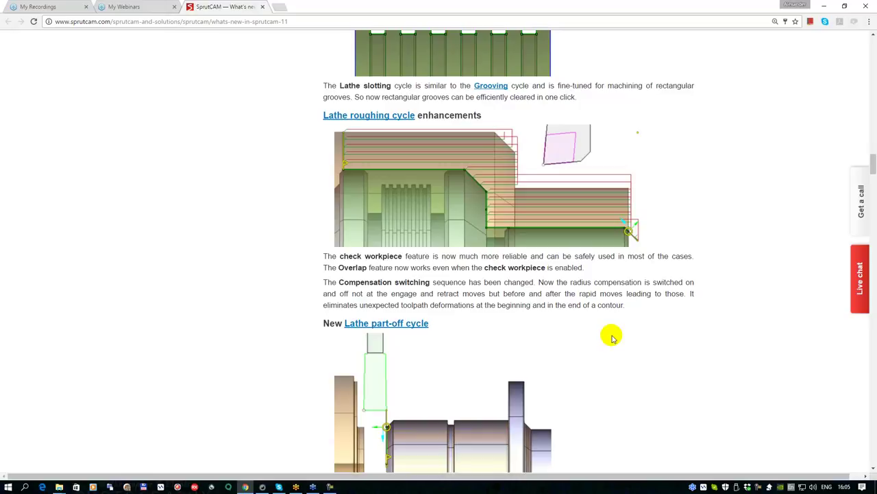
scroll(610, 337, up, 4)
scroll(610, 337, up, 6)
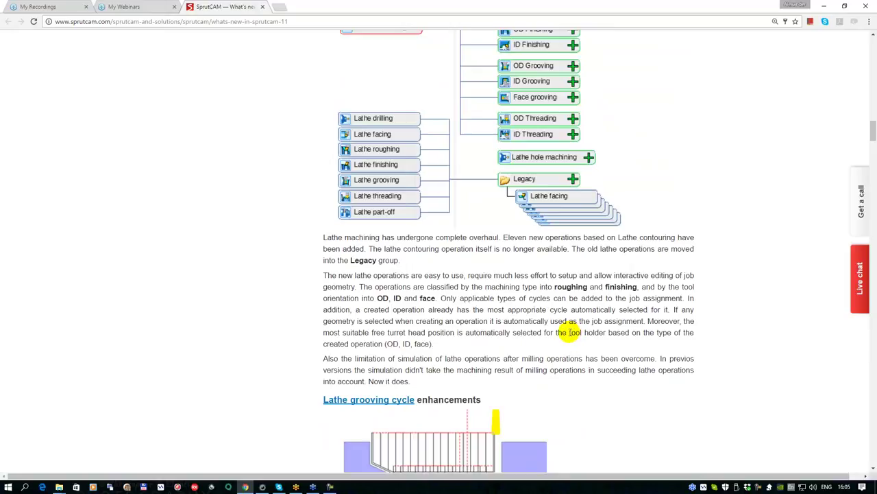
scroll(418, 278, up, 4)
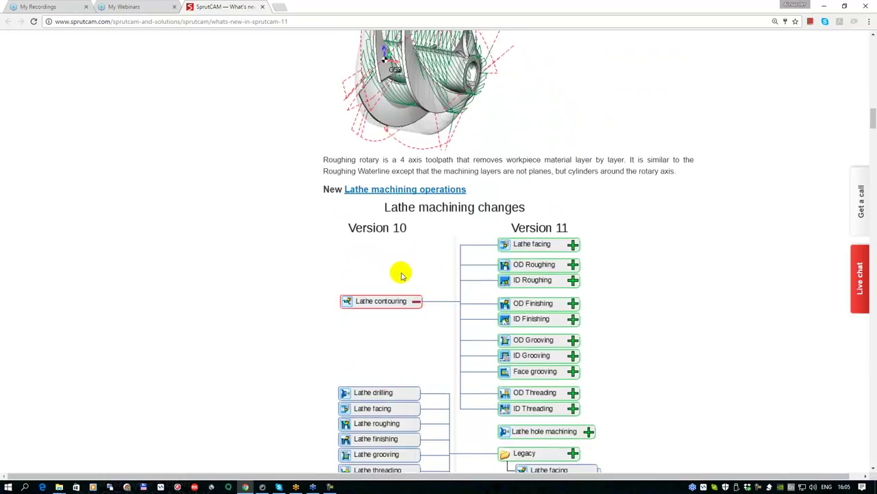
scroll(391, 277, up, 5)
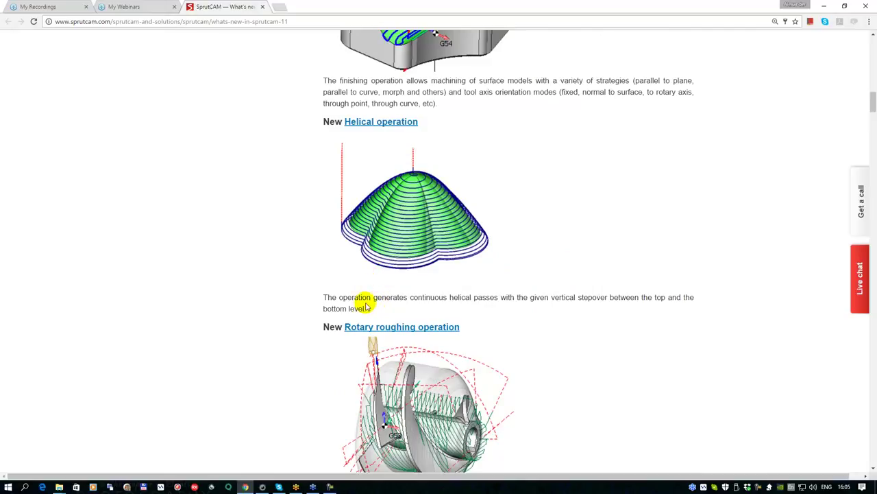
scroll(327, 247, up, 11)
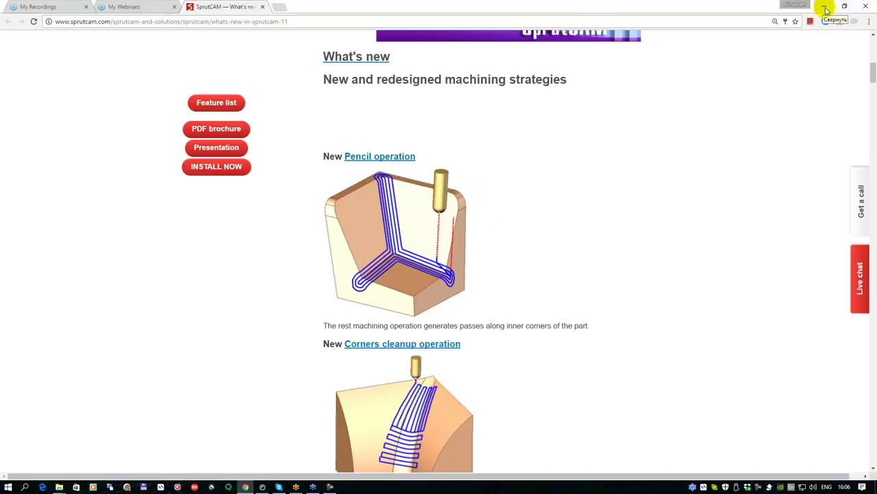
Close the What's New page and switch back to SprutCAM.
click(262, 7)
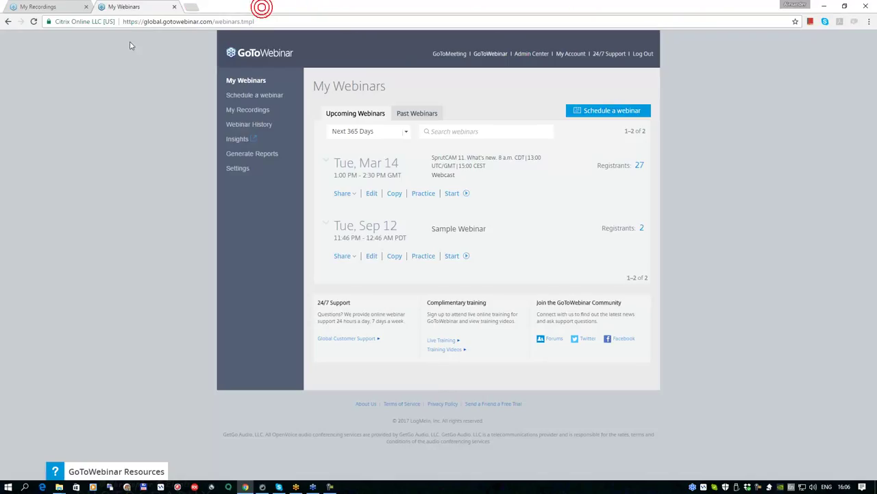
click(824, 6)
right_drag(359, 205, 405, 207)
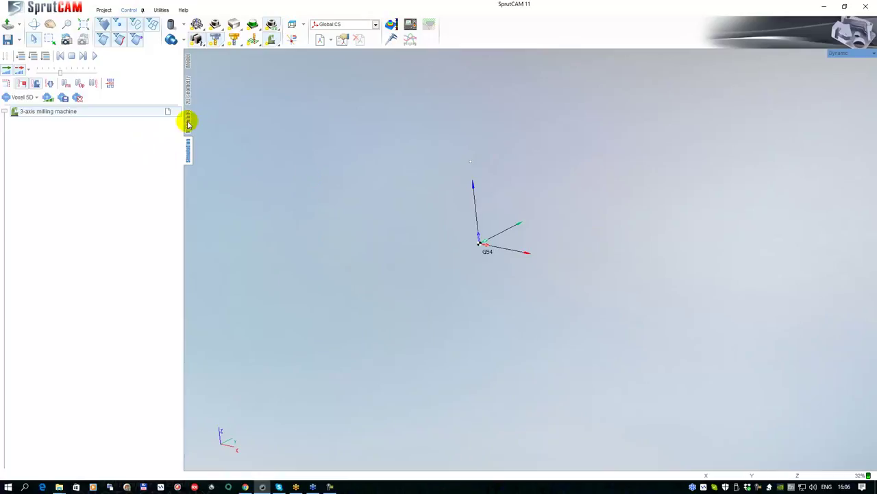
right_drag(340, 183, 360, 202)
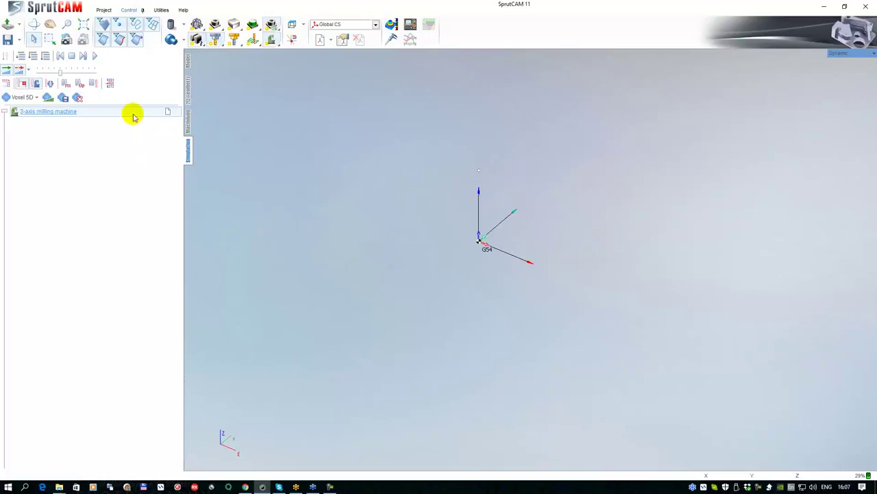
Open the project CurvePlunge_v10_2.stc from Webinar_2017\AdaptiveFeedrate without reloading the machine schema from the library.
click(8, 24)
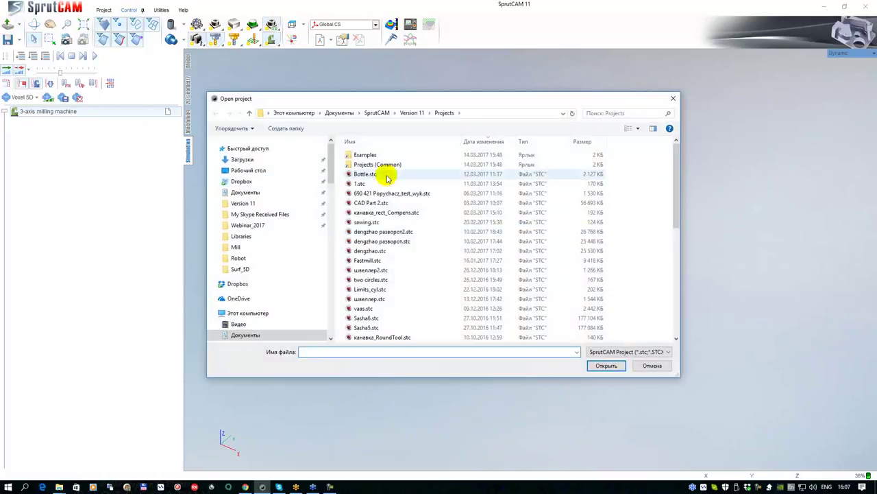
click(247, 224)
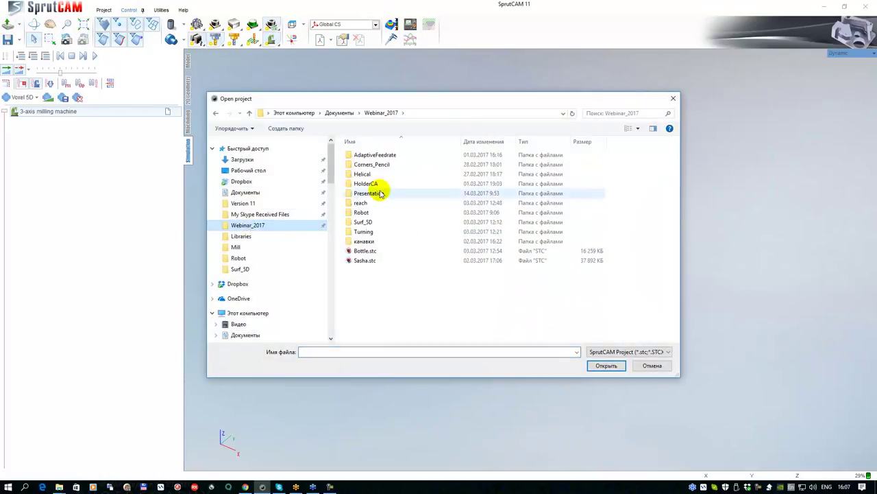
double_click(363, 155)
double_click(363, 154)
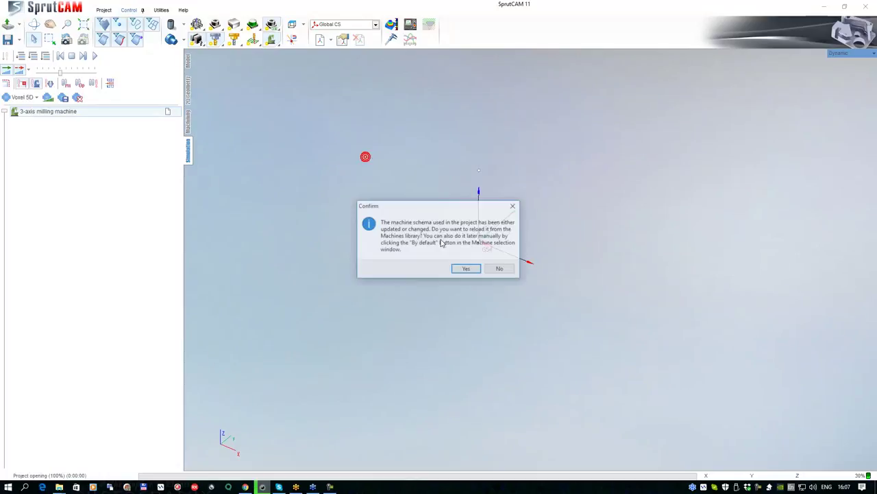
click(501, 268)
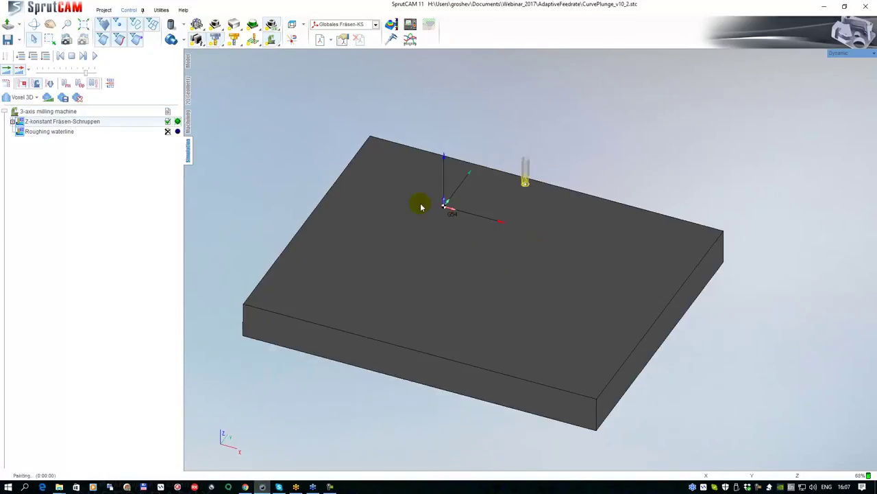
Change the simulation type from Voxel 3D to Voxel 5D.
click(17, 96)
click(24, 136)
click(425, 215)
middle_drag(438, 186, 433, 200)
Display the toolpath and the part model with the simulated workpiece hidden, framing the square pocket.
click(250, 35)
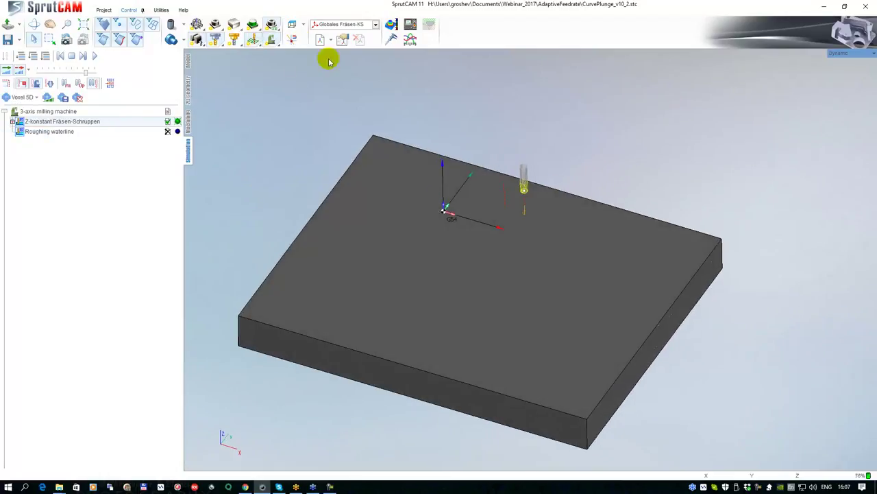
click(269, 39)
scroll(525, 206, up, 5)
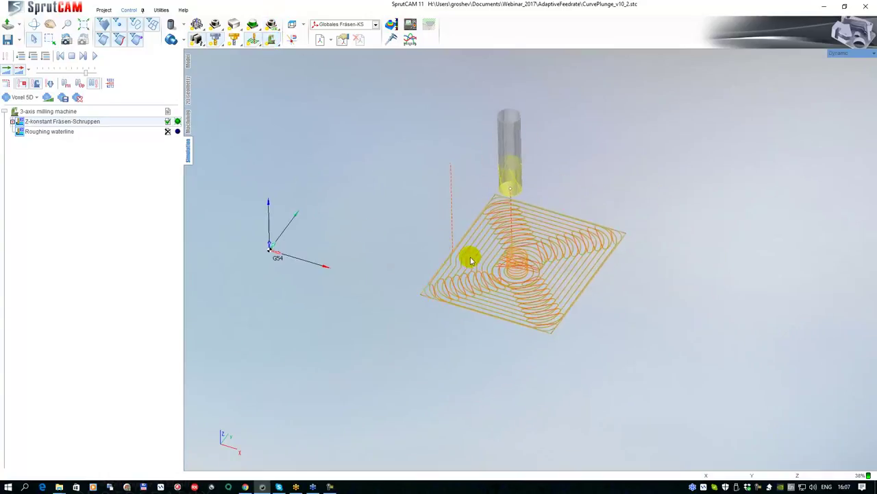
click(216, 26)
middle_drag(454, 147, 451, 175)
scroll(450, 174, down, 2)
mouse_move(480, 206)
middle_down()
mouse_move(482, 182)
mouse_move(510, 180)
mouse_move(469, 216)
middle_up()
scroll(526, 208, up, 3)
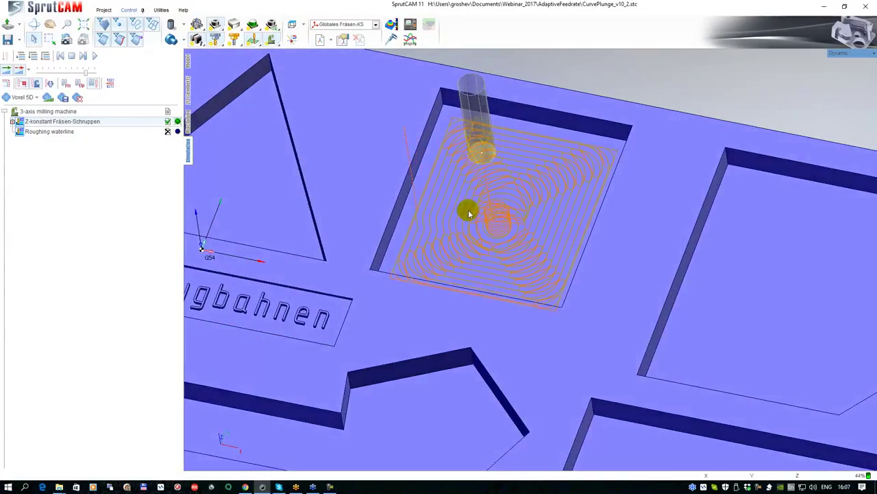
Clear the previous simulation result and run the Z-konstant Fräsen-Schruppen simulation with the machined workpiece displayed, adjusting the playback speed.
drag(86, 71, 65, 71)
click(77, 97)
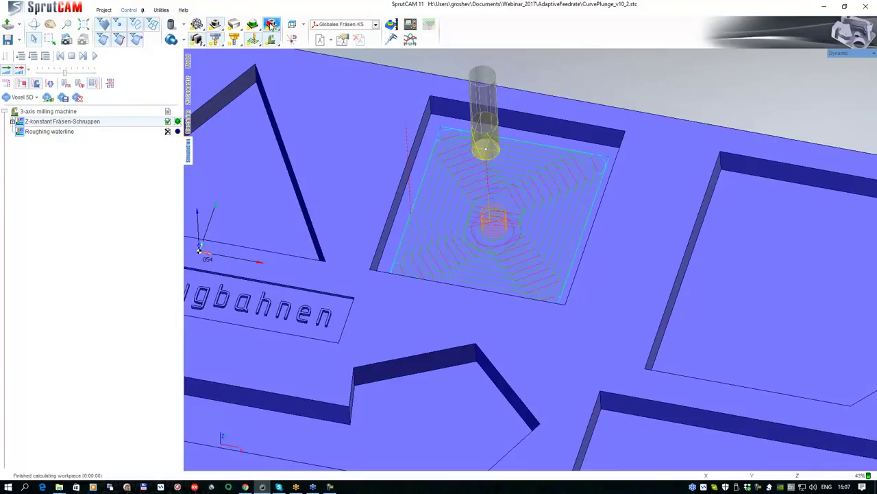
click(271, 25)
click(94, 56)
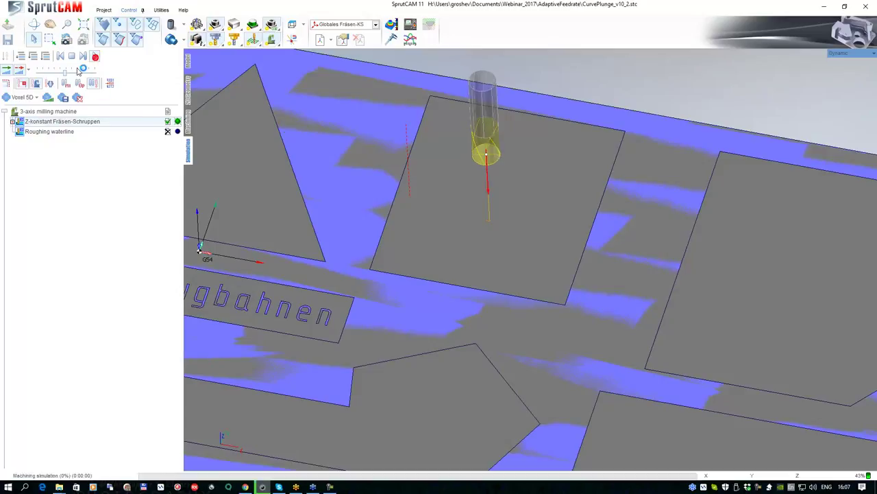
click(64, 73)
drag(67, 72, 88, 76)
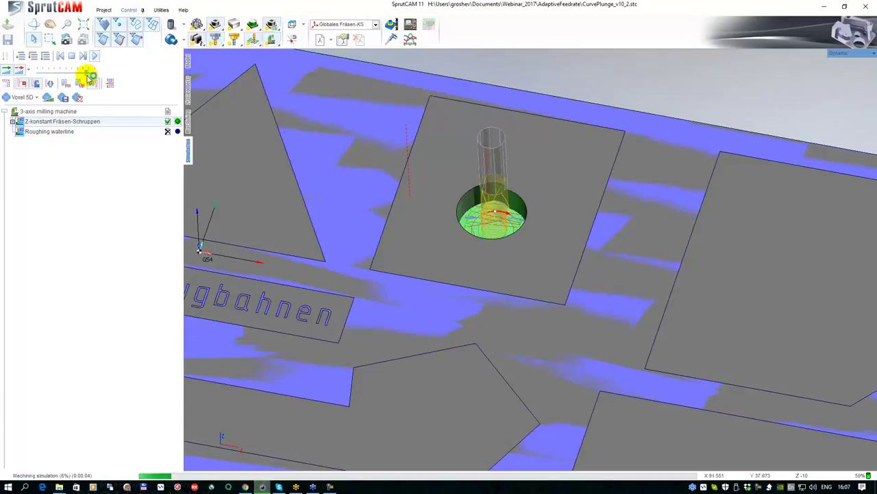
Switch the cutting tool to another display style during the simulation and restore its transparent style.
middle_drag(394, 173, 400, 279)
click(213, 37)
click(231, 77)
middle_drag(389, 186, 391, 149)
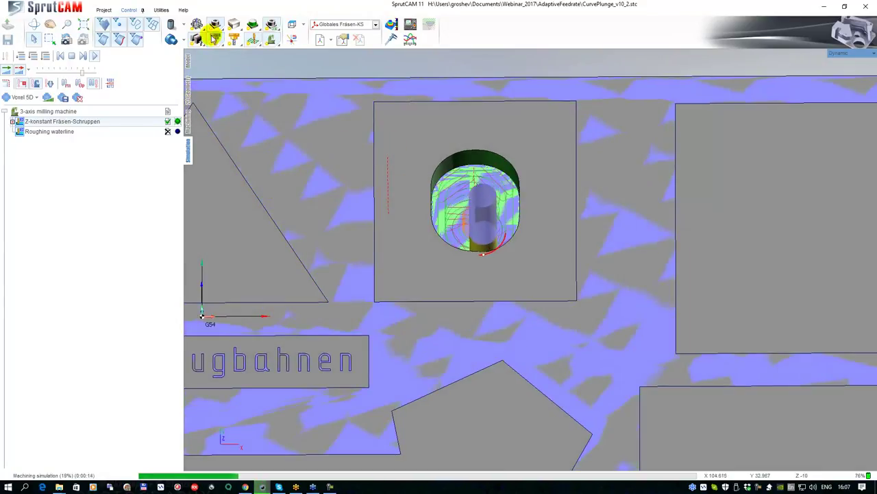
click(213, 37)
click(236, 84)
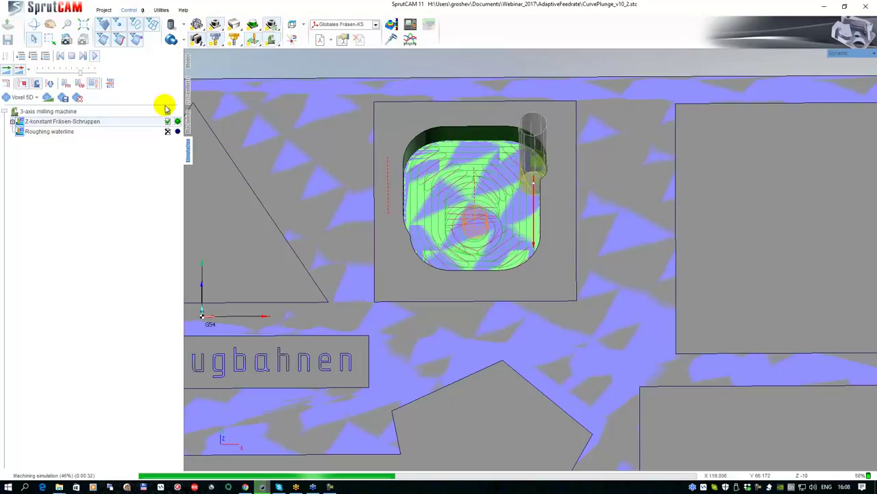
Hide the simulated workpiece and open the tool parameters of the Z-konstant Fräsen-Schruppen operation in Machining mode.
click(271, 25)
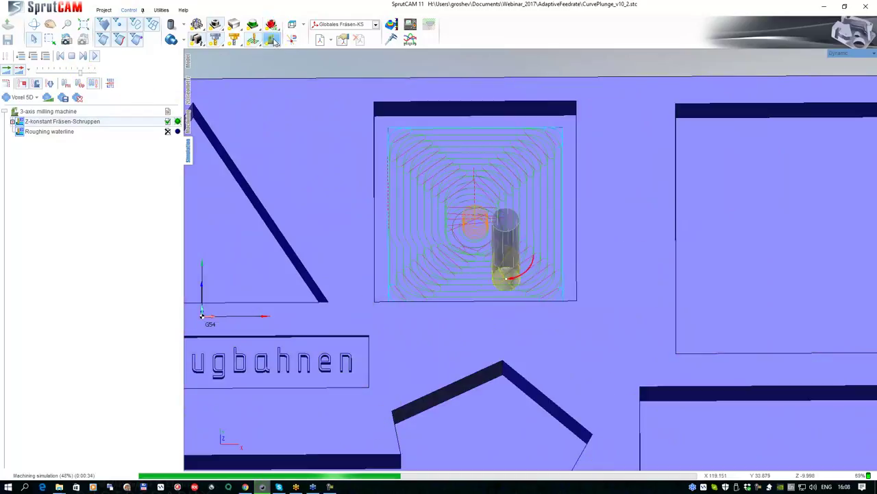
click(188, 121)
scroll(326, 191, down, 2)
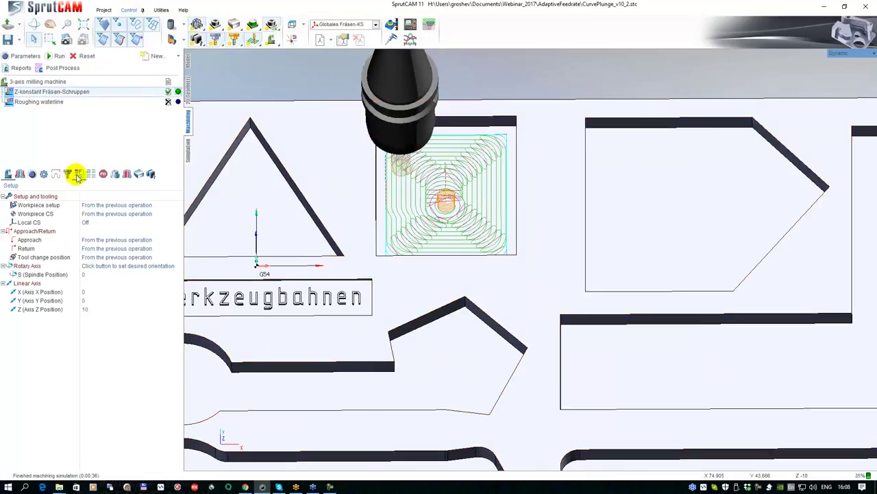
click(69, 175)
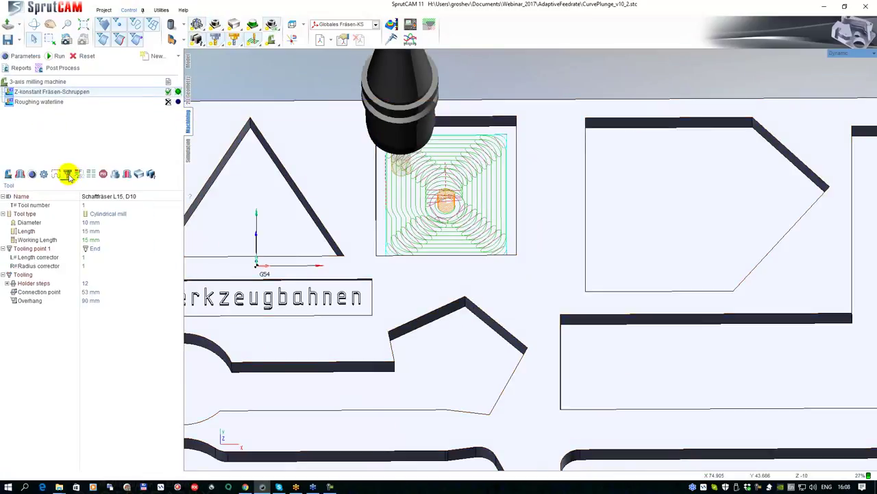
Show the feeds and speeds of the Z-konstant Fräsen-Schruppen operation and examine its toolpath in a corner of the square pocket.
click(79, 174)
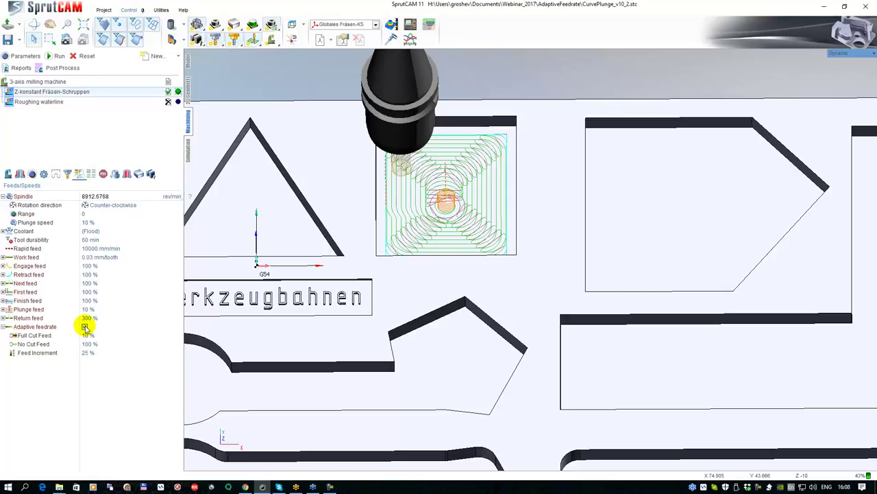
middle_drag(374, 201, 397, 177)
scroll(401, 174, up, 5)
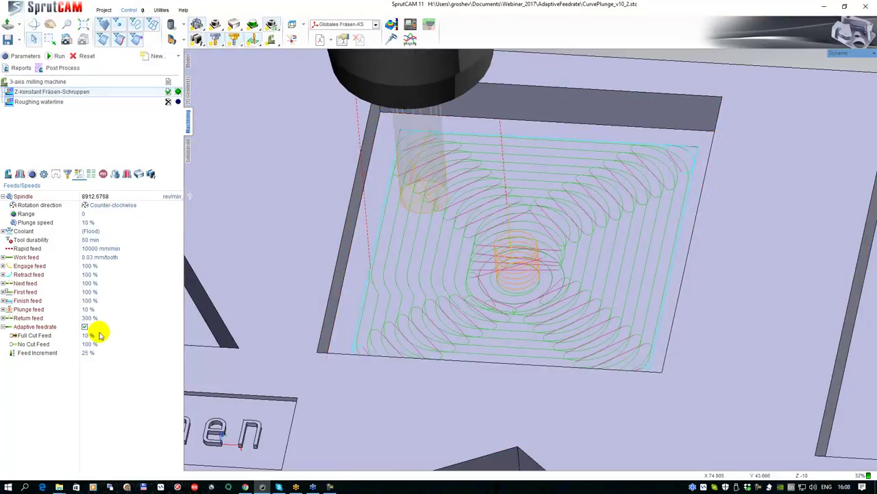
middle_drag(473, 202, 364, 218)
scroll(364, 209, up, 2)
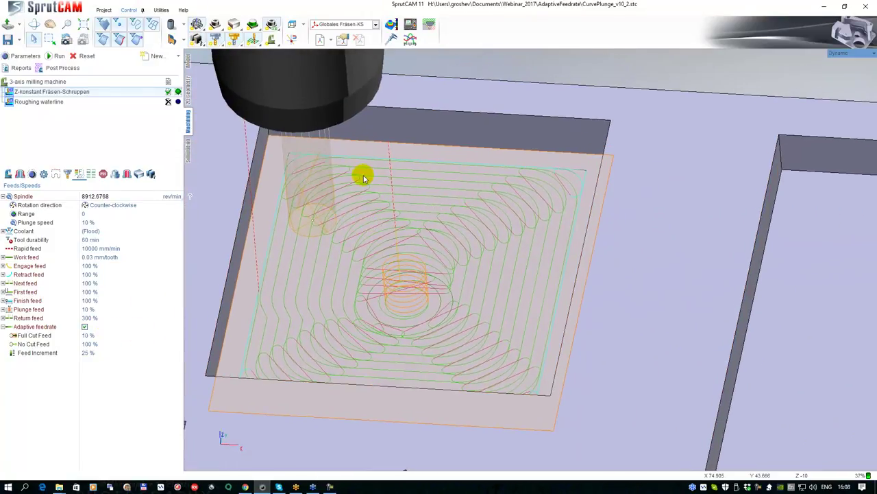
scroll(563, 205, up, 5)
middle_drag(559, 205, 572, 239)
scroll(537, 186, up, 4)
scroll(537, 186, down, 2)
middle_drag(536, 185, 516, 204)
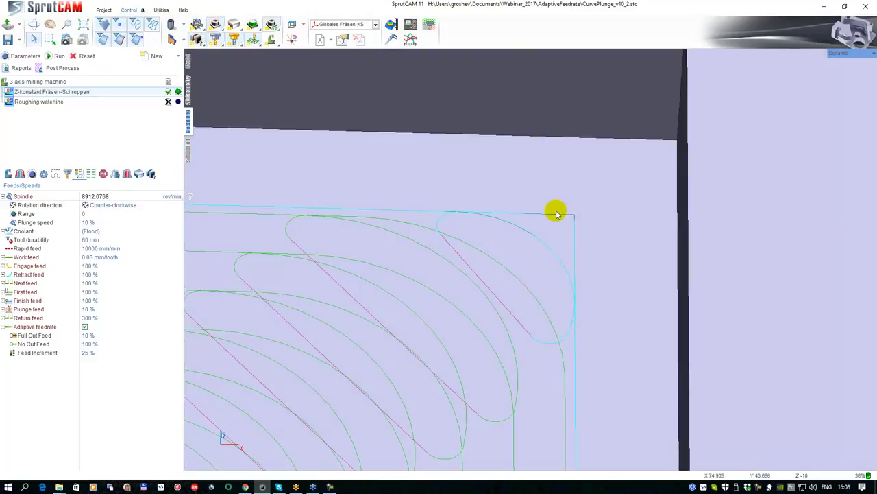
middle_drag(498, 221, 543, 204)
In Simulation mode, jump to the outer toolpath pass at the pocket corner and go through the following corner moves one by one.
click(189, 148)
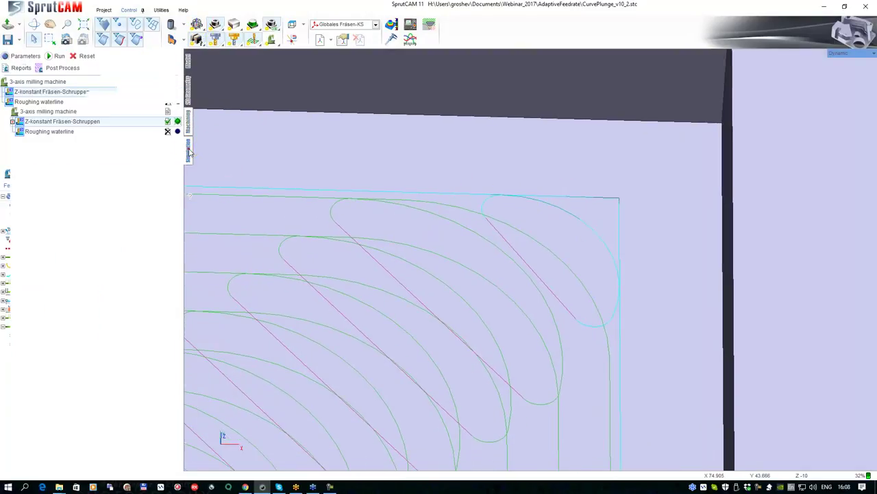
click(482, 198)
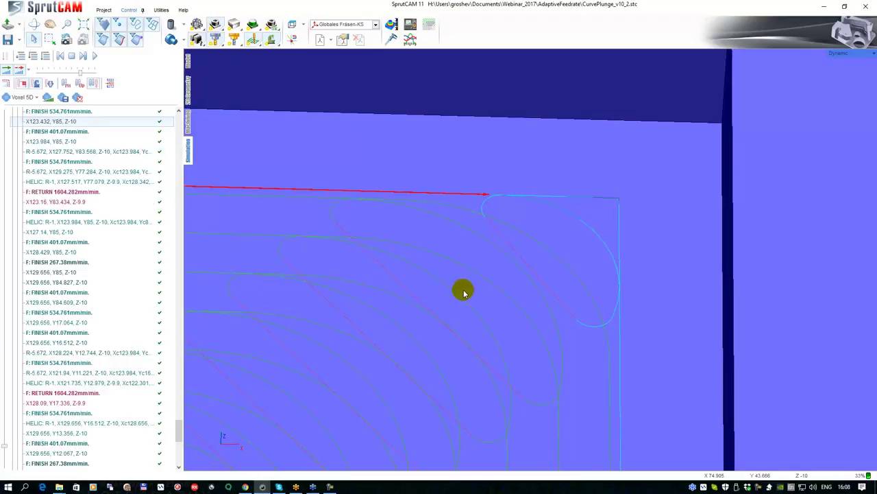
key(Down)
key(Down)
key(Down)
key(Down)
key(Down)
key(Down)
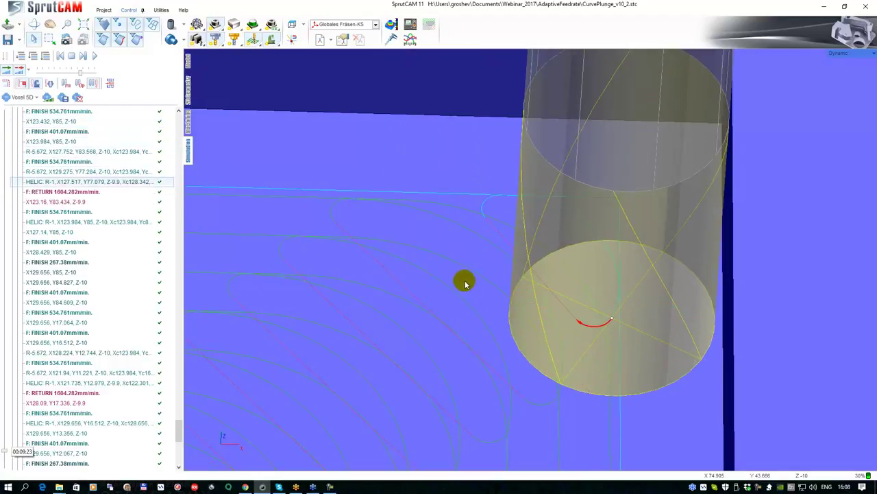
scroll(480, 237, up, 2)
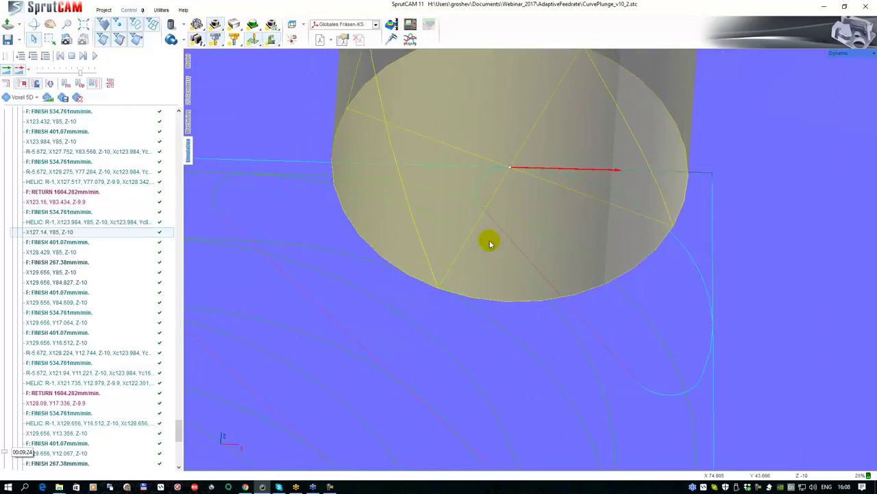
scroll(454, 248, up, 1)
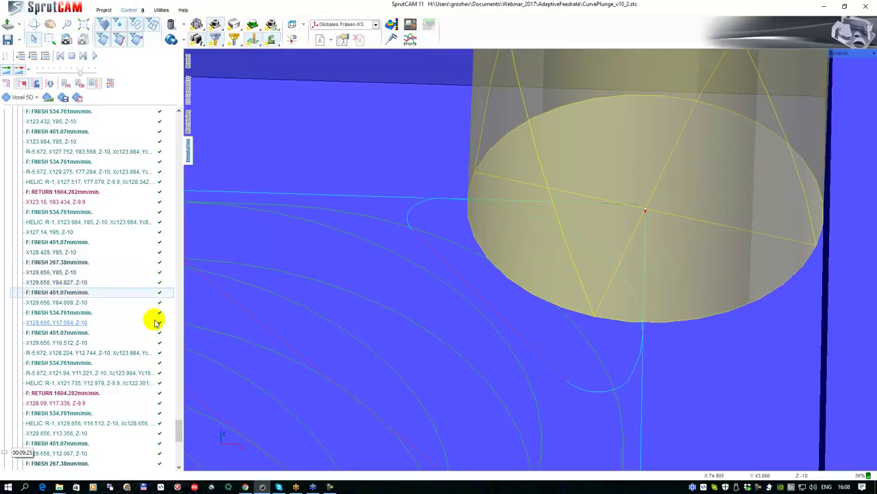
scroll(378, 314, down, 3)
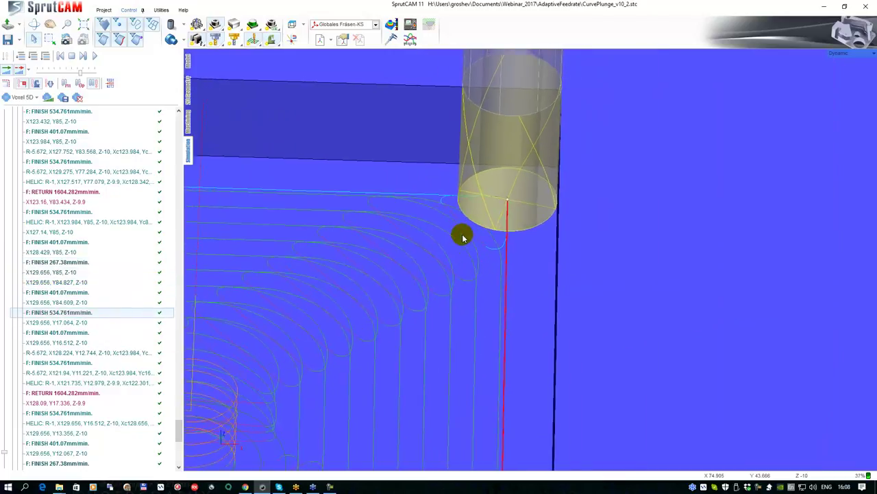
scroll(473, 256, down, 3)
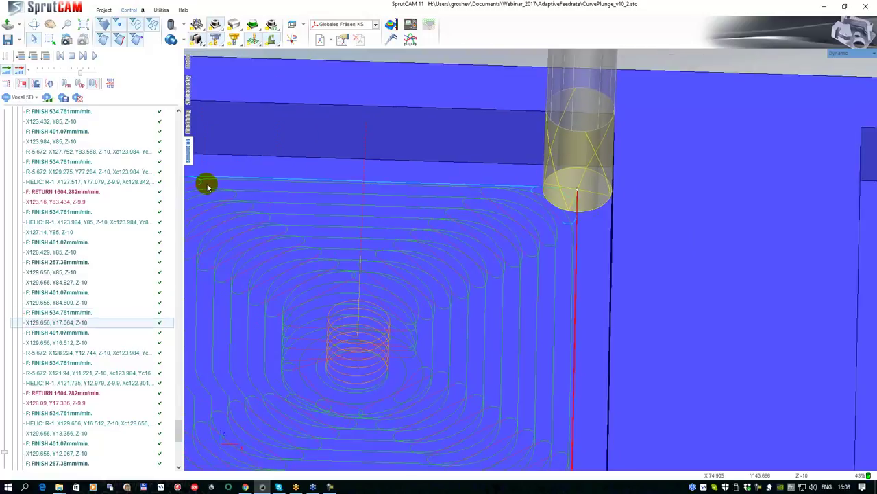
Return to Machining mode and review the operation's tool parameters and the plunge speed in its feeds and speeds.
click(188, 127)
scroll(446, 251, down, 3)
middle_drag(546, 256, 544, 263)
scroll(498, 233, down, 2)
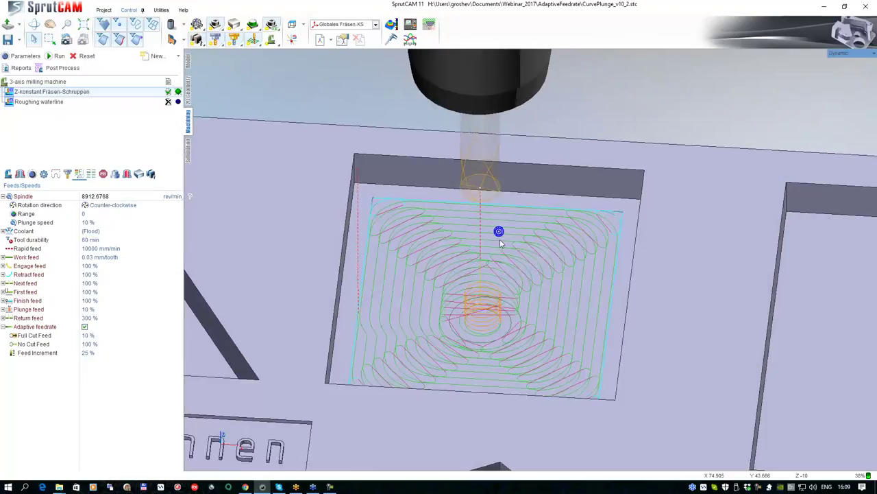
middle_drag(498, 242, 468, 232)
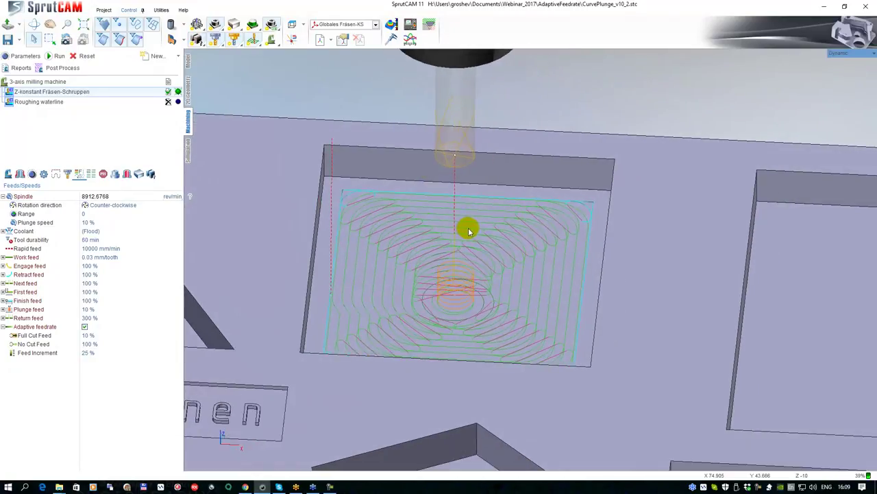
click(66, 173)
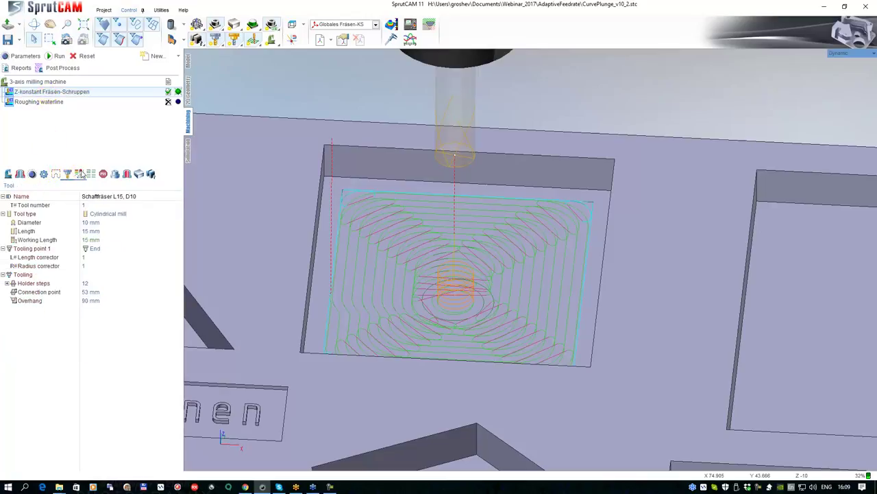
click(80, 173)
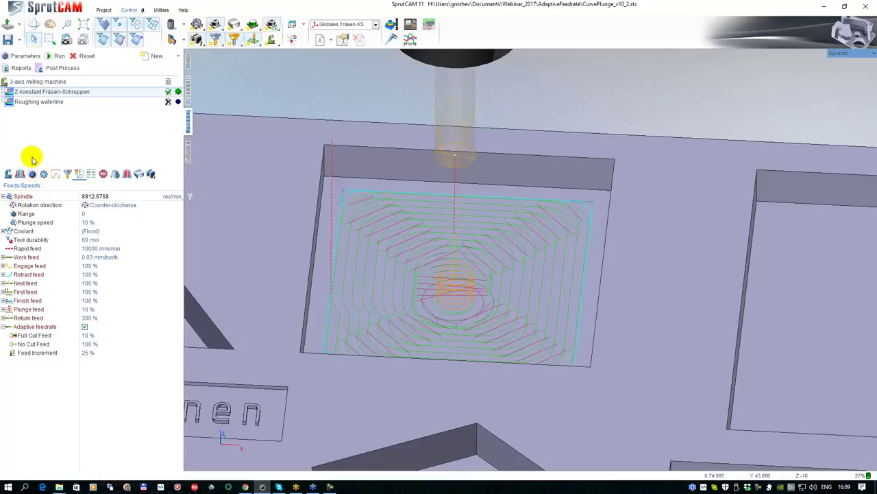
click(112, 225)
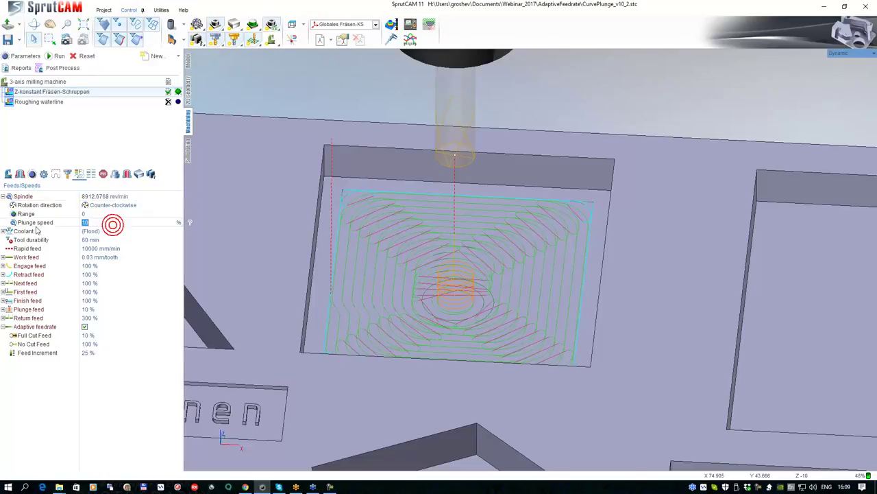
Set the toolpath line width to 2 and inspect the helical plunge at the centre of the square pocket.
middle_drag(451, 271, 428, 210)
scroll(457, 257, up, 1)
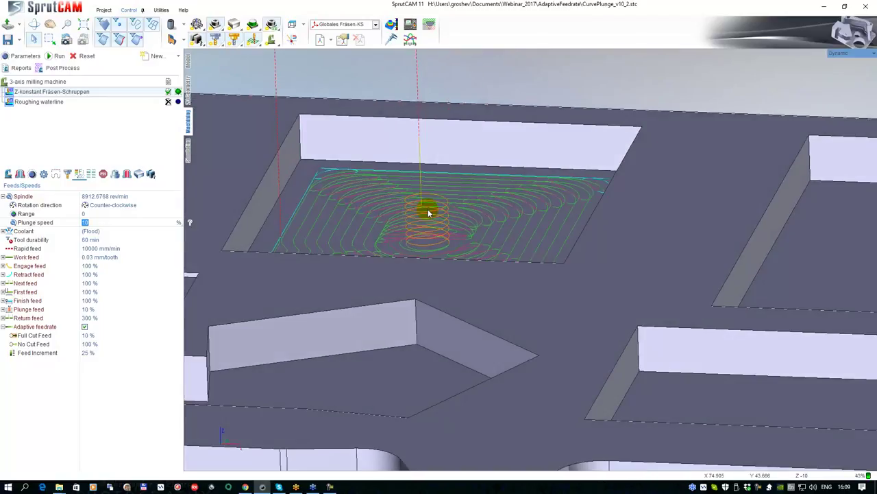
click(253, 39)
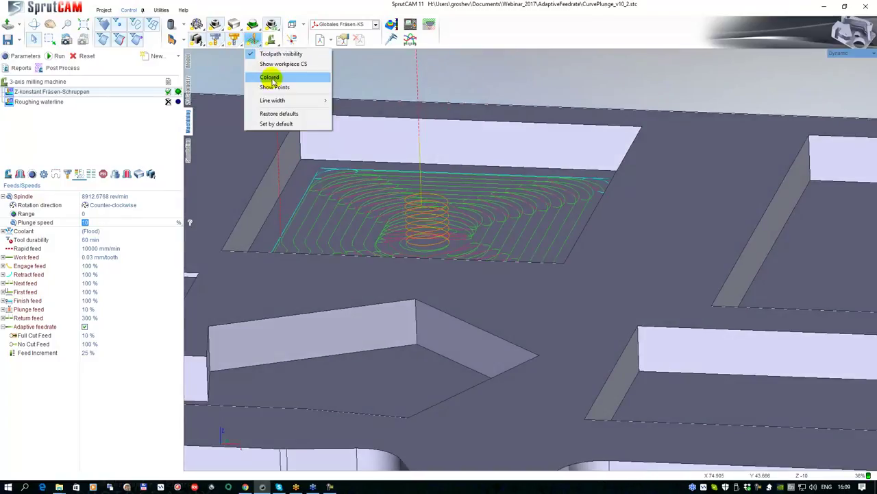
mouse_move(282, 106)
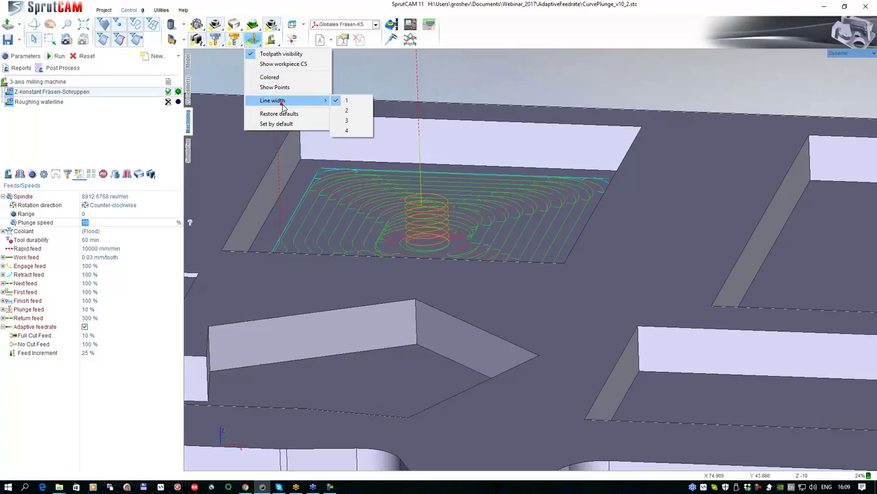
click(353, 113)
scroll(395, 192, up, 5)
mouse_move(451, 242)
middle_down()
mouse_move(421, 229)
mouse_move(443, 246)
middle_up()
scroll(446, 247, down, 3)
mouse_move(513, 262)
middle_down()
mouse_move(515, 276)
mouse_move(449, 249)
middle_up()
scroll(449, 249, down, 2)
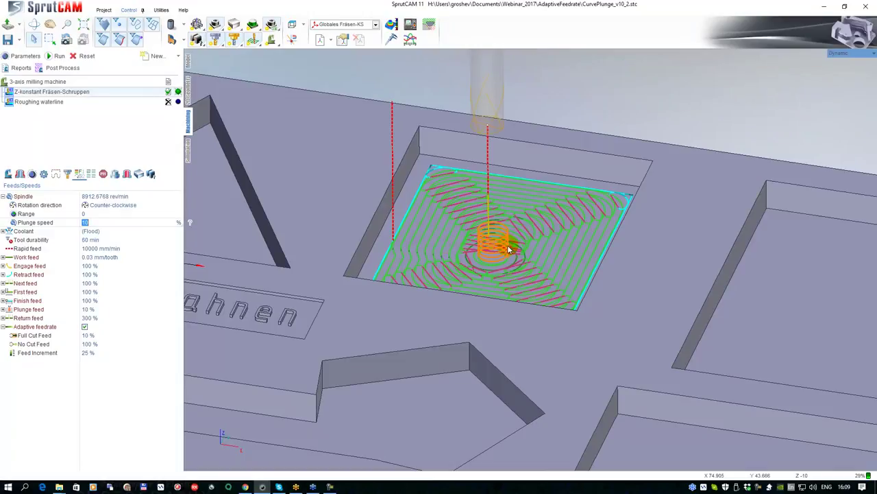
middle_drag(518, 253, 571, 260)
scroll(571, 260, down, 1)
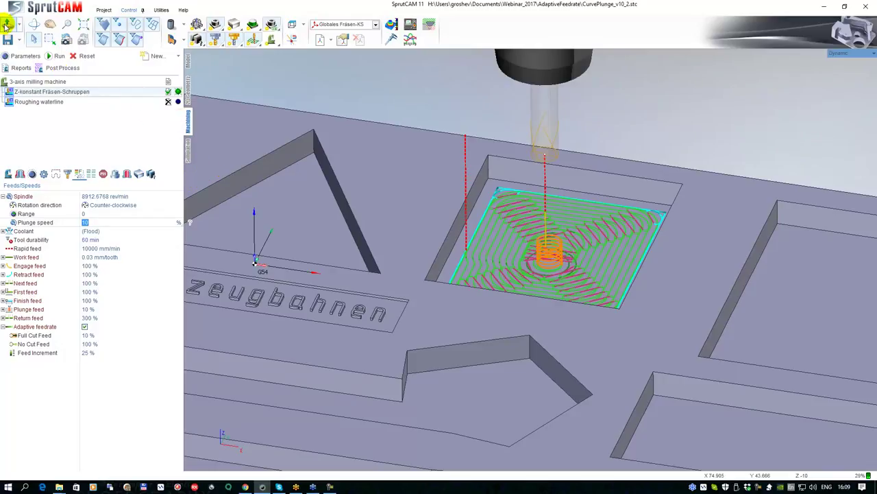
Open the project FANALE.stc from the Corners_Pencil folder in Webinar_2017.
click(6, 26)
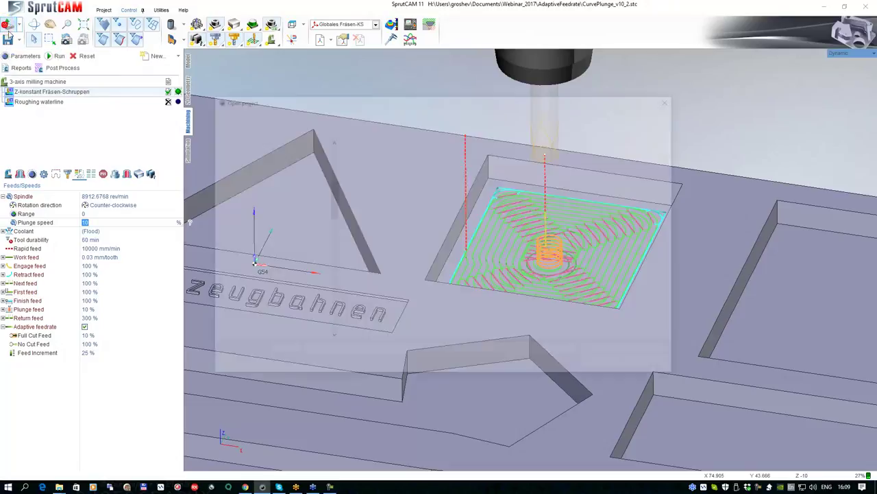
click(382, 113)
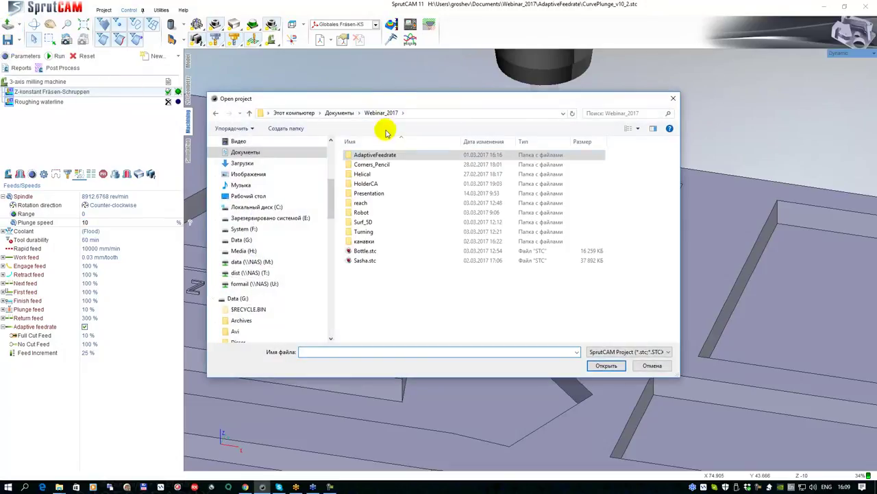
click(377, 166)
double_click(378, 166)
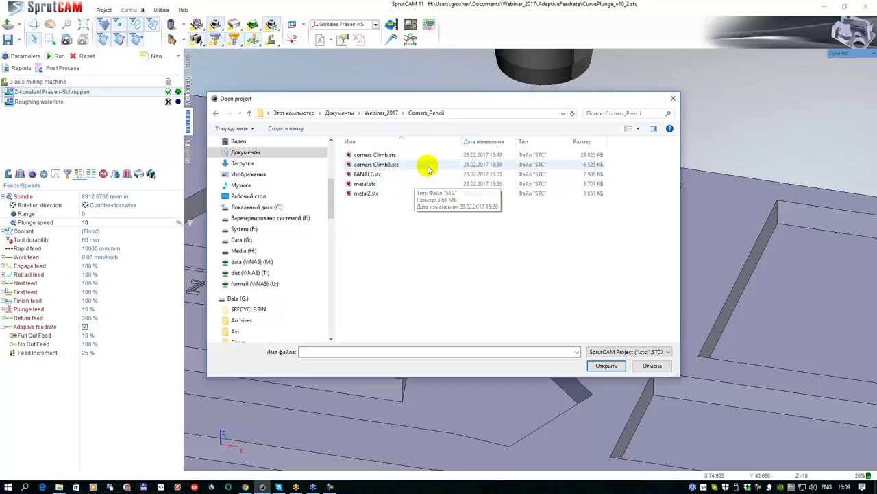
click(367, 174)
click(607, 365)
click(464, 258)
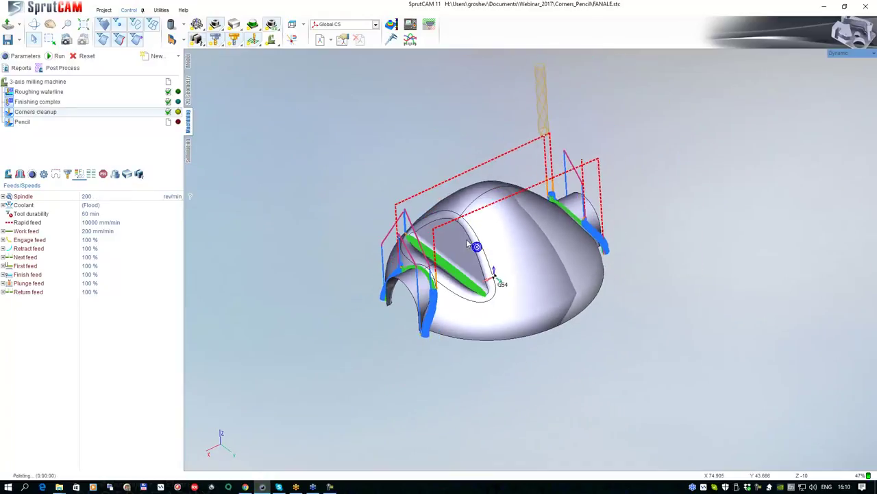
Set the toolpath line width to 1.
click(252, 41)
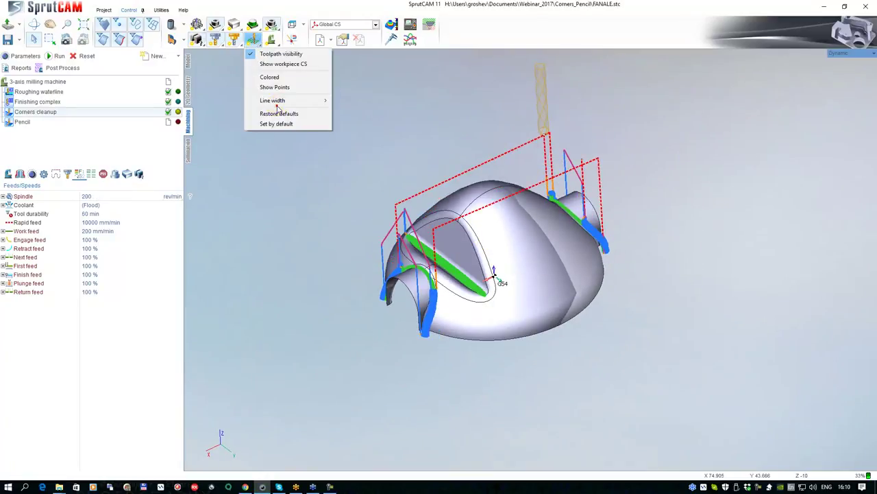
mouse_move(280, 104)
click(359, 104)
Examine the Corners cleanup toolpath along the recess edge and around the cylindrical ends of the part.
scroll(401, 227, up, 8)
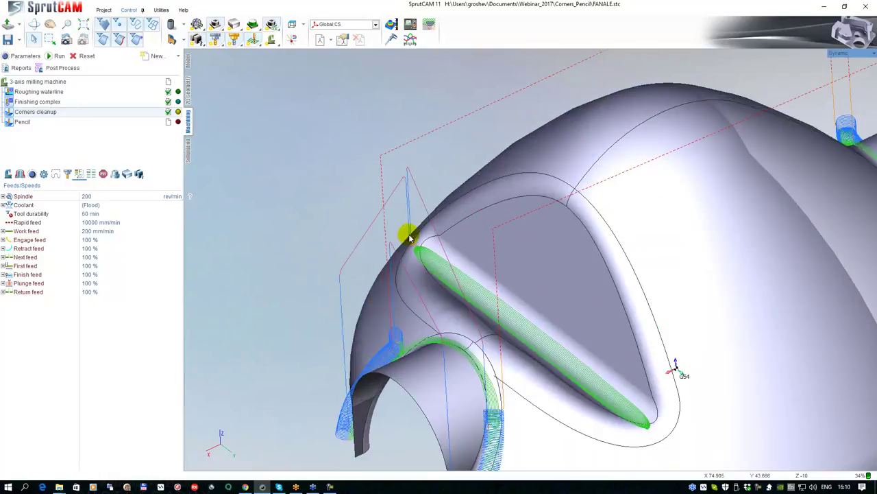
scroll(538, 274, up, 5)
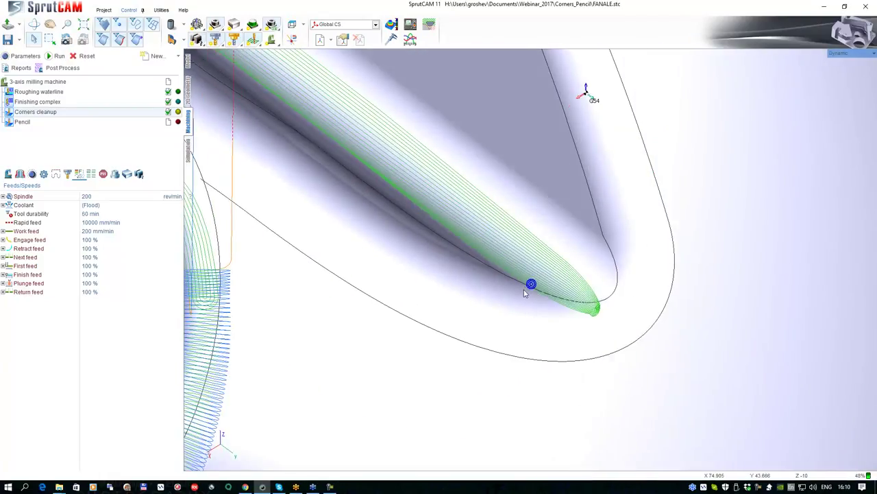
scroll(532, 281, down, 3)
middle_drag(549, 242, 550, 247)
click(560, 261)
click(592, 288)
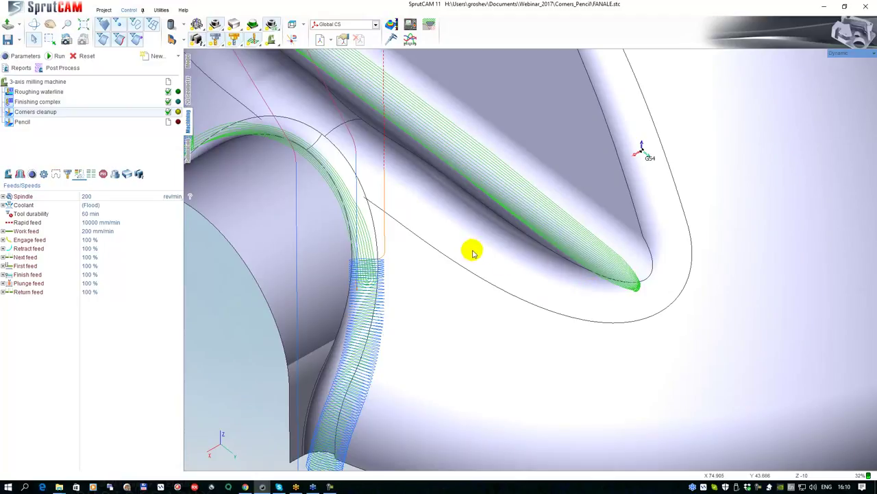
scroll(473, 260, down, 5)
middle_drag(483, 259, 485, 261)
scroll(484, 261, down, 1)
right_drag(484, 264, 464, 321)
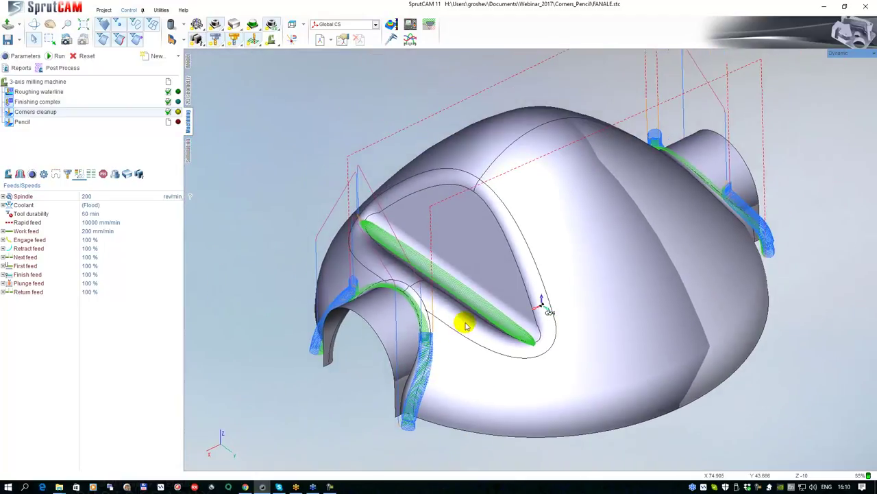
middle_drag(482, 295, 428, 296)
drag(428, 296, 407, 281)
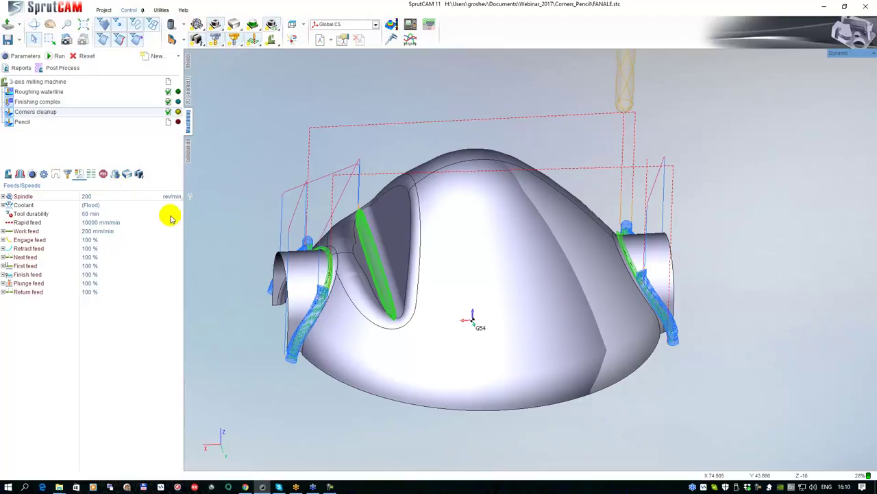
drag(304, 240, 338, 238)
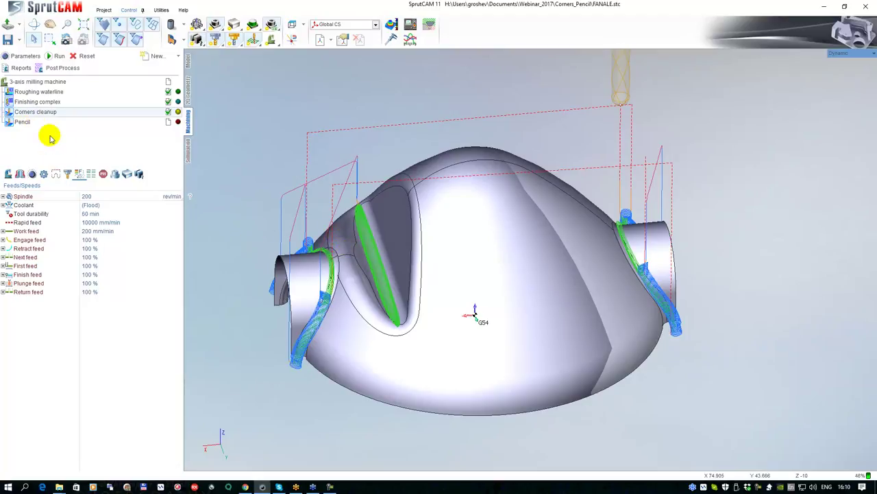
Display the Roughing waterline and Finishing complex toolpaths in turn, and return to the Corners cleanup toolpath.
click(30, 92)
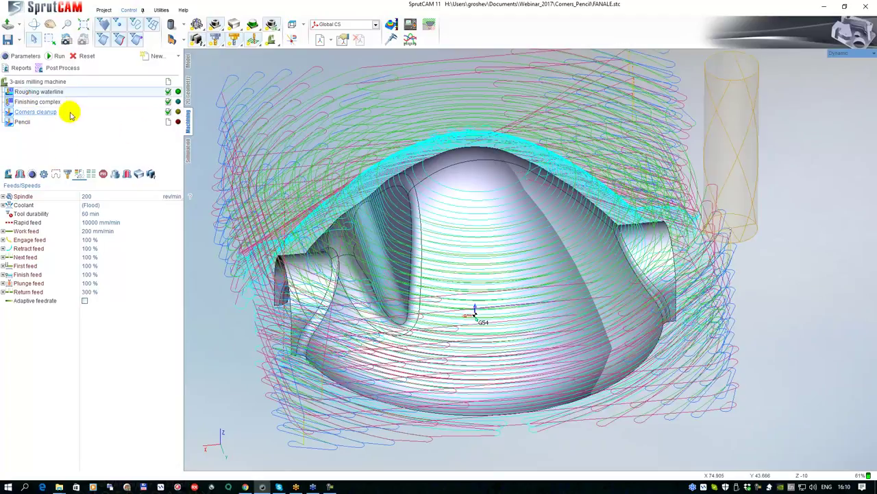
click(38, 101)
drag(230, 162, 289, 172)
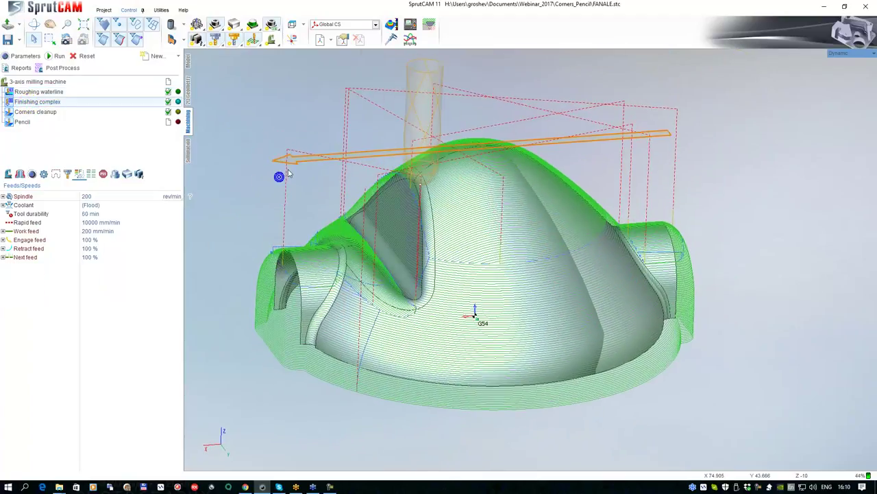
click(35, 111)
drag(323, 215, 321, 218)
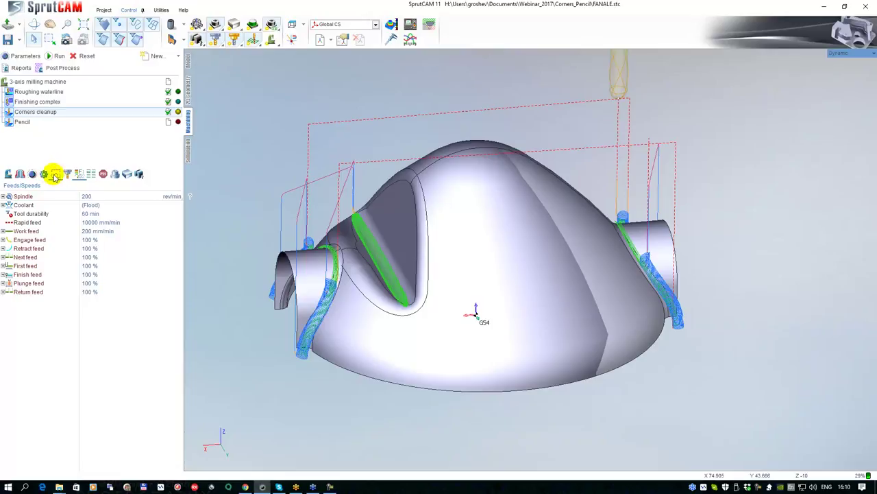
Open the Corners cleanup strategy parameters with their help picture and compare the Along, Across and Combined strategy illustrations.
click(32, 174)
drag(304, 252, 227, 205)
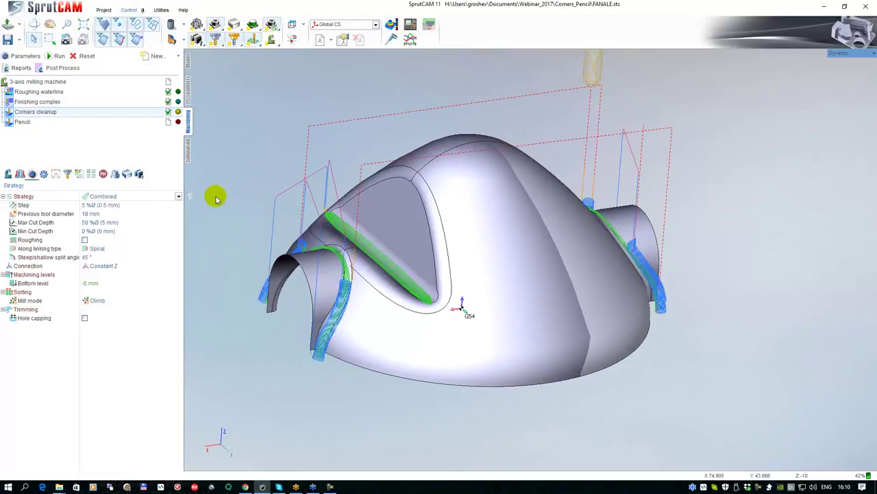
click(189, 199)
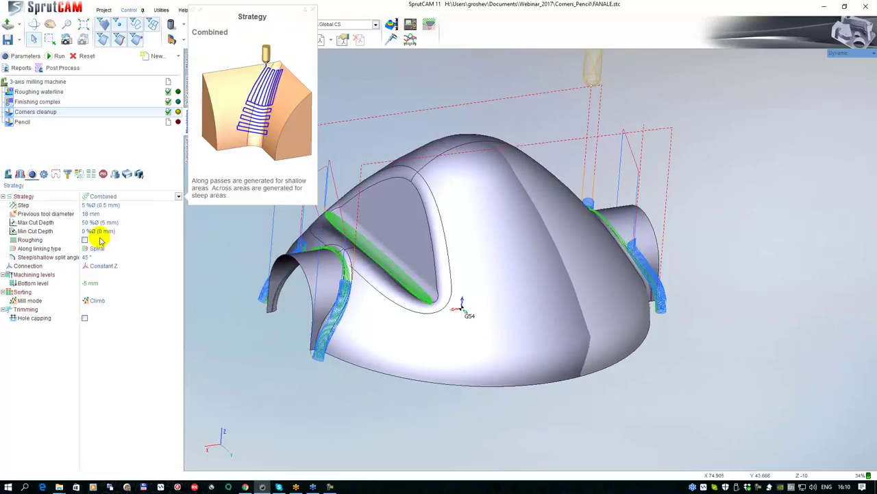
click(141, 196)
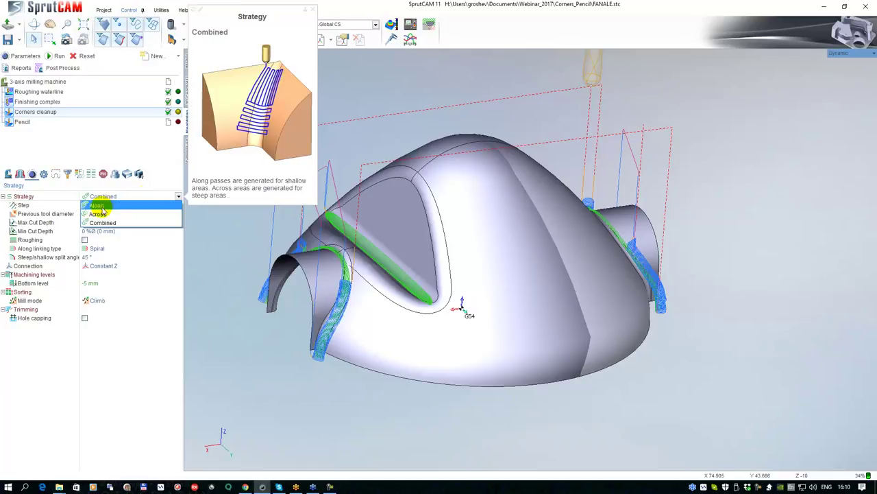
click(97, 206)
click(104, 196)
click(103, 214)
click(115, 198)
click(109, 223)
Set the Corners cleanup strategy to Along and recalculate its toolpath, viewed around the arched edge of a cylindrical end.
click(104, 196)
click(98, 207)
mouse_move(341, 265)
middle_down()
mouse_move(435, 265)
mouse_move(451, 232)
middle_up()
right_drag(632, 200, 509, 226)
middle_drag(701, 272, 461, 244)
right_drag(536, 249, 550, 237)
scroll(550, 237, up, 4)
middle_drag(540, 274, 461, 231)
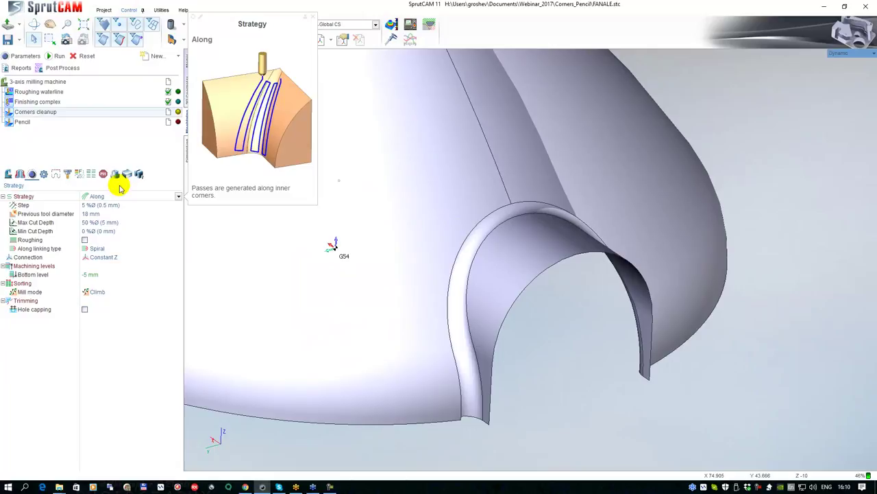
click(55, 56)
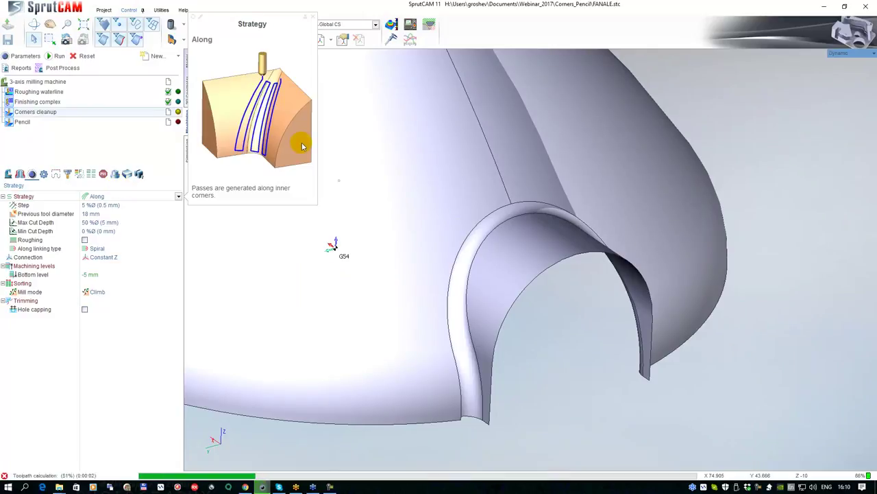
right_drag(456, 268, 503, 237)
Change the Corners cleanup strategy to Across and recalculate its toolpath around the arched edge.
click(114, 197)
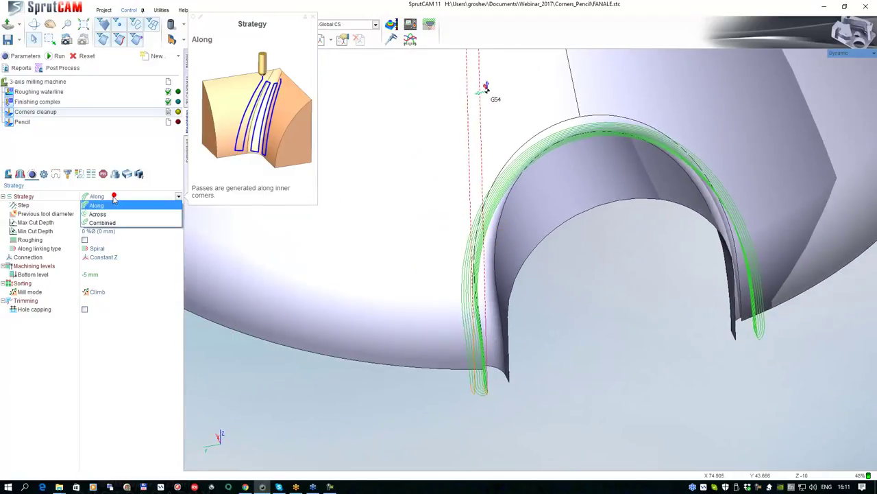
click(96, 214)
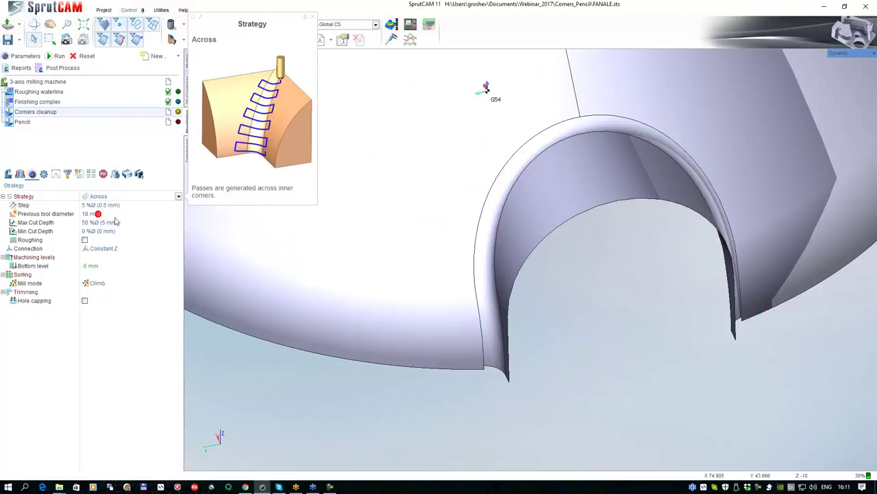
click(58, 56)
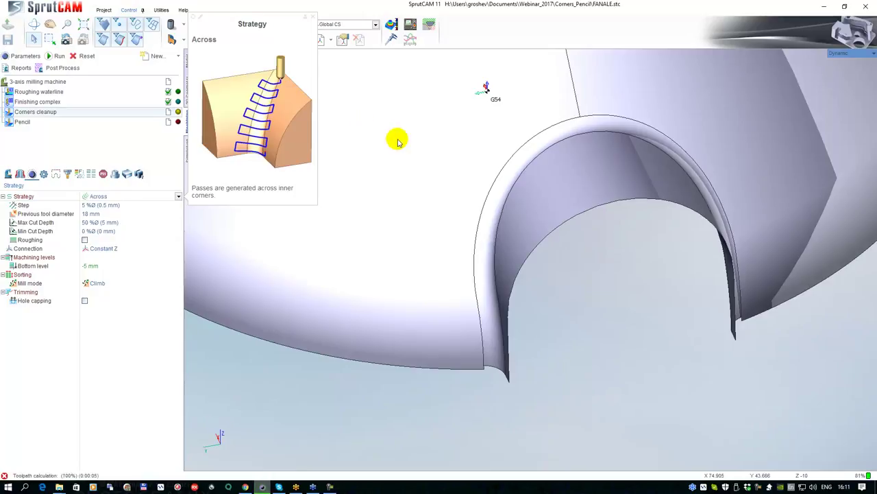
middle_drag(430, 152, 433, 178)
middle_drag(460, 298, 412, 268)
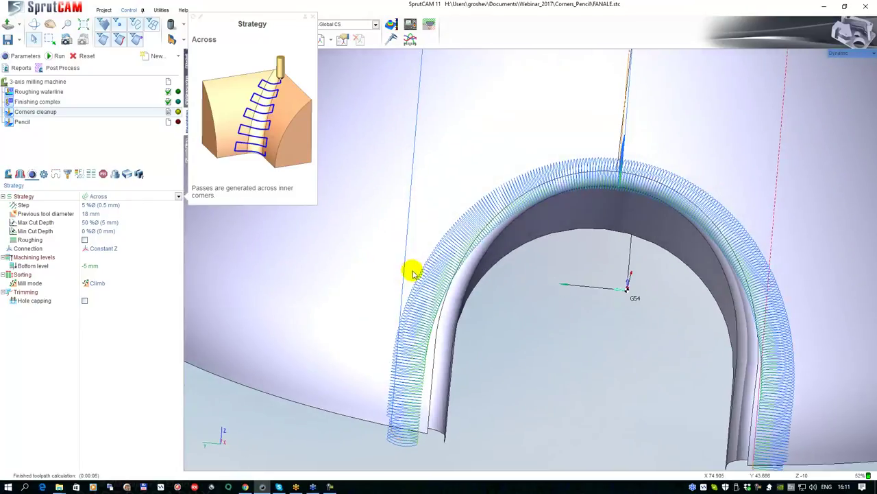
scroll(421, 229, down, 3)
Set the Corners cleanup strategy to Combined, check the steep/shallow split angle setting, and recalculate the toolpath.
click(116, 198)
click(107, 222)
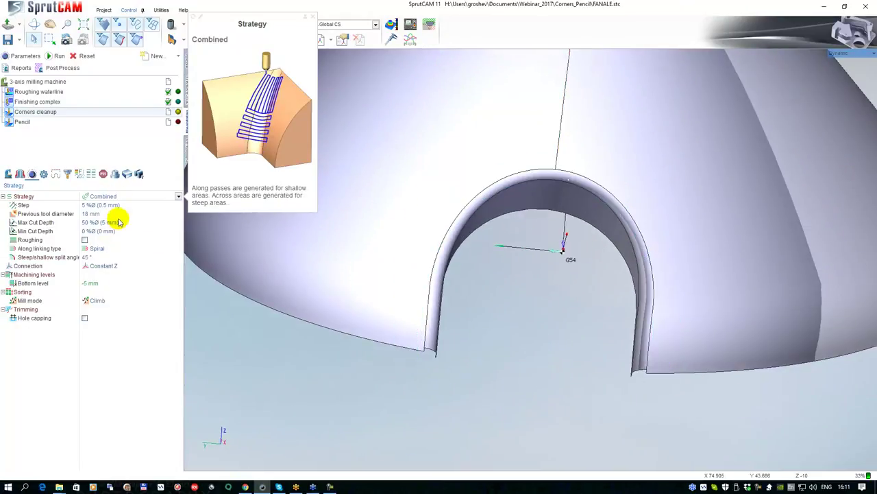
drag(435, 228, 473, 219)
middle_drag(473, 220, 454, 231)
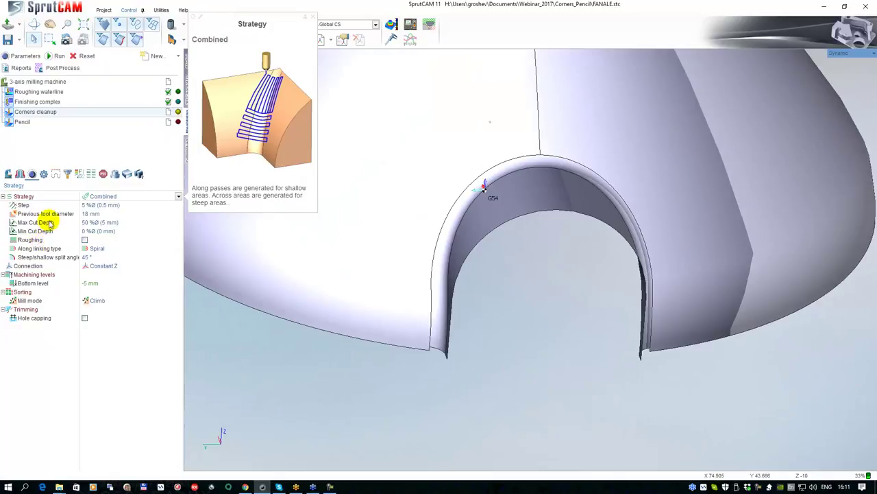
click(35, 257)
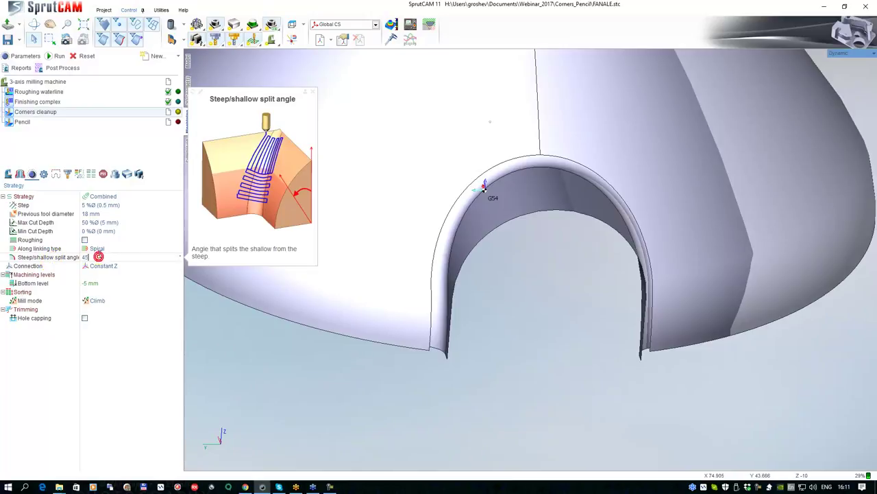
click(57, 56)
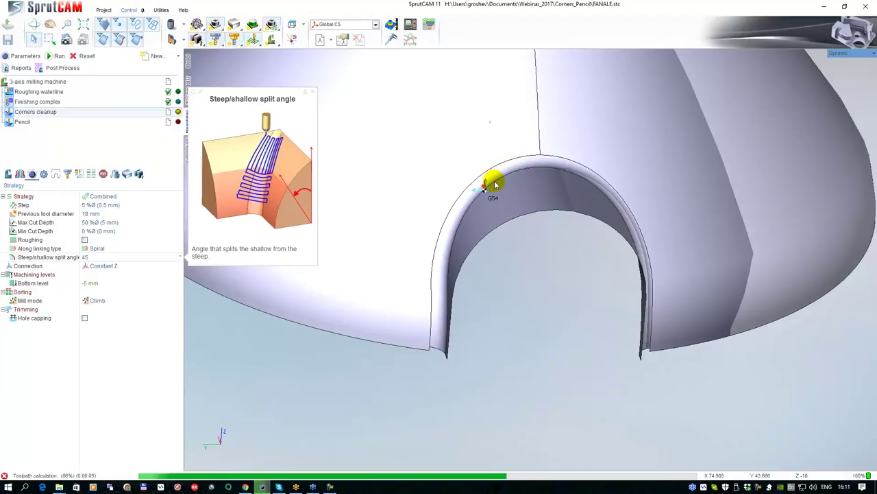
middle_drag(488, 216, 475, 203)
right_drag(475, 206, 535, 273)
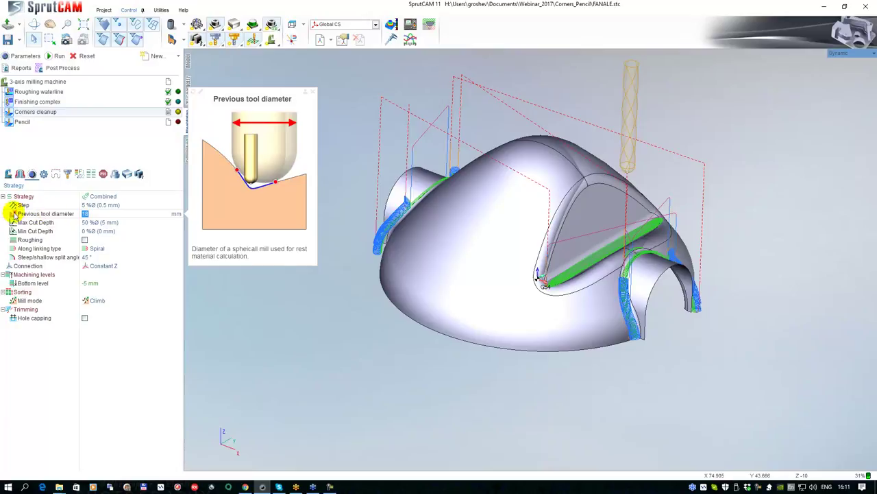
Review the help for the previous tool diameter, maximum and minimum cut depth, roughing and along linking type of Corners cleanup.
click(103, 215)
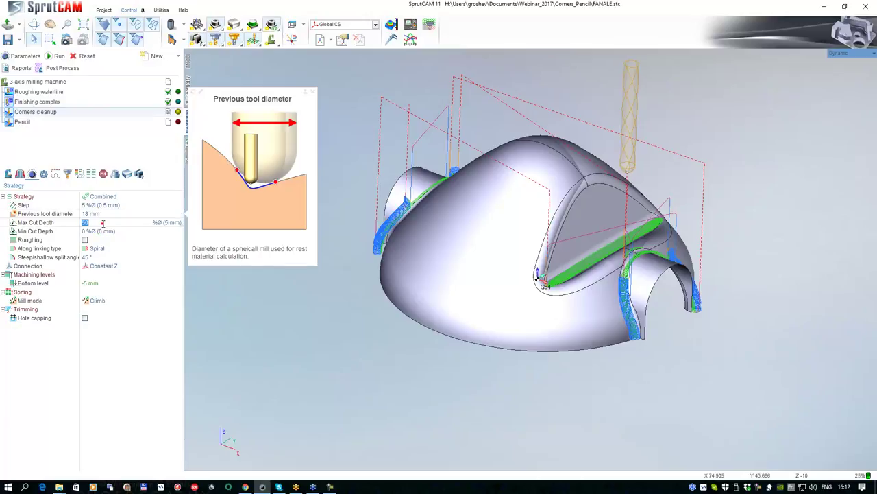
click(101, 223)
click(100, 231)
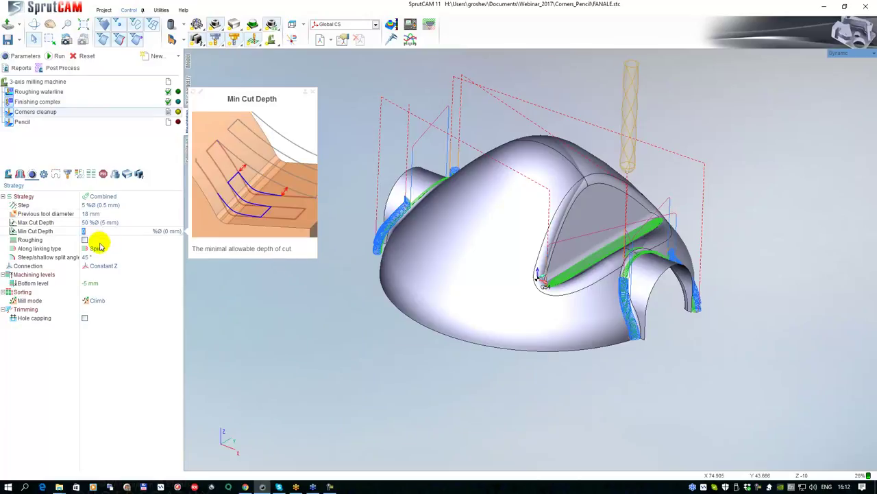
click(100, 241)
click(104, 249)
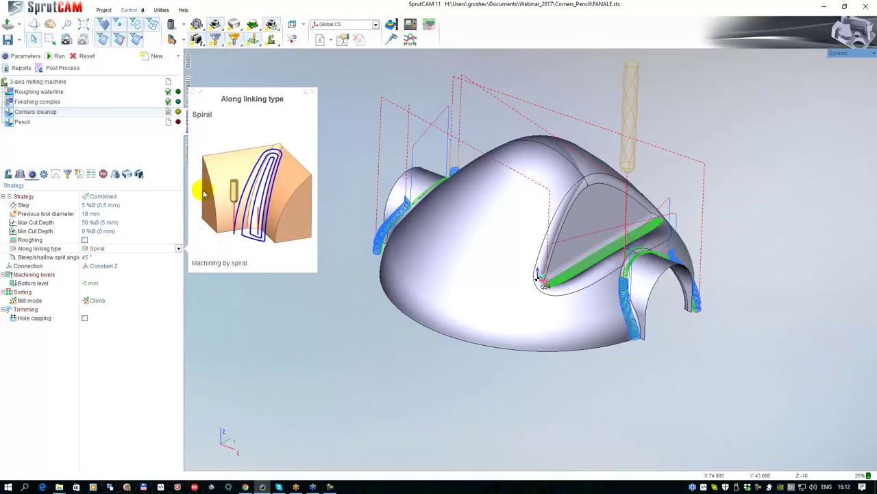
Select the Pencil operation, close the help picture, and calculate its toolpath with the One pass strategy.
click(16, 121)
drag(347, 231, 295, 182)
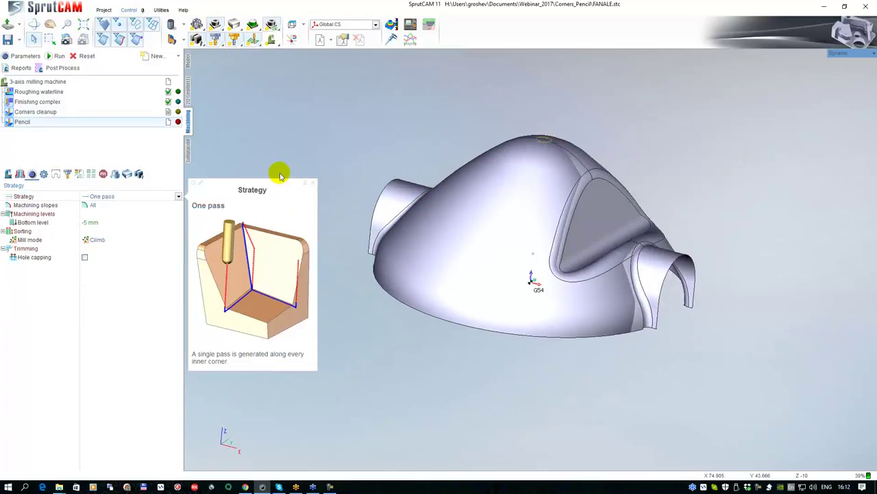
click(312, 183)
click(58, 56)
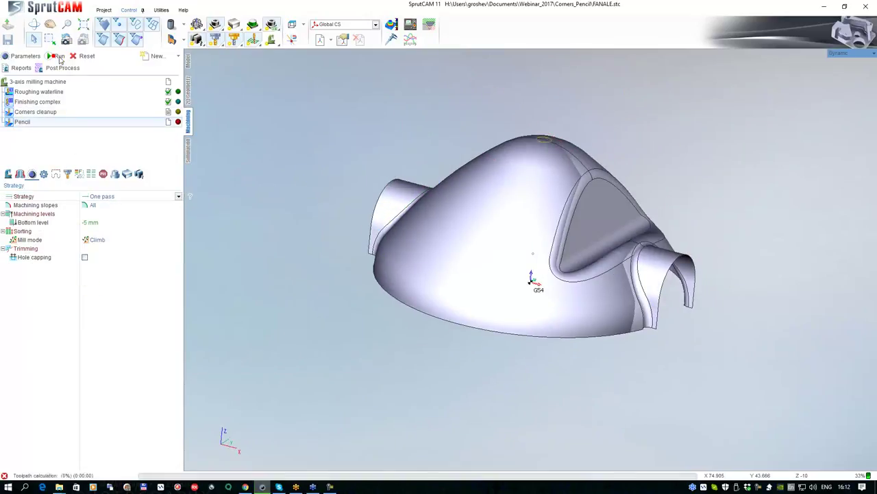
right_drag(382, 196, 399, 214)
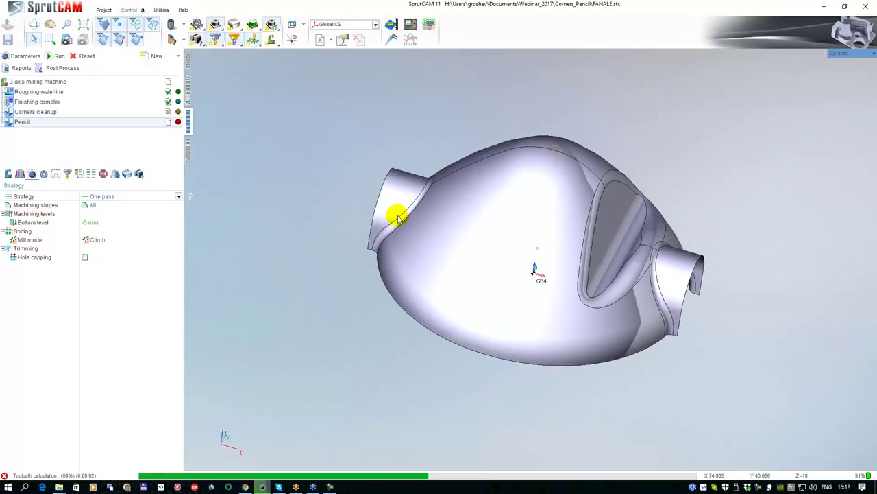
Examine the single-pass Pencil toolpath along the inner corner around the cylindrical end.
right_drag(527, 227, 525, 210)
scroll(646, 298, up, 3)
right_drag(647, 297, 602, 284)
scroll(594, 313, down, 2)
right_drag(601, 284, 551, 302)
middle_drag(552, 302, 443, 308)
scroll(443, 308, down, 2)
right_drag(453, 297, 452, 292)
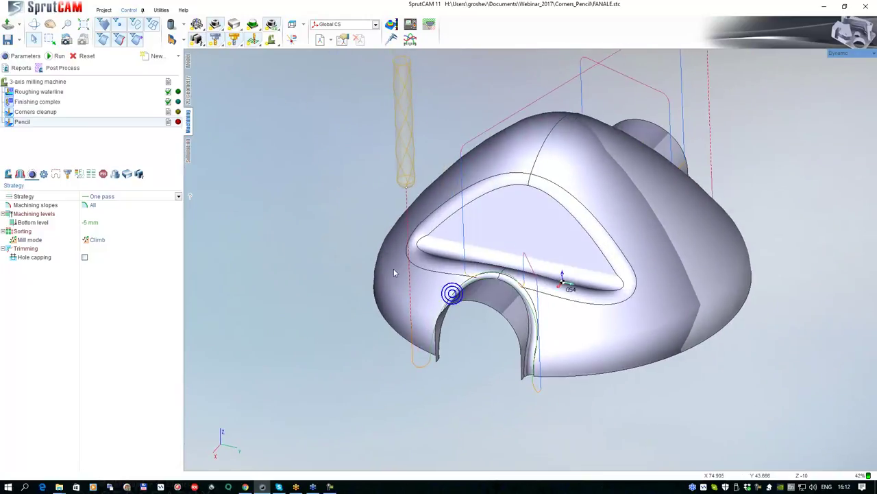
Change the Pencil strategy to Parallel passes and recalculate its toolpath around the cylindrical end.
click(111, 198)
click(108, 210)
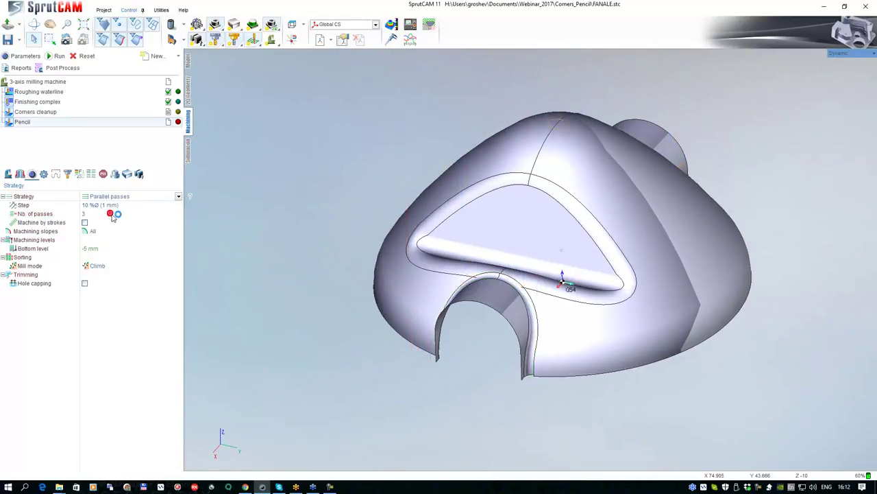
click(57, 57)
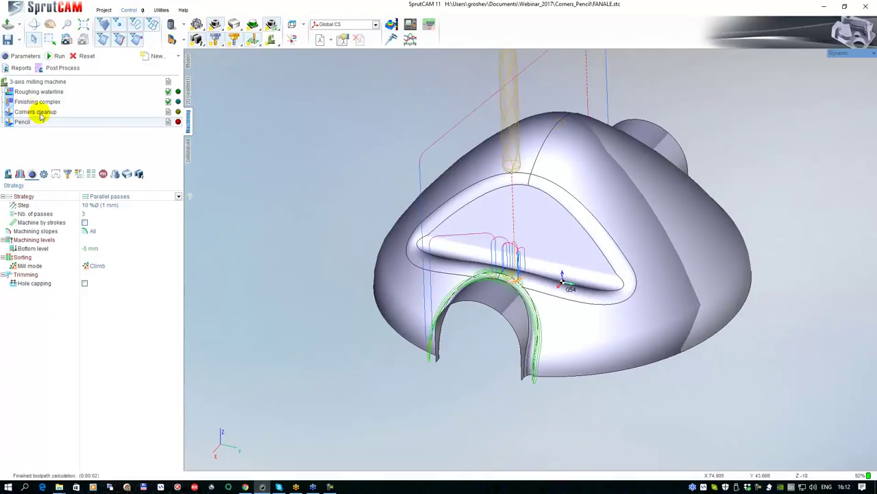
scroll(492, 281, up, 3)
mouse_move(493, 281)
middle_down()
mouse_move(515, 271)
mouse_move(508, 277)
middle_up()
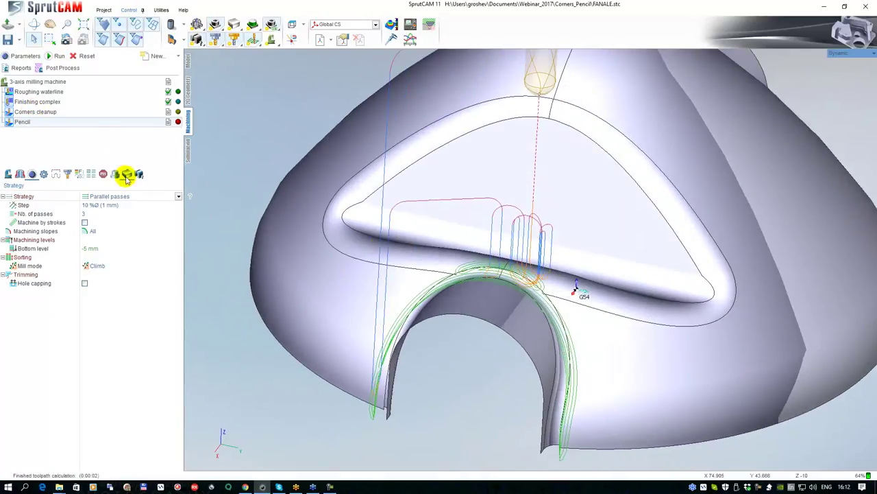
Enable Roughing for the Corners cleanup operation and review its Roughing Step, Unite Type and Along linking type with their help pictures.
click(36, 114)
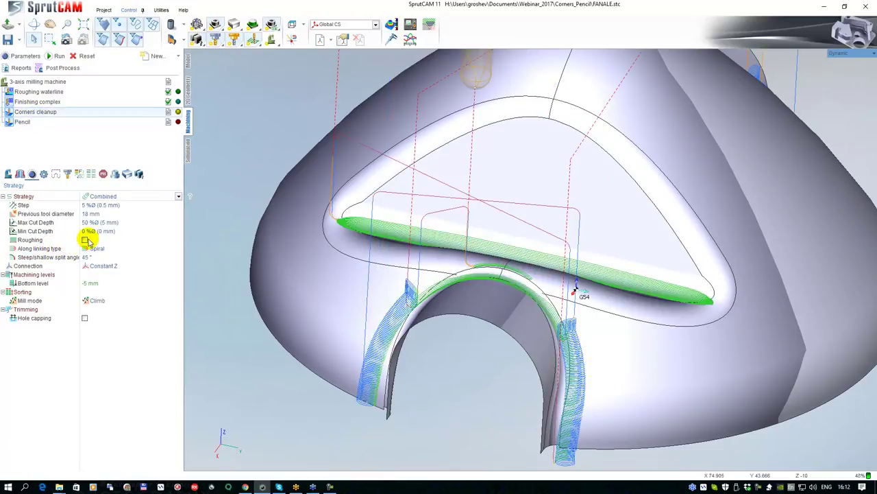
click(85, 240)
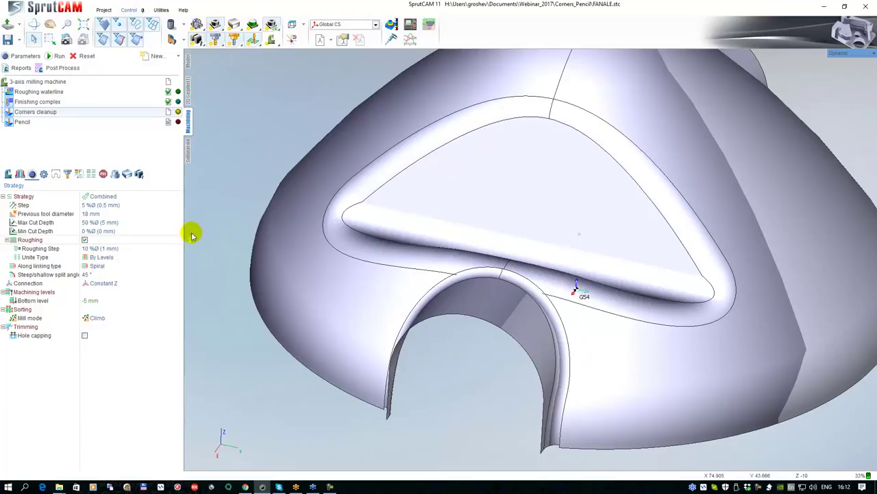
click(190, 240)
click(99, 248)
click(103, 257)
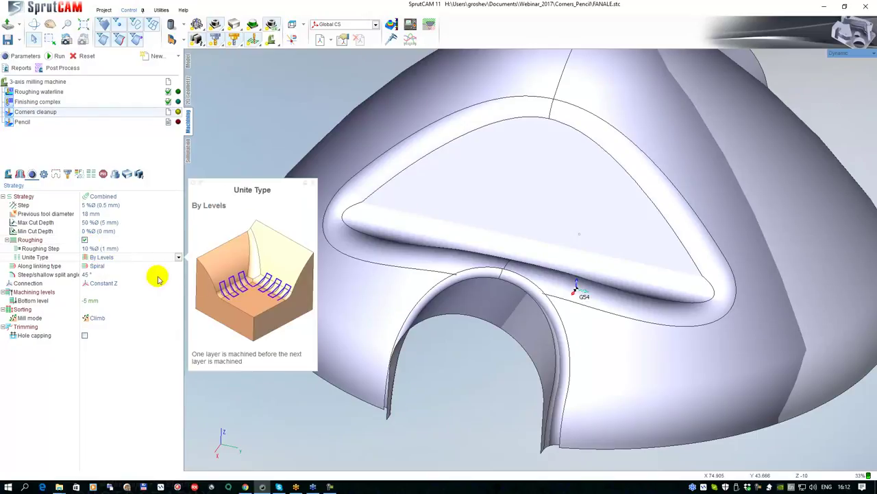
click(98, 267)
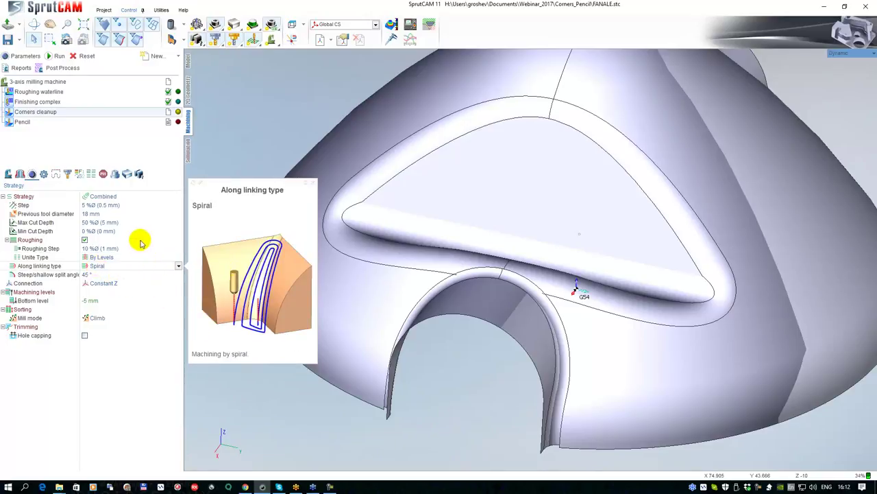
click(312, 185)
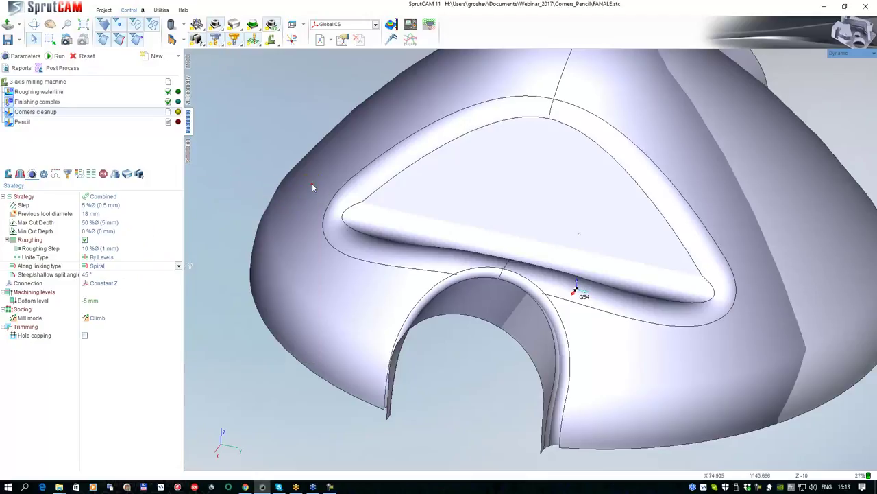
right_drag(291, 180, 316, 219)
scroll(309, 243, down, 2)
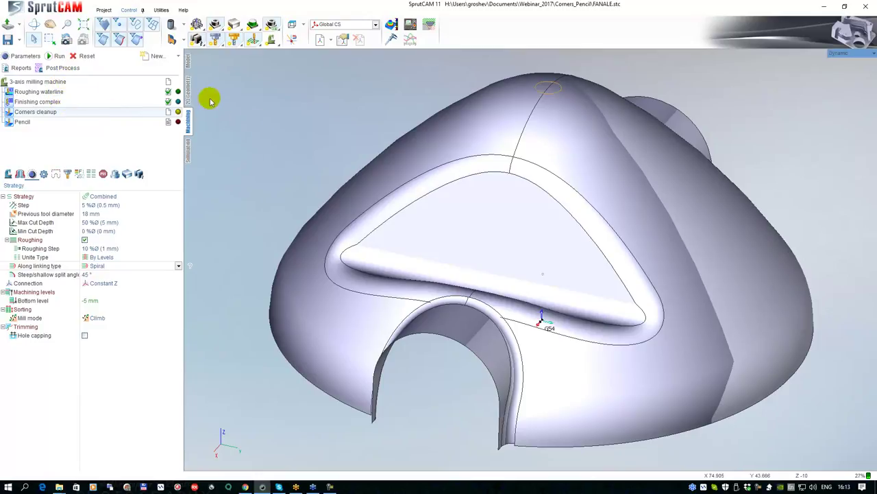
Open the project Part1.stc from the Helical folder in Webinar_2017 and bring the whole part and tool into view.
click(7, 24)
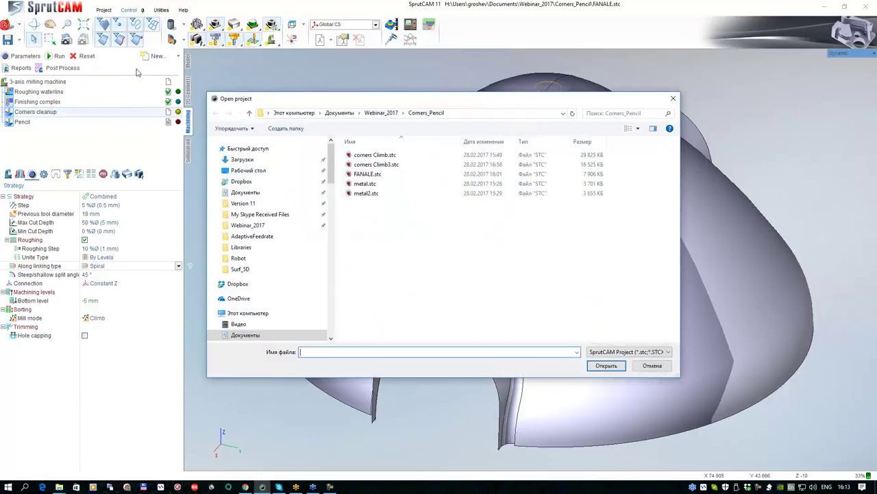
click(382, 112)
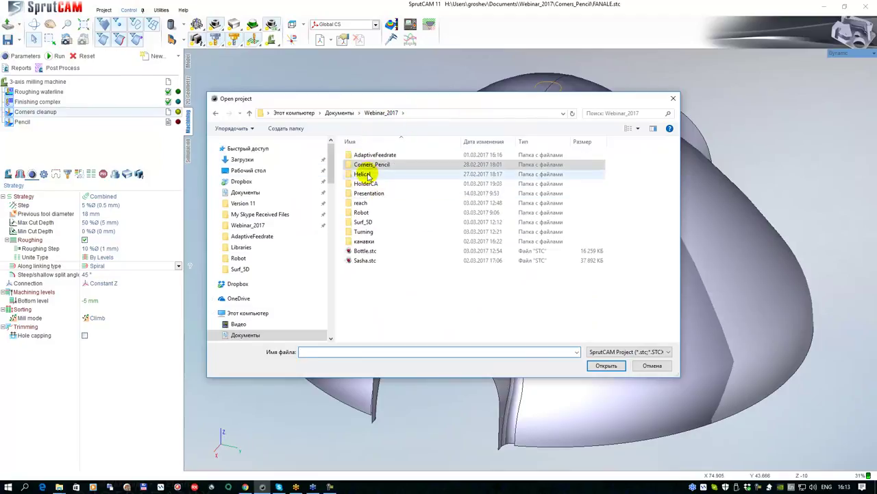
double_click(362, 173)
click(366, 155)
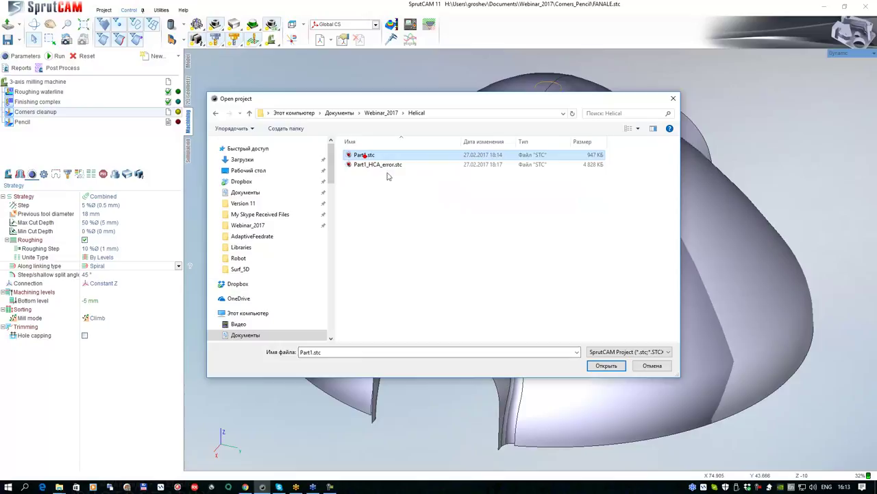
click(606, 365)
click(461, 257)
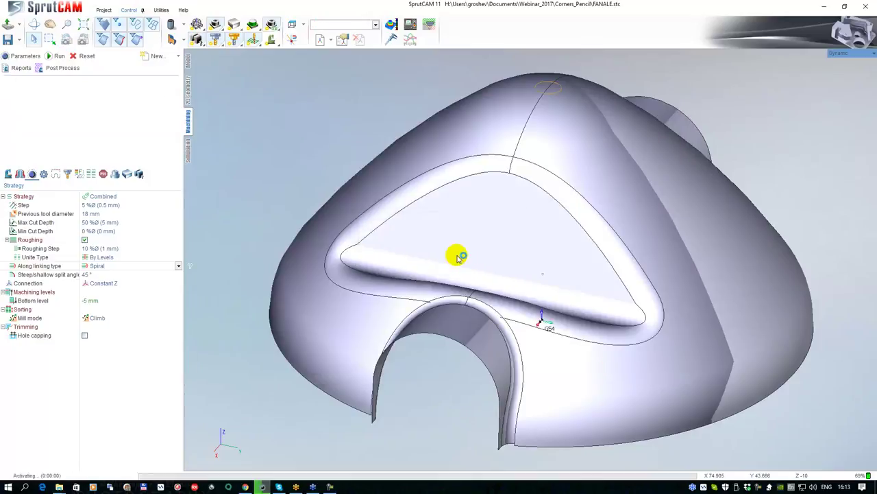
scroll(384, 276, down, 3)
scroll(441, 293, up, 3)
middle_drag(416, 280, 396, 298)
scroll(414, 306, down, 2)
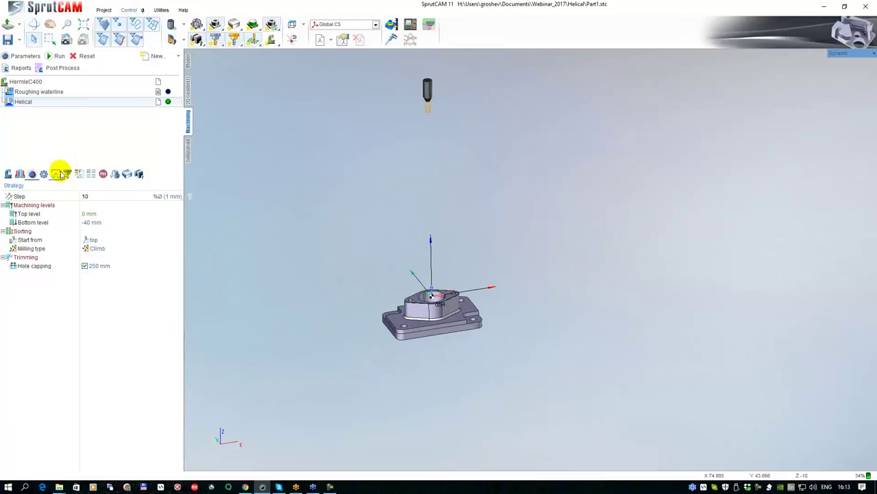
Turn off Check holder for the Helical operation and calculate its toolpath around the raised boss.
click(67, 174)
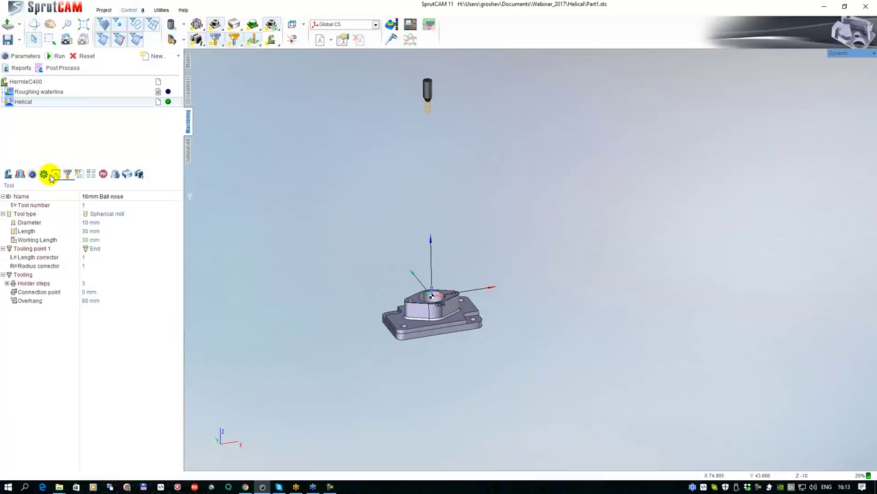
click(43, 174)
click(84, 222)
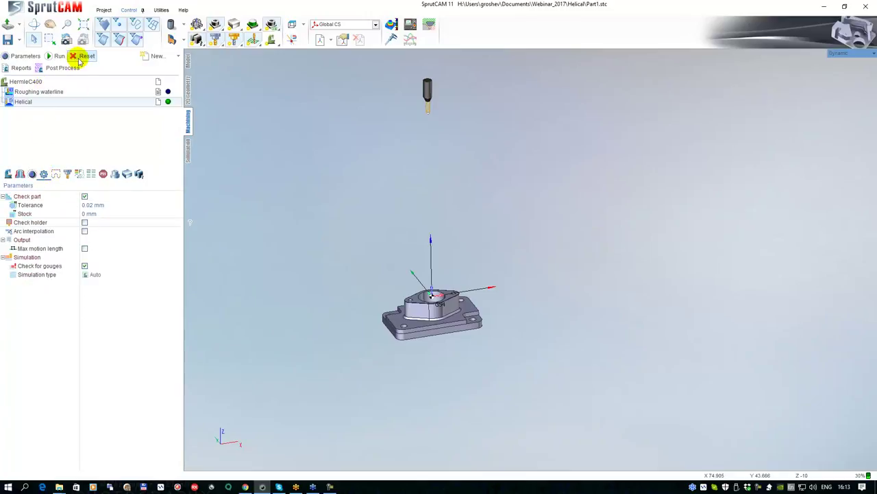
click(55, 55)
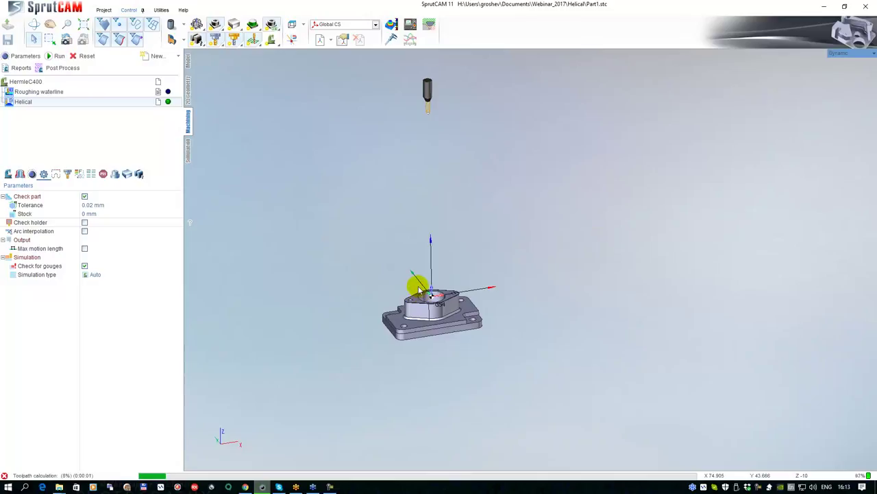
scroll(418, 301, up, 3)
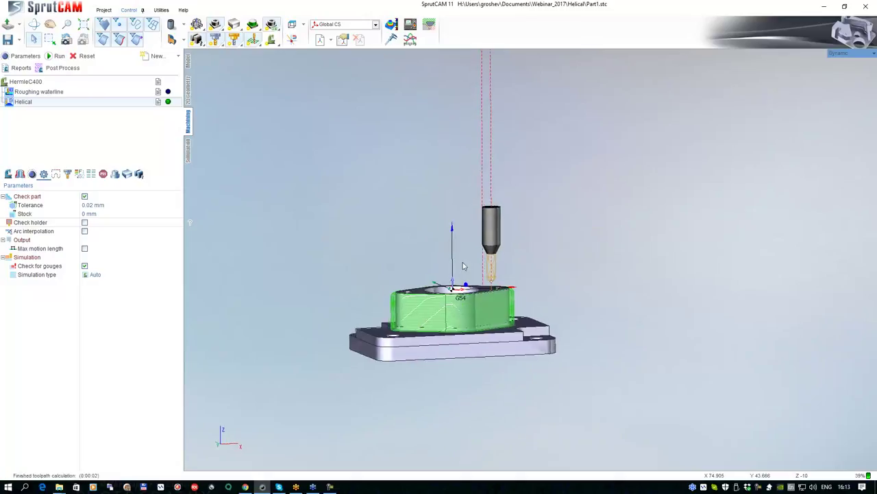
scroll(419, 291, up, 5)
scroll(425, 258, down, 2)
middle_drag(424, 253, 365, 158)
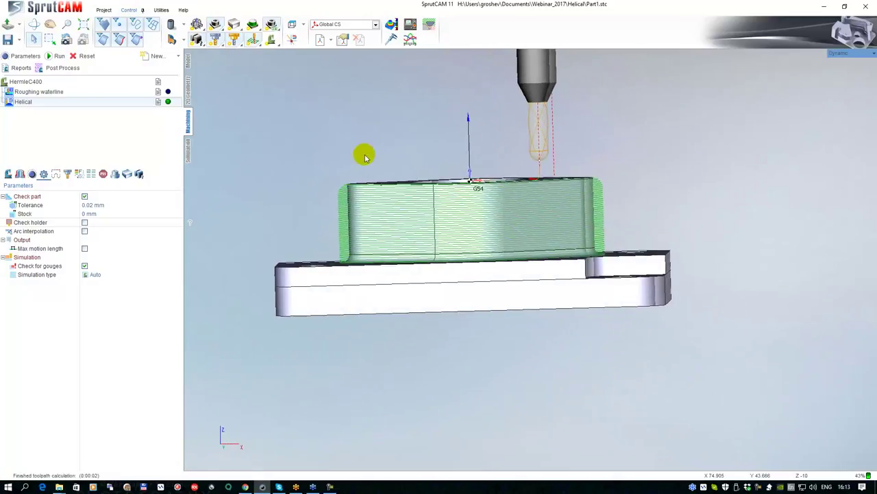
scroll(528, 176, up, 4)
scroll(577, 196, down, 2)
middle_drag(607, 196, 598, 218)
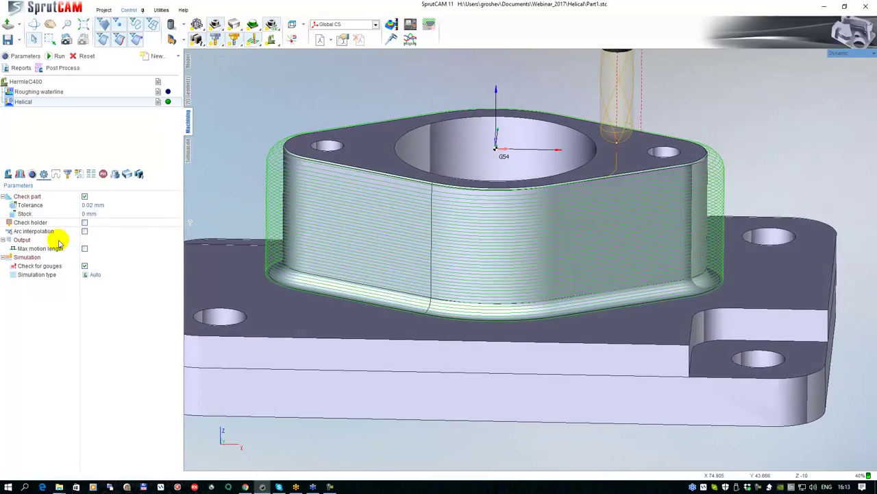
Set the Helical operation's bottom level to -32 mm and recalculate its toolpath.
click(32, 173)
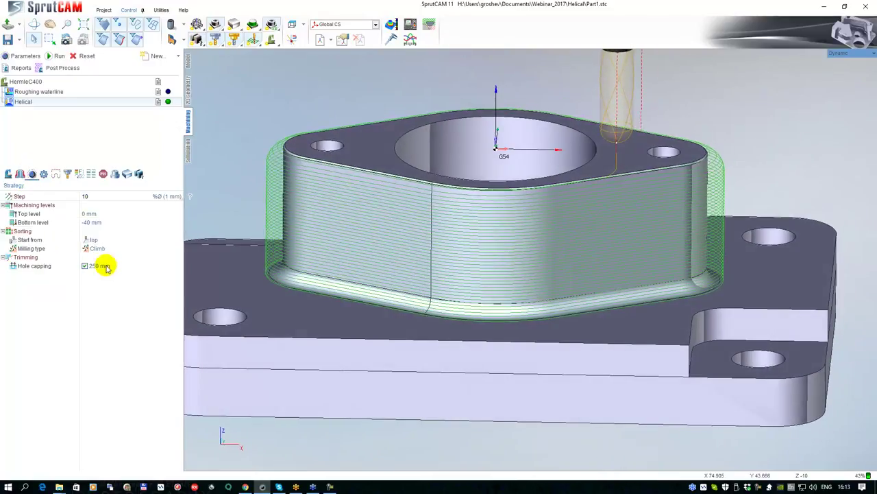
click(43, 174)
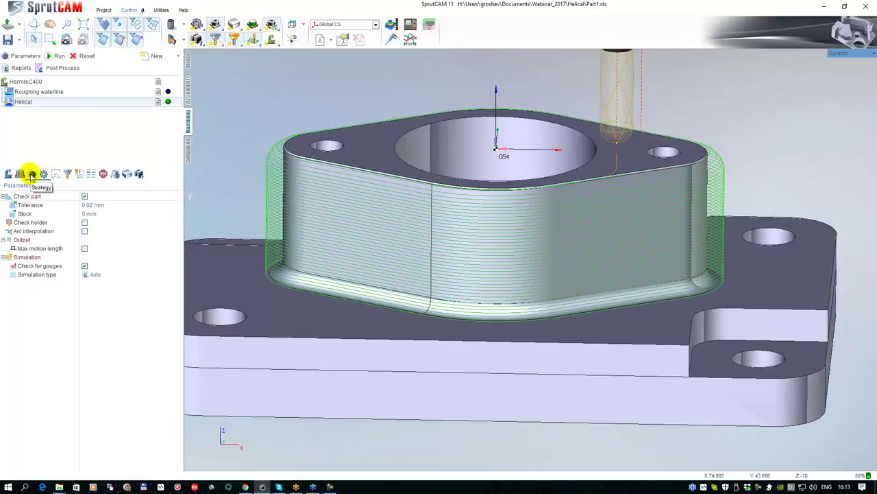
click(32, 173)
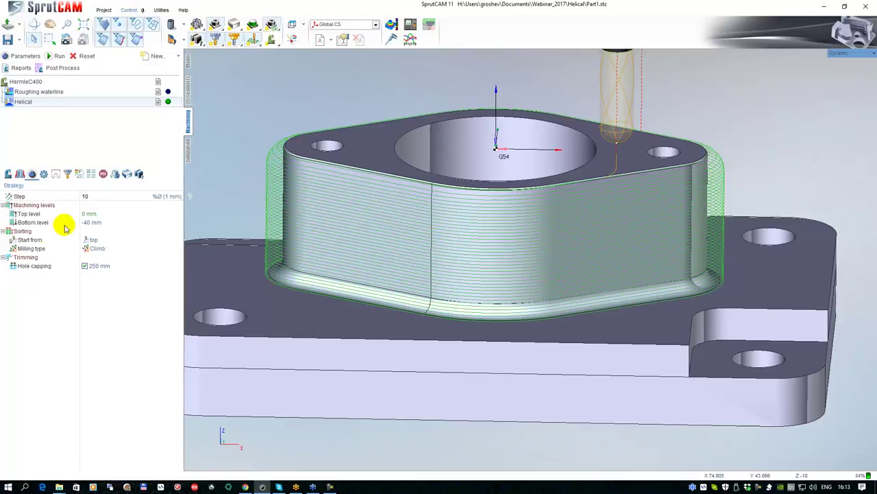
click(94, 222)
scroll(529, 259, down, 4)
middle_drag(473, 242, 481, 232)
drag(398, 260, 399, 246)
scroll(451, 269, up, 4)
click(48, 54)
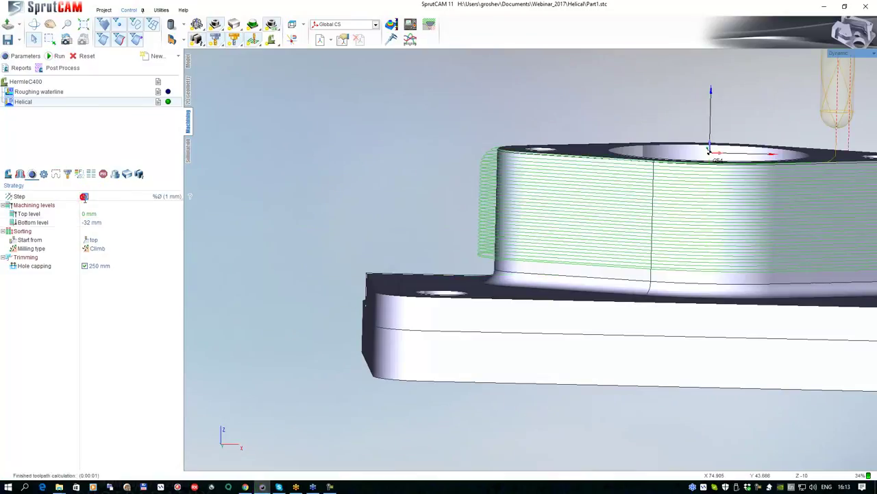
Set the Helical step to 30 % of the tool diameter and recalculate the coarser toolpath around the boss.
click(273, 396)
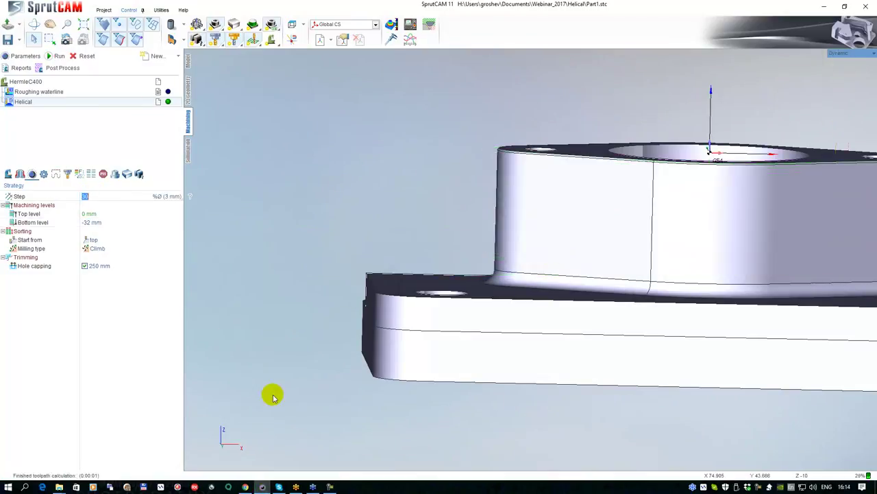
click(58, 57)
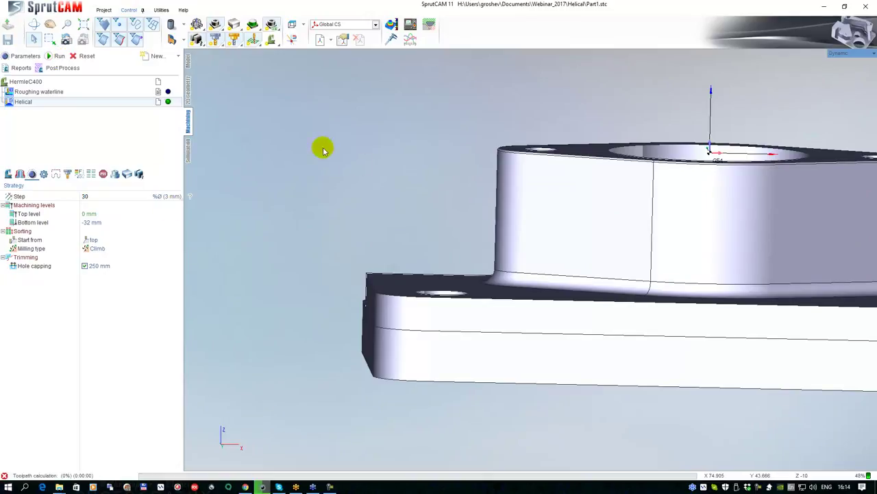
middle_drag(397, 190, 342, 204)
scroll(339, 203, down, 3)
right_drag(395, 200, 368, 202)
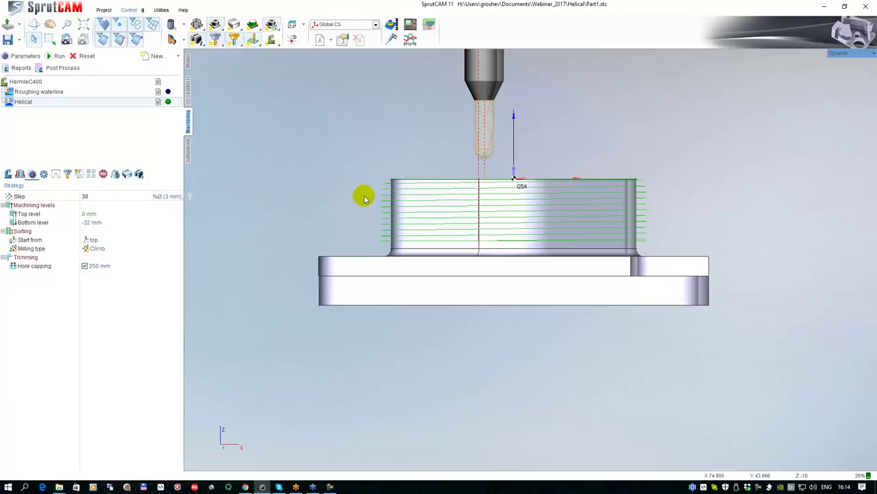
middle_drag(455, 190, 456, 255)
click(47, 93)
click(23, 102)
key(Delete)
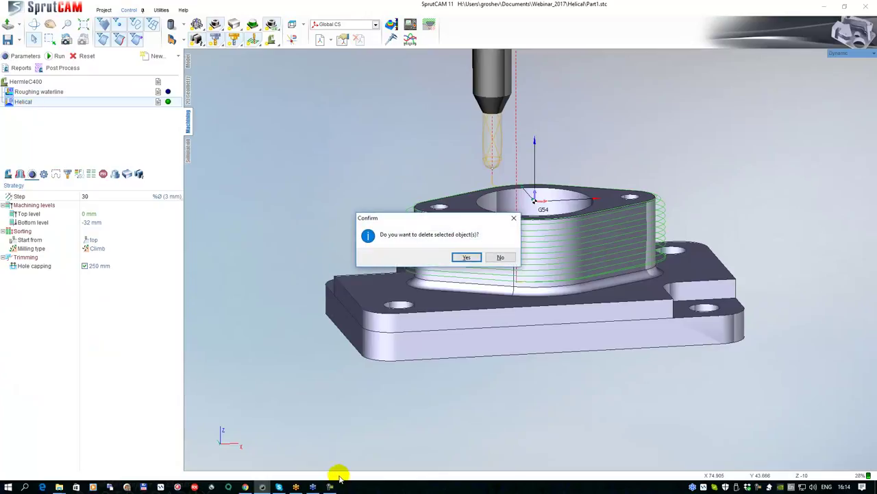
click(495, 259)
Review the ball nose mill's dimensions and delete the existing Helical operation from the machining sequence.
click(67, 174)
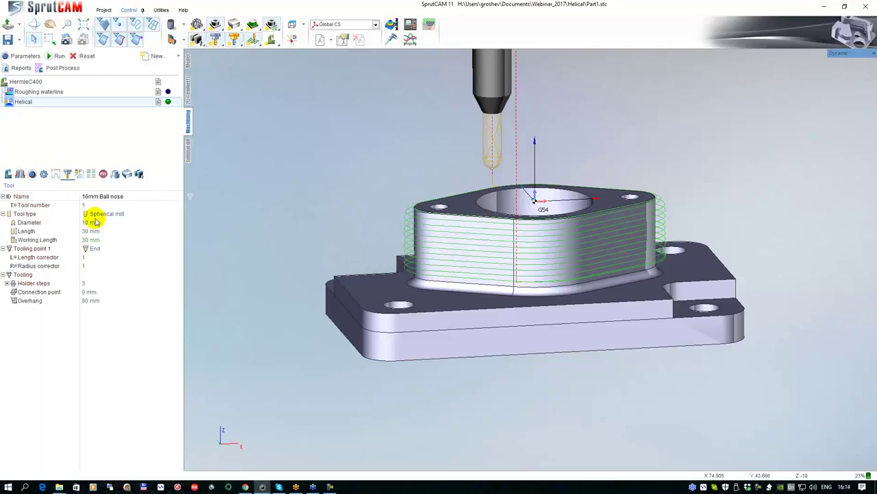
click(125, 177)
key(Return)
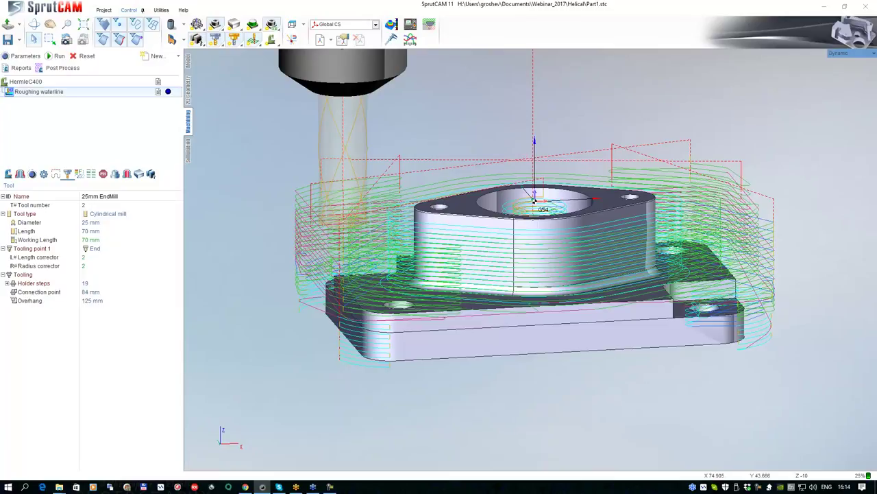
Add a new Helical finishing operation after Roughing waterline.
middle_drag(576, 206, 466, 201)
scroll(549, 148, down, 3)
drag(466, 200, 439, 171)
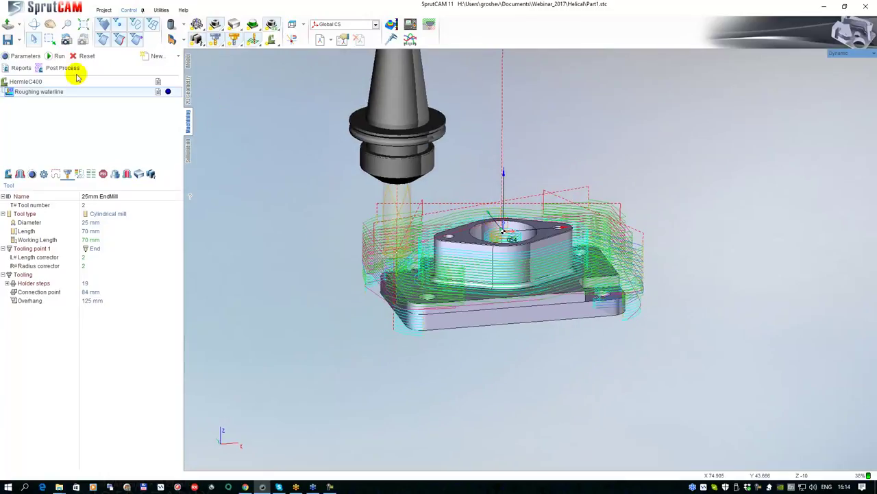
click(181, 57)
mouse_move(172, 81)
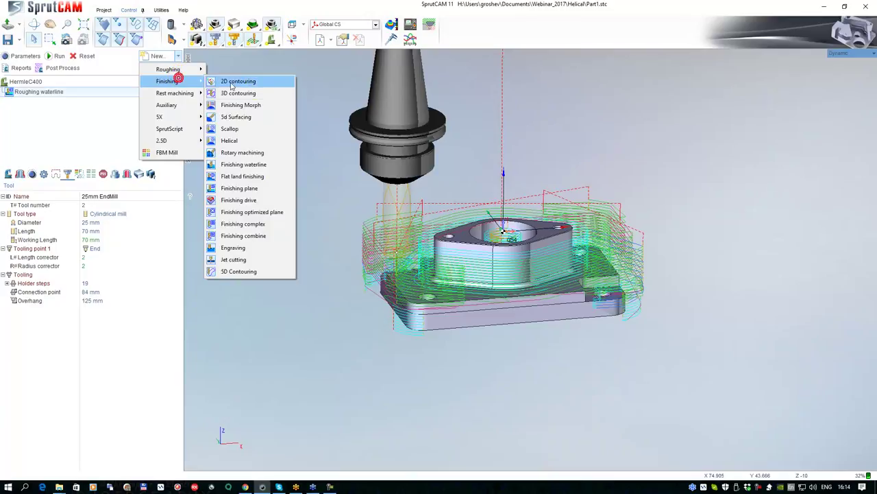
click(246, 139)
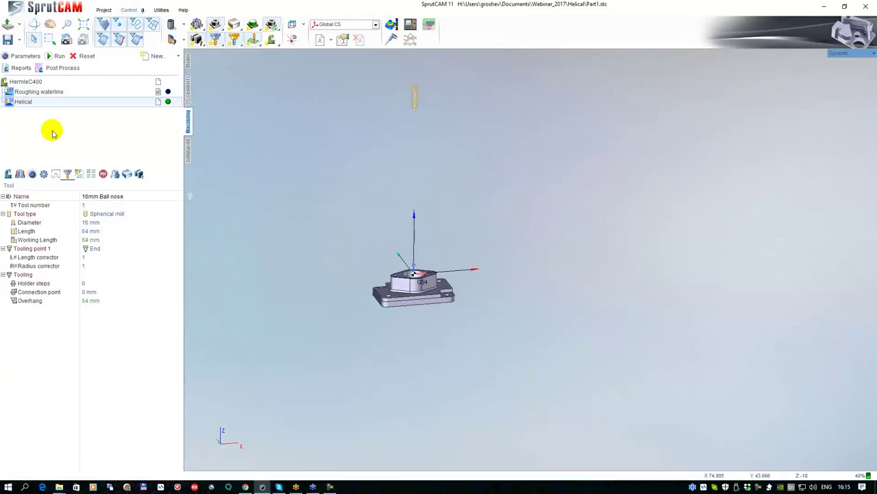
Set the new Helical operation's spherical mill to a diameter of 10 mm and a length of 30 mm.
click(89, 222)
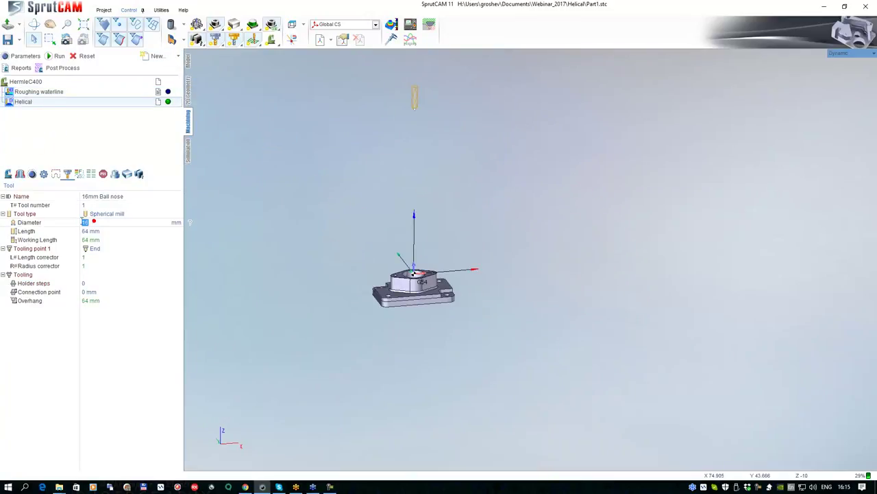
text(1)
scroll(399, 97, up, 6)
scroll(396, 125, down, 5)
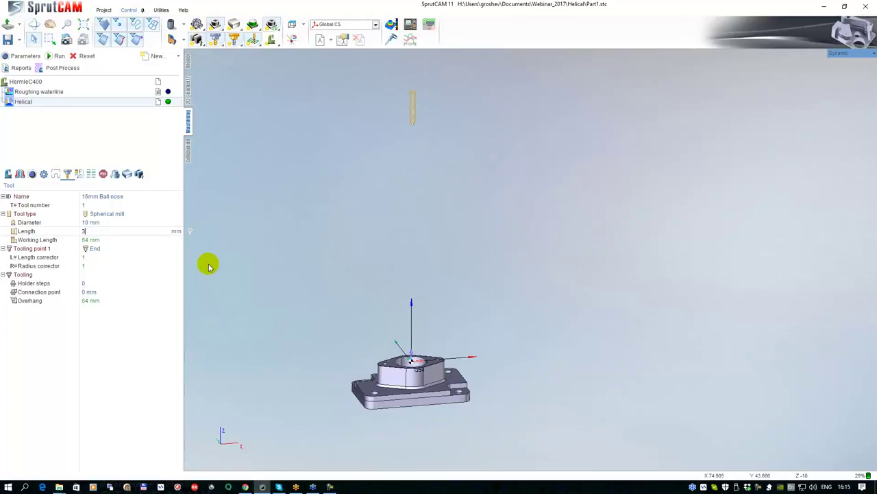
Assign the 392.272HMD-40 12 052 holder to the Helical operation's spherical mill.
scroll(341, 321, down, 3)
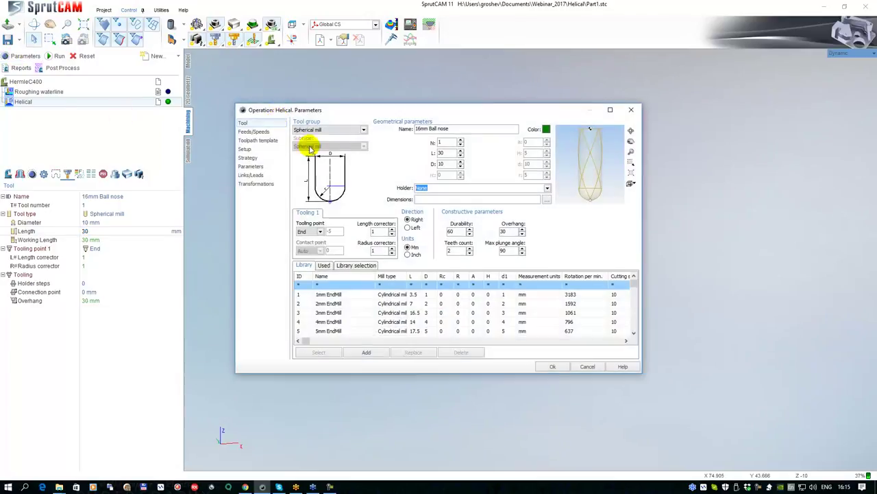
click(547, 189)
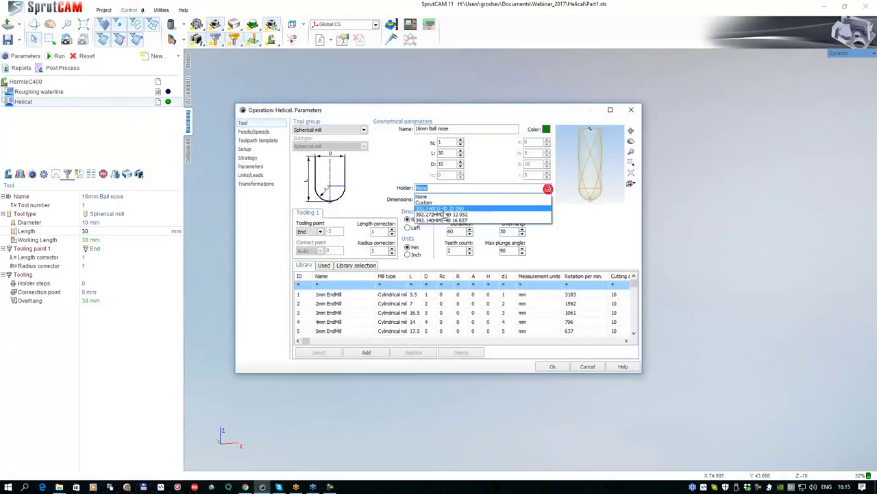
click(443, 213)
click(553, 366)
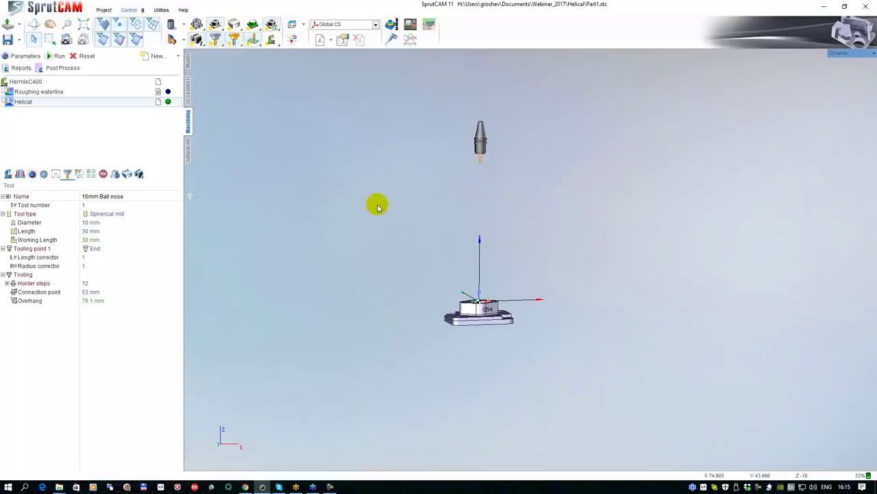
Calculate the new Helical toolpath with its default strategy and inspect it over the whole part and its holes.
click(60, 58)
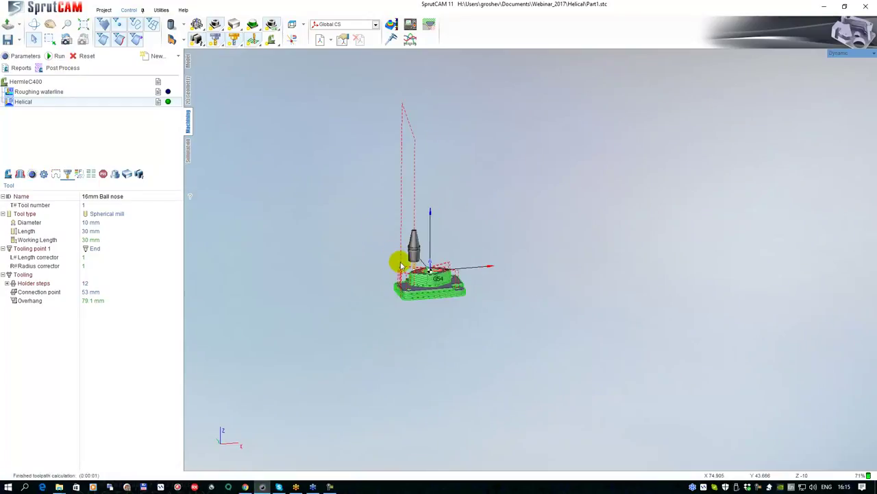
middle_drag(451, 264, 564, 237)
right_drag(563, 237, 562, 201)
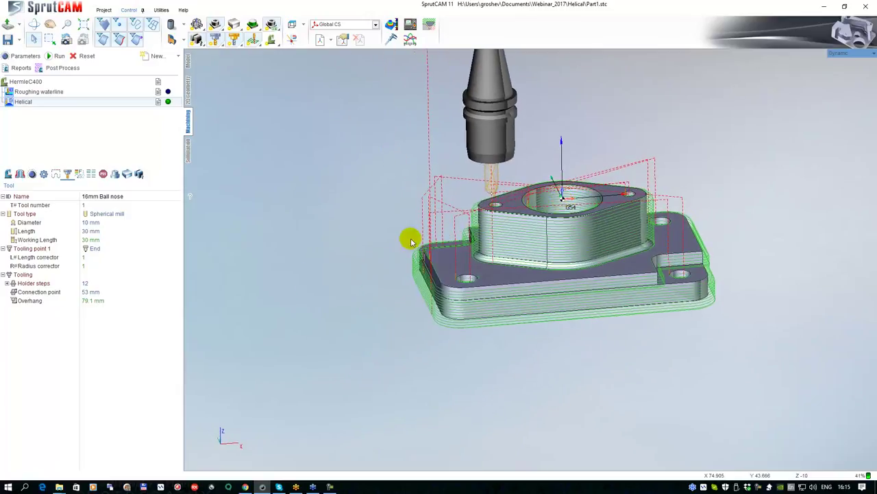
scroll(568, 235, up, 5)
right_drag(593, 199, 590, 194)
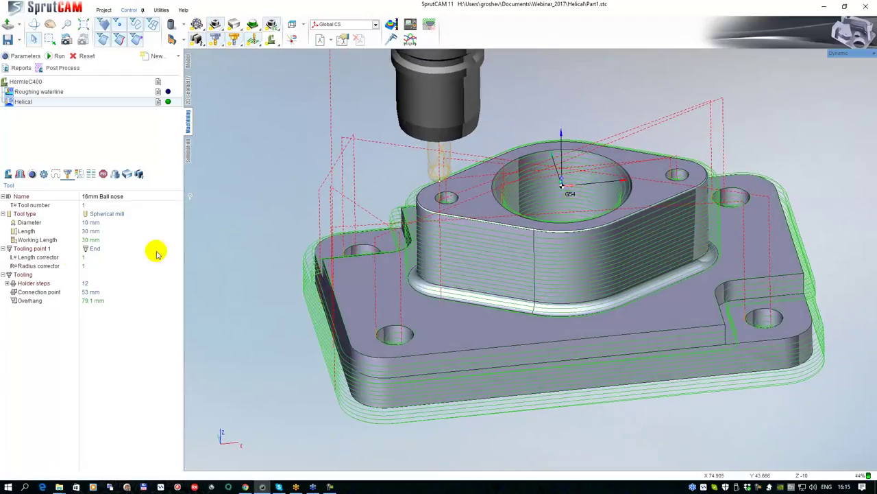
Enable Hole capping at 100 mm in the Helical strategy and recalculate the toolpath.
click(32, 174)
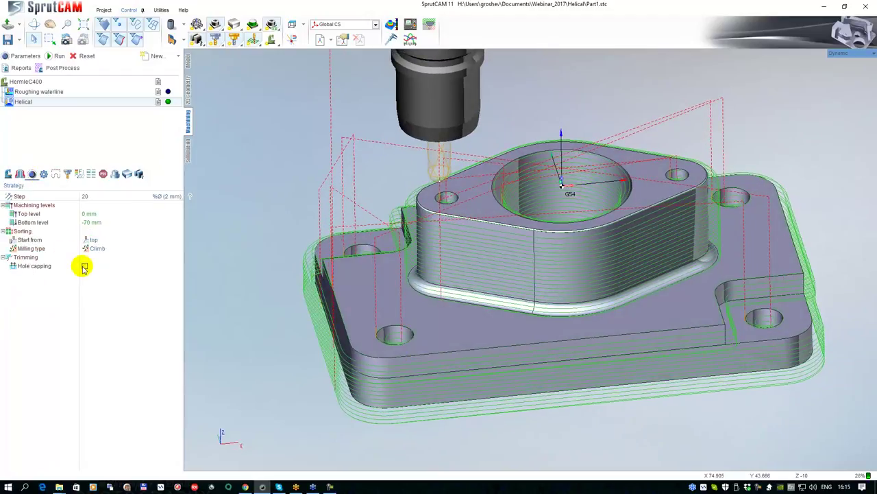
click(84, 265)
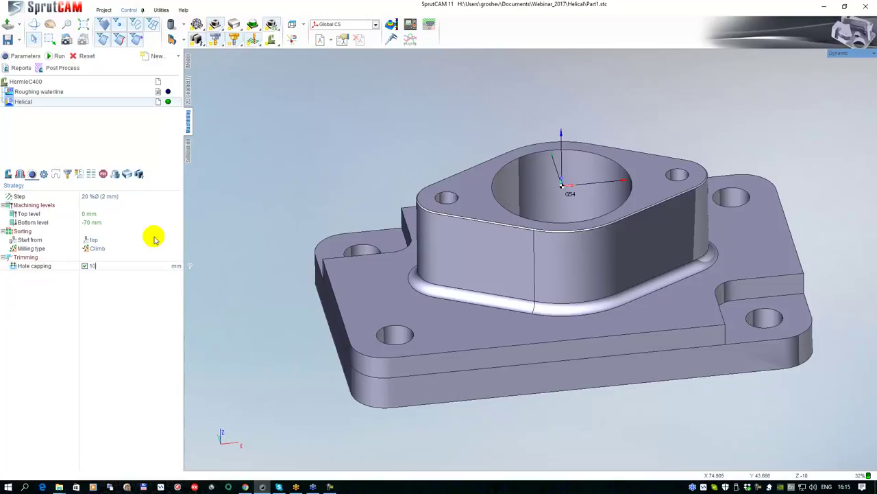
click(56, 55)
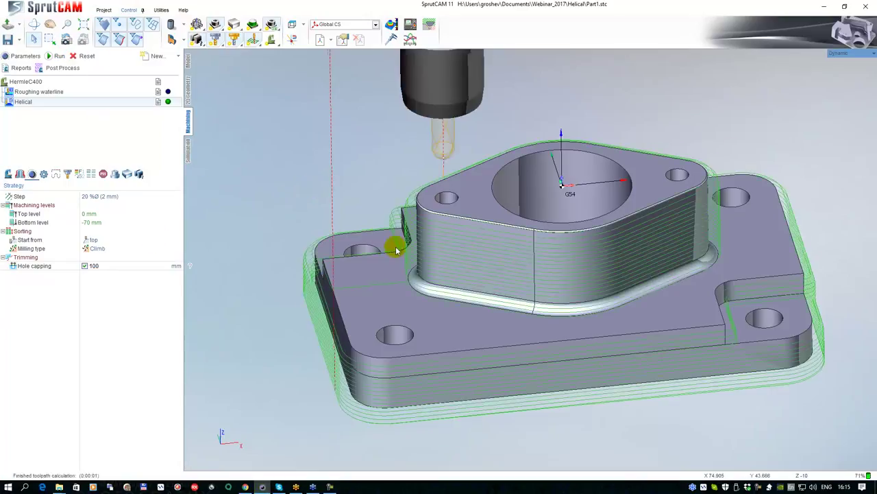
right_drag(396, 232, 397, 213)
middle_drag(398, 222, 382, 281)
mouse_move(382, 280)
right_down()
mouse_move(386, 273)
mouse_move(389, 288)
mouse_move(393, 281)
mouse_move(385, 289)
right_up()
Switch the simulation to Voxel 5D mode and simulate the Roughing waterline and Helical machining of the workpiece.
click(190, 154)
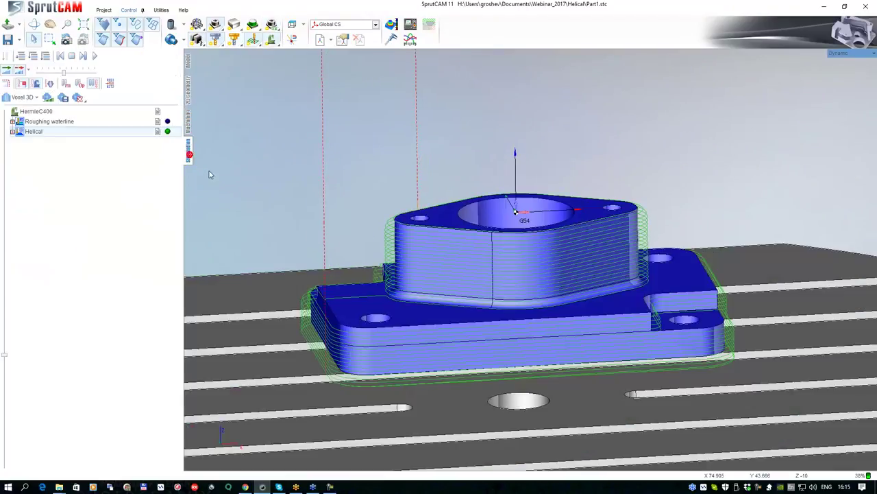
click(16, 97)
click(21, 135)
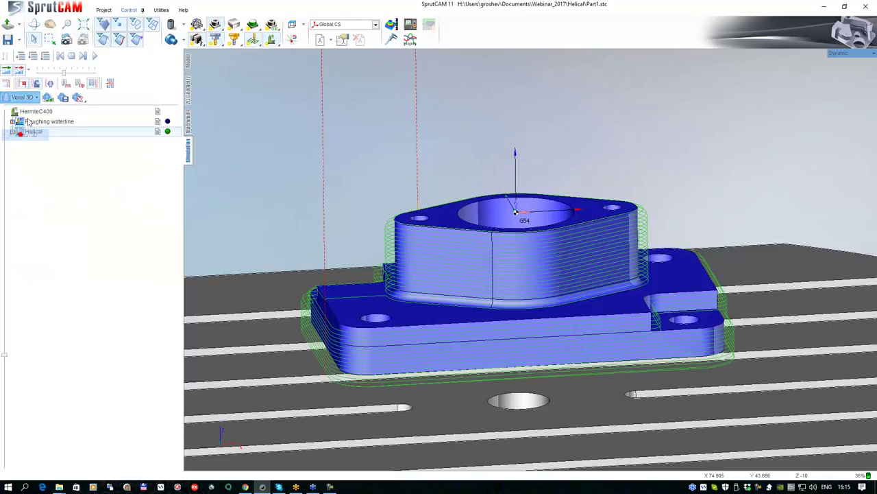
click(34, 57)
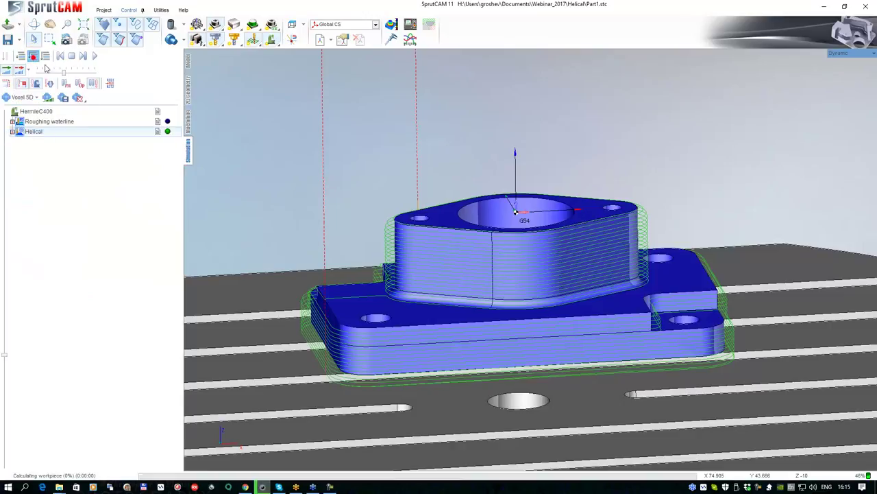
scroll(346, 234, down, 3)
right_drag(345, 234, 266, 105)
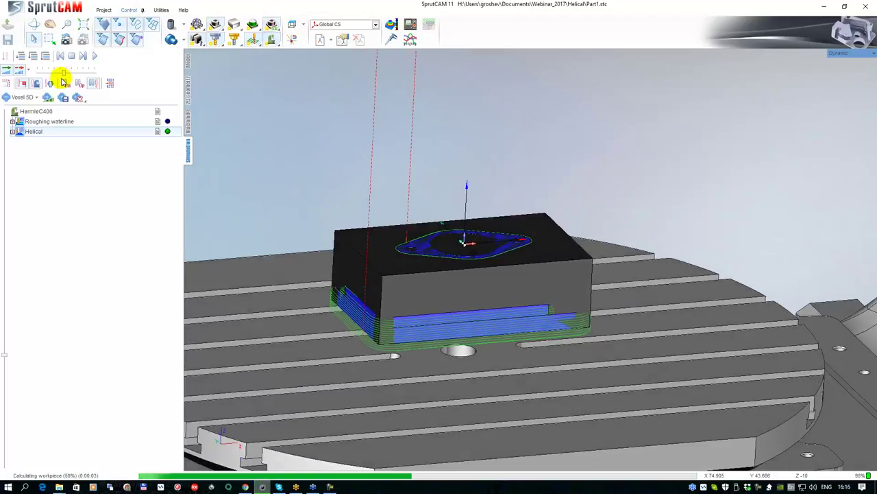
click(32, 58)
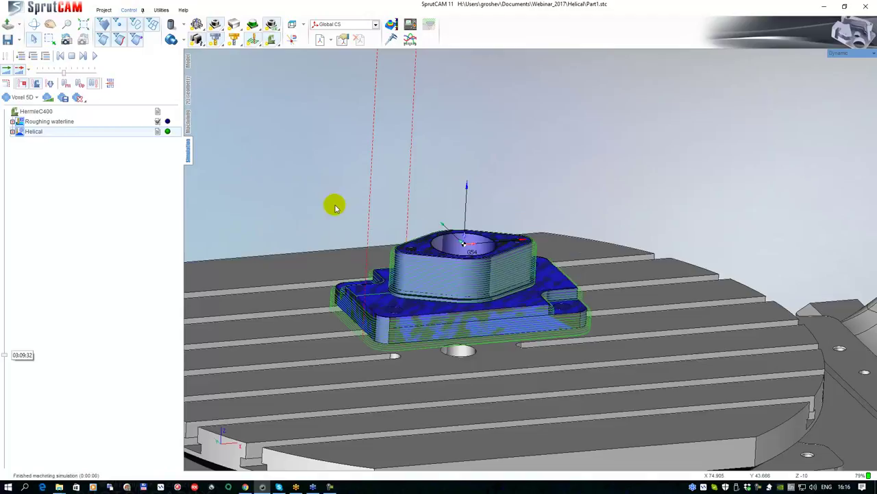
Hide the toolpath display so only the roughed workpiece is shown on the machine table.
scroll(429, 290, up, 5)
scroll(420, 247, down, 2)
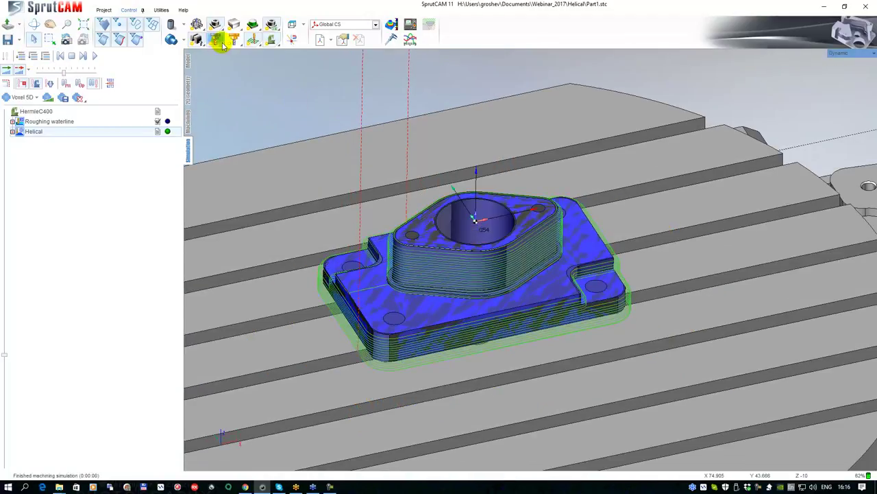
click(251, 38)
scroll(362, 168, down, 1)
middle_drag(362, 168, 373, 224)
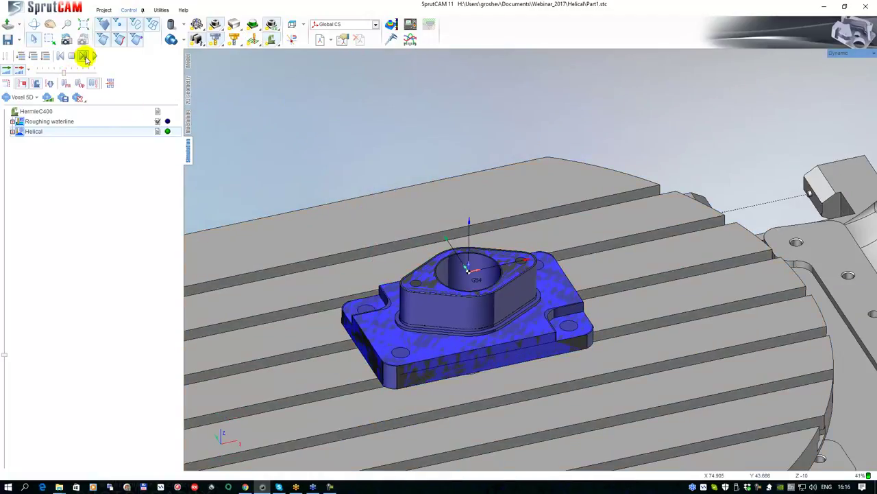
Simulate the Helical operation at a higher speed and examine the holder's clearance to the workpiece from the side.
click(95, 57)
click(71, 71)
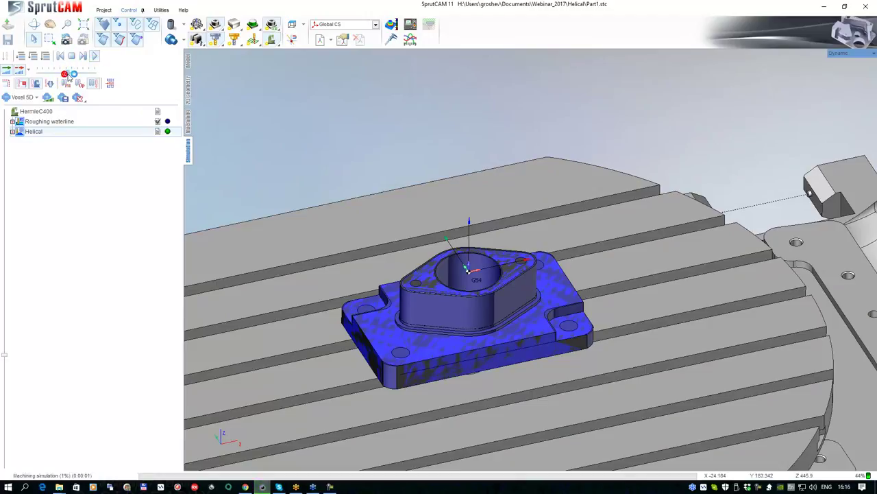
scroll(302, 184, down, 2)
scroll(388, 236, up, 4)
middle_drag(397, 244, 397, 228)
click(236, 40)
middle_drag(375, 174, 380, 189)
drag(67, 72, 83, 74)
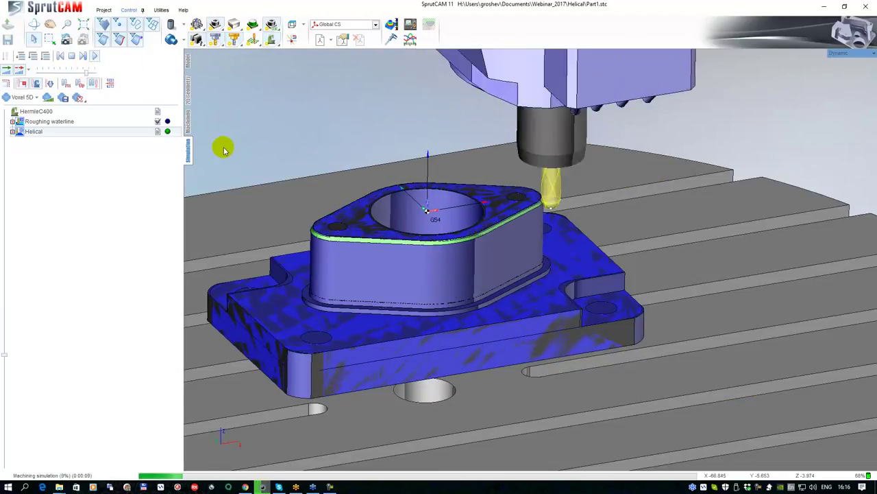
drag(225, 150, 398, 247)
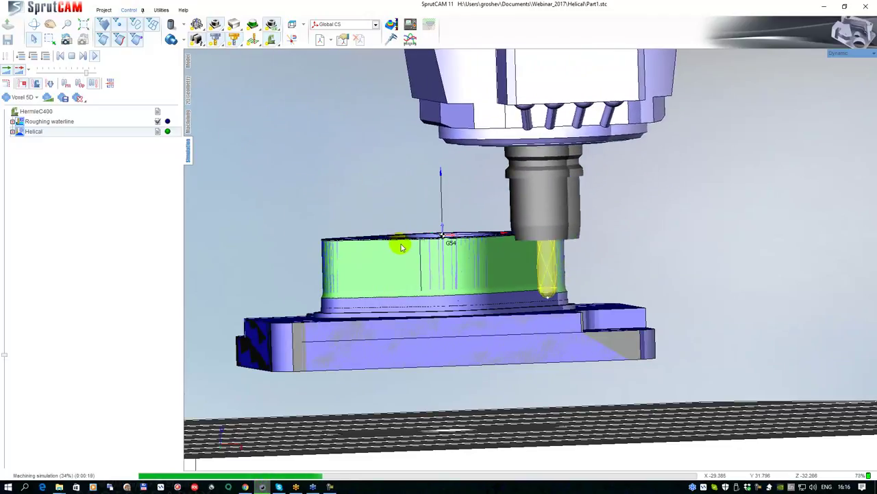
middle_drag(401, 247, 325, 203)
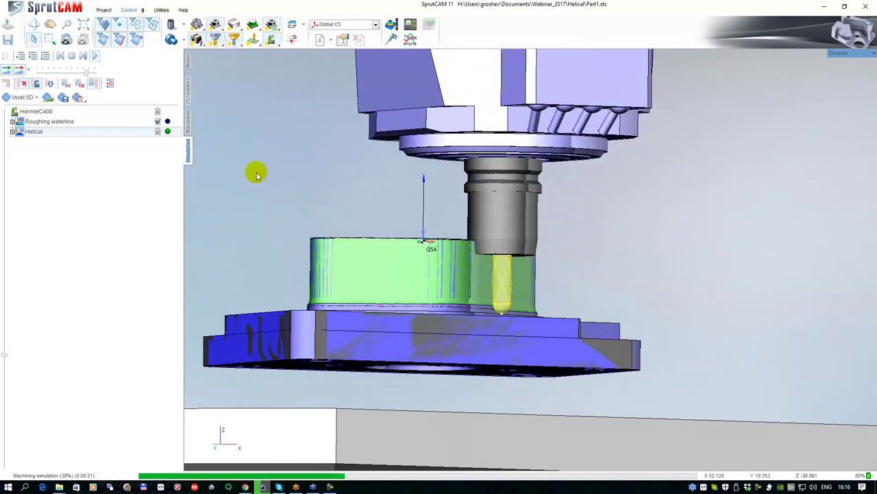
mouse_move(375, 209)
right_down()
mouse_move(417, 216)
mouse_move(497, 166)
mouse_move(477, 179)
mouse_move(491, 215)
mouse_move(507, 175)
mouse_move(489, 186)
mouse_move(294, 166)
right_up()
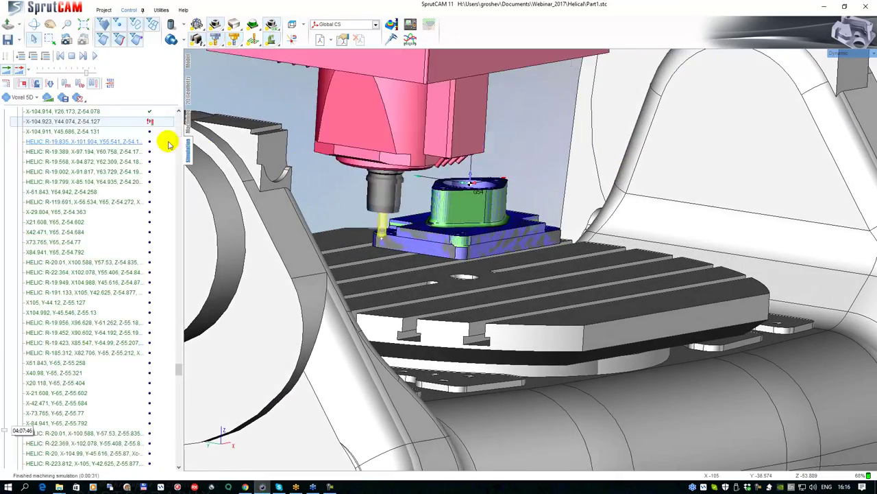
right_drag(410, 209, 346, 220)
Return to machining setup and enable Check holder in the Helical operation's parameters.
click(189, 120)
mouse_move(349, 191)
right_down()
mouse_move(413, 186)
mouse_move(351, 177)
right_up()
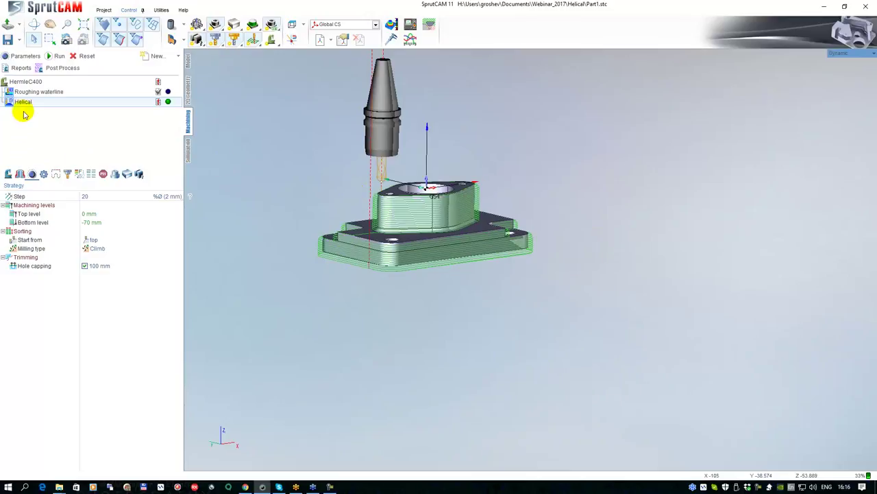
click(44, 175)
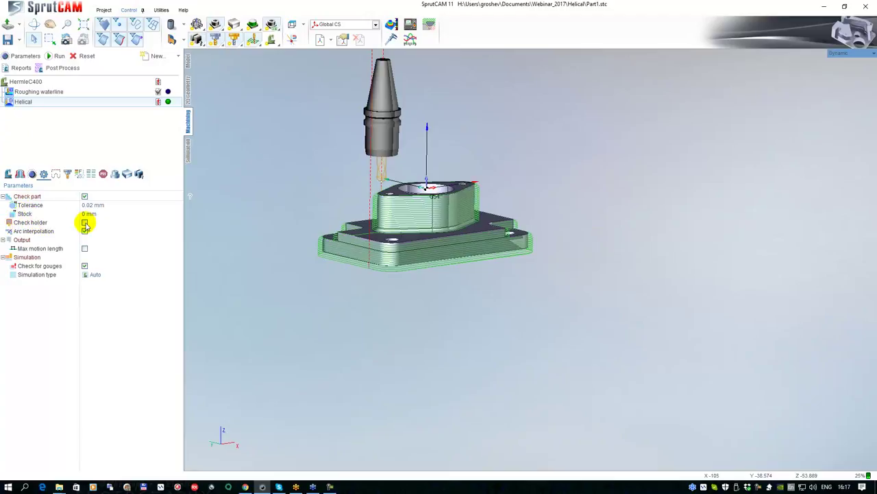
click(84, 223)
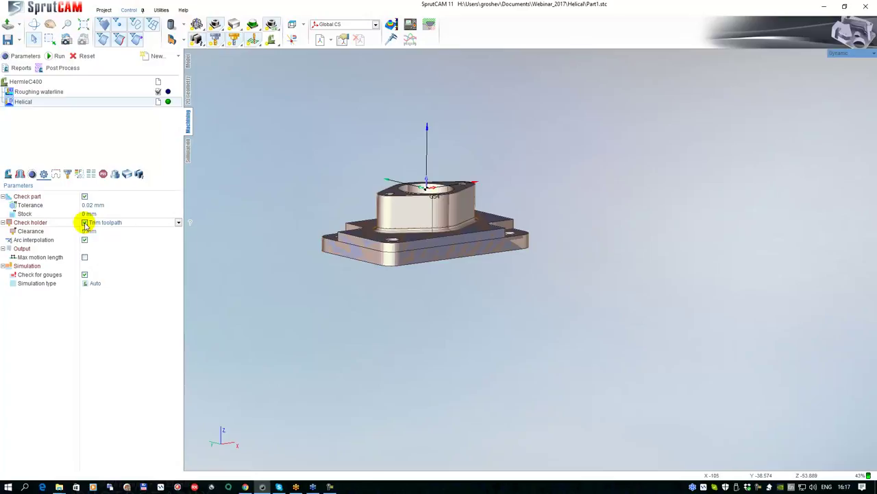
middle_drag(405, 266, 393, 272)
right_drag(393, 274, 372, 276)
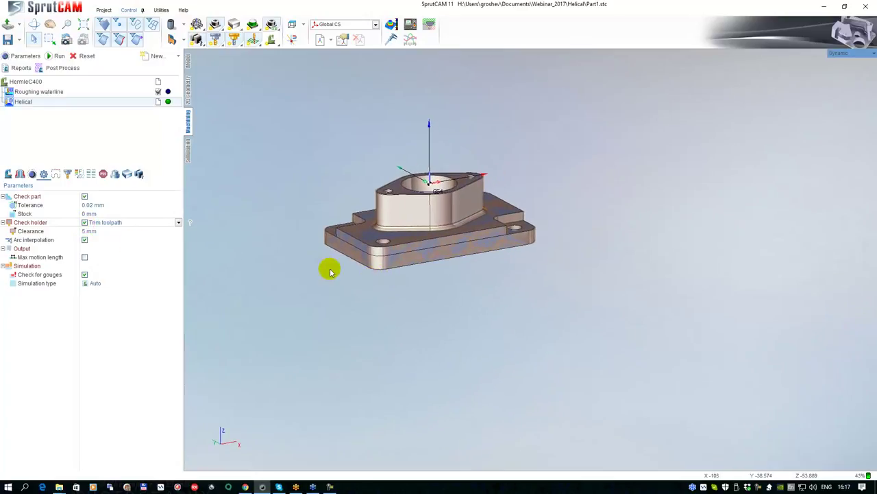
Show the Check holder help, try Frontal tilting, and set the collision avoidance method to Side tilting.
click(192, 222)
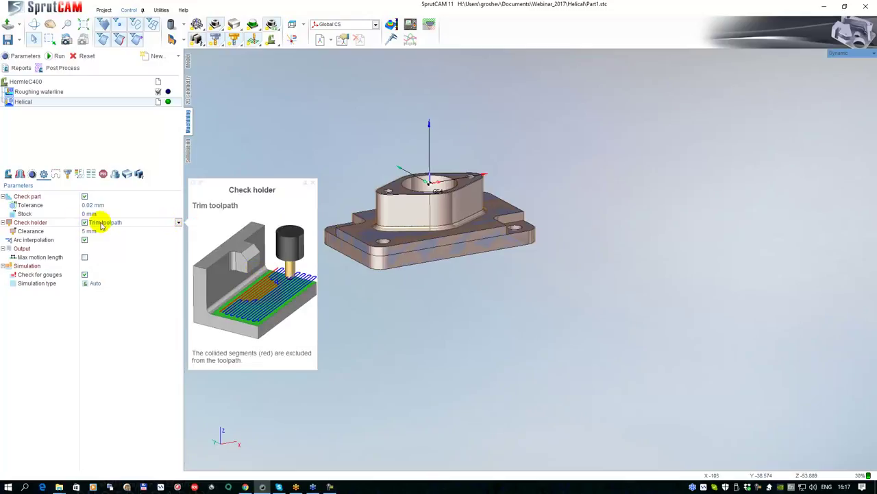
click(162, 223)
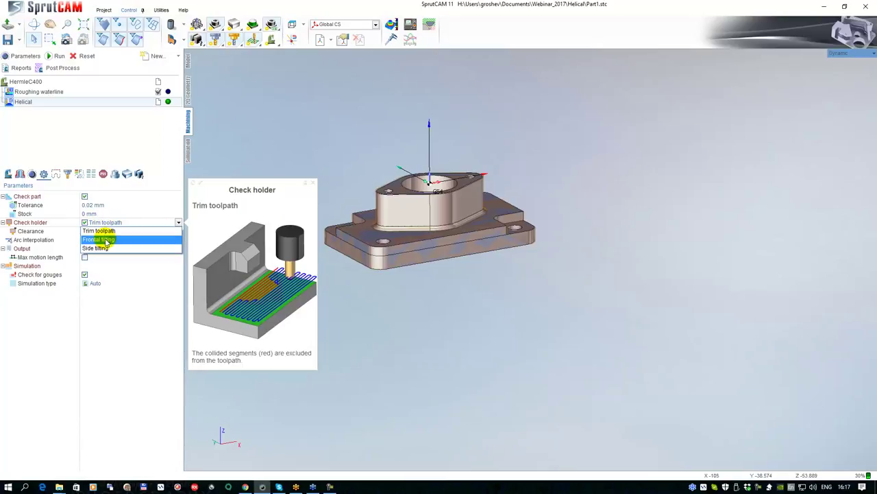
click(105, 239)
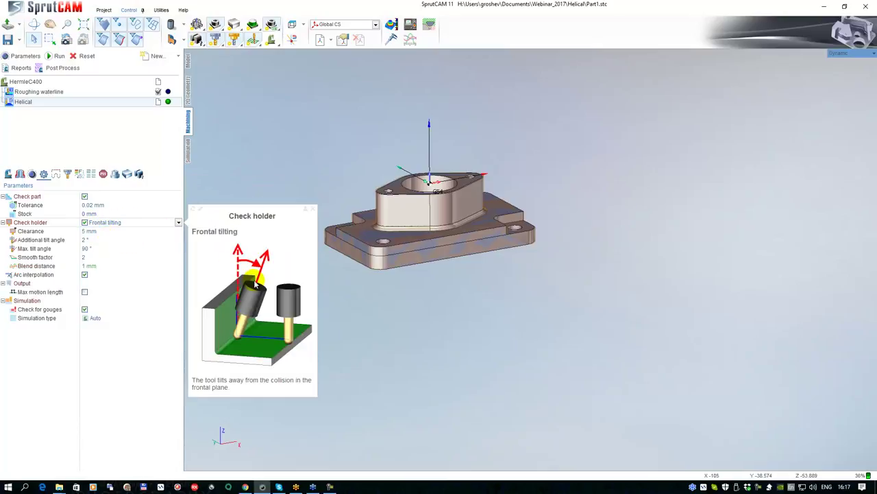
click(125, 223)
click(108, 248)
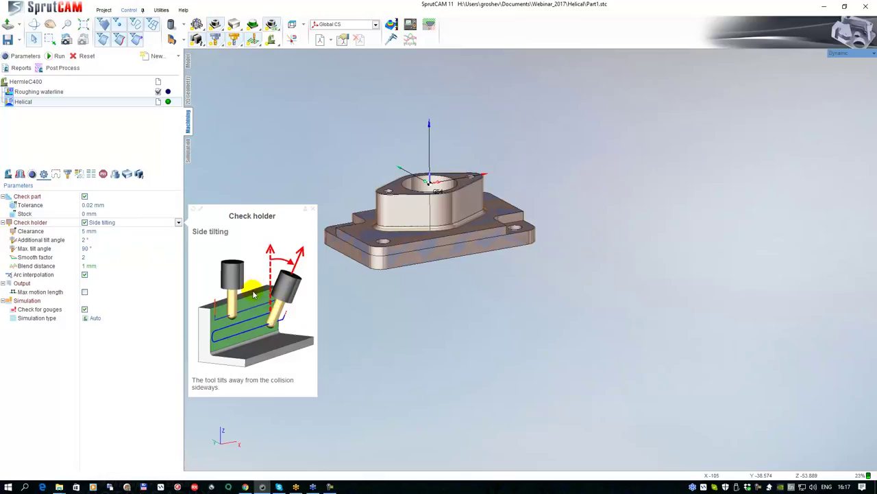
Review the help for Clearance, Additional tilt angle, Max. tilt angle and Smooth factor of the holder check.
click(97, 232)
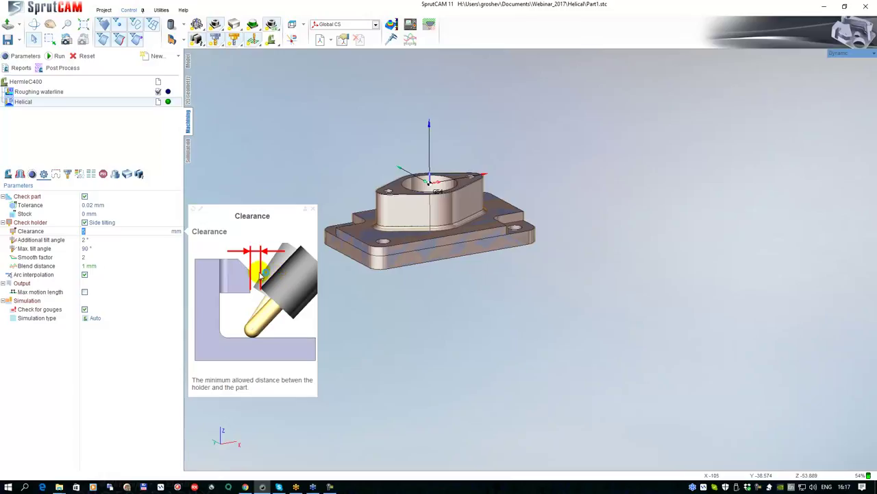
click(102, 240)
click(89, 248)
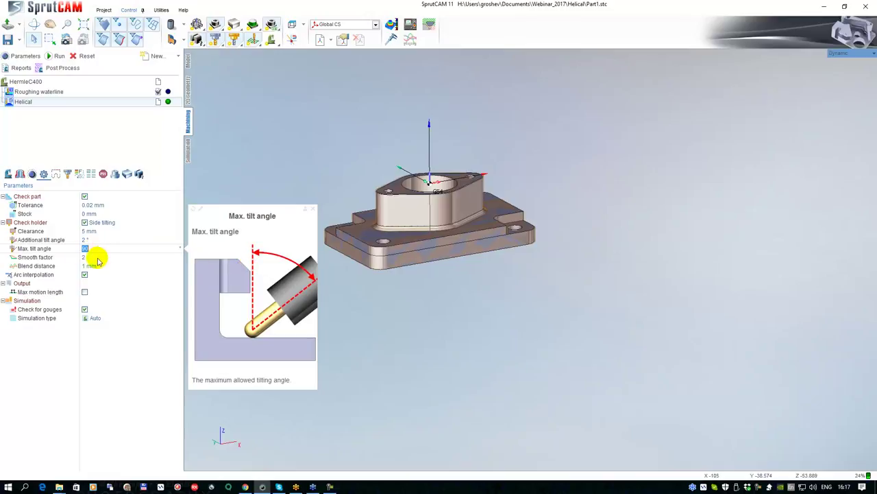
click(97, 257)
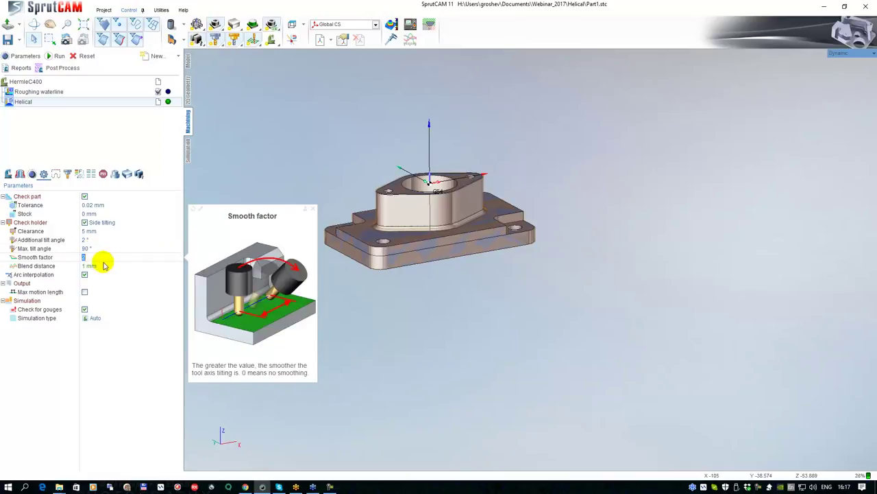
click(97, 256)
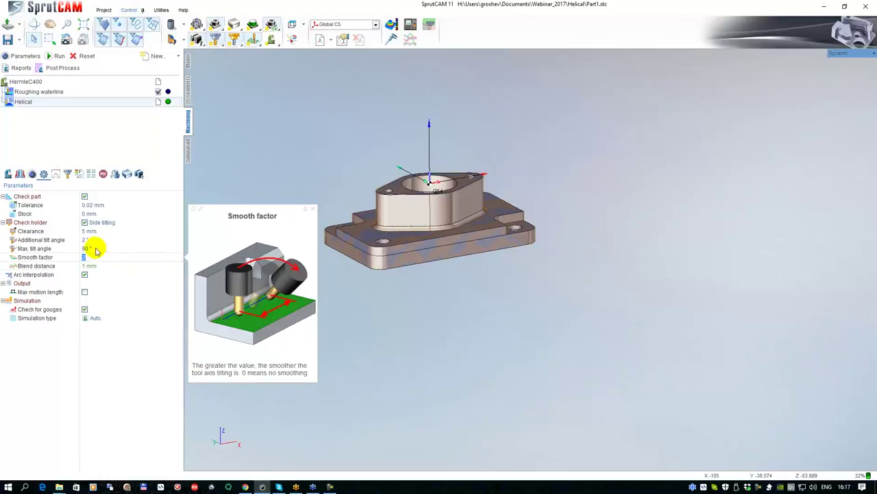
click(125, 224)
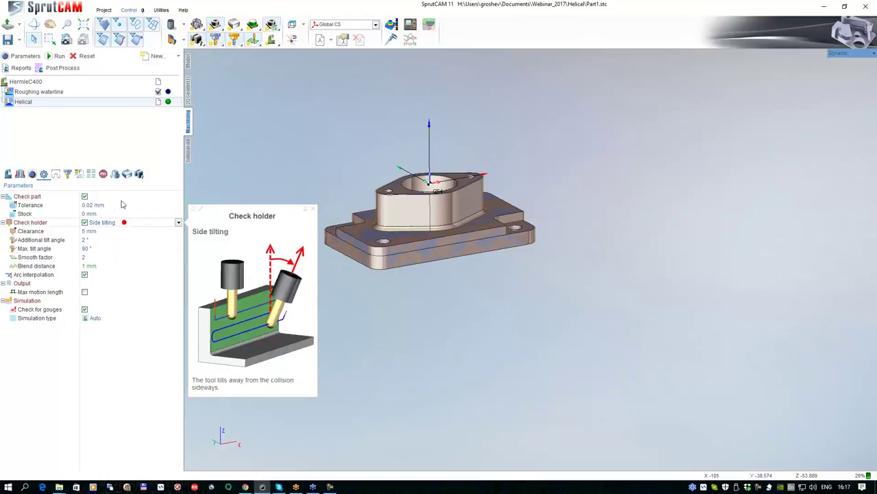
Recalculate the Helical toolpath with side tilting and inspect it around the part.
click(59, 57)
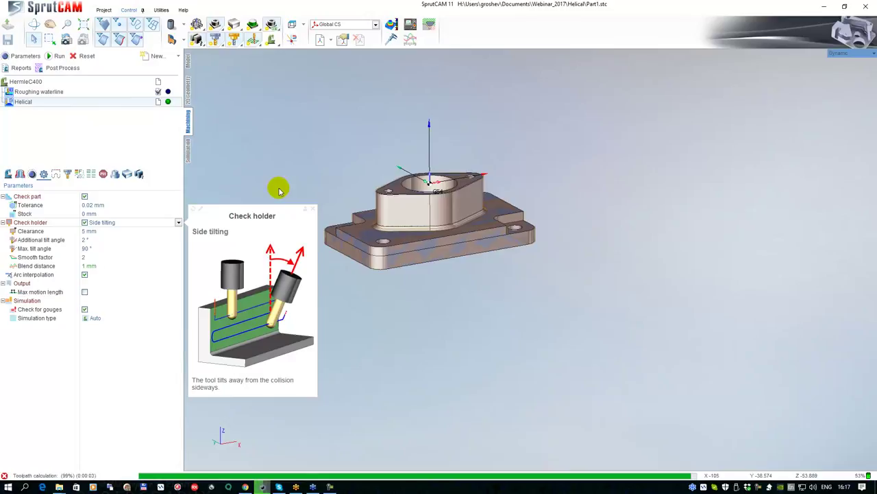
scroll(358, 221, up, 5)
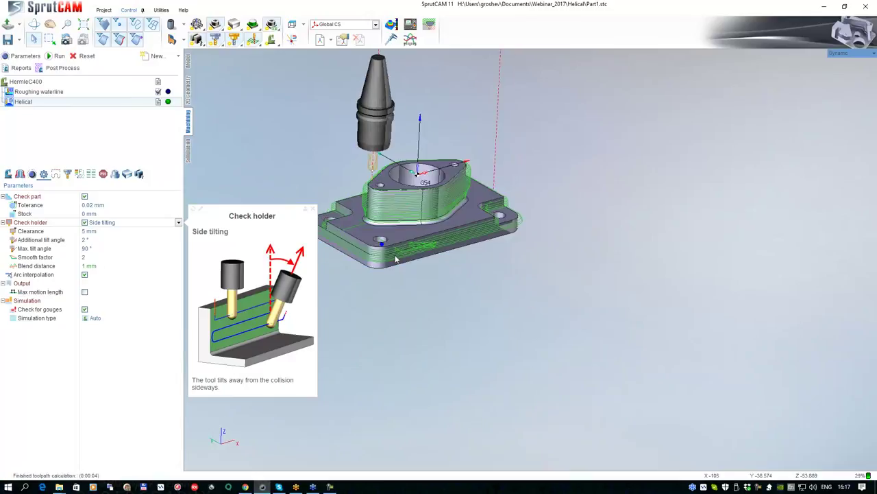
middle_drag(444, 227, 433, 207)
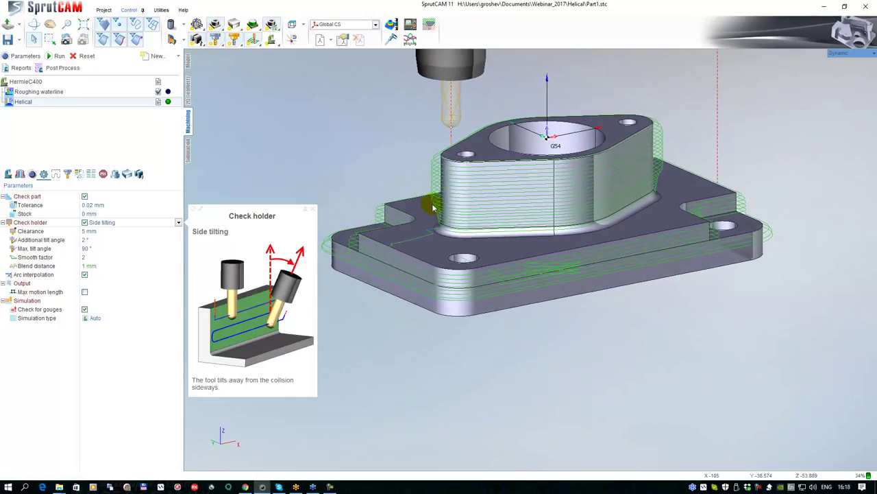
Set the bottom machining level in the Helical strategy to -40 mm and close the parameter help.
click(31, 175)
click(19, 174)
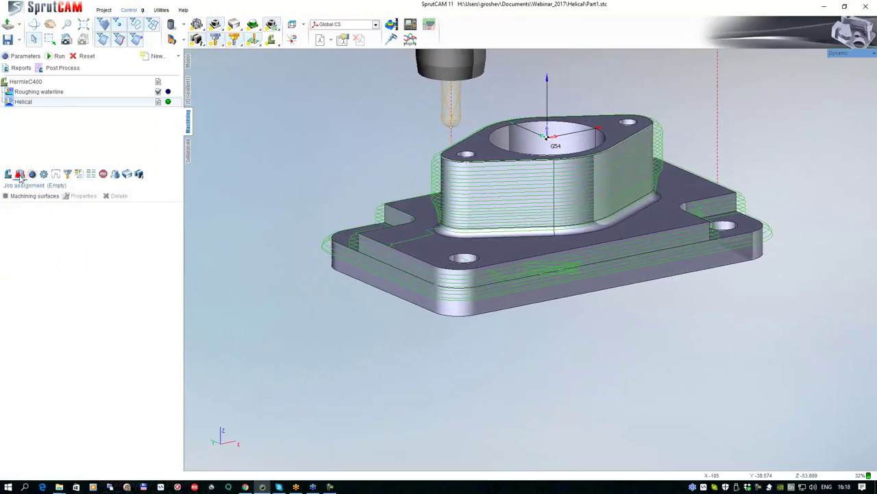
middle_drag(378, 241, 246, 216)
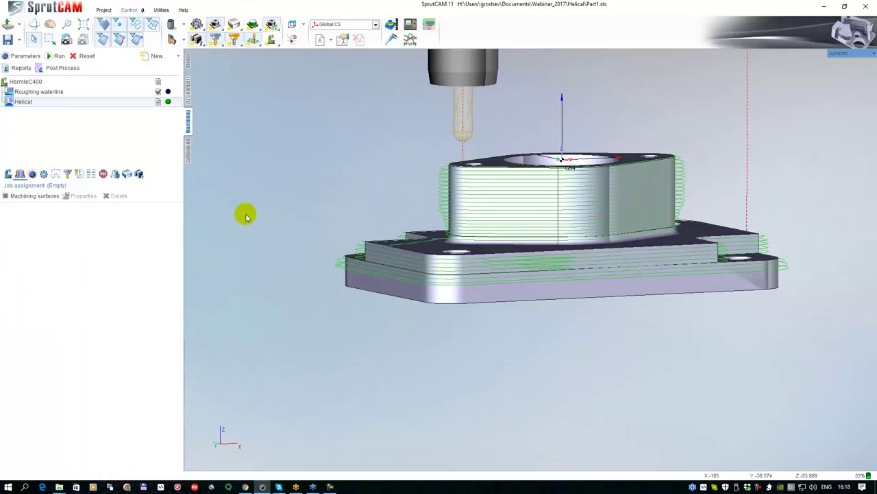
click(32, 175)
click(107, 223)
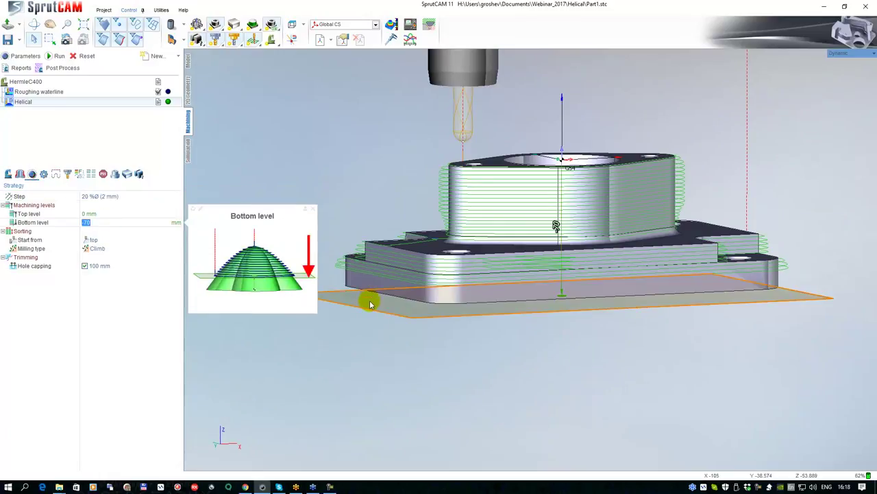
click(555, 195)
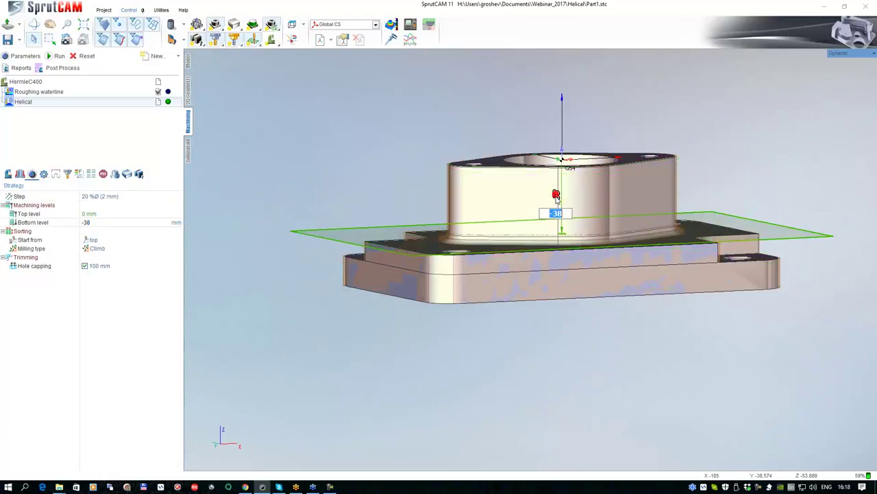
text(-40)
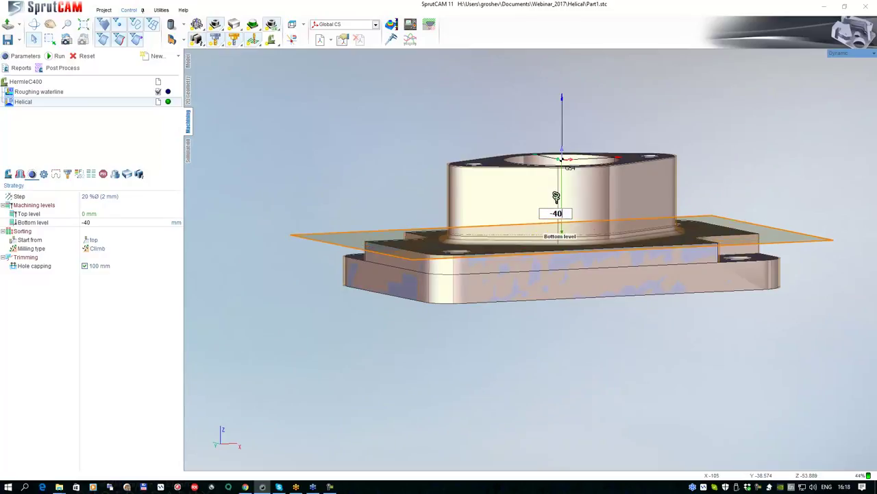
click(453, 354)
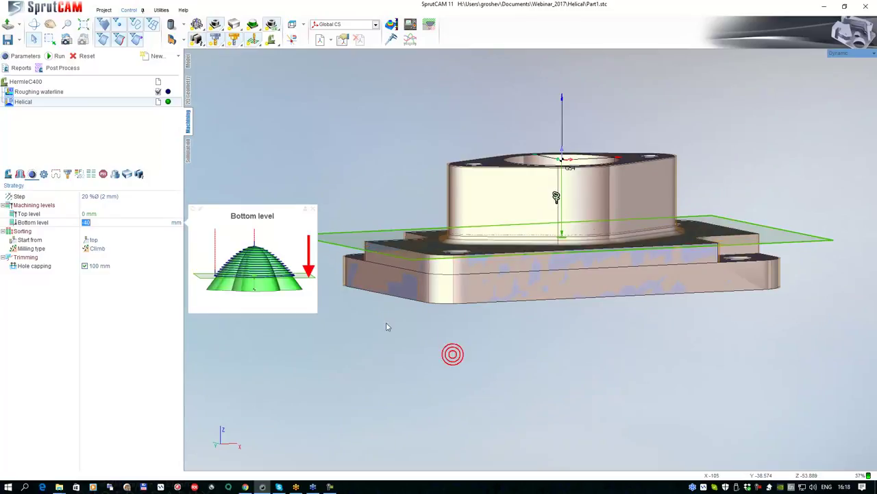
click(310, 207)
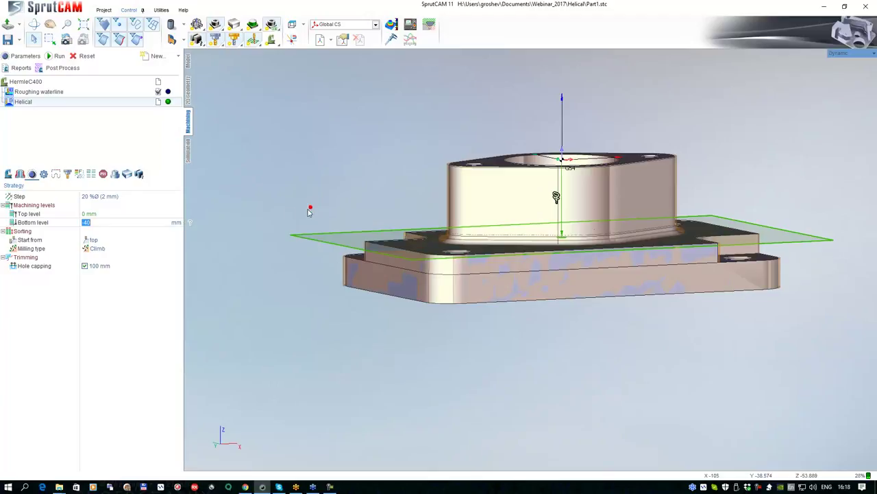
Recalculate the Helical toolpath for the limited depth and inspect it on the upper boss.
click(58, 57)
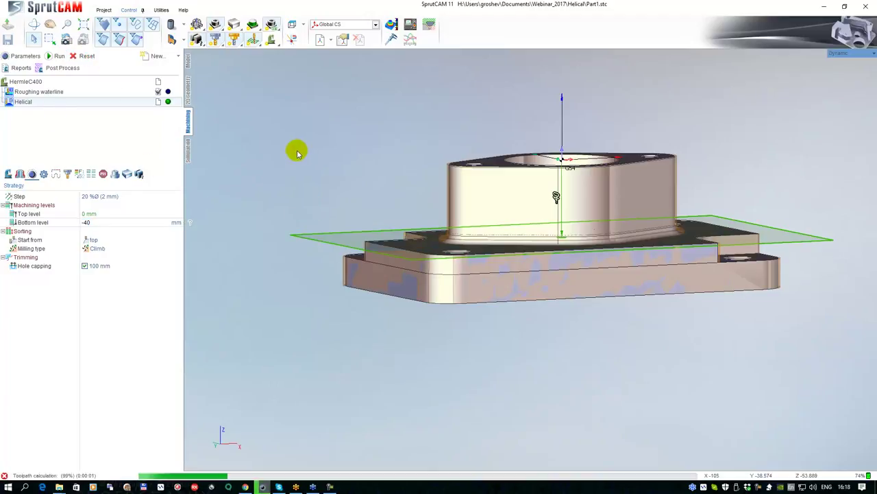
right_drag(293, 166, 308, 183)
scroll(368, 251, down, 2)
mouse_move(368, 251)
right_down()
mouse_move(387, 251)
mouse_move(377, 269)
mouse_move(342, 268)
mouse_move(370, 235)
mouse_move(371, 243)
right_up()
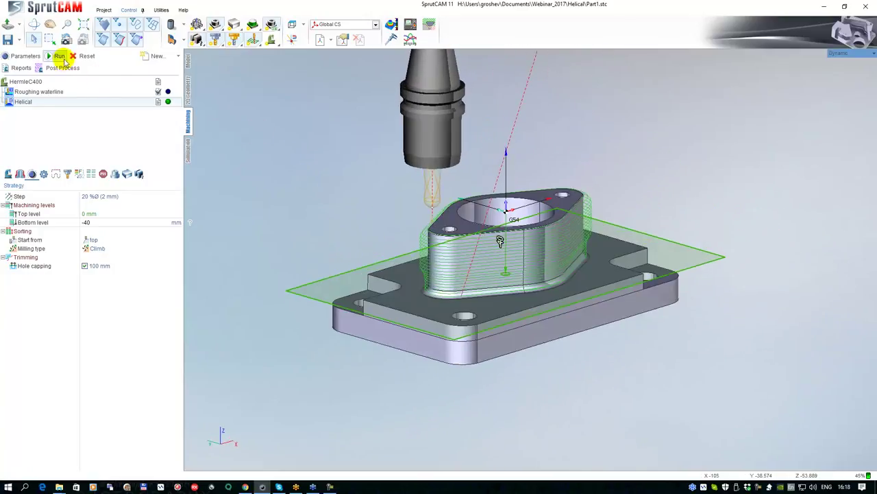
Advance the machining simulation to the start of the Helical operation and play it with the machine in view.
click(189, 152)
click(33, 57)
scroll(295, 204, down, 3)
middle_drag(295, 204, 335, 259)
scroll(311, 187, down, 1)
middle_drag(311, 188, 338, 255)
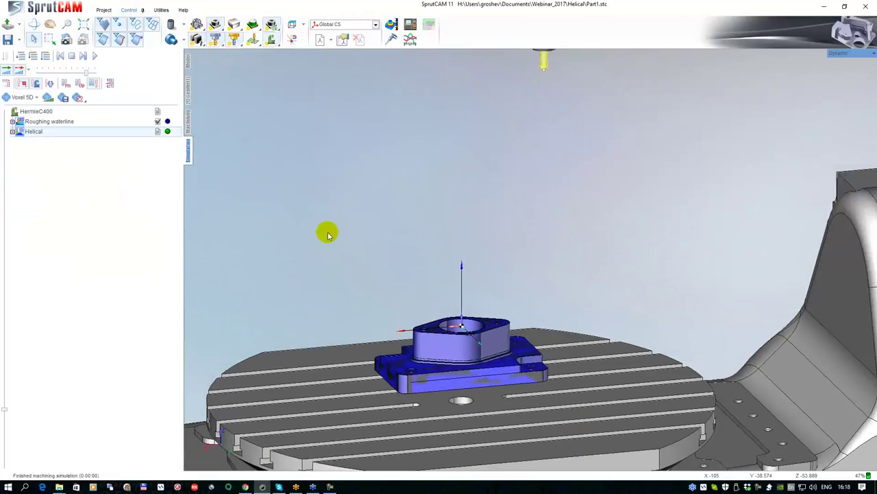
click(94, 57)
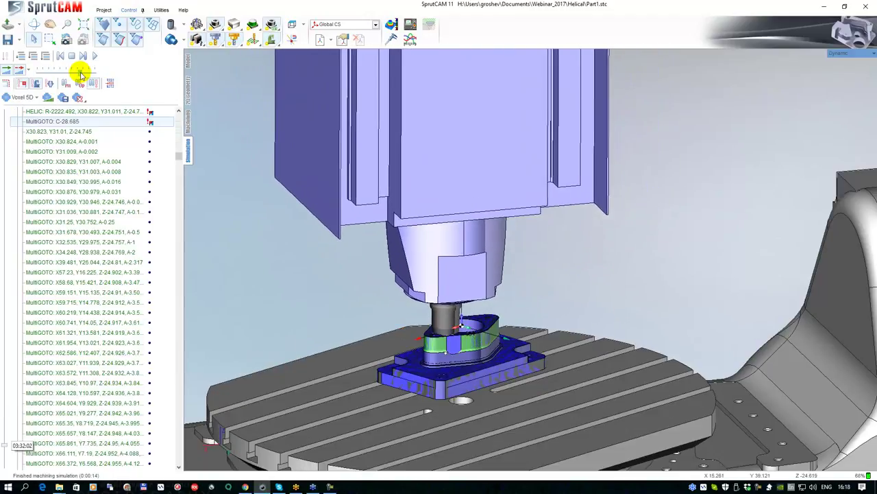
Continue the Helical simulation while watching the rotary table's tilt and rotation from several angles, and stop it.
scroll(449, 322, down, 2)
middle_drag(449, 329, 455, 214)
mouse_move(455, 214)
right_down()
mouse_move(454, 199)
mouse_move(447, 218)
right_up()
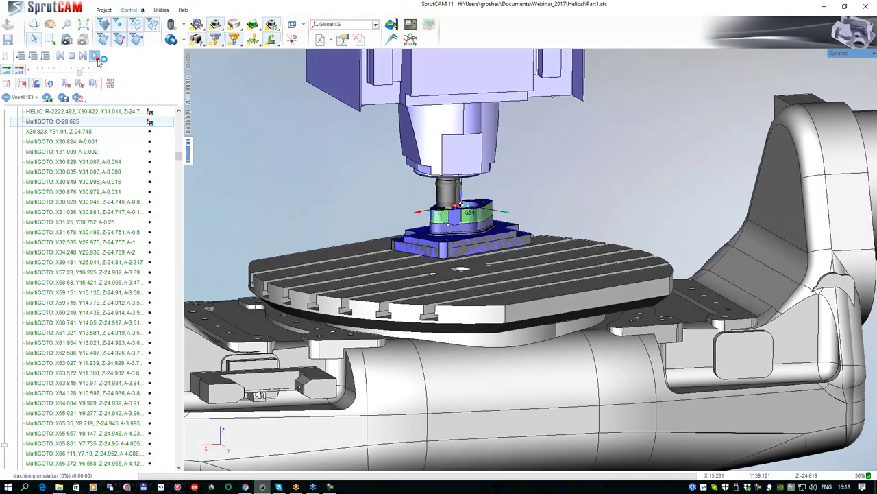
click(97, 60)
right_drag(451, 225, 488, 213)
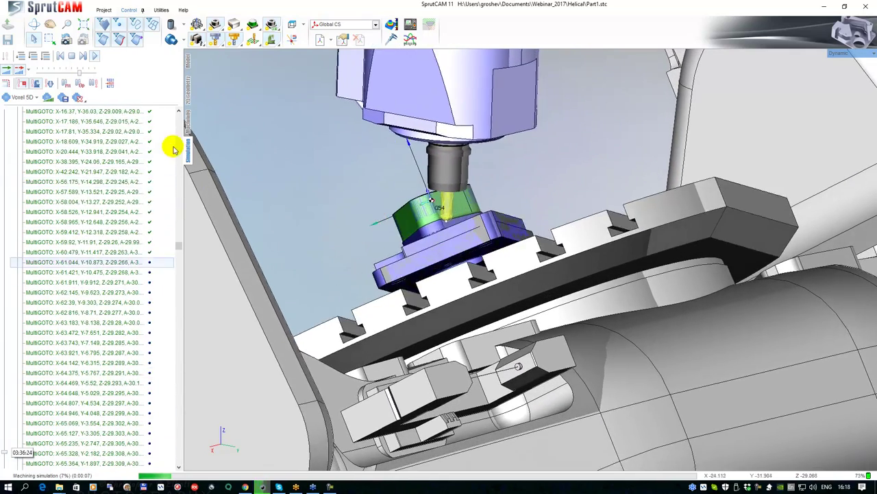
click(73, 56)
Inspect the irregular moves on the boss wall, enable tool center point management for the Helical operation, and recalculate its toolpath.
click(187, 123)
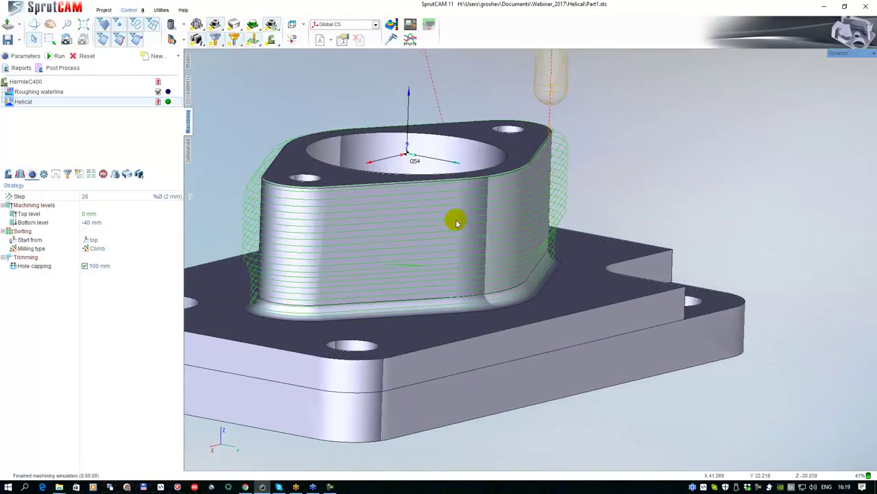
scroll(455, 245, up, 10)
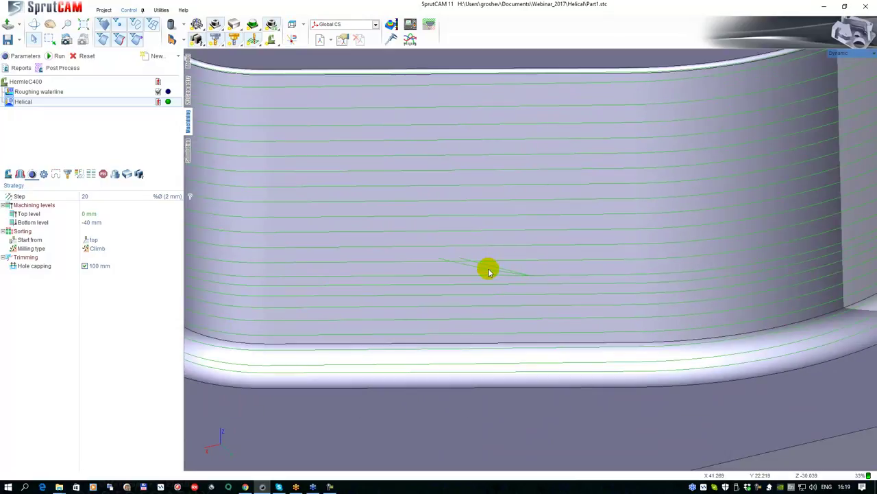
click(8, 174)
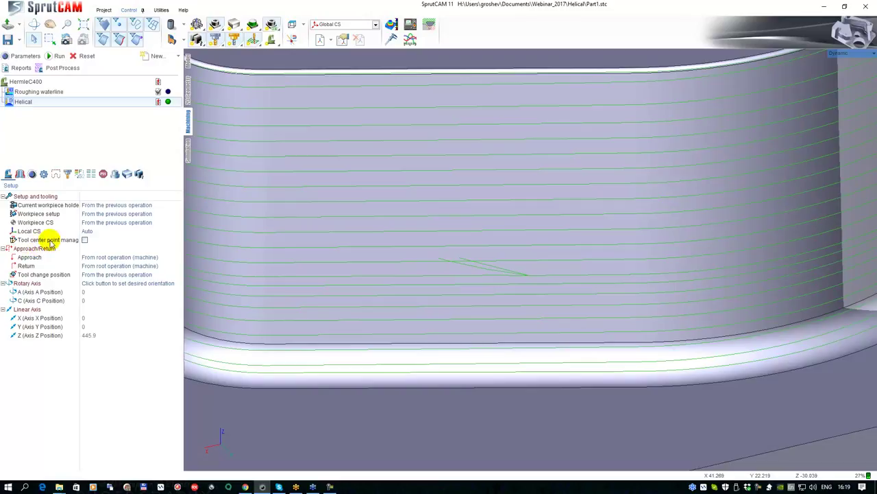
click(85, 240)
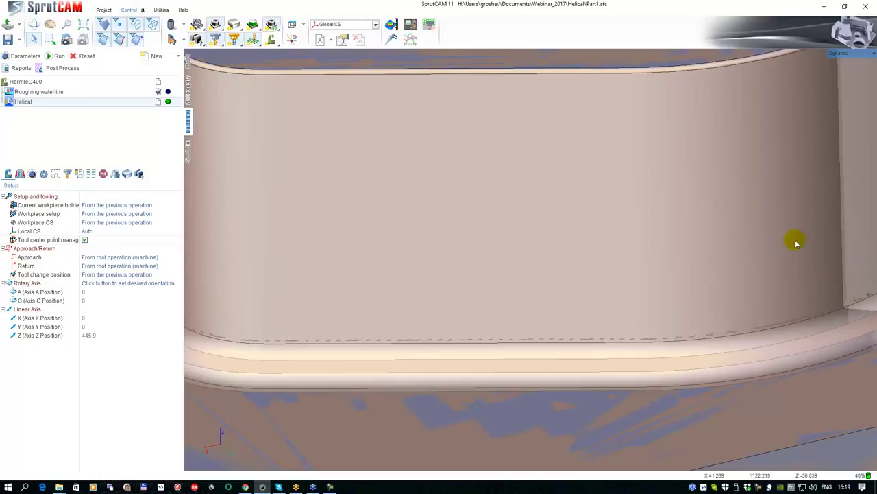
click(58, 58)
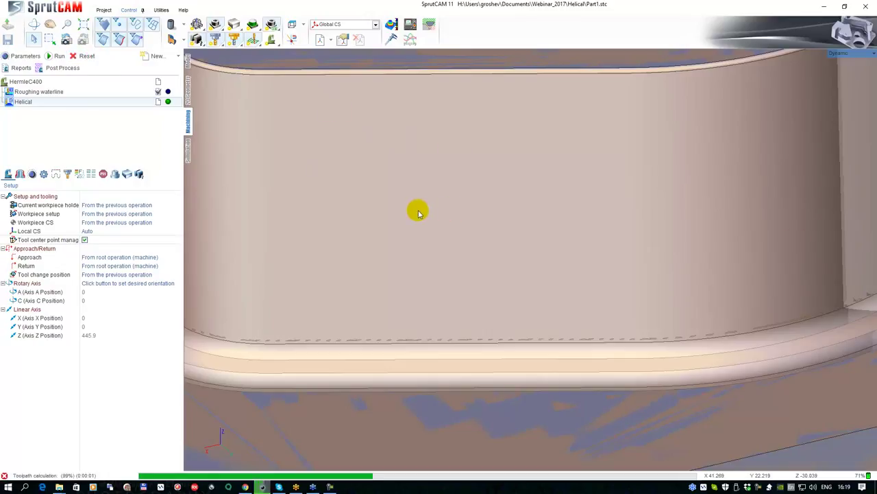
scroll(410, 210, down, 5)
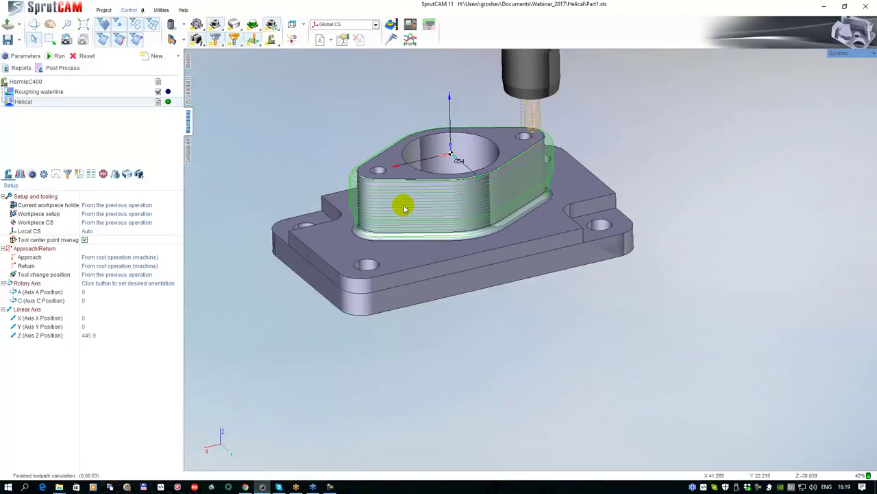
middle_drag(432, 230, 402, 208)
Simulate the recalculated Helical operation from its start at a reduced movement speed and watch the holder near the part.
click(187, 150)
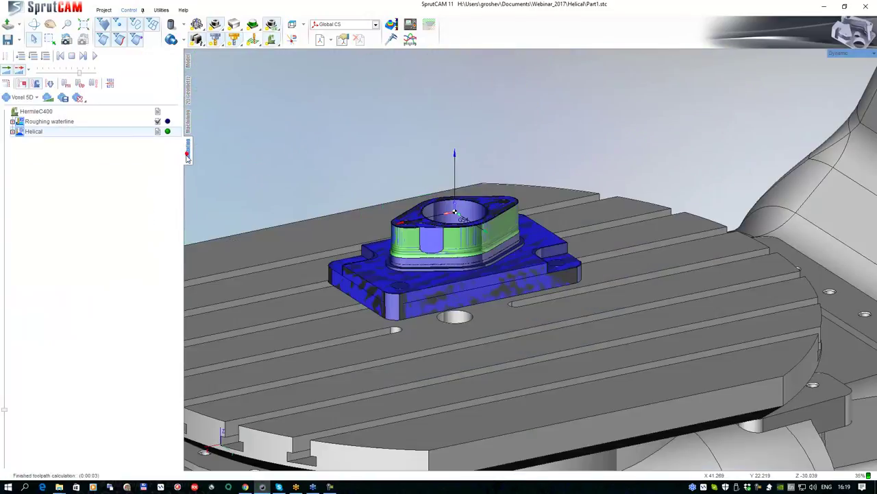
scroll(394, 221, down, 5)
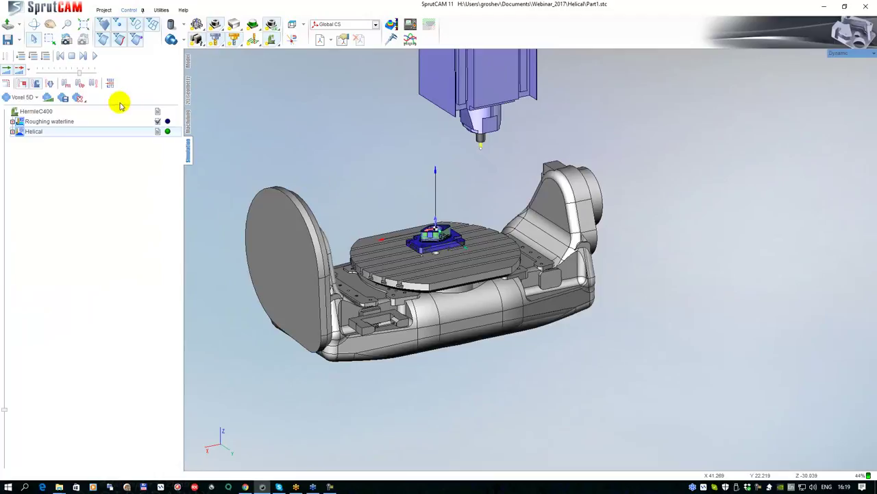
click(33, 56)
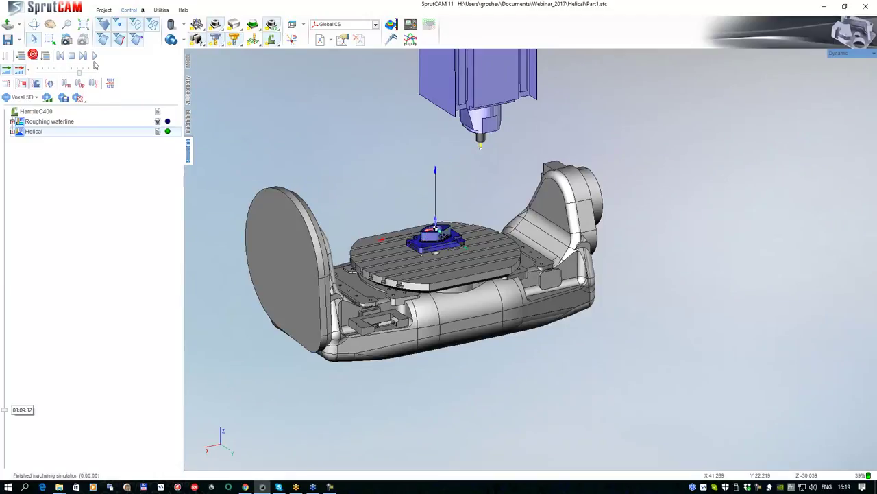
click(97, 57)
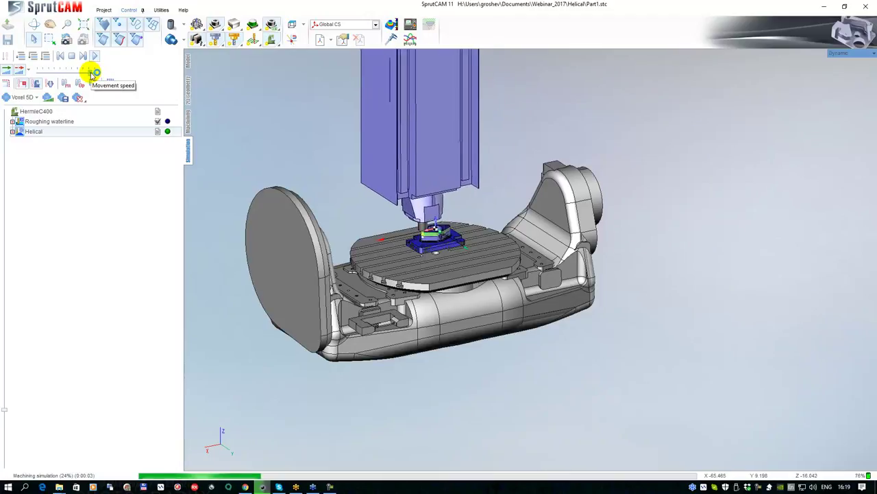
click(83, 76)
scroll(434, 234, up, 8)
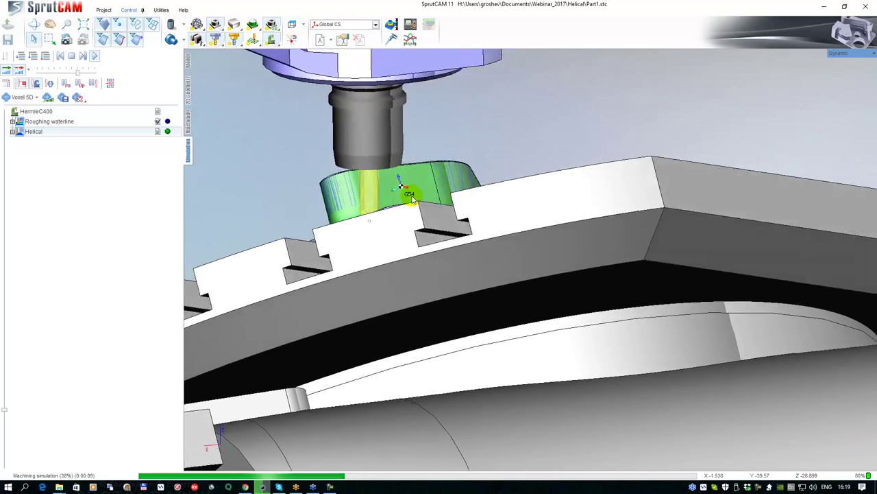
scroll(411, 198, down, 5)
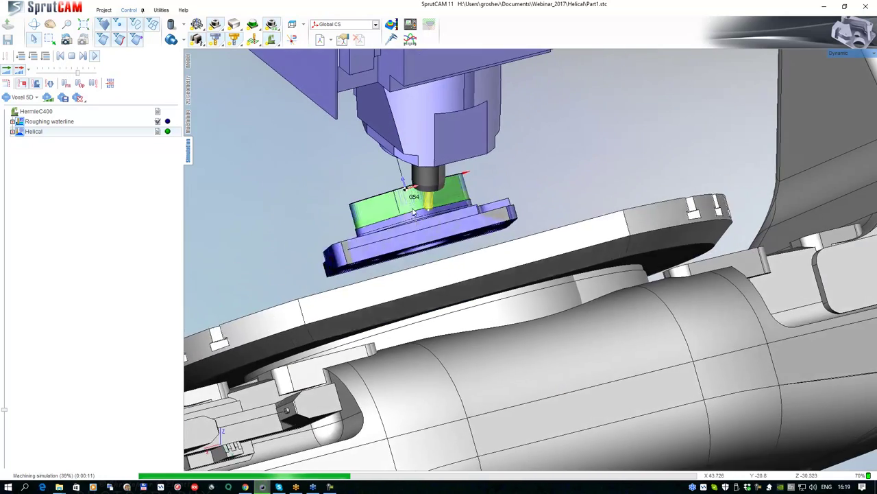
Hide the machine during the simulation and examine the tilting tool and the machined walls and fillet of the boss.
click(272, 40)
middle_drag(401, 179, 445, 290)
scroll(441, 242, down, 1)
middle_drag(442, 240, 433, 302)
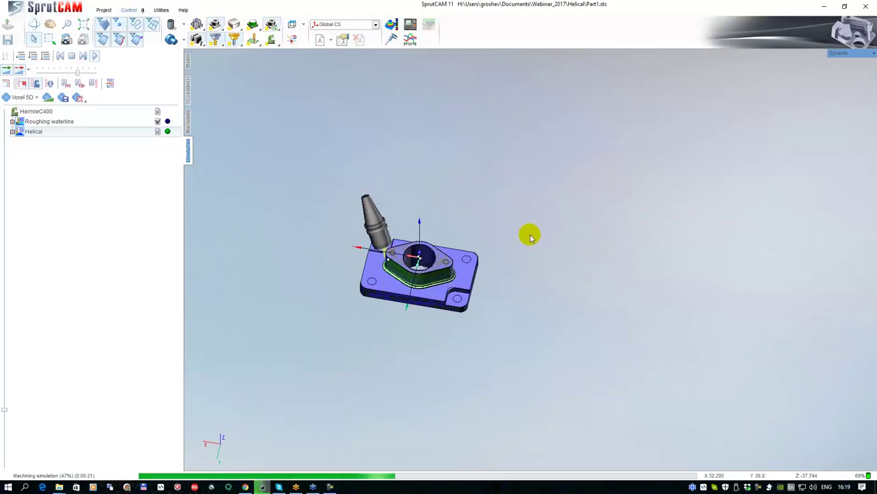
middle_drag(439, 290, 434, 257)
scroll(434, 258, up, 3)
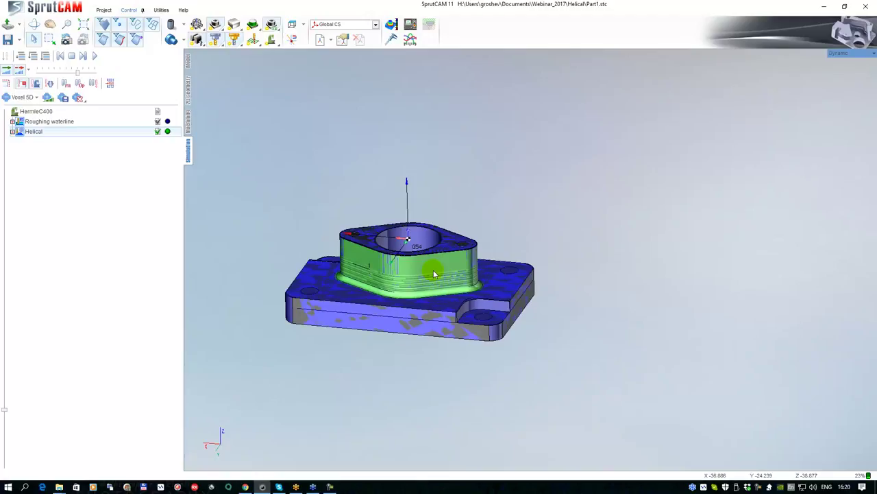
scroll(400, 270, up, 1)
middle_drag(403, 268, 514, 240)
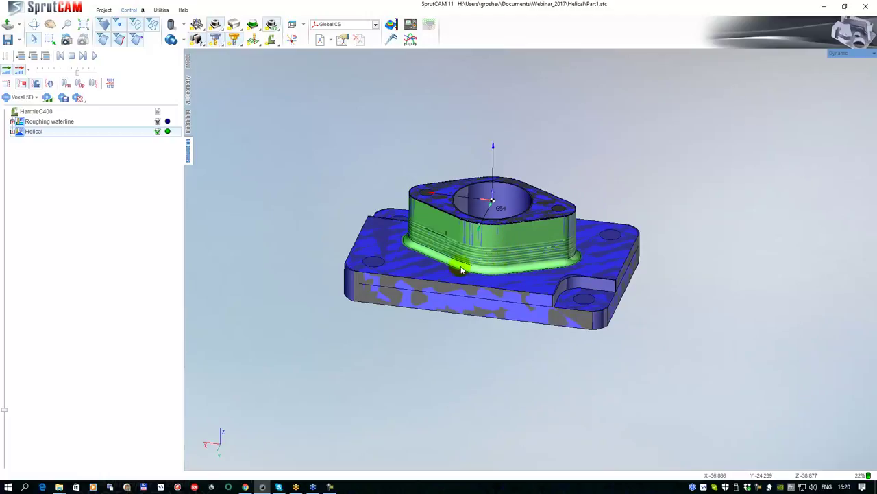
scroll(483, 262, up, 2)
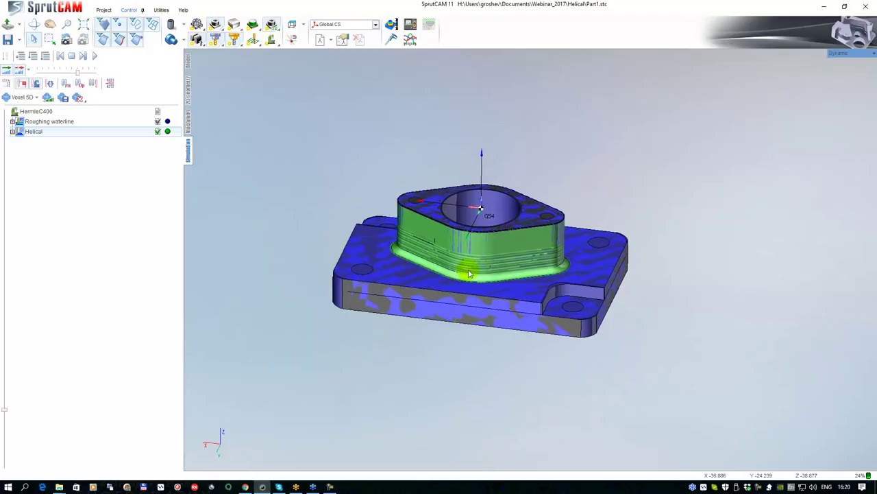
middle_drag(467, 258, 474, 263)
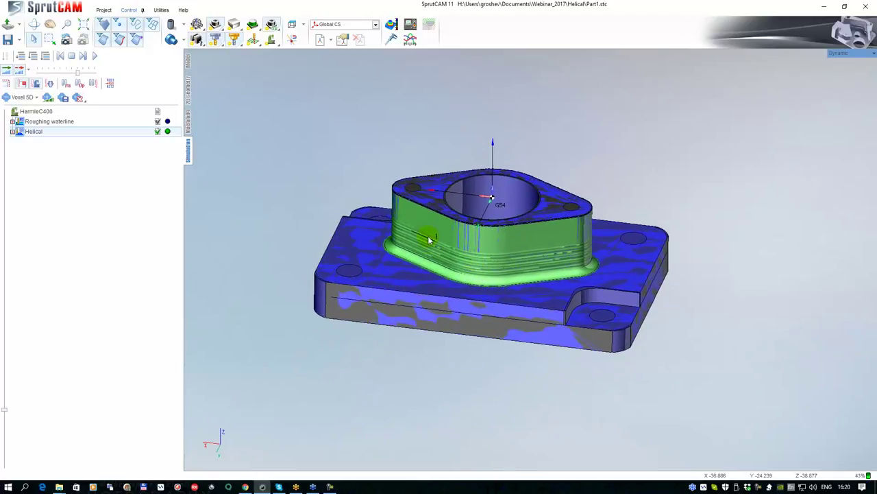
Open the project винт3.stc from the Surf_5D folder without saving the changes to Part1.stc.
click(190, 125)
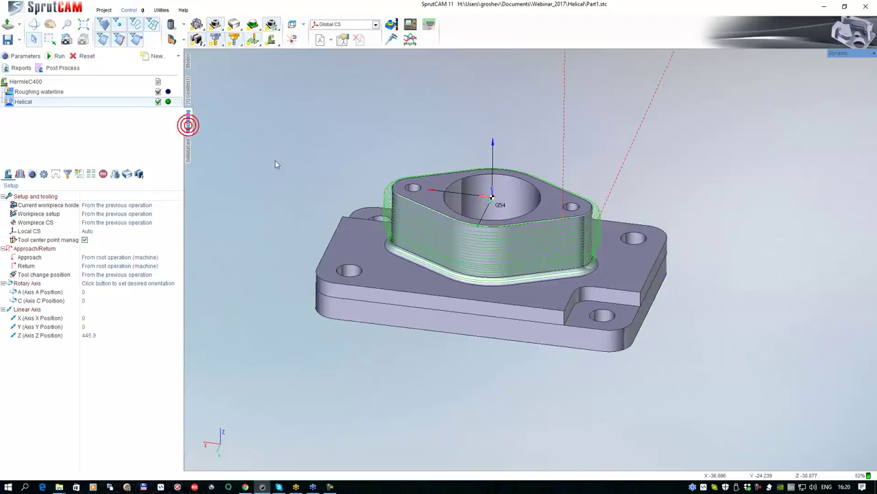
click(7, 26)
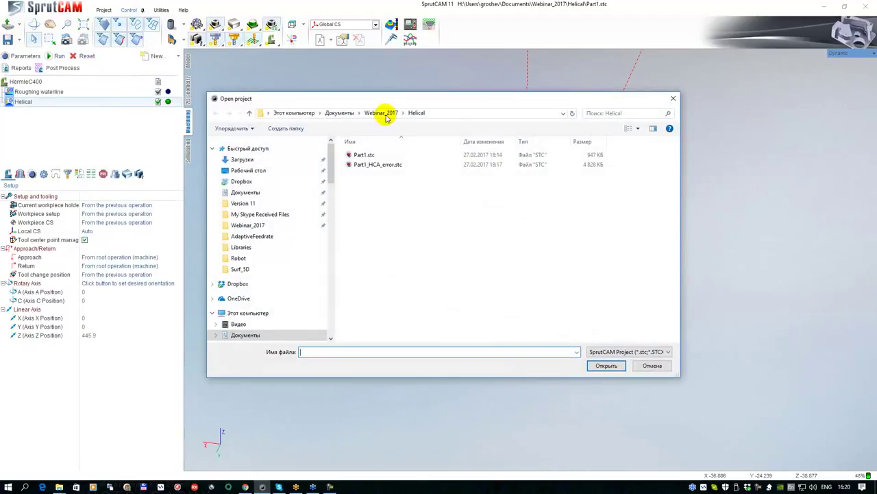
click(386, 114)
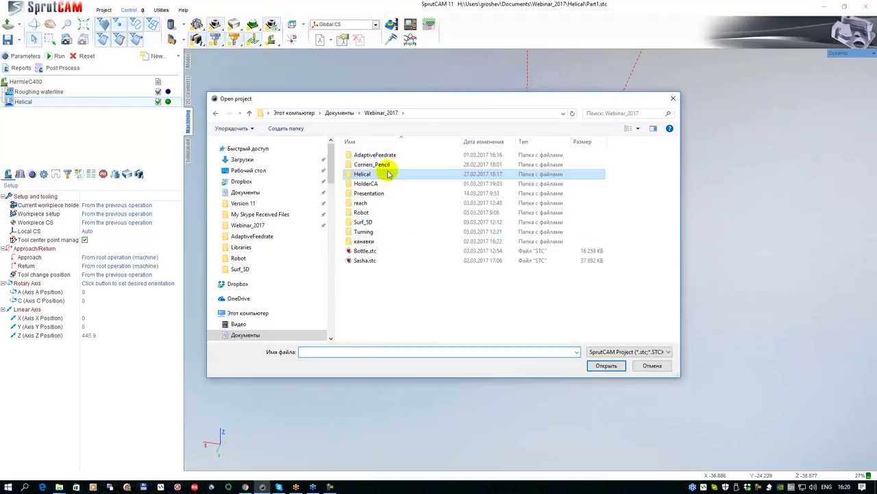
double_click(364, 221)
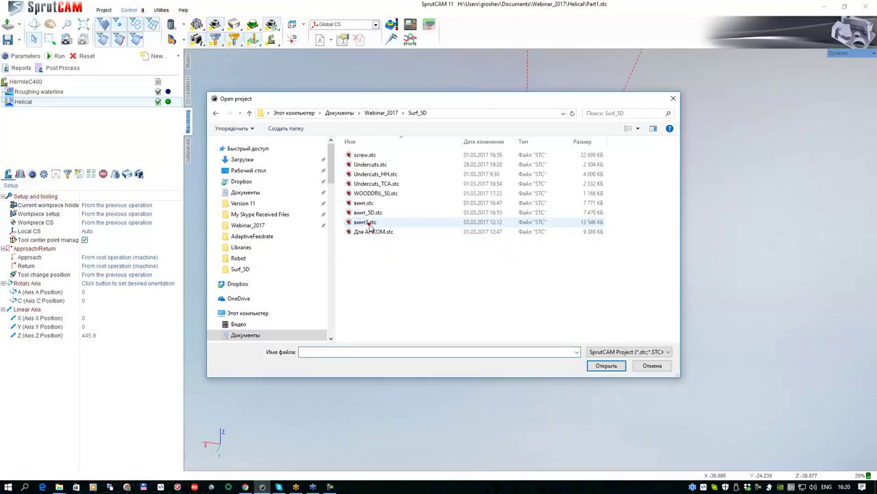
click(374, 224)
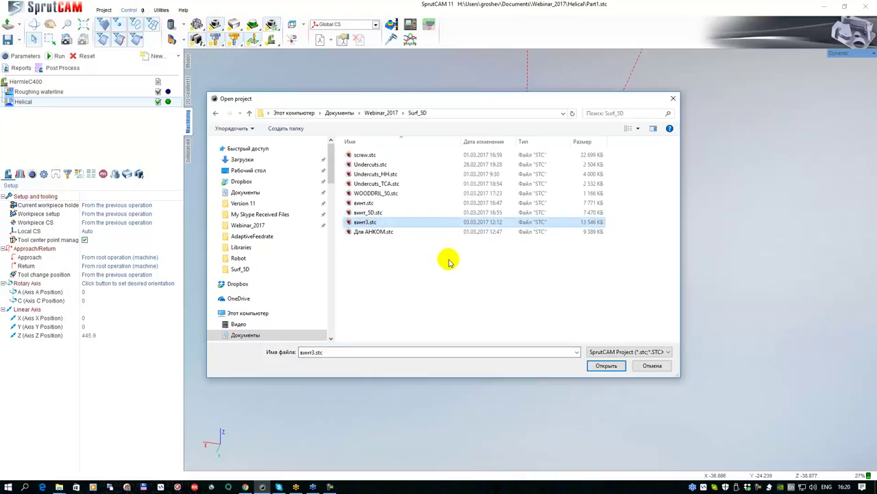
click(605, 365)
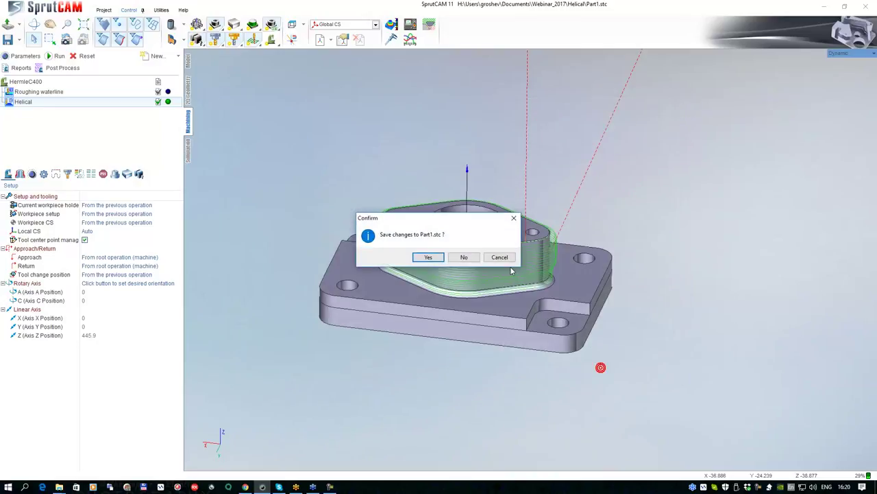
click(464, 254)
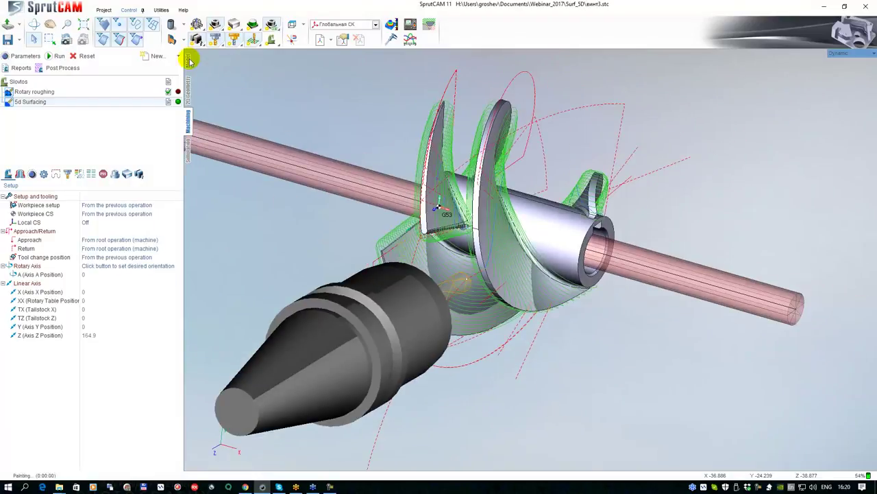
Inspect the screw's 3D model, highlighting the hub surface between the blades and clearing the selection.
click(189, 60)
middle_drag(370, 126, 467, 230)
right_drag(466, 231, 498, 271)
scroll(499, 271, up, 3)
click(468, 239)
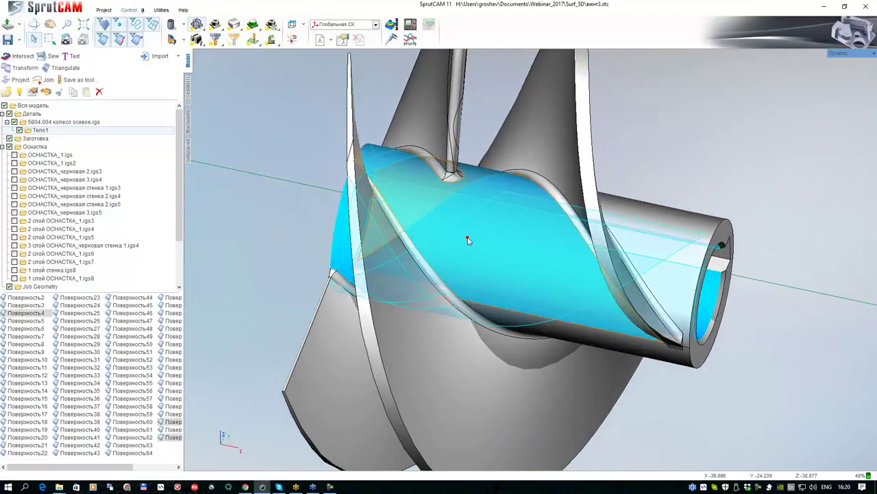
scroll(469, 240, down, 1)
click(301, 233)
right_drag(300, 236, 295, 269)
scroll(306, 254, down, 2)
Show the machine around the screw's 5d Surfacing toolpath and select the Rotary roughing operation.
click(185, 121)
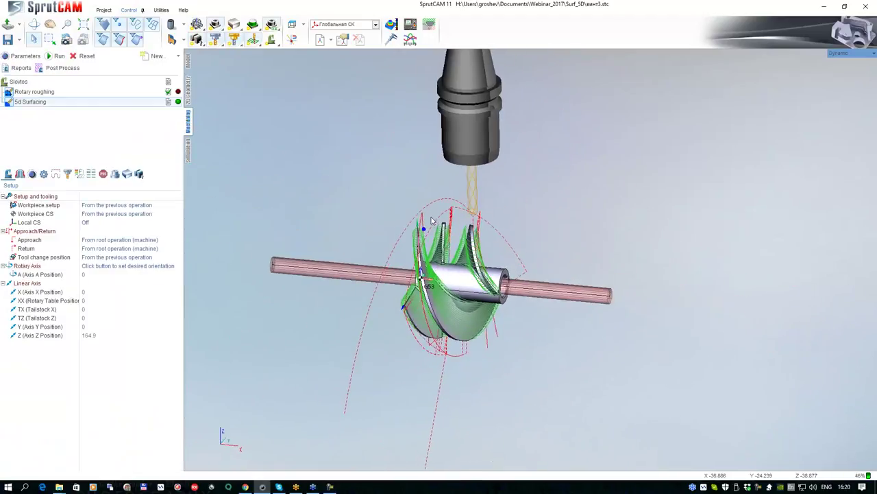
click(272, 40)
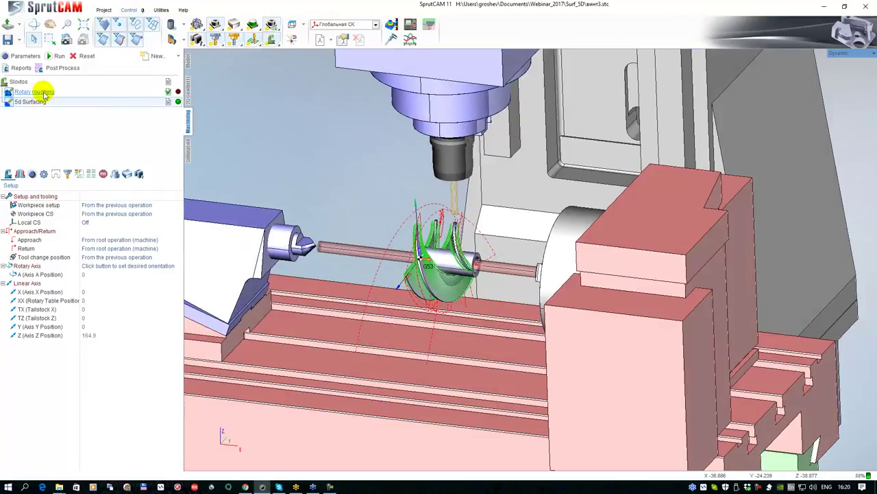
click(38, 92)
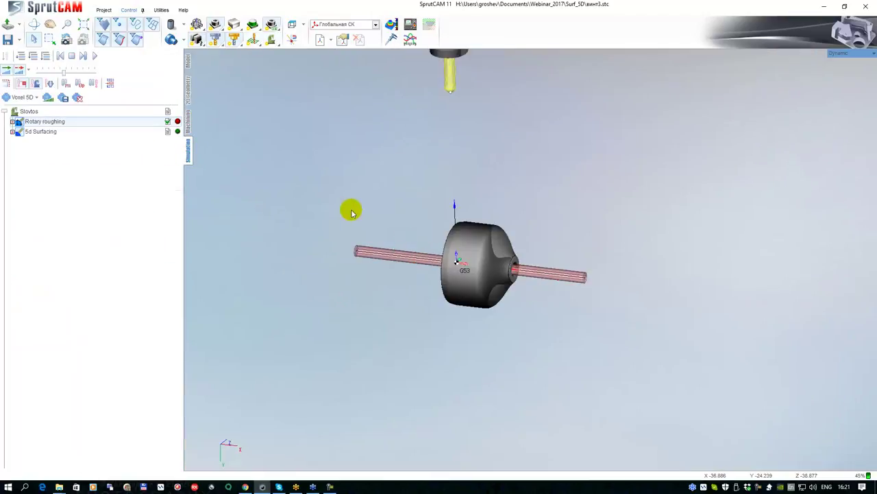
Show the machine and simulate the screw's Rotary roughing operation at an increased speed, examining how the blades are cut.
scroll(385, 211, down, 3)
click(272, 41)
scroll(335, 201, down, 2)
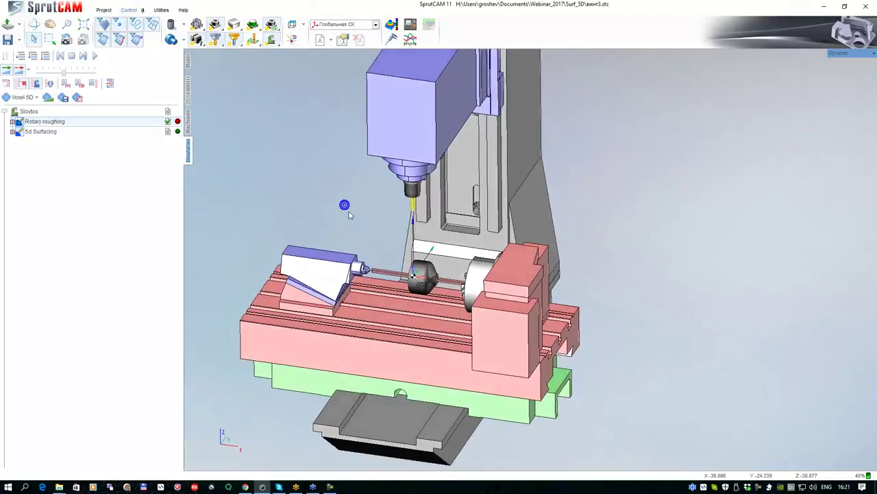
scroll(334, 151, up, 2)
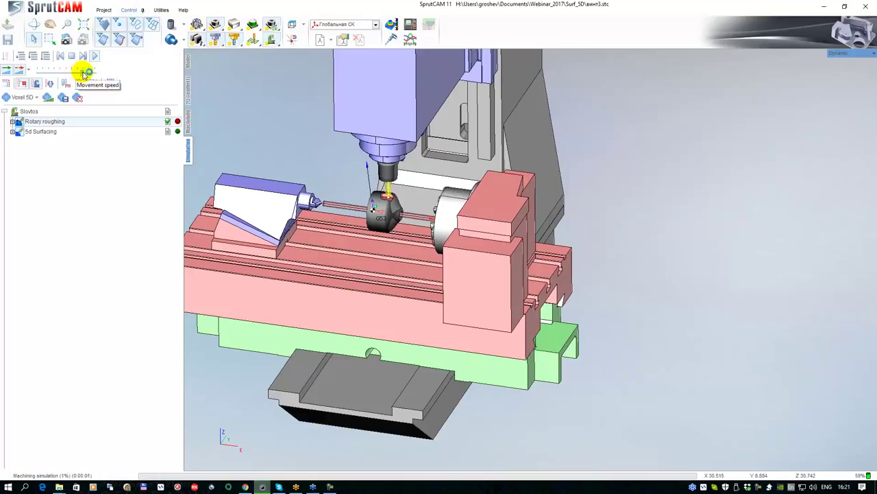
scroll(357, 194, up, 5)
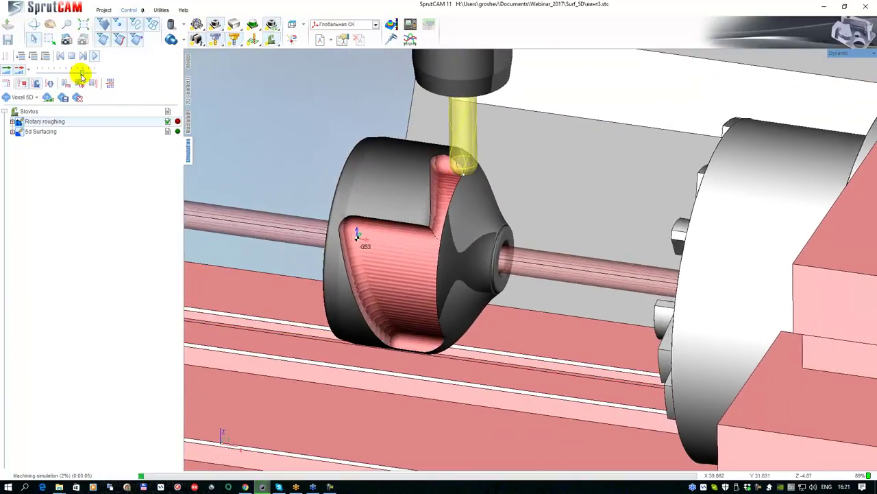
drag(84, 74, 90, 75)
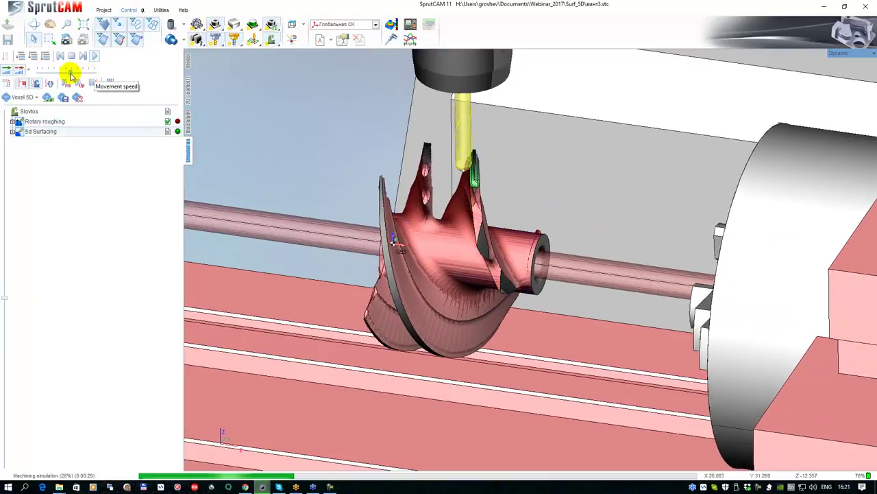
Check the axis positions in the machine control panel during the 5d Surfacing simulation, keeping it clear of the screw, and stop the simulation.
click(410, 25)
drag(638, 121, 684, 91)
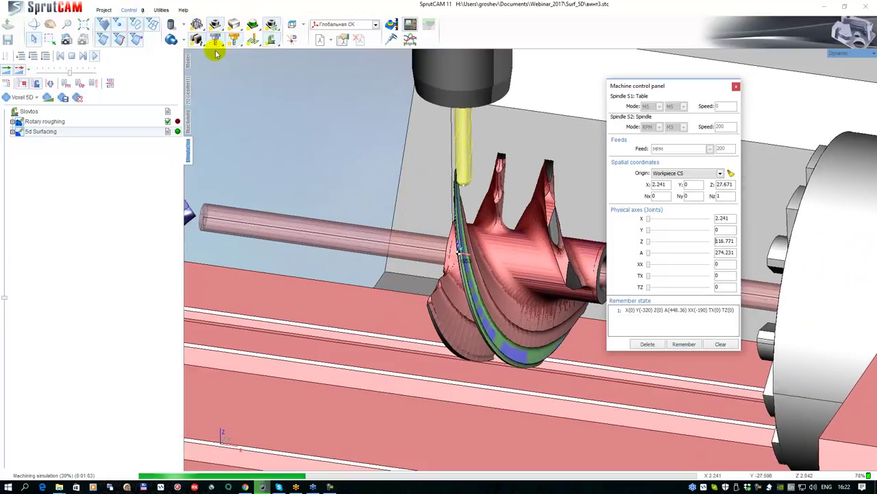
click(70, 59)
Close the machine control panel and delete the Rotary roughing and 5d Surfacing operations from the Slovtos machine.
click(187, 122)
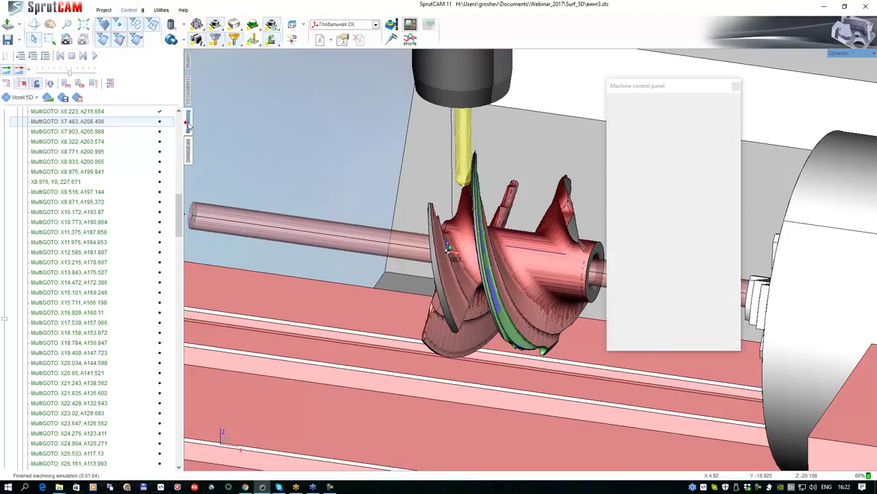
click(25, 82)
scroll(352, 228, down, 3)
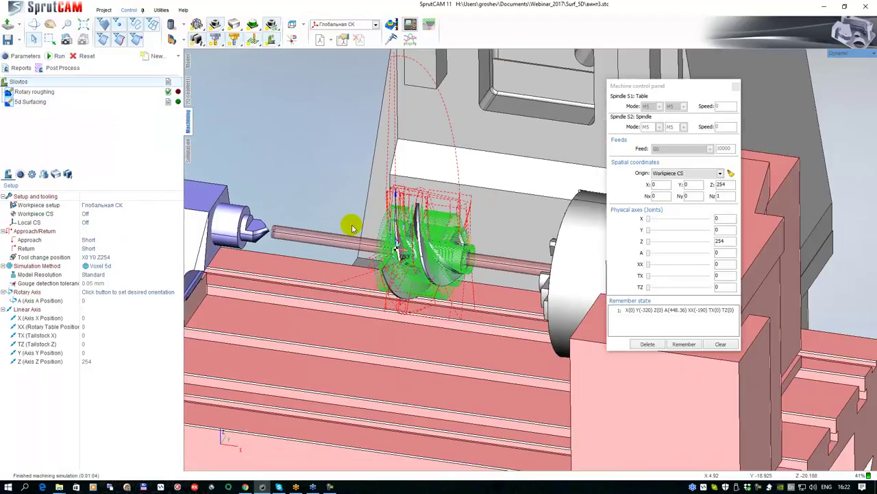
click(736, 87)
scroll(588, 177, down, 2)
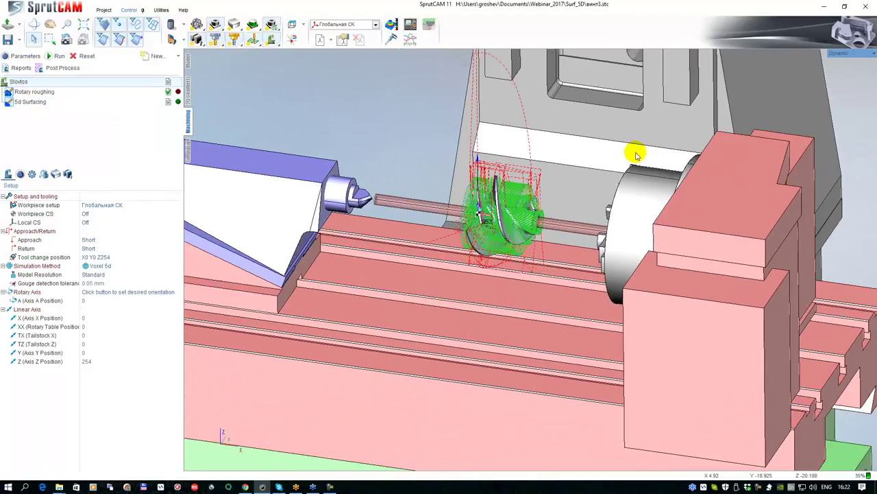
scroll(391, 223, down, 2)
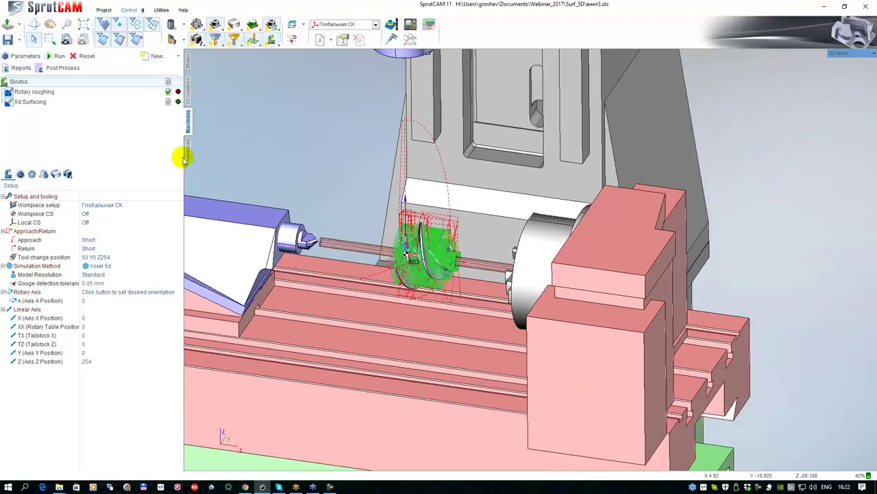
right_click(21, 84)
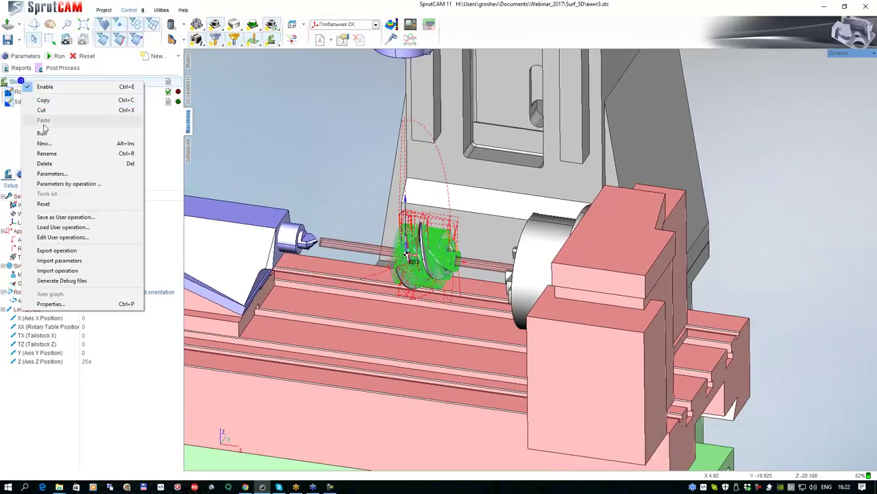
click(62, 166)
key(Return)
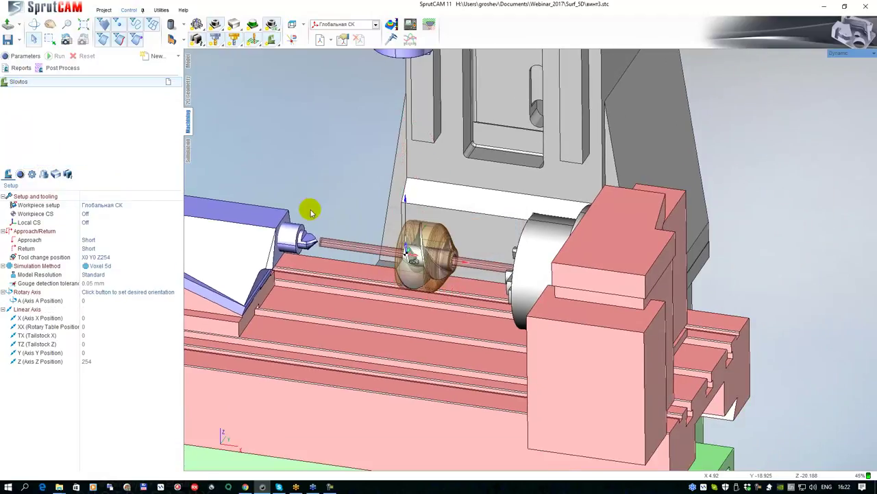
Add a new Rotary roughing operation to the Slovtos machine.
scroll(404, 254, up, 5)
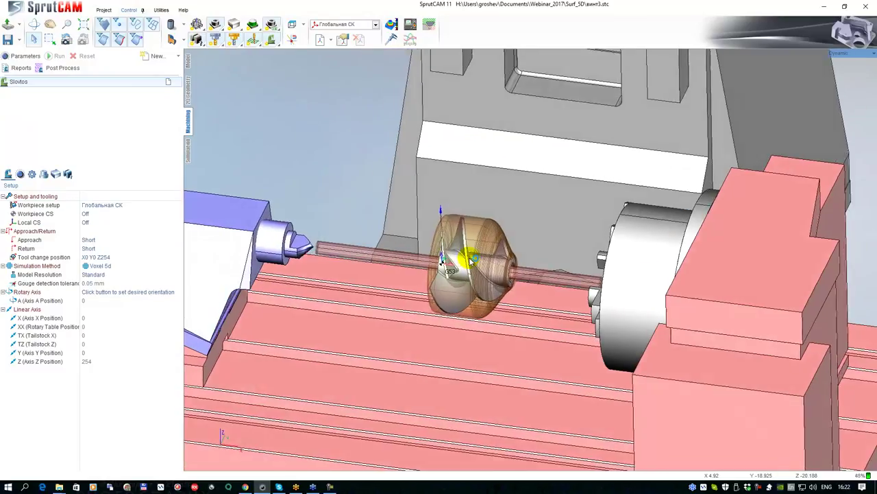
middle_drag(469, 258, 467, 238)
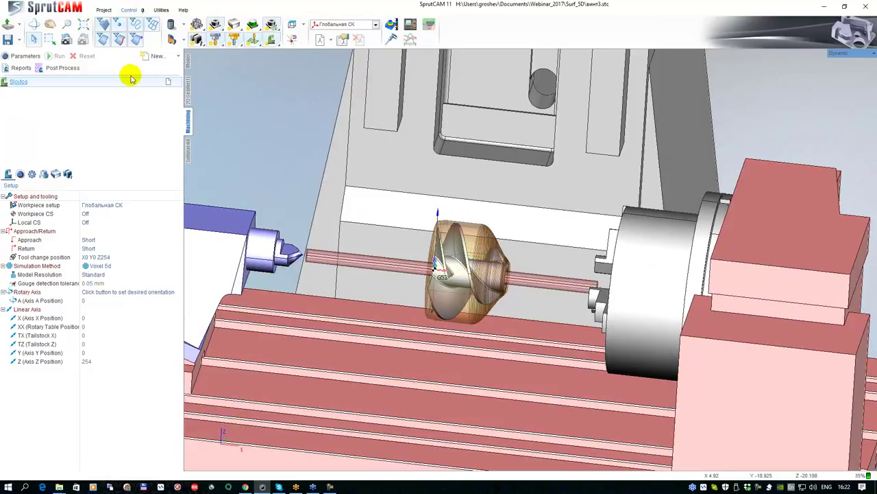
click(179, 57)
mouse_move(172, 71)
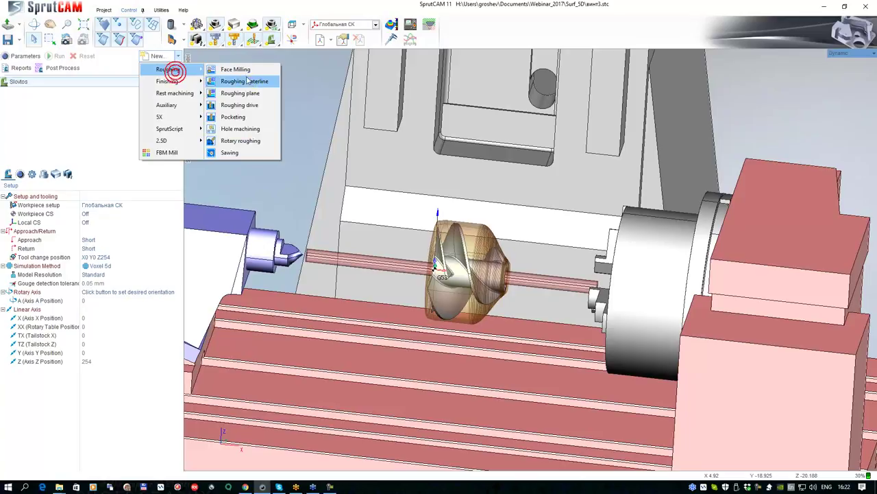
click(247, 141)
scroll(382, 249, down, 5)
scroll(417, 163, up, 5)
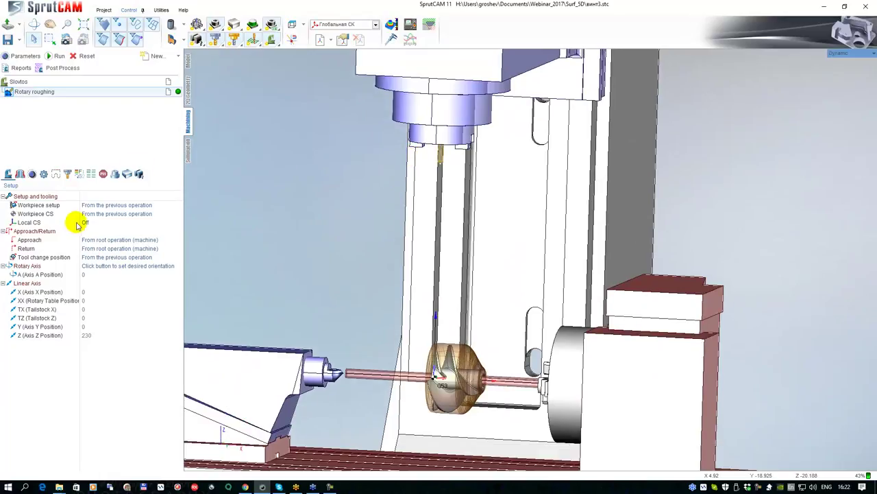
Give the roughing operation's ball nose mill a 10 mm diameter, a 40 mm length and the holder 392.272HMD-40 12 052.
click(68, 174)
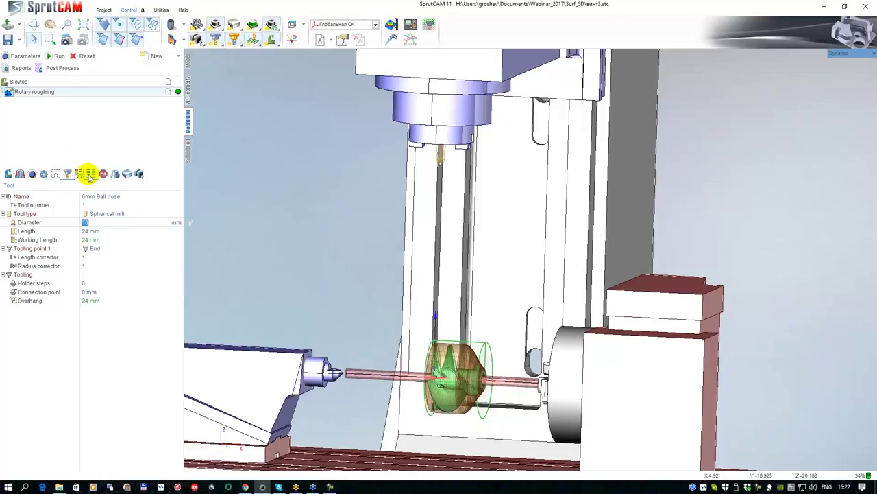
click(37, 58)
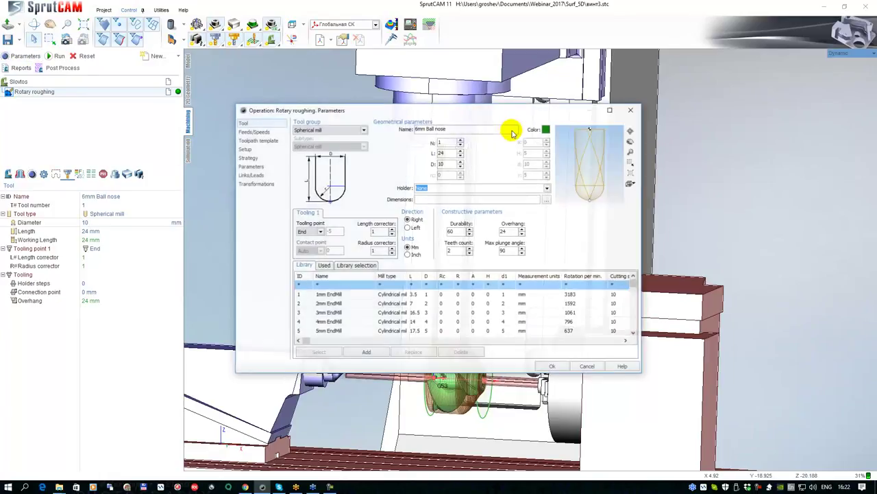
click(547, 188)
click(447, 214)
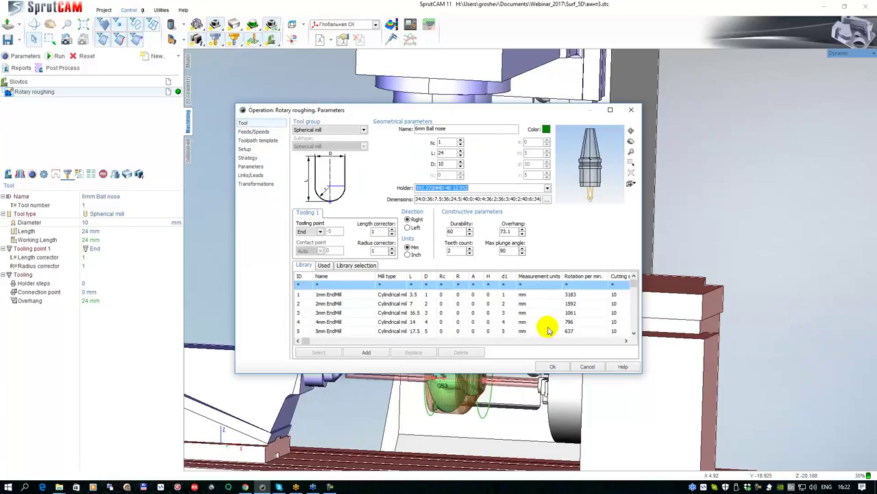
click(555, 367)
scroll(439, 181, up, 4)
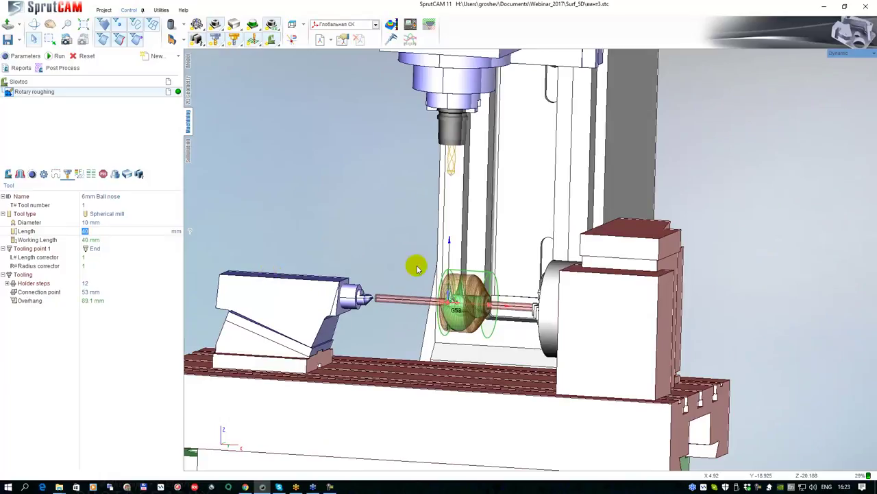
scroll(445, 266, up, 4)
mouse_move(447, 265)
middle_down()
mouse_move(462, 272)
mouse_move(447, 266)
middle_up()
scroll(356, 236, down, 3)
Calculate the Rotary roughing toolpath with an empty job assignment and examine the paths around the screw.
click(19, 174)
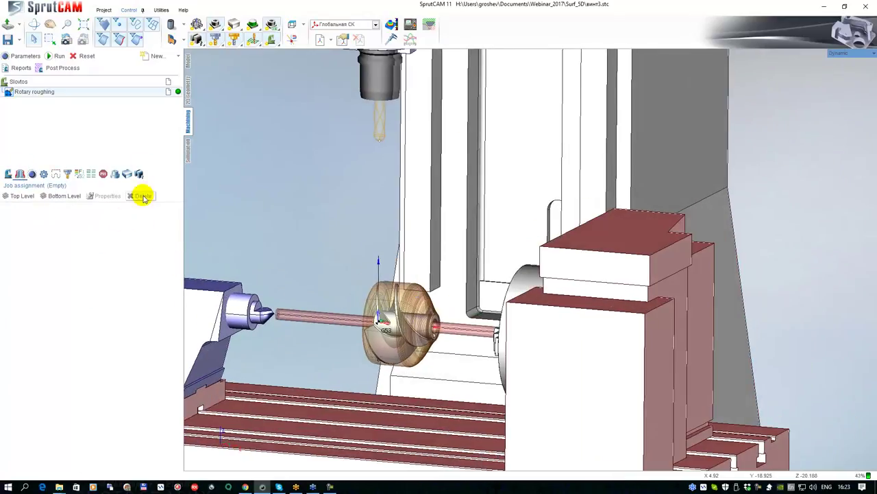
click(55, 56)
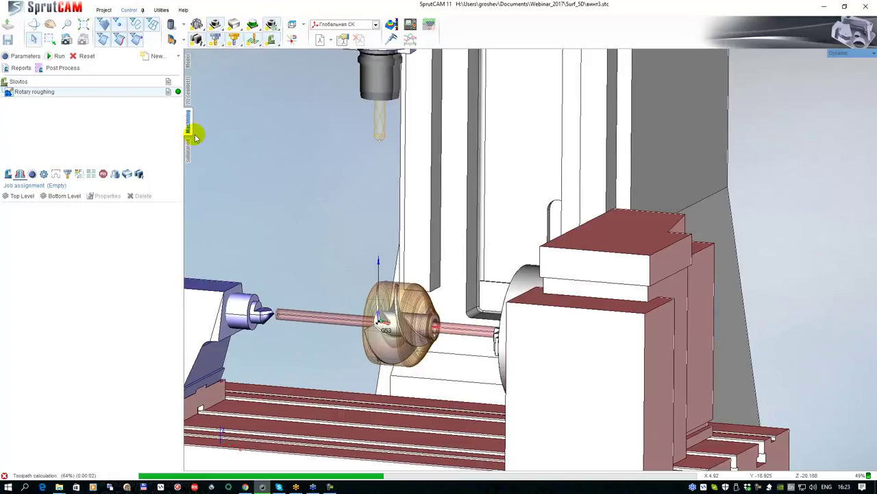
scroll(403, 306, up, 5)
middle_drag(413, 298, 383, 282)
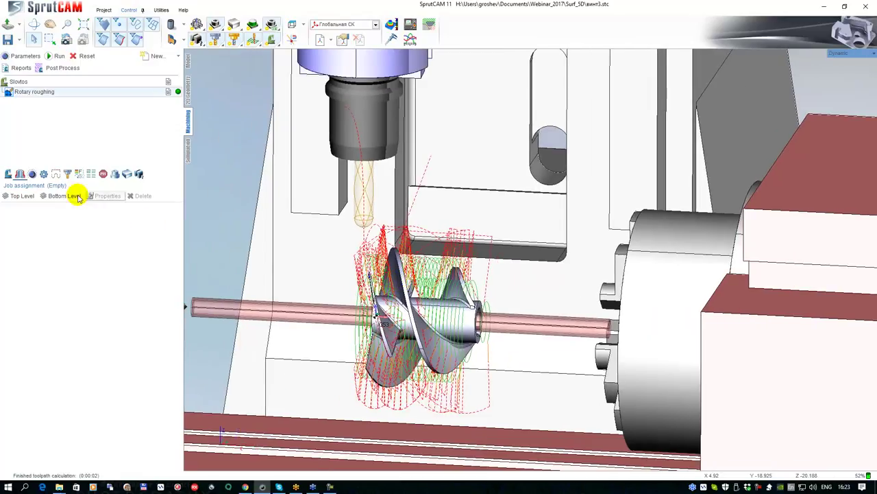
Set the roughing strategy to a Linear trajectory form, a 50 %Ø (5 mm) depth step and a 14 mm bottom level.
click(31, 175)
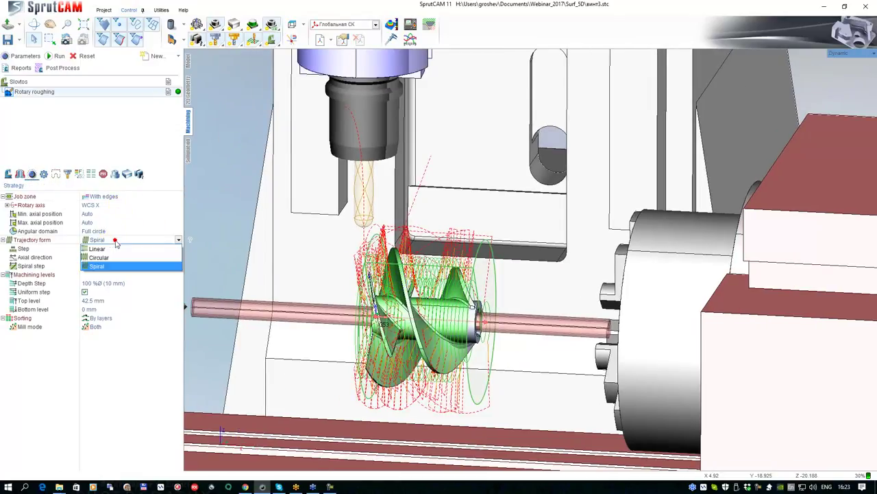
click(97, 248)
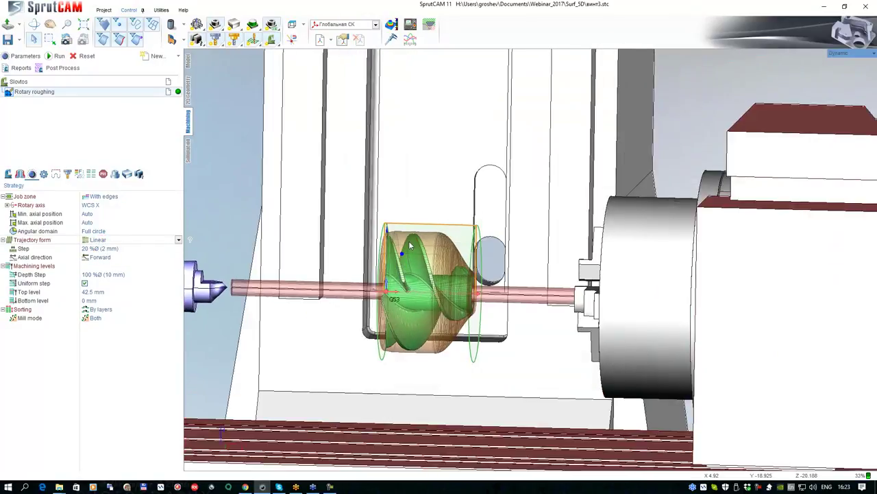
middle_drag(410, 245, 403, 250)
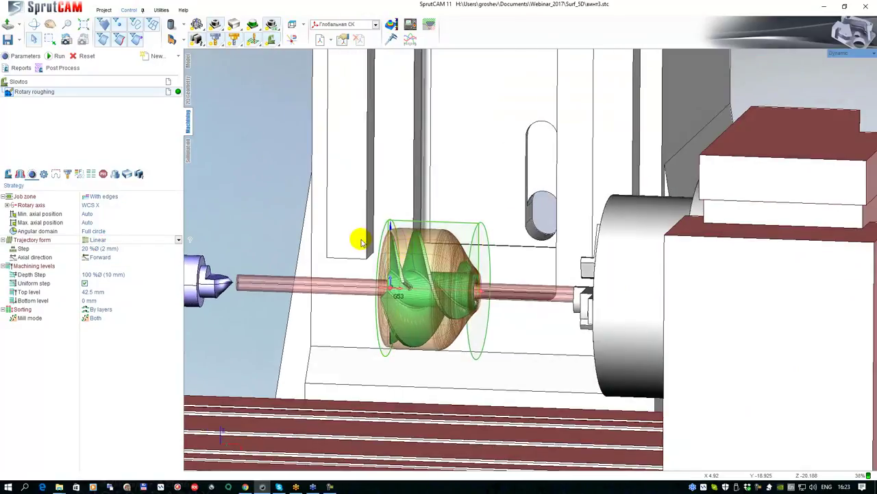
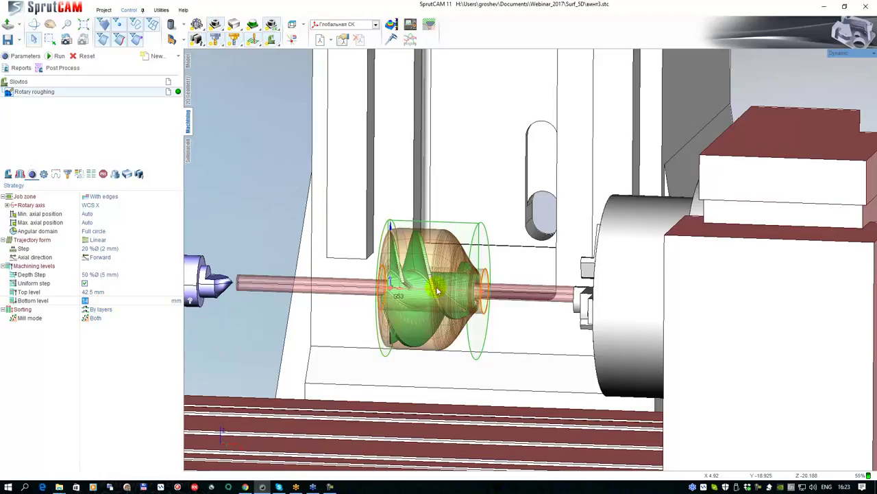
Inspect the screw's 3D model and check the diameter of the hub surface between the blades.
scroll(412, 291, up, 10)
scroll(388, 247, down, 4)
click(188, 61)
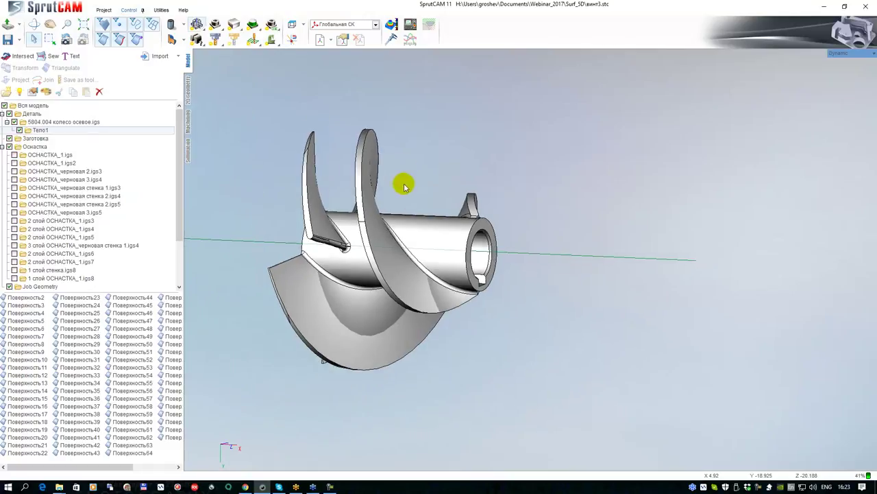
scroll(444, 248, up, 3)
middle_drag(447, 253, 433, 227)
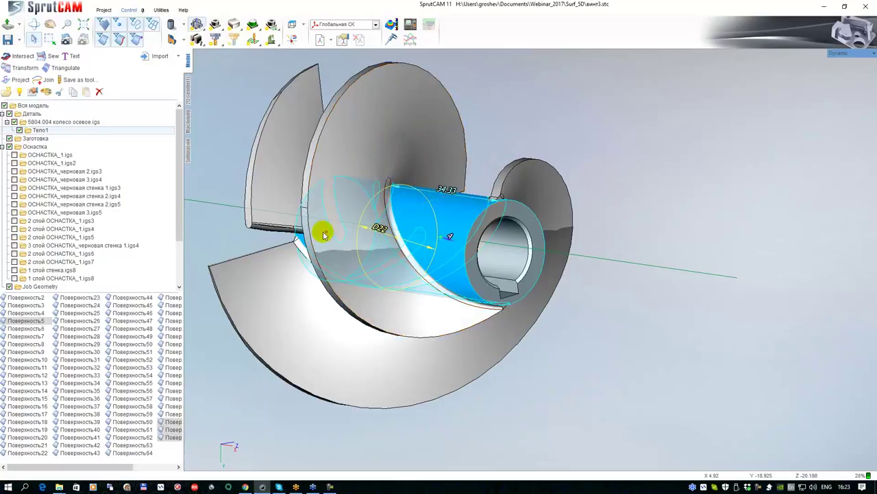
Set the Rotary roughing bottom level to 11 mm and recalculate the toolpath.
click(187, 122)
scroll(392, 234, down, 8)
middle_drag(435, 218, 396, 279)
middle_drag(360, 235, 354, 232)
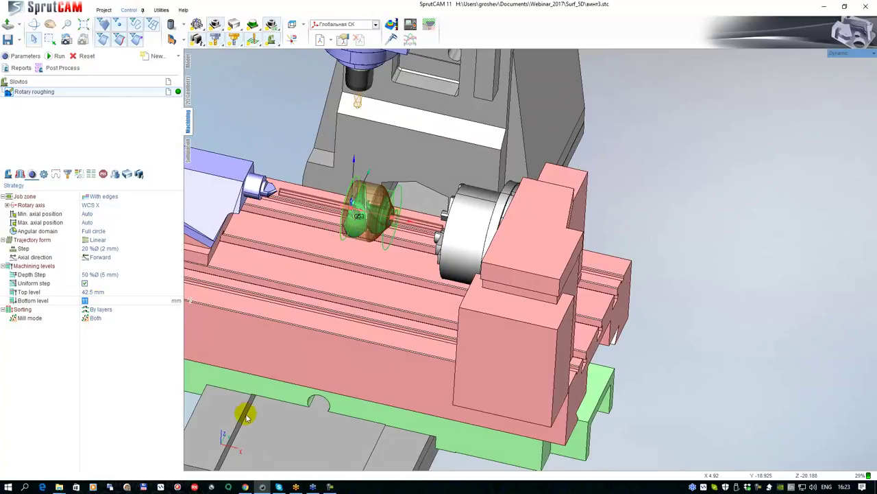
middle_drag(374, 253, 473, 250)
scroll(376, 205, up, 6)
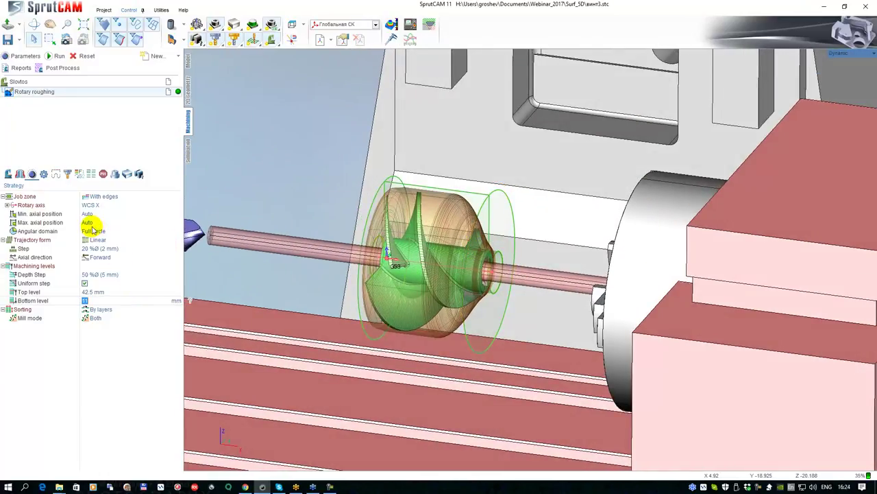
click(52, 56)
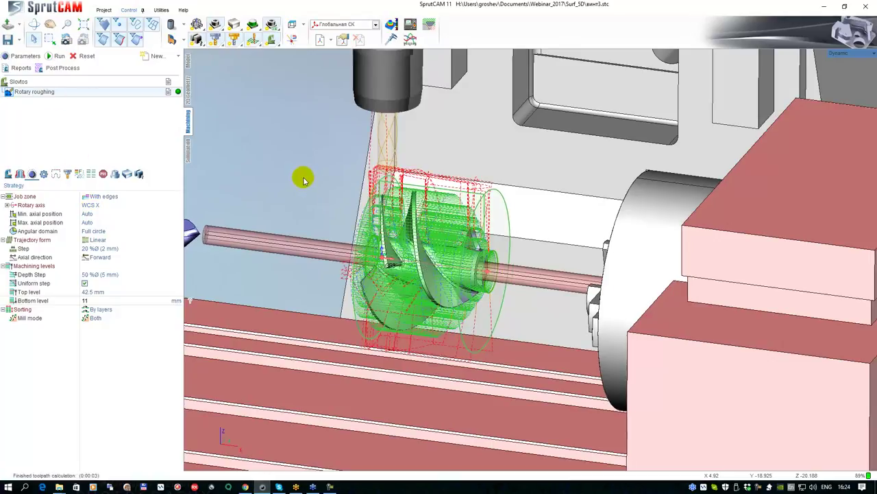
Reset the simulated workpiece and simulate the new Rotary roughing operation at high speed with the machine hidden, viewed along the screw's axis.
click(189, 151)
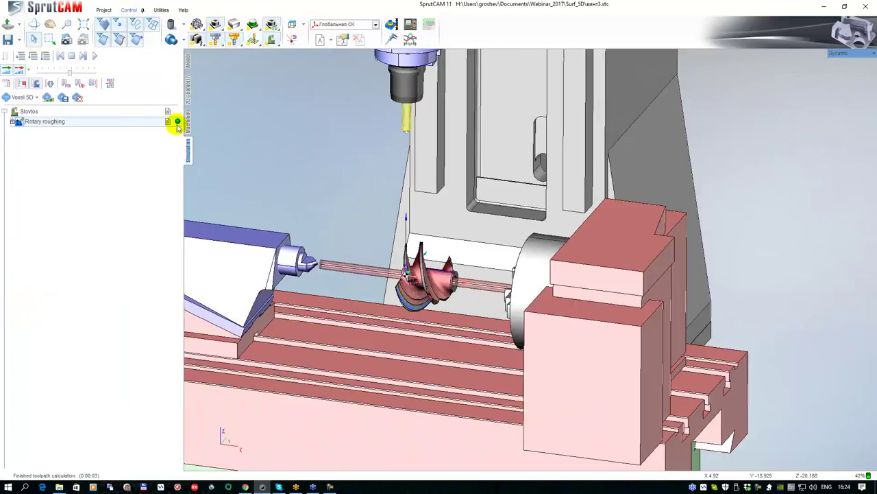
click(78, 97)
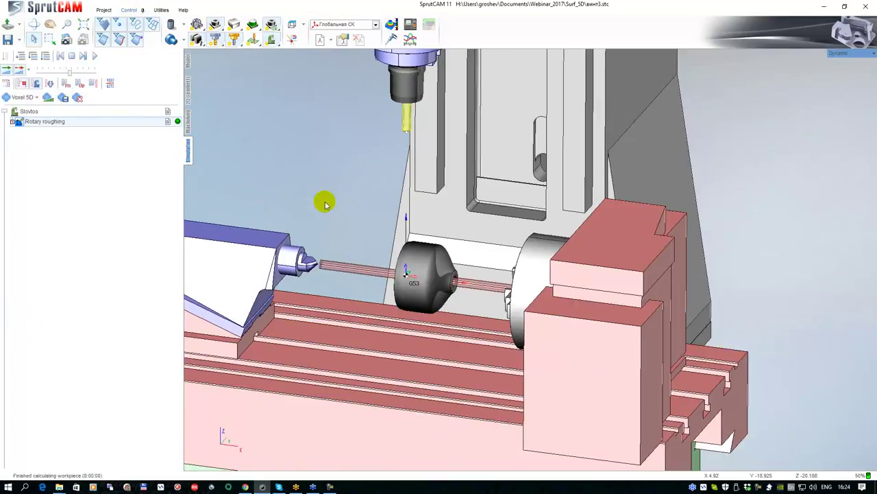
click(92, 57)
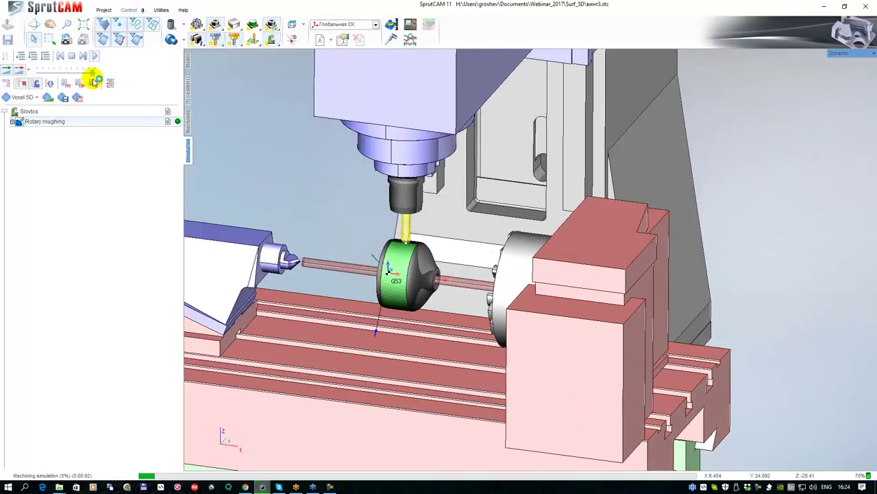
click(272, 42)
middle_drag(345, 151, 373, 297)
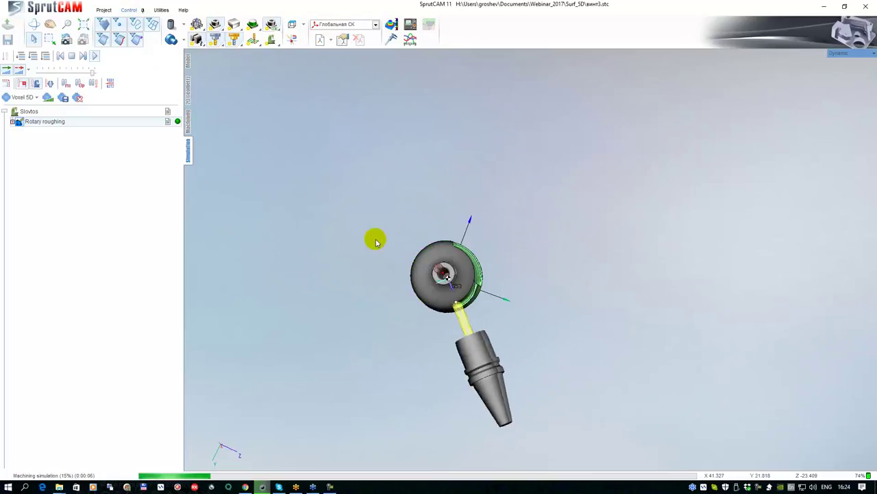
Inspect the screw from several sides during the roughing simulation and calculate the final workpiece shape directly.
middle_drag(416, 260, 444, 287)
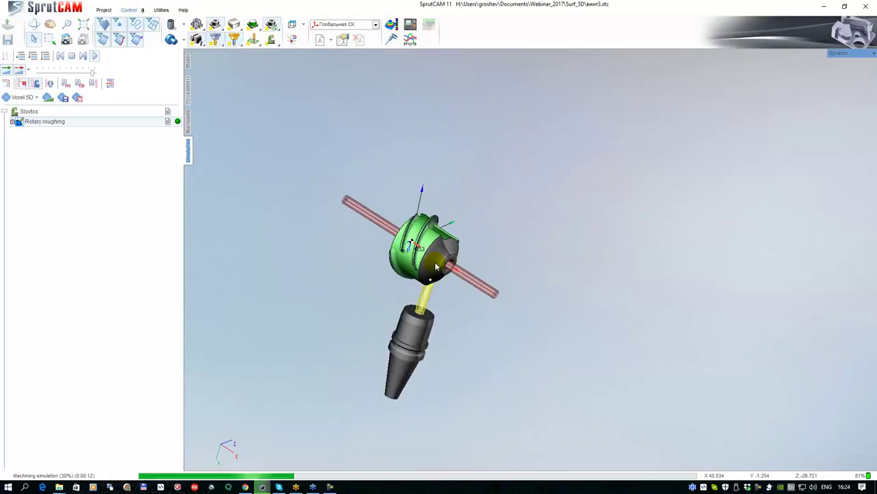
middle_drag(457, 226, 394, 234)
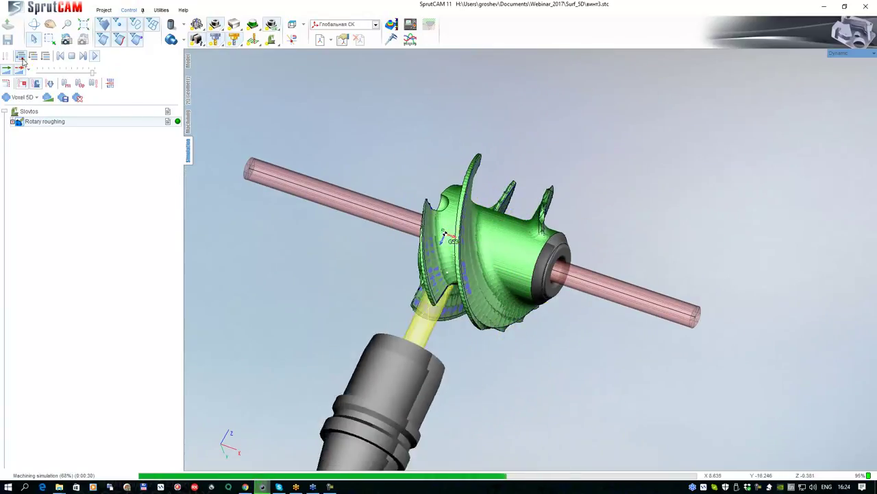
click(21, 56)
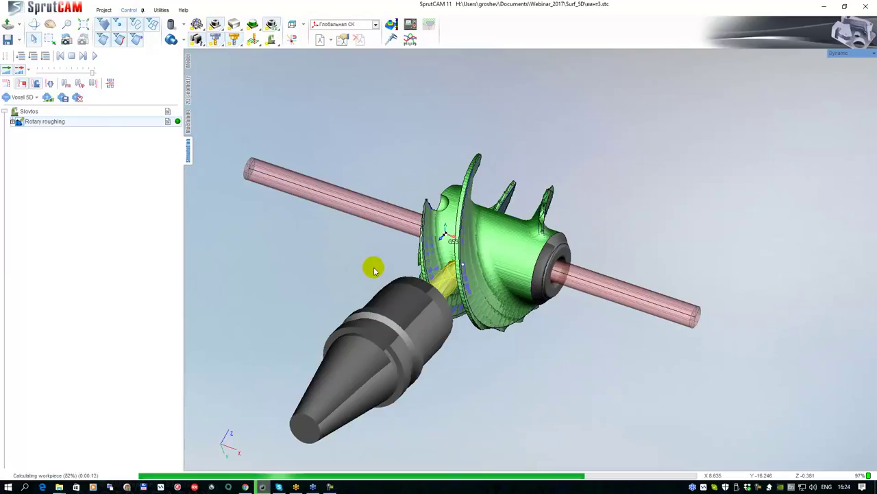
middle_drag(380, 268, 428, 235)
drag(427, 238, 407, 261)
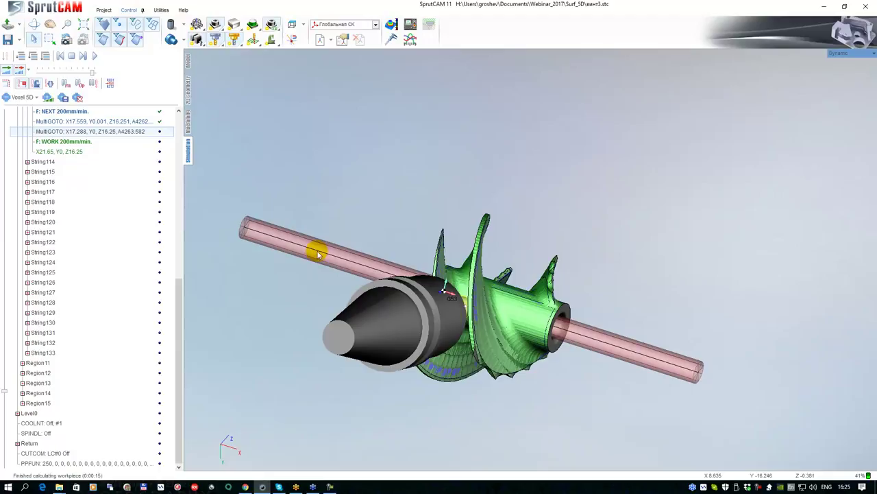
Set the Rotary roughing radial stock and axial stock to 0.5 mm and recalculate the toolpath.
click(187, 127)
click(44, 174)
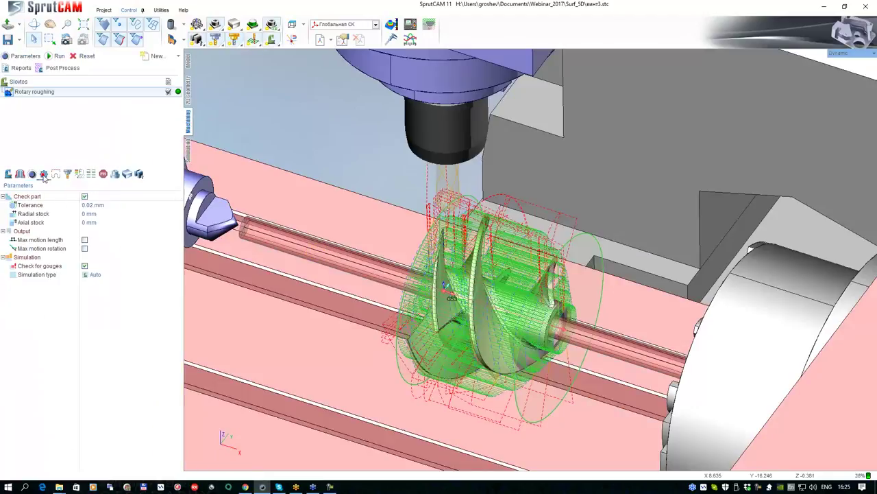
click(88, 216)
click(272, 251)
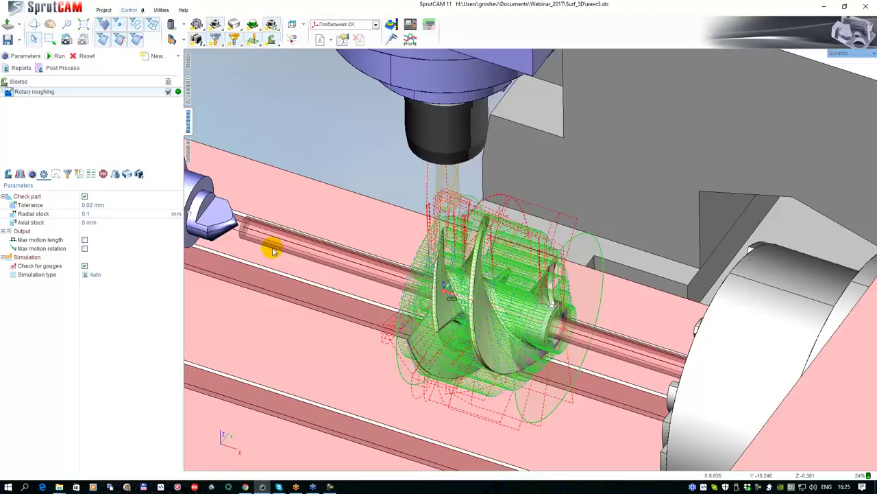
text(0.5)
key(Tab)
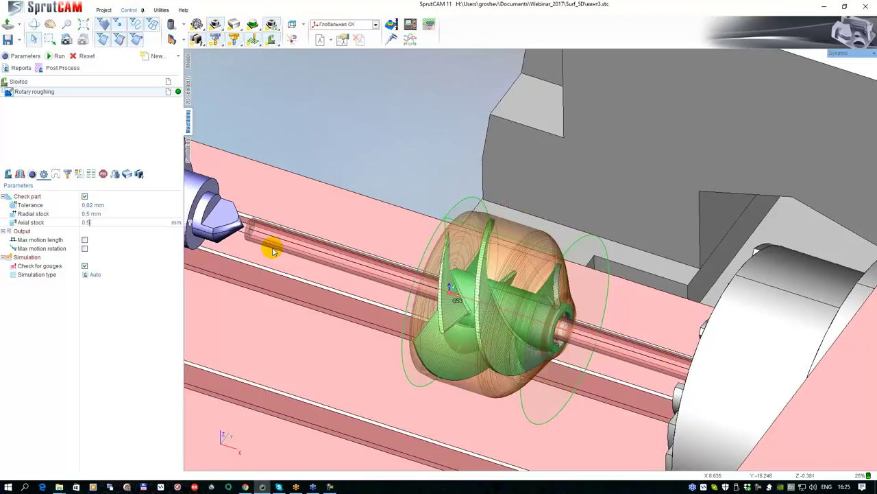
click(57, 55)
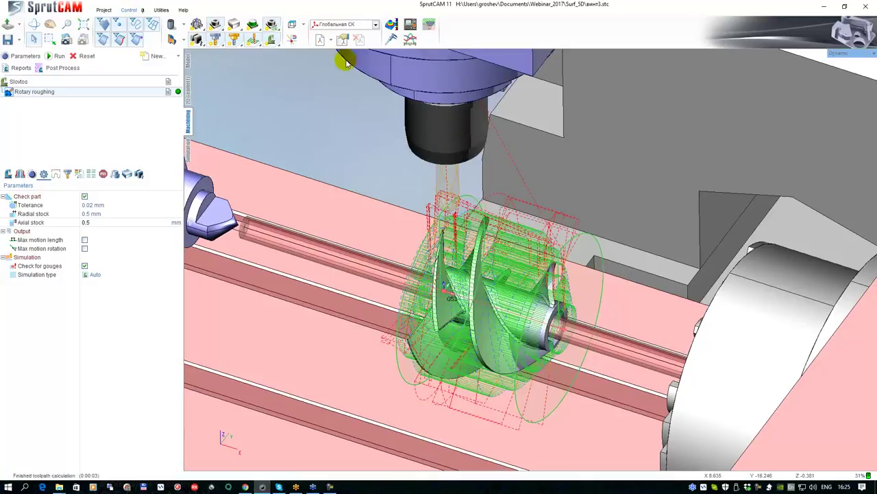
Add a 5d Surfacing finishing operation after Rotary roughing.
click(178, 56)
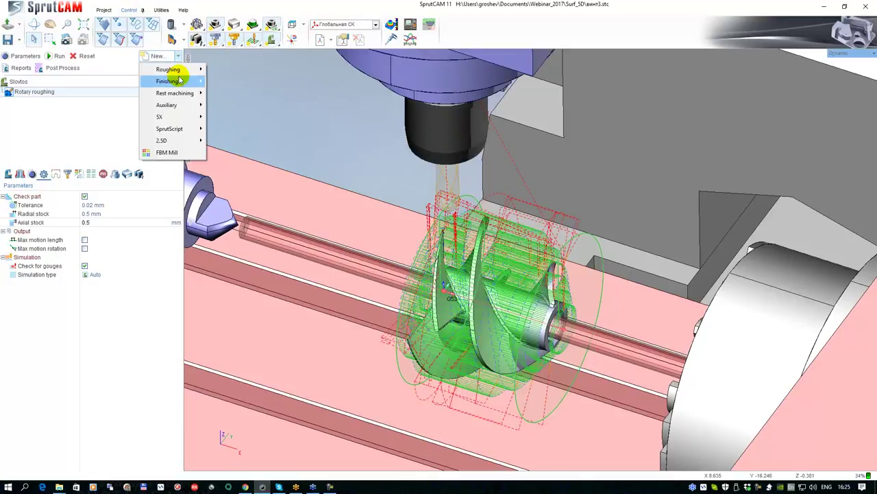
mouse_move(176, 82)
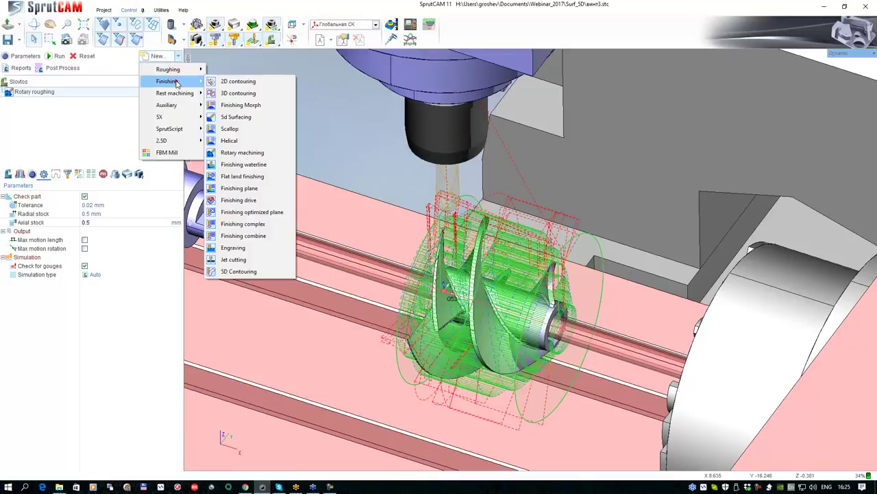
click(238, 118)
scroll(411, 224, down, 5)
scroll(411, 224, down, 2)
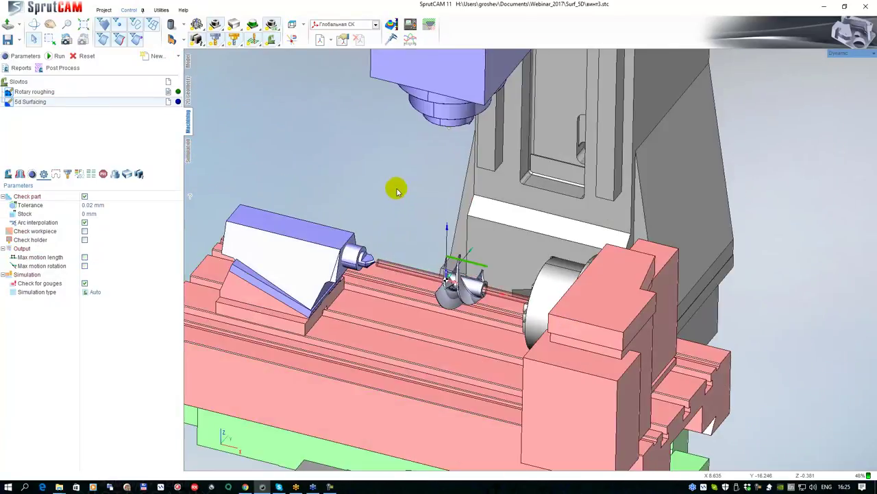
middle_drag(433, 217, 429, 205)
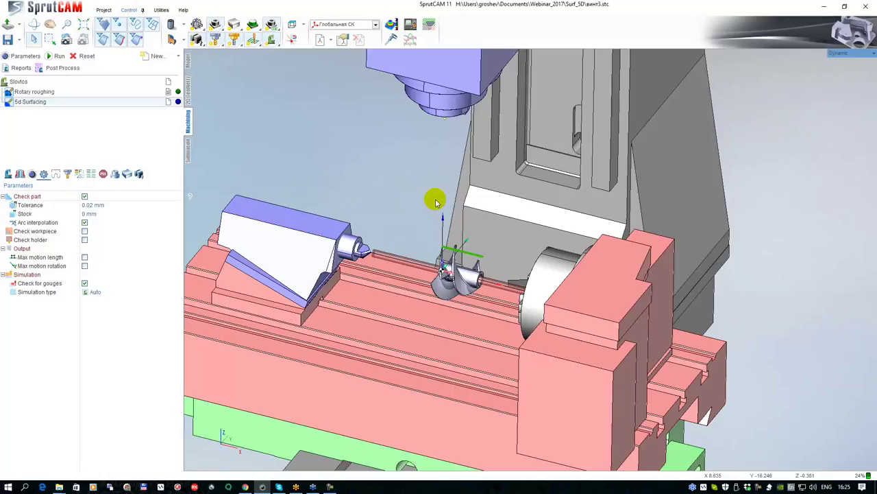
Review the 5d Surfacing strategy types and tool orientations, and set the tool orientation to Flank.
click(32, 173)
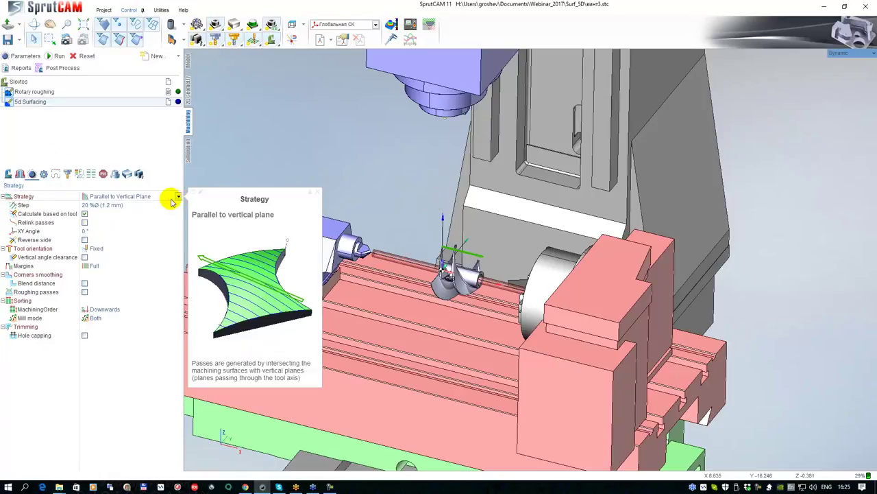
click(178, 198)
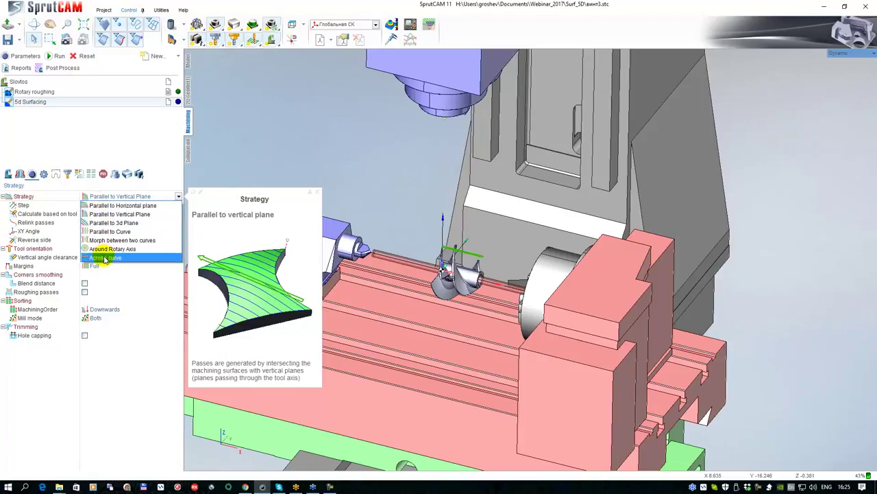
click(156, 275)
click(157, 250)
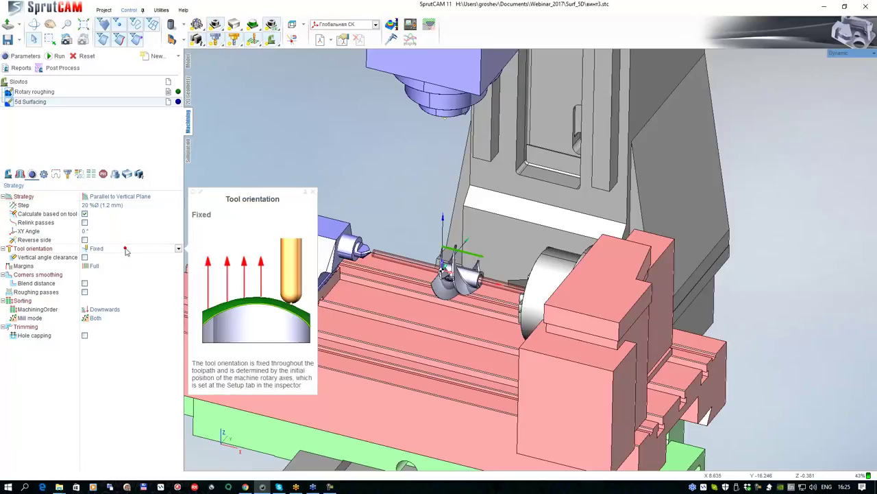
click(177, 249)
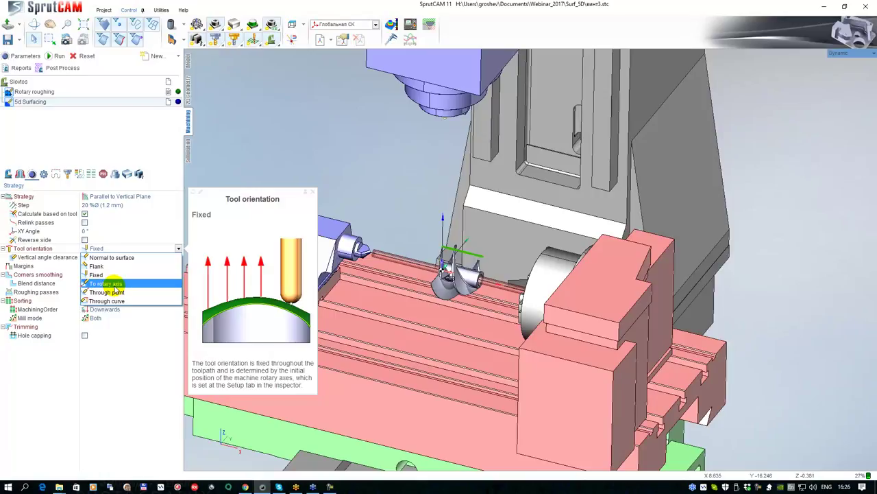
click(122, 284)
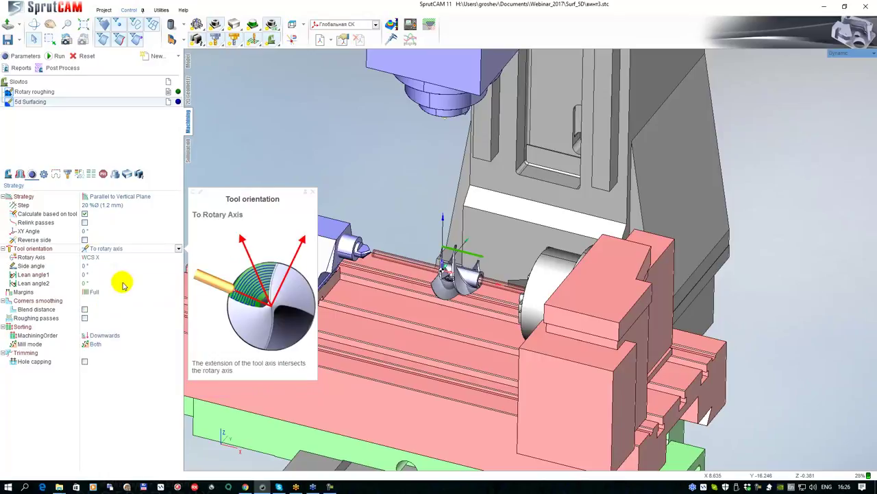
click(103, 248)
click(107, 266)
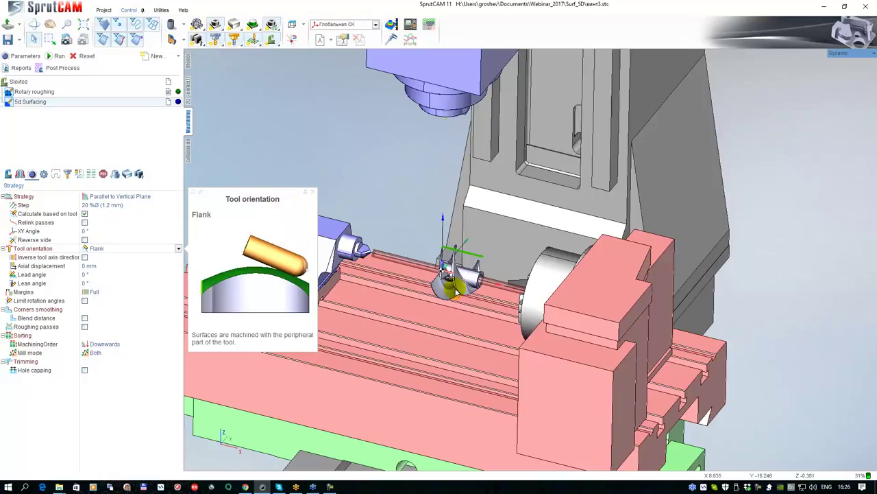
Examine the screw's blades on the machine and the available 5d Surfacing strategies.
scroll(449, 269, up, 3)
scroll(451, 269, up, 5)
scroll(464, 252, down, 3)
middle_drag(467, 227, 488, 207)
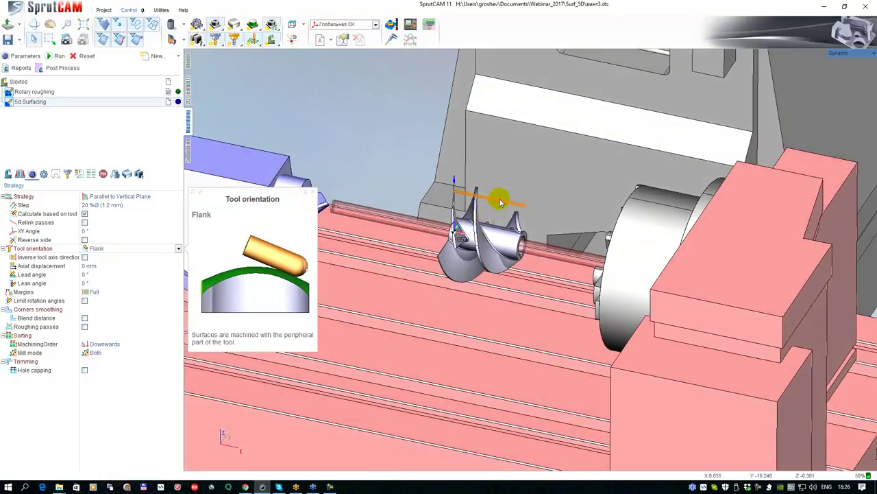
click(313, 194)
scroll(442, 263, up, 3)
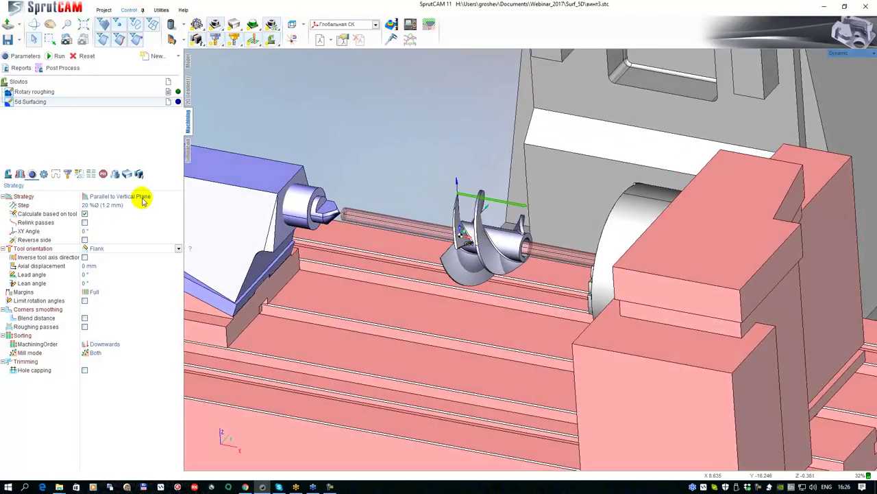
click(178, 196)
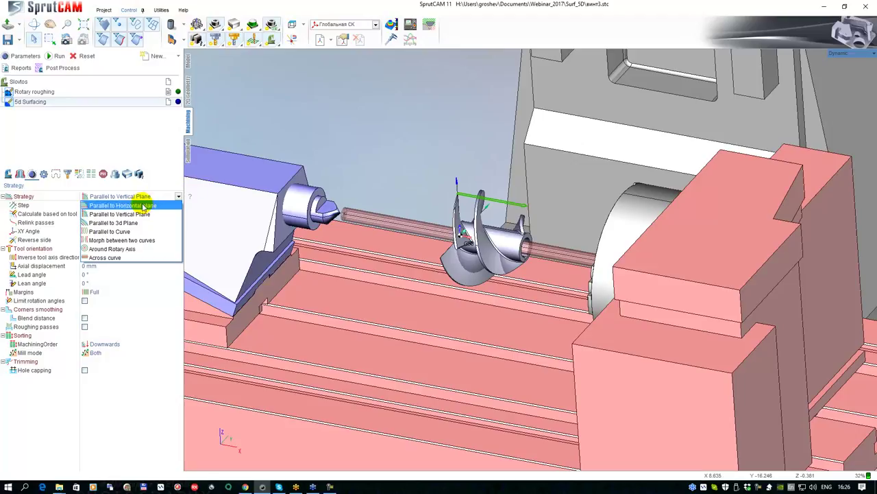
scroll(392, 279, down, 3)
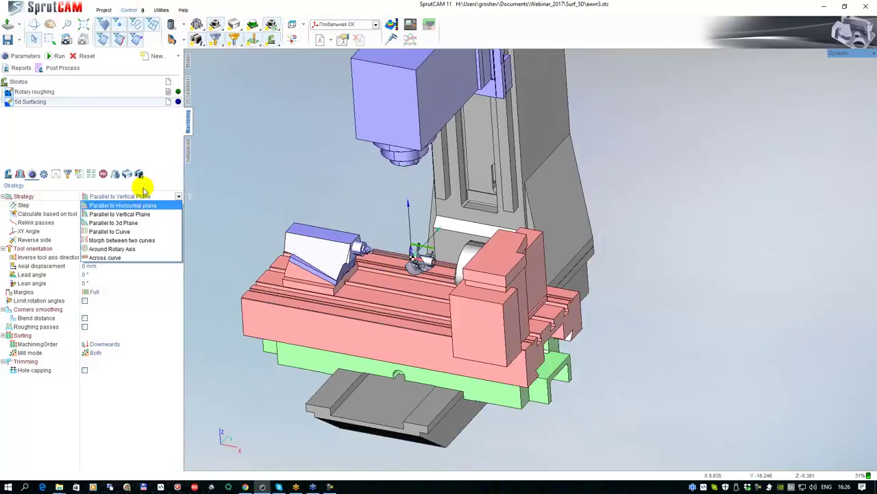
click(176, 195)
middle_drag(274, 203, 328, 163)
scroll(381, 173, up, 2)
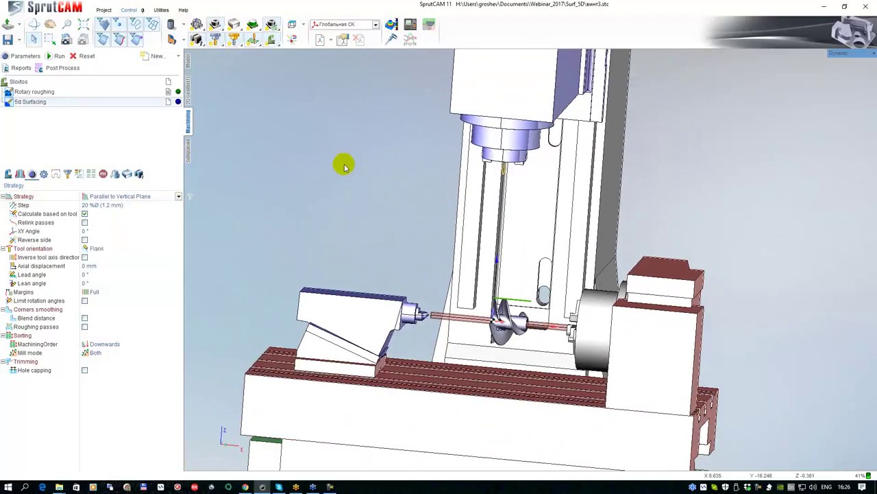
Assign the HMS-40 holder with the 53 mm connection point to the 6mm Ball nose mill of the 5d Surfacing operation.
click(68, 175)
click(94, 223)
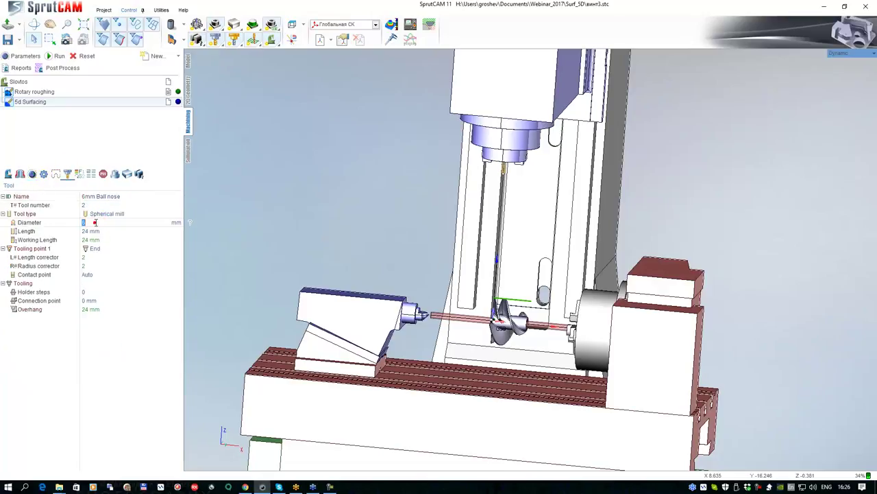
click(24, 57)
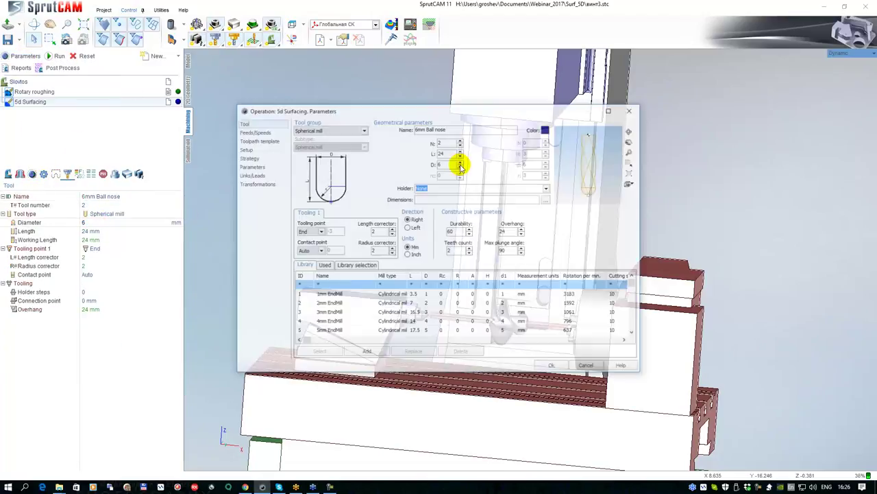
click(547, 187)
click(452, 214)
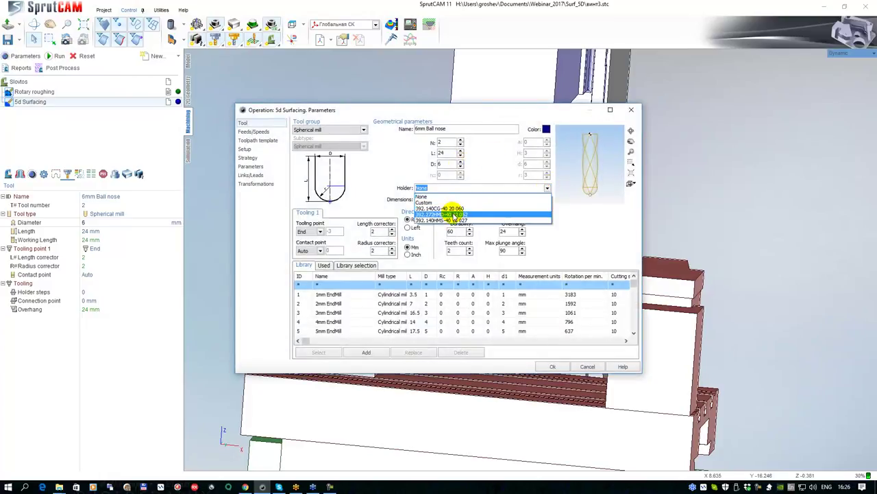
click(553, 366)
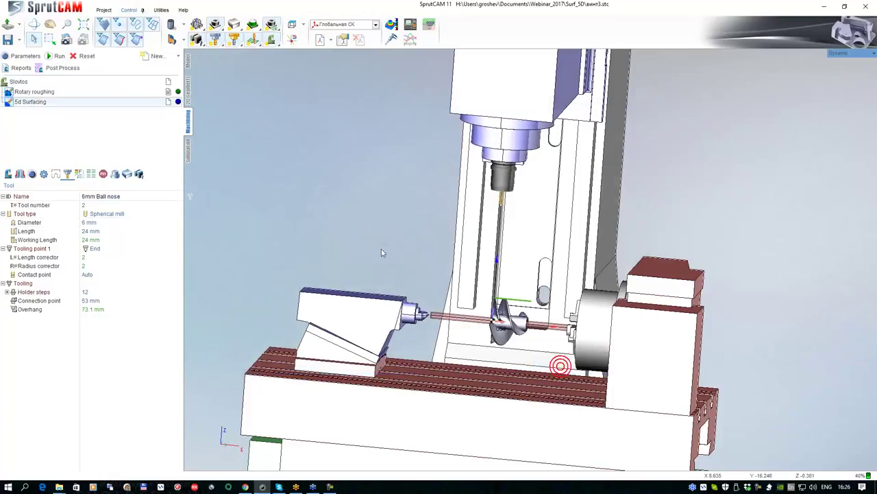
Set the ball nose mill's length to 40 mm and check the tool and holder on the machine.
scroll(492, 201, up, 3)
scroll(492, 201, down, 2)
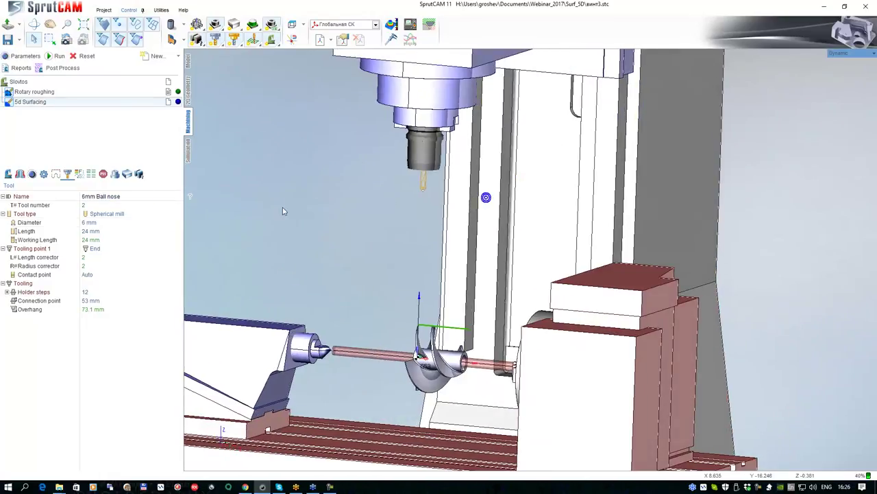
click(90, 231)
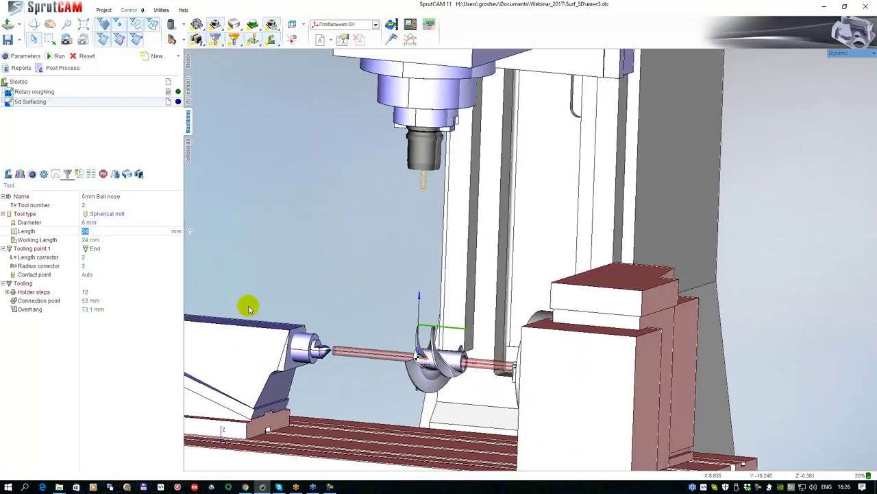
scroll(370, 171, up, 5)
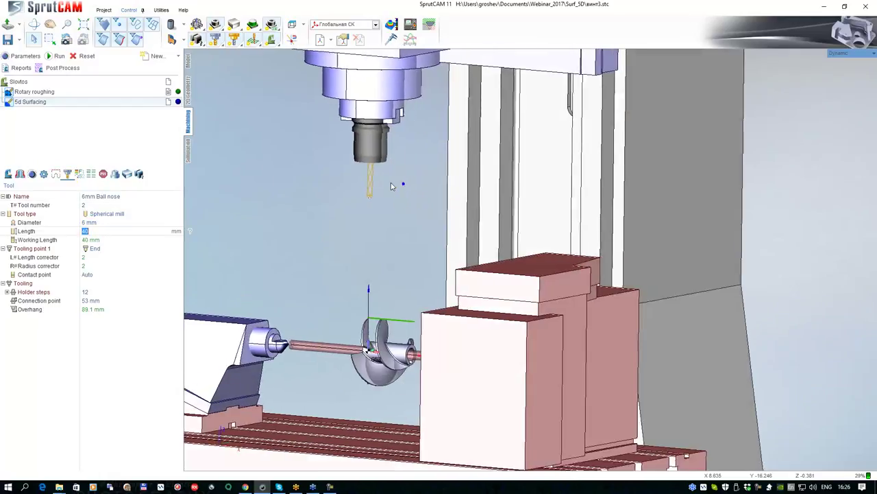
scroll(507, 219, down, 3)
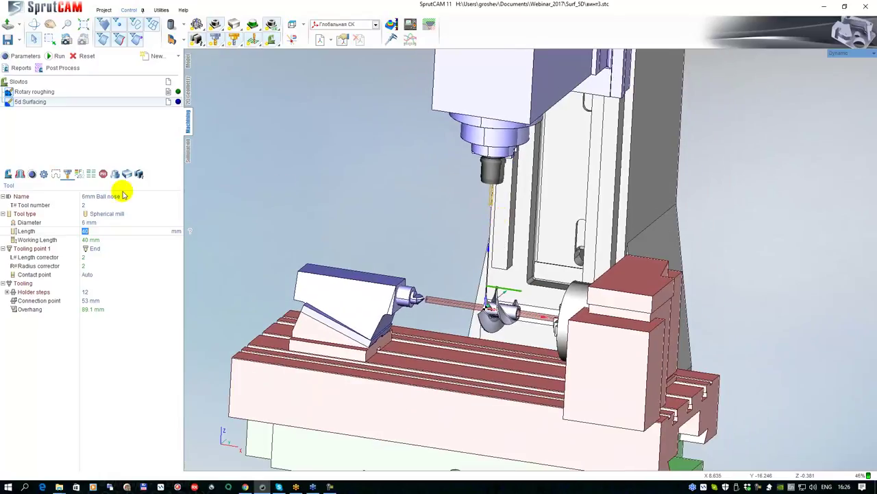
Set the 5d Surfacing strategy to Around Rotary Axis and check its rotary axis setting.
click(32, 175)
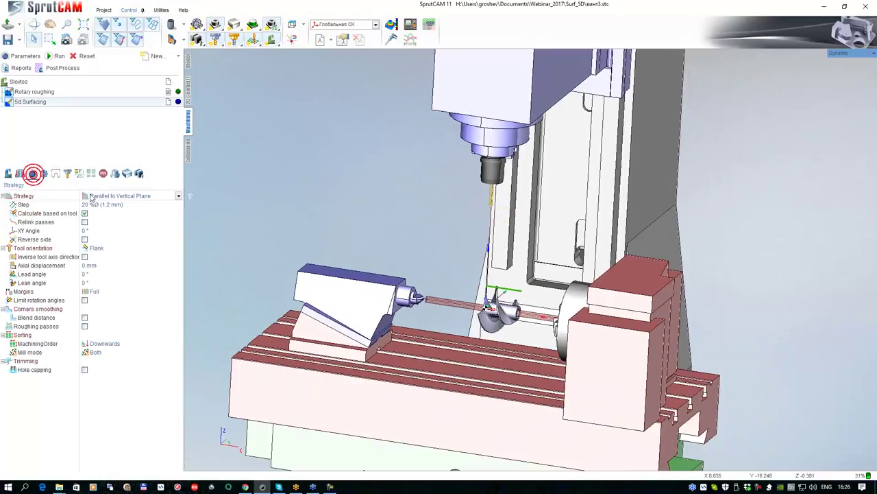
click(140, 196)
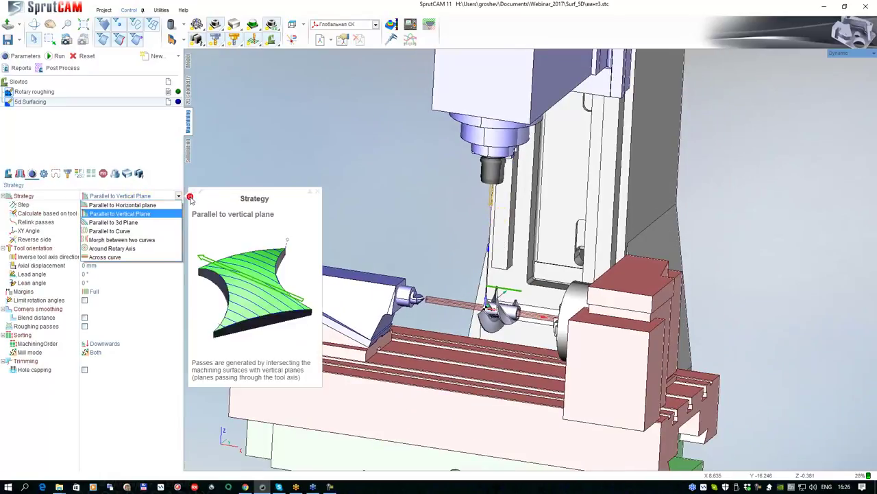
click(110, 248)
scroll(402, 281, up, 2)
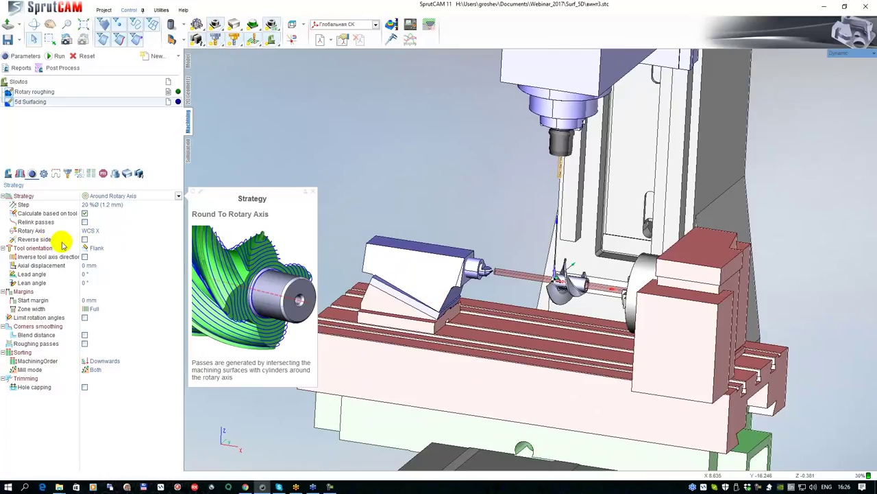
click(101, 231)
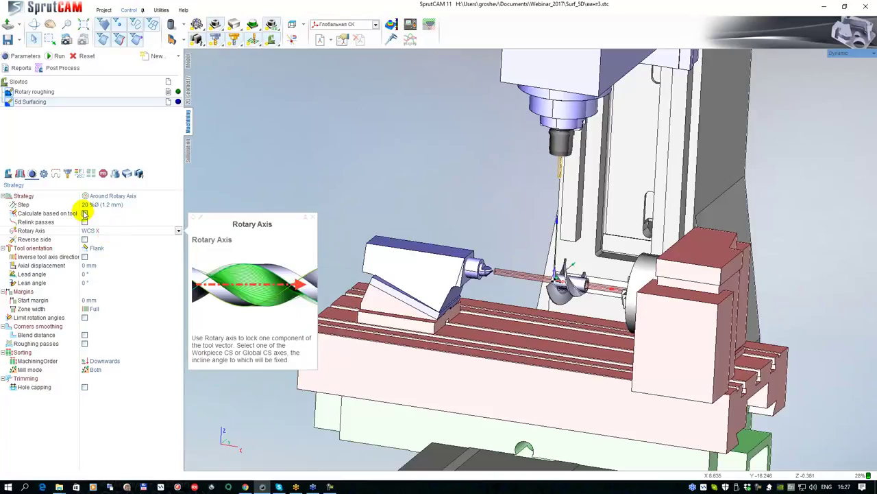
Enable calculation based on tool center for the 5d Surfacing strategy and relink passes with a value of 1 mm.
click(96, 217)
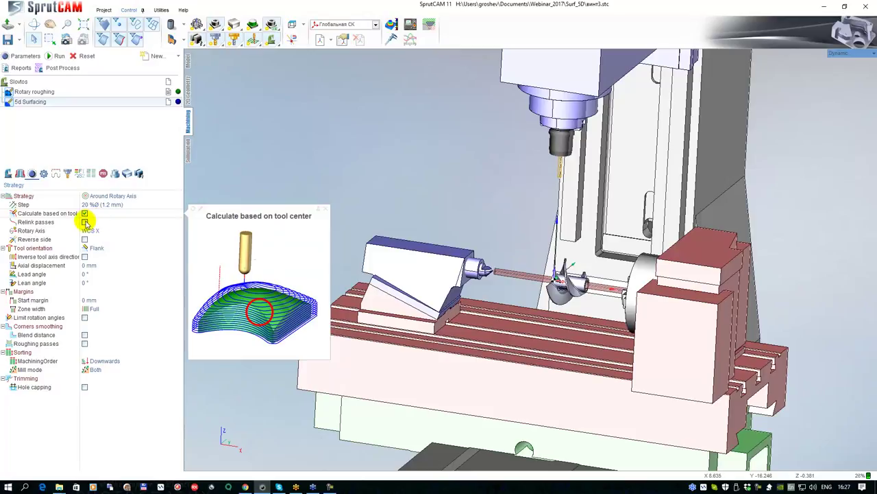
click(85, 222)
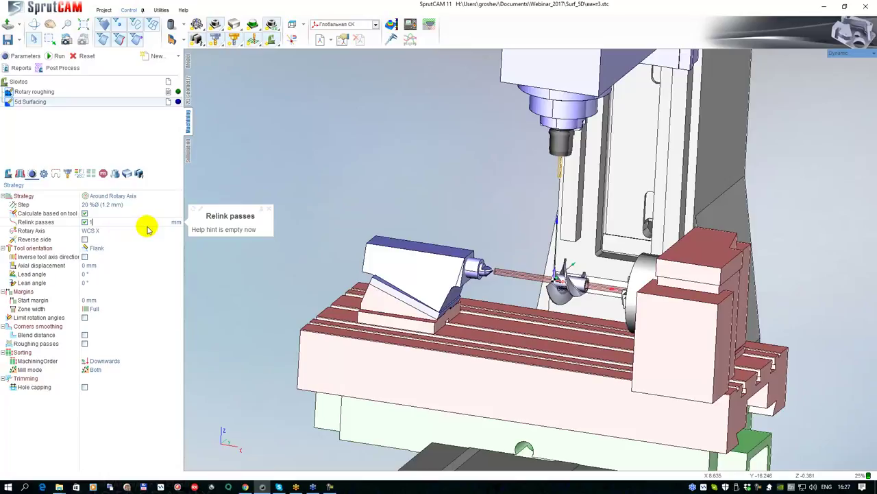
click(102, 239)
Set the tool orientation to To rotary axis and check its side angle and both lean angle settings.
click(113, 250)
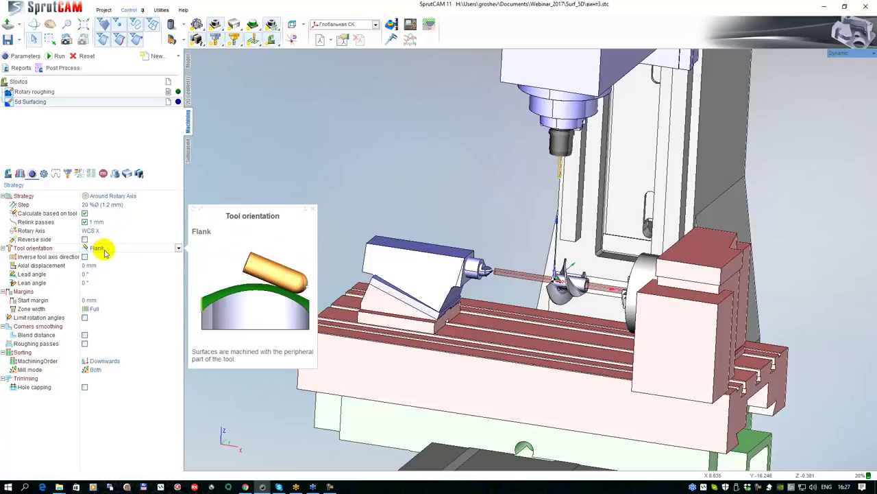
click(177, 249)
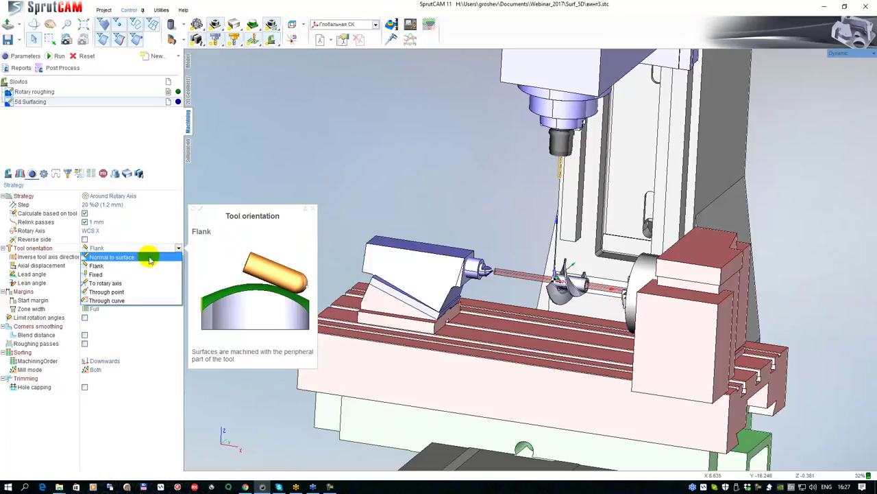
click(110, 283)
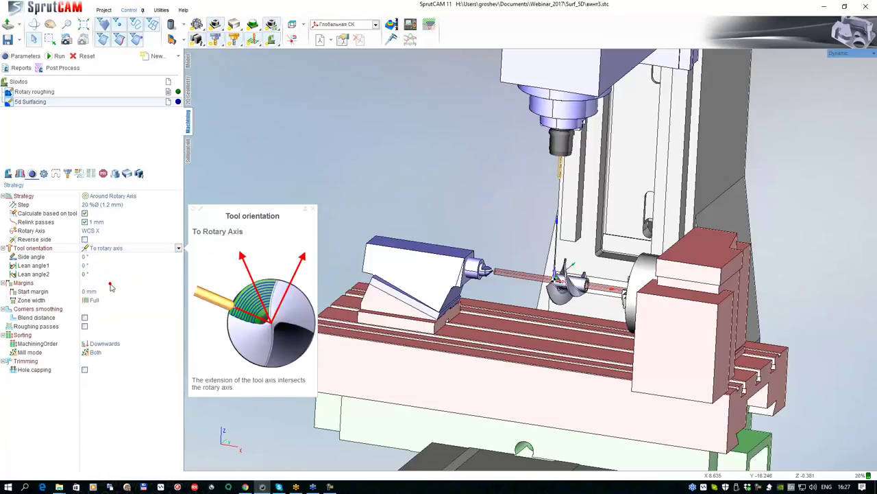
mouse_move(557, 277)
middle_down()
mouse_move(553, 288)
mouse_move(548, 280)
middle_up()
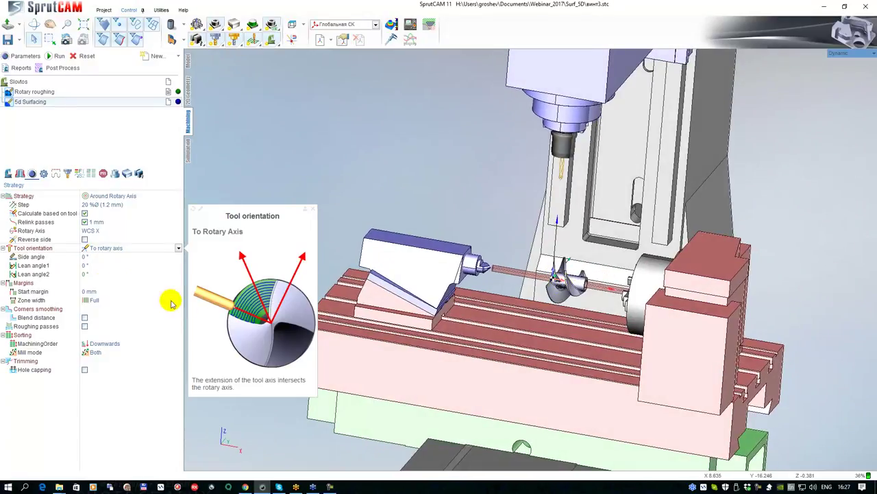
click(85, 257)
click(87, 265)
click(98, 273)
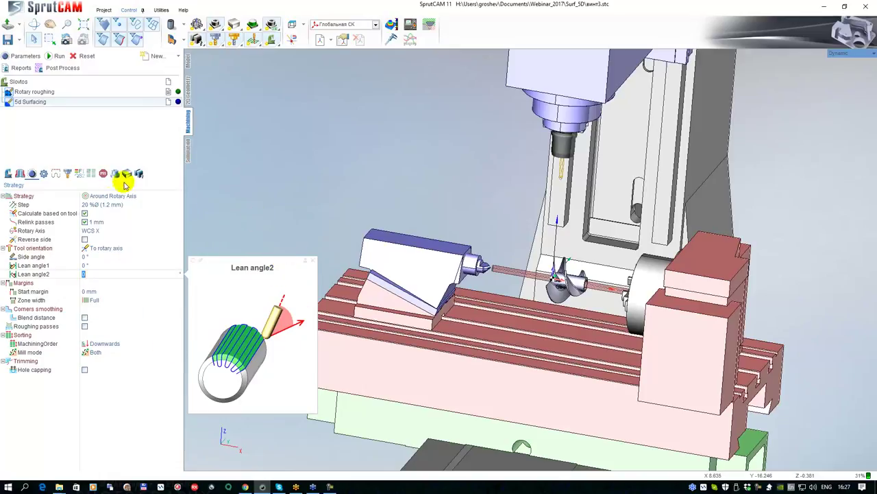
Change the safe surface for the 5d Surfacing operation's safe motions to Cylinder.
click(55, 174)
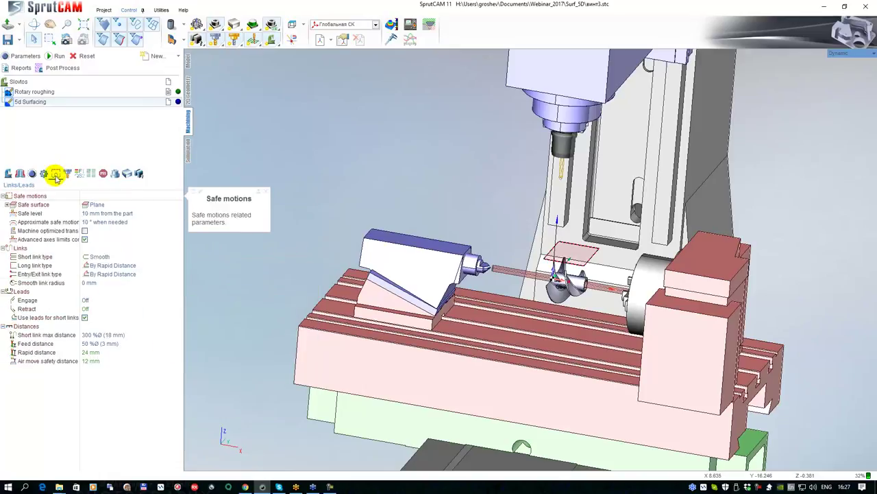
click(96, 205)
scroll(447, 230, up, 5)
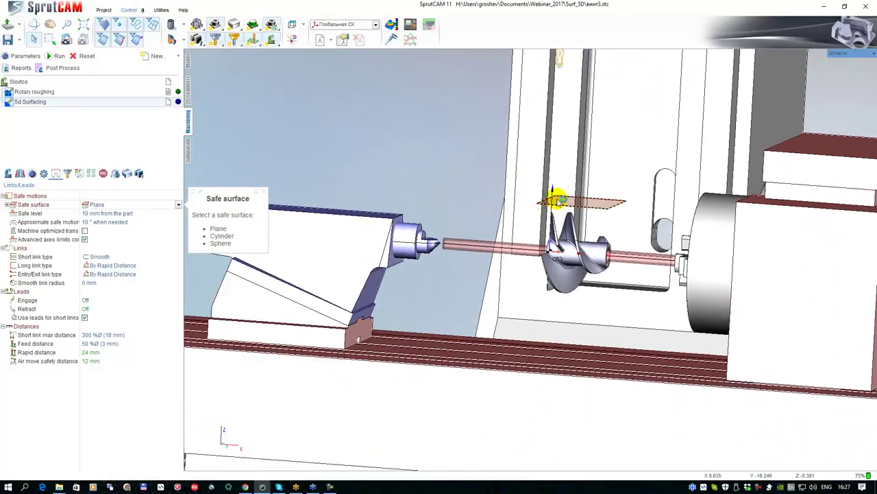
click(178, 204)
click(118, 222)
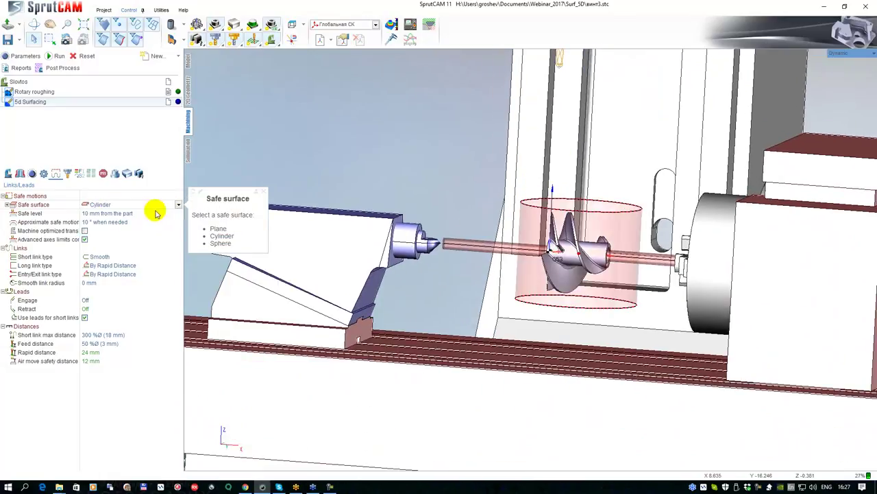
Set the cylindrical safe surface's direction to a custom vector with X 1 mm and Z 0 mm.
middle_drag(443, 220, 409, 237)
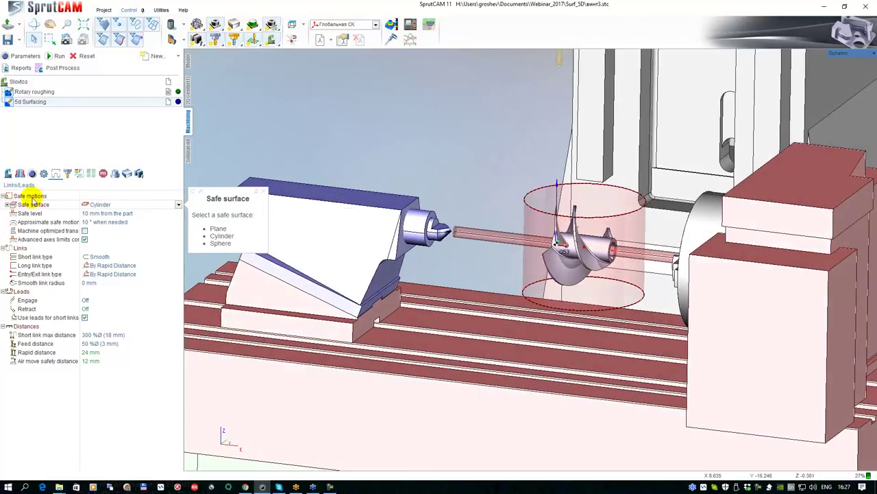
click(8, 205)
click(91, 222)
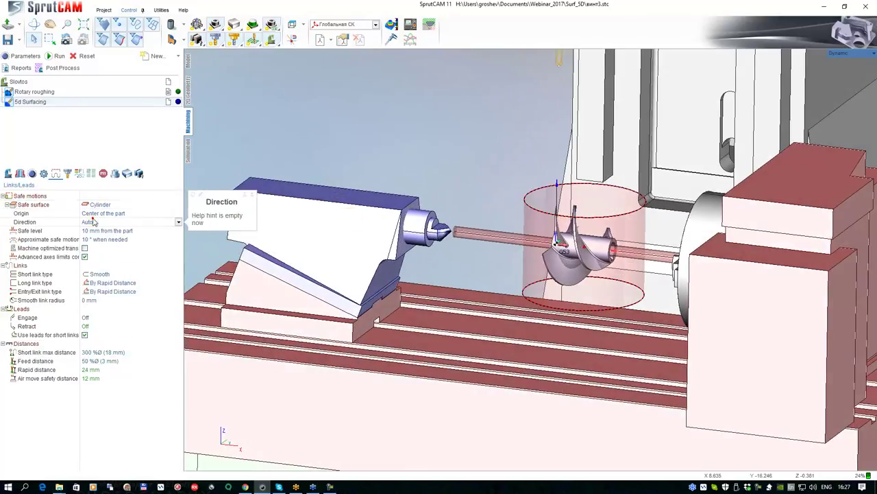
click(98, 239)
click(93, 230)
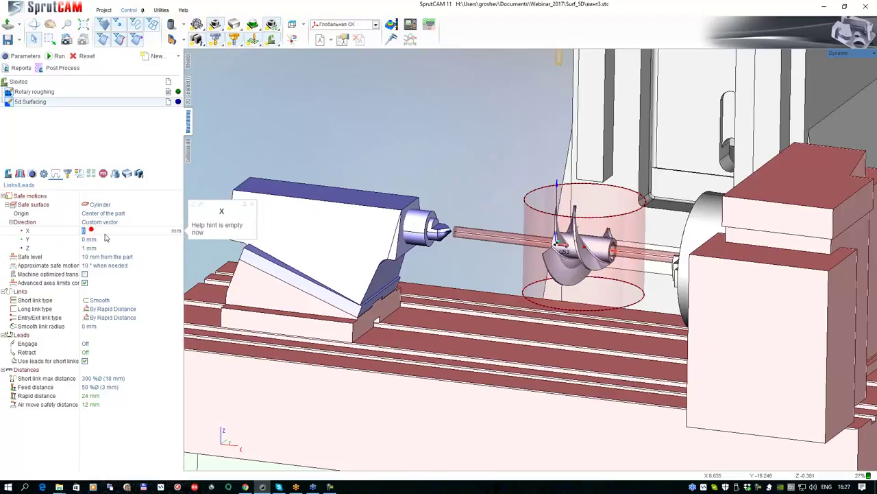
text(1)
key(Down)
key(Down)
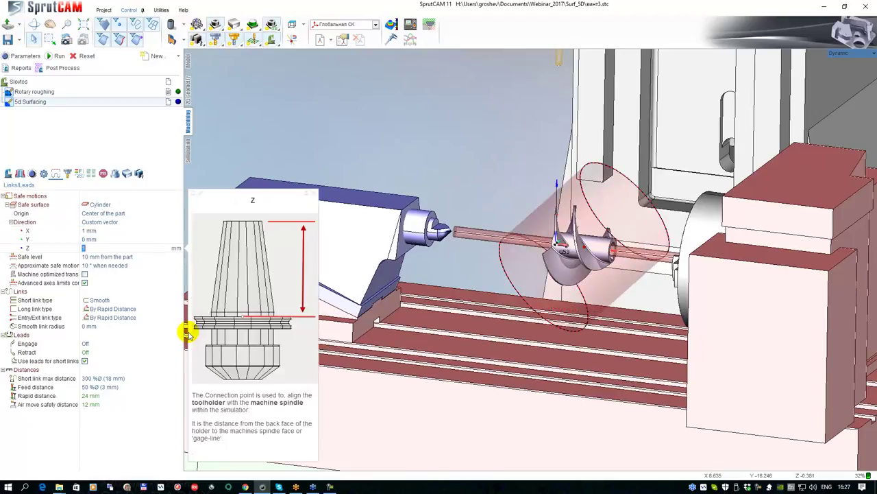
text(0)
key(Return)
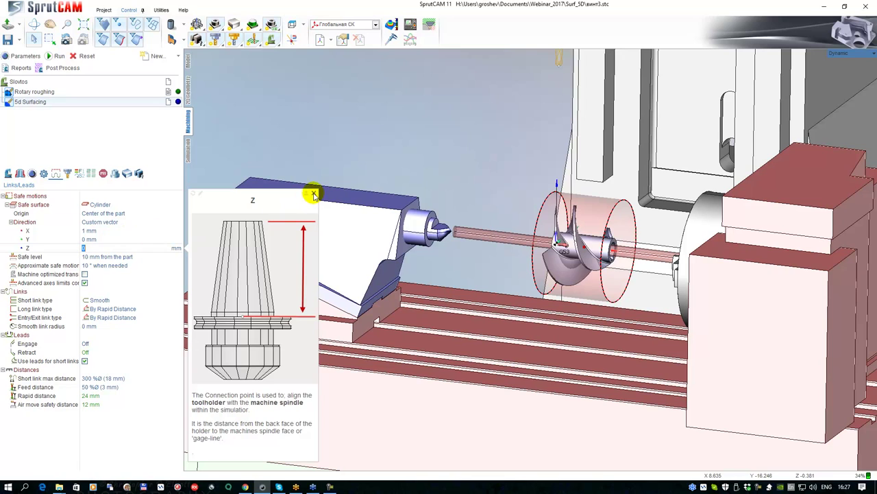
Set the mill mode of the 5d Surfacing operation's strategy to Climb.
scroll(501, 234, down, 1)
middle_drag(501, 235, 536, 218)
right_drag(535, 218, 499, 216)
click(32, 174)
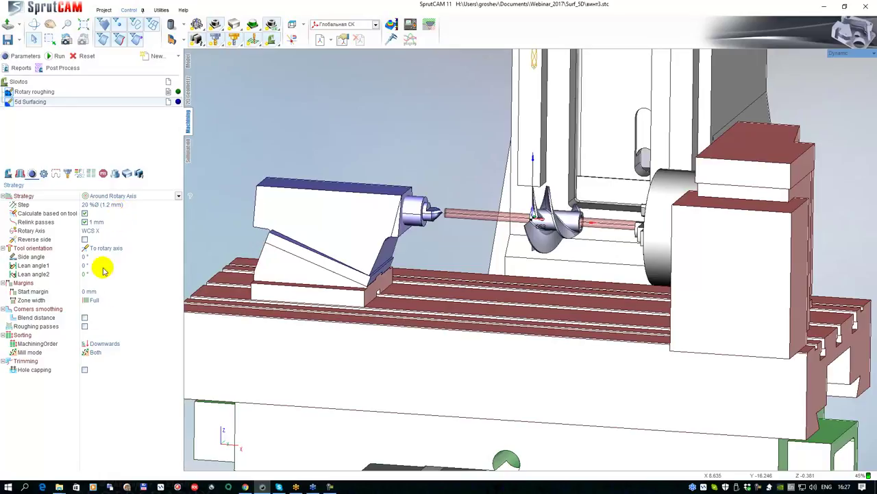
click(114, 343)
mouse_move(189, 350)
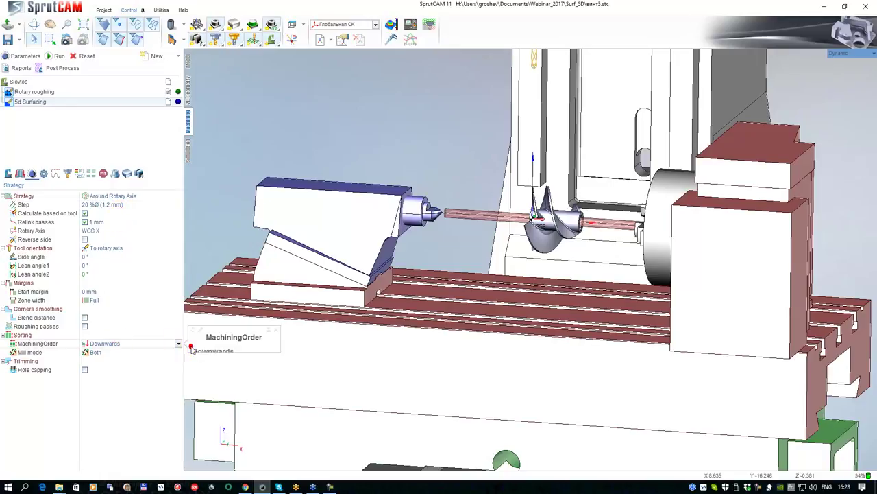
click(107, 353)
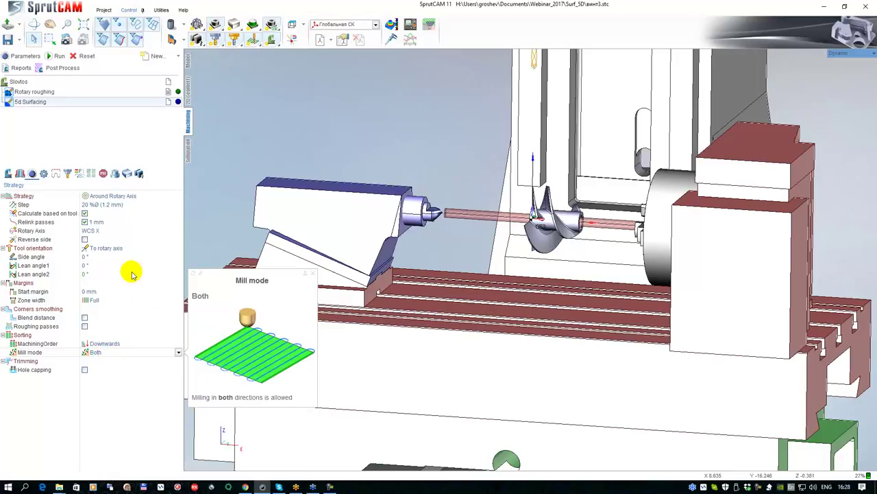
click(178, 355)
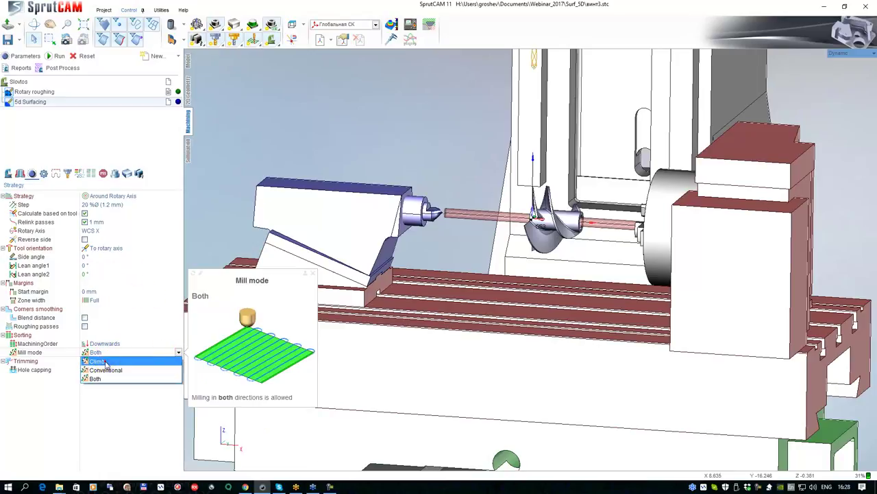
click(163, 361)
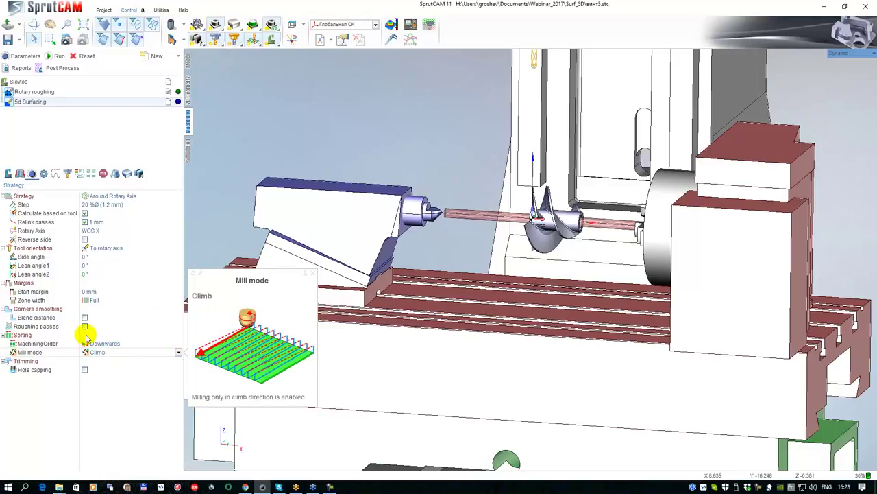
Try to calculate the 5d Surfacing toolpath without any assigned geometry.
scroll(279, 218, down, 2)
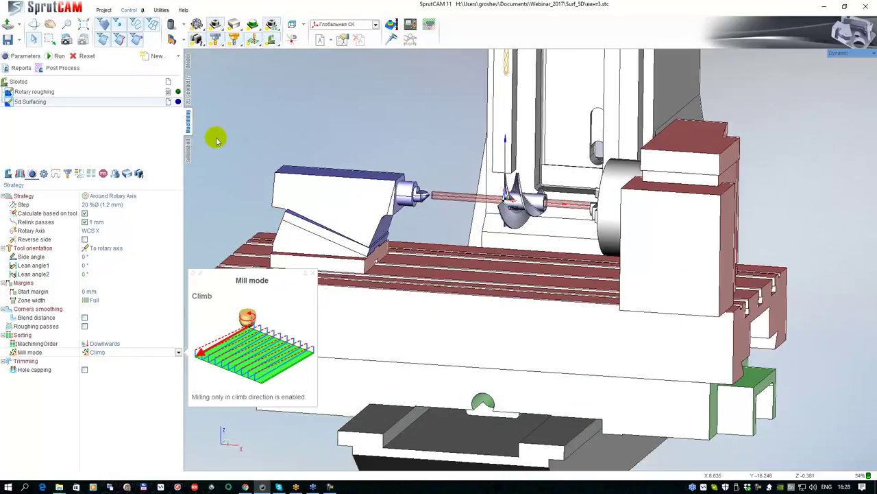
click(311, 274)
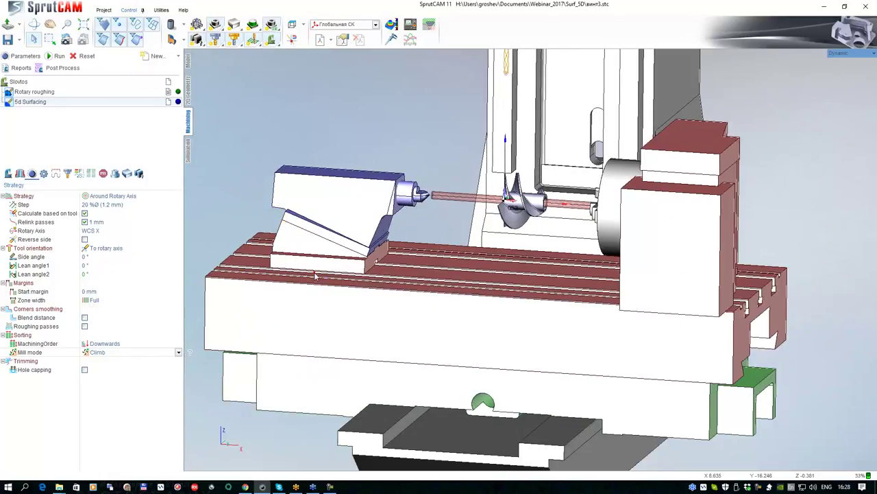
click(51, 56)
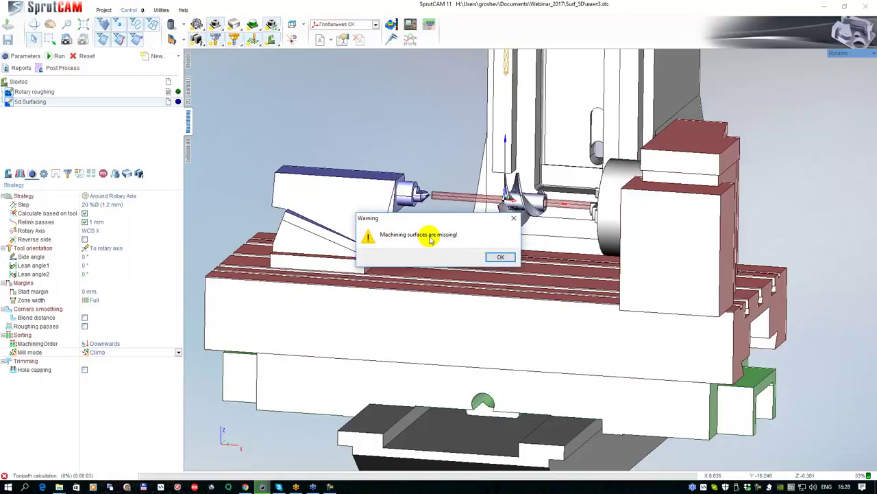
click(505, 258)
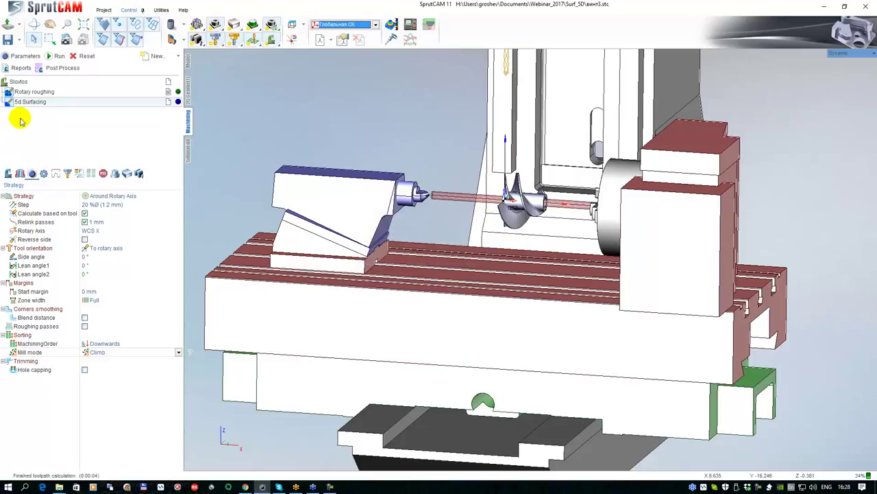
Select the whole propeller and assign its faces as machining surfaces in the 5d Surfacing job assignment.
click(20, 172)
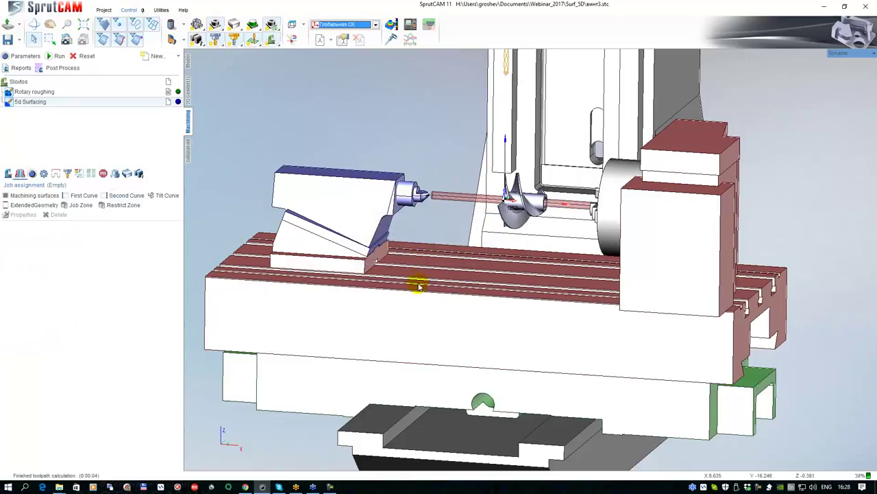
scroll(449, 234, down, 4)
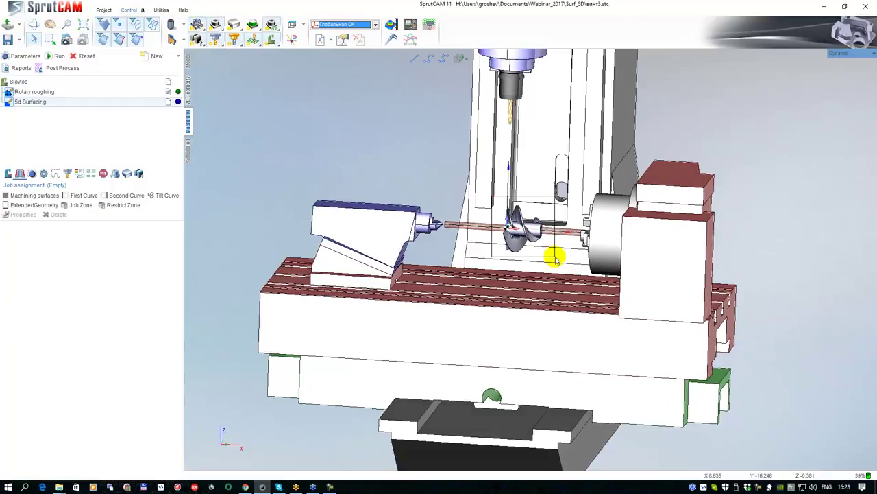
click(553, 251)
click(23, 196)
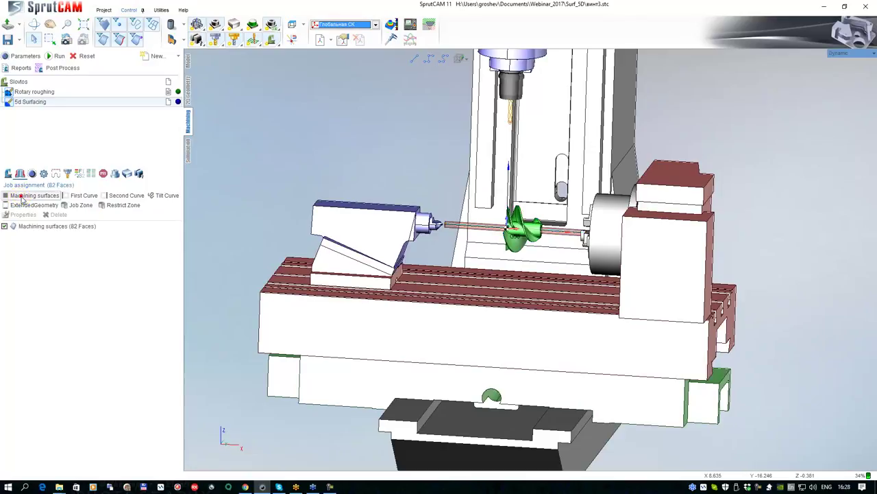
Calculate the 5d Surfacing toolpath and examine its links around the propeller.
middle_drag(315, 186, 441, 195)
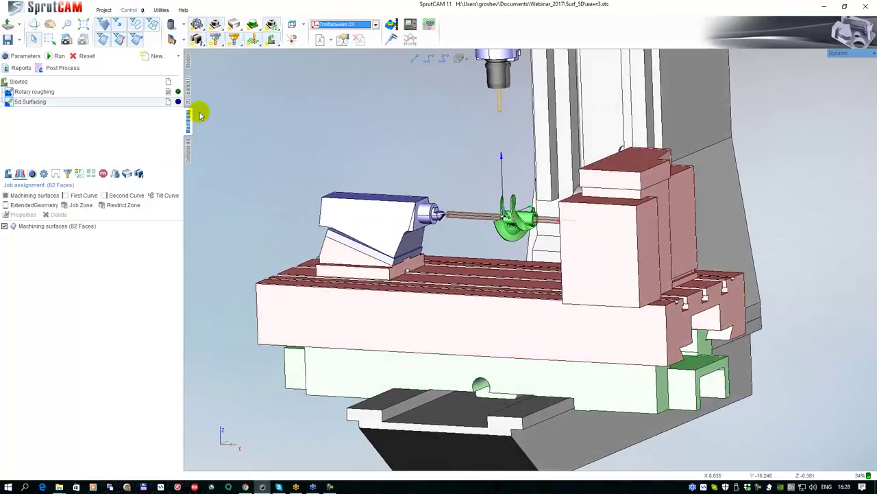
click(58, 59)
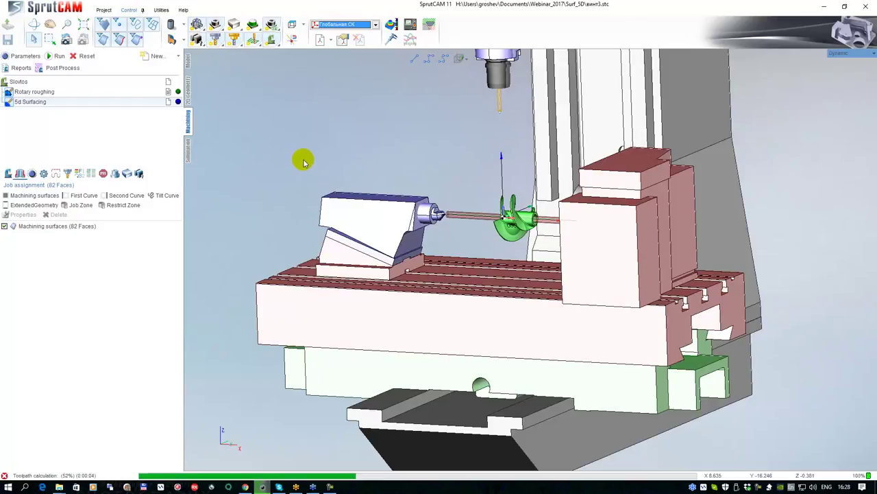
mouse_move(389, 187)
middle_down()
mouse_move(410, 202)
mouse_move(389, 182)
middle_up()
scroll(509, 205, up, 3)
middle_drag(509, 205, 470, 185)
scroll(472, 187, down, 3)
scroll(475, 187, up, 3)
Set both the long link type and the entry/exit link type to On Safe Surface.
click(57, 173)
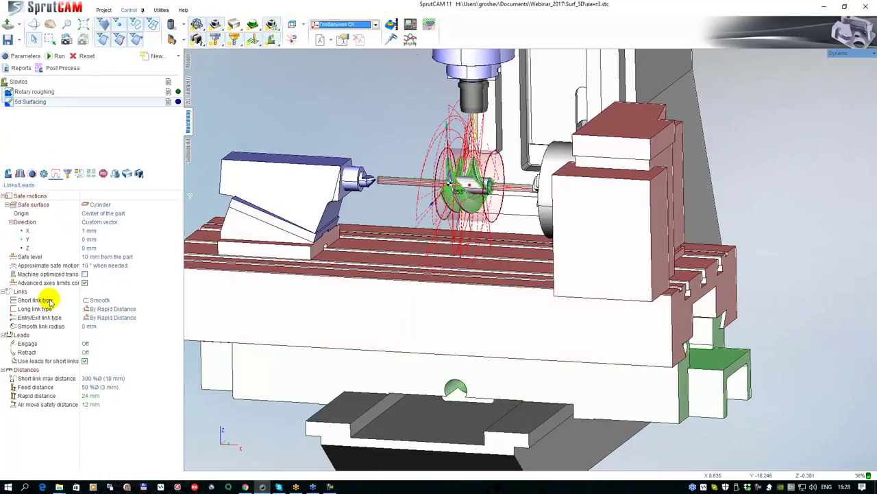
click(158, 310)
click(109, 361)
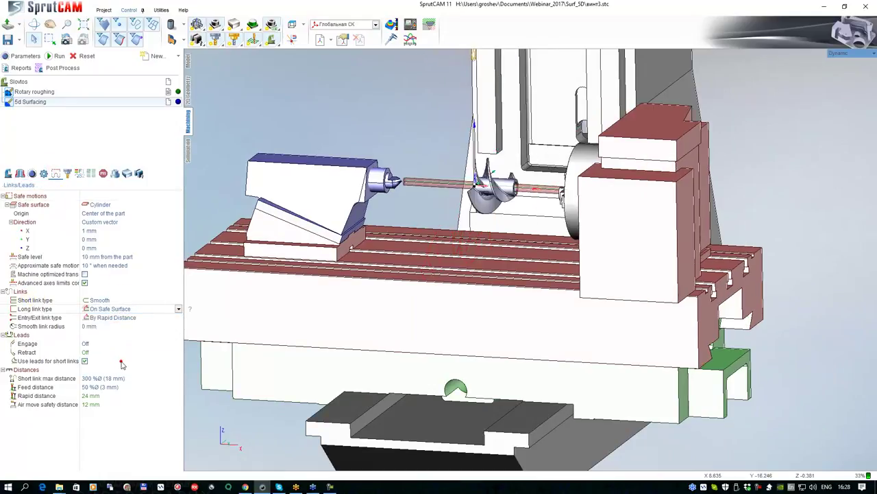
click(140, 318)
click(122, 369)
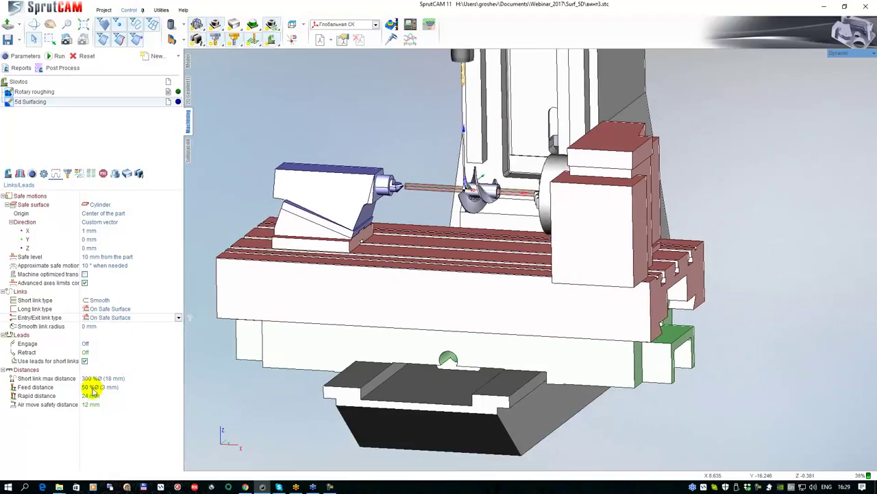
Recalculate the 5d Surfacing toolpath with the changed links and examine it closely around the blades.
click(58, 56)
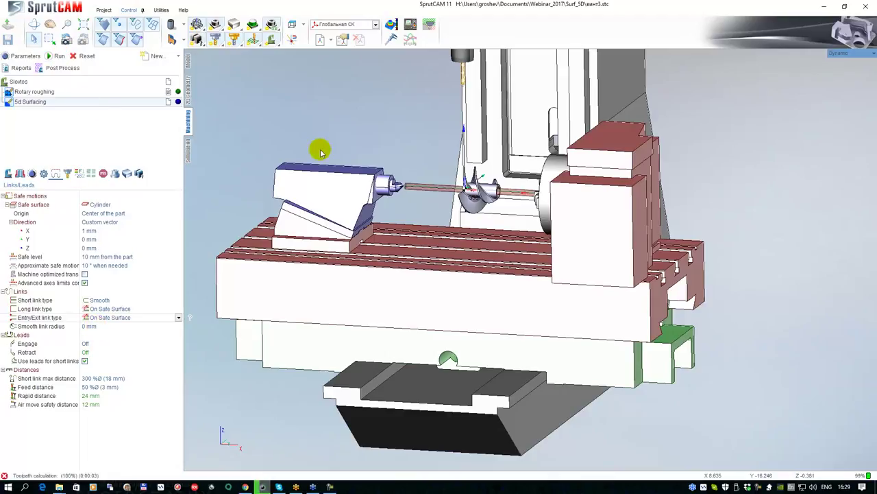
scroll(433, 181, up, 4)
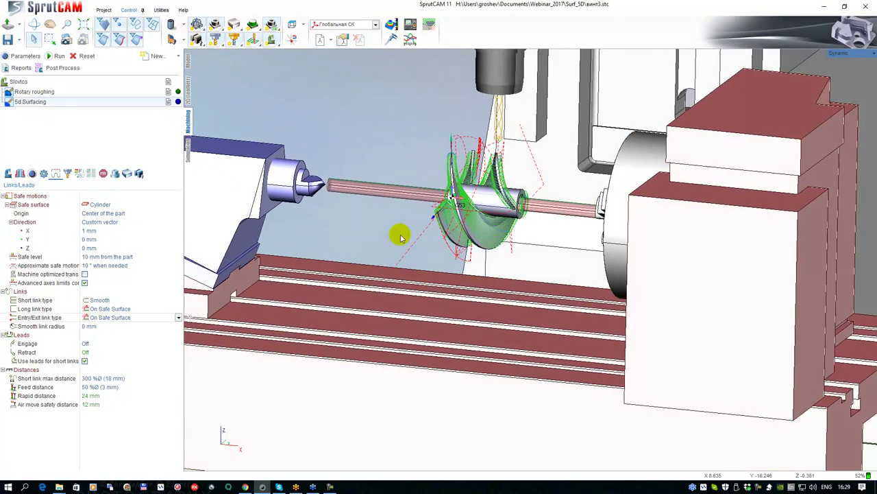
middle_drag(404, 260, 459, 315)
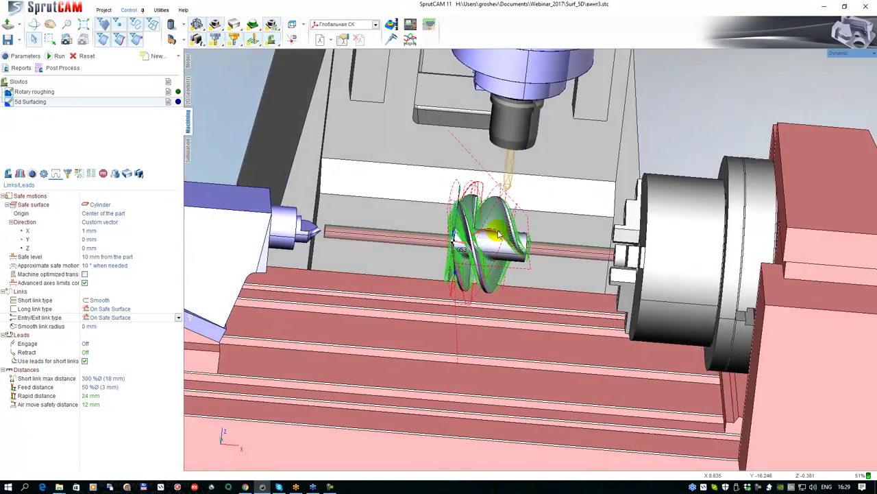
scroll(496, 227, up, 5)
scroll(502, 204, down, 3)
middle_drag(497, 205, 448, 185)
right_drag(449, 185, 465, 173)
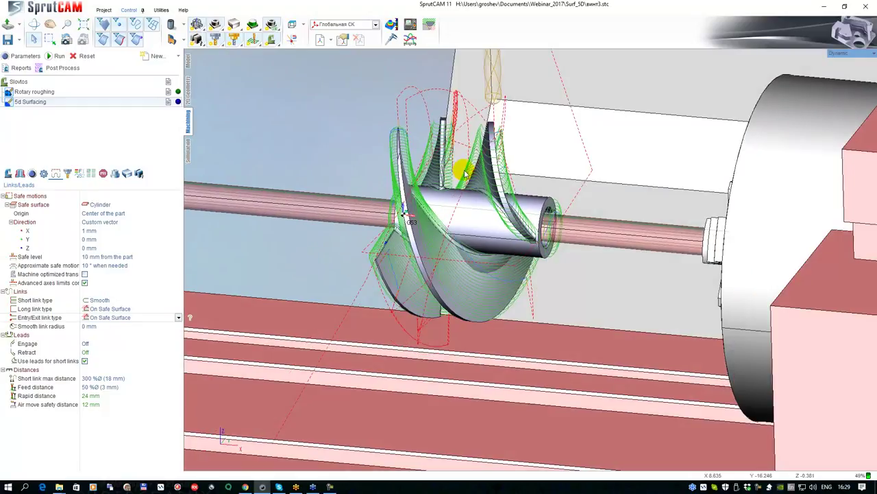
Run the machining simulation of the 5d Surfacing operation and watch the tool closely at the blades.
click(188, 148)
click(273, 39)
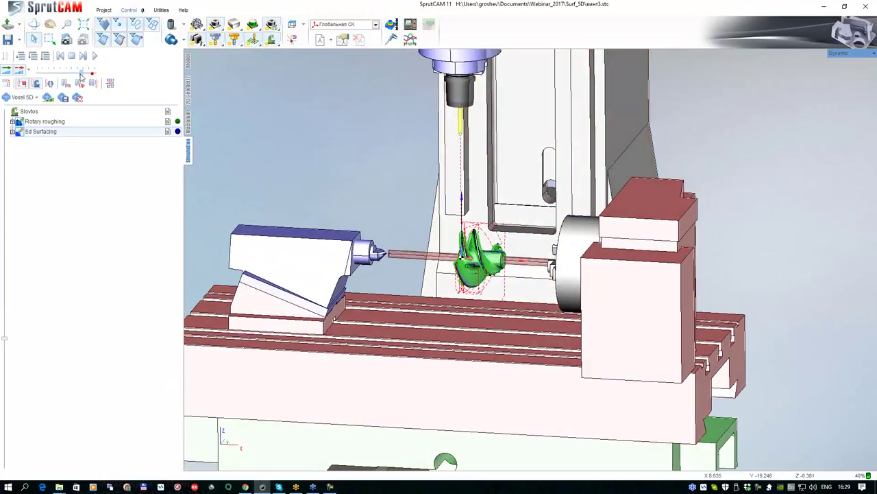
click(94, 57)
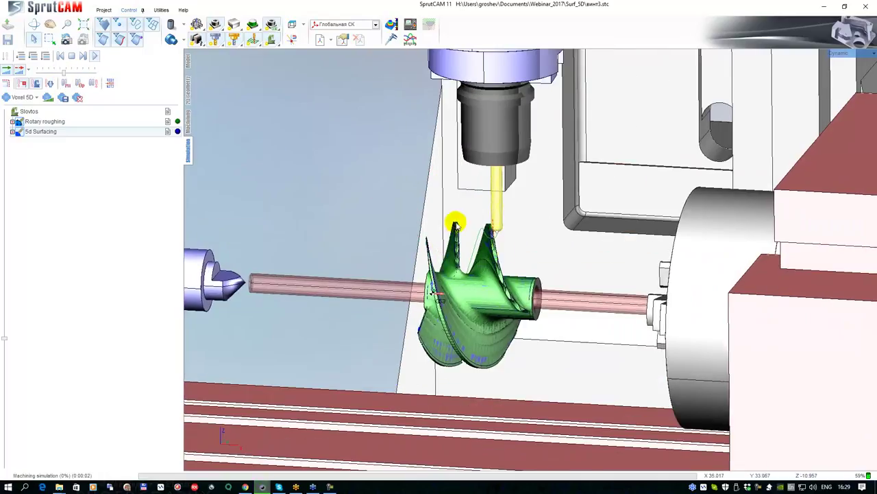
scroll(450, 222, up, 5)
scroll(393, 186, up, 3)
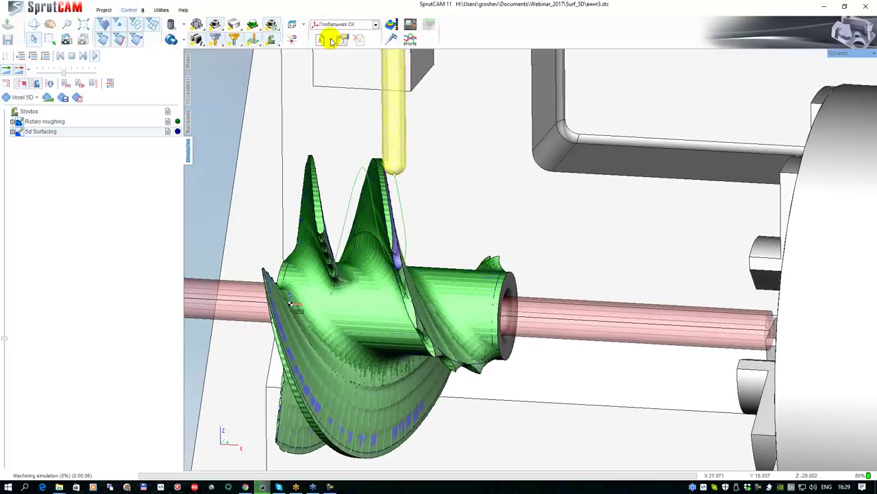
Show the Machine control panel and raise the simulation speed to watch the axis movements.
click(410, 38)
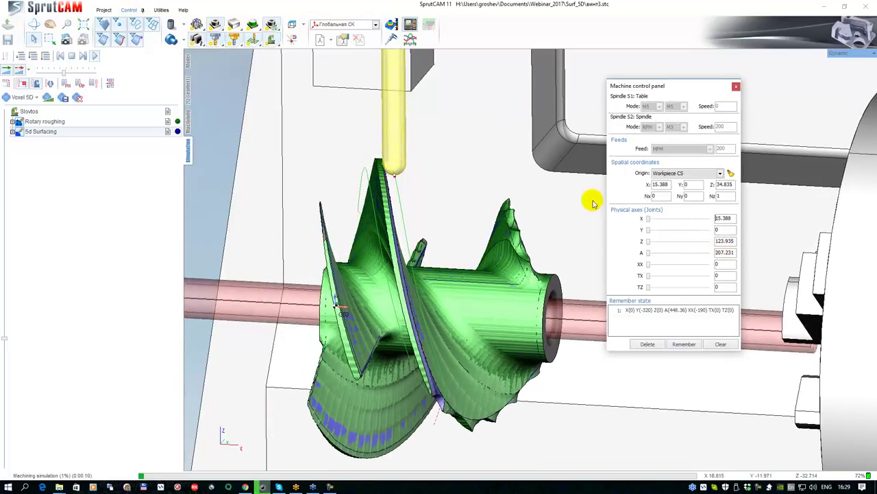
drag(64, 73, 78, 75)
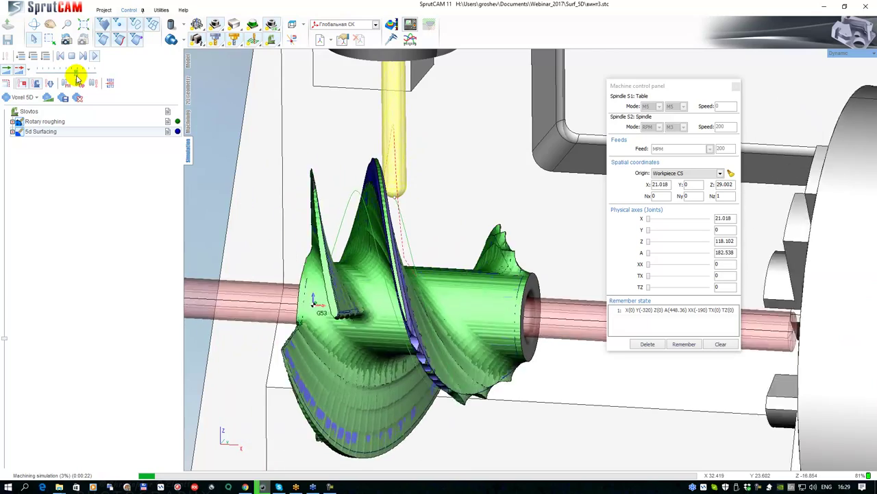
scroll(348, 193, down, 2)
middle_drag(344, 194, 325, 161)
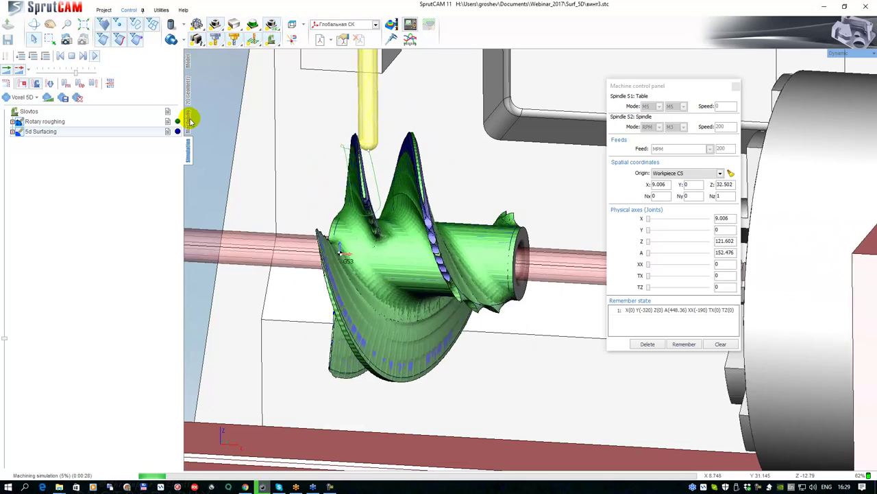
Stop the simulation, return to the machining setup and close the Machine control panel.
click(72, 58)
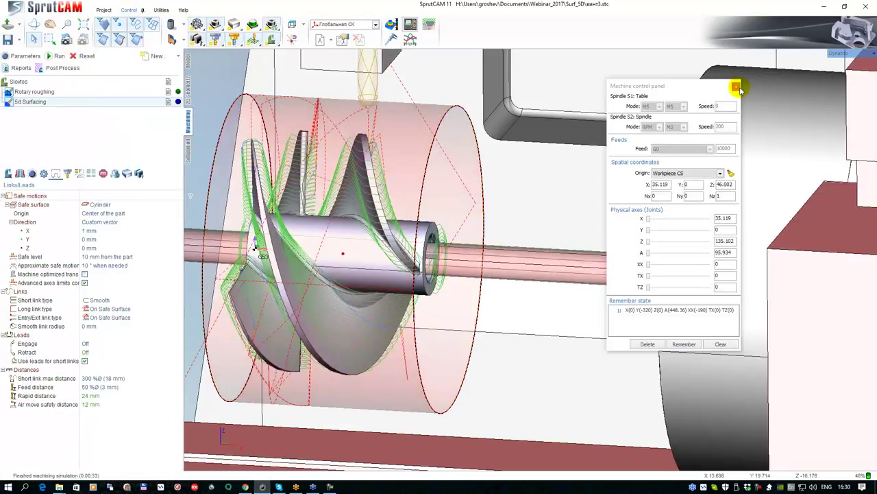
click(736, 87)
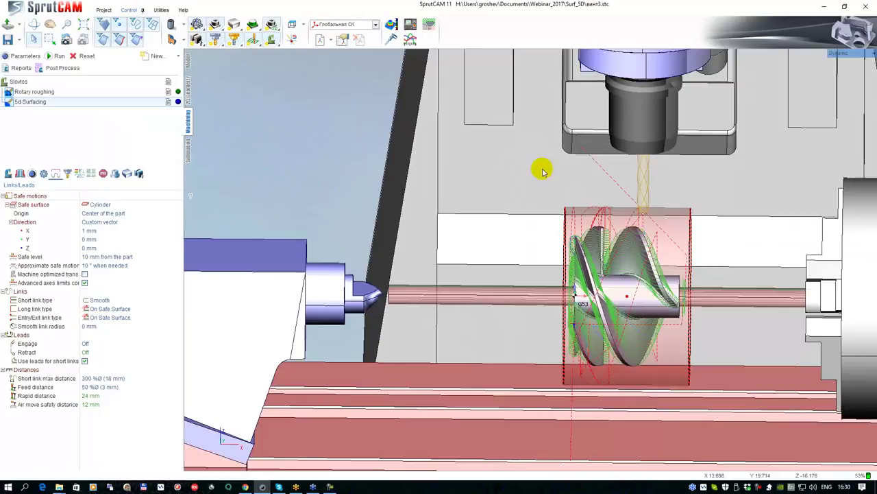
scroll(542, 171, down, 2)
middle_drag(542, 171, 395, 137)
right_drag(395, 137, 392, 142)
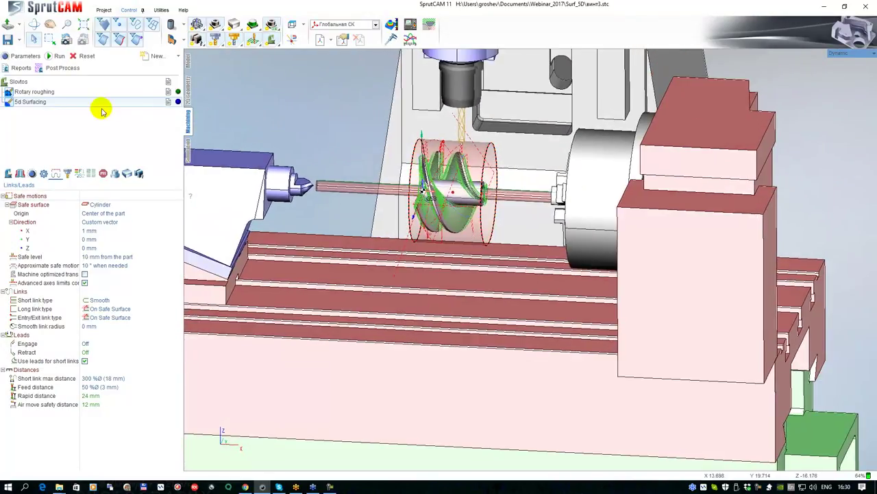
Open the project Undercuts.stc from the Surf_5D folder without saving винт3.stc, and look at the pocket part on the machine.
click(10, 24)
click(370, 164)
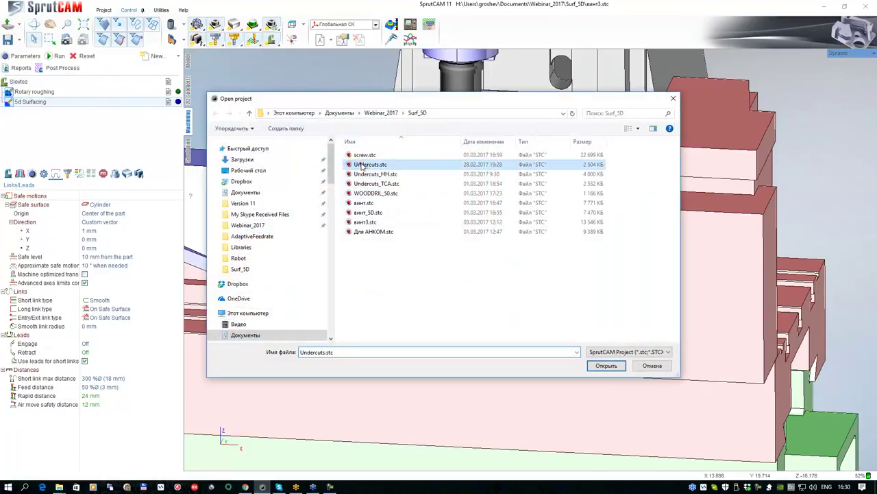
click(606, 366)
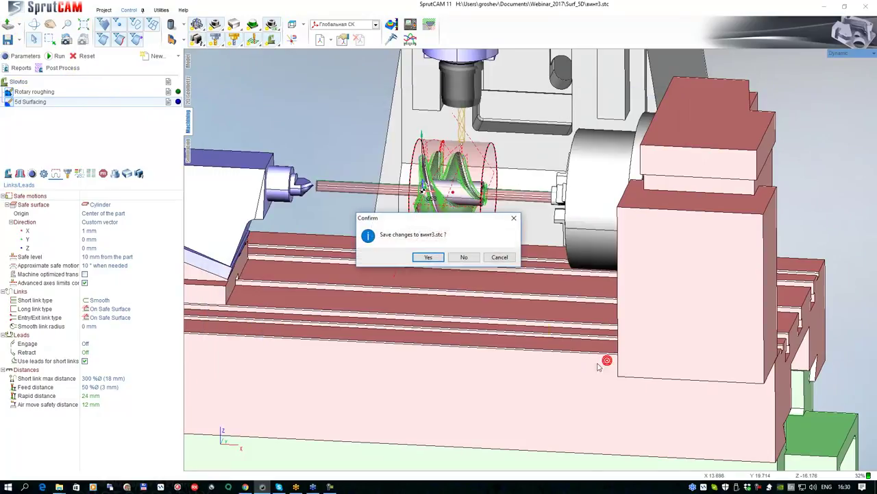
click(462, 259)
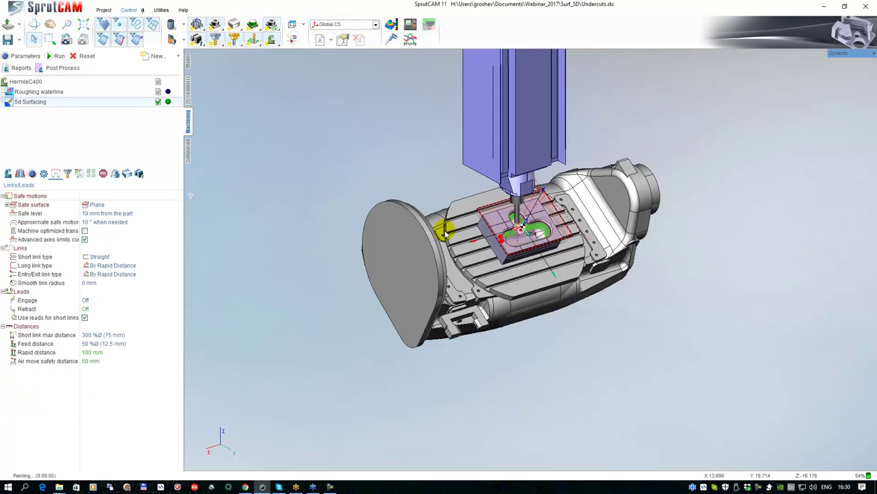
scroll(452, 227, up, 5)
middle_drag(466, 211, 370, 214)
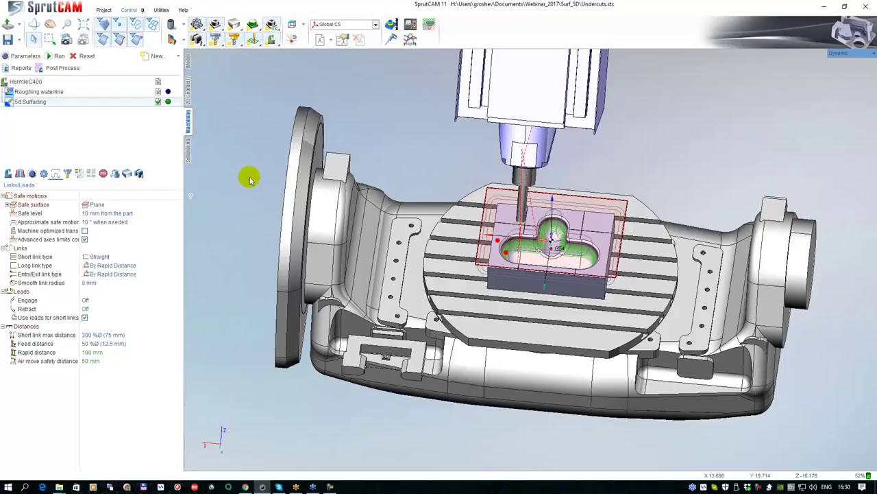
Reset the simulation results of the Undercuts project, inspect the workpiece on the machine, and return to the machining setup.
click(191, 152)
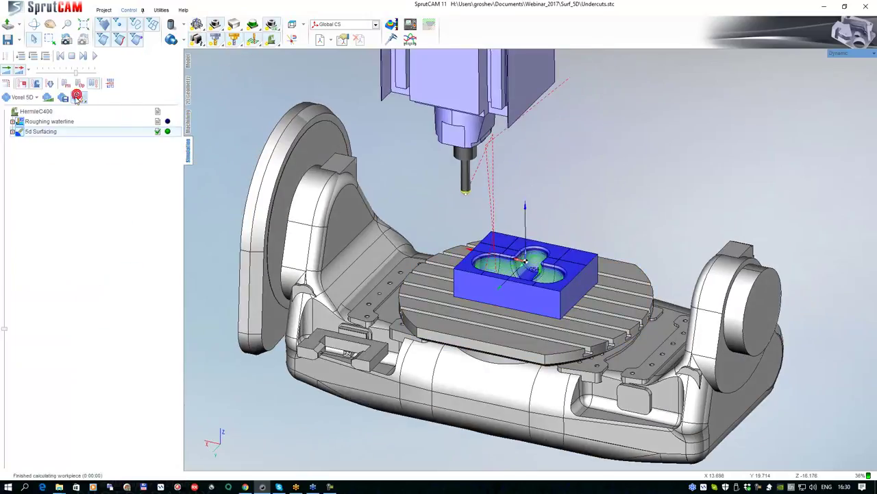
click(187, 120)
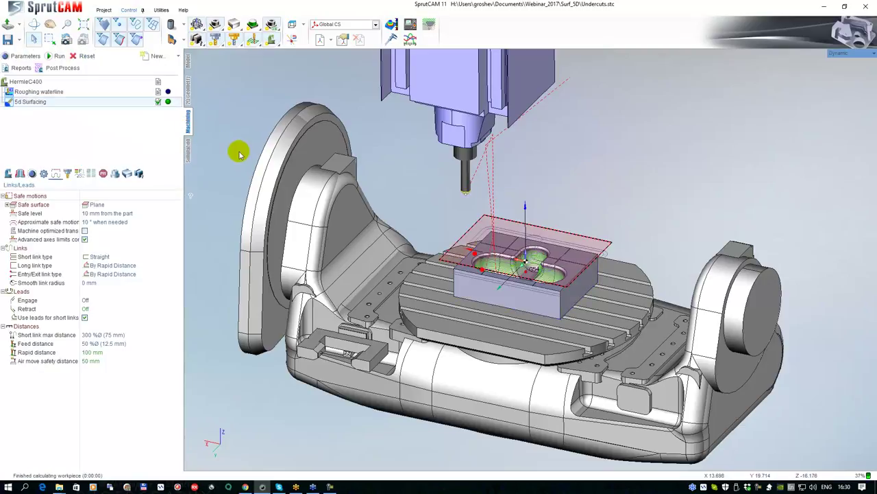
click(188, 150)
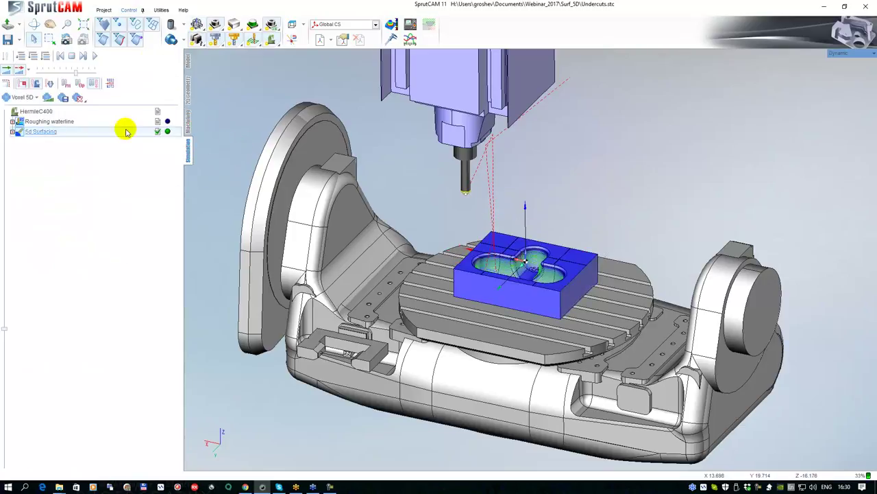
click(79, 99)
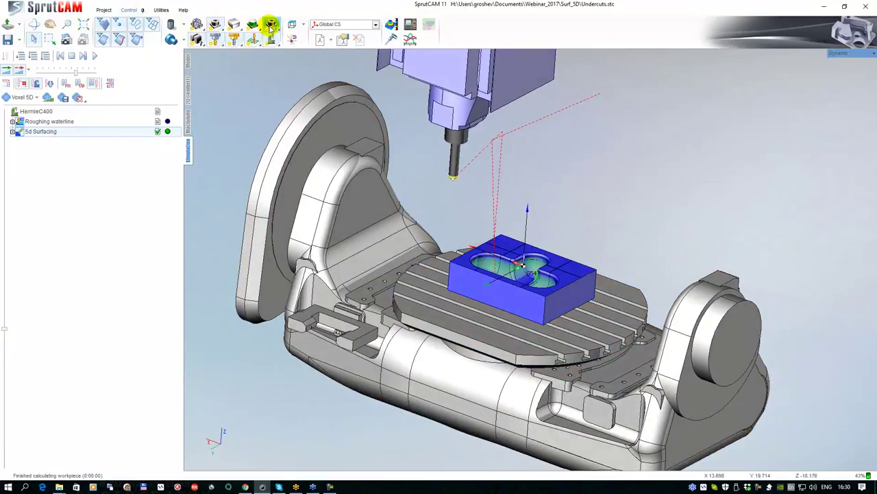
middle_drag(392, 191, 400, 216)
scroll(382, 217, down, 1)
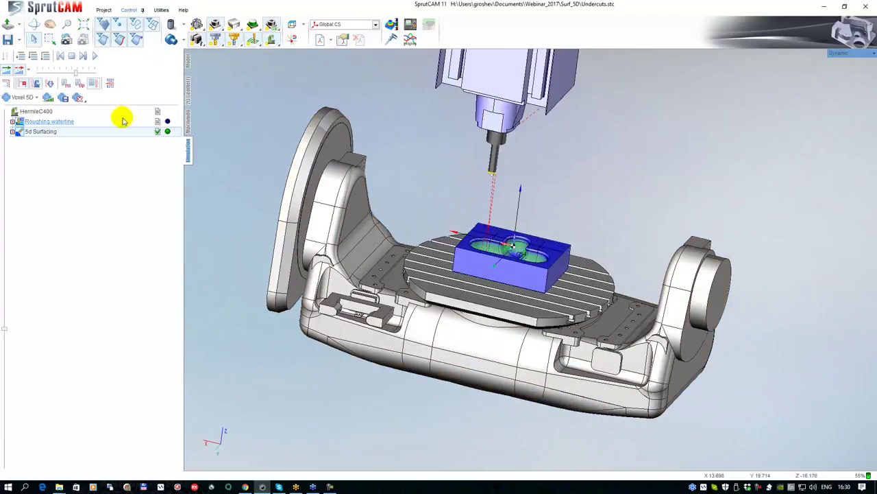
click(187, 122)
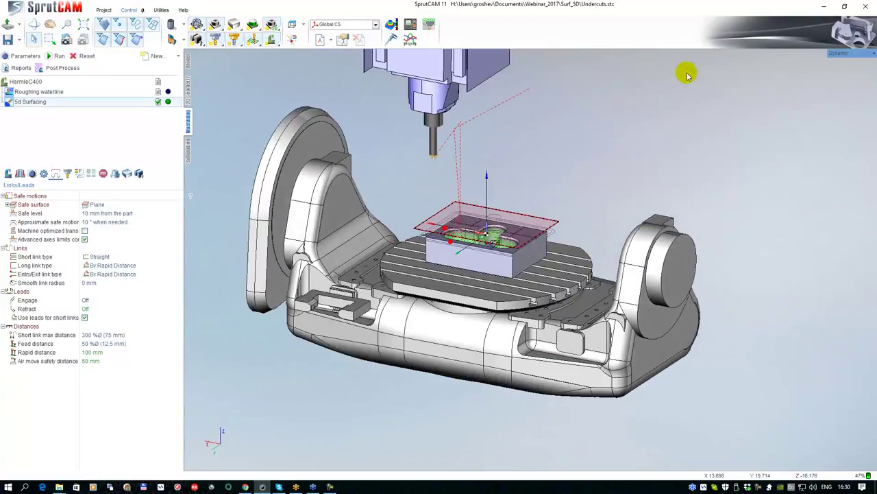
Close the program without saving Undercuts.stc, restart it and reopen Undercuts.stc from the recent projects.
click(865, 6)
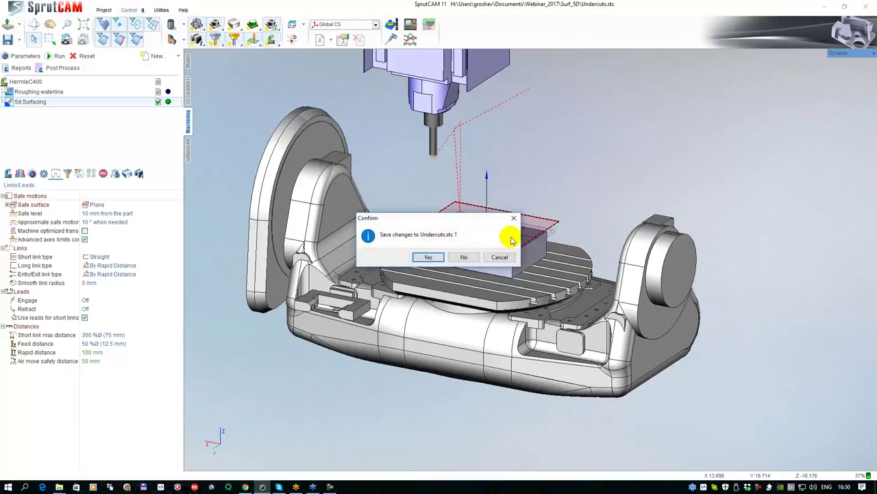
click(464, 258)
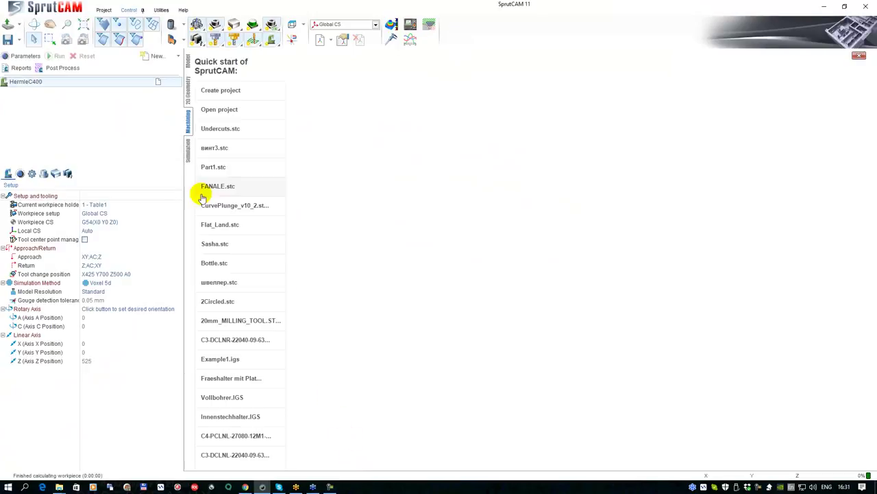
click(228, 128)
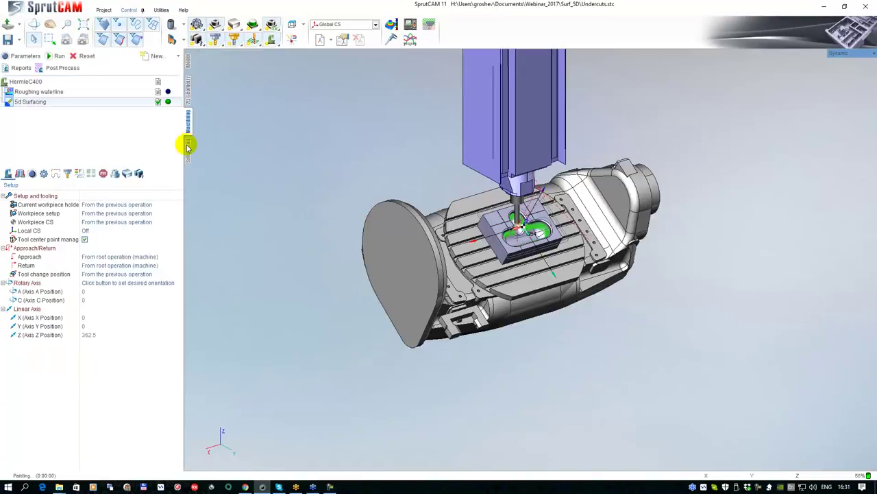
Switch to simulation, hide the machine and bring the workpiece into close view.
click(189, 151)
scroll(483, 235, up, 2)
scroll(484, 238, down, 3)
middle_drag(457, 200, 346, 240)
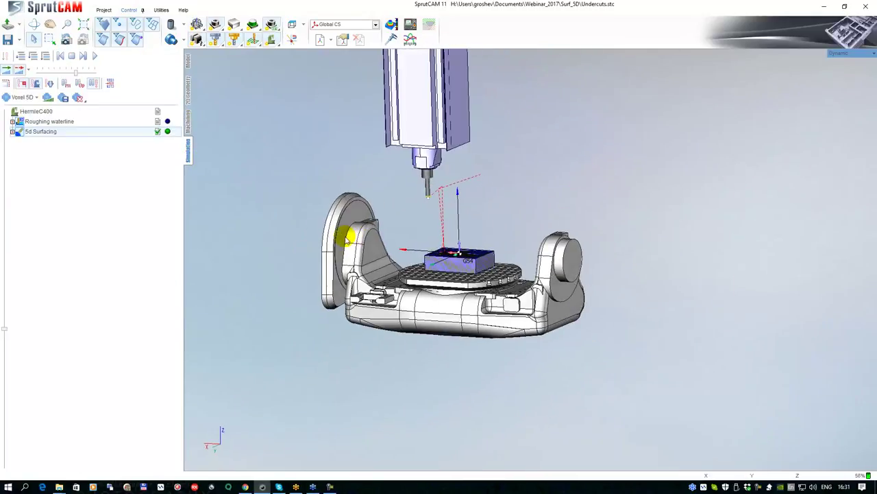
click(271, 41)
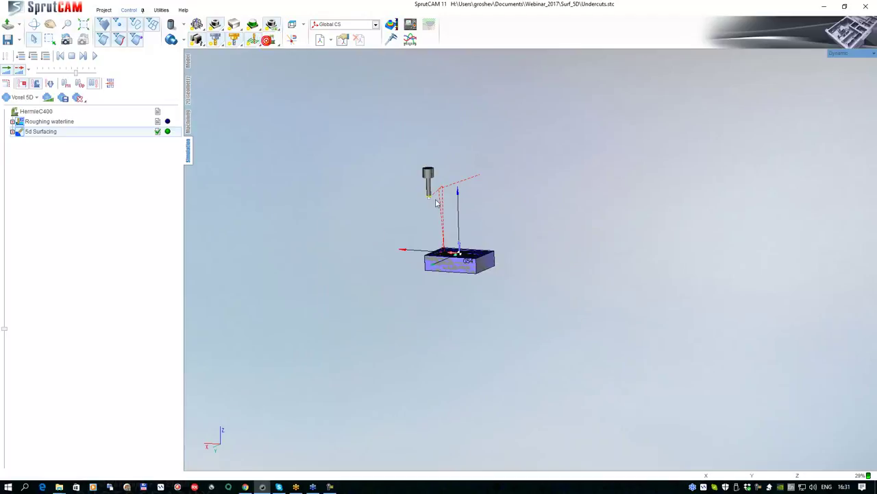
scroll(439, 253, up, 5)
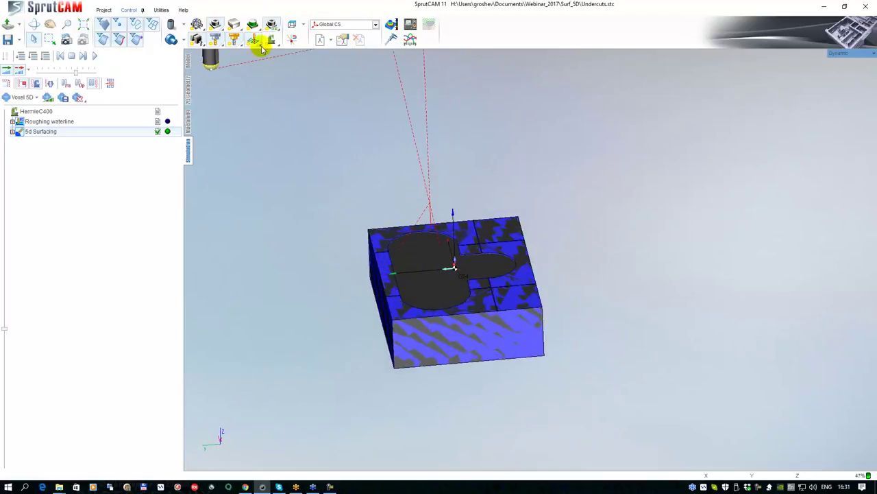
Show the part model, select the curved pocket face with the undercut and examine it from the side and above.
click(187, 123)
click(188, 62)
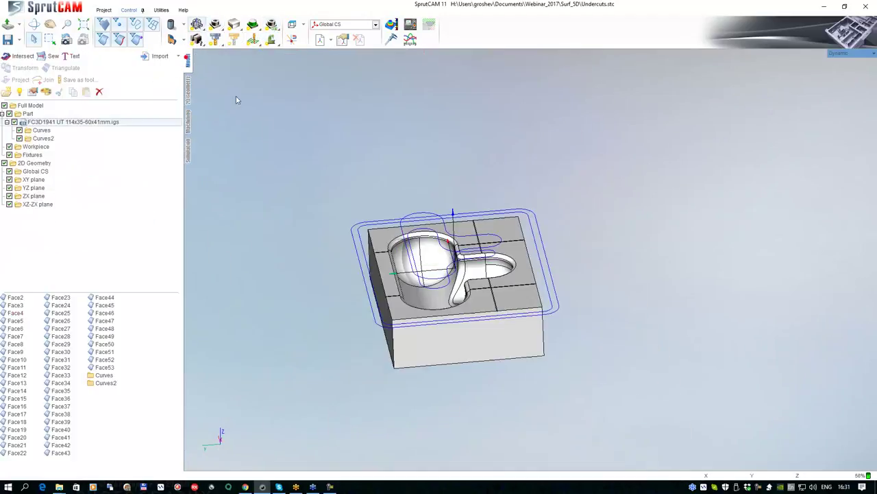
scroll(429, 269, up, 3)
scroll(428, 268, up, 1)
middle_drag(428, 268, 402, 243)
right_drag(401, 243, 456, 226)
scroll(388, 184, up, 4)
scroll(388, 192, down, 1)
click(382, 205)
mouse_move(388, 215)
right_down()
mouse_move(421, 270)
mouse_move(393, 197)
mouse_move(398, 218)
right_up()
middle_drag(434, 299, 369, 240)
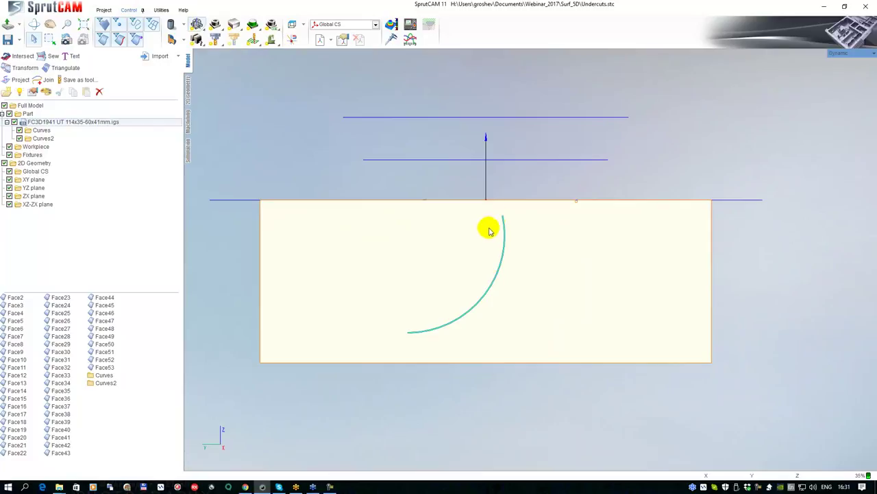
right_drag(465, 251, 444, 349)
scroll(418, 322, up, 2)
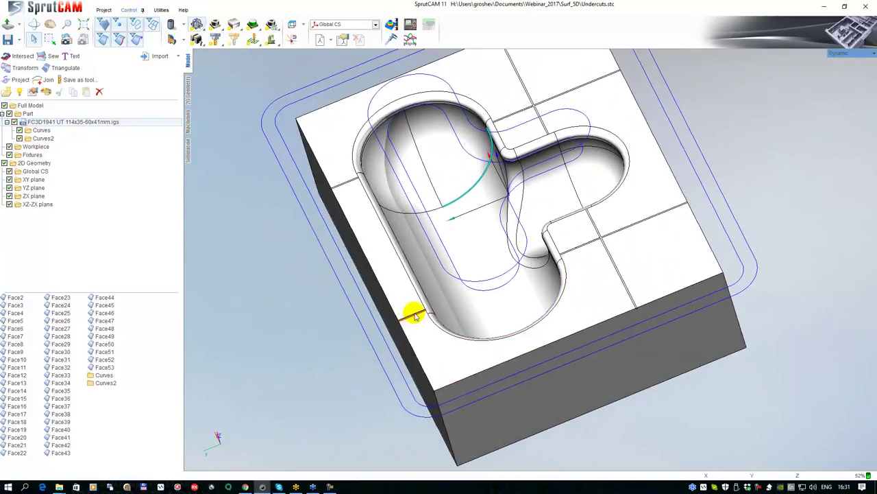
Select the Roughing waterline operation, run its machining simulation and adjust the movement speed.
click(189, 130)
click(39, 92)
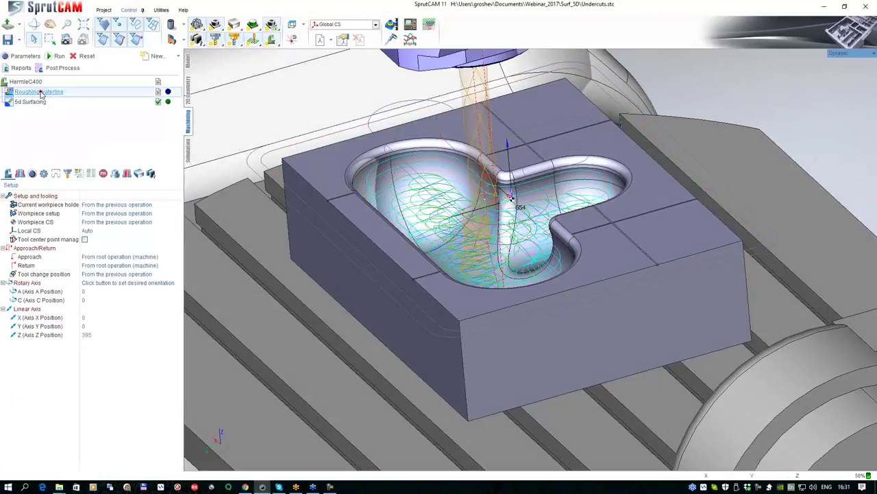
right_drag(379, 198, 218, 152)
click(189, 152)
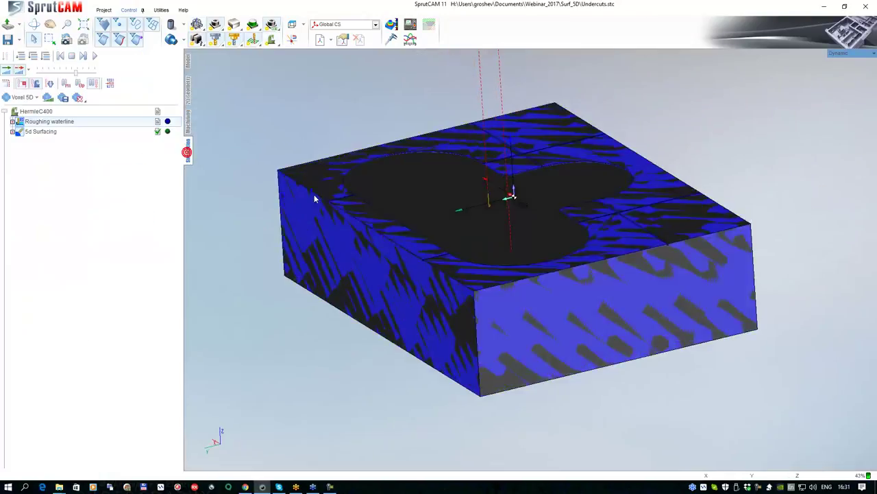
middle_drag(291, 189, 319, 240)
scroll(320, 240, down, 5)
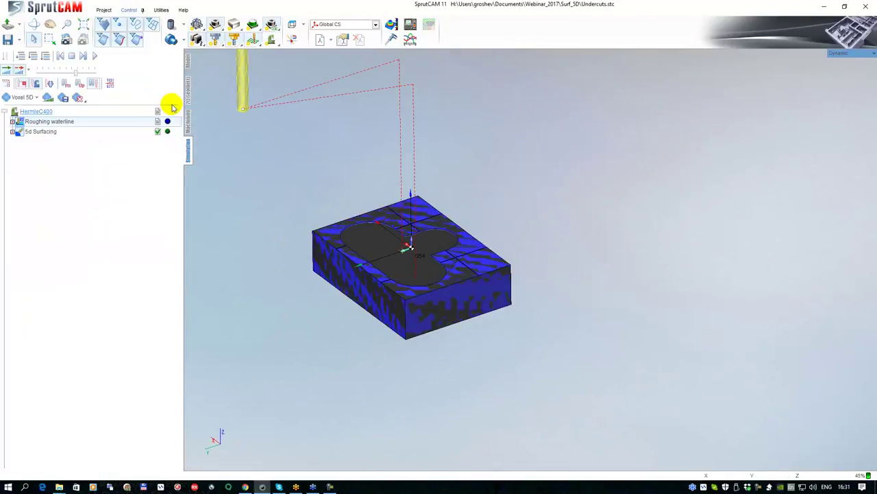
click(82, 74)
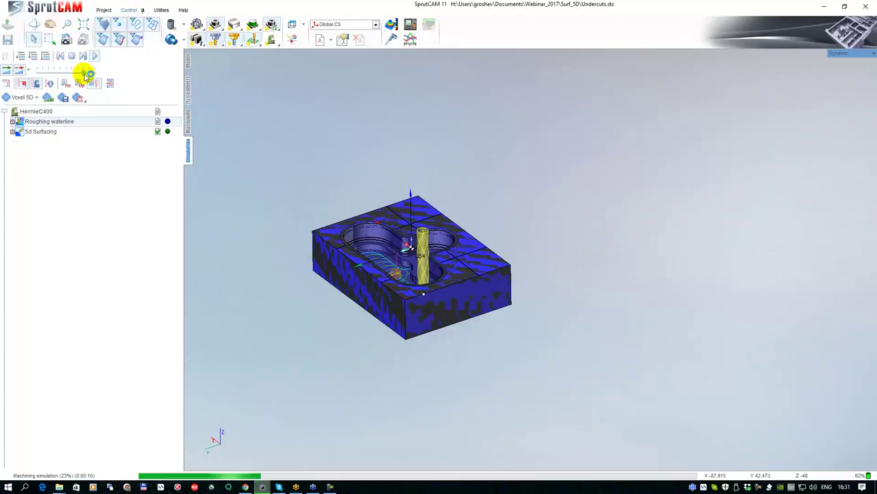
drag(80, 74, 90, 75)
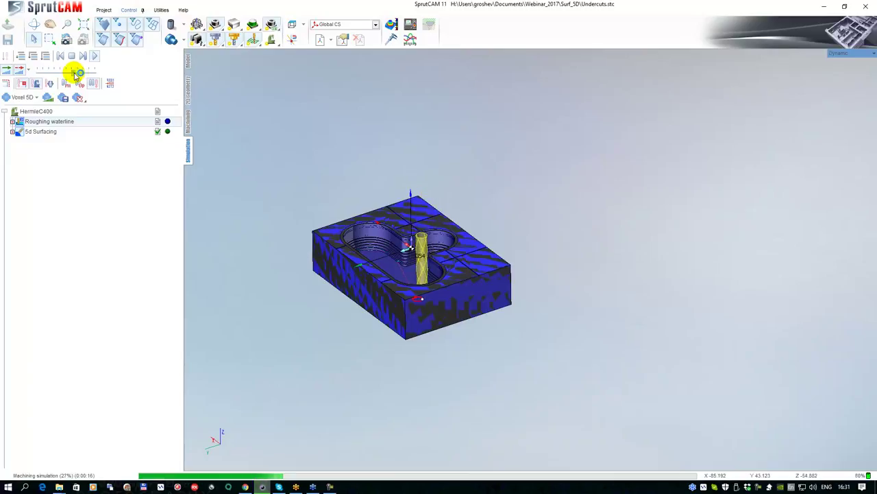
Watch the waterline roughing of the pocket closely while varying the simulation speed.
scroll(387, 279, up, 4)
middle_drag(391, 271, 395, 297)
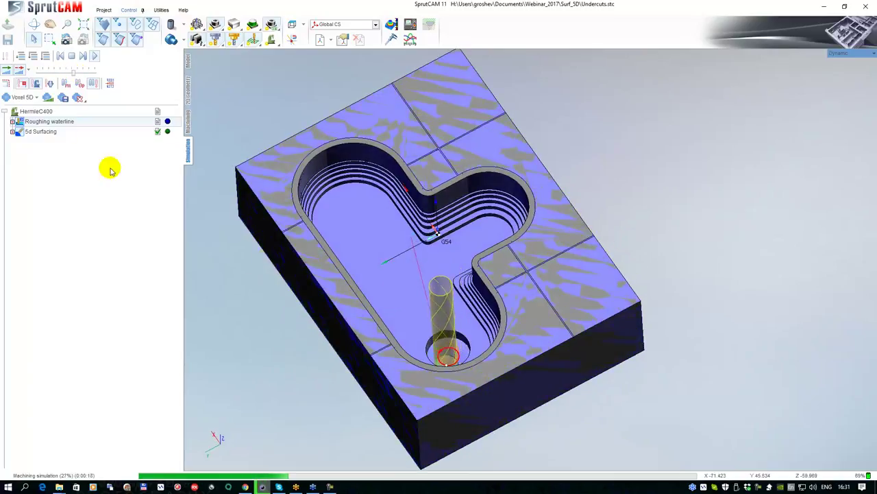
drag(74, 73, 81, 74)
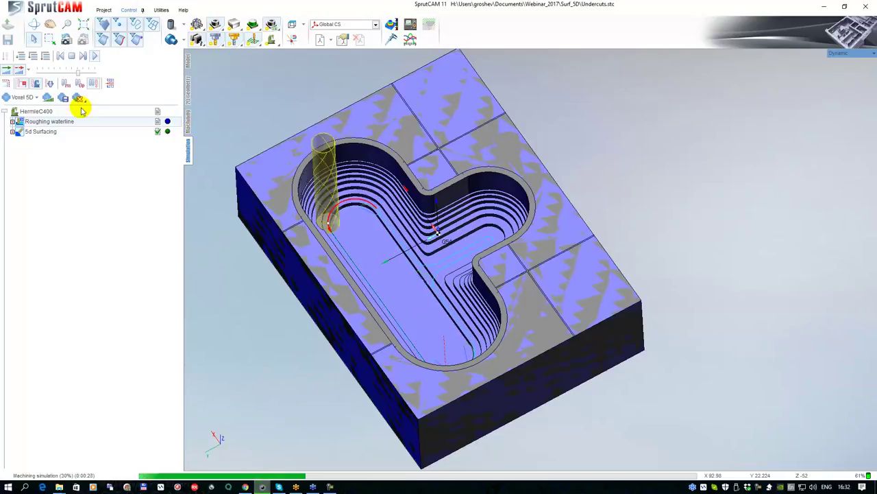
drag(78, 72, 67, 72)
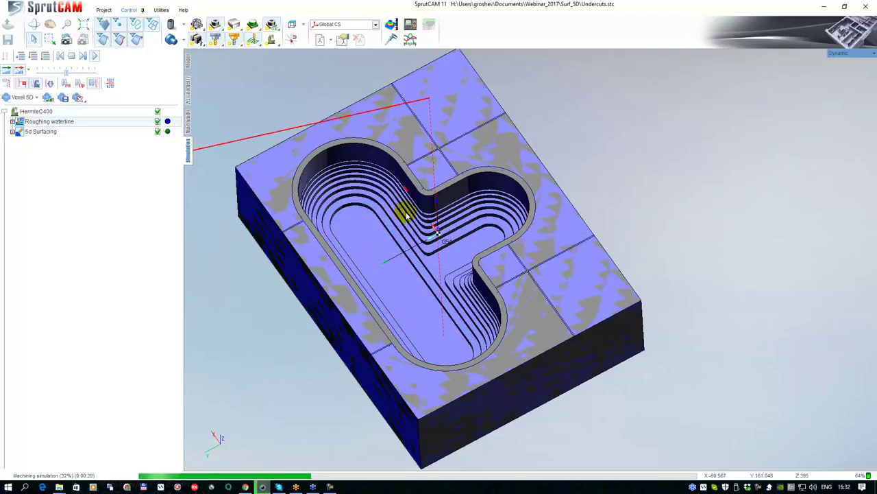
Follow the simulation of the 5d Surfacing operation with the tilted tool around the pocket's upper walls.
scroll(442, 201, down, 5)
middle_drag(443, 201, 403, 247)
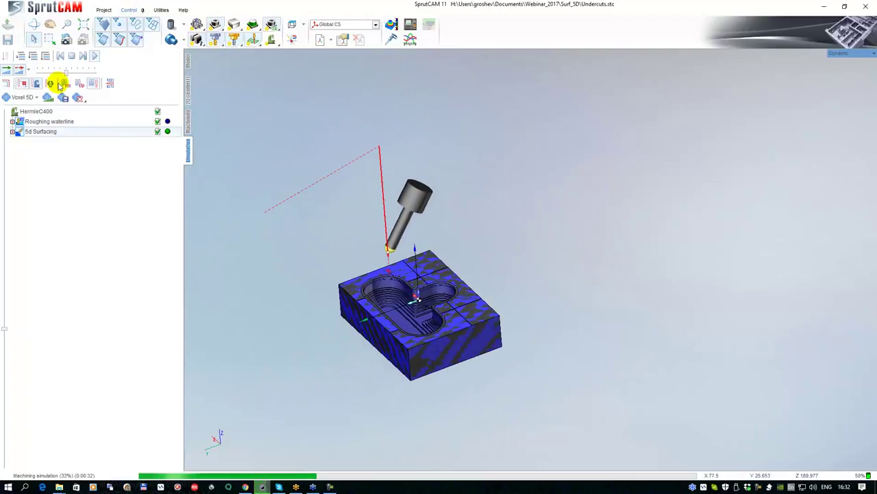
scroll(386, 293, up, 5)
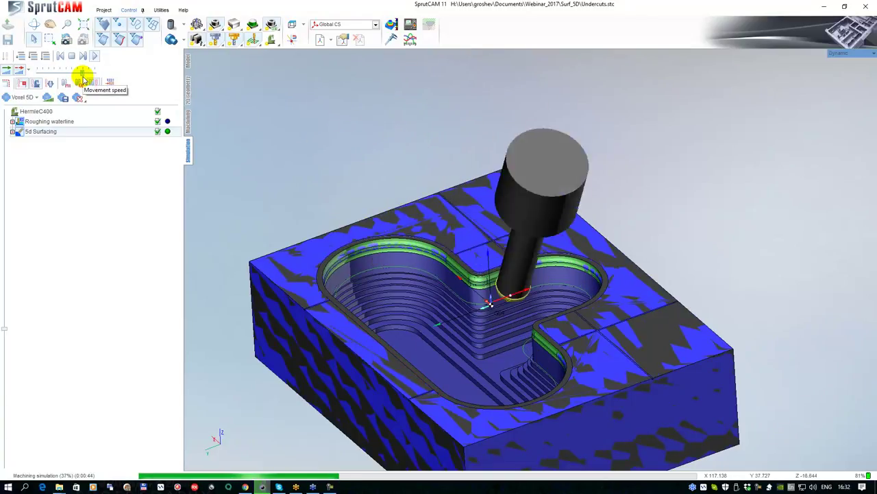
scroll(364, 190, down, 3)
middle_drag(376, 201, 394, 223)
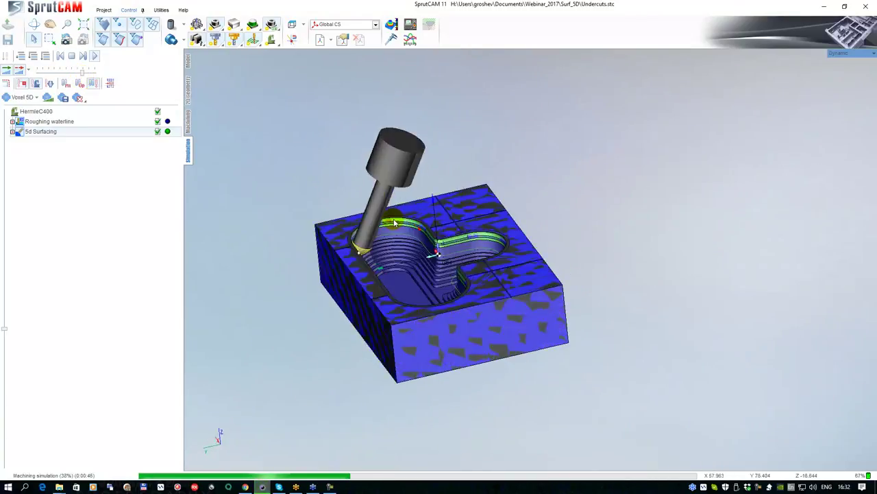
Show the machine in the running simulation, slow the movement speed and hide the part to watch the tool cut the undercuts.
drag(394, 223, 287, 70)
click(269, 40)
mouse_move(452, 291)
middle_down()
mouse_move(318, 89)
mouse_move(460, 306)
middle_up()
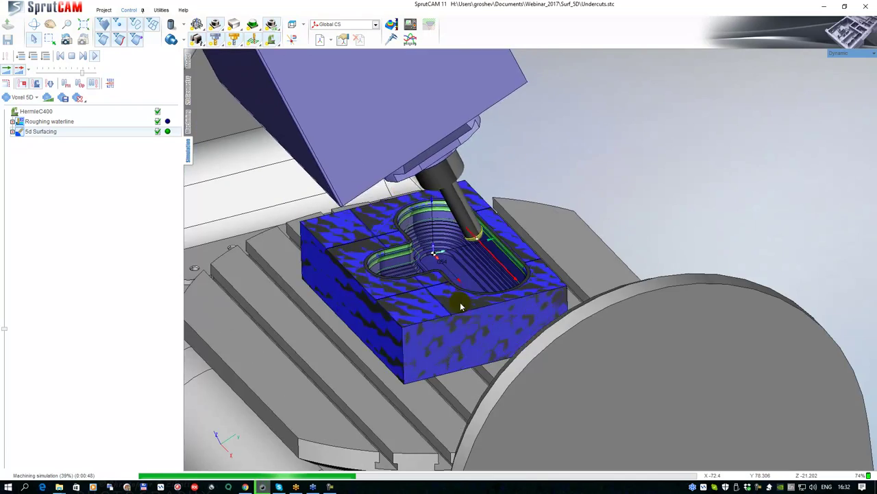
scroll(511, 229, down, 3)
middle_drag(510, 227, 473, 197)
drag(472, 198, 444, 194)
drag(82, 72, 73, 72)
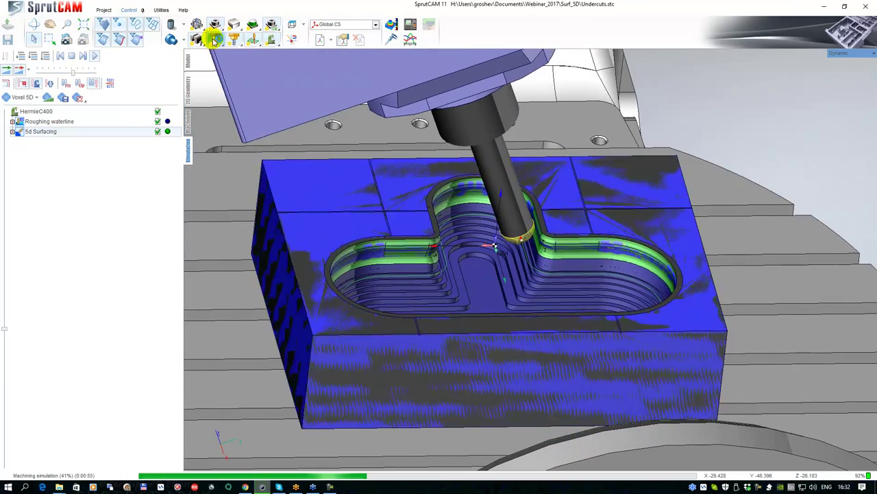
click(213, 24)
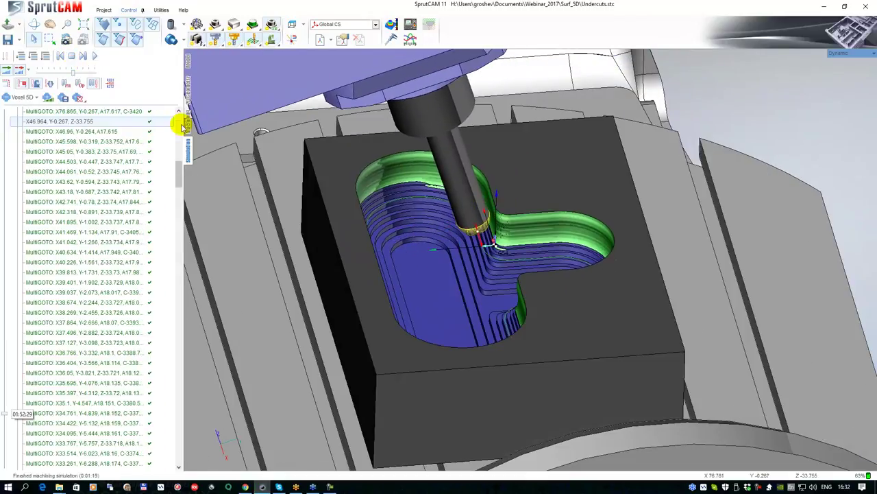
Return to the machining setup and view the tool parameters of the 5d Surfacing operation.
click(189, 129)
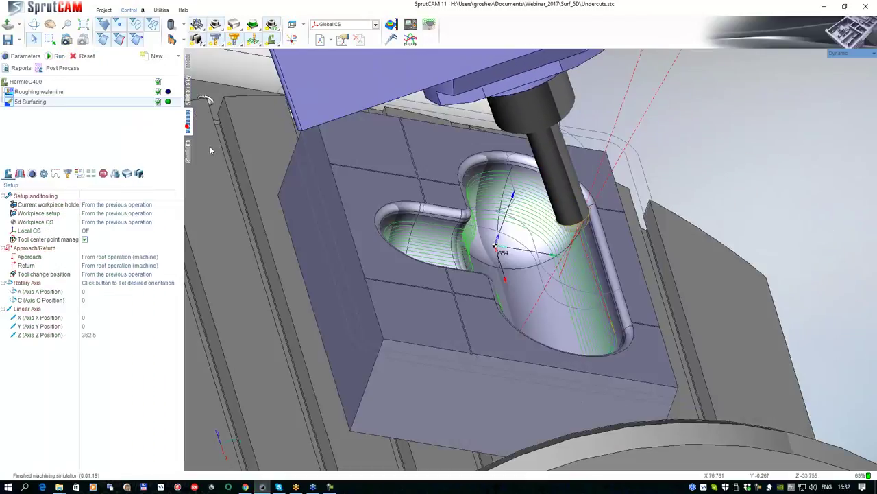
click(67, 174)
click(88, 223)
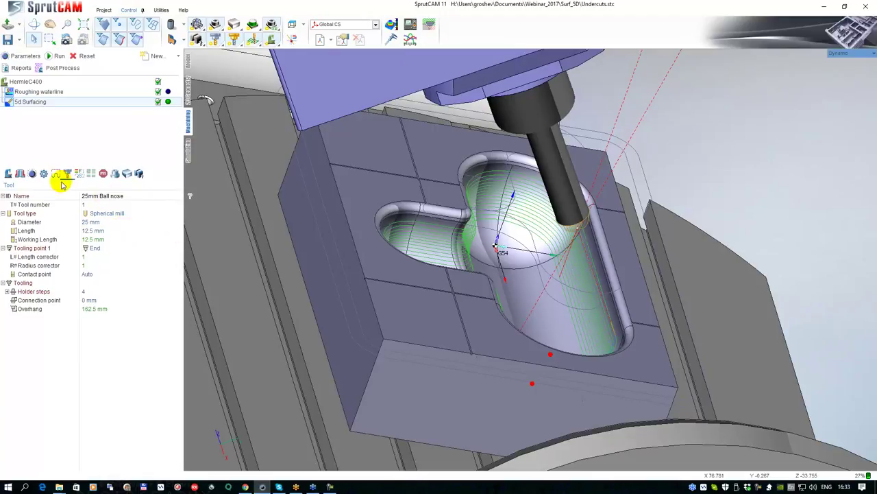
Delete the existing 5d Surfacing operation and confirm the removal, keeping the waterline roughing.
click(40, 91)
click(36, 102)
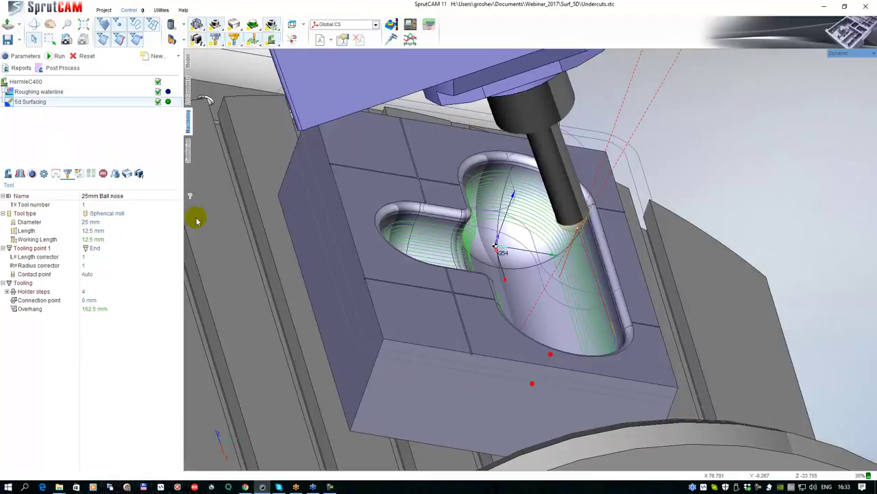
key(Delete)
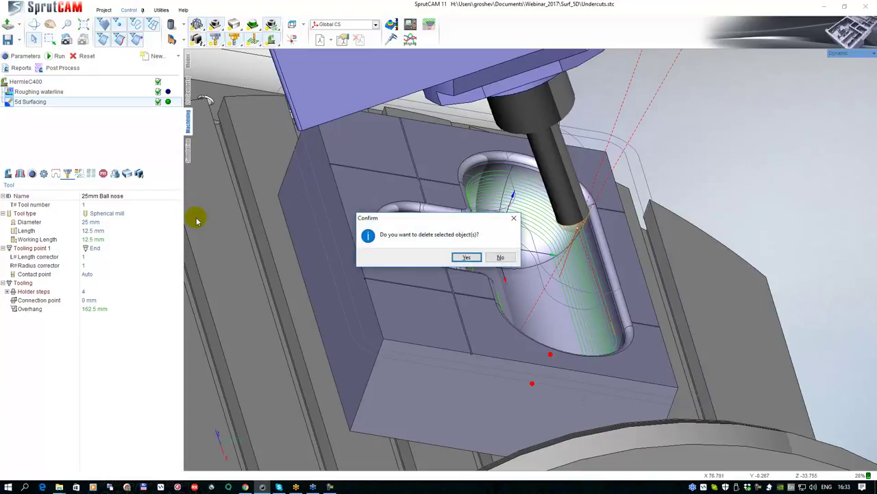
key(Return)
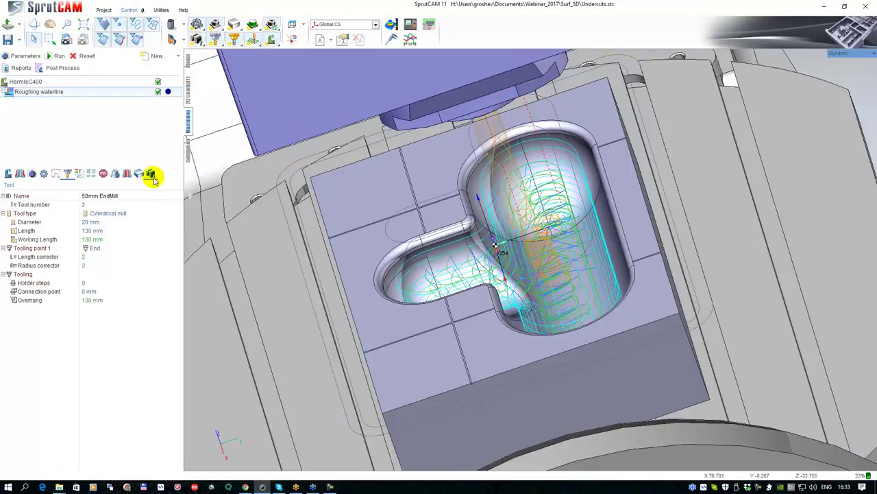
Add a new 5d Surfacing finishing operation after the waterline roughing.
right_drag(257, 204, 476, 256)
scroll(398, 201, down, 3)
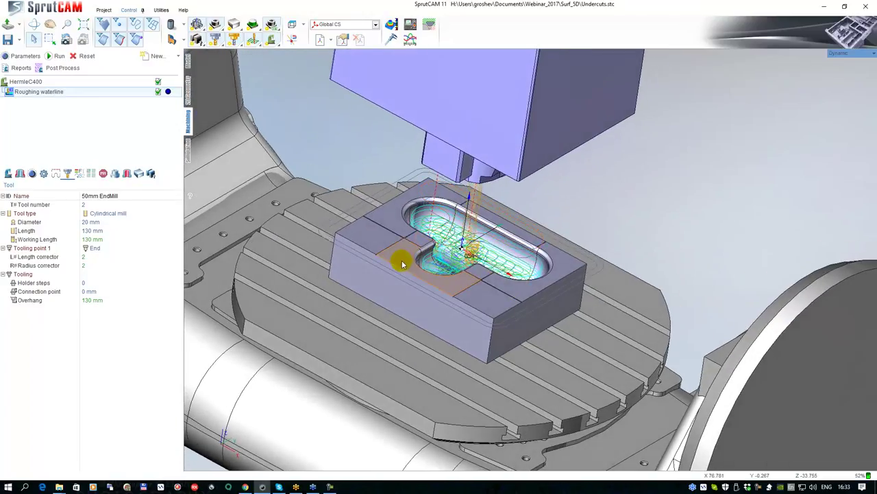
middle_drag(401, 262, 431, 270)
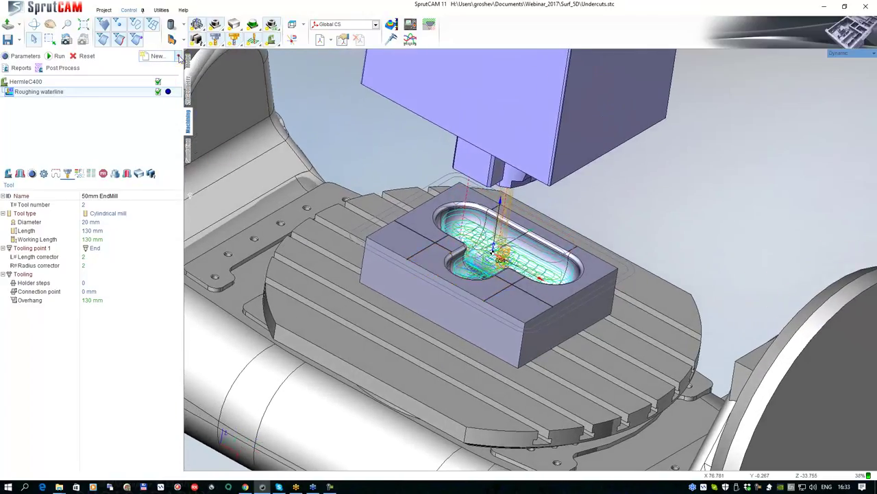
click(178, 56)
mouse_move(177, 82)
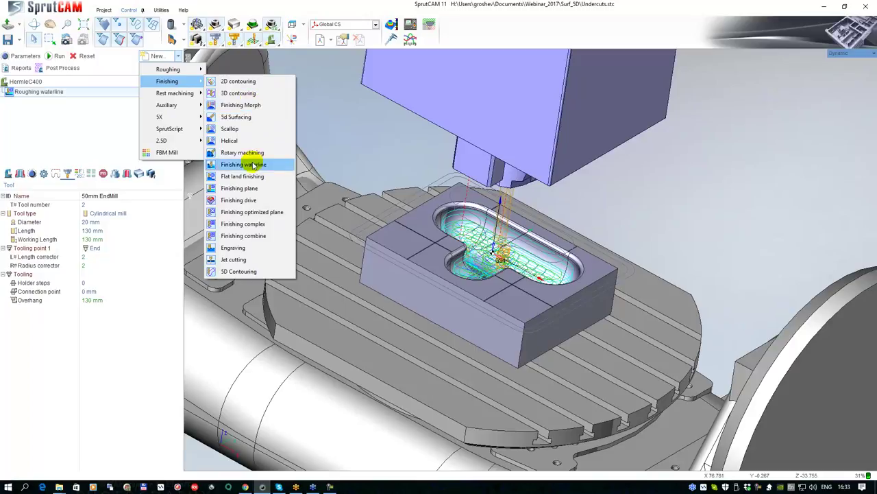
click(236, 119)
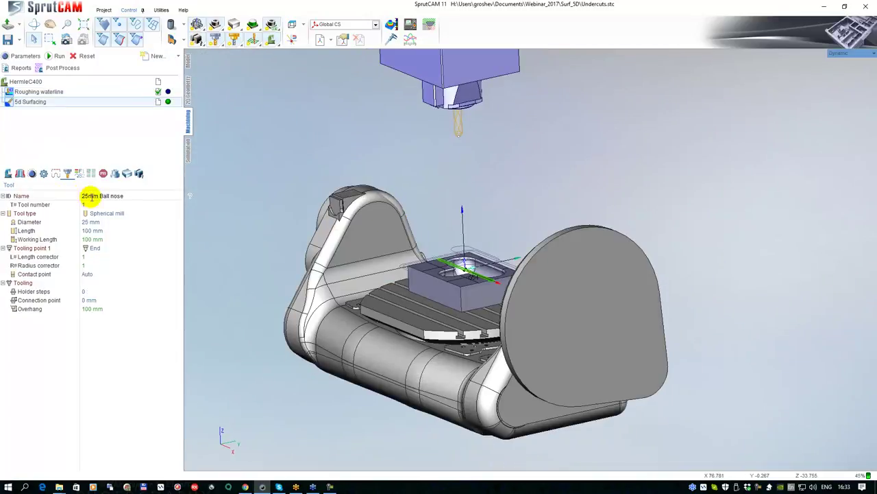
Open the new operation's job assignment, pick a first pocket face and hide the machine to expose the part.
scroll(411, 263, up, 5)
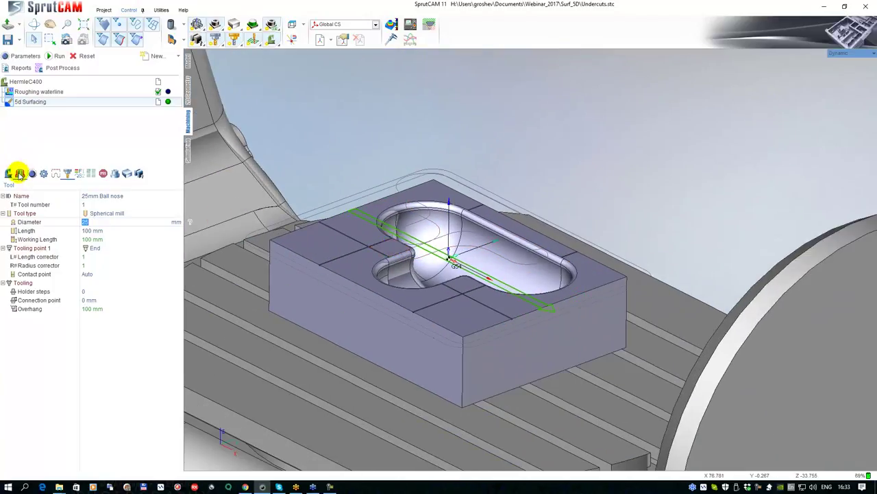
click(8, 173)
click(434, 231)
scroll(438, 233, down, 5)
middle_drag(450, 237, 401, 275)
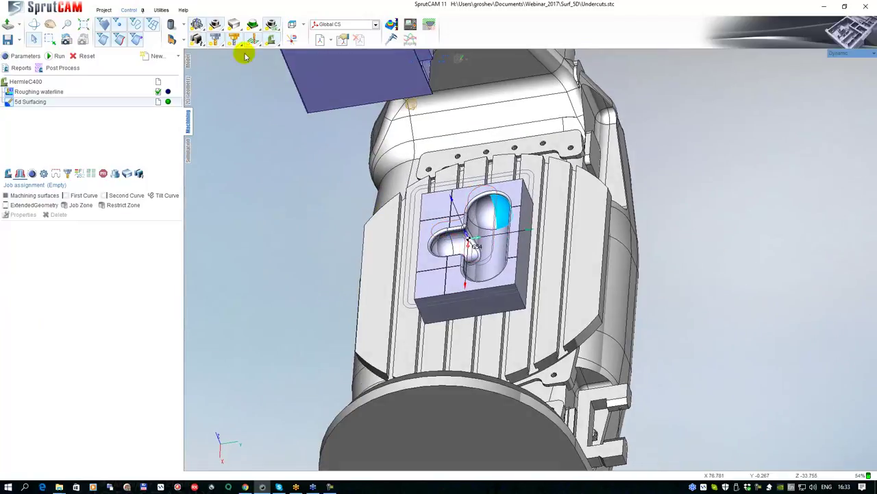
click(272, 40)
middle_drag(473, 247, 471, 223)
scroll(471, 223, up, 5)
Add the floor and wall faces of both pocket lobes to the face selection.
click(478, 224)
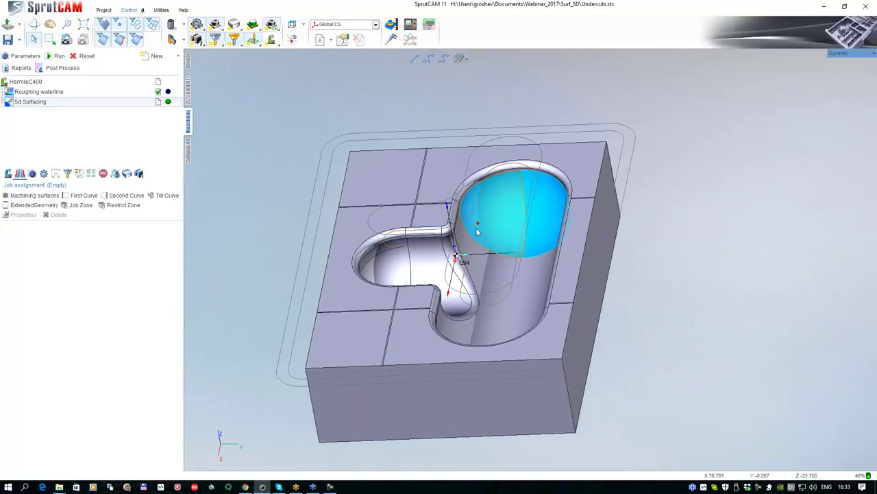
click(499, 279)
click(455, 274)
scroll(452, 262, up, 5)
click(452, 264)
click(309, 243)
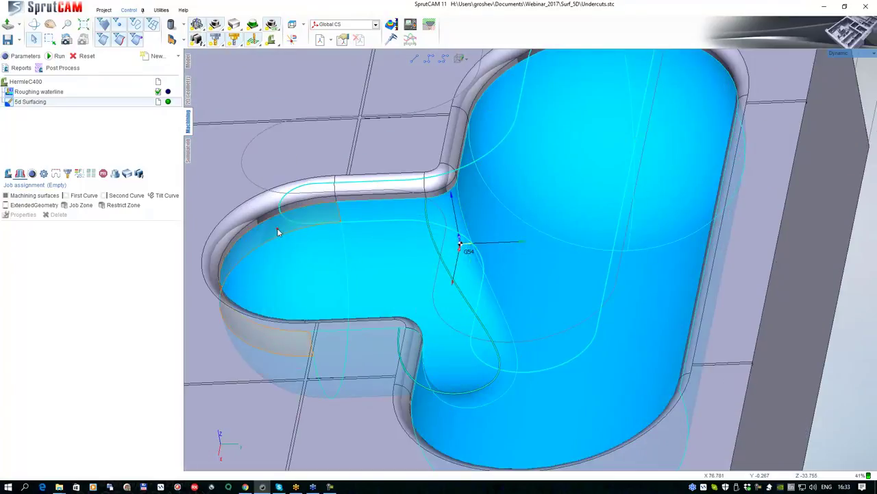
click(278, 232)
scroll(277, 233, down, 2)
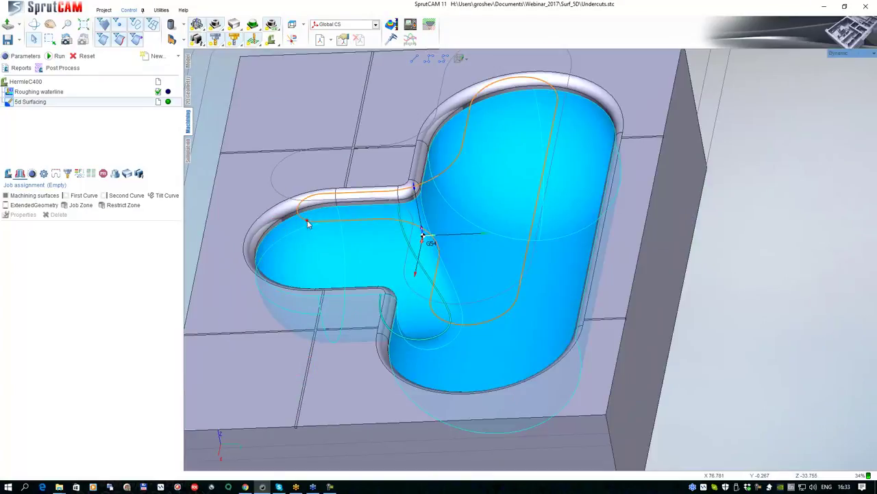
Select the remaining faces at the long lobe's rounded end and assign all nine pocket faces as machining surfaces.
scroll(377, 244, down, 5)
middle_drag(377, 237, 222, 302)
scroll(412, 258, up, 3)
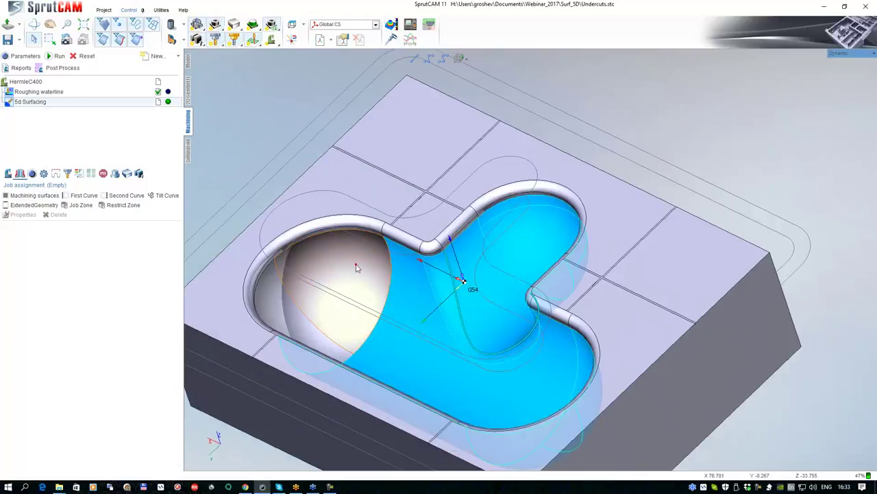
scroll(357, 266, down, 3)
right_drag(356, 266, 293, 300)
scroll(364, 262, up, 4)
click(364, 262)
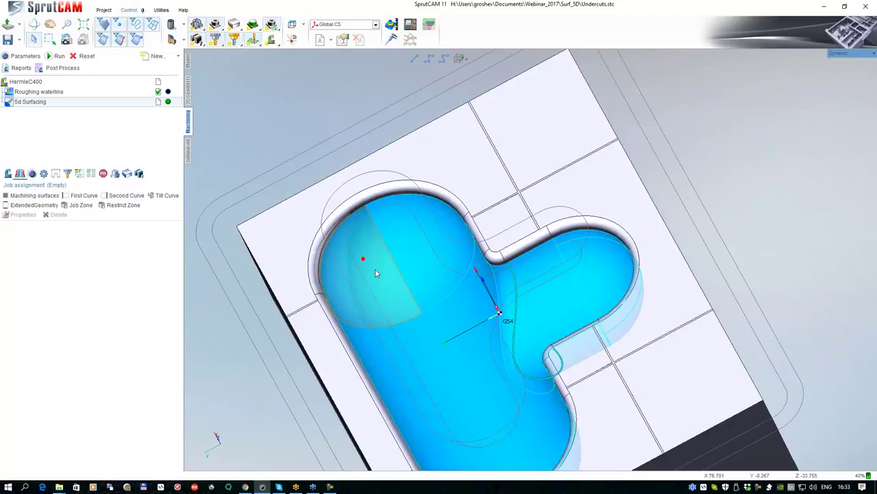
scroll(364, 262, down, 3)
mouse_move(364, 262)
right_down()
mouse_move(423, 196)
mouse_move(513, 290)
mouse_move(509, 359)
mouse_move(474, 299)
mouse_move(510, 309)
right_up()
click(139, 229)
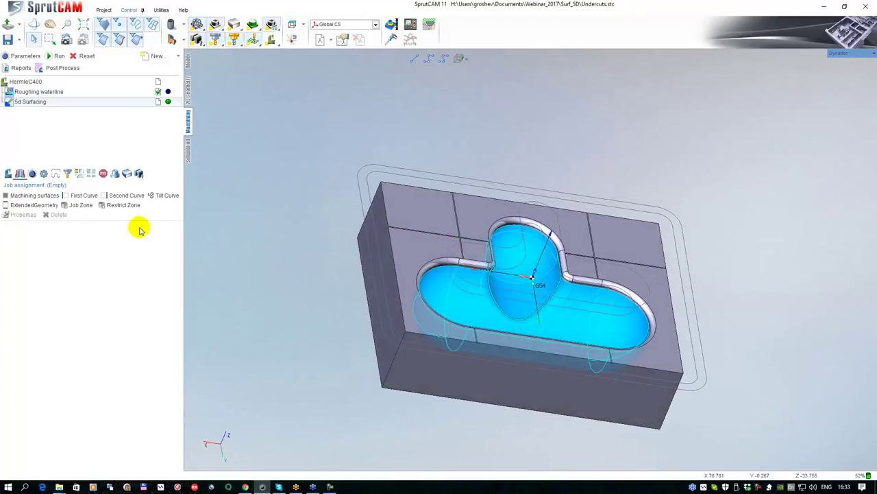
click(41, 199)
right_drag(370, 302, 367, 276)
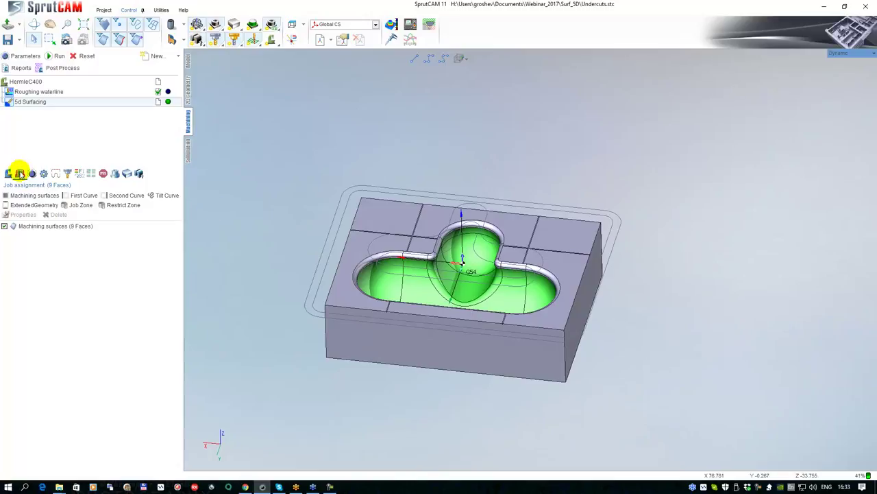
Open the strategy parameters and rotate the vertical pass plane to an XY angle of -90°.
click(32, 175)
right_drag(259, 254, 282, 260)
drag(348, 250, 479, 231)
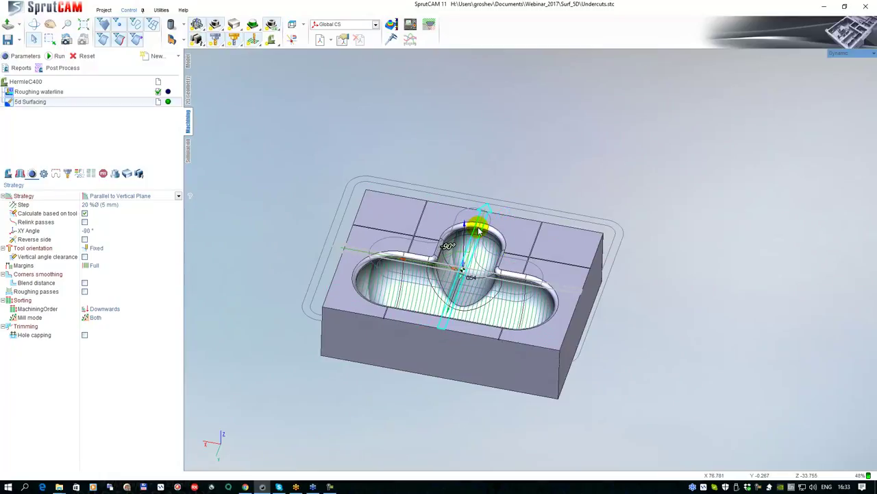
Set the strategy to Parallel to Horizontal plane and calculate the toolpath with the fixed tool orientation.
click(112, 197)
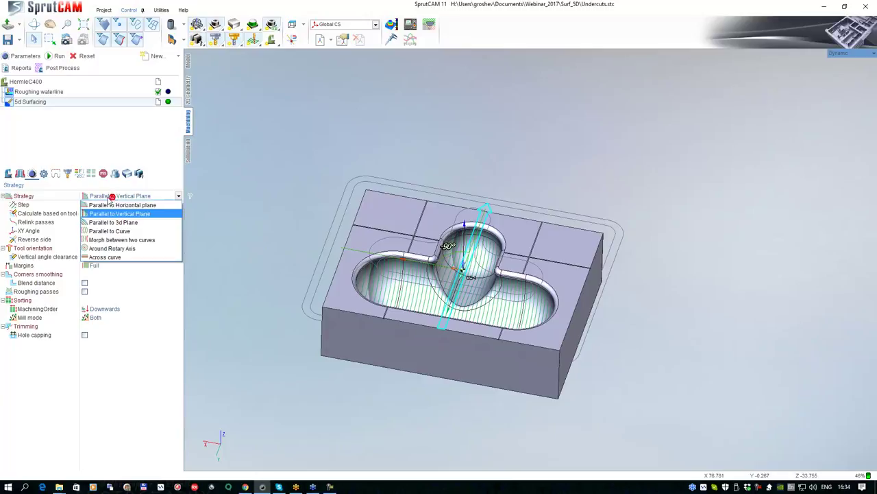
click(188, 198)
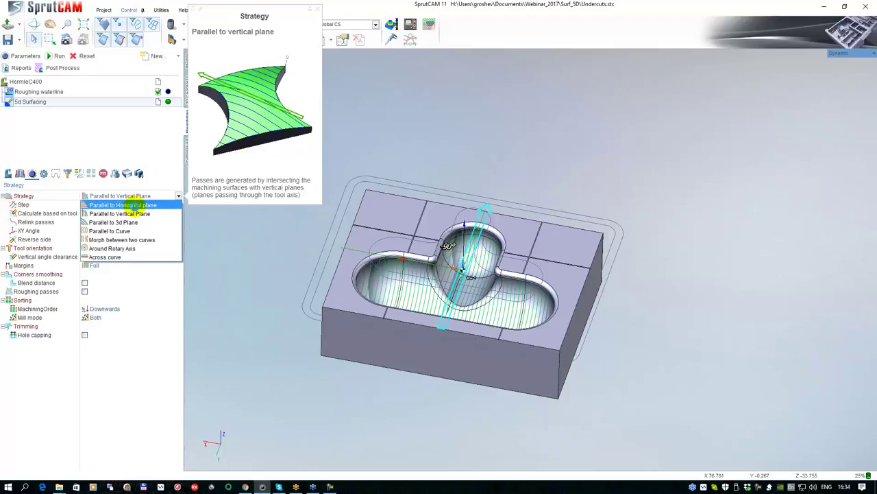
click(121, 205)
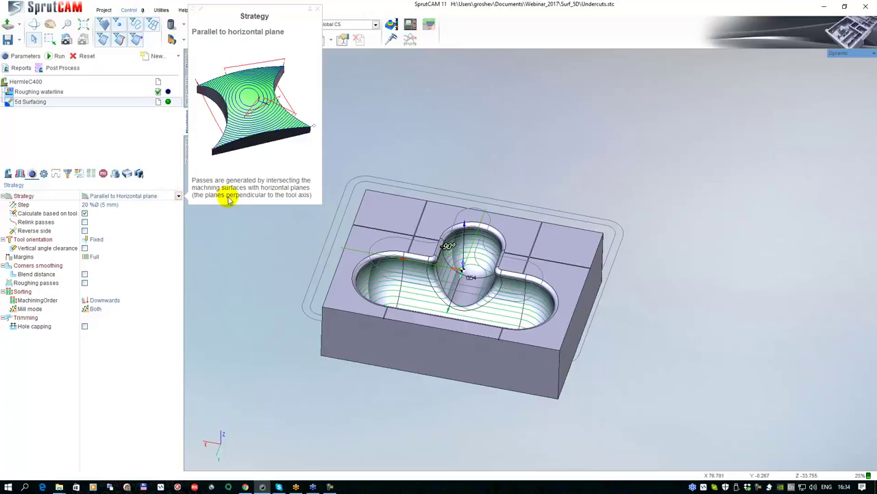
right_drag(310, 262, 293, 245)
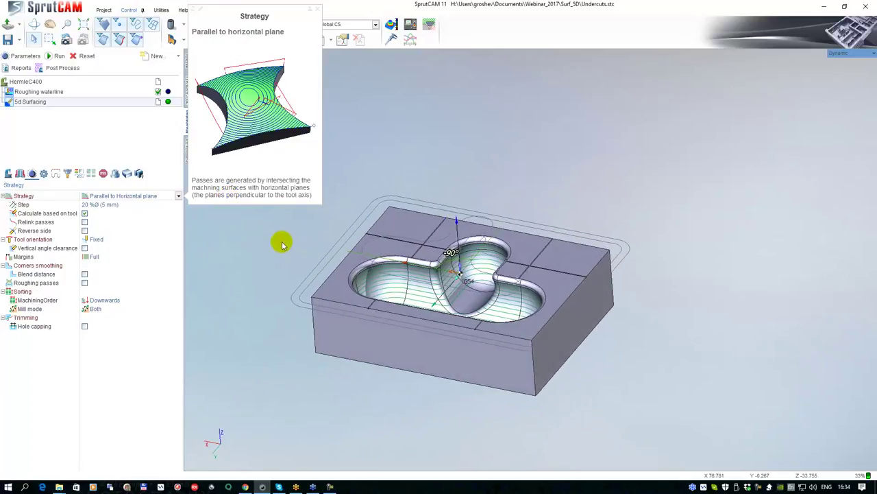
click(58, 56)
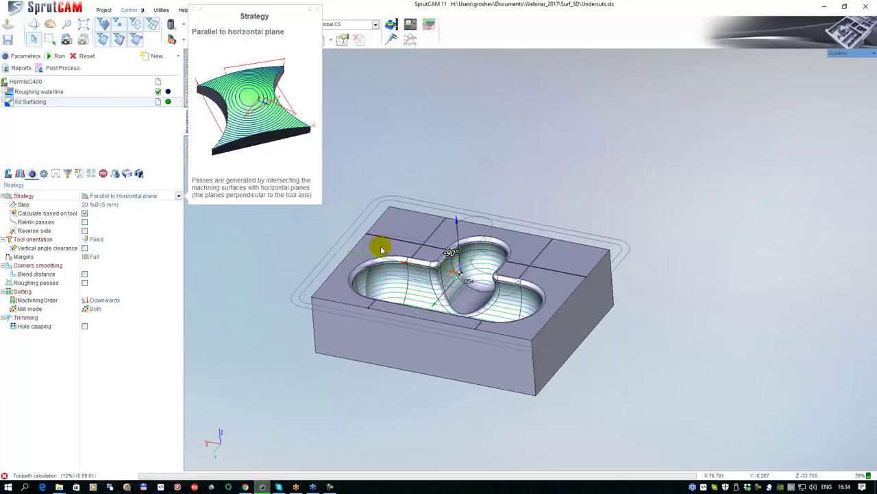
middle_drag(414, 288, 406, 298)
mouse_move(405, 304)
middle_down()
mouse_move(419, 299)
mouse_move(413, 303)
middle_up()
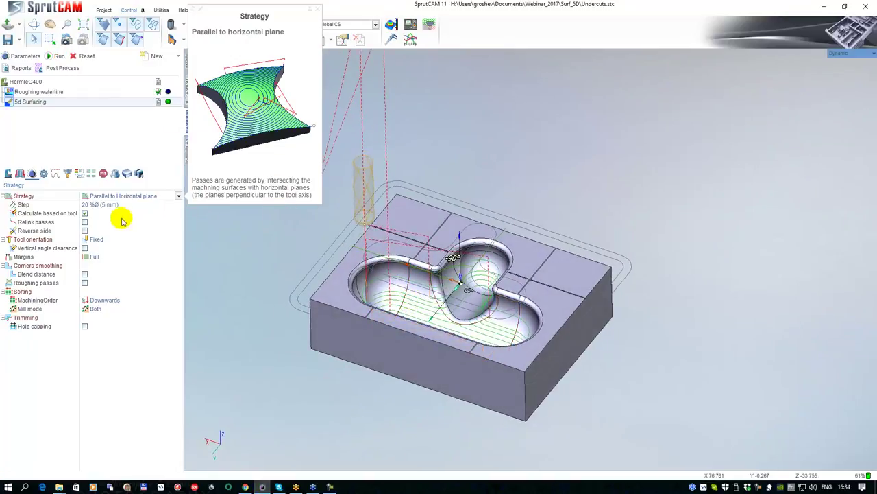
Set the tool orientation to Through curve and close its help illustration.
click(177, 239)
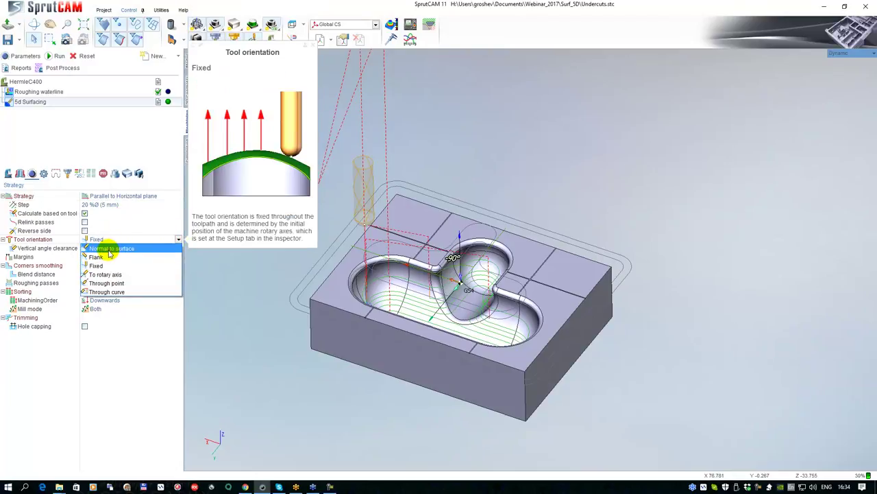
click(113, 292)
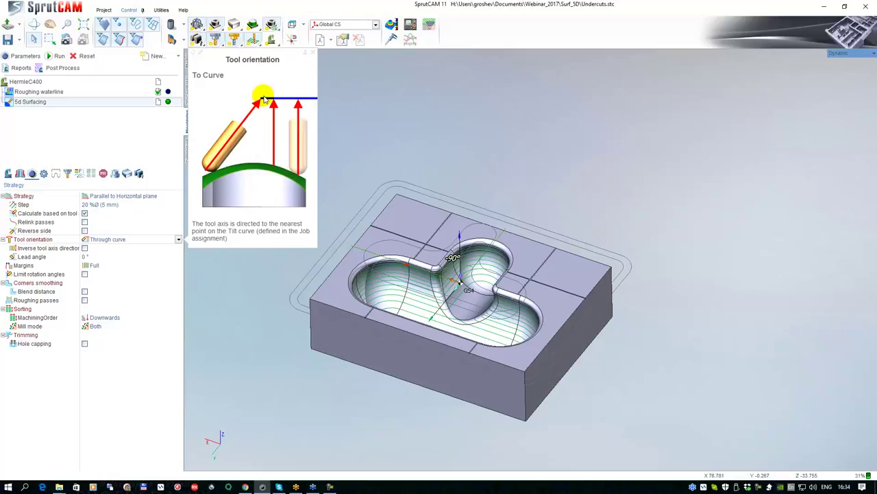
click(312, 54)
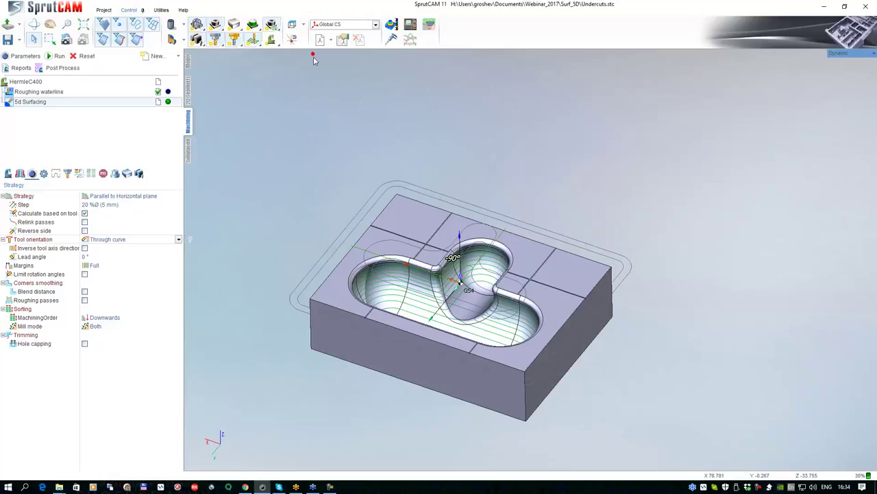
Assign the closed curve above the pocket as the operation's tilt curve.
click(21, 175)
scroll(382, 240, up, 4)
right_drag(382, 240, 371, 201)
click(377, 234)
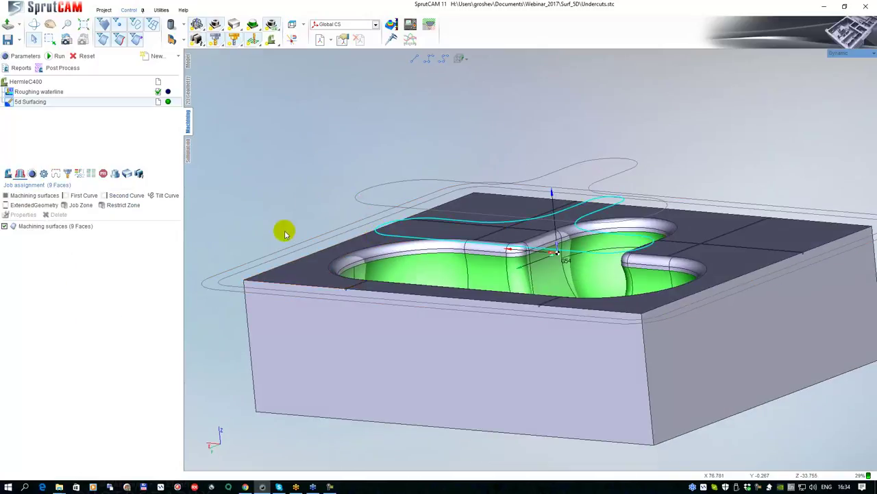
middle_drag(308, 200, 346, 215)
right_drag(345, 215, 353, 224)
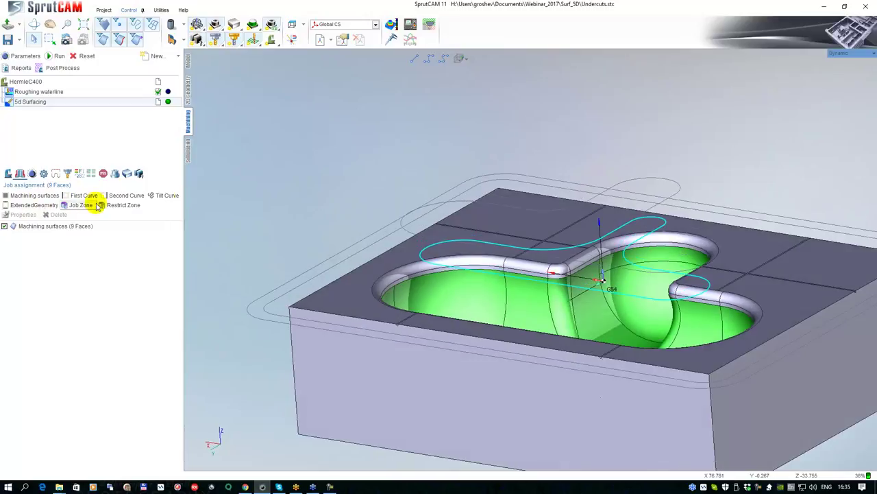
click(162, 197)
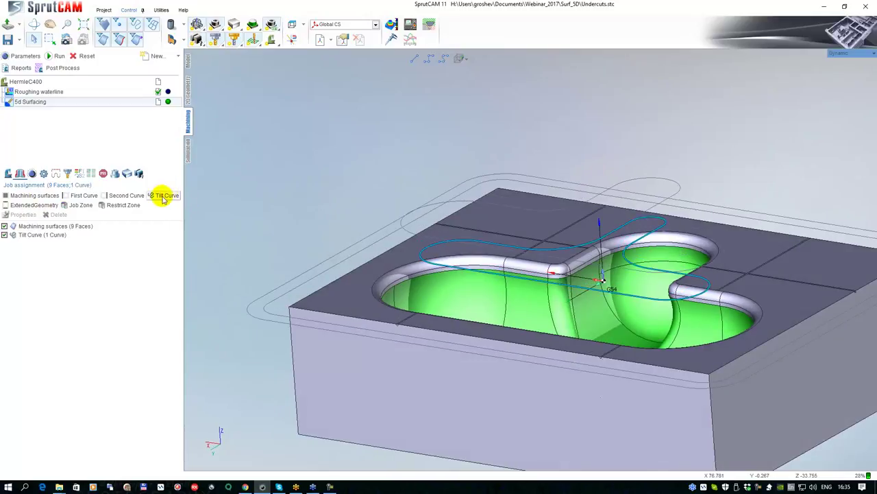
Return to the strategy parameters and recalculate the 5d Surfacing toolpath with the tool directed through the tilt curve.
click(31, 173)
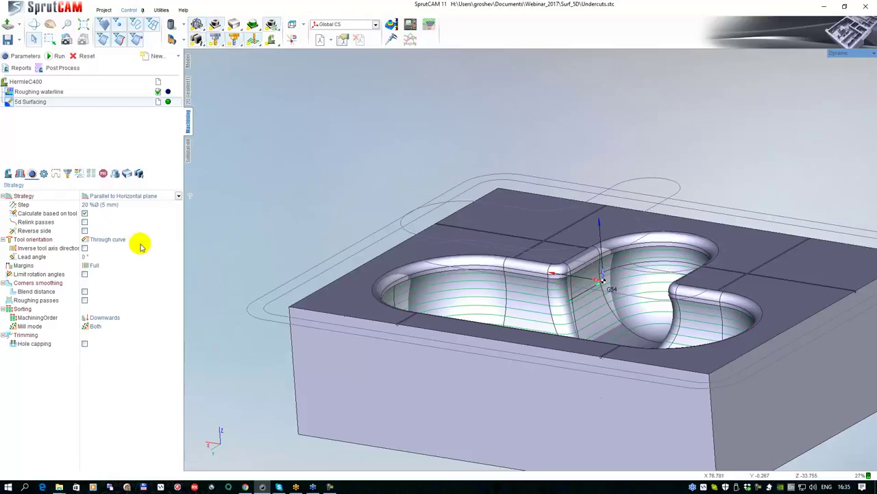
scroll(277, 274, down, 3)
mouse_move(274, 236)
middle_down()
mouse_move(273, 247)
mouse_move(285, 249)
mouse_move(276, 253)
middle_up()
mouse_move(277, 255)
right_down()
mouse_move(282, 274)
mouse_move(280, 256)
right_up()
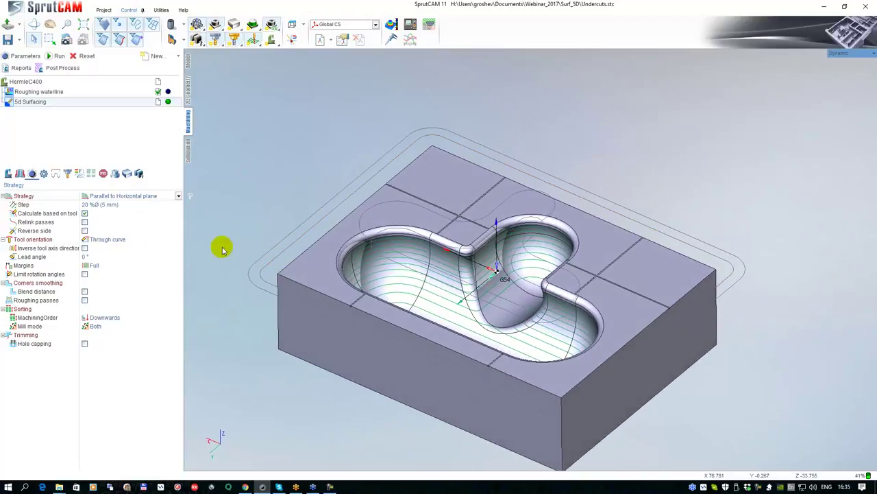
click(57, 56)
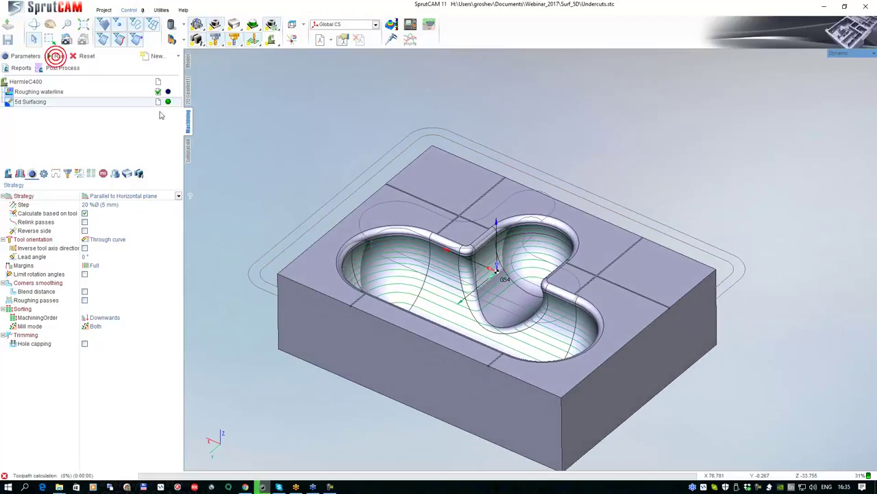
right_drag(384, 210, 367, 200)
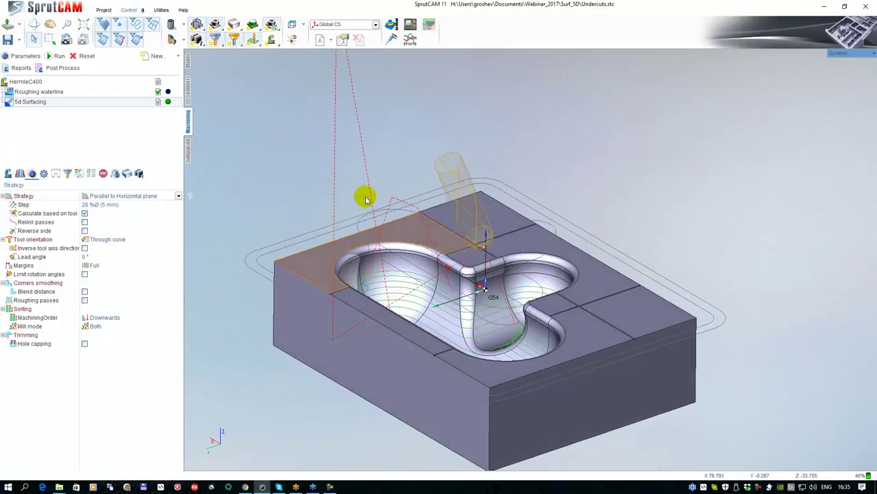
Open the simulation and examine the machined pocket walls closely where the finishing meets the roughing steps.
click(188, 155)
right_drag(291, 209, 331, 236)
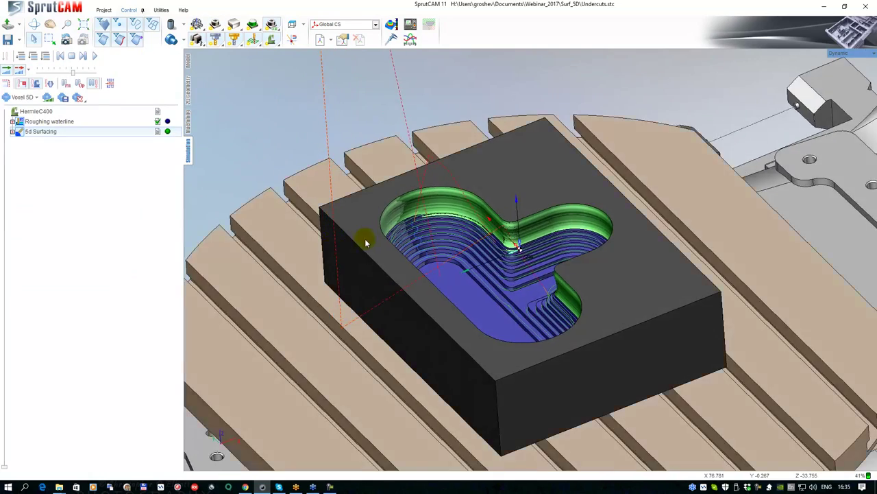
scroll(416, 227, up, 4)
scroll(416, 229, up, 3)
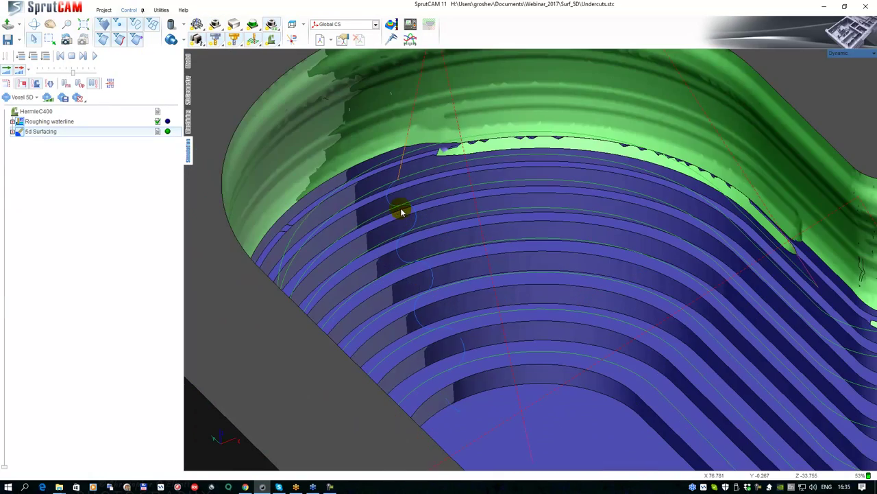
Set the 5d Surfacing mill mode to Climb and recalculate the toolpath.
click(189, 121)
click(104, 239)
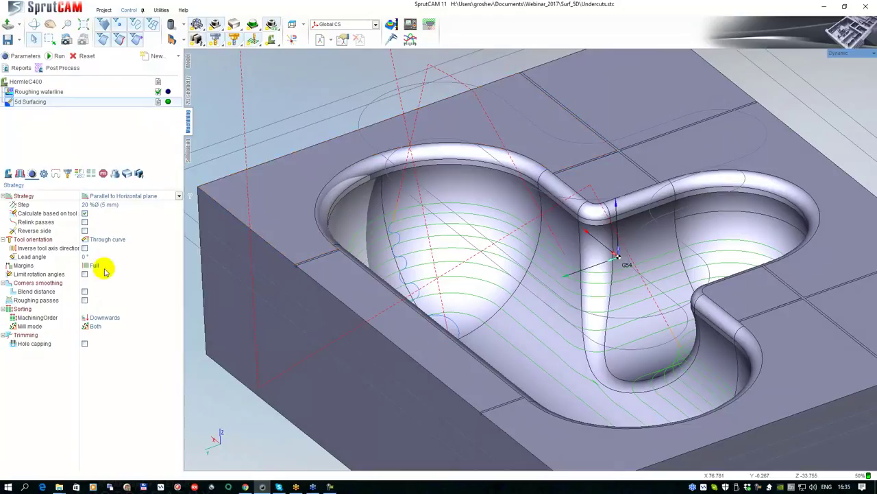
click(105, 327)
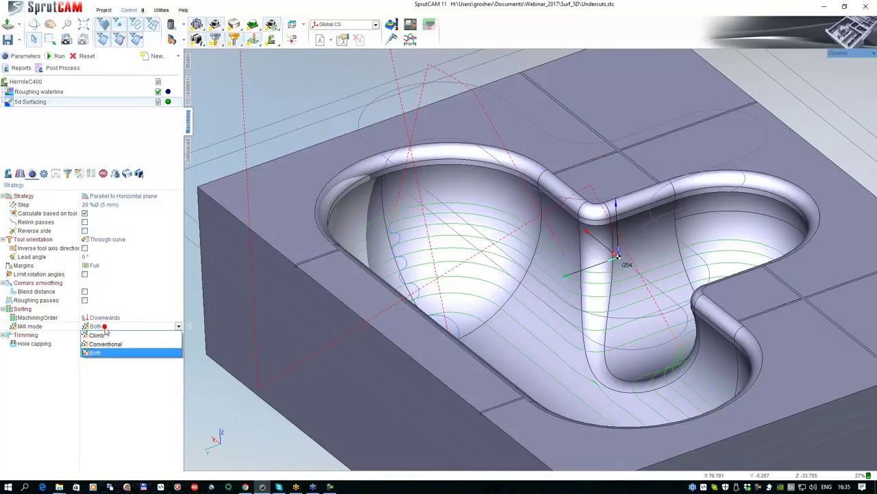
click(99, 340)
click(60, 55)
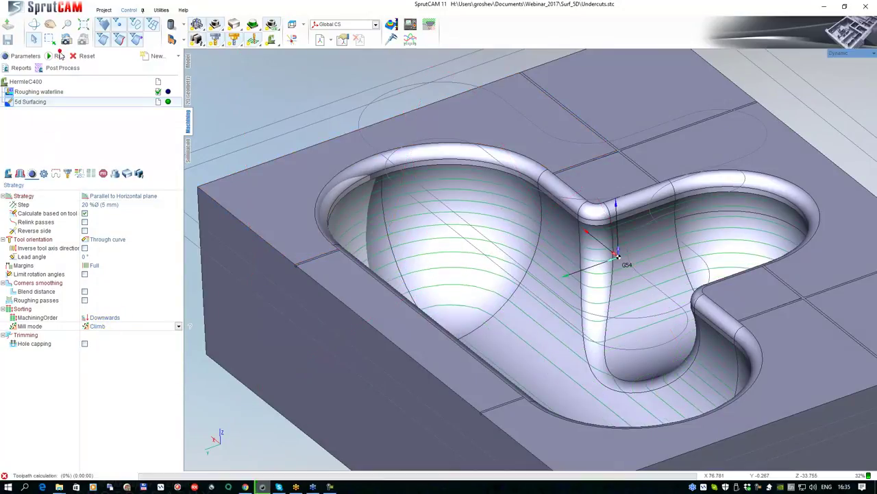
mouse_move(359, 224)
middle_down()
mouse_move(351, 250)
mouse_move(374, 233)
middle_up()
right_drag(374, 236, 354, 227)
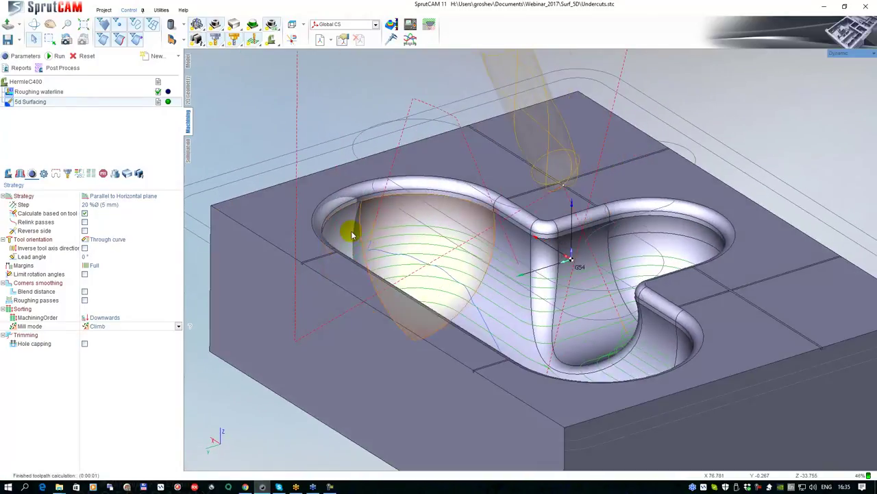
Calculate the workpiece left by the roughing in simulation and play the 5d Surfacing machining on the whole machine.
click(189, 155)
scroll(277, 194, down, 3)
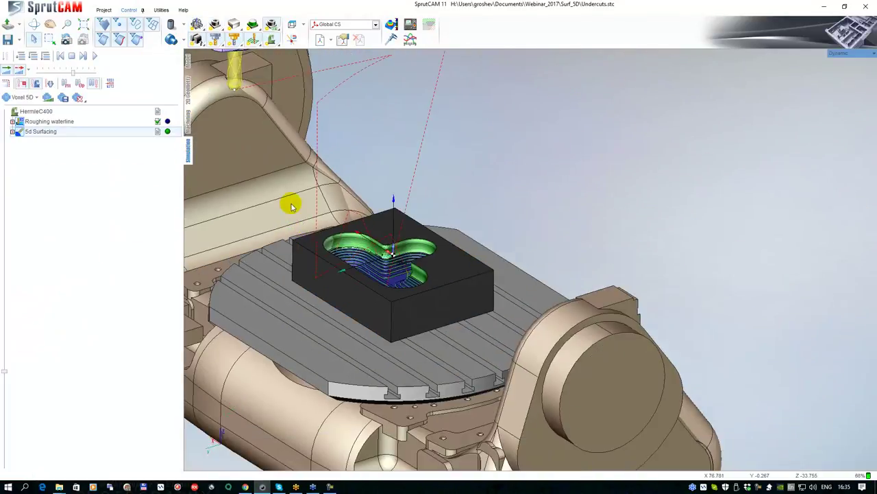
scroll(287, 181, down, 2)
click(64, 88)
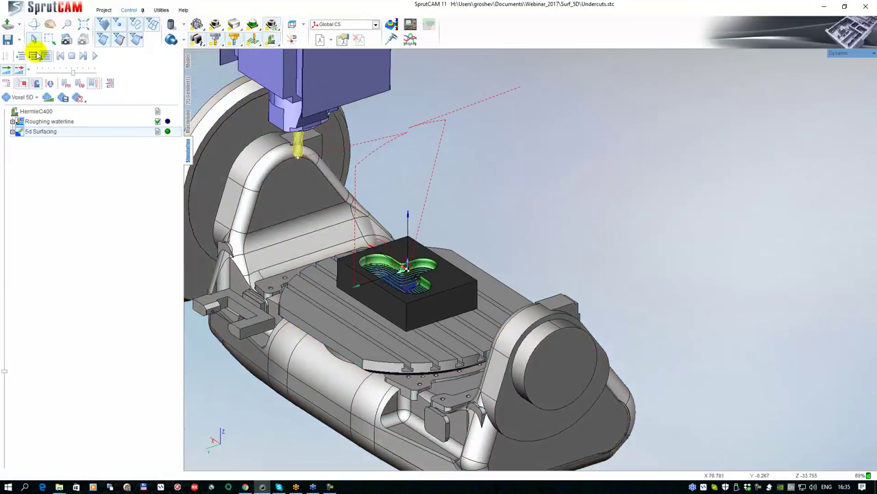
click(32, 56)
click(82, 88)
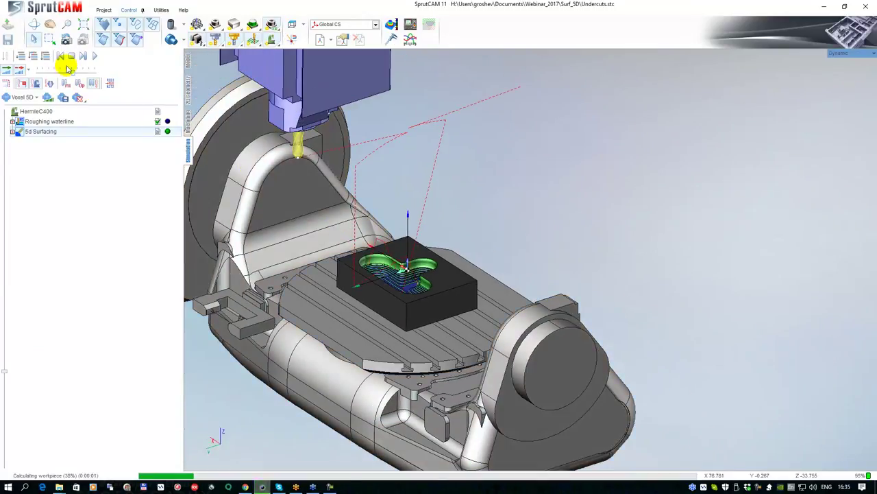
click(97, 59)
click(95, 57)
click(72, 74)
drag(73, 74, 82, 76)
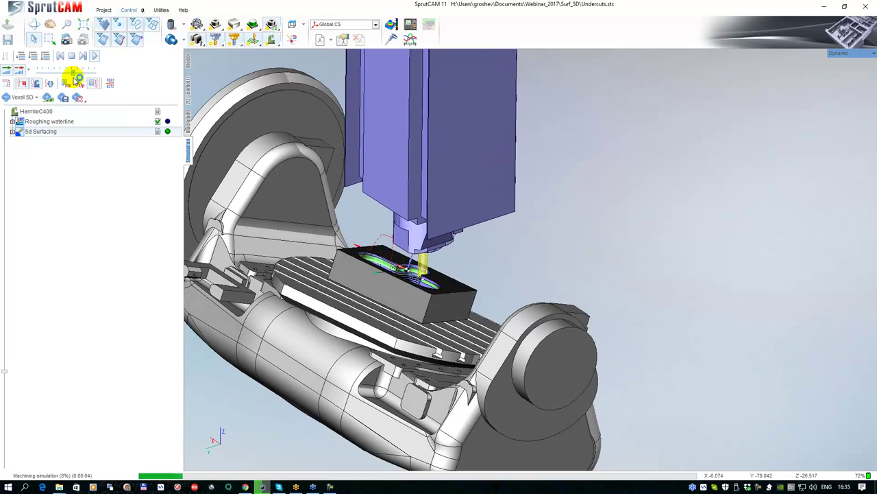
Examine the tool tilt and table rotation while the pocket is finished, and stop the simulation.
scroll(415, 275, up, 3)
scroll(416, 277, up, 3)
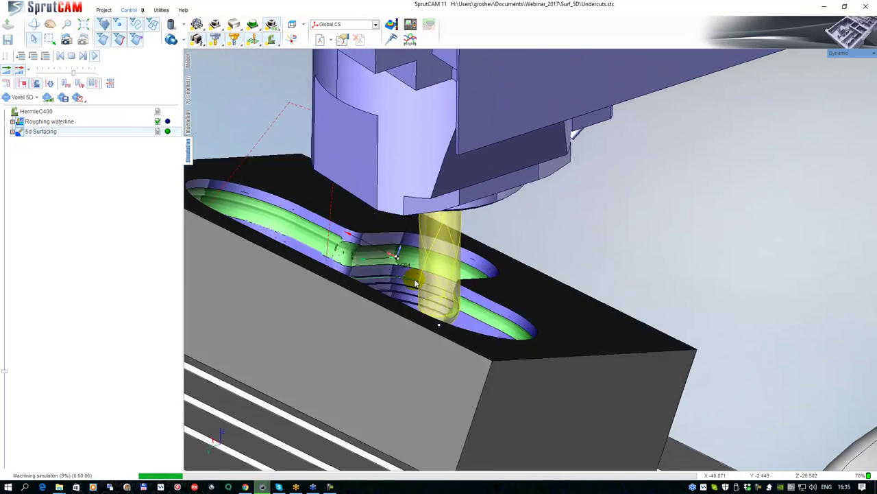
scroll(415, 281, down, 5)
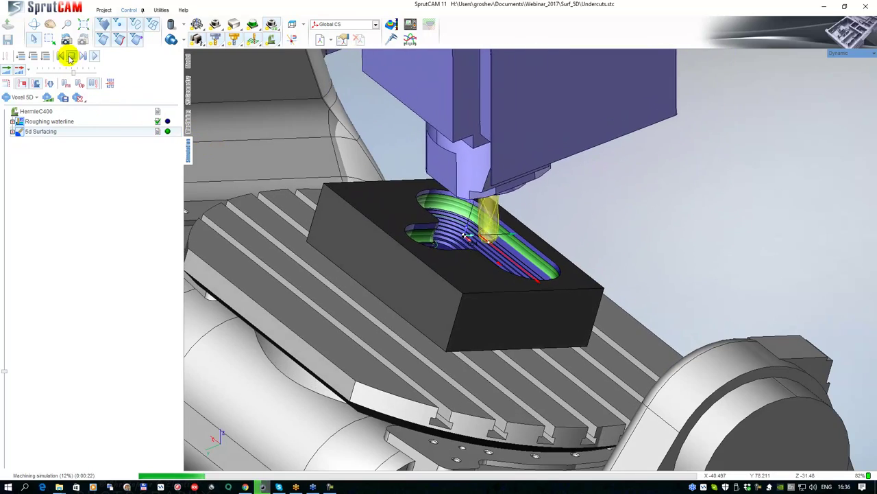
click(62, 55)
right_drag(417, 285, 461, 260)
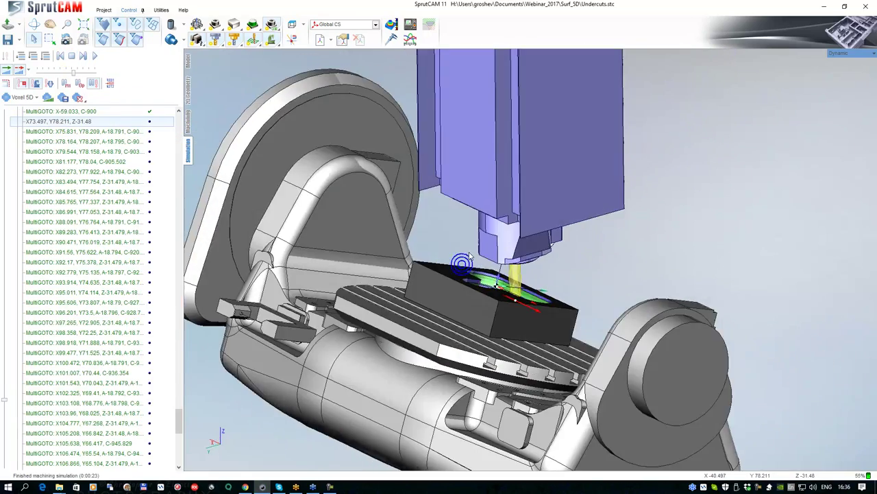
Return to the machining setup with the machine displayed and replace the project's machine with HOMAG VENTURA 316.
click(189, 125)
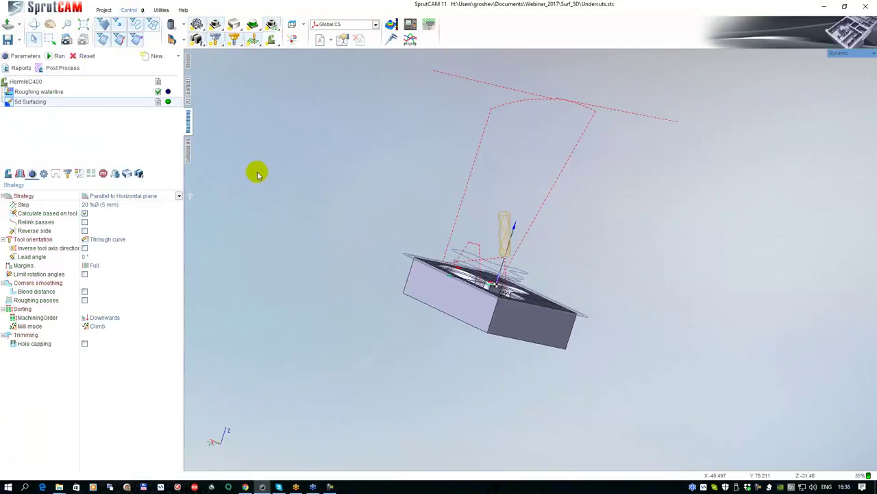
click(267, 39)
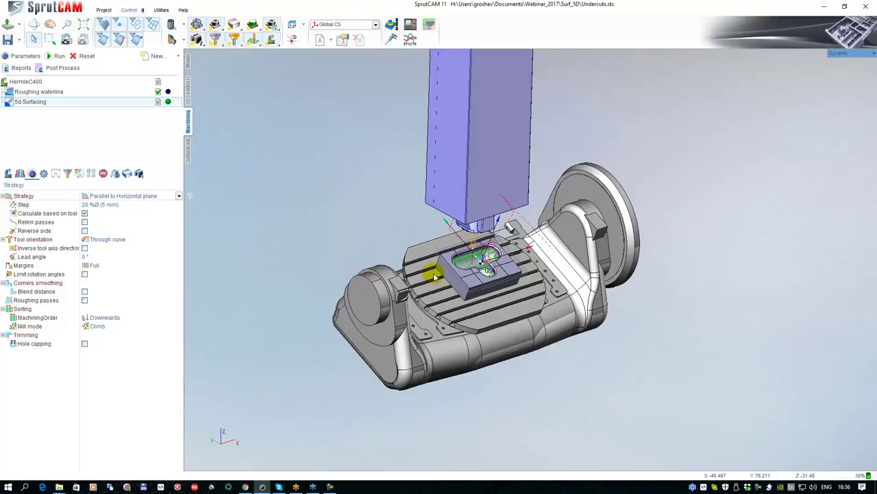
scroll(434, 276, up, 3)
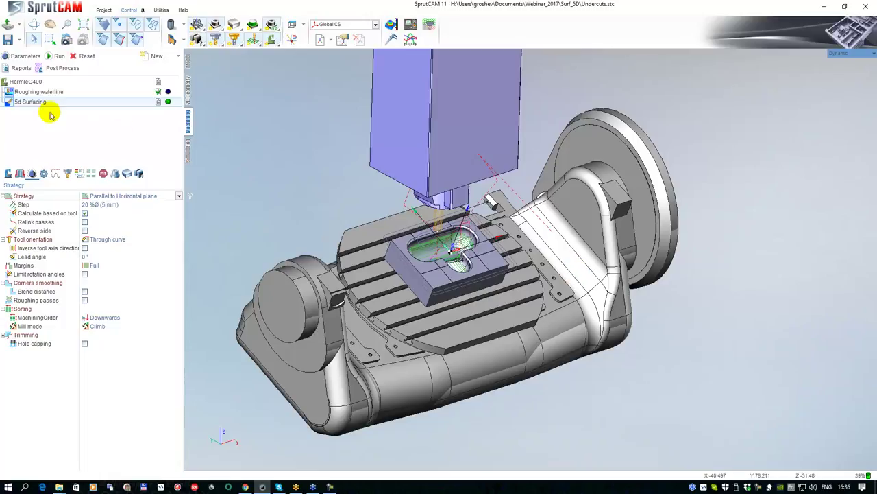
double_click(27, 81)
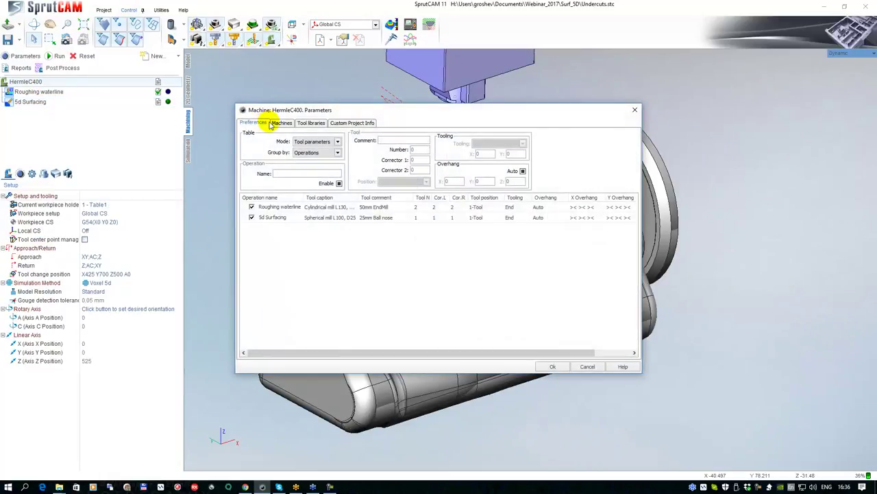
click(282, 123)
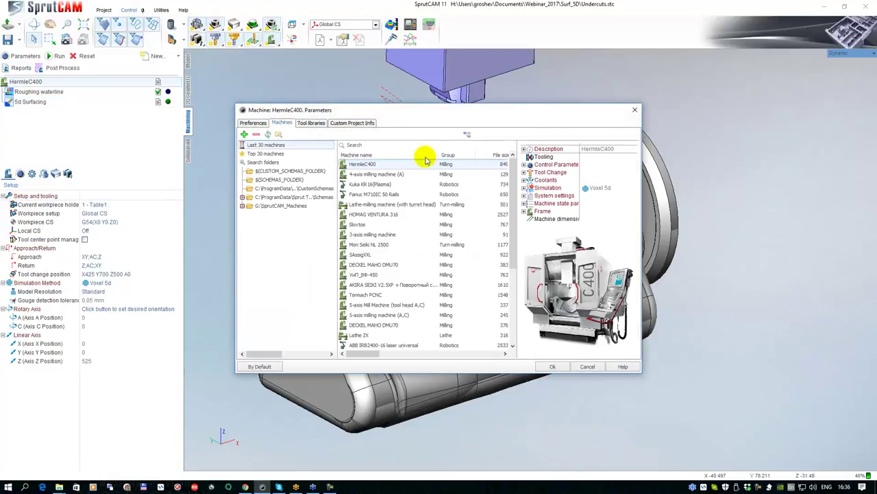
click(373, 214)
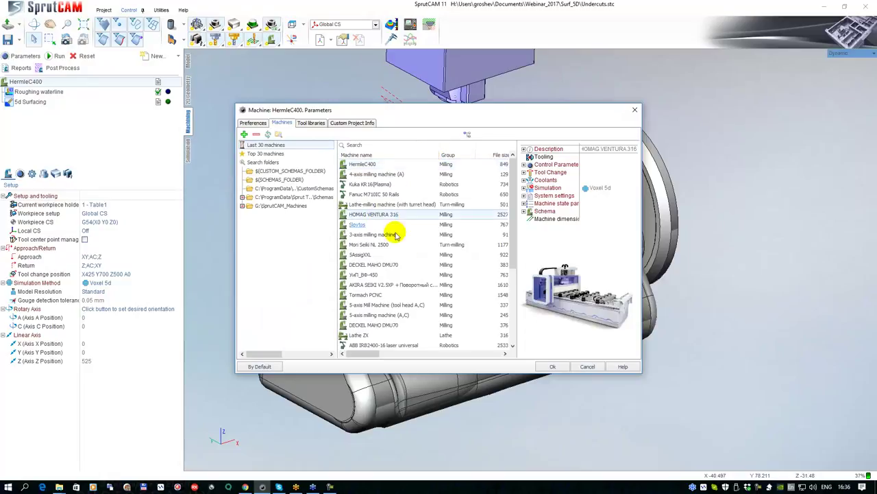
click(554, 366)
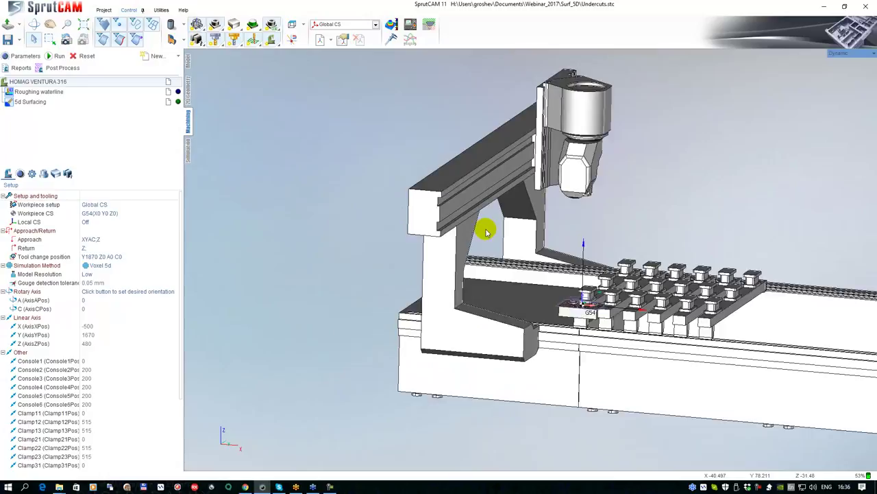
Rotate the gantry head about its A axis to demonstrate the tilt, and return the axis to 0.
scroll(486, 232, down, 3)
middle_drag(486, 232, 384, 191)
scroll(467, 236, up, 5)
middle_drag(476, 231, 549, 214)
scroll(548, 214, down, 2)
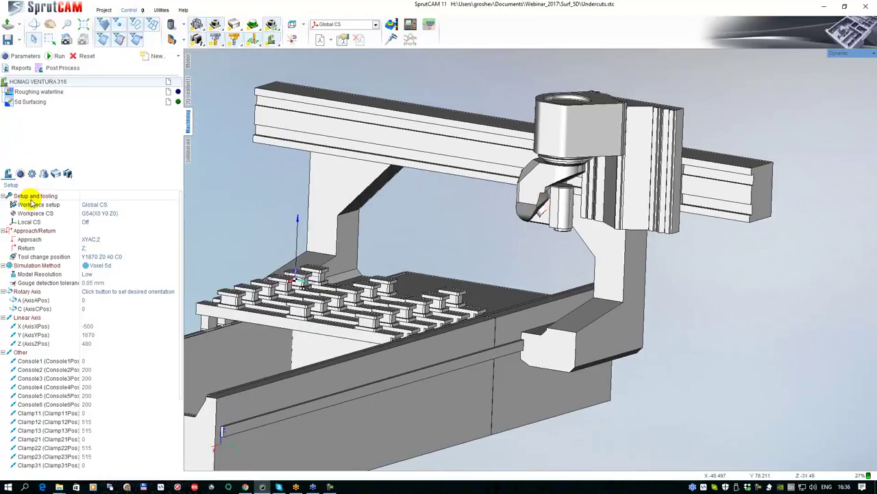
scroll(93, 299, up, 12)
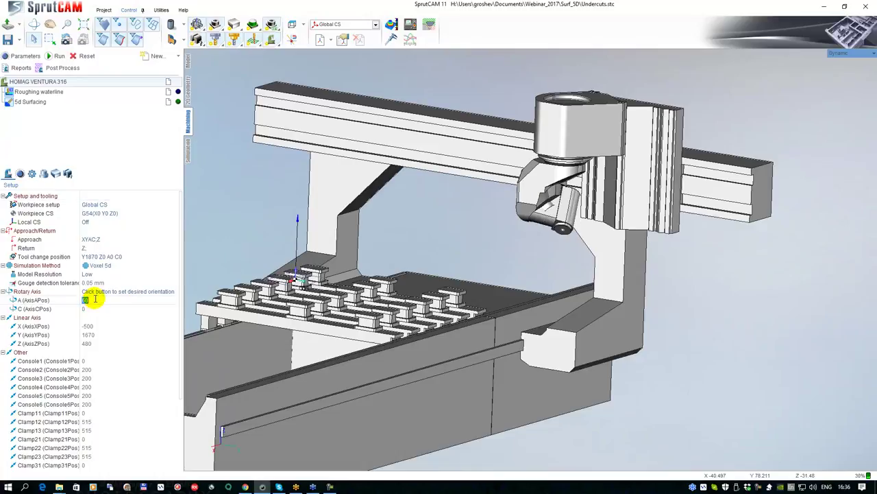
scroll(95, 300, down, 6)
middle_drag(493, 255, 404, 277)
scroll(358, 253, up, 3)
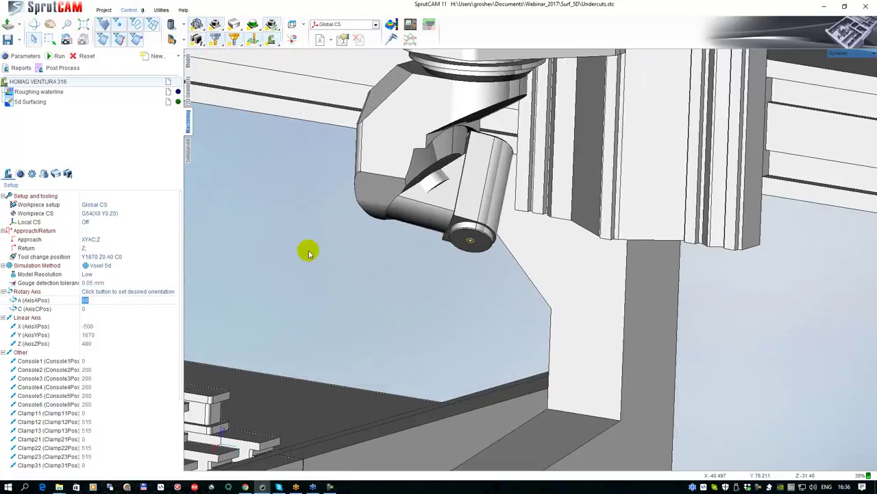
scroll(96, 300, down, 6)
scroll(97, 301, up, 5)
scroll(98, 302, down, 6)
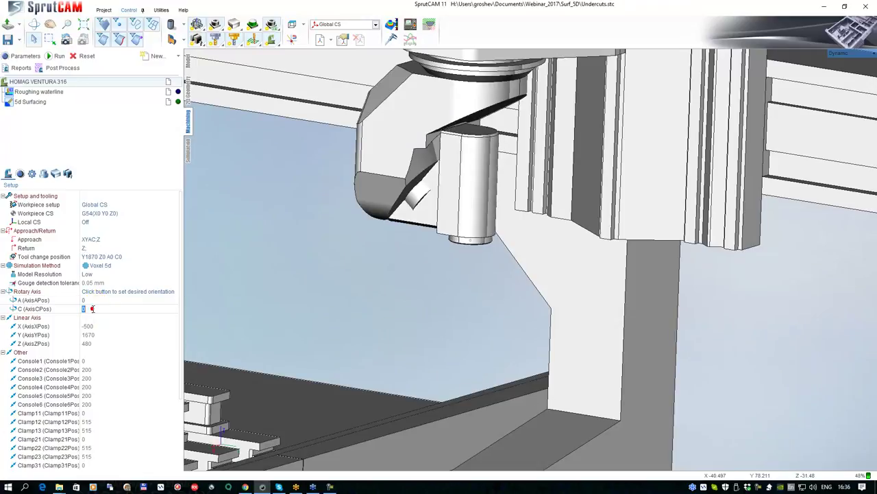
Rotate the gantry head about its C axis, trying 40, and return the axis to 0.
text(40)
key(Return)
scroll(89, 309, down, 3)
scroll(97, 239, up, 4)
scroll(98, 240, down, 8)
scroll(528, 270, down, 4)
middle_drag(528, 270, 546, 271)
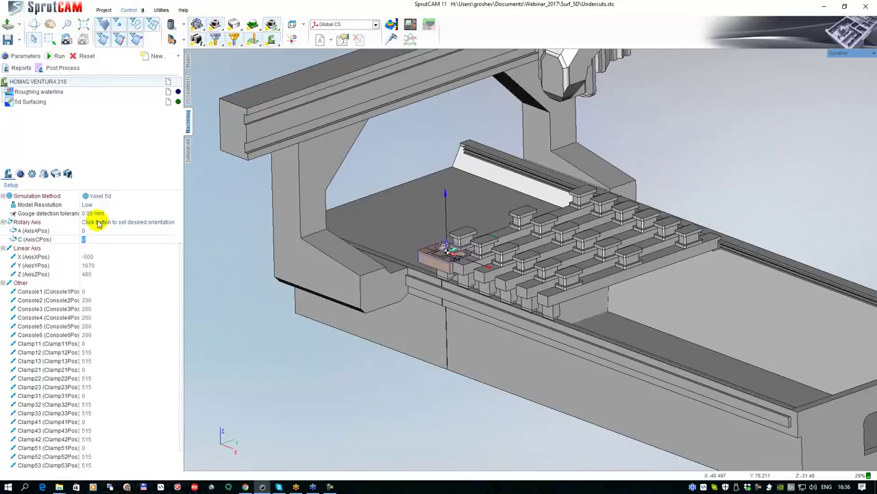
Place the workpiece on the clamps by setting the workpiece holder CS translation to X 315, Y 715, Z 185.
scroll(110, 222, up, 3)
click(132, 204)
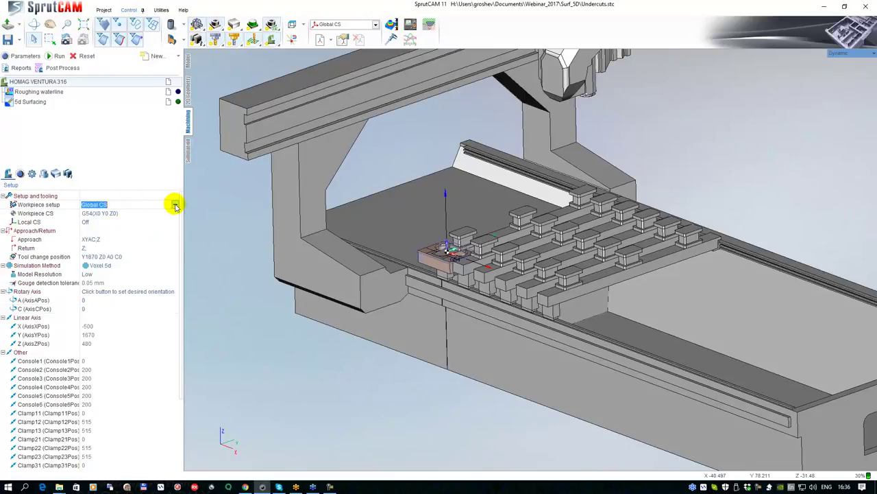
click(175, 204)
drag(452, 271, 562, 204)
middle_drag(539, 257, 576, 239)
mouse_move(576, 239)
right_down()
mouse_move(564, 256)
mouse_move(535, 239)
mouse_move(531, 248)
mouse_move(534, 237)
right_up()
scroll(549, 253, up, 5)
scroll(514, 286, down, 4)
right_drag(513, 273, 517, 287)
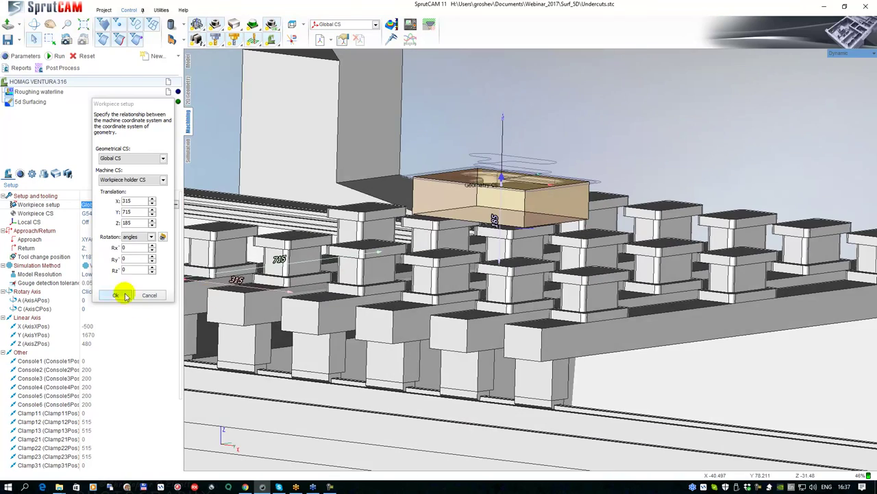
click(115, 295)
Recalculate all operations for the repositioned workpiece on the HOMAG machine.
right_drag(447, 265, 405, 295)
scroll(402, 296, down, 4)
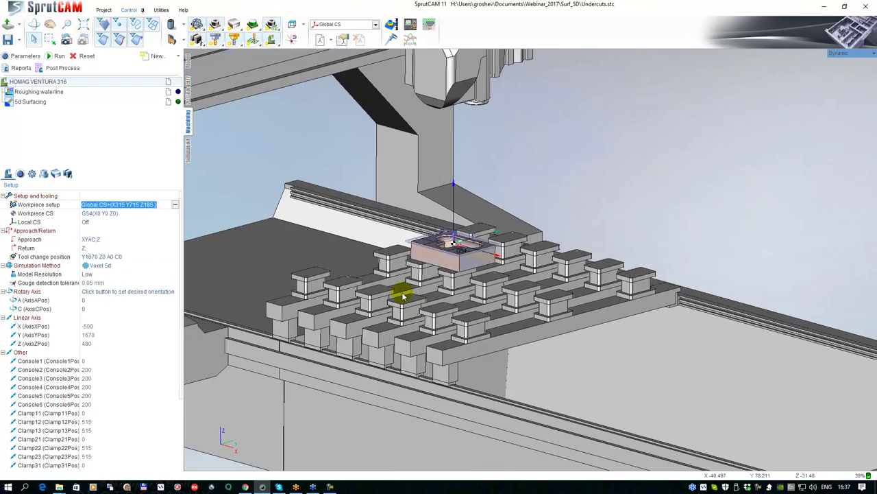
mouse_move(471, 272)
right_down()
mouse_move(484, 278)
mouse_move(466, 292)
mouse_move(473, 285)
right_up()
scroll(482, 283, down, 3)
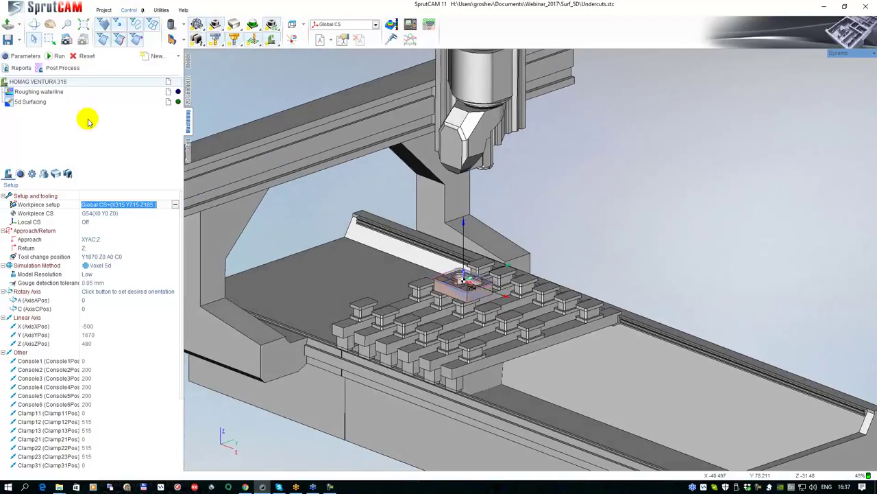
click(58, 56)
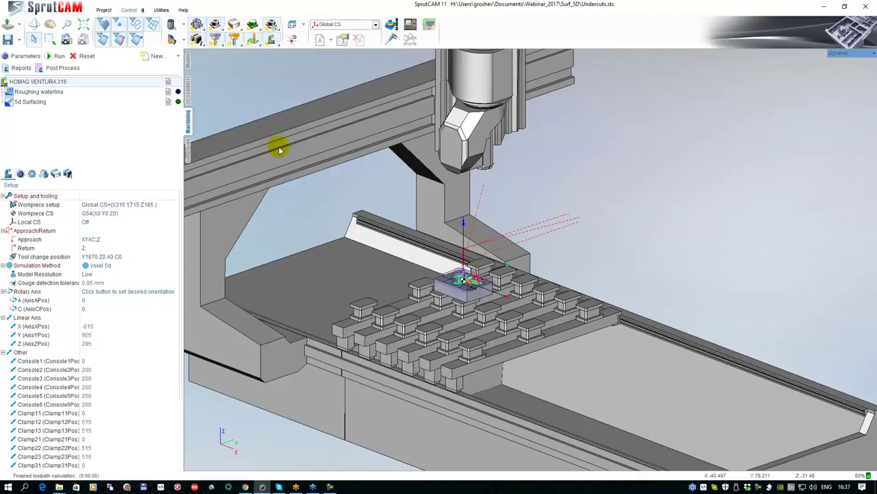
Select the 5d Surfacing operation and examine the head position and the toolpath's rapid moves above the pocket.
scroll(480, 266, up, 3)
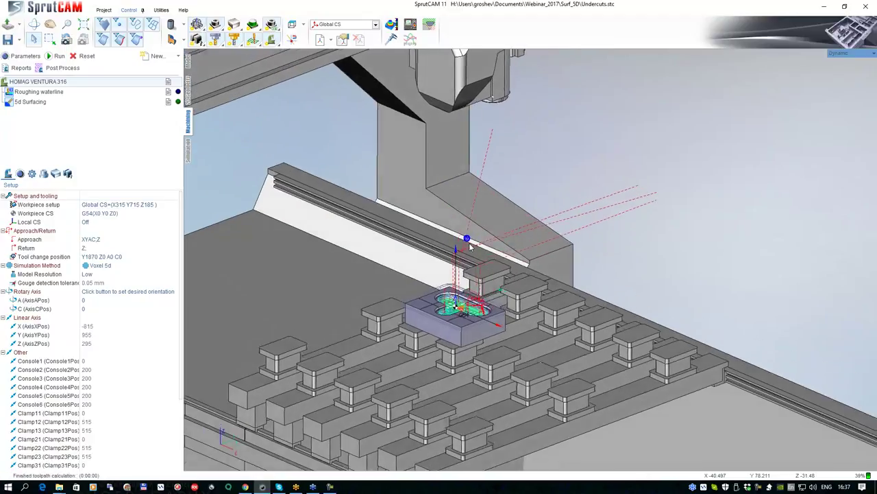
click(38, 104)
scroll(415, 147, up, 5)
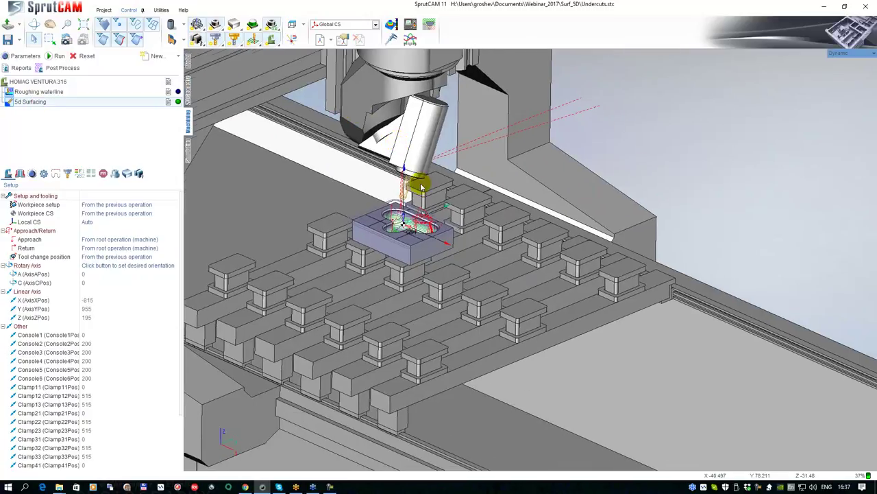
scroll(446, 177, up, 5)
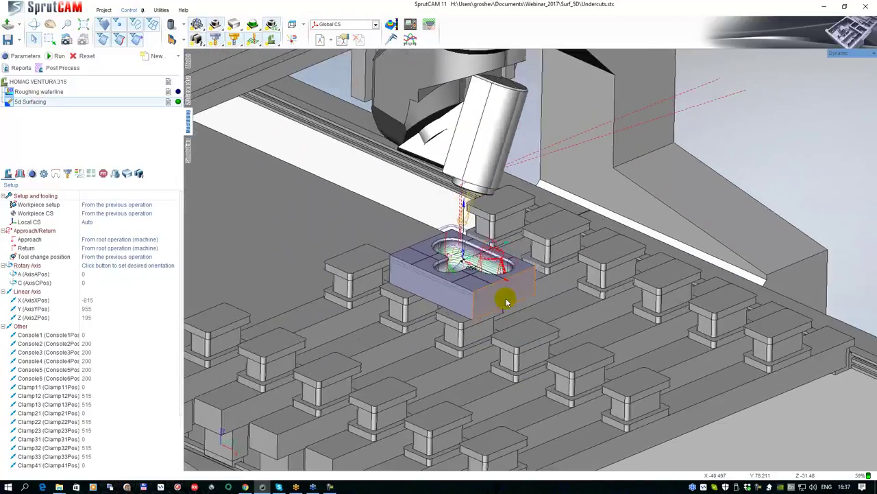
scroll(490, 235, up, 3)
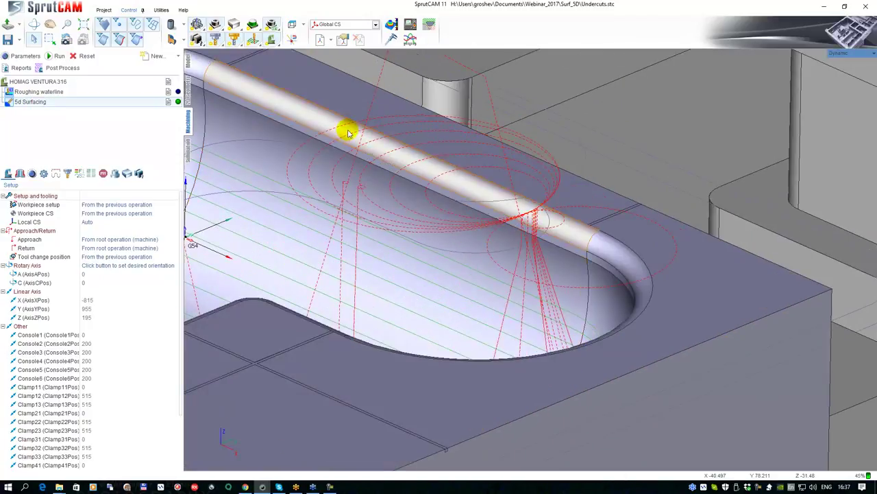
scroll(394, 212, down, 2)
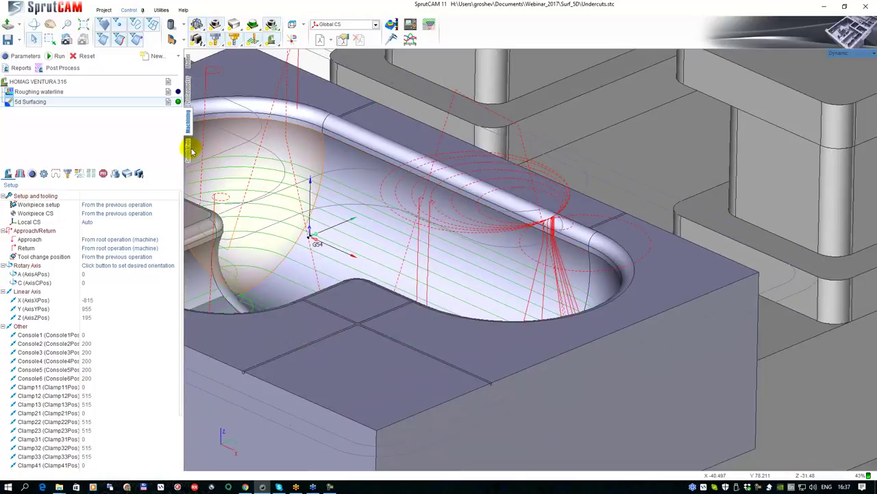
Switch to simulation and calculate the workpiece state left by the Roughing waterline operation.
click(188, 148)
scroll(390, 259, down, 6)
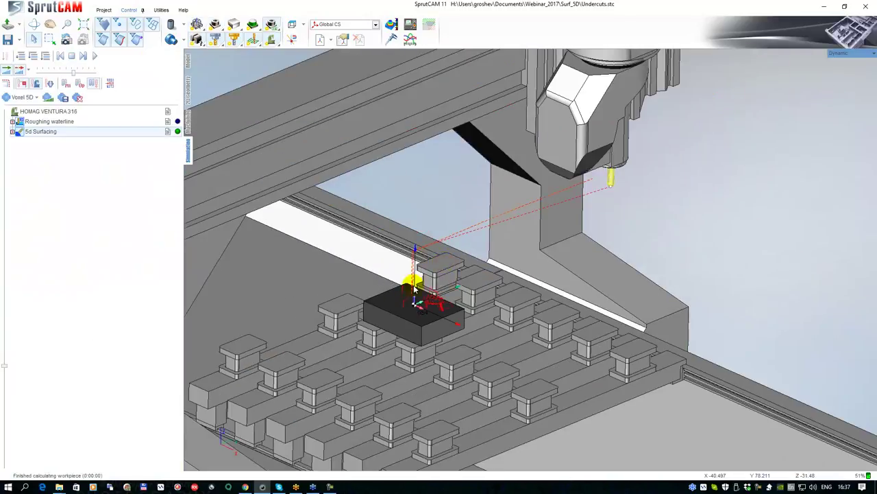
click(33, 56)
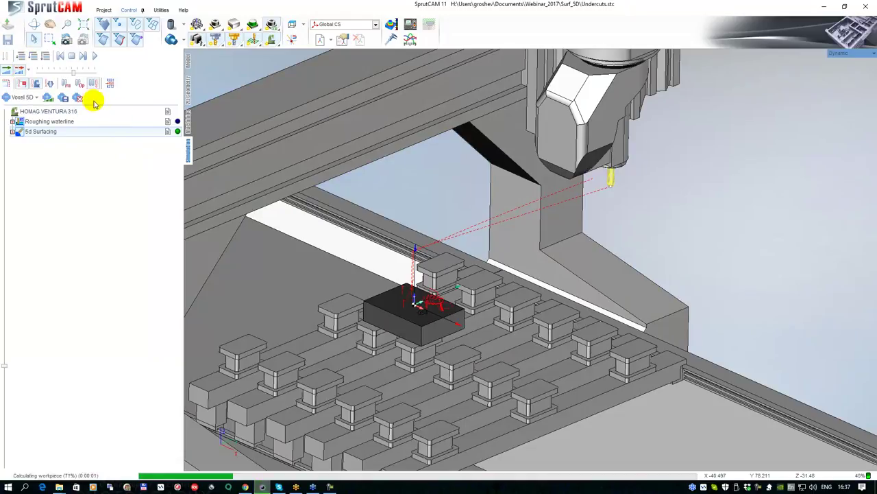
Simulate the 5d Surfacing operation on the roughed workpiece, adjusting the playback speed, and stop the simulation.
click(76, 74)
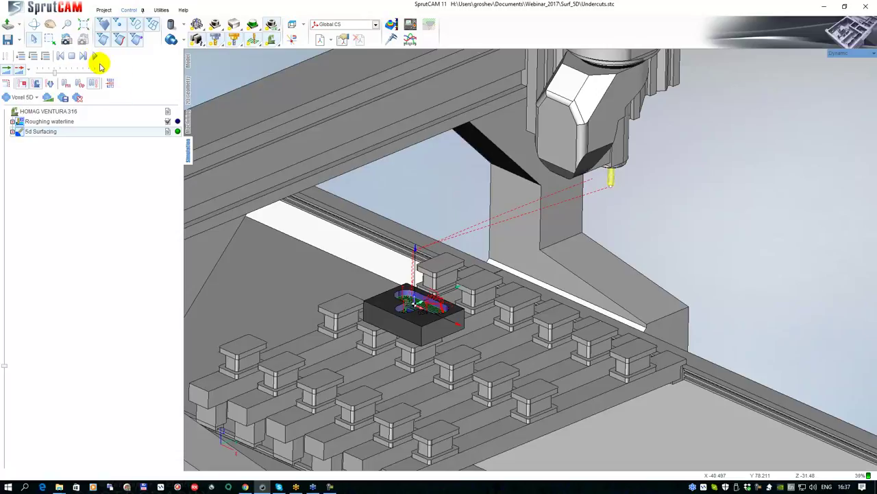
click(94, 58)
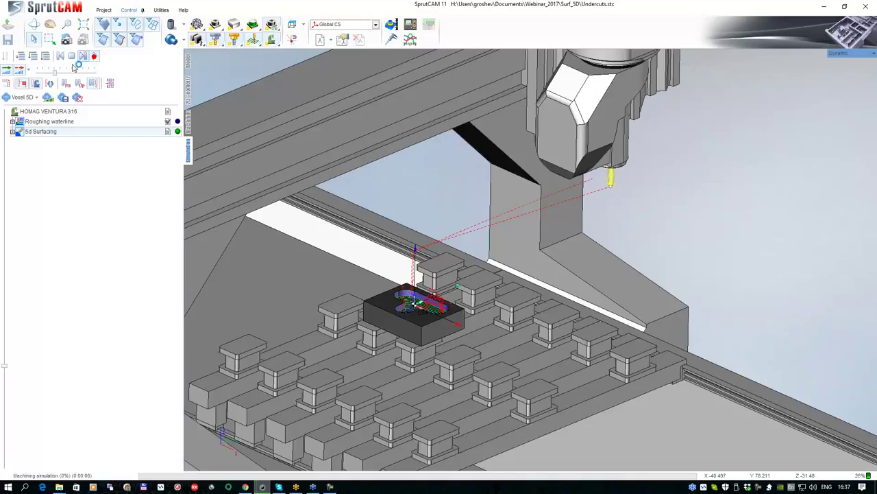
drag(59, 74, 75, 79)
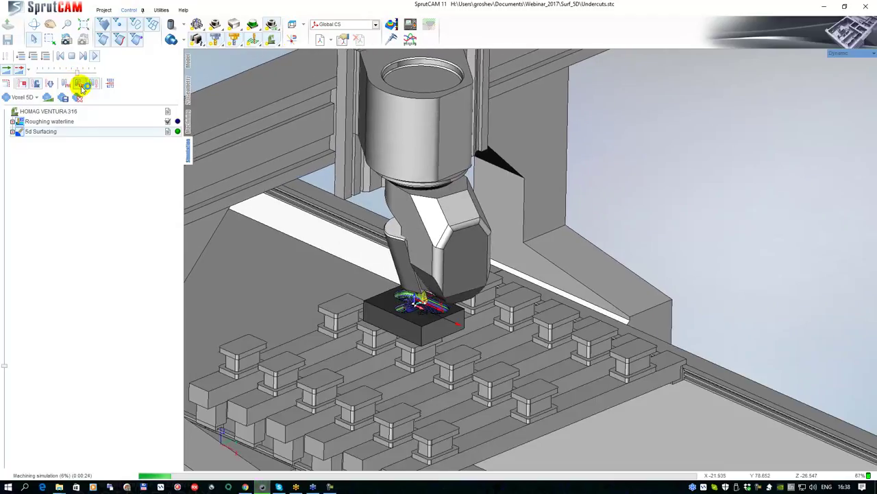
click(71, 55)
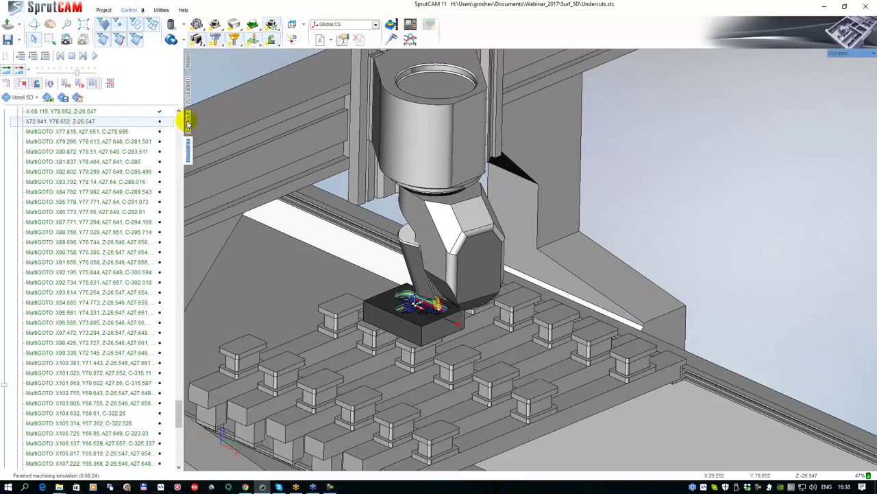
Set the 5d Surfacing strategy's mill mode to Both and recalculate the operation.
click(188, 118)
scroll(466, 236, up, 5)
scroll(465, 233, up, 4)
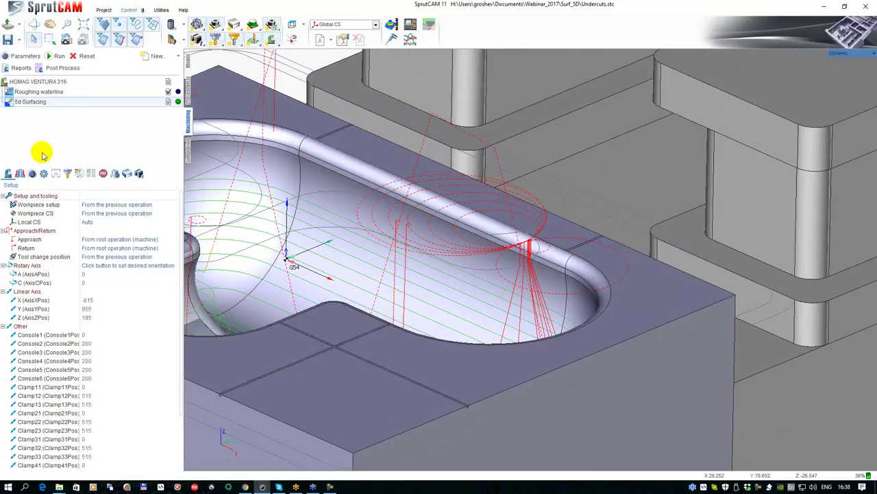
click(30, 174)
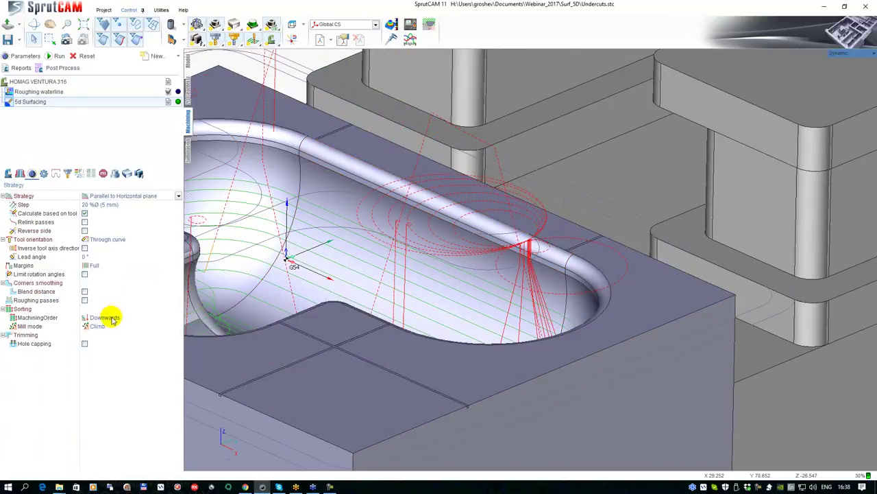
click(24, 332)
click(178, 325)
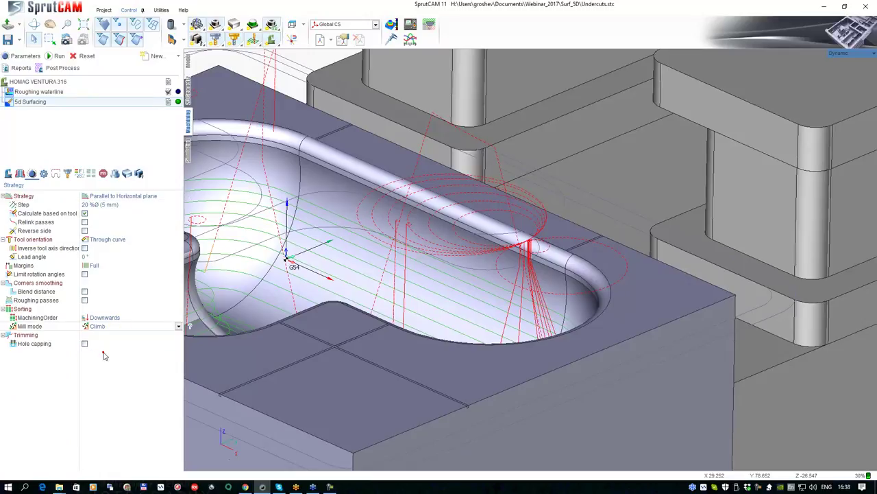
click(103, 352)
scroll(318, 236, down, 3)
click(55, 57)
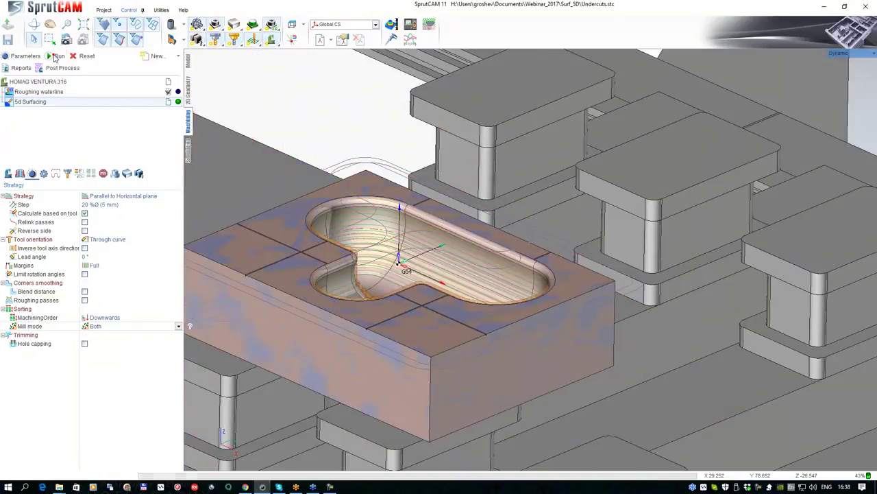
Examine the recalculated 5d Surfacing passes and links in the pocket from above and at an angle.
scroll(358, 235, down, 1)
middle_drag(370, 237, 503, 259)
right_drag(403, 272, 556, 347)
scroll(557, 347, up, 8)
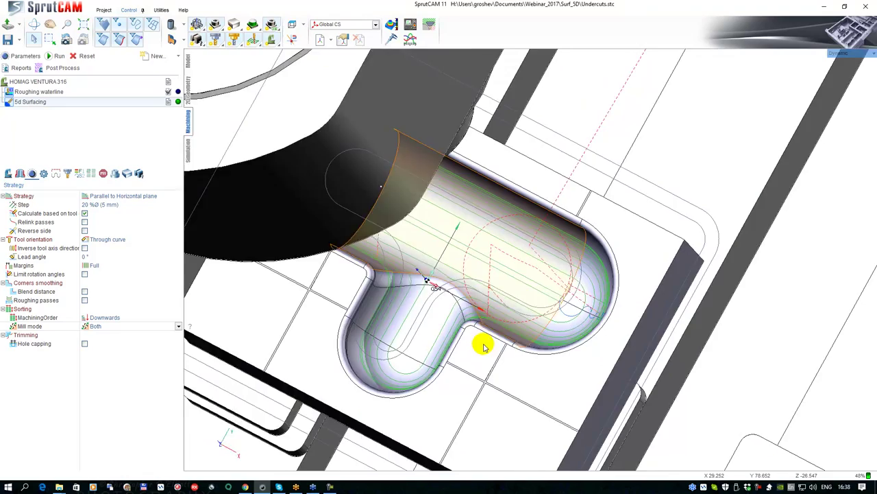
right_drag(484, 347, 502, 287)
middle_drag(502, 285, 440, 254)
right_drag(454, 262, 471, 276)
Recalculate the roughed stock and simulate the two-way 5d Surfacing toolpath, then stop the simulation.
click(191, 155)
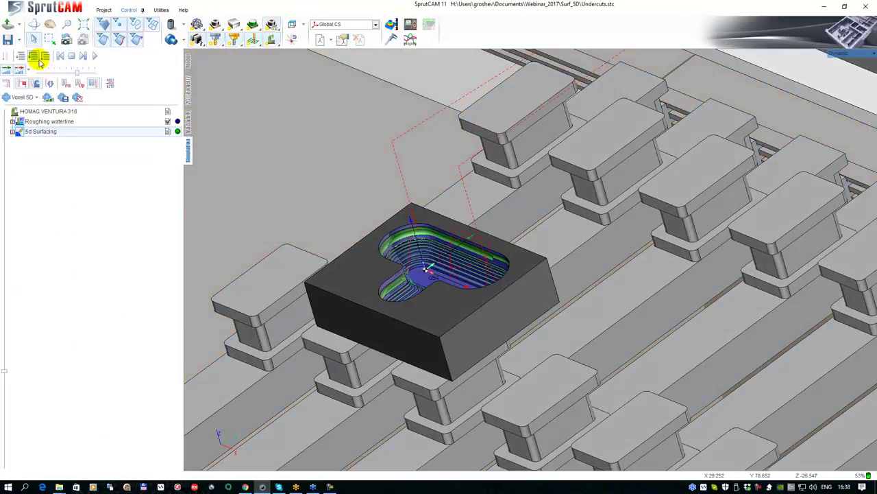
click(39, 60)
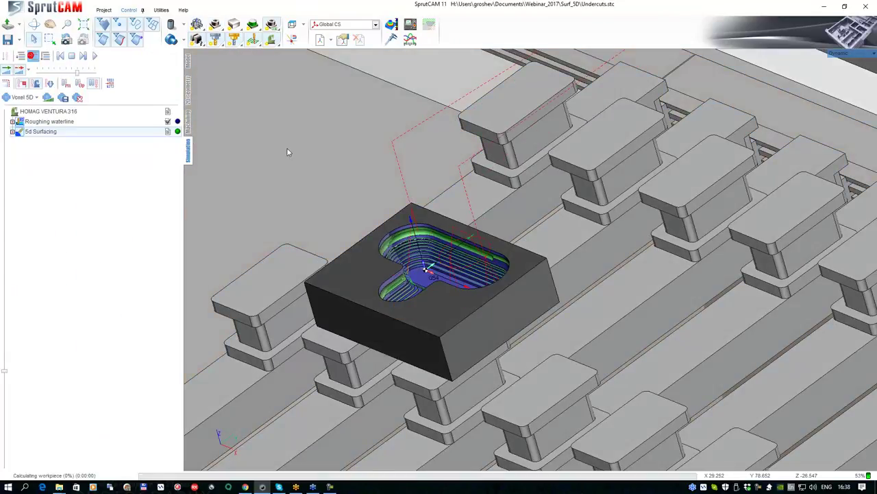
click(94, 58)
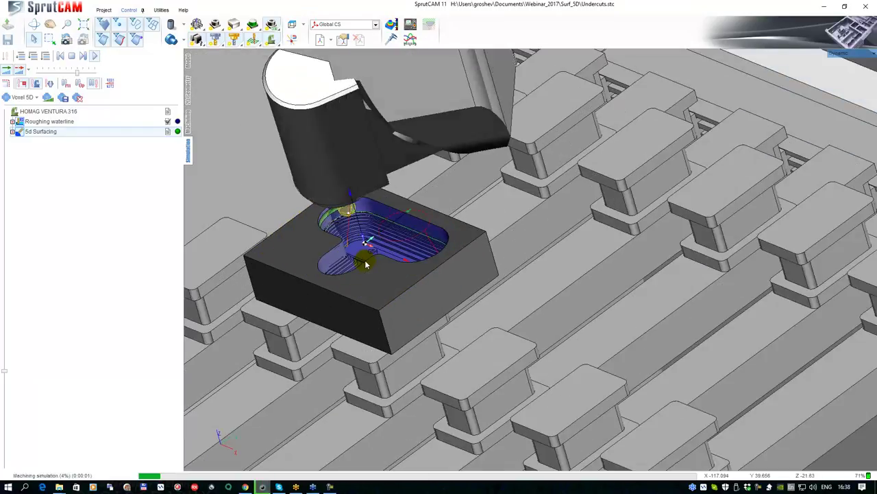
middle_drag(365, 264, 394, 250)
drag(77, 74, 72, 80)
click(73, 56)
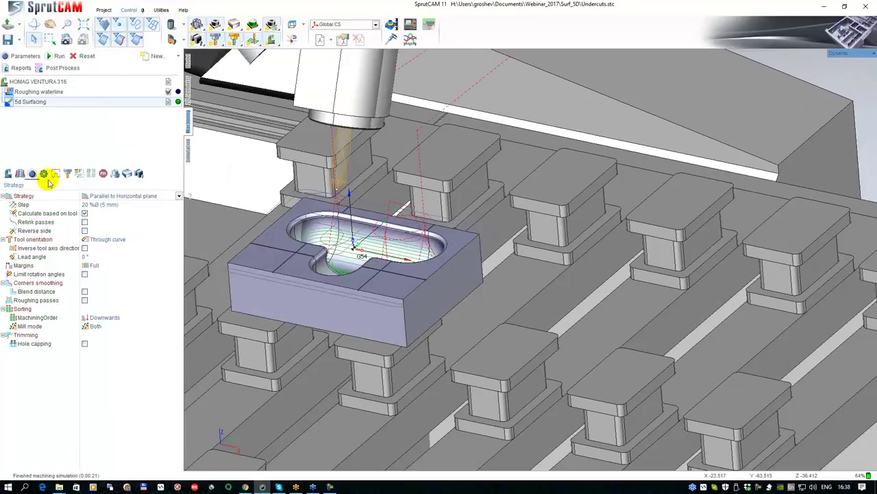
Open the 5d Surfacing Links/Leads parameters and examine the advanced axes limits control option.
click(56, 174)
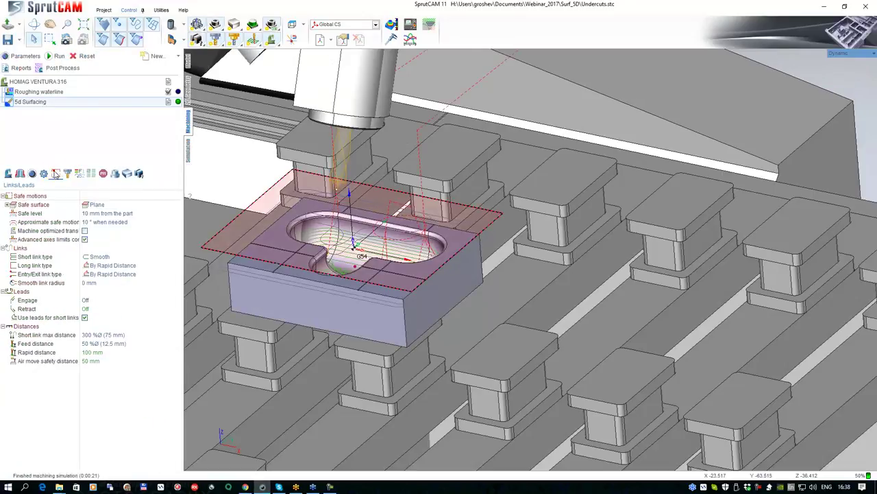
click(105, 238)
middle_drag(355, 240, 361, 245)
mouse_move(330, 185)
right_down()
mouse_move(364, 202)
mouse_move(349, 166)
mouse_move(330, 181)
right_up()
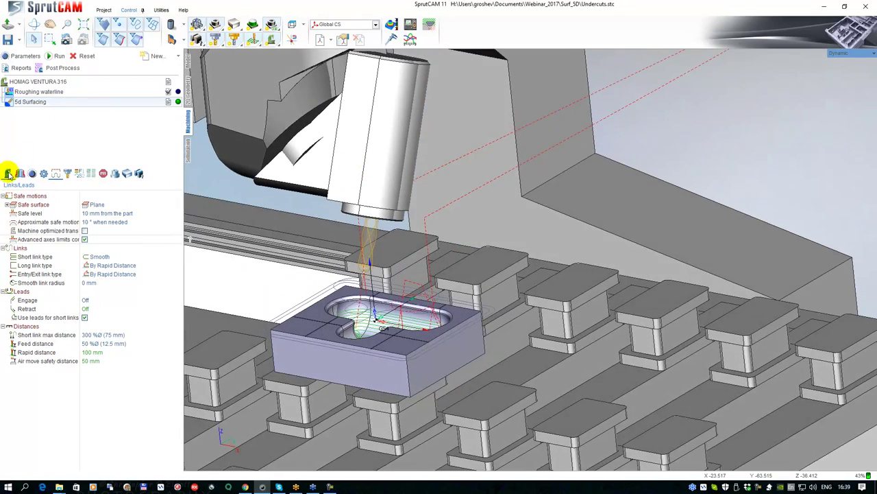
Open the 5d Surfacing setup parameters and examine the A axis entry and the rapid transitions around the pocket.
click(9, 174)
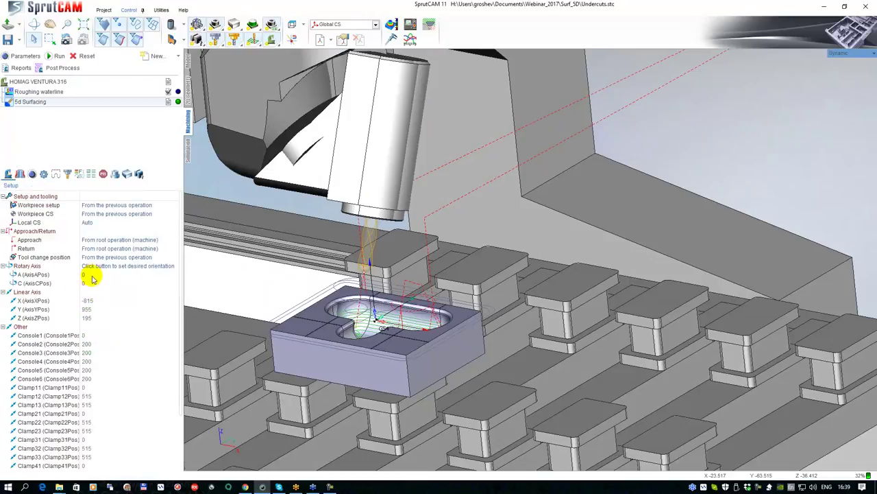
middle_drag(297, 273, 380, 290)
scroll(445, 317, up, 4)
scroll(444, 317, up, 5)
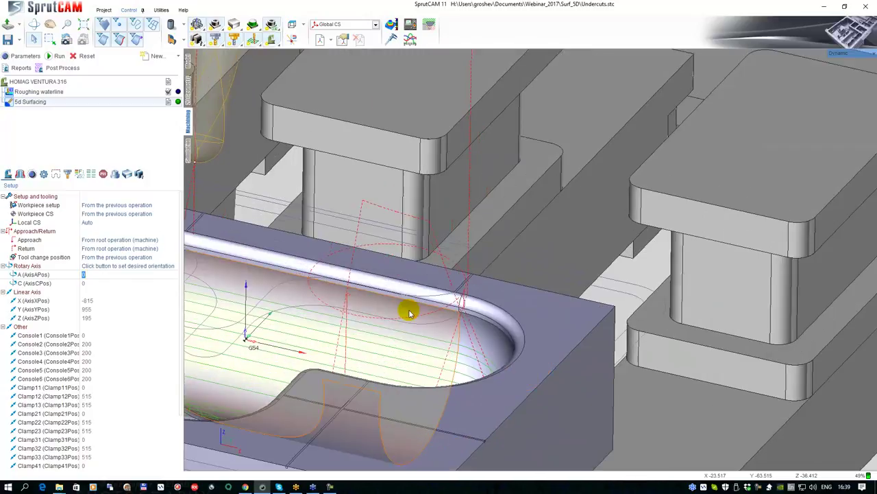
scroll(441, 266, down, 3)
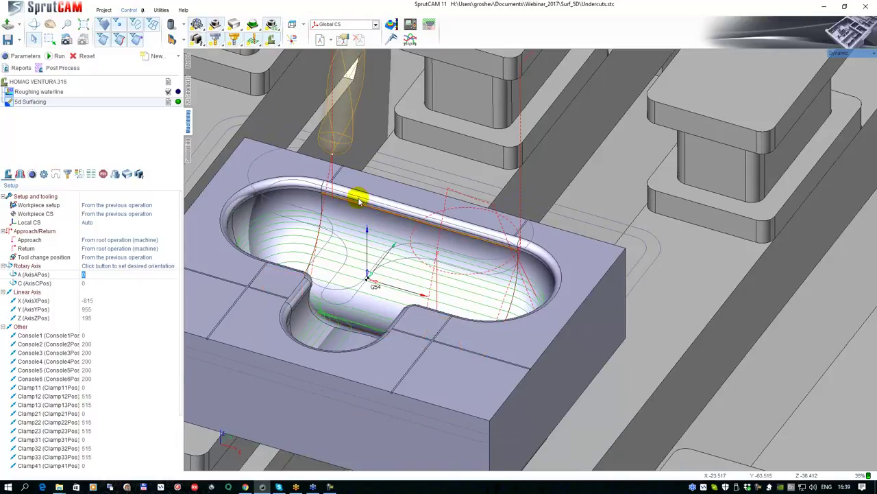
scroll(346, 203, down, 4)
middle_drag(413, 165, 413, 173)
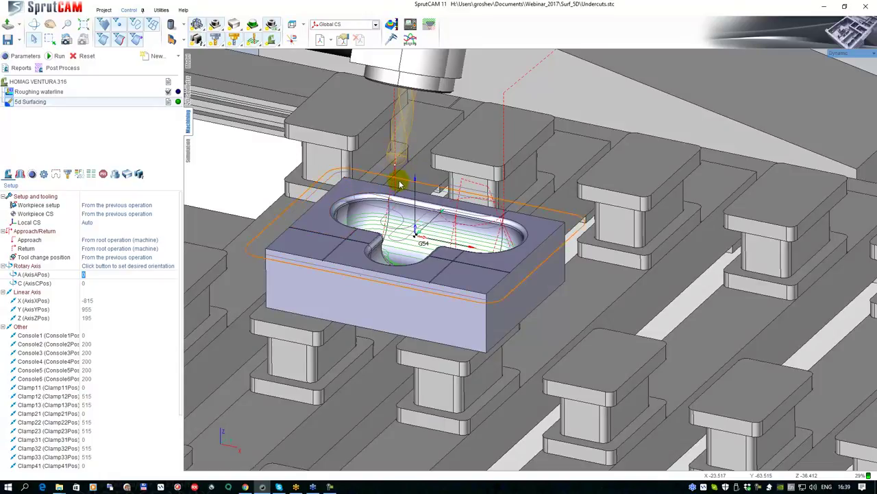
Hide the machine model and create a new project without saving the changes to Undercuts.stc.
right_drag(407, 174, 401, 206)
click(269, 39)
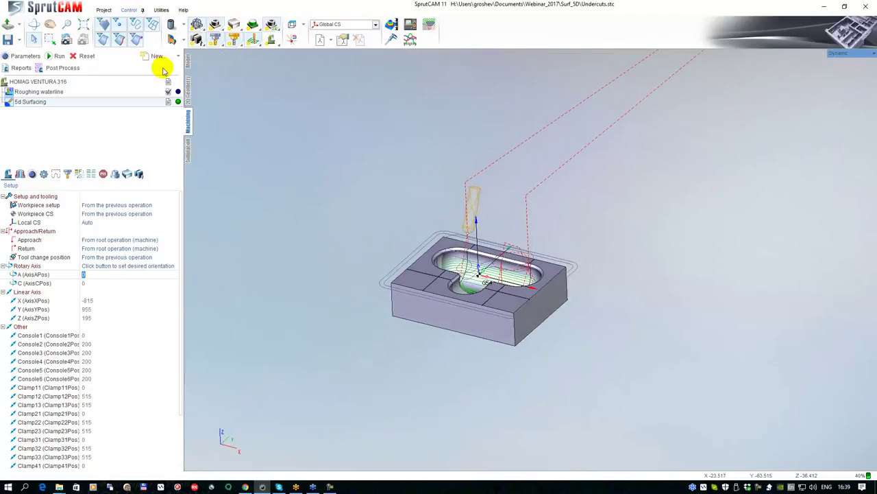
click(103, 10)
click(16, 29)
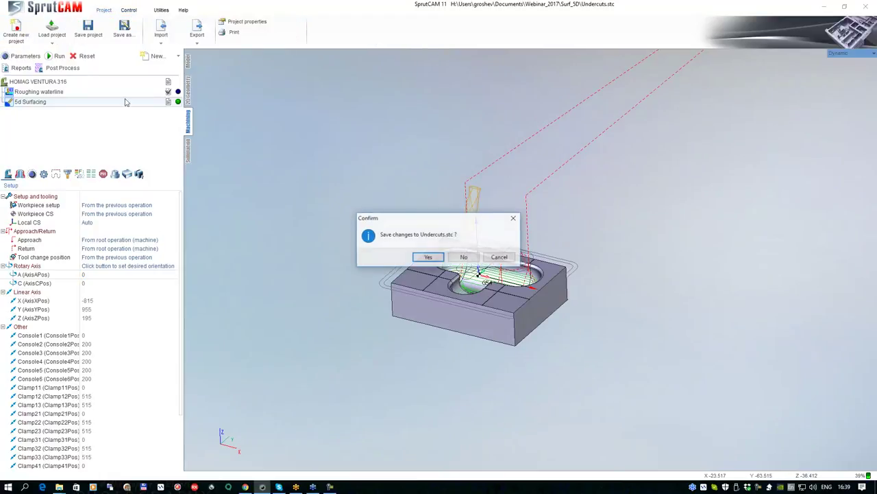
click(464, 257)
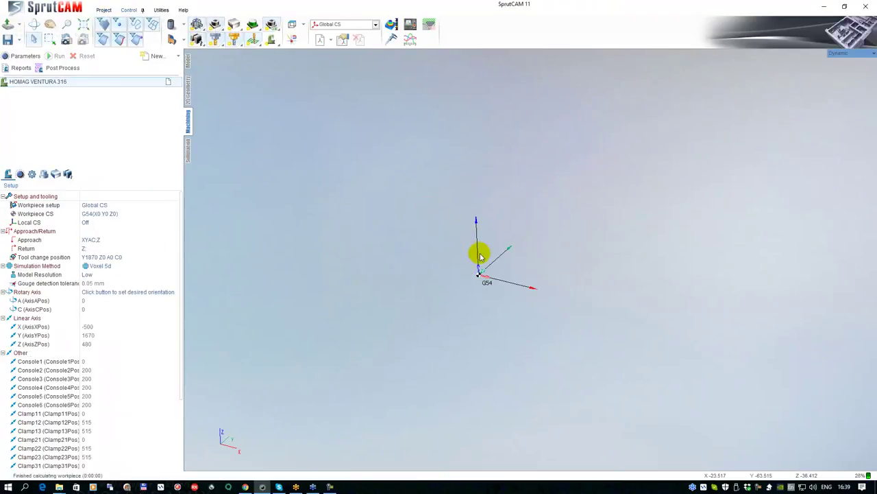
Open the project Adapter.stc from the Turning folder of Webinar_2017.
middle_drag(450, 266, 414, 226)
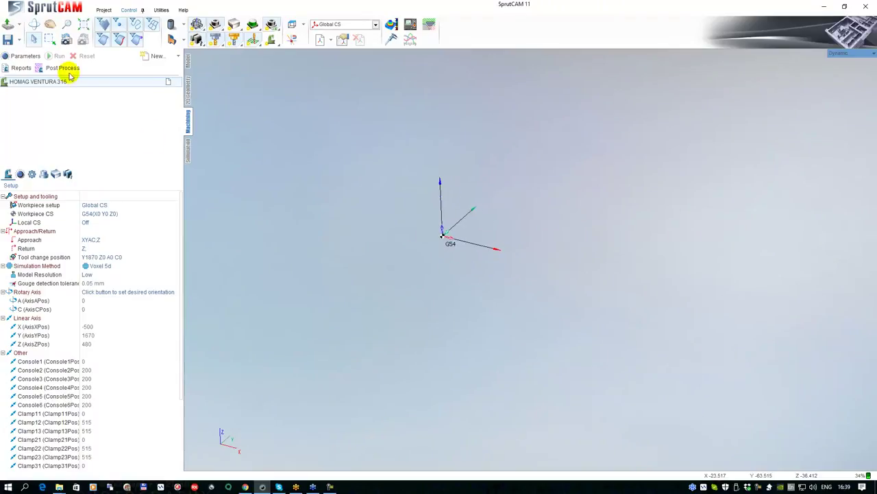
click(18, 30)
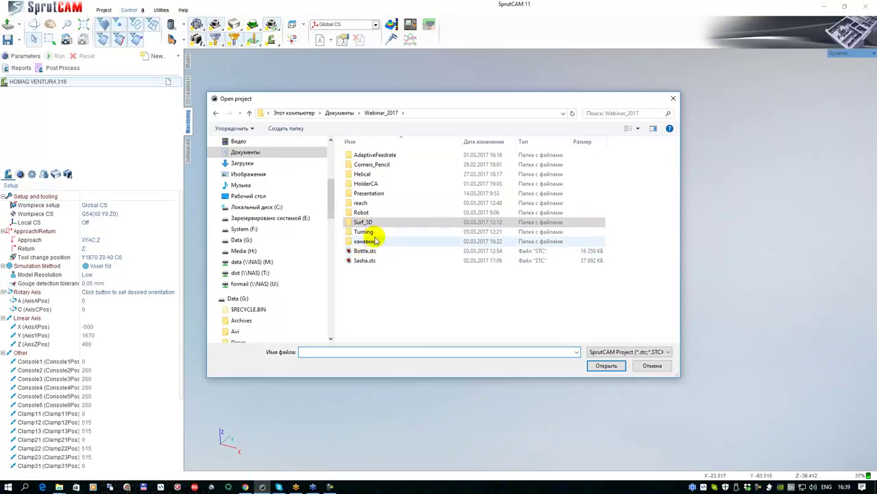
double_click(363, 231)
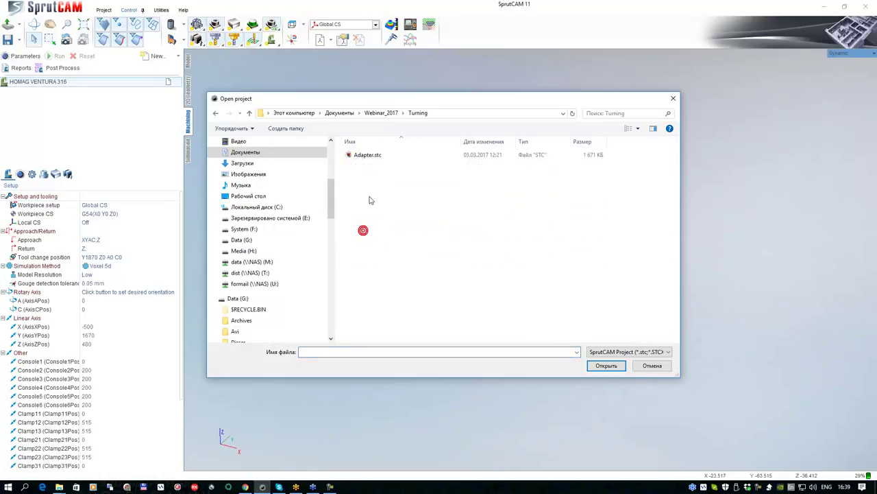
double_click(367, 156)
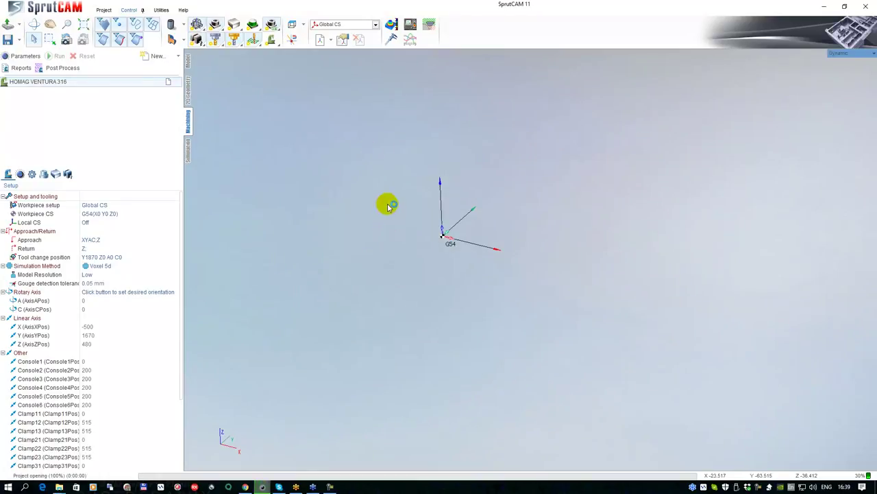
Show the lathe-milling machine around the adapter and enlarge the operation list to fit all turning operations.
middle_drag(408, 205, 423, 194)
right_drag(423, 195, 424, 170)
click(272, 44)
middle_drag(380, 189, 387, 218)
right_drag(387, 218, 412, 237)
middle_drag(422, 246, 399, 159)
scroll(422, 215, up, 4)
right_drag(422, 214, 442, 223)
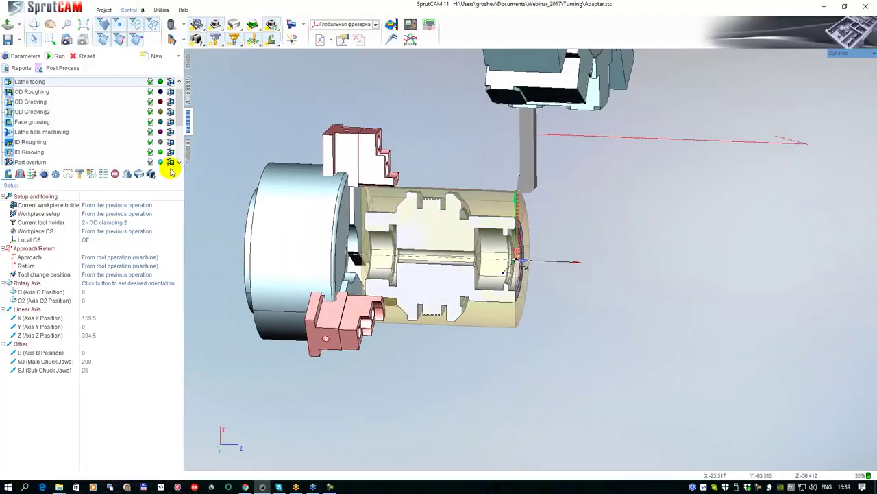
drag(171, 175, 183, 249)
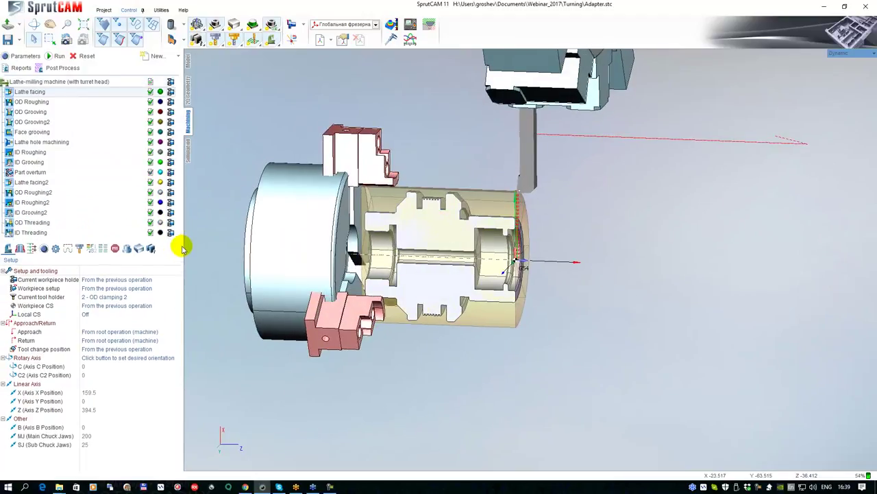
Reset the simulation results and simulate the adapter's turning operations from Lathe facing up to ID Roughing.
click(189, 148)
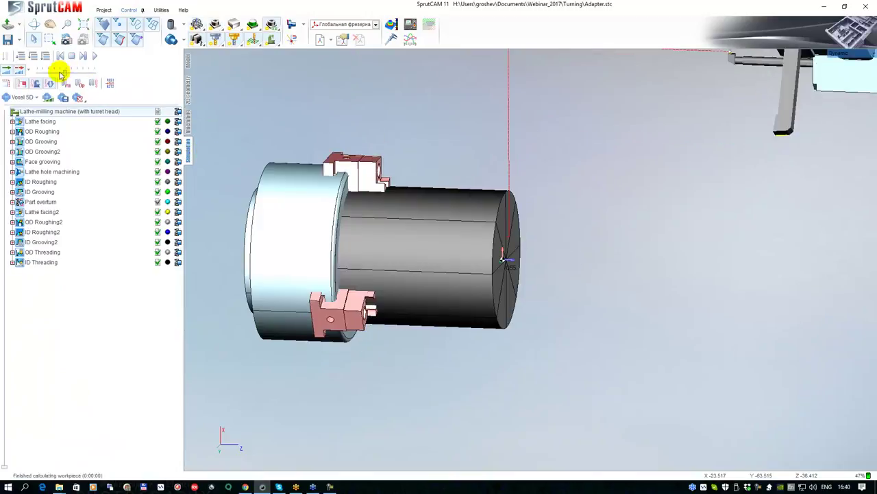
click(78, 101)
drag(55, 72, 81, 80)
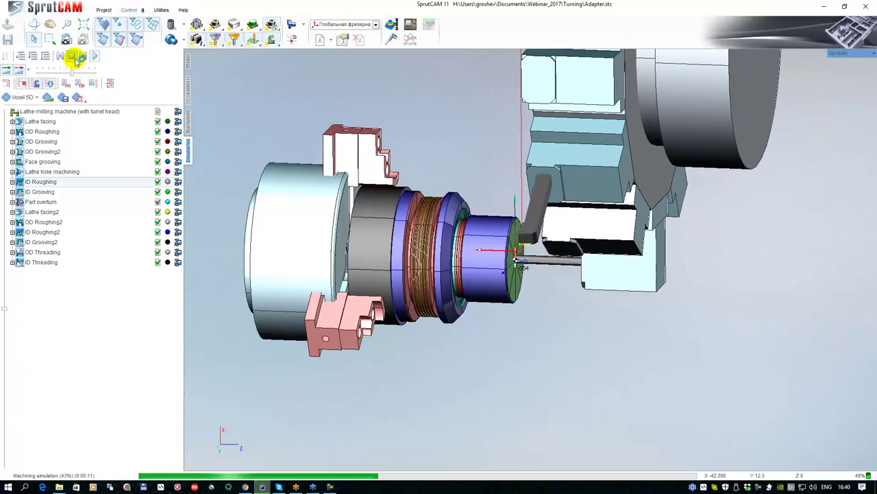
click(73, 58)
Return to the machining operations and review the available lathe operation types, including the legacy ones.
click(188, 123)
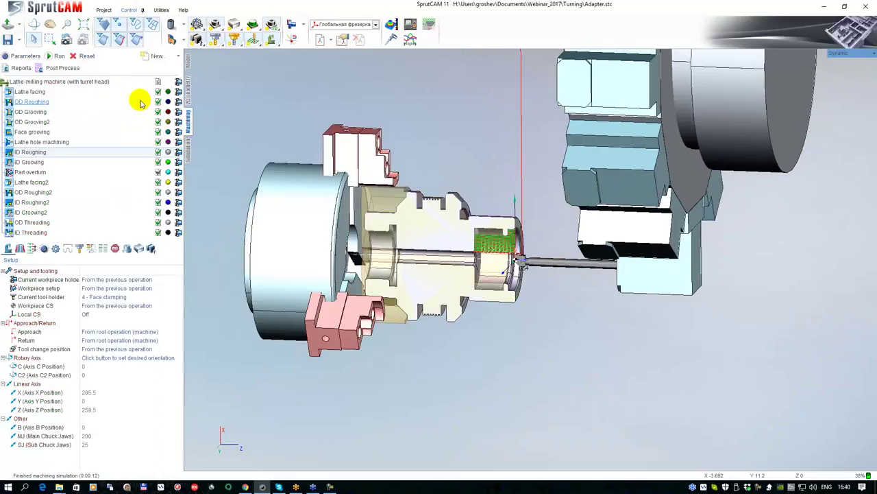
click(178, 56)
mouse_move(171, 71)
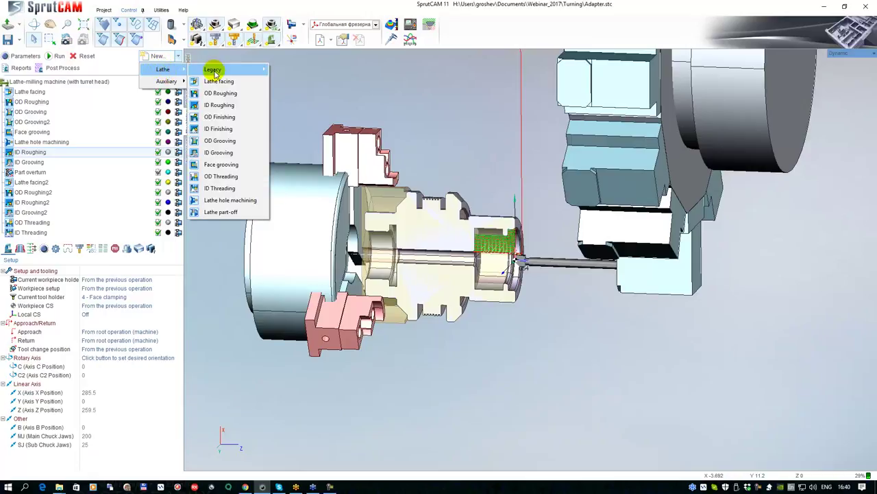
mouse_move(211, 69)
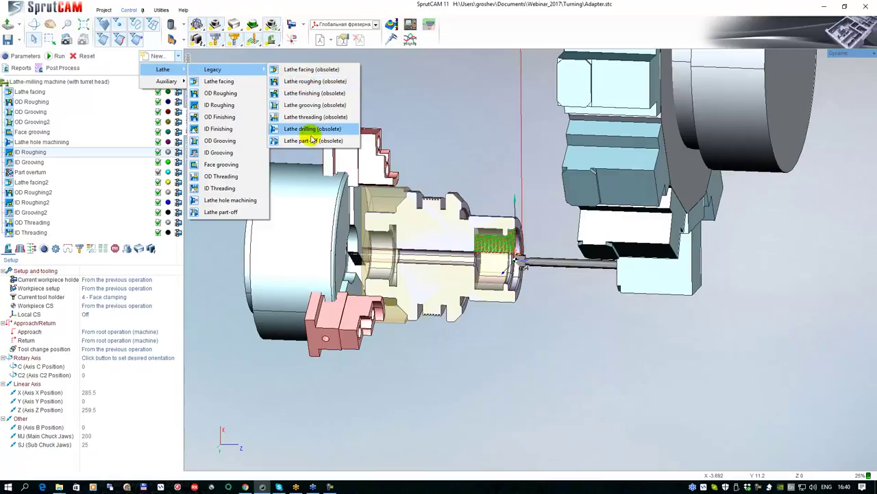
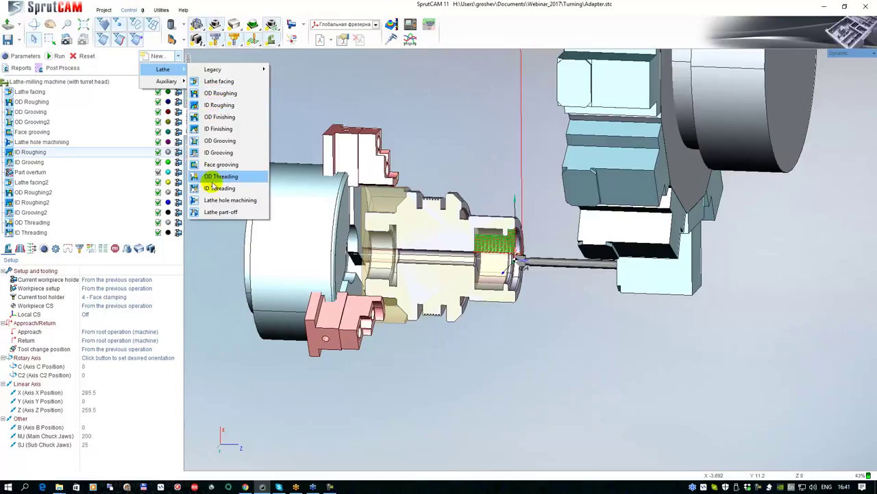
click(299, 111)
Delete all turning operations of the lathe-milling machine.
click(57, 81)
key(Delete)
key(Return)
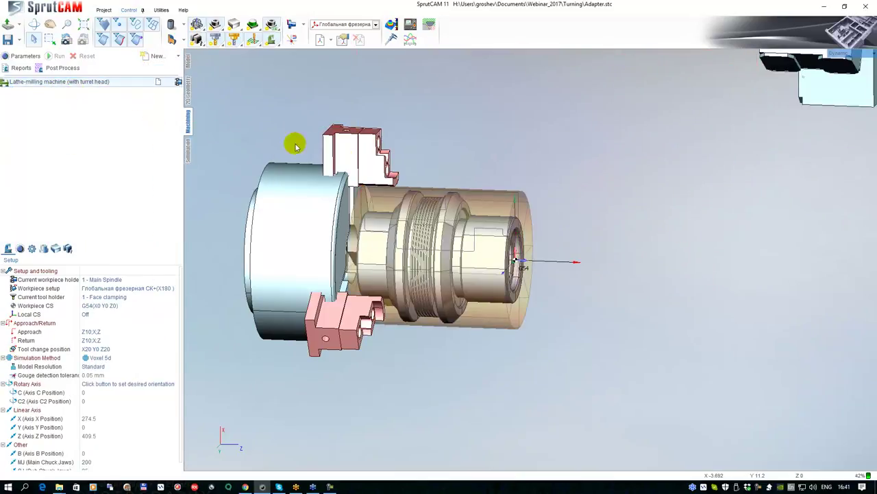
Switch the workpiece around the adapter to the grey translucent display and look over the chuck, turret and counter spindle.
scroll(455, 203, down, 5)
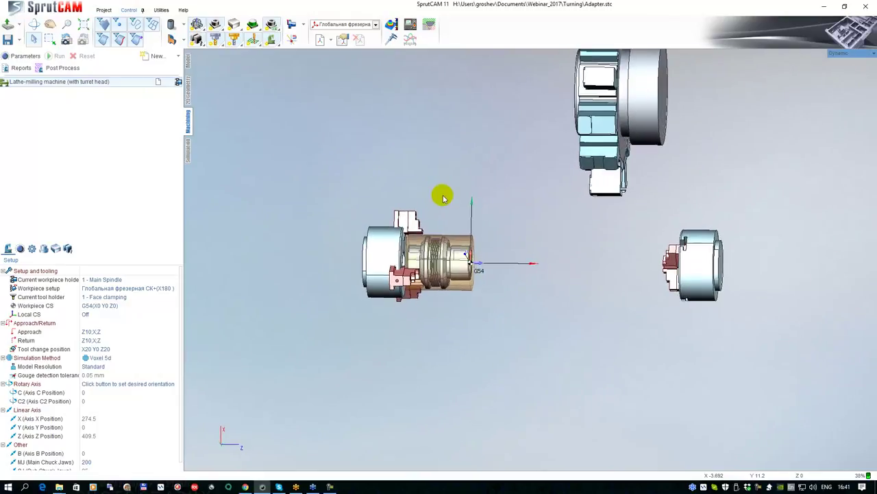
scroll(393, 239, up, 3)
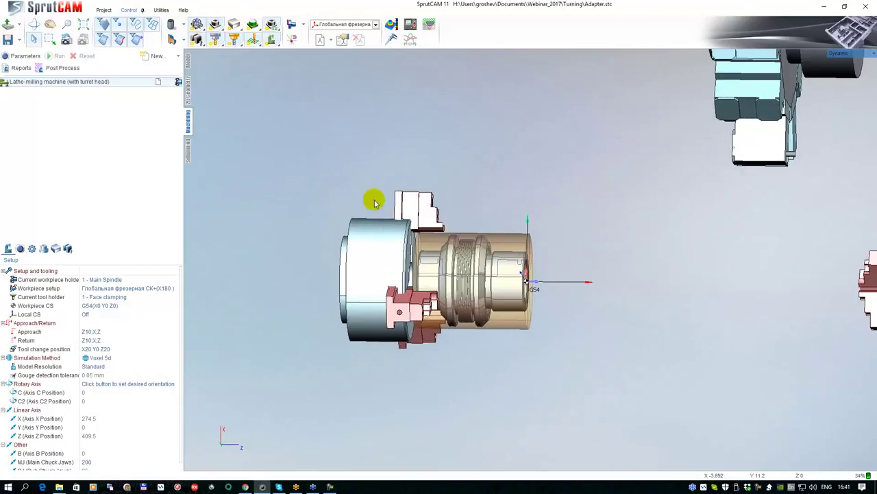
click(272, 26)
scroll(396, 158, down, 2)
middle_drag(396, 159, 346, 129)
click(217, 23)
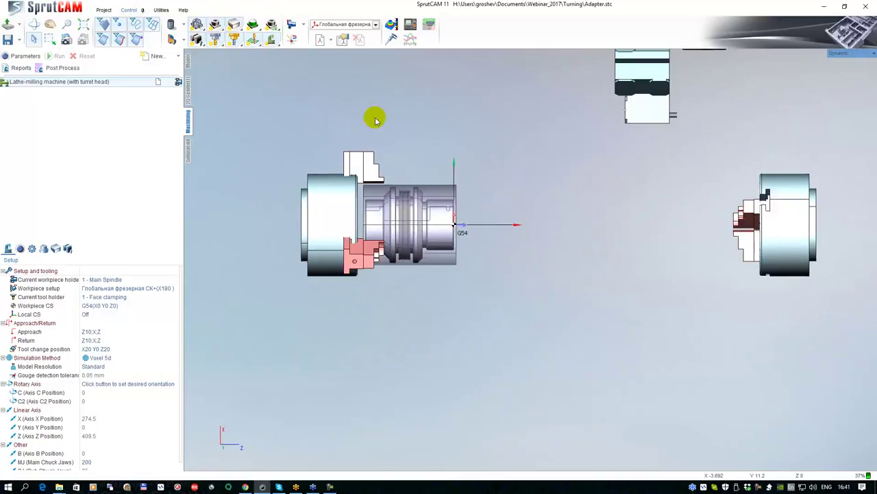
scroll(369, 169, down, 1)
middle_drag(369, 169, 377, 230)
right_drag(418, 234, 501, 215)
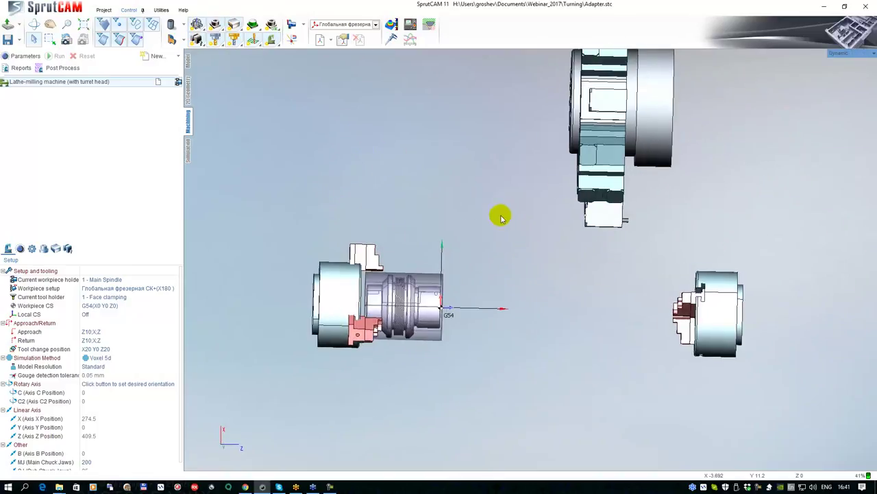
scroll(482, 176, down, 1)
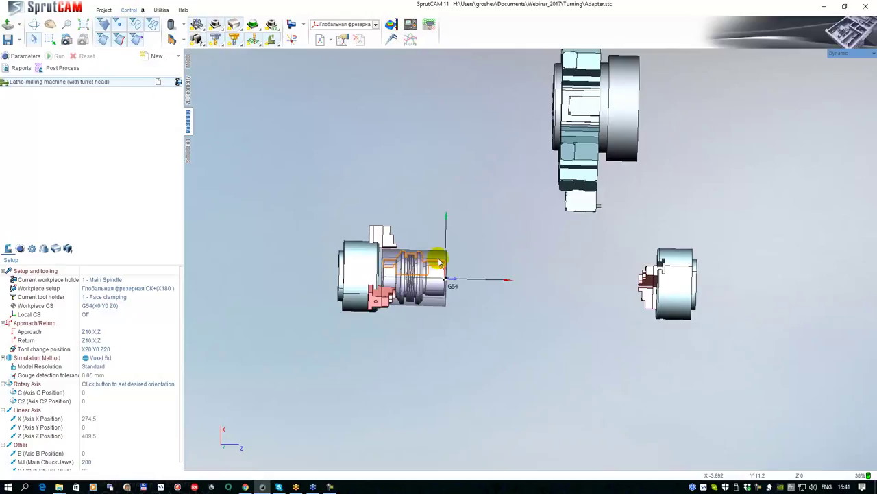
scroll(411, 254, up, 2)
right_drag(399, 268, 394, 272)
middle_drag(305, 188, 295, 163)
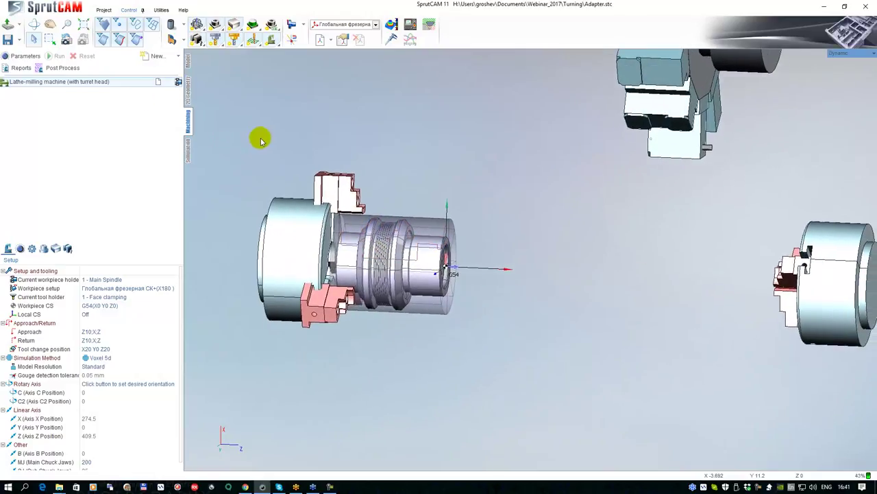
Add a Lathe facing operation to the machine and calculate its toolpath.
click(173, 58)
mouse_move(163, 69)
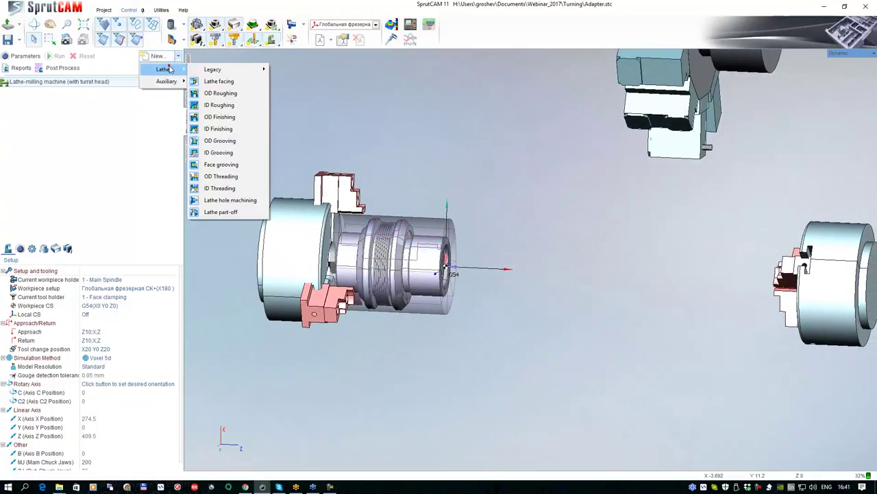
click(219, 82)
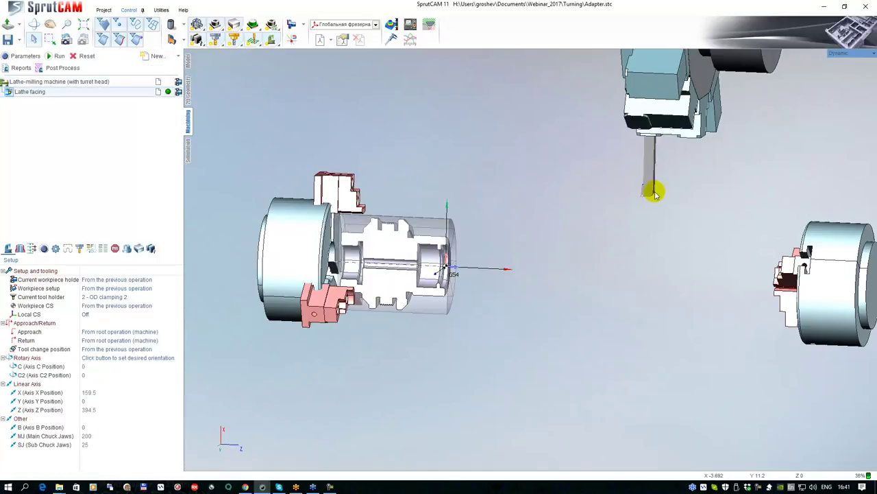
click(53, 55)
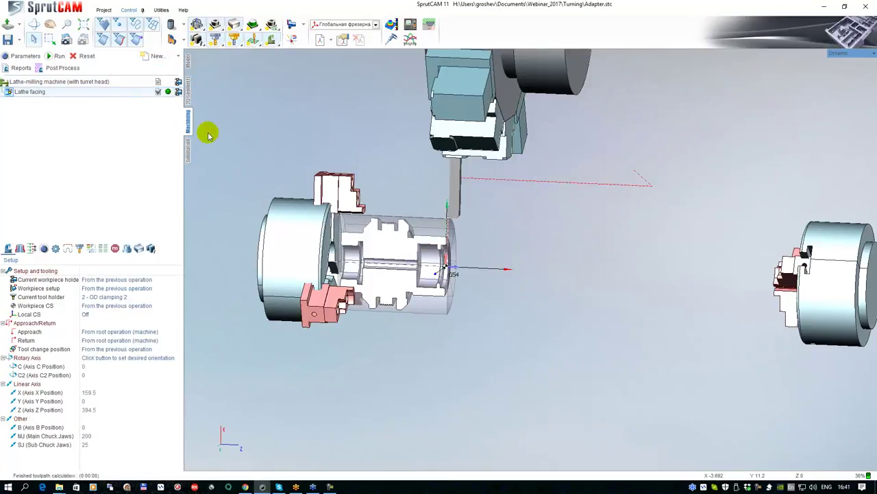
Add an OD Roughing operation after Lathe facing and calculate its toolpath.
scroll(455, 217, up, 3)
right_drag(454, 213, 457, 212)
middle_drag(394, 196, 450, 181)
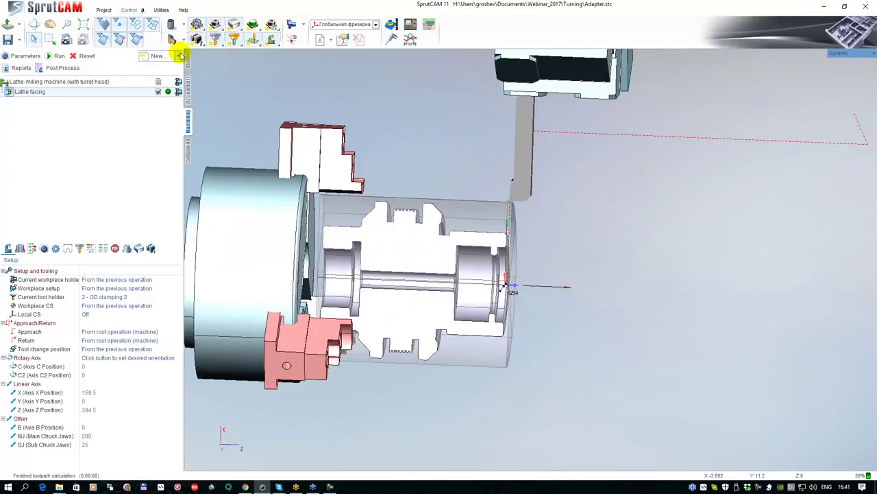
click(177, 58)
mouse_move(164, 69)
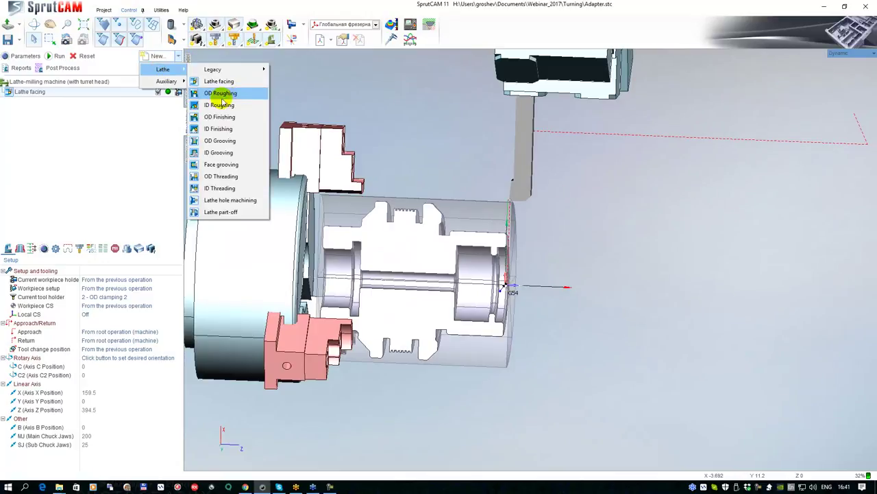
click(220, 94)
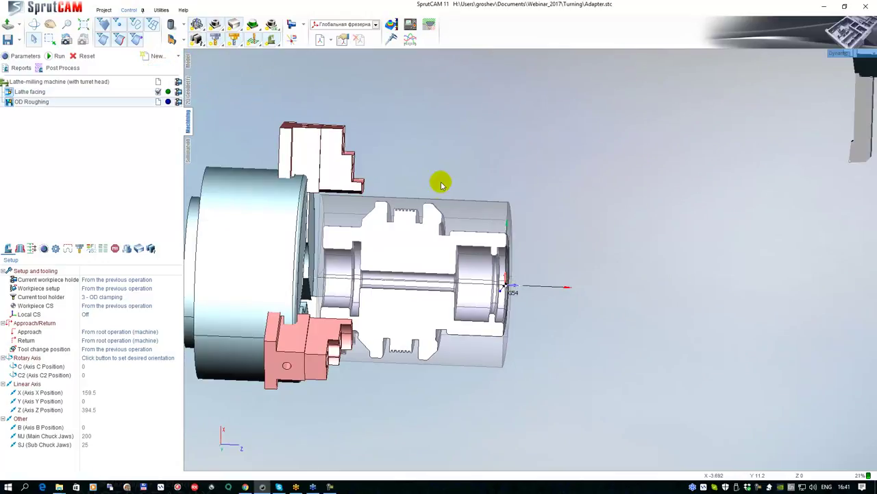
click(57, 55)
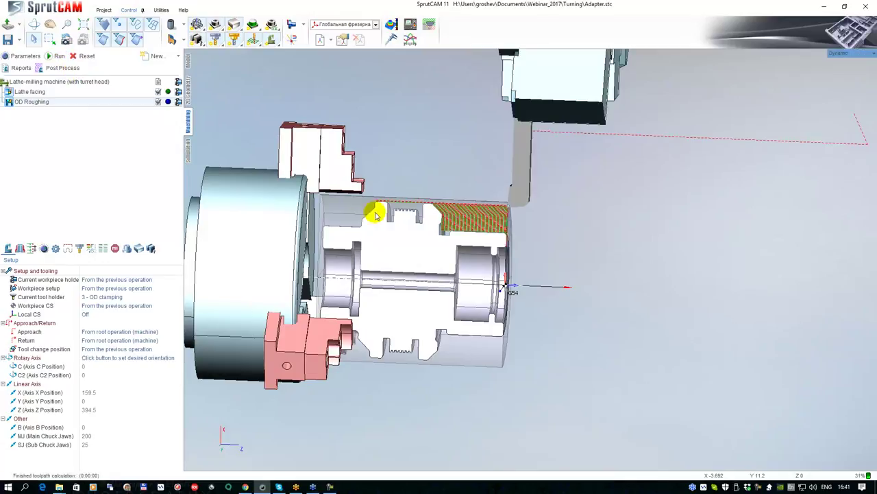
Set the OD Roughing cycle's step to 2 mm and recalculate the toolpath.
scroll(375, 216, up, 5)
scroll(451, 222, down, 3)
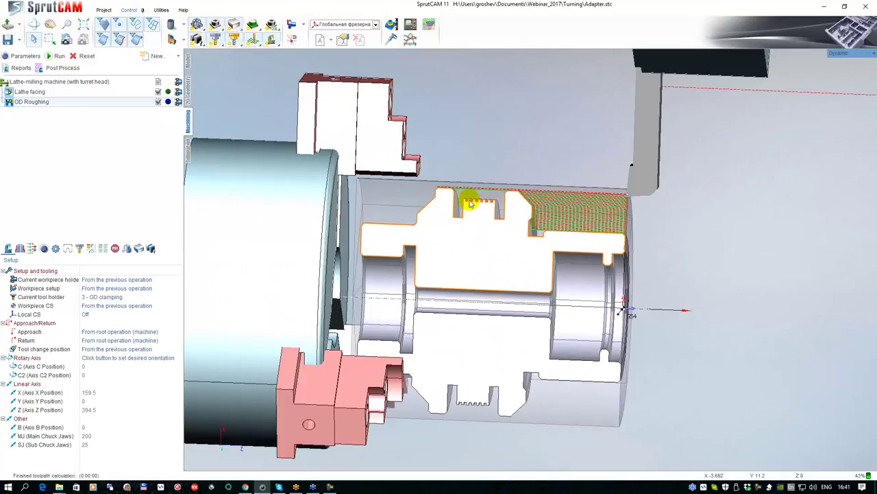
click(28, 249)
scroll(506, 219, up, 4)
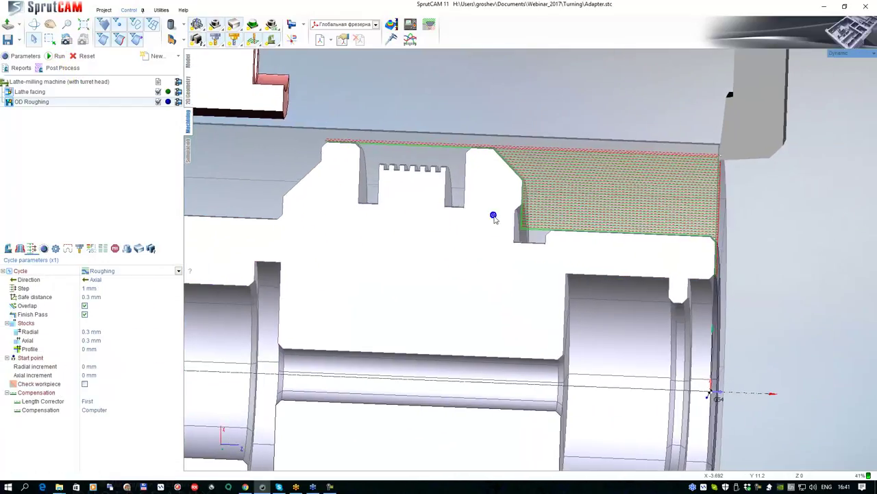
click(93, 287)
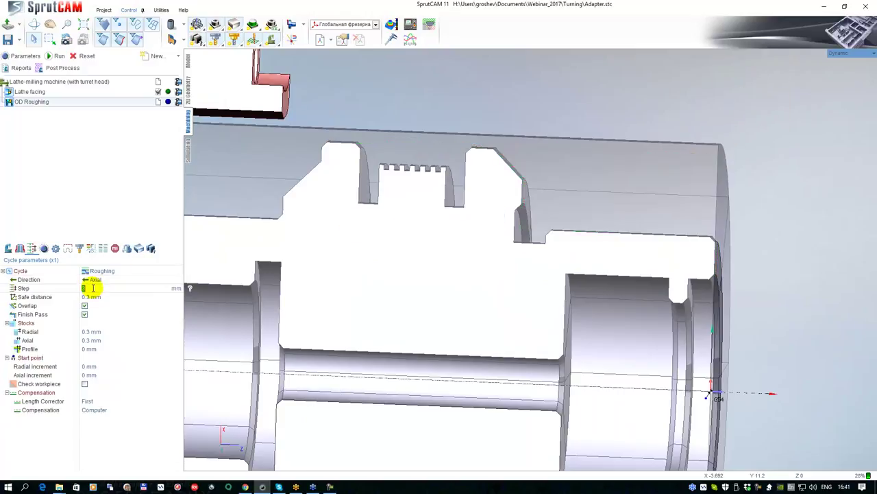
click(253, 24)
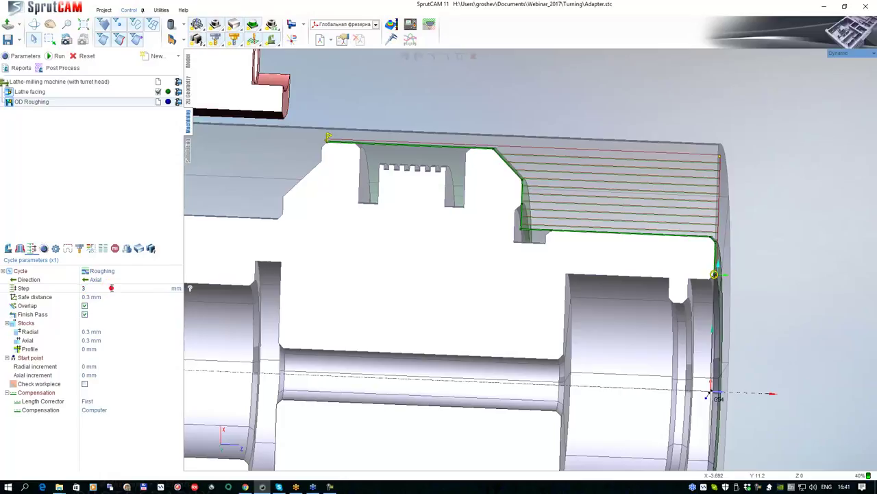
double_click(111, 288)
click(54, 56)
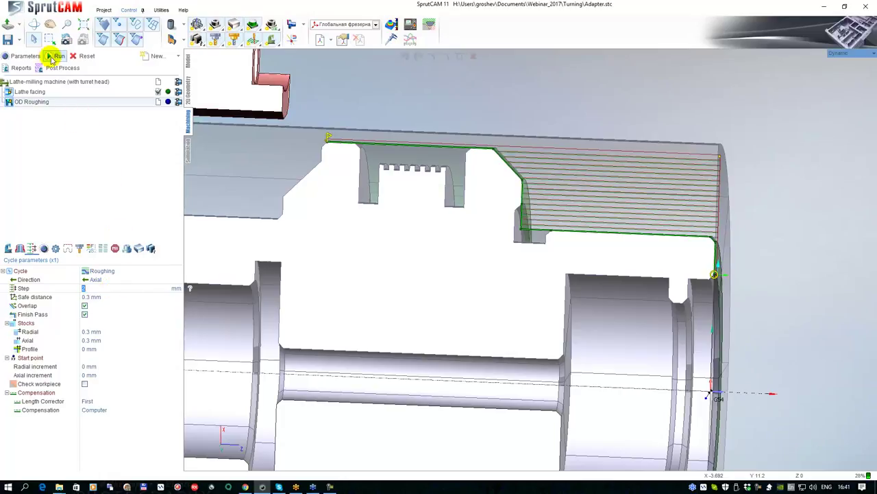
Extend the OD Roughing contour at the collar's chuck-side edge straight outward at 90° by about 6.4 mm.
middle_drag(302, 223, 356, 203)
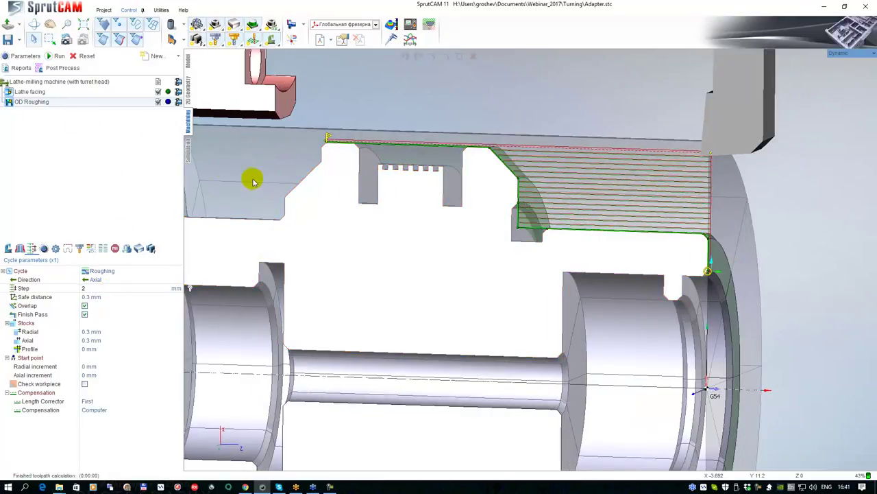
scroll(326, 139, up, 2)
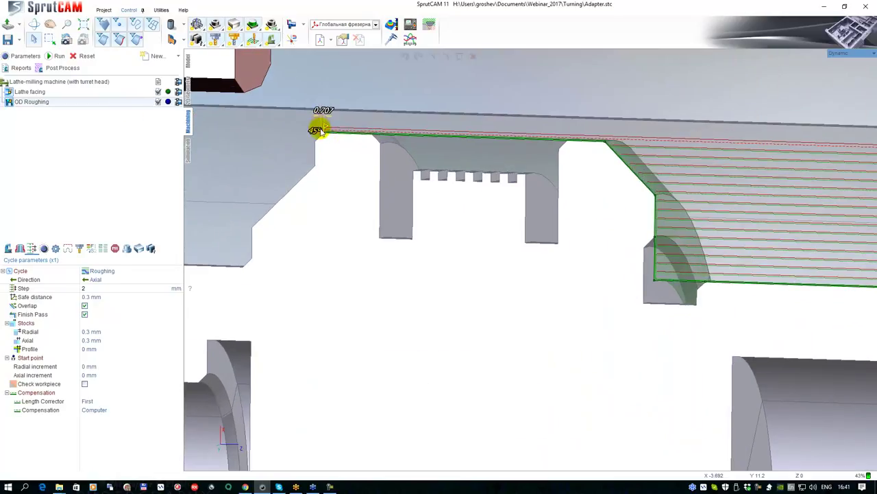
scroll(318, 130, up, 3)
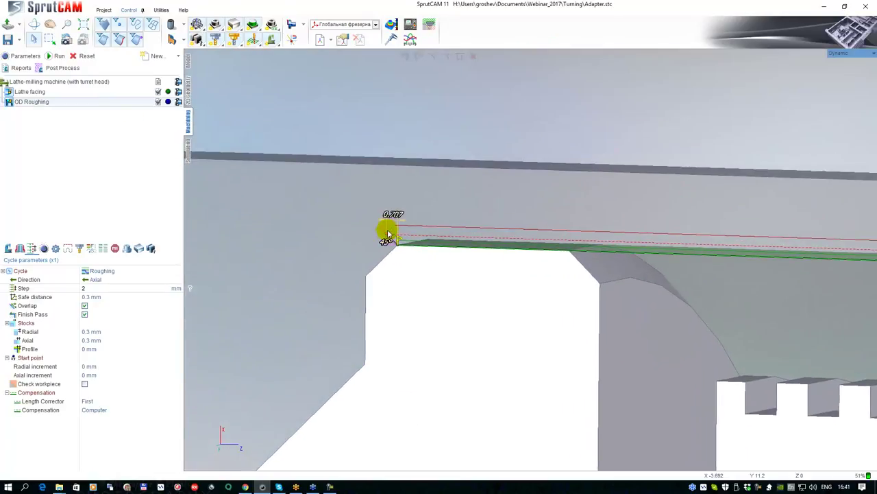
drag(387, 235, 398, 137)
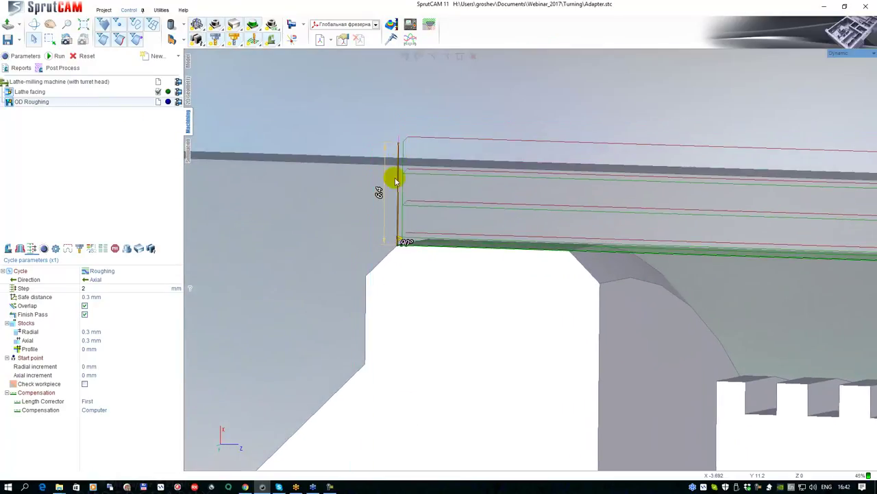
Move the contour's end point on the adapter's front face from the bore edge to the outer chamfer.
scroll(370, 230, down, 5)
middle_drag(370, 230, 356, 158)
scroll(454, 244, down, 5)
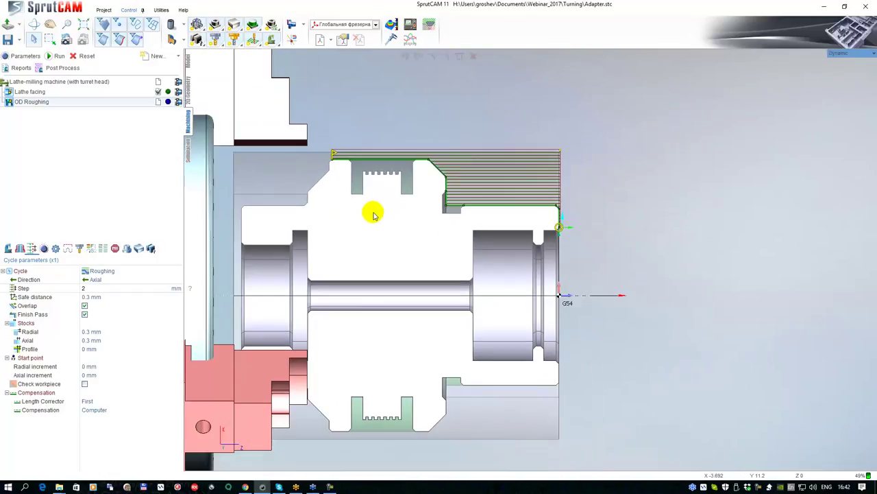
scroll(562, 231, up, 4)
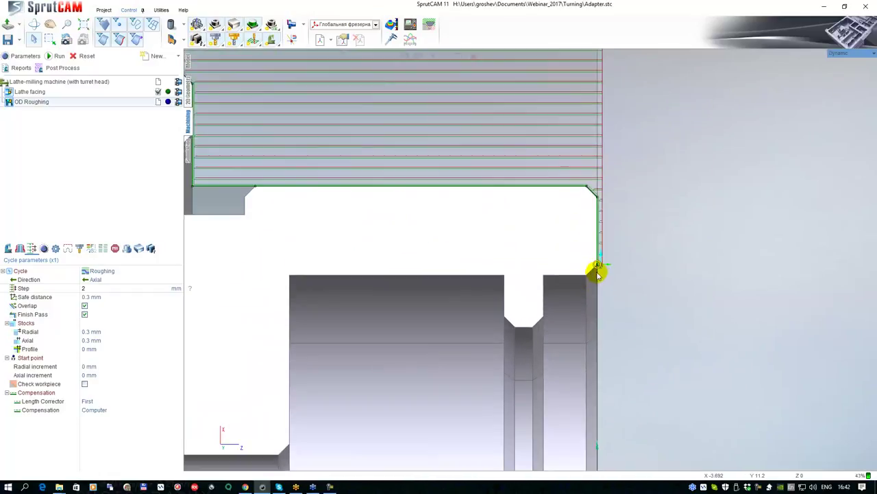
drag(597, 266, 602, 191)
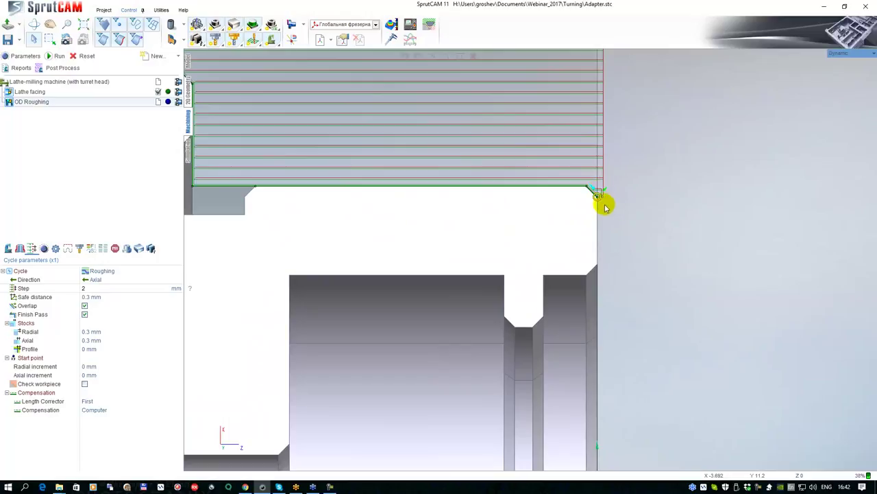
Extend the contour axially by 2 mm at the front chamfer and recalculate the OD Roughing toolpath.
scroll(604, 199, up, 5)
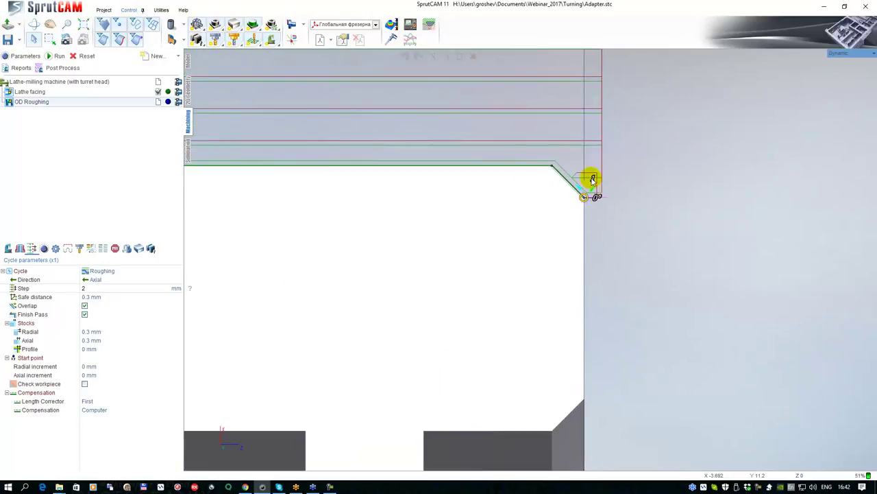
drag(593, 196, 600, 204)
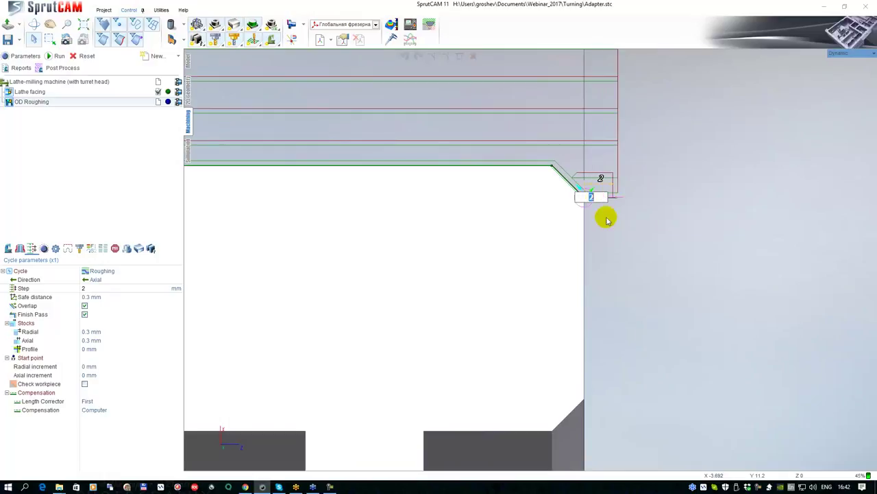
scroll(613, 239, down, 3)
scroll(480, 243, up, 2)
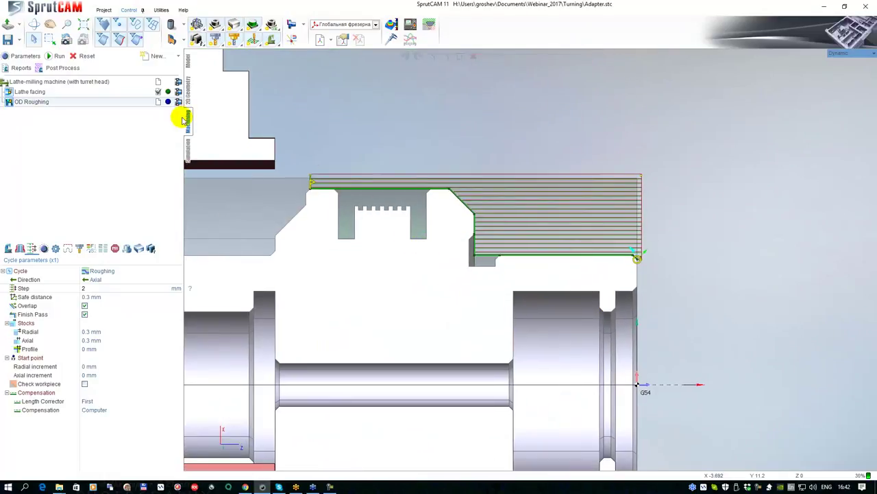
click(57, 56)
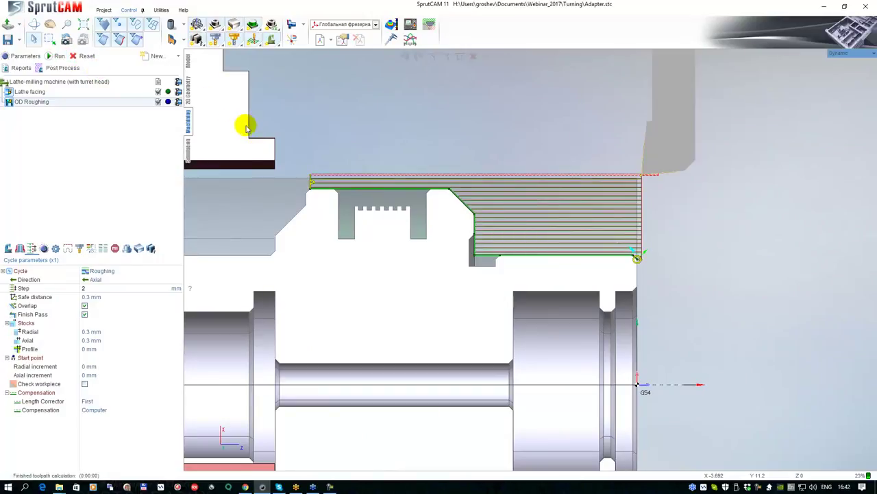
middle_drag(320, 126, 362, 103)
scroll(358, 193, down, 3)
middle_drag(359, 194, 336, 201)
scroll(308, 206, down, 1)
right_drag(206, 172, 411, 279)
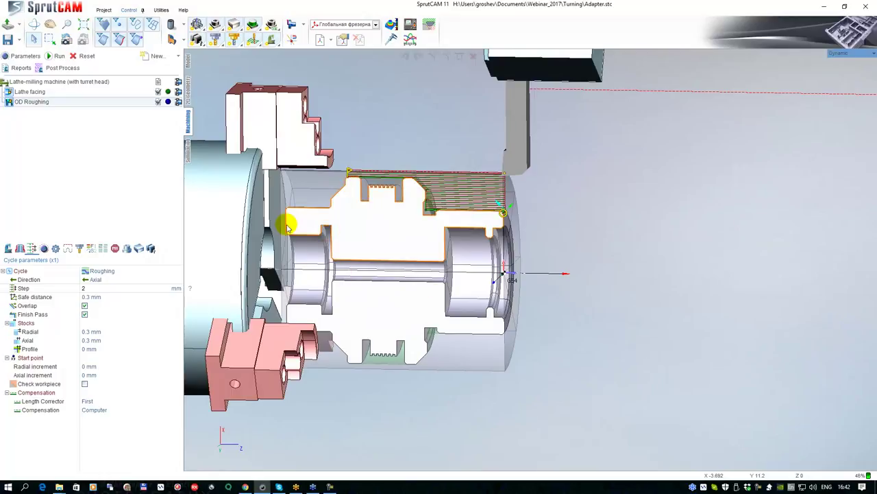
Add a Lathe hole machining operation after OD Roughing and calculate its toolpath.
click(176, 56)
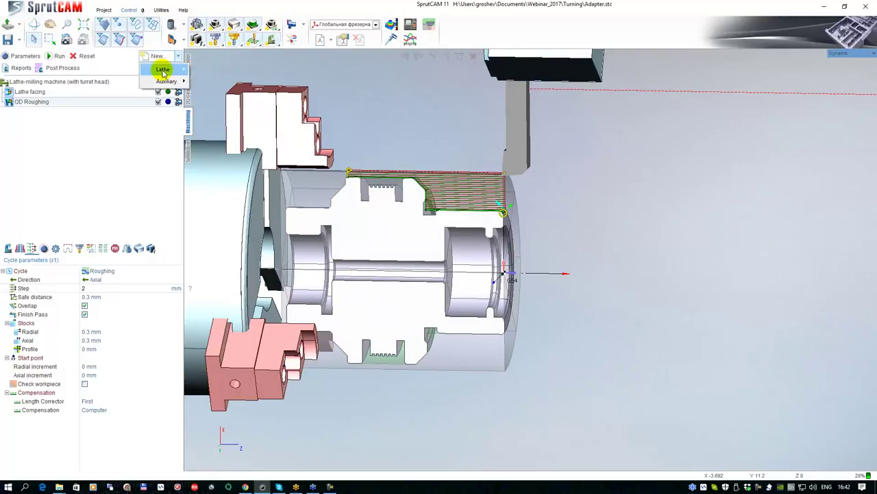
mouse_move(162, 71)
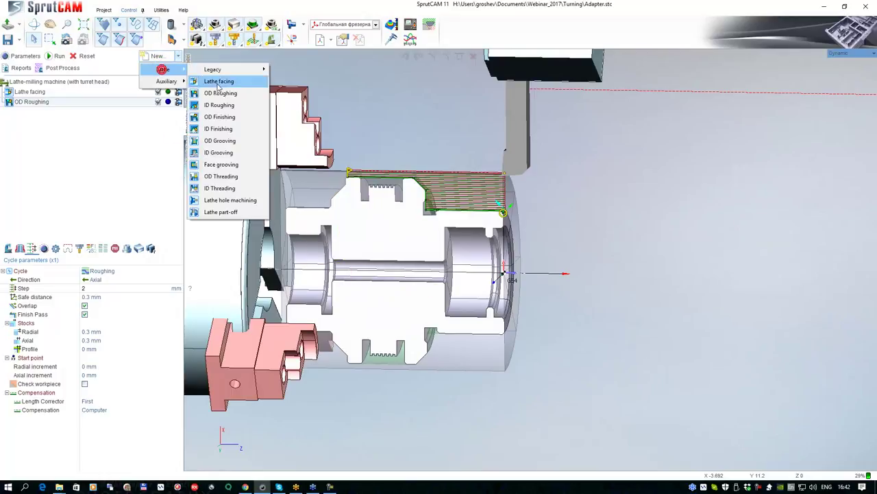
click(230, 200)
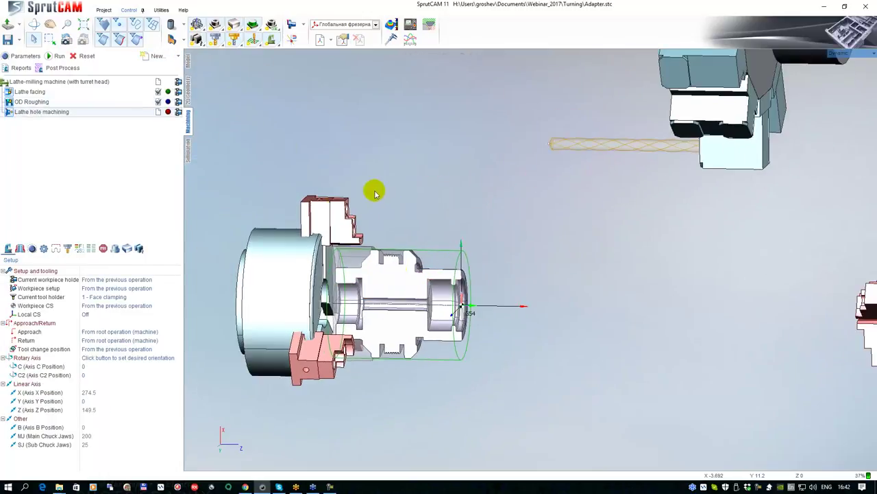
click(56, 57)
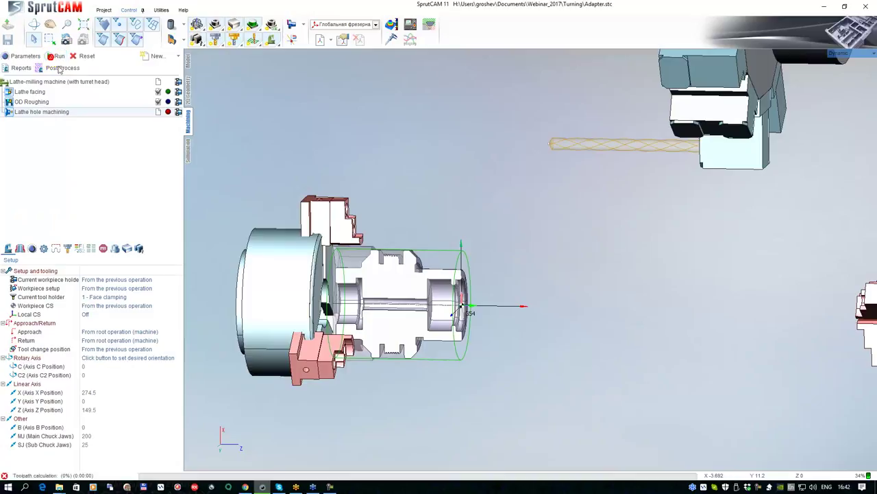
scroll(383, 300, up, 3)
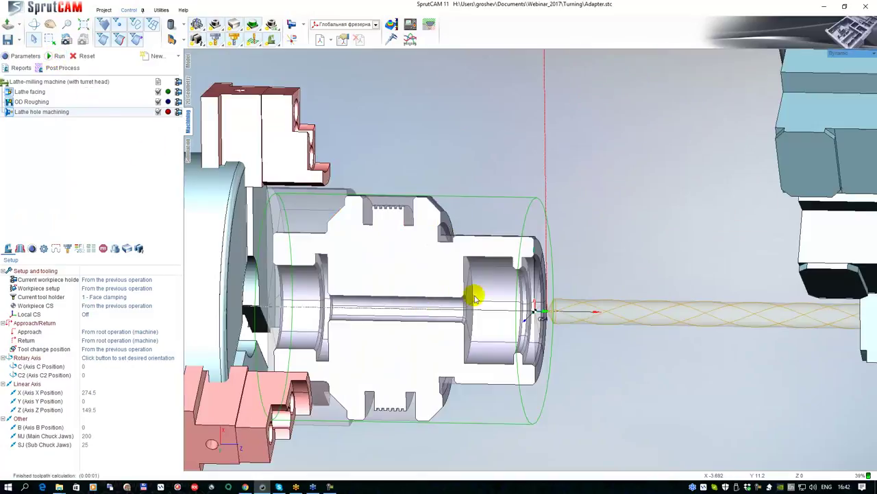
Switch to the machining simulation and show the workpiece in section with the finished part's profile visible.
scroll(554, 295, down, 3)
middle_drag(554, 295, 491, 221)
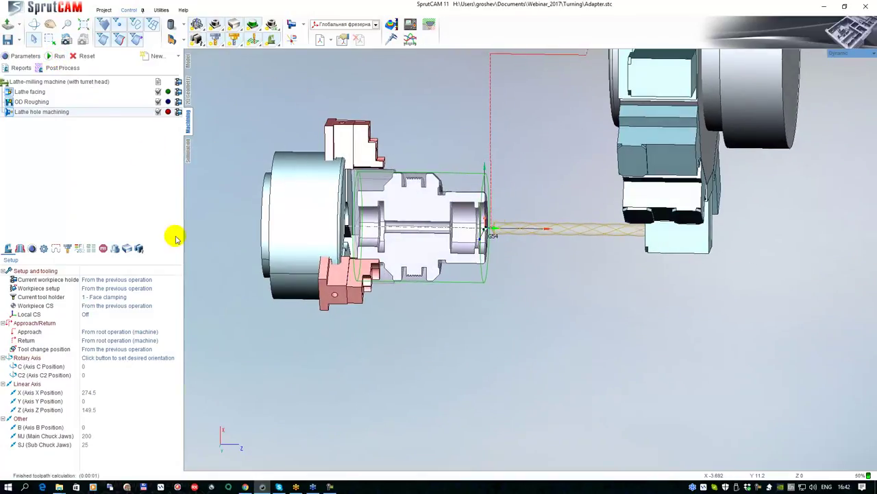
click(188, 149)
scroll(333, 245, down, 2)
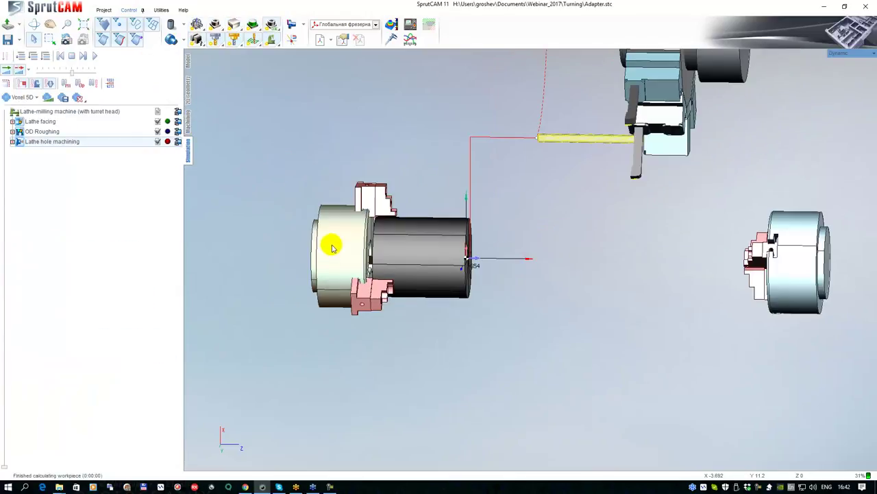
click(172, 40)
click(214, 24)
scroll(400, 242, up, 4)
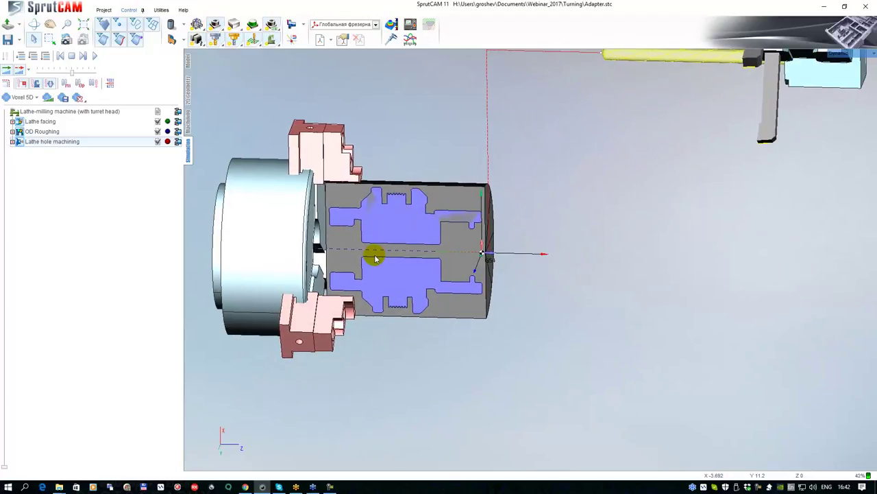
Simulate the facing, roughing and hole operations quickly and examine the drilled hole's depth in the section.
scroll(368, 274, down, 1)
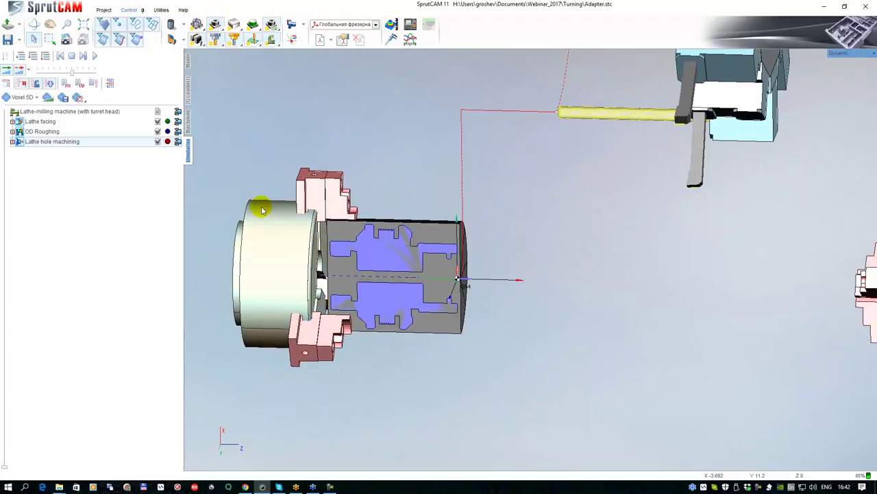
click(22, 56)
scroll(401, 258, up, 3)
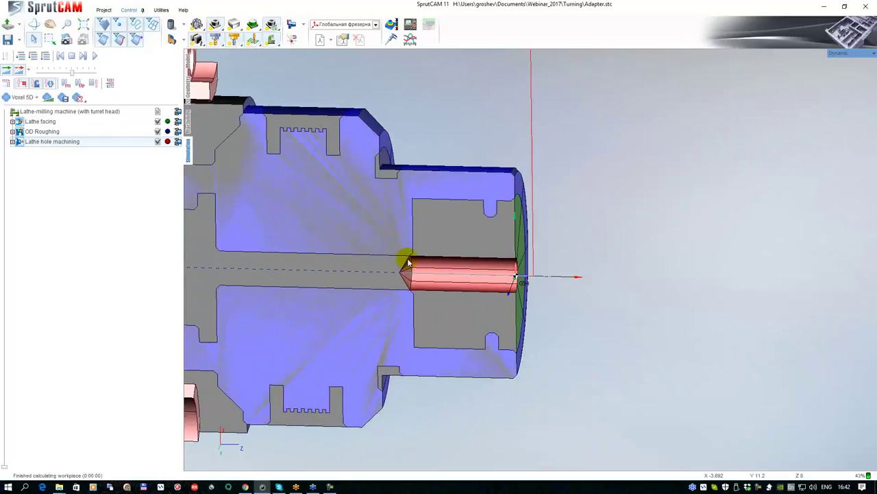
scroll(288, 148, down, 3)
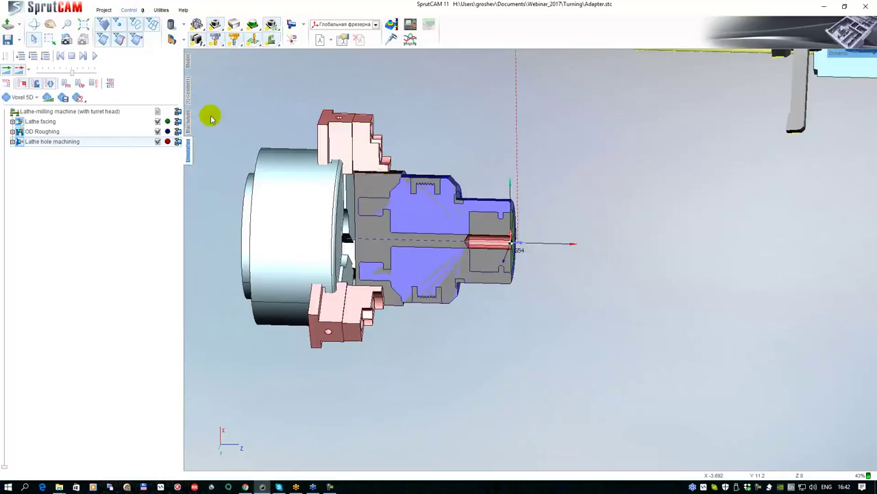
Set the hole's Zmin to -212.09 in the Lathe hole machining job assignment and recalculate the toolpath.
click(187, 111)
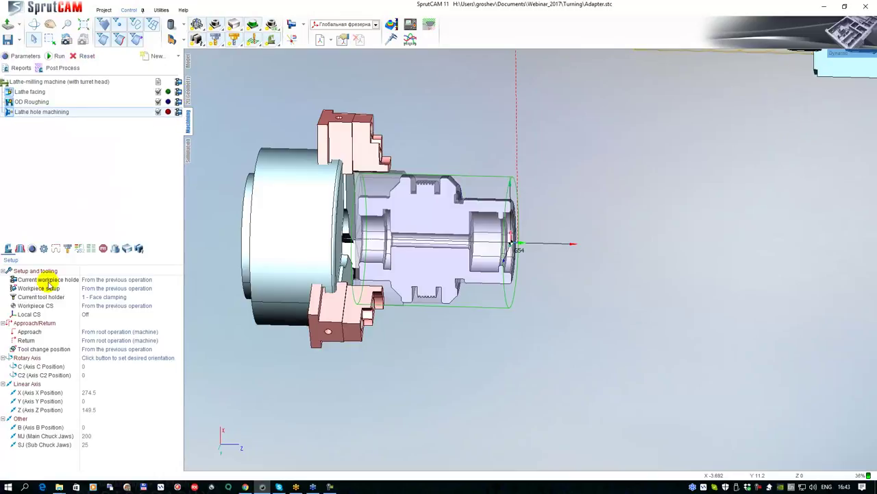
click(20, 249)
click(29, 291)
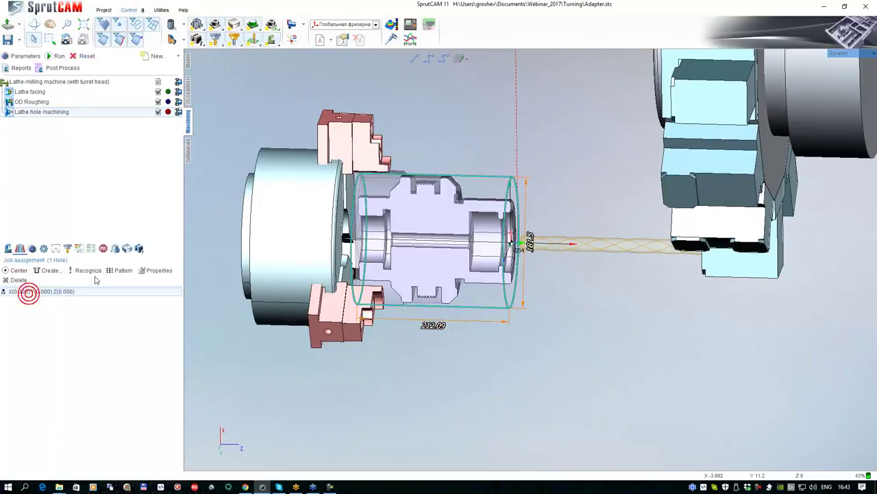
click(146, 271)
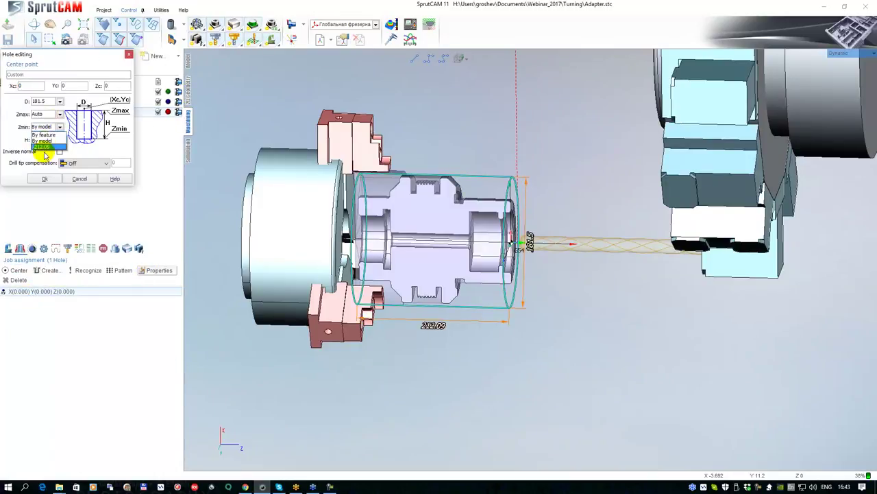
click(41, 147)
click(45, 179)
click(58, 57)
drag(274, 180, 296, 236)
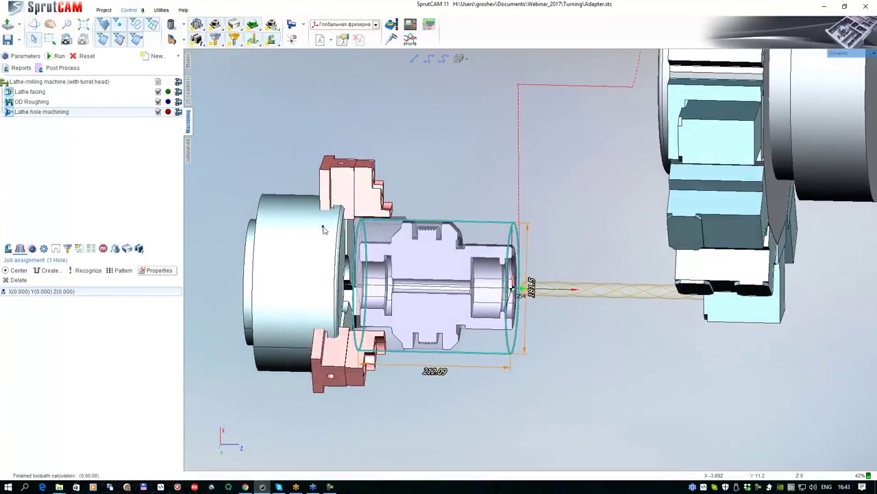
Simulate the operations again and examine the deepened bore and the unmachined grooves in the section.
click(188, 152)
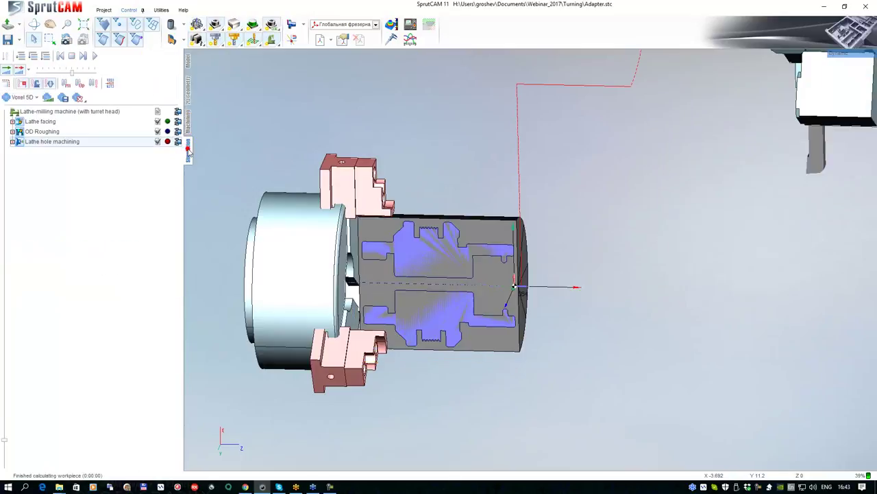
click(45, 59)
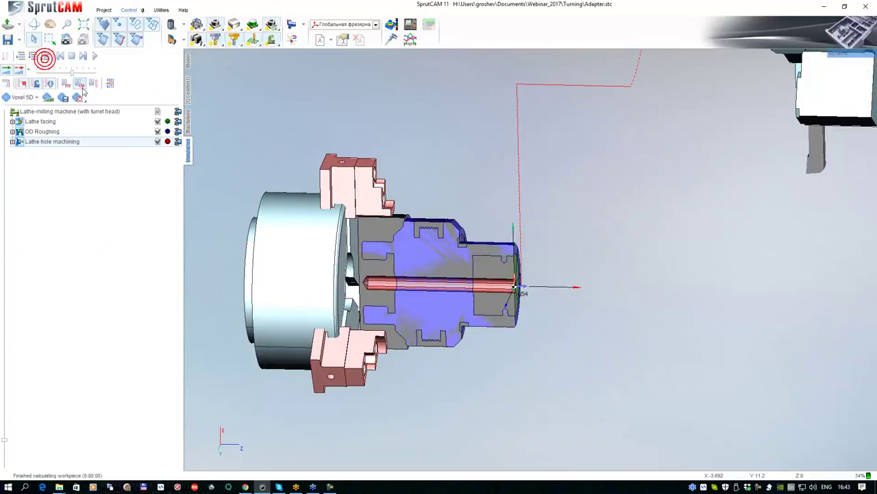
scroll(391, 246, up, 4)
middle_drag(411, 258, 435, 252)
scroll(397, 248, down, 2)
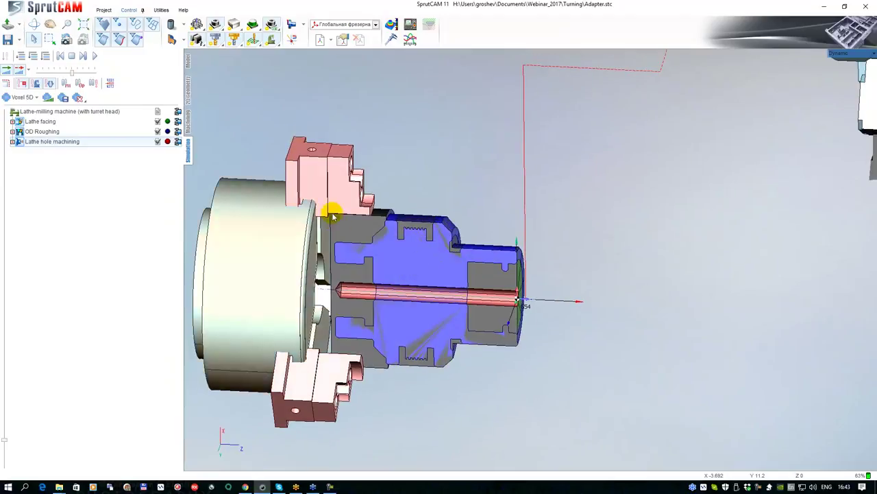
mouse_move(395, 247)
right_down()
mouse_move(427, 231)
mouse_move(428, 181)
right_up()
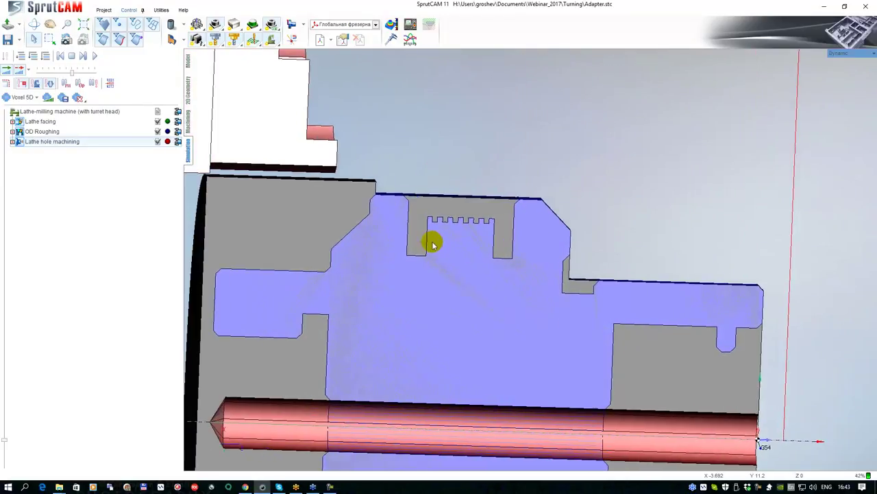
Return to the machining setup and add an OD Grooving operation after the hole machining.
click(189, 118)
scroll(423, 243, down, 5)
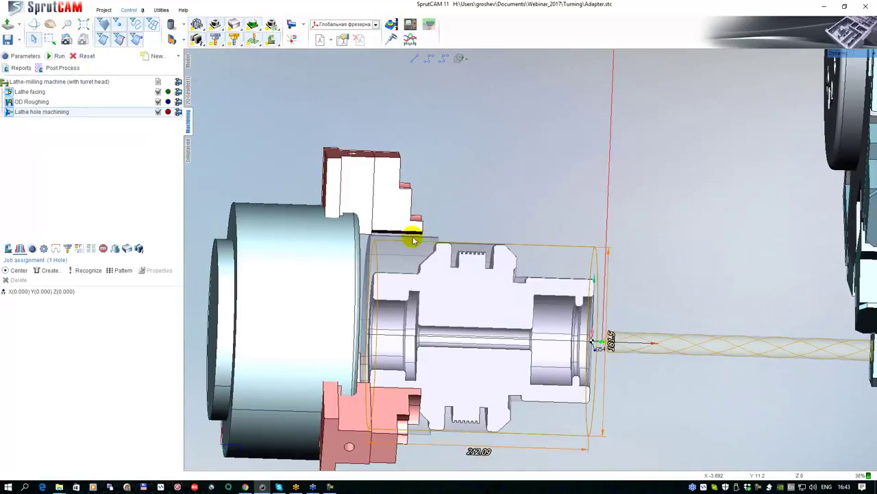
right_drag(423, 243, 410, 237)
click(178, 57)
mouse_move(176, 70)
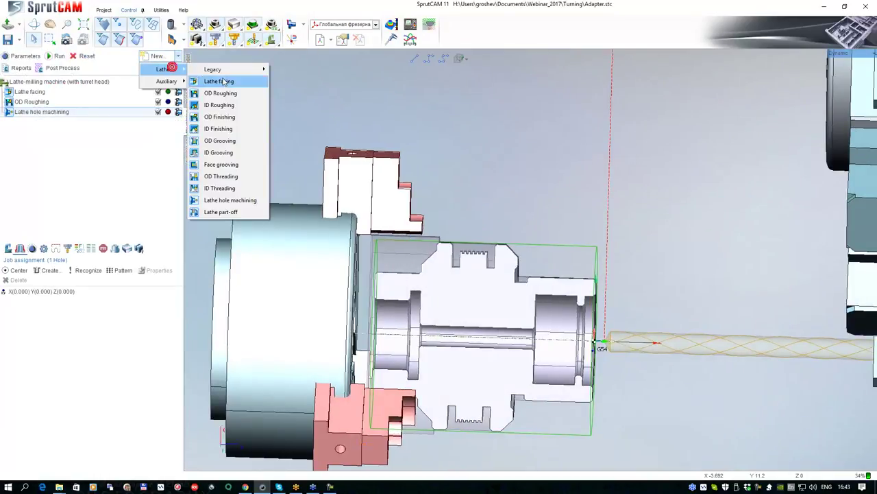
click(220, 142)
Move the OD Grooving contour's start point from the chuck-side end face to the collar groove's chuck-side chamfer.
scroll(396, 172, down, 3)
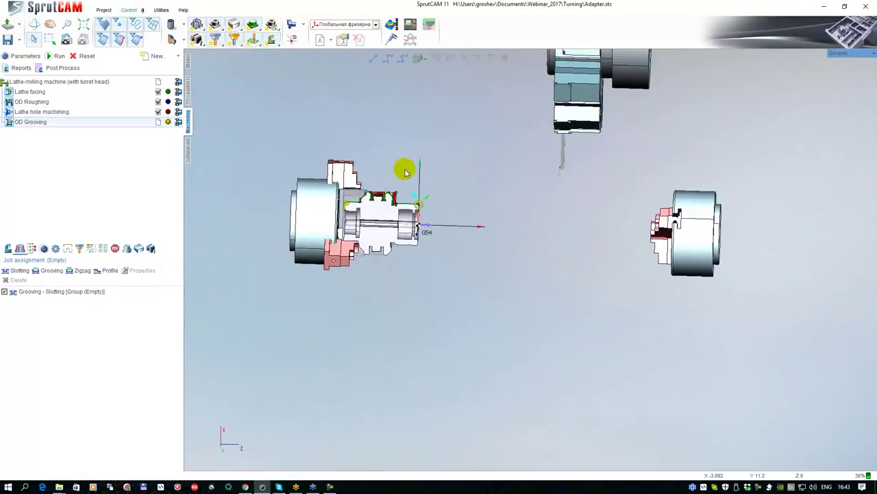
scroll(480, 190, up, 6)
scroll(487, 211, up, 1)
scroll(422, 213, down, 4)
scroll(325, 281, up, 3)
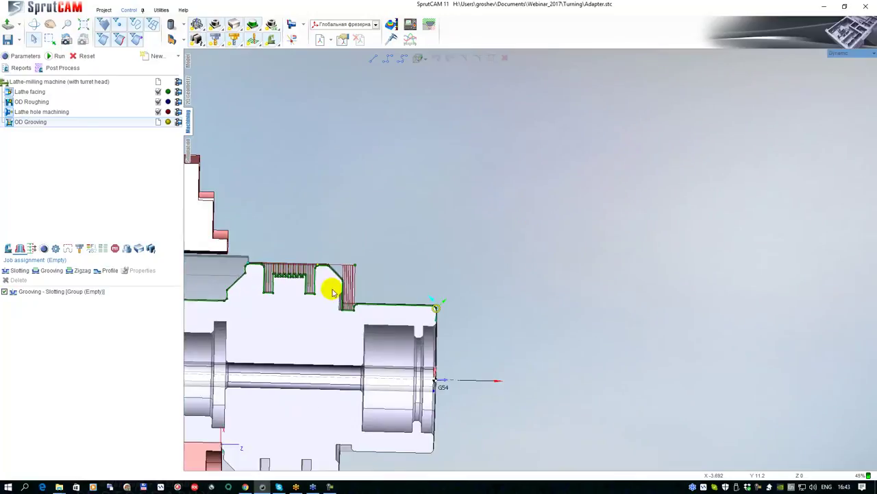
scroll(313, 262, up, 4)
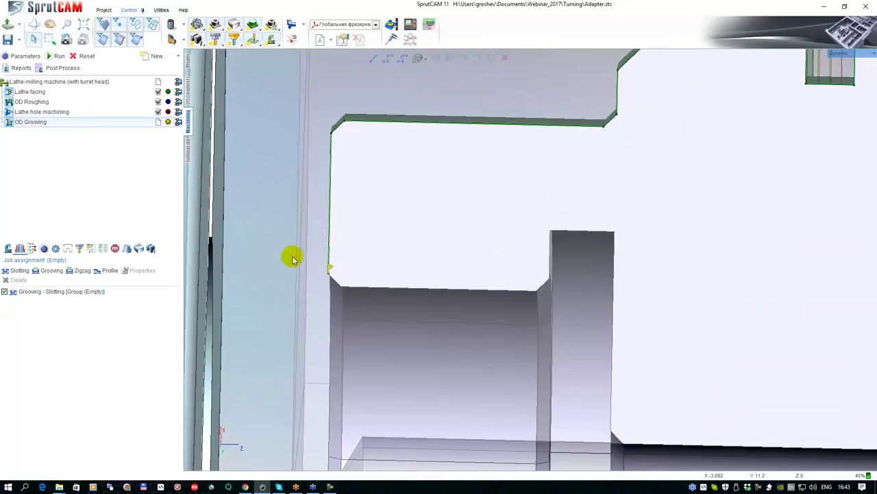
drag(331, 268, 630, 83)
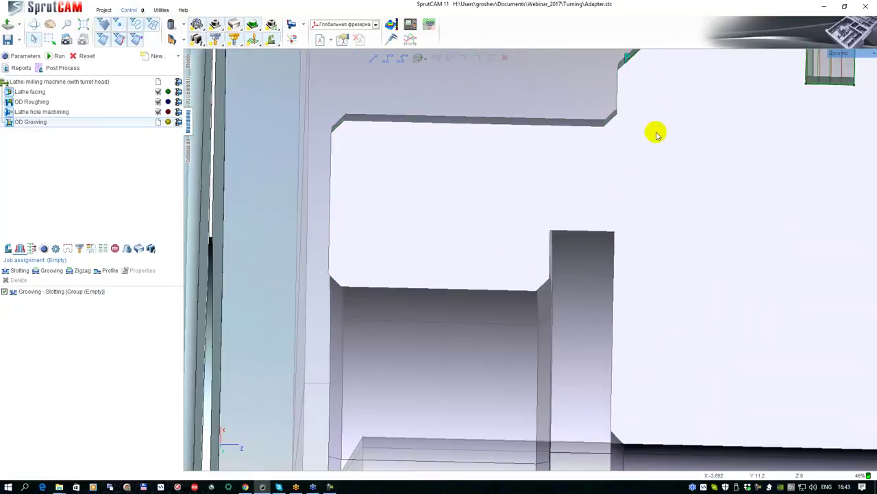
scroll(652, 137, down, 2)
middle_drag(652, 151, 484, 315)
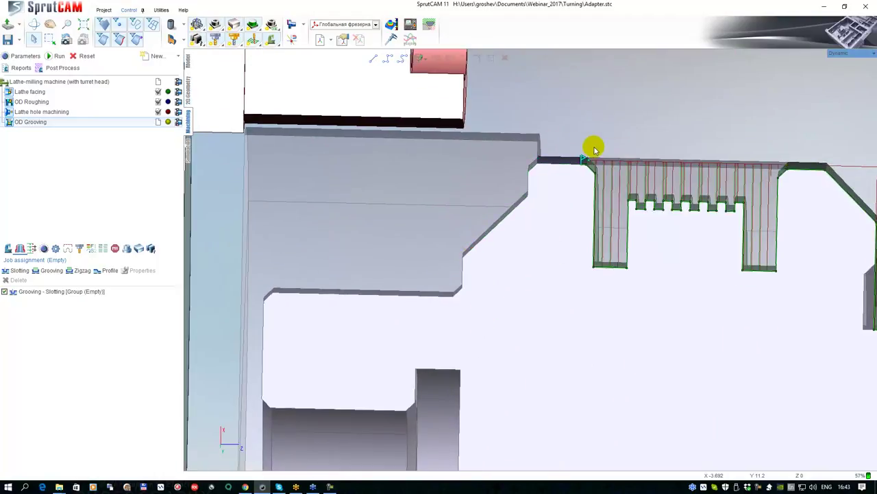
Move the OD Grooving contour's end point from the adapter's front chamfer to the collar groove's front-side chamfer.
scroll(450, 251, down, 3)
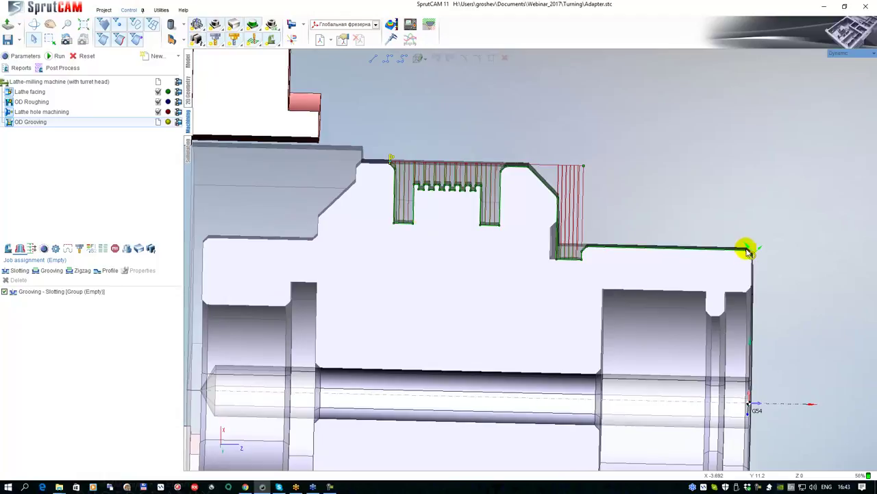
drag(754, 259, 525, 158)
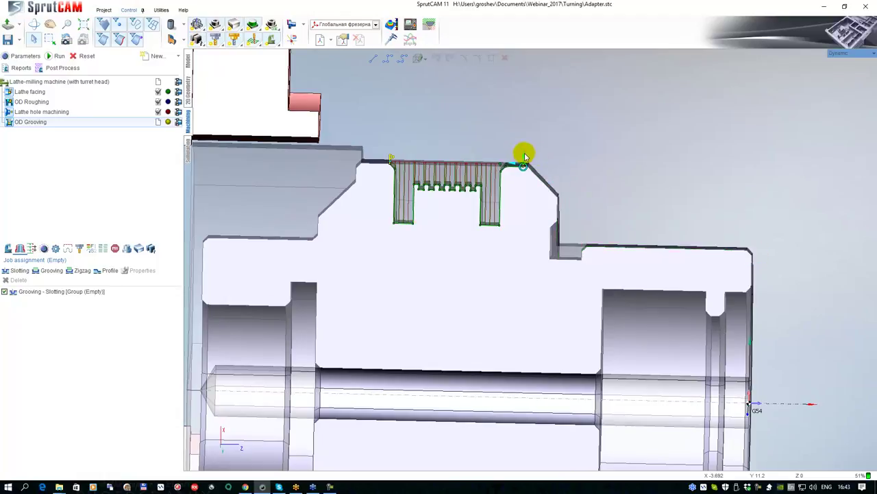
scroll(414, 182, up, 2)
middle_drag(407, 213, 368, 157)
scroll(363, 227, down, 1)
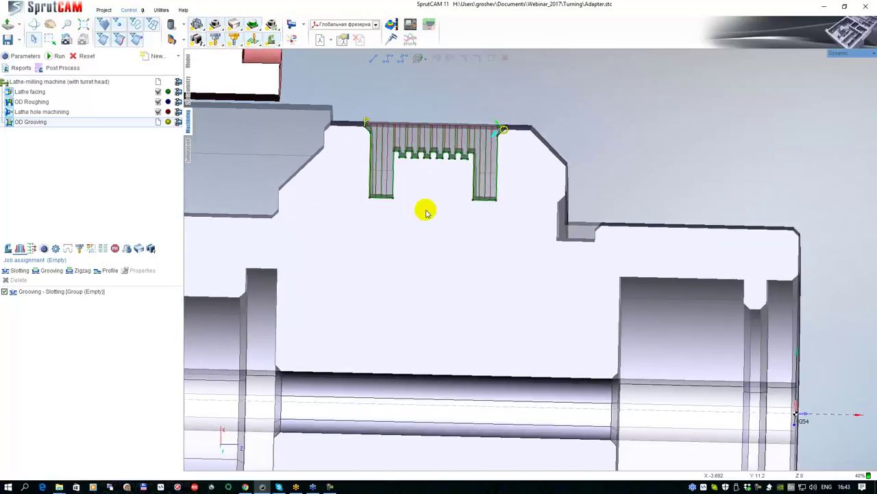
Bridge the six small notches on the groove's raised middle section so the grooving contour runs straight across them.
scroll(411, 133, up, 2)
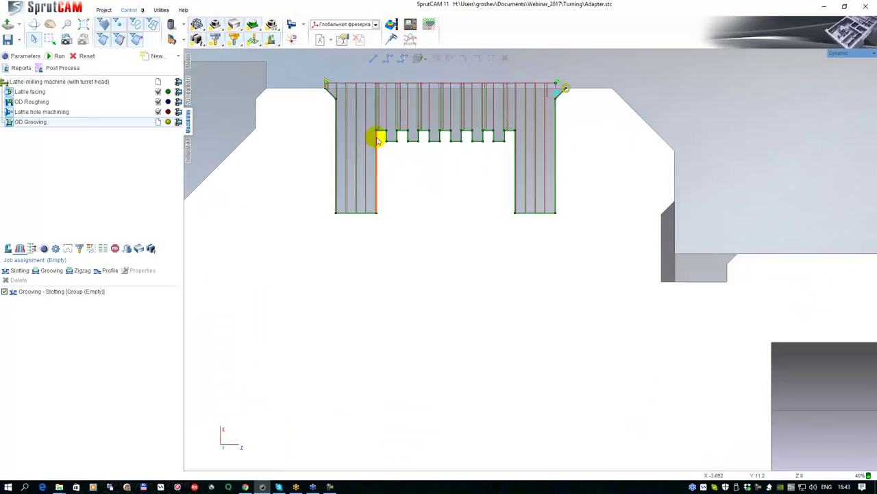
click(506, 157)
click(397, 86)
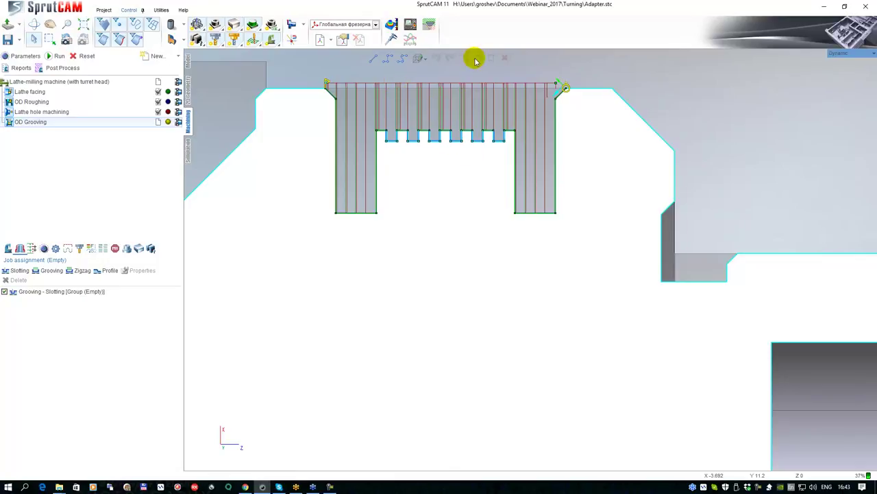
click(456, 183)
drag(493, 157, 505, 151)
click(528, 180)
click(540, 180)
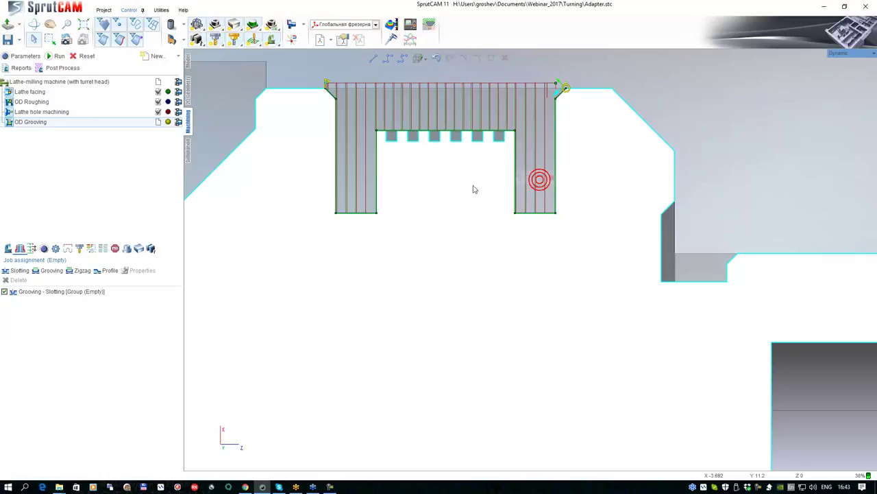
Set the OD Grooving tool's holder lengths l3 to 35 and l5 to 25, and its insert width la to 4.
middle_drag(425, 173, 440, 197)
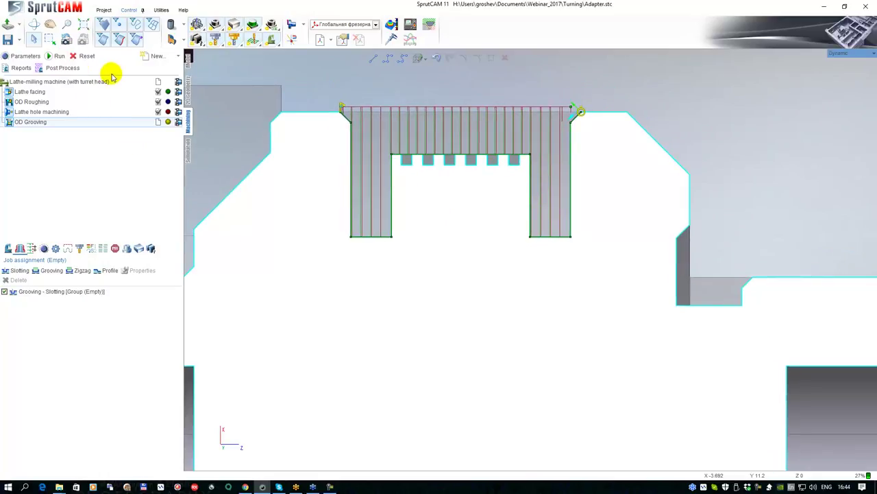
click(22, 57)
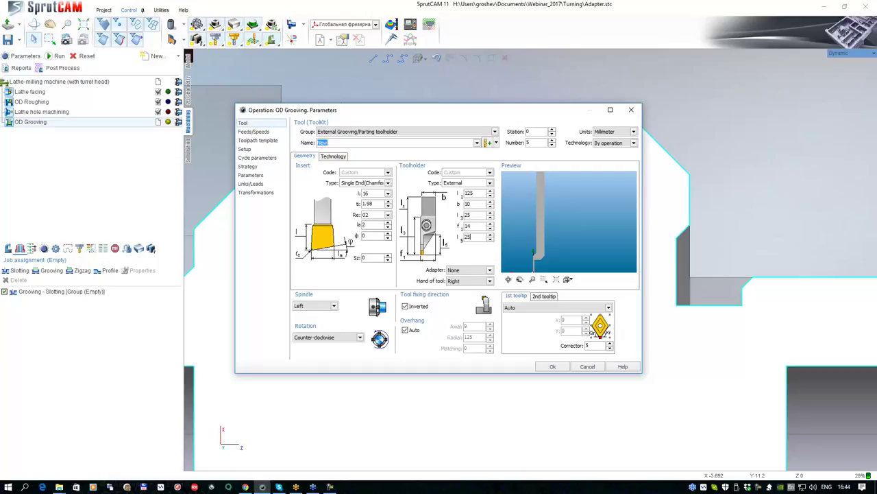
click(410, 245)
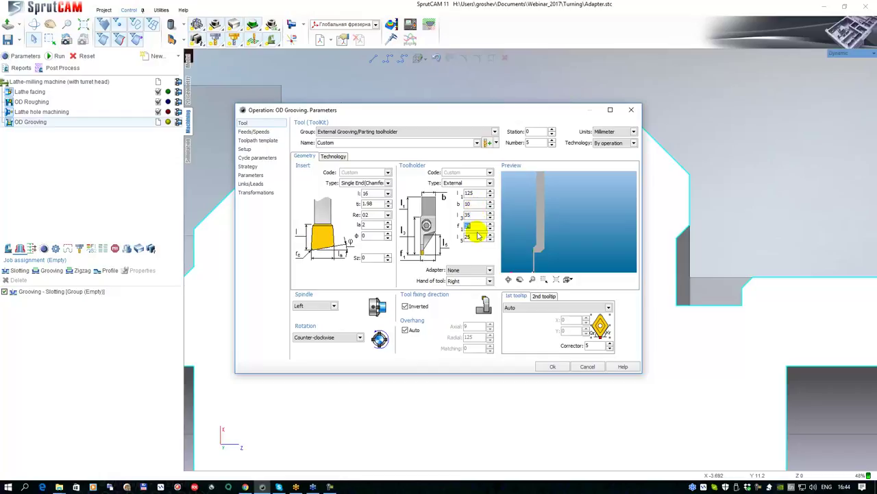
middle_drag(534, 234, 553, 211)
scroll(553, 211, down, 1)
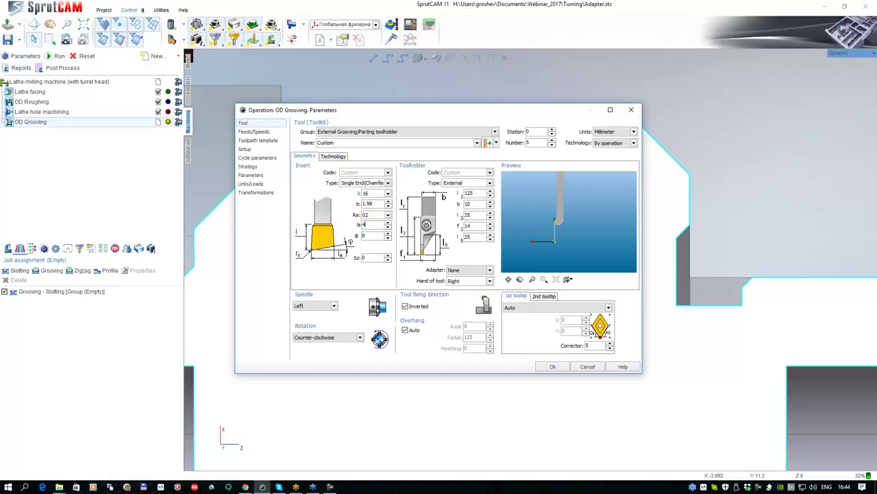
click(377, 235)
click(553, 366)
Calculate the OD Grooving toolpath with the modified grooving tool.
scroll(466, 268, up, 5)
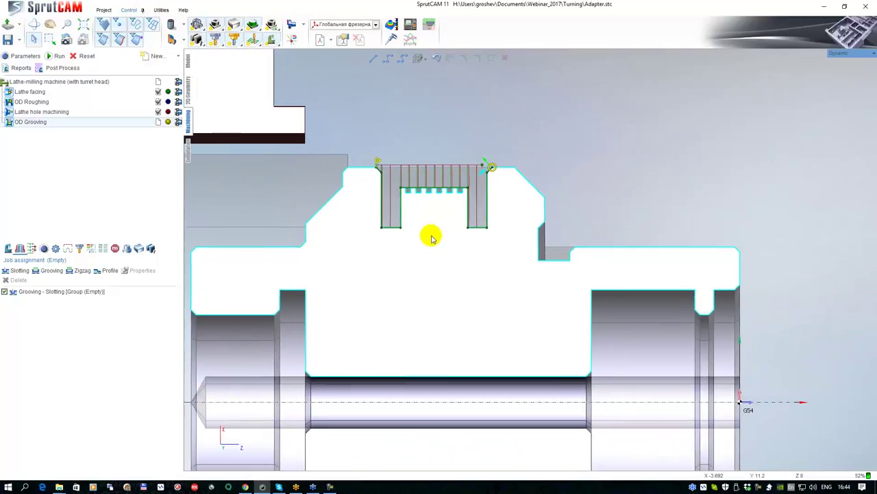
click(57, 56)
middle_drag(496, 154, 426, 169)
scroll(425, 169, up, 7)
middle_drag(416, 239, 529, 182)
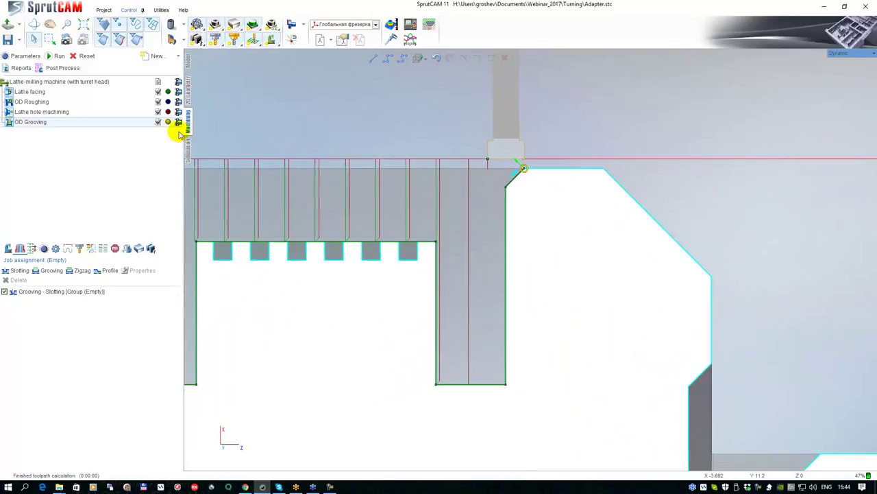
Simulate the preceding operations up to OD Grooving, and run the OD Grooving machining simulation on that workpiece.
click(187, 146)
scroll(354, 225, down, 4)
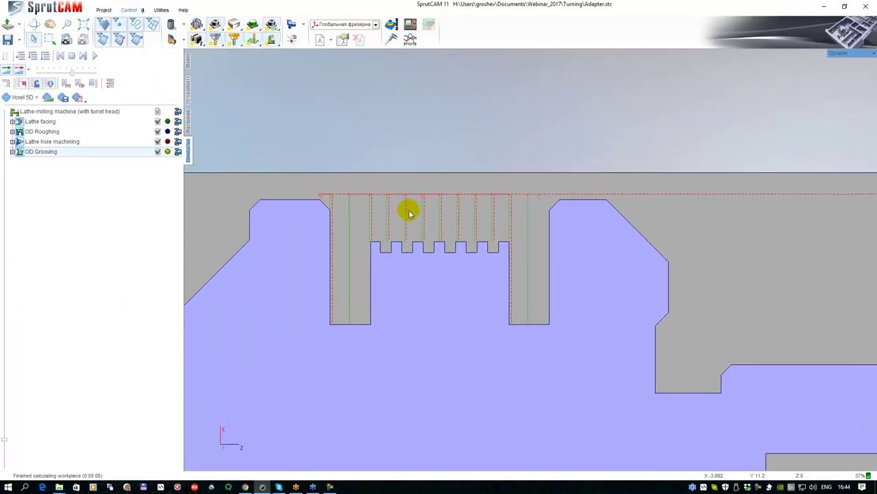
scroll(343, 200, down, 6)
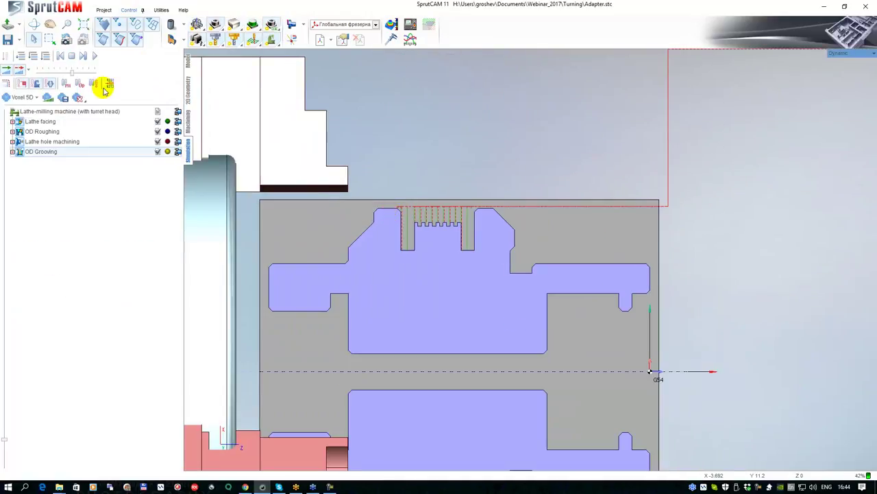
click(37, 58)
middle_drag(284, 173, 372, 187)
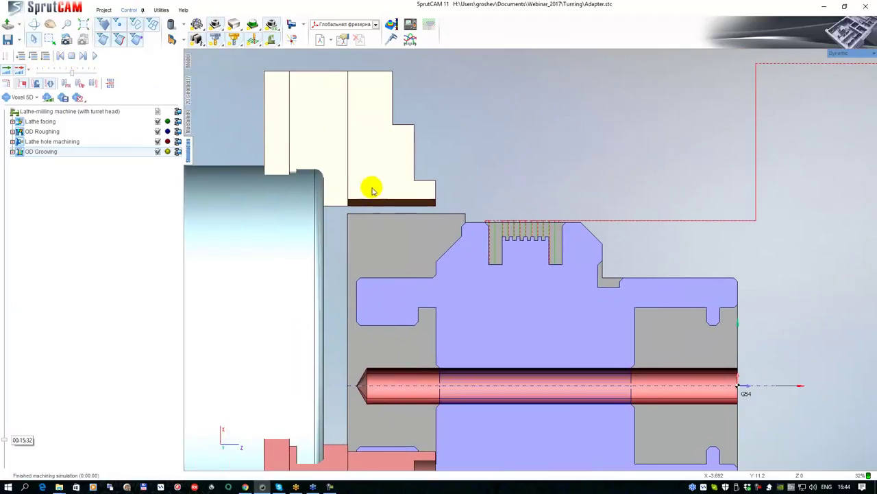
click(95, 56)
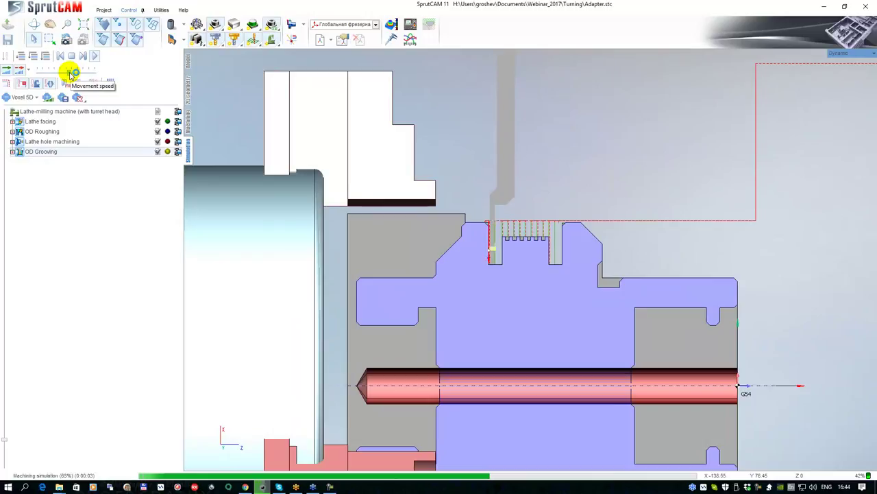
Examine the simulated collar groove at both upper chamfers and along the six small notches of its raised middle section.
scroll(604, 243, up, 5)
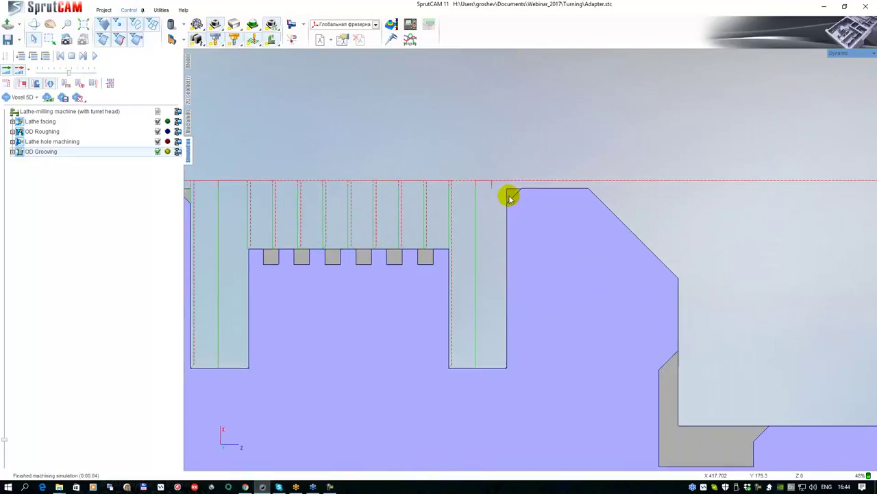
scroll(508, 179, down, 3)
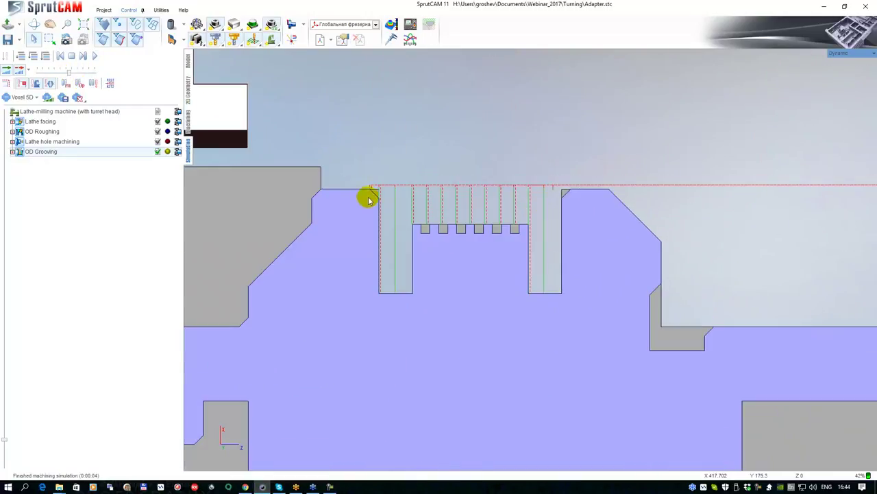
scroll(382, 227, down, 2)
scroll(412, 240, up, 3)
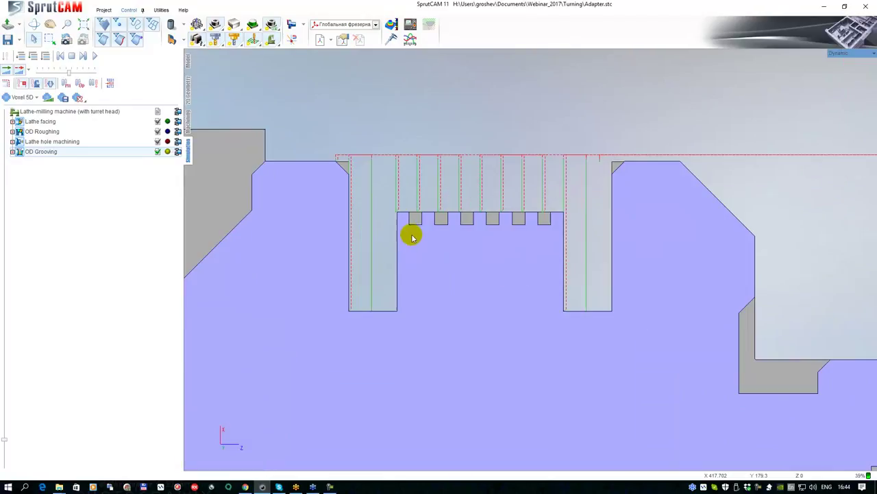
middle_drag(452, 231, 424, 258)
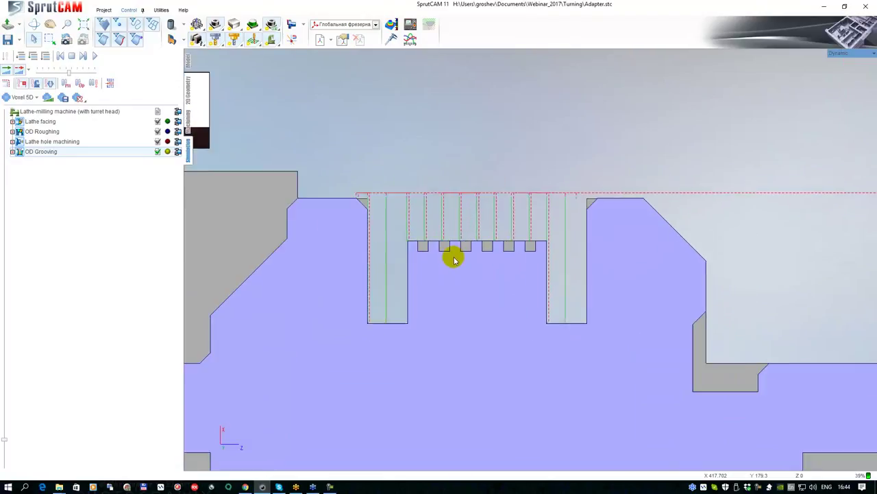
scroll(439, 256, down, 2)
scroll(479, 248, up, 3)
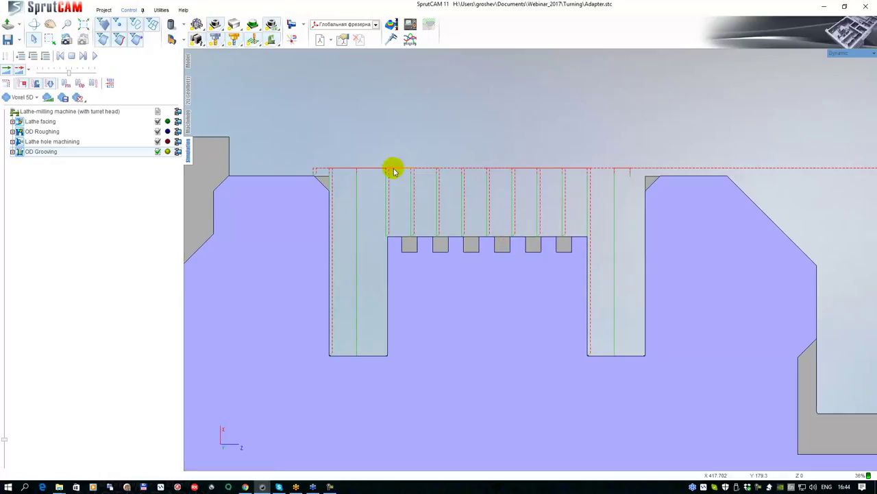
Return to the machining setup and add a second OD Grooving operation after the first one.
click(189, 115)
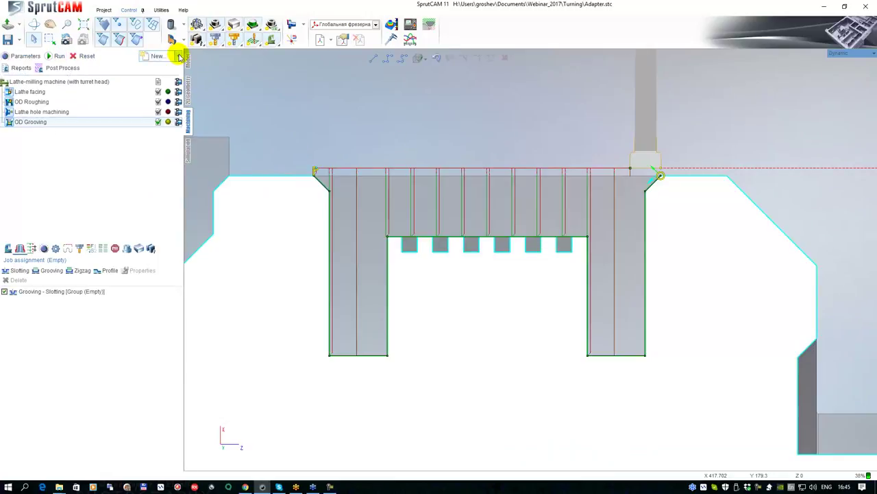
click(176, 55)
mouse_move(164, 69)
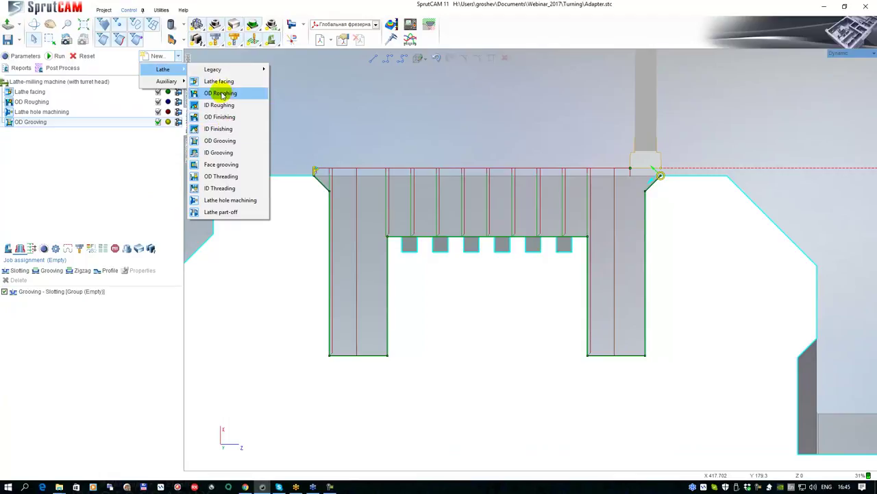
click(220, 141)
scroll(412, 196, down, 4)
middle_drag(350, 179, 336, 143)
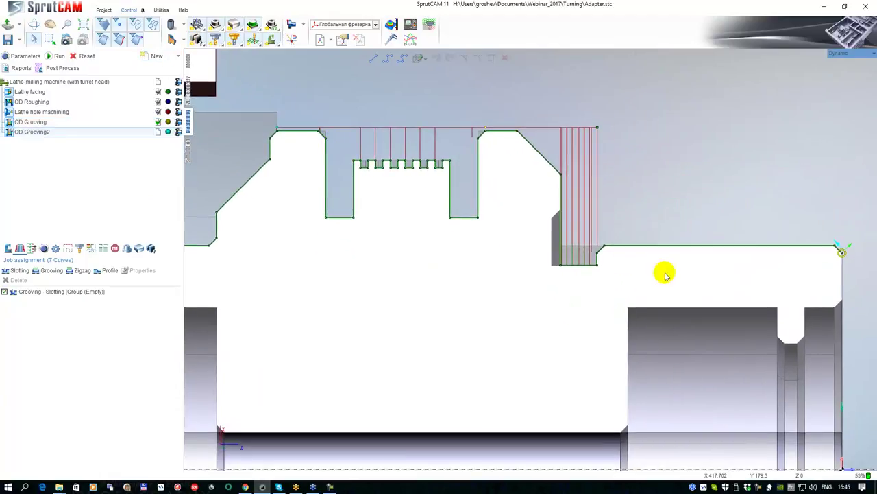
Limit the OD Grooving2 contour to the notched middle section by moving its end points to that section's front-side and chuck-side corners.
click(427, 160)
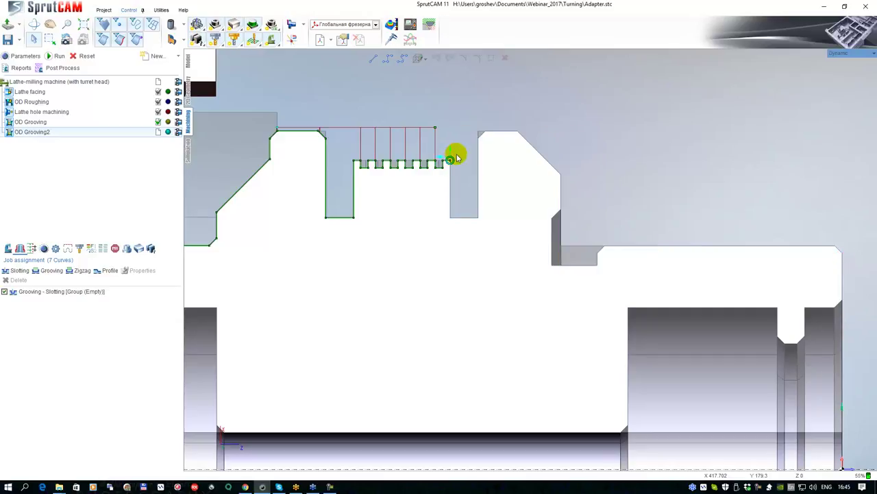
middle_drag(344, 202, 522, 198)
scroll(526, 204, down, 1)
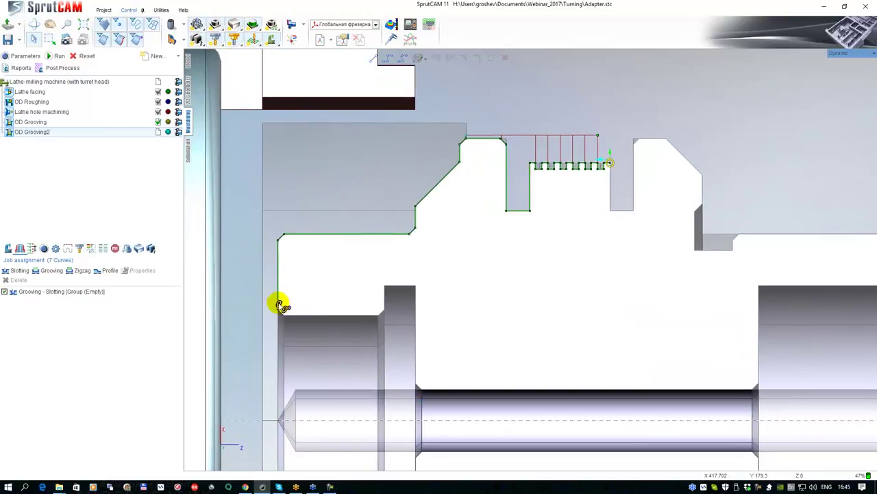
click(524, 161)
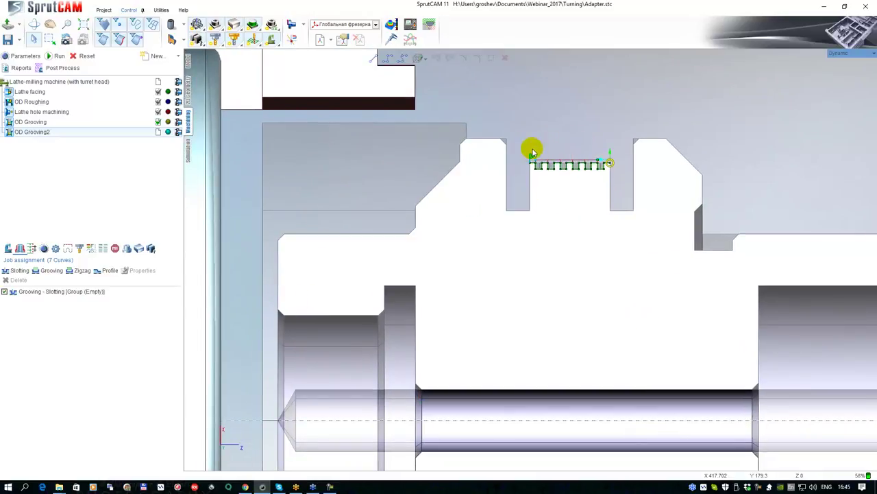
Calculate the OD Grooving2 toolpath for the six small notches.
scroll(519, 216, up, 6)
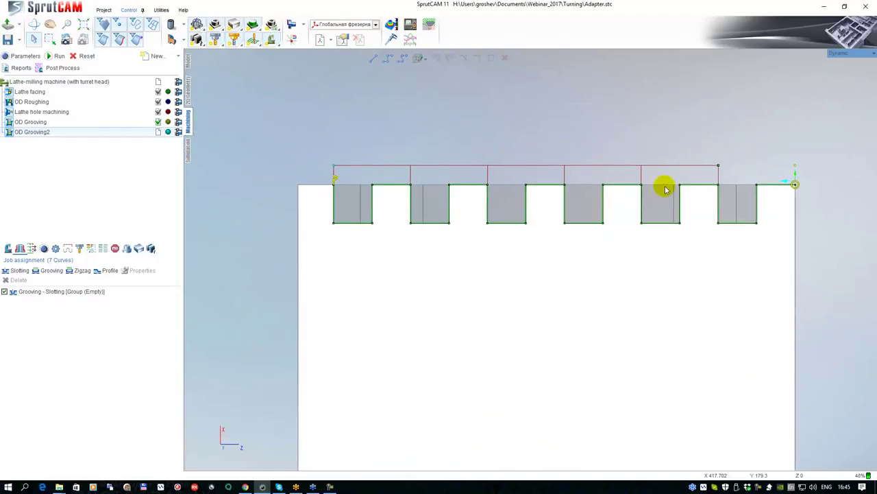
scroll(256, 172, down, 3)
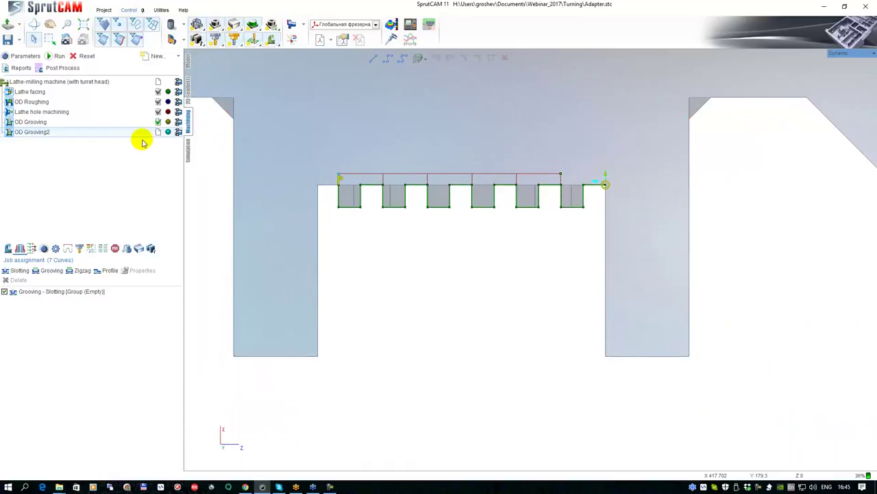
click(55, 56)
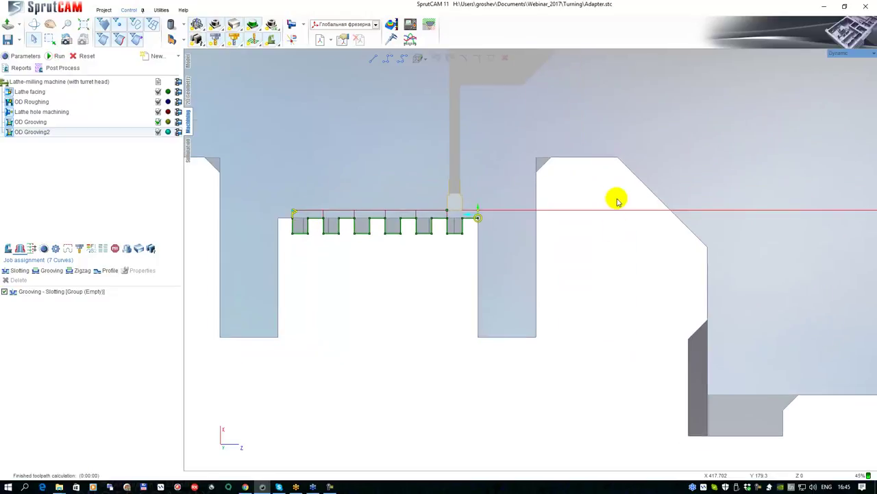
Raise the OD Grooving2 approach and retract points above the collar's outer surface and recalculate the toolpath.
scroll(473, 217, up, 4)
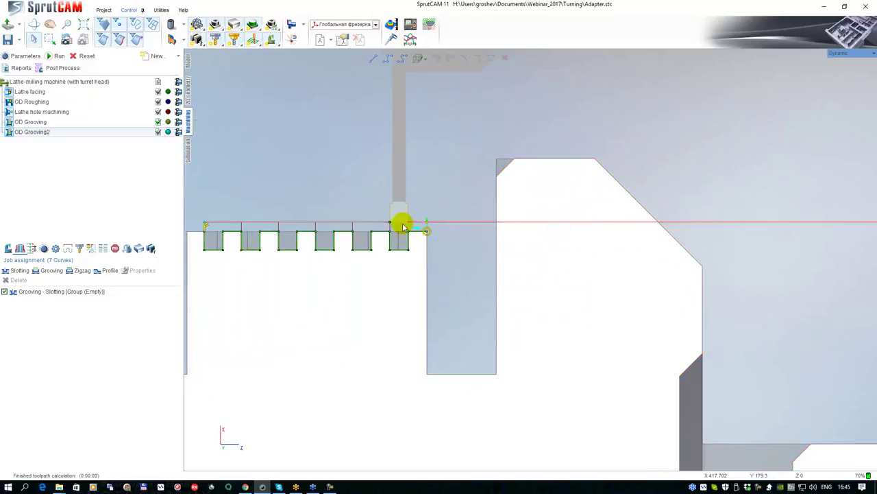
scroll(430, 225, up, 2)
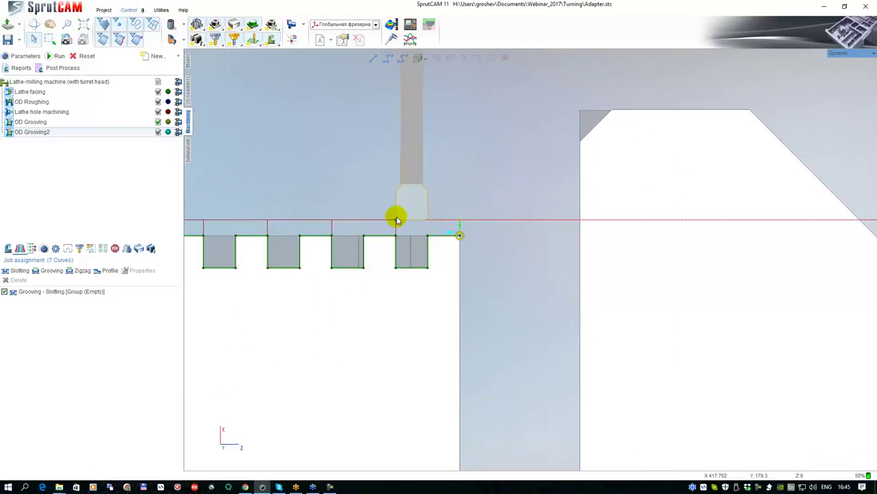
drag(396, 221, 396, 80)
scroll(417, 141, down, 3)
scroll(390, 243, up, 4)
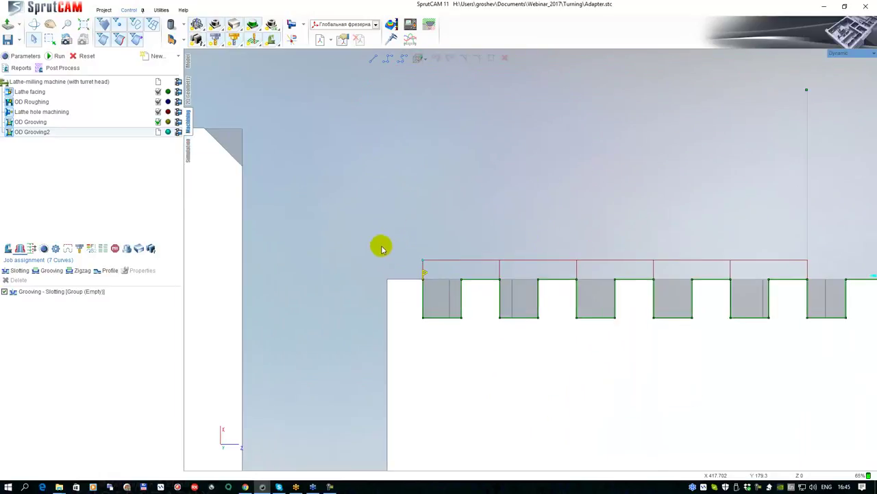
drag(423, 260, 423, 67)
scroll(412, 257, down, 3)
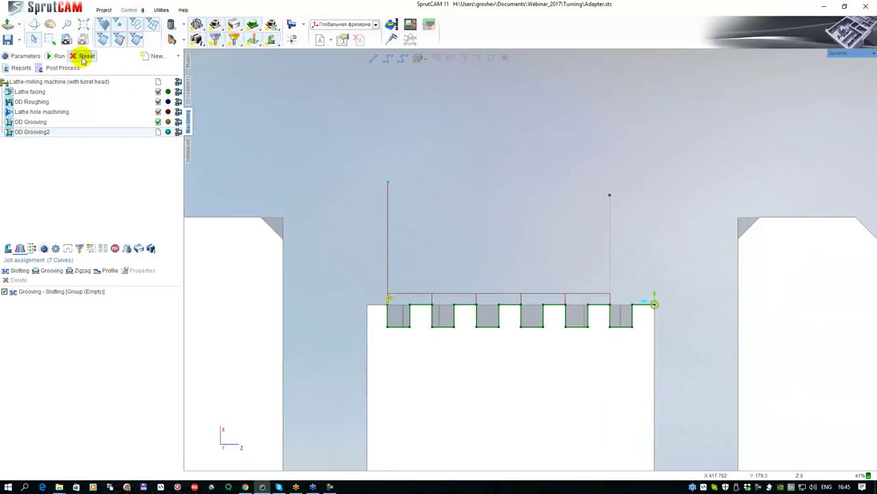
click(48, 54)
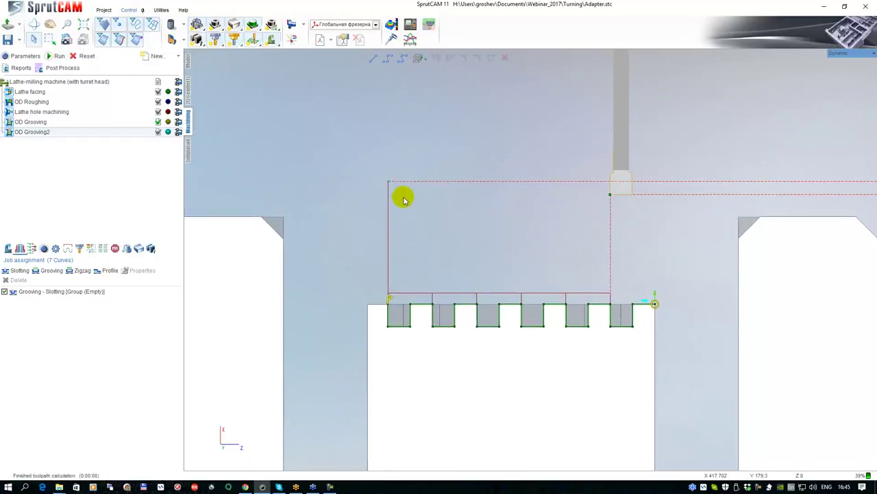
scroll(398, 198, down, 1)
Simulate machining up to OD Grooving2, and run that operation at a reduced movement speed to check the six notches.
click(187, 150)
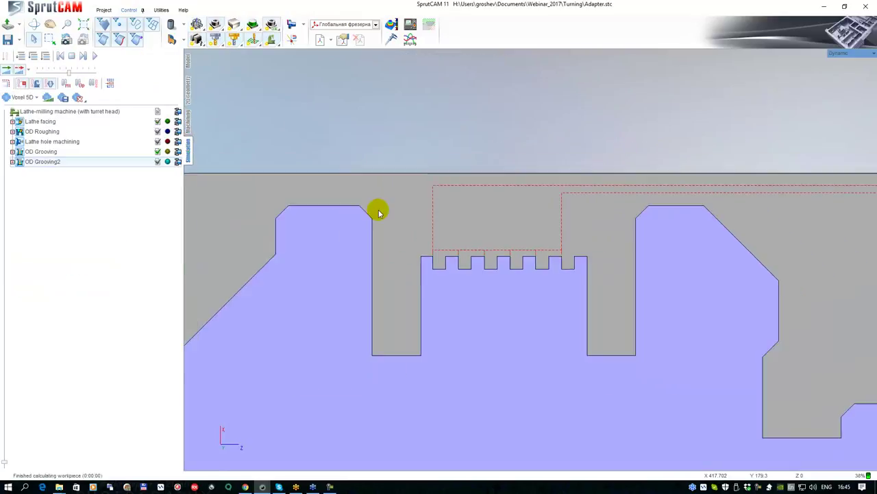
click(43, 55)
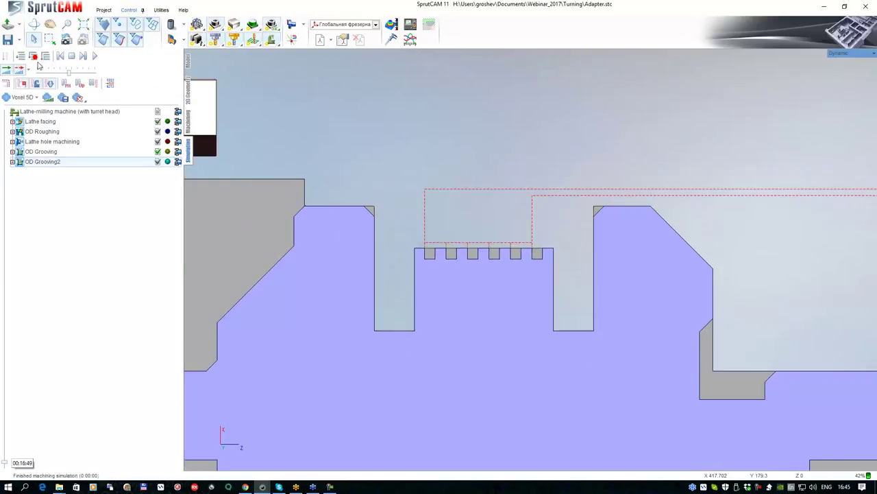
click(94, 55)
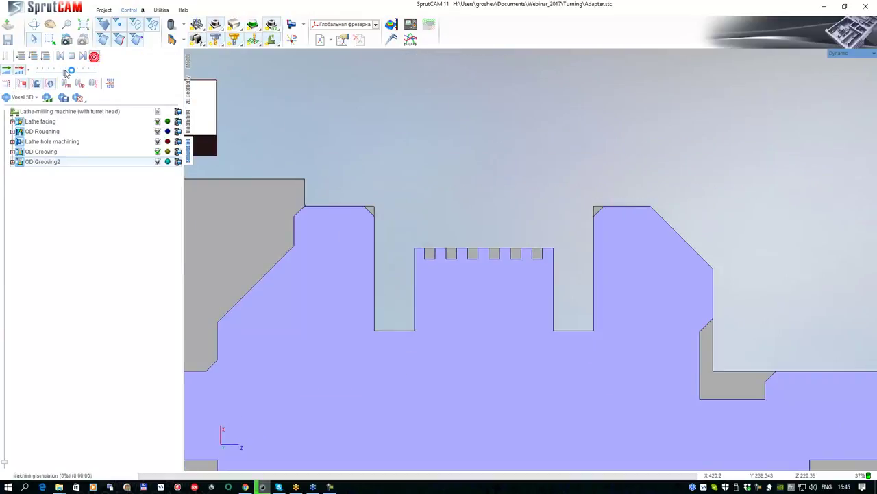
drag(65, 72, 62, 75)
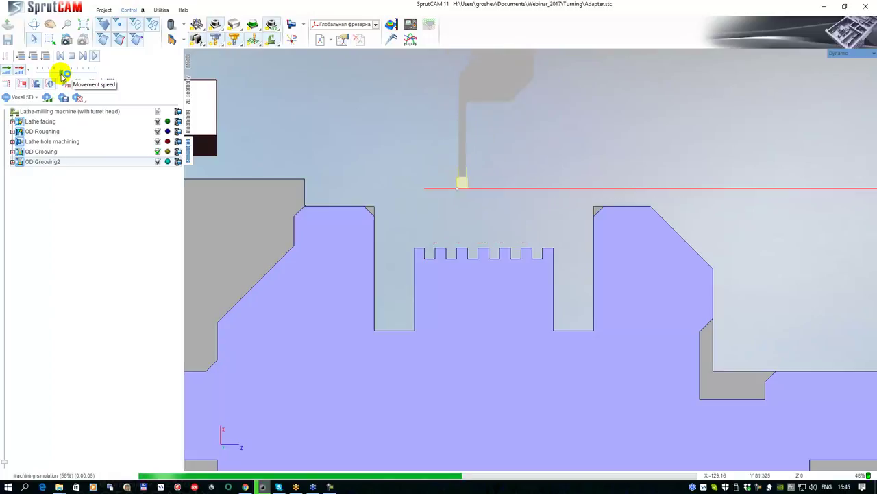
scroll(372, 222, down, 5)
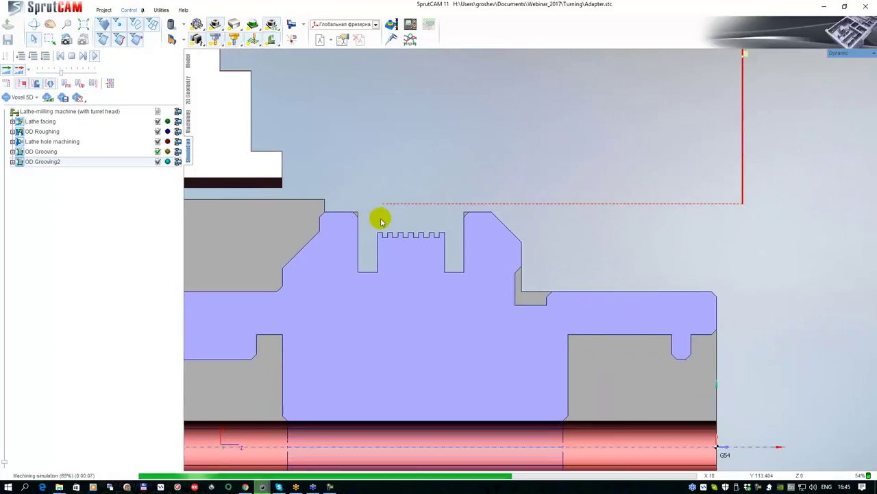
scroll(404, 252, up, 3)
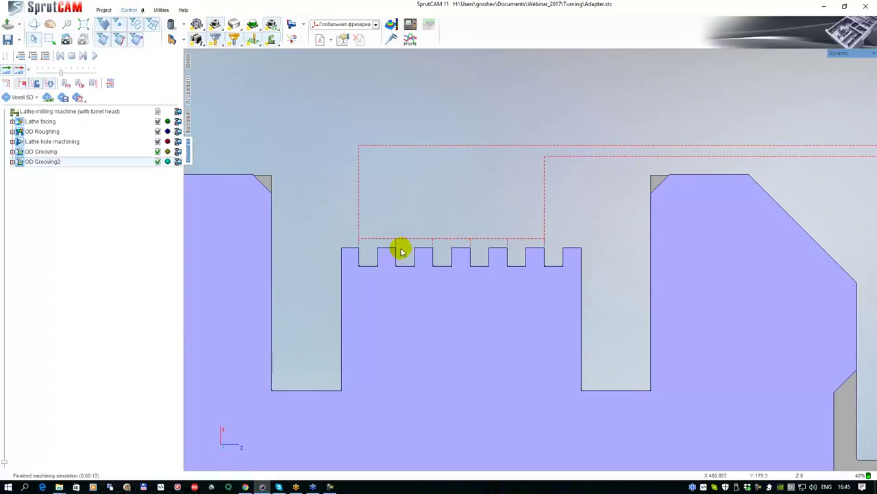
Inspect the six machined notches and the neck relief groove, and add a lathe OD Threading operation after OD Grooving2.
scroll(405, 251, up, 2)
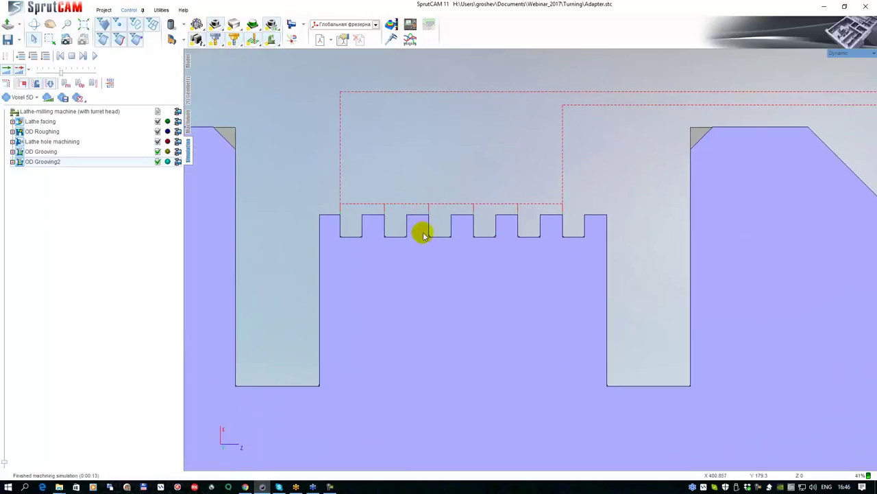
scroll(399, 230, down, 5)
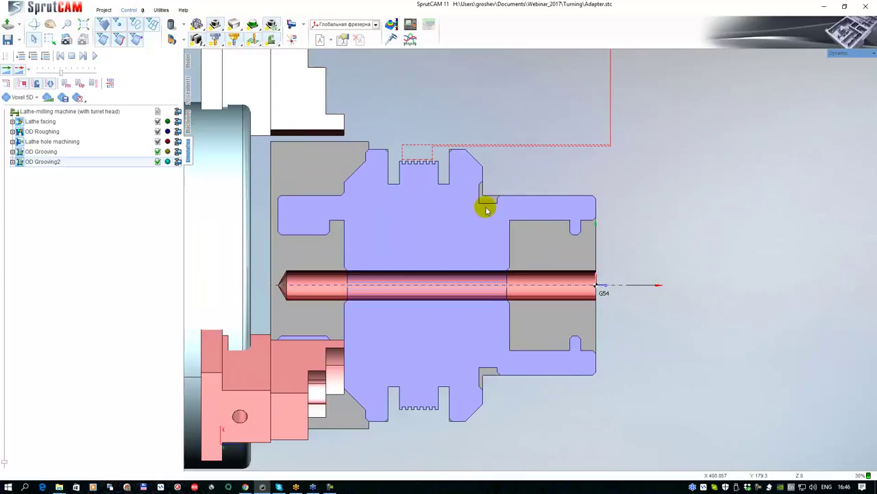
scroll(484, 201, up, 2)
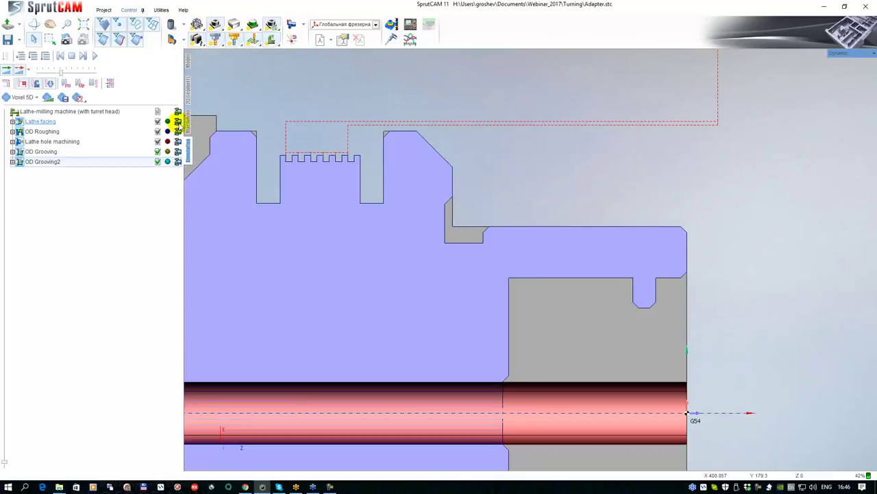
click(192, 128)
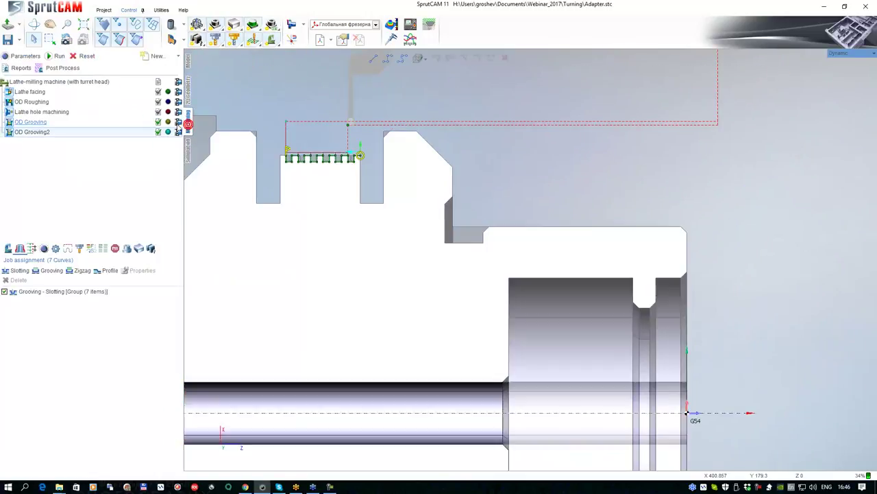
click(180, 57)
mouse_move(165, 69)
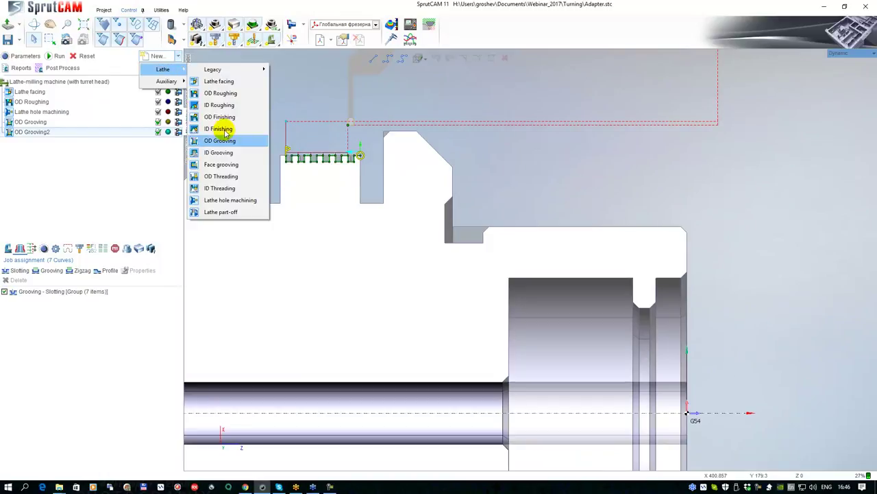
click(229, 176)
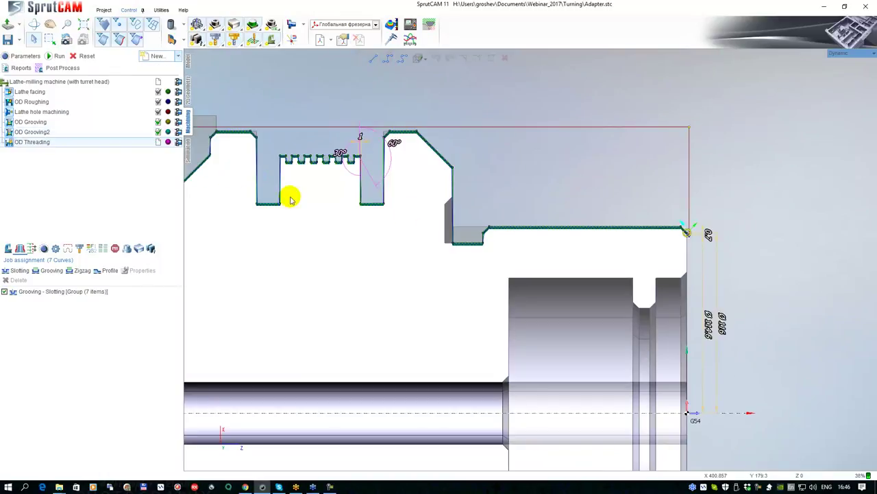
Limit the OD Threading contour to the front outer cylinder by moving its chuck-side end point to the edge beside the relief groove.
middle_drag(505, 211, 559, 195)
drag(318, 248, 641, 211)
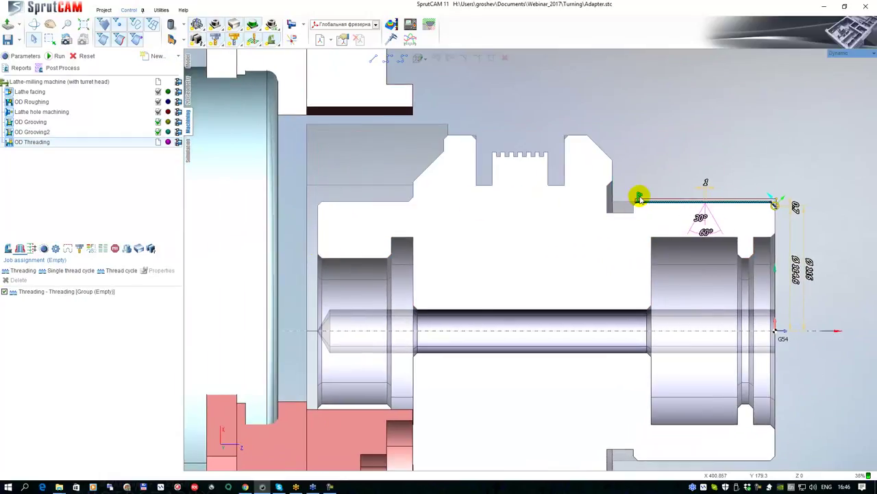
scroll(638, 203, up, 6)
middle_drag(634, 223, 332, 207)
scroll(687, 205, up, 1)
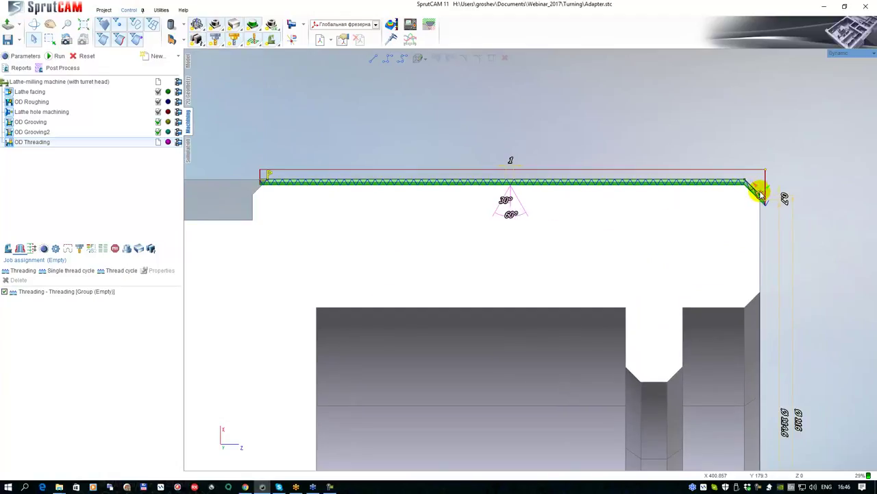
Move the thread's start point from the front chamfer to the cylinder's edge and set its horizontal lead-in extension to 5 mm.
scroll(761, 200, up, 1)
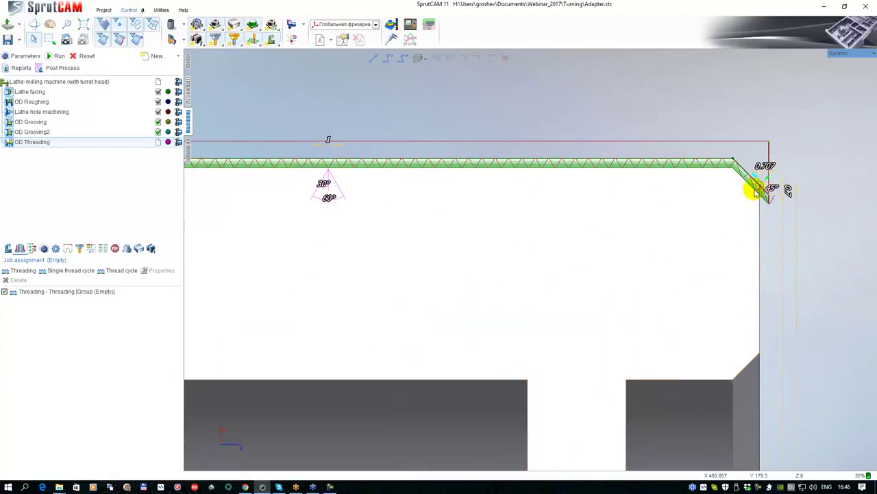
click(764, 184)
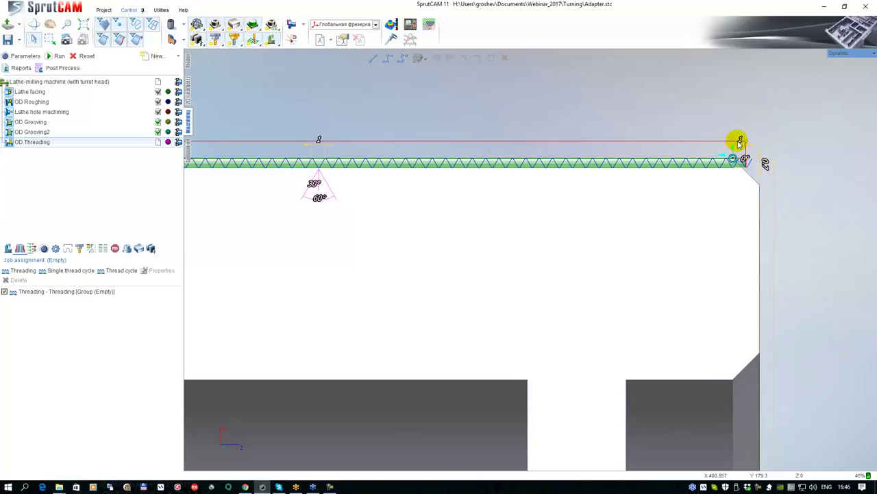
click(740, 140)
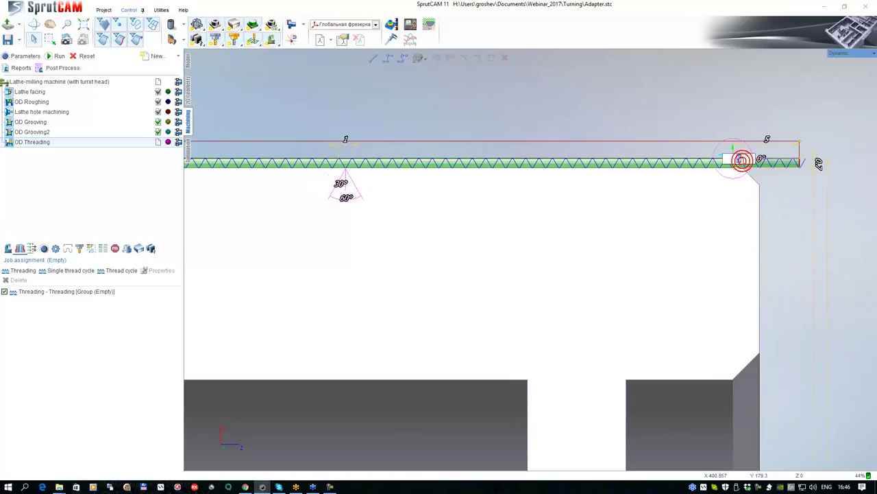
scroll(656, 210, up, 3)
click(398, 220)
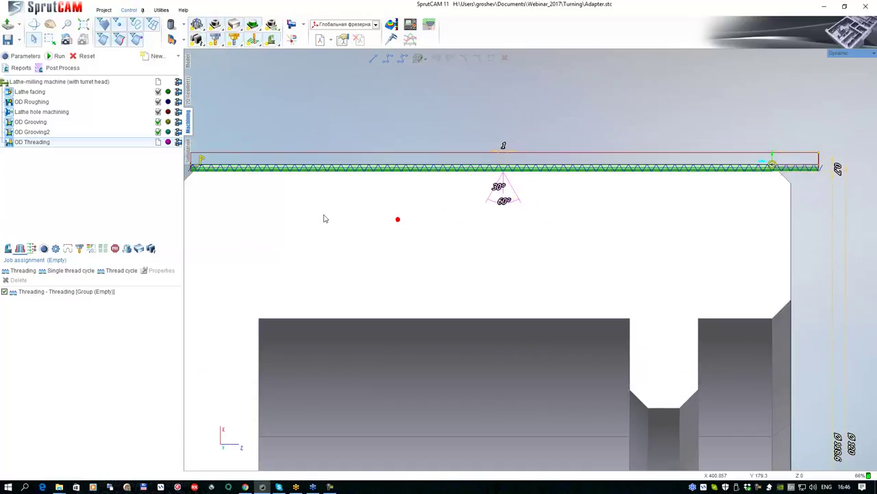
Extend the far end of the OD Threading path past the chamfer at the relief groove.
scroll(250, 218, down, 1)
middle_drag(250, 218, 446, 198)
scroll(388, 164, up, 3)
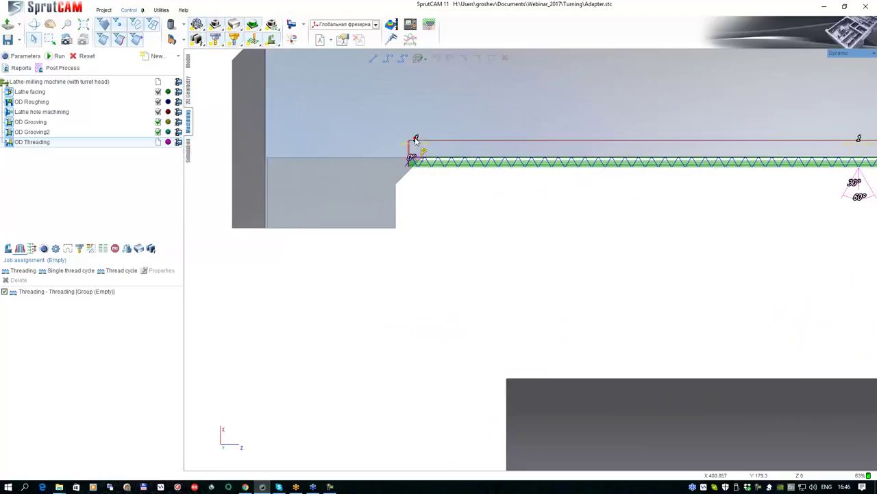
scroll(415, 157, up, 3)
click(425, 244)
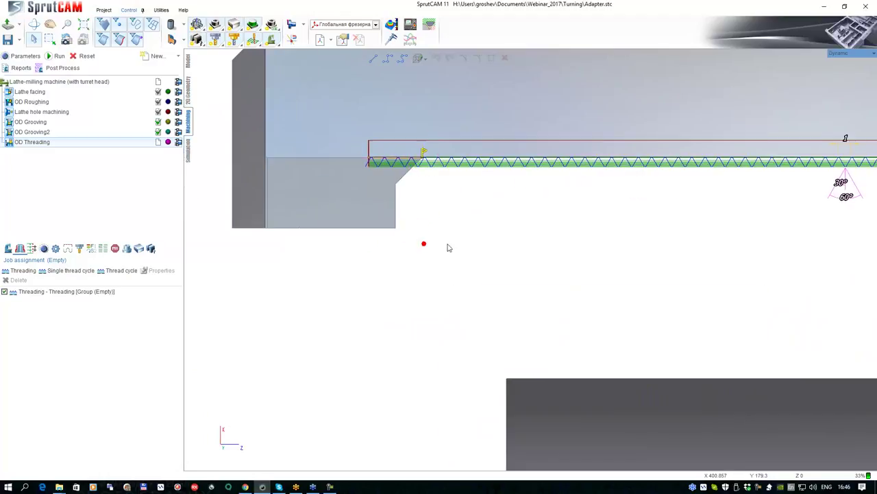
Calculate the toolpath of the OD Threading operation.
scroll(424, 243, down, 4)
scroll(402, 233, up, 4)
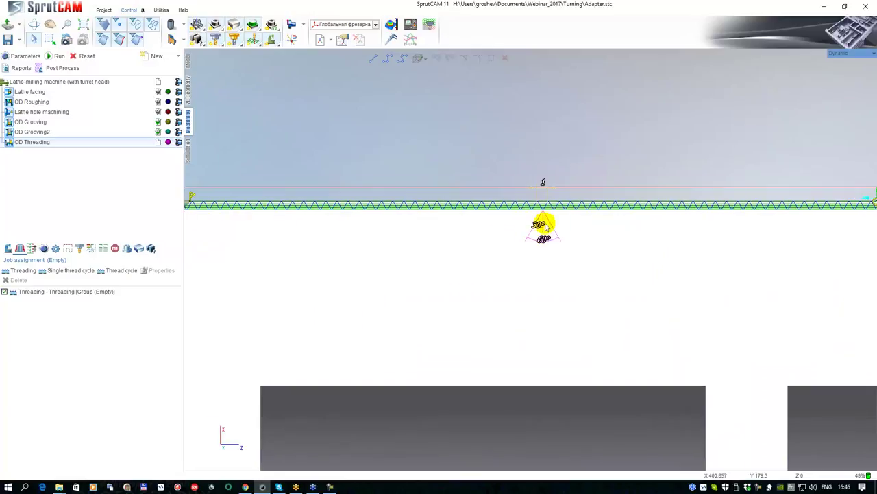
scroll(428, 208, down, 3)
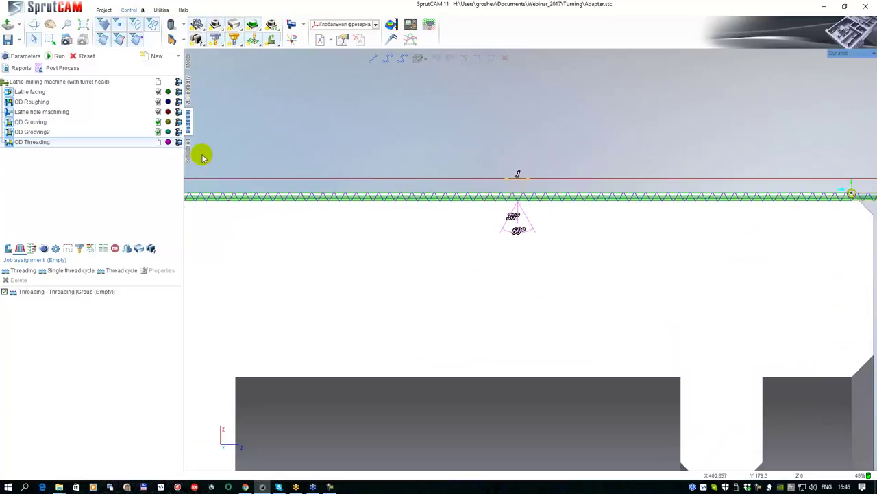
click(59, 56)
Examine the threading toolpath and tool position relative to the sectioned part, chuck and turret from several angles.
scroll(438, 206, down, 3)
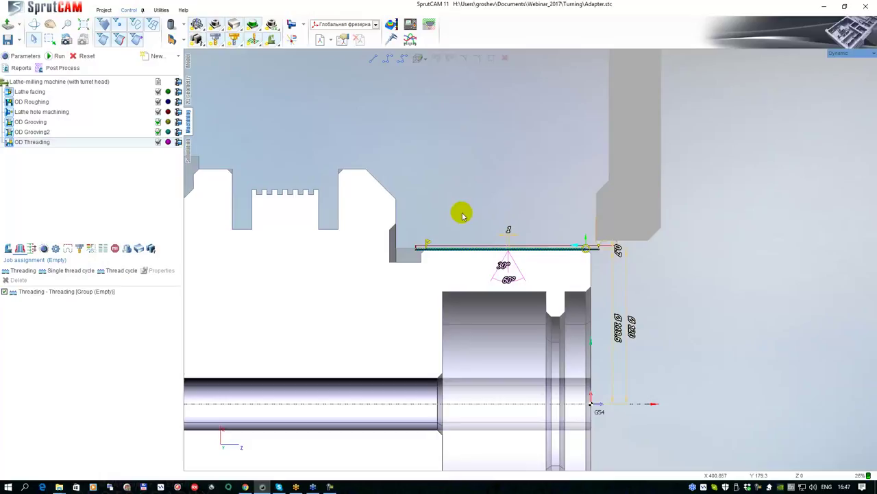
scroll(529, 231, down, 2)
scroll(550, 244, down, 1)
scroll(555, 238, down, 1)
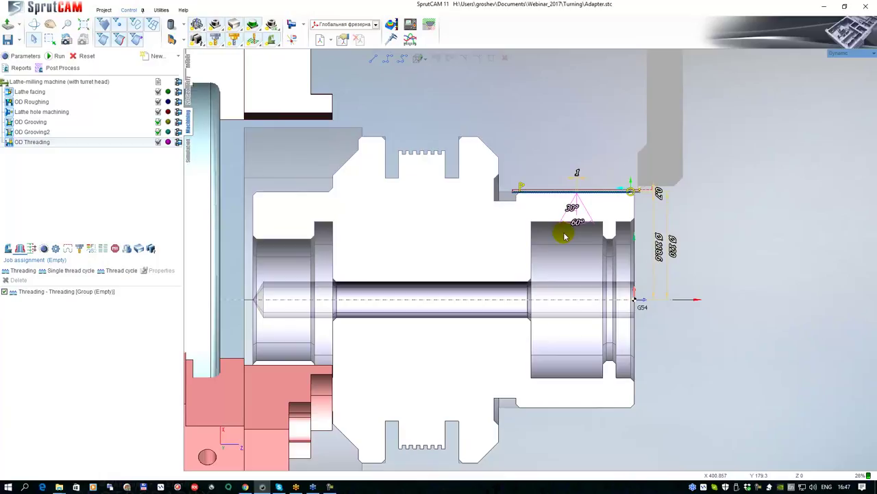
mouse_move(499, 241)
middle_down()
mouse_move(564, 232)
mouse_move(502, 248)
middle_up()
scroll(564, 235, down, 2)
scroll(552, 249, down, 1)
right_drag(502, 248, 482, 248)
drag(482, 251, 493, 259)
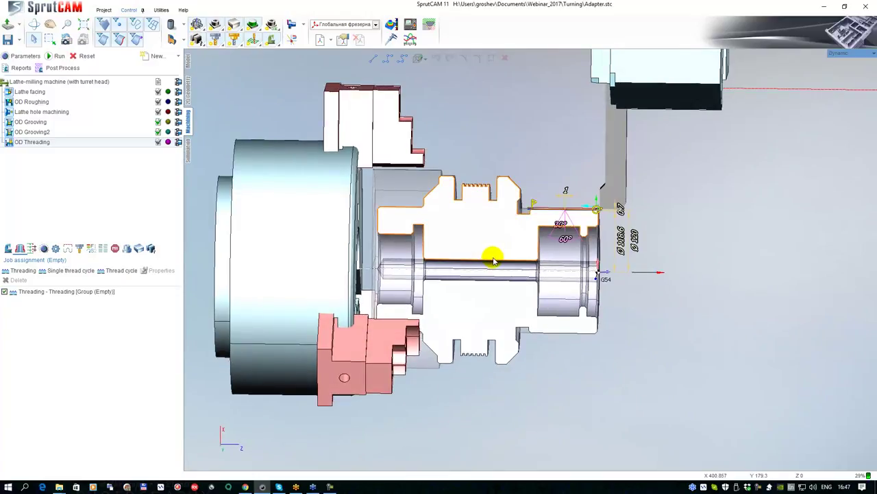
right_drag(559, 360, 555, 361)
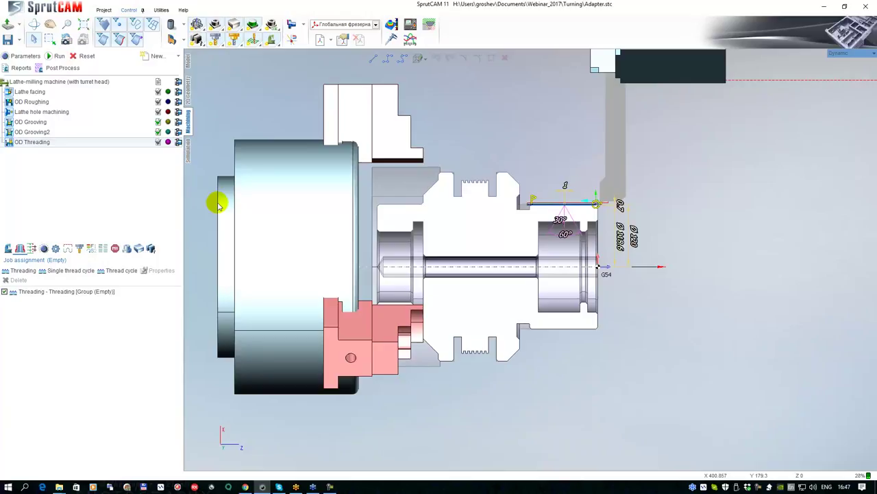
middle_drag(247, 175, 278, 169)
scroll(277, 168, down, 1)
right_drag(277, 165, 286, 138)
middle_drag(322, 171, 373, 208)
scroll(372, 209, down, 1)
right_drag(372, 208, 359, 198)
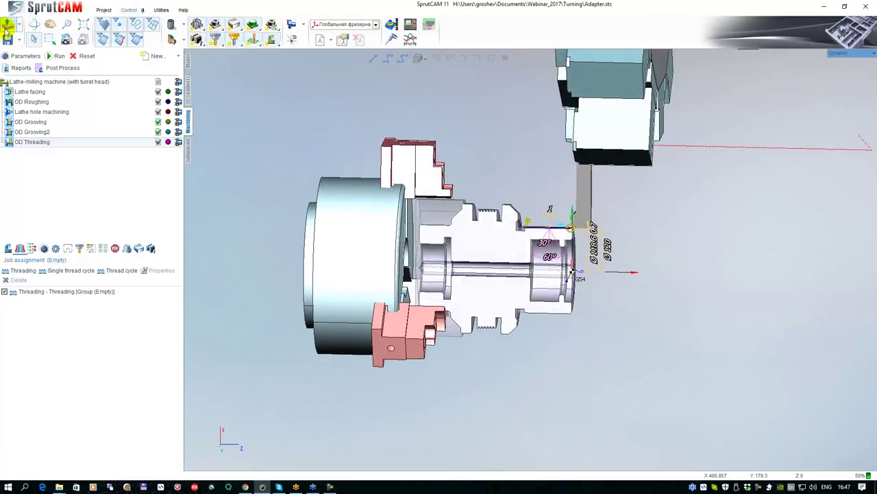
Open the project 2Circled.stc from the Robot folder inside Webinar_2017.
click(8, 25)
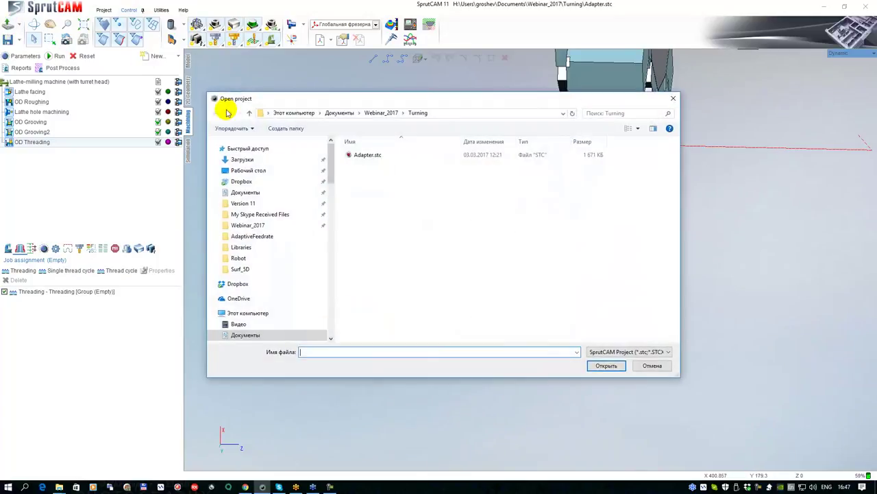
click(372, 114)
double_click(362, 212)
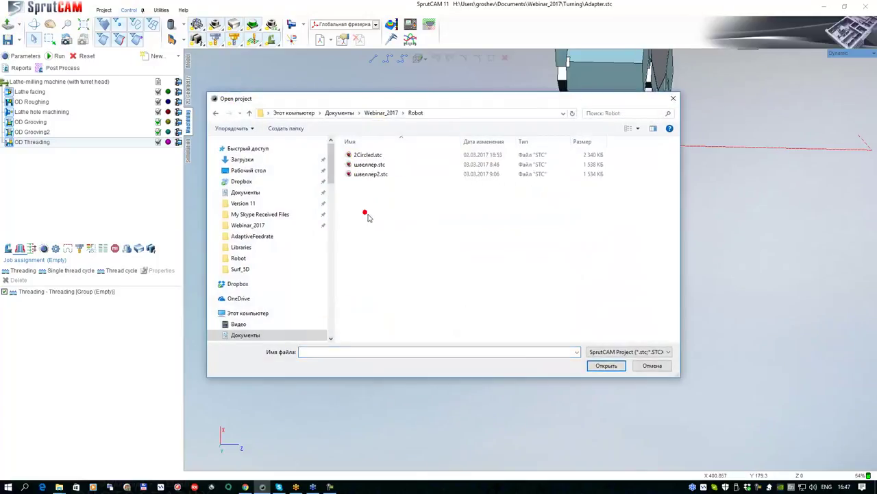
click(368, 155)
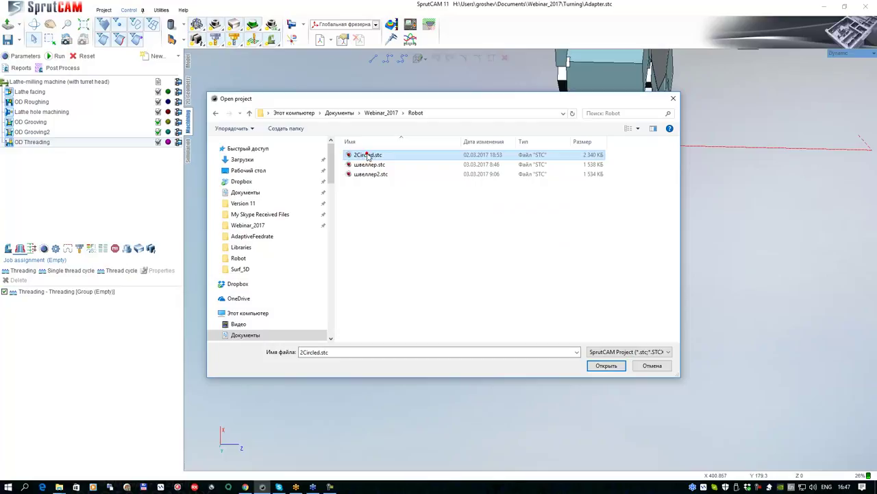
click(608, 365)
click(465, 257)
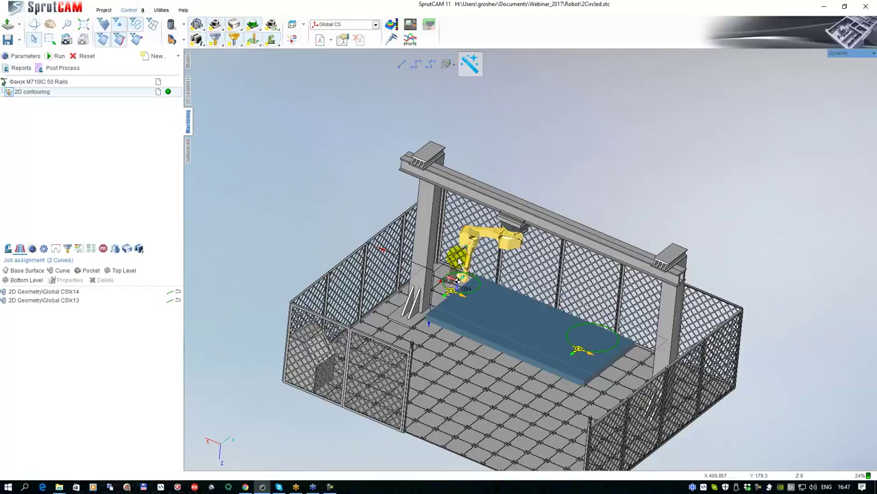
Examine the gantry robot cell, the plate and the two circular contours of the 2D contouring operation.
middle_drag(541, 330, 538, 262)
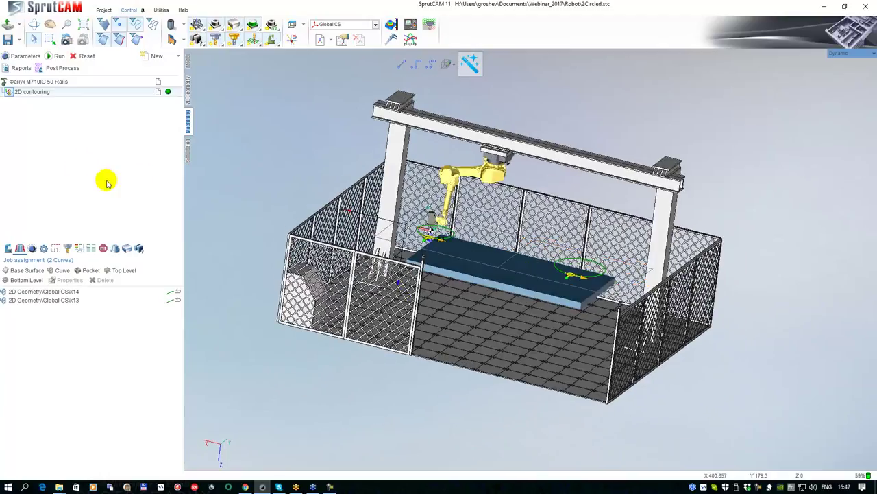
click(34, 92)
middle_drag(416, 236, 424, 264)
scroll(434, 243, up, 3)
scroll(425, 262, down, 3)
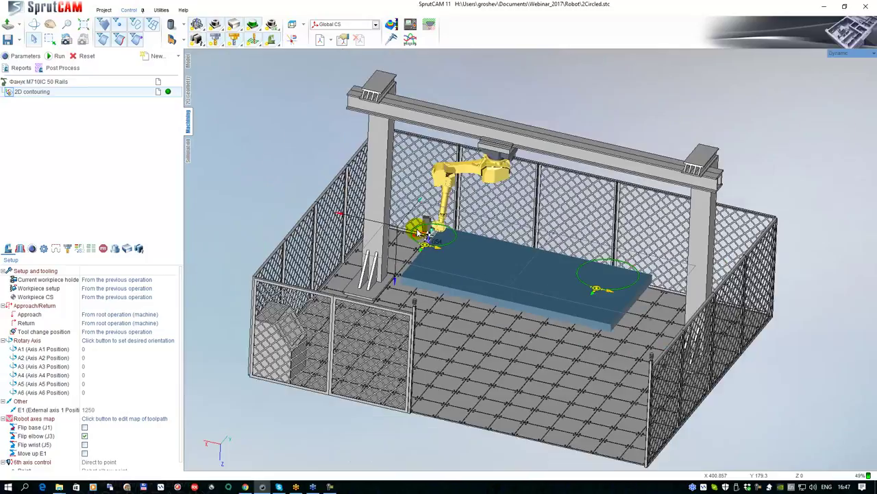
click(14, 93)
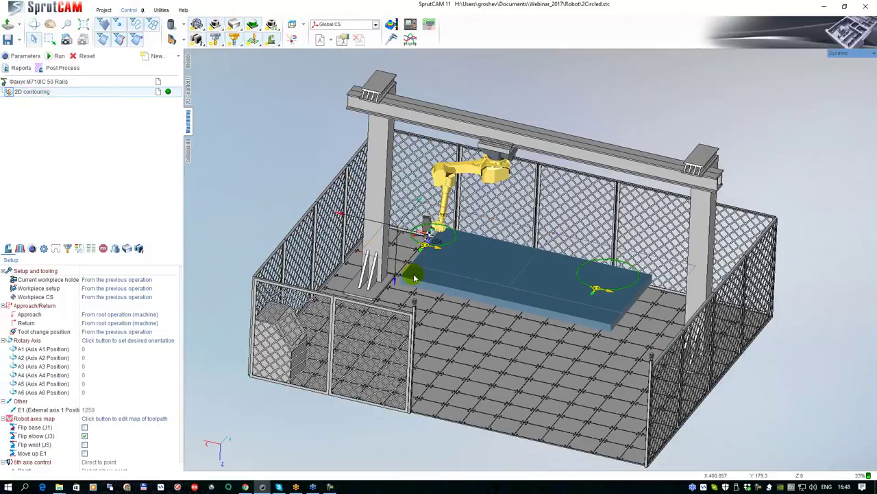
scroll(429, 237, up, 5)
scroll(431, 237, down, 2)
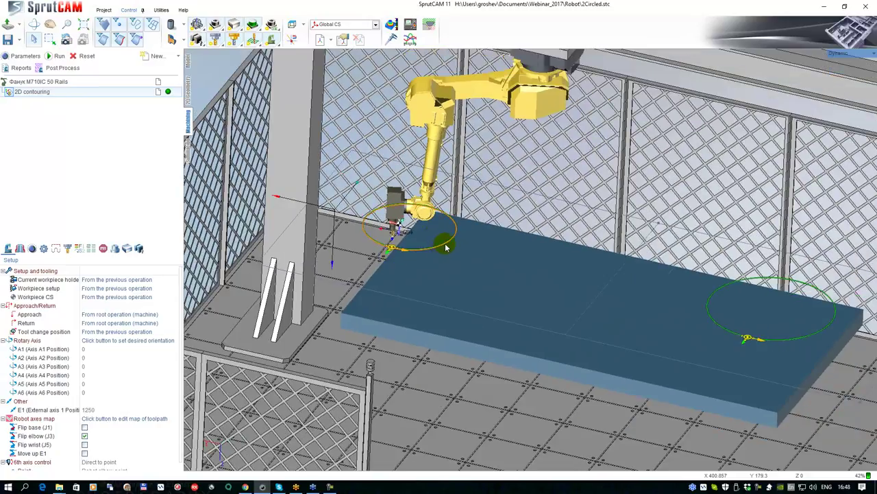
scroll(573, 353, down, 2)
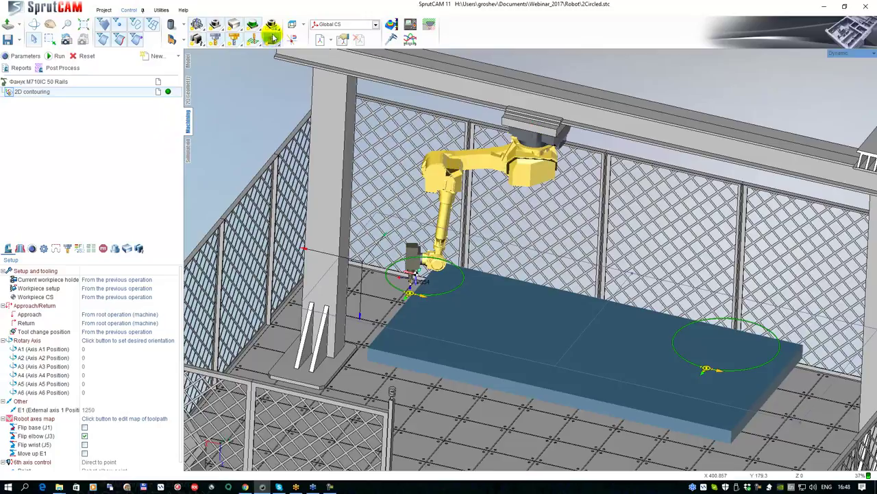
Switch to simulation and jog the robot along its gantry rail, leaving Rails X (E1) at about 853.
click(188, 151)
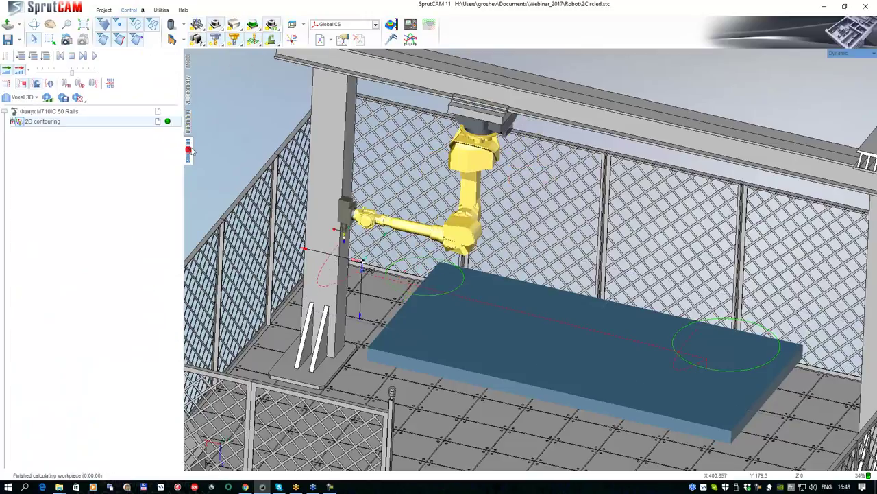
drag(484, 135, 559, 137)
scroll(583, 231, down, 5)
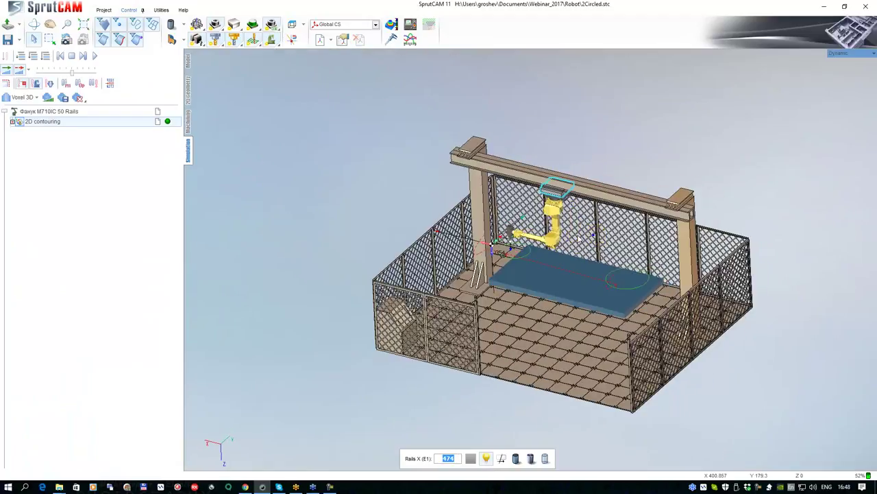
scroll(606, 233, up, 3)
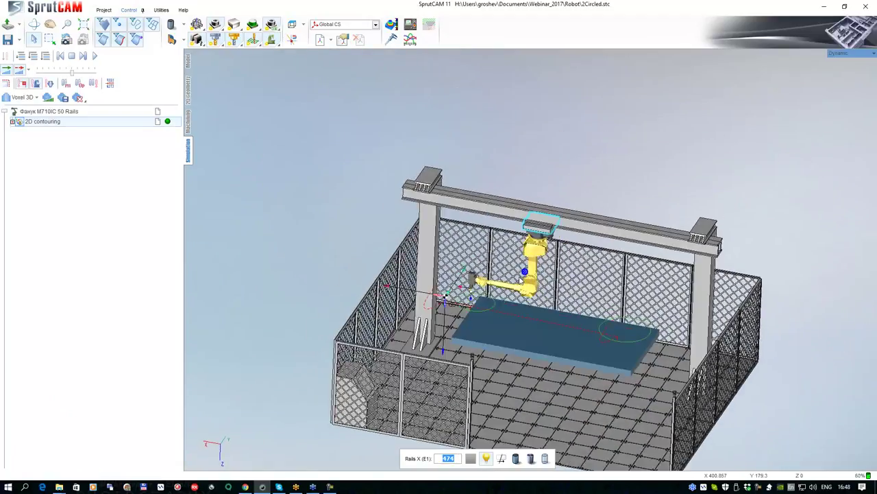
scroll(518, 288, up, 4)
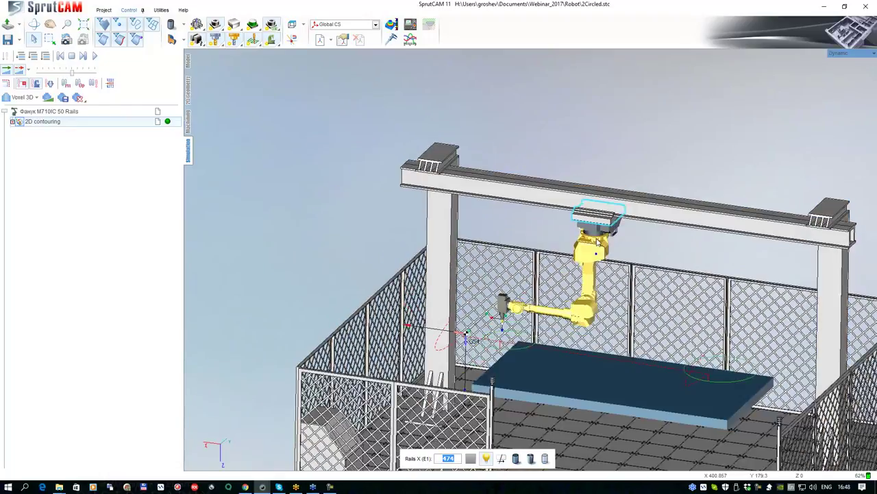
drag(596, 254, 577, 306)
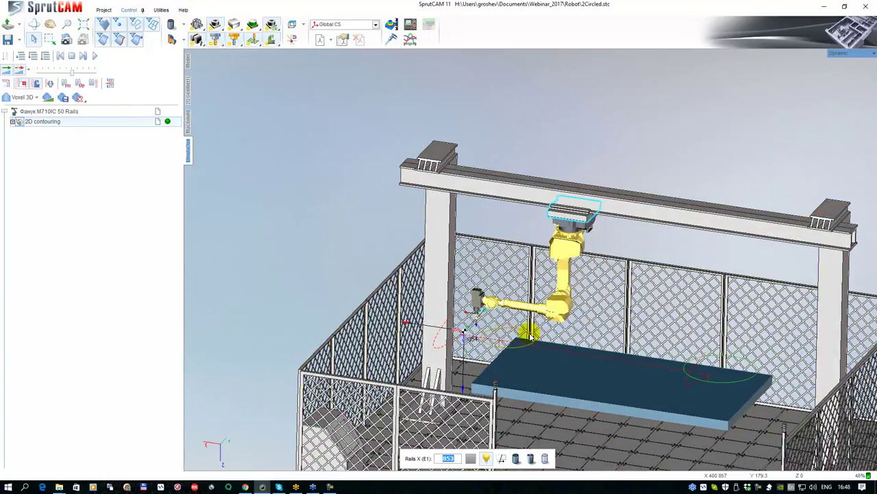
Jog the robot along the gantry rail to its far end, near the second circle, and inspect its reach.
scroll(507, 334, down, 3)
scroll(525, 313, up, 1)
drag(513, 238, 673, 252)
scroll(554, 276, up, 4)
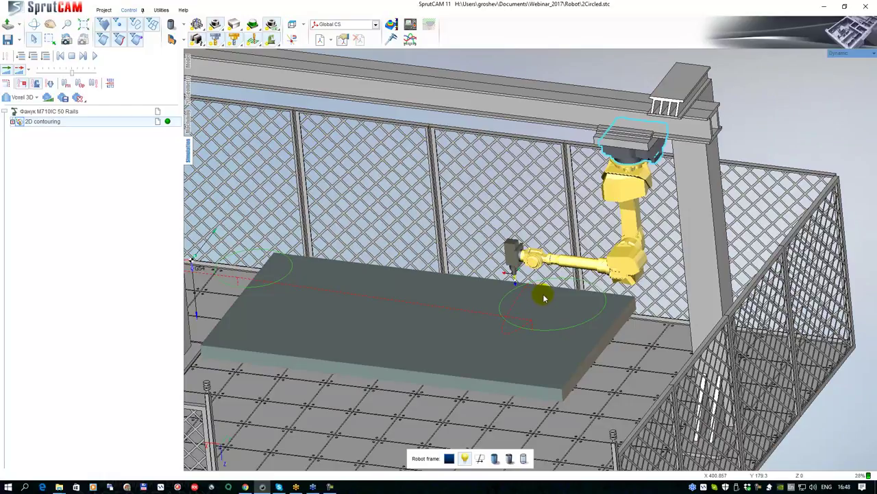
scroll(518, 288, down, 4)
mouse_move(518, 288)
right_down()
mouse_move(537, 268)
mouse_move(520, 288)
right_up()
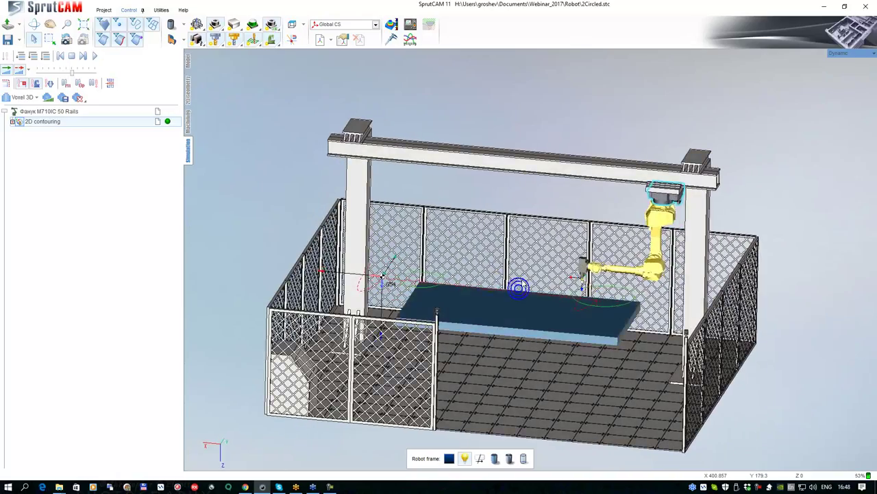
Return to machining, check the robot's root setup parameters, and open the robot axes map of the 2D contouring operation.
click(187, 122)
click(28, 81)
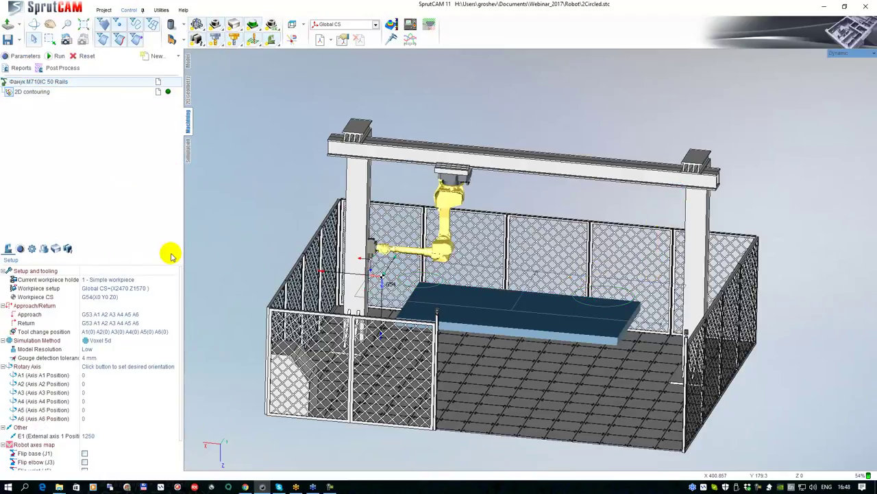
drag(98, 244, 82, 157)
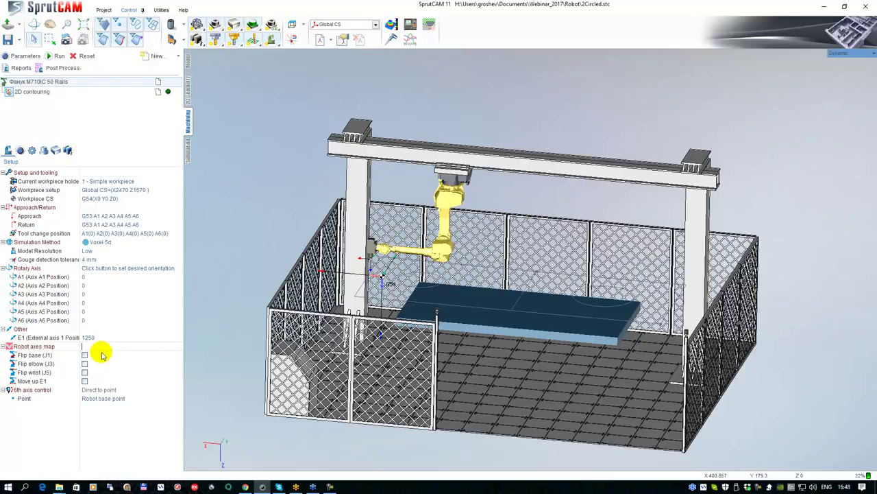
click(29, 91)
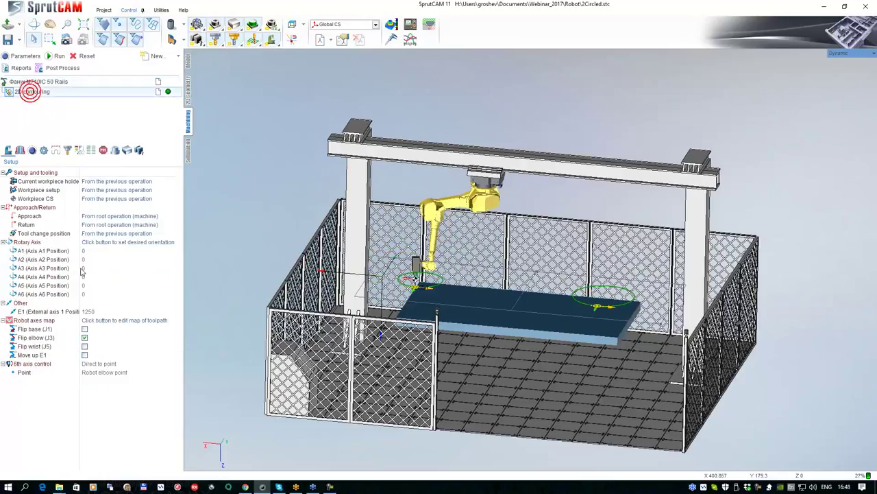
click(95, 320)
click(178, 320)
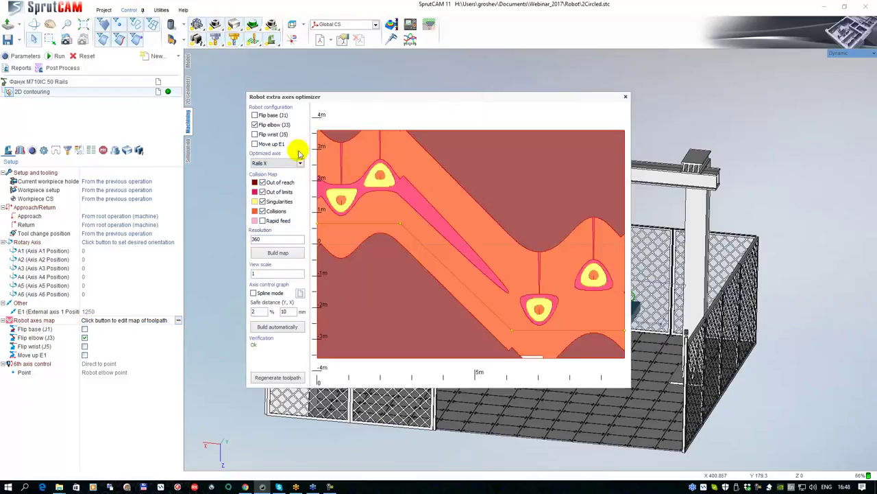
Hide collisions in the optimizer's collision map and place its window beside the robot cell.
click(261, 211)
drag(401, 96, 173, 79)
scroll(604, 205, down, 2)
middle_drag(439, 192, 595, 247)
scroll(595, 248, up, 4)
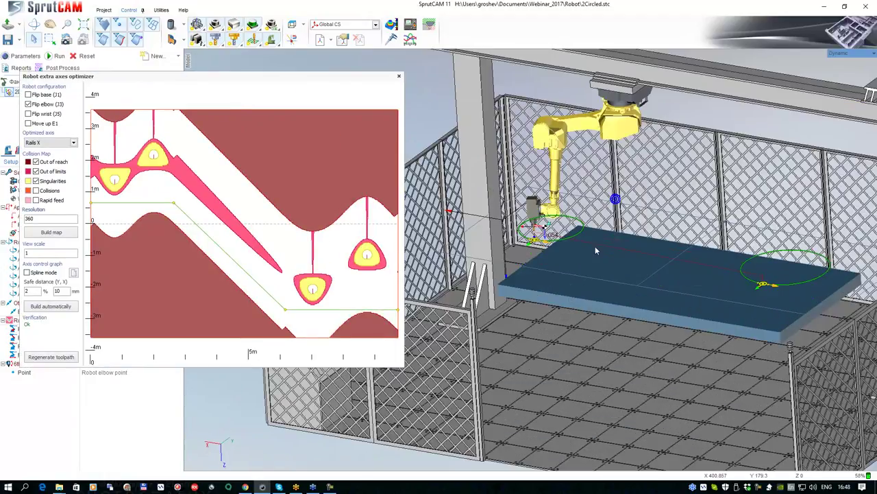
scroll(595, 251, down, 5)
scroll(581, 235, up, 4)
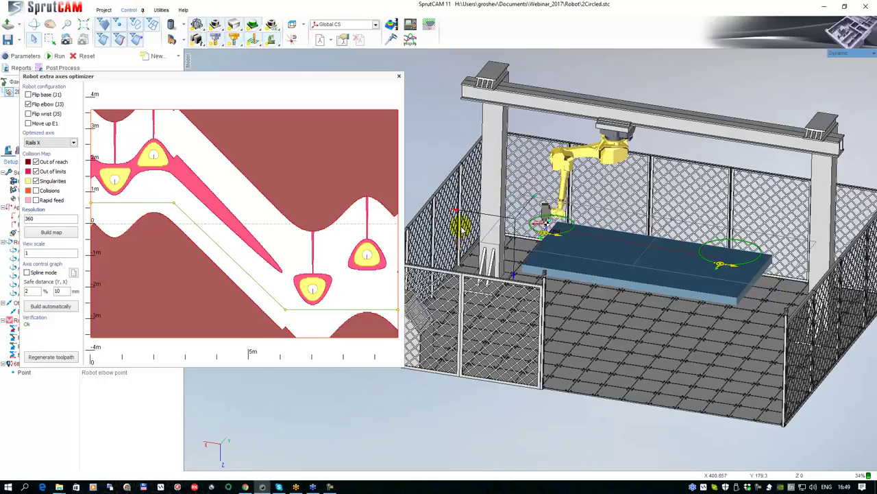
Try spline mode on the axis control graph, switch it off again, and show rapid feed in the collision map.
click(27, 273)
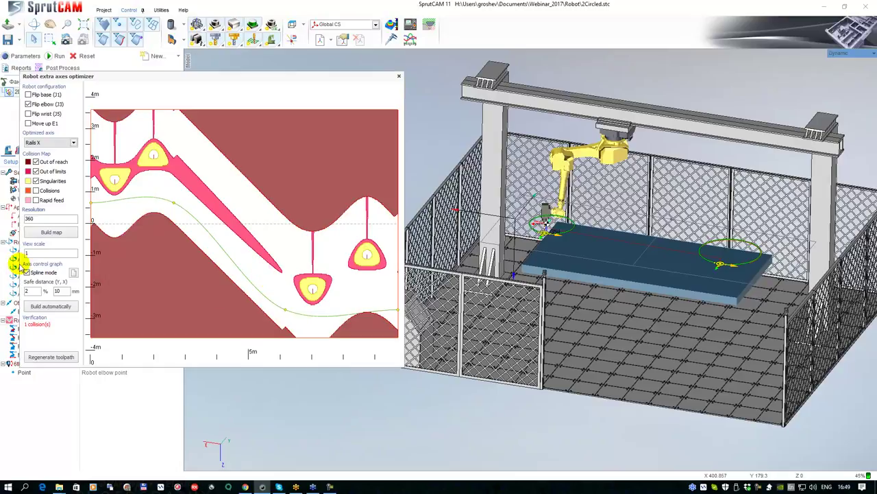
click(27, 272)
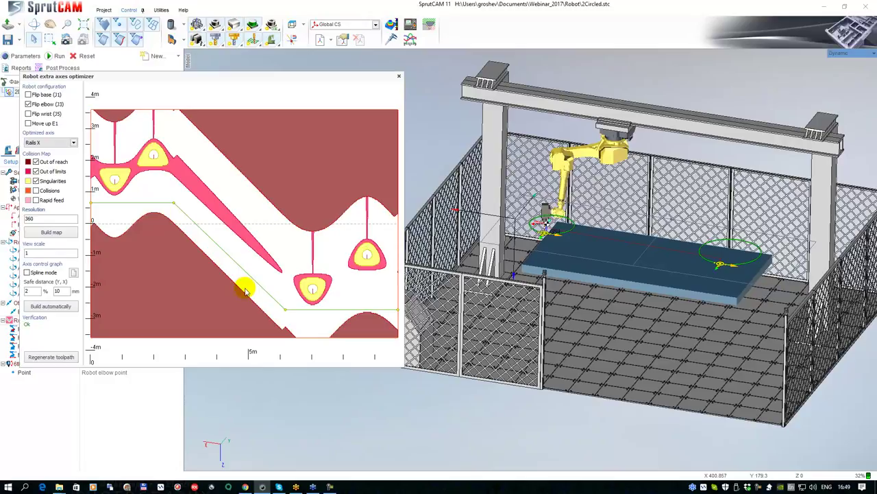
click(36, 201)
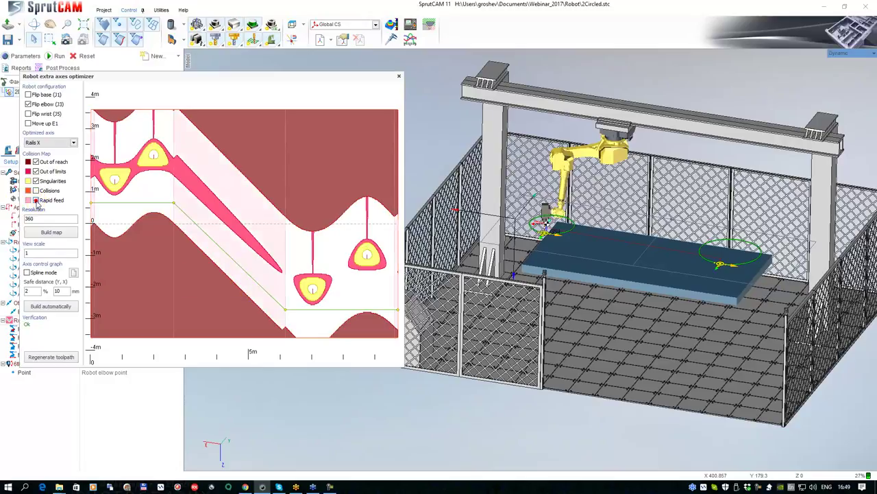
scroll(196, 225, down, 3)
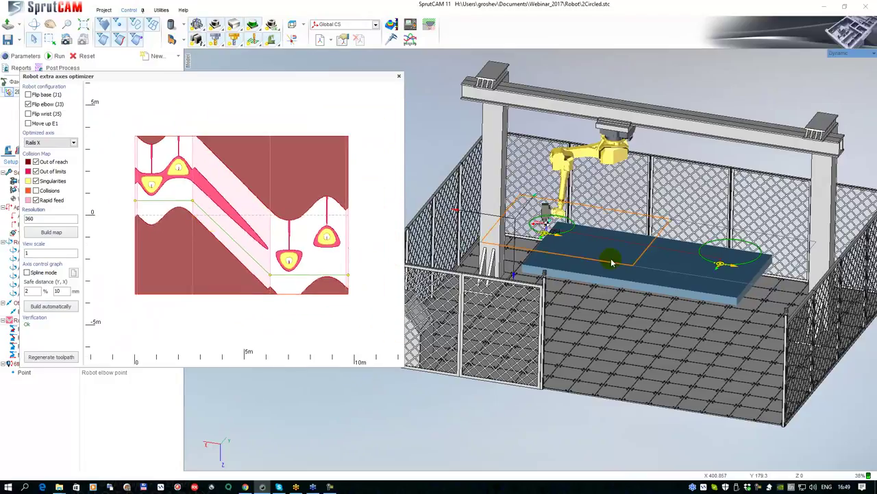
Examine how the axis control graph runs between the out-of-reach, out-of-limits and rapid feed zones around both circles.
scroll(147, 209, up, 2)
middle_drag(145, 205, 127, 237)
scroll(128, 237, down, 1)
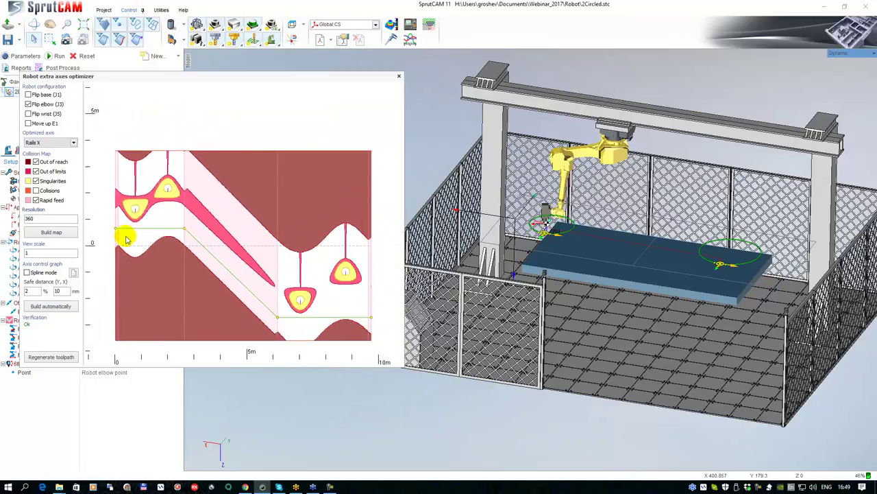
middle_drag(272, 255, 289, 214)
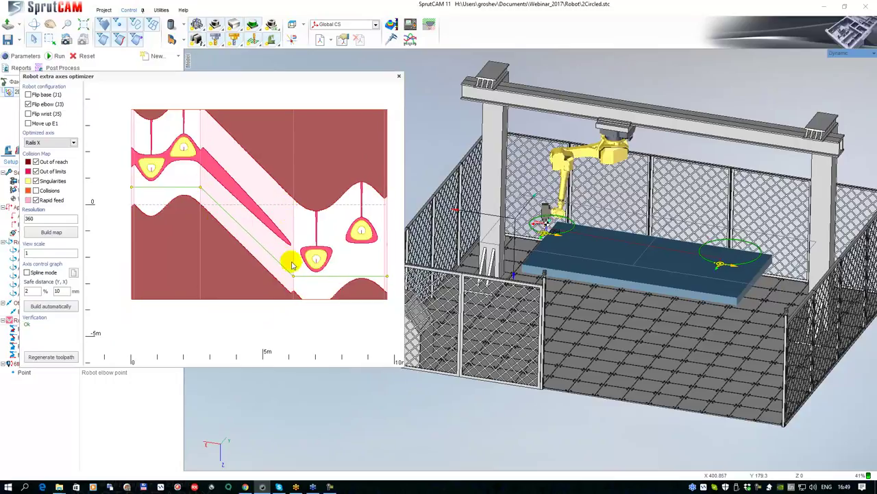
scroll(185, 213, up, 4)
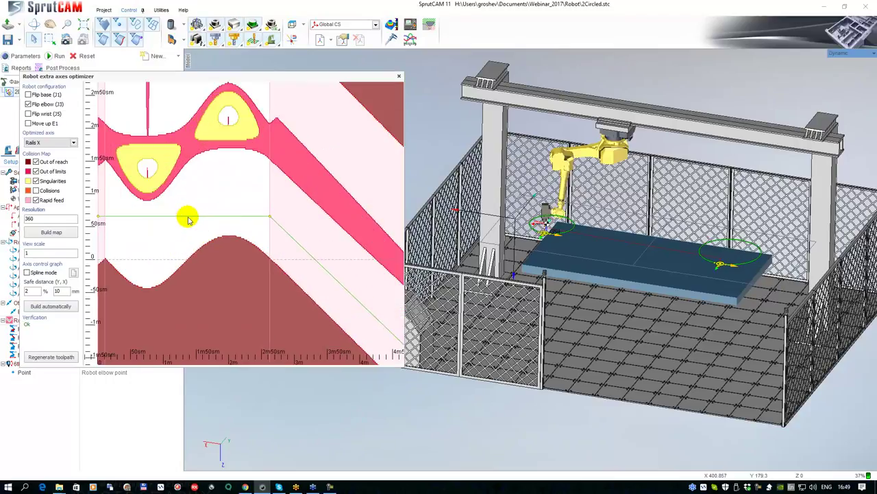
middle_drag(232, 223, 228, 218)
click(35, 201)
click(36, 201)
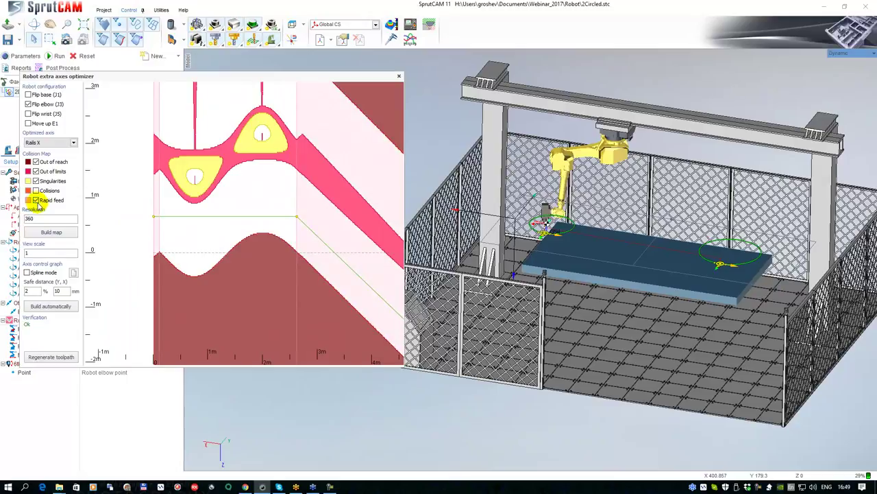
scroll(230, 234, down, 1)
scroll(205, 215, down, 1)
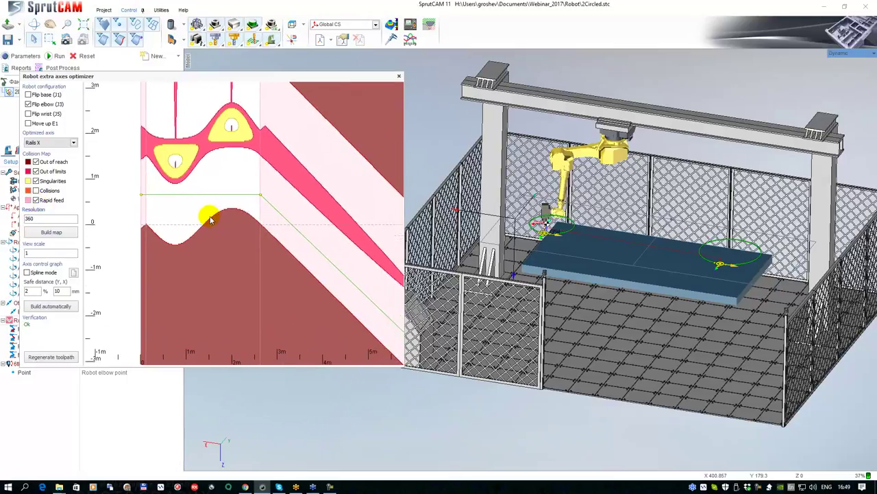
Move the graph point at the end of the first circle to 660 and inspect the graph up to the second circle.
drag(220, 221, 209, 204)
mouse_move(235, 177)
mouse_down()
mouse_move(233, 168)
mouse_move(245, 164)
mouse_move(240, 189)
mouse_move(233, 173)
mouse_move(247, 192)
mouse_move(234, 174)
mouse_up()
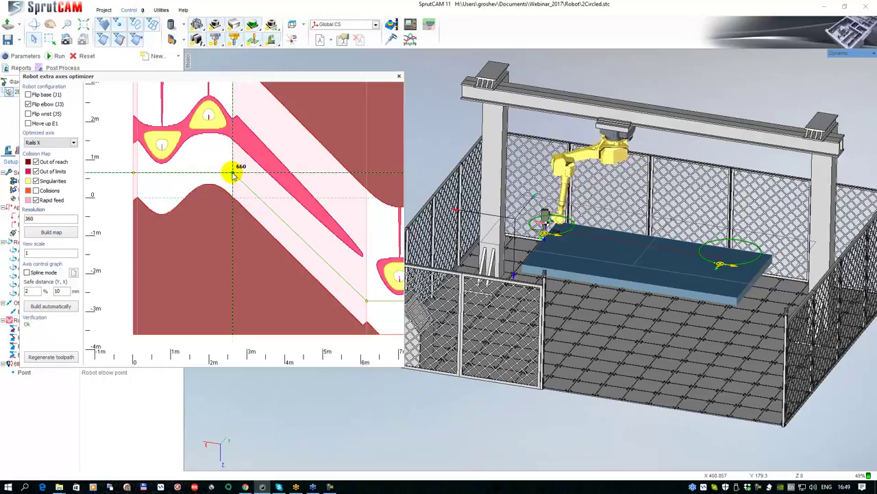
middle_drag(255, 240, 238, 198)
scroll(203, 204, down, 2)
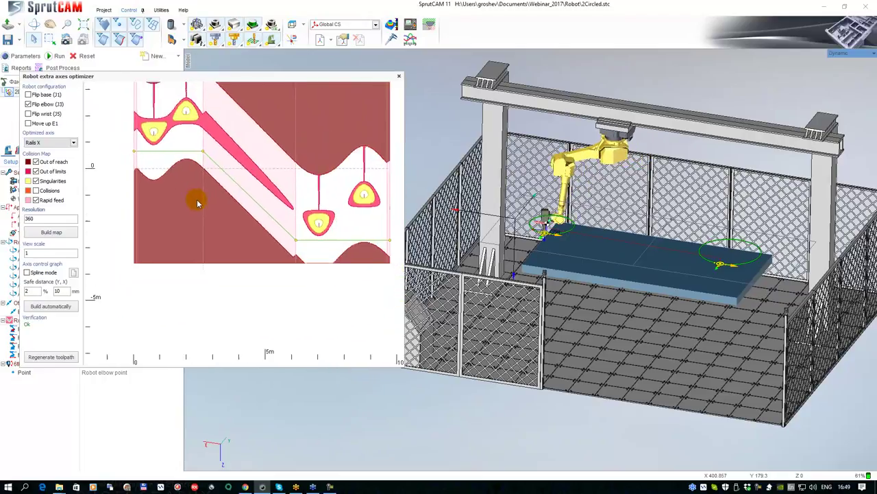
scroll(351, 230, up, 2)
middle_drag(252, 233, 341, 229)
scroll(340, 227, down, 4)
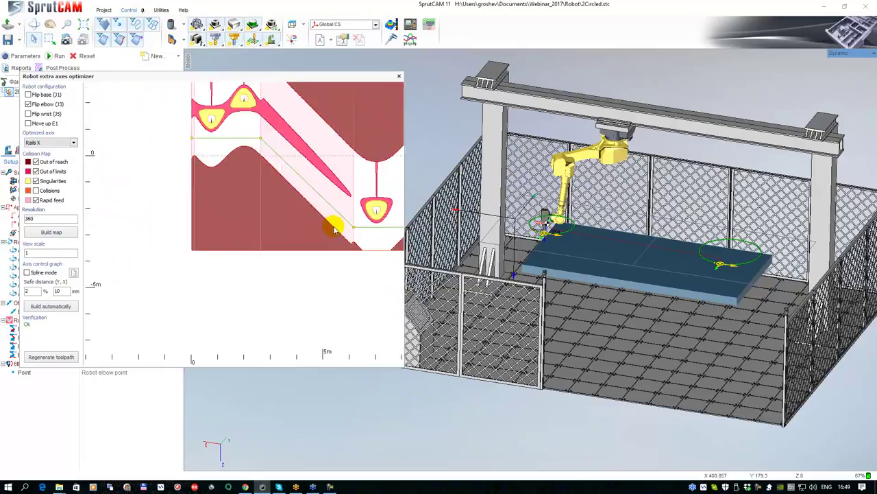
Clear the axis control graph and redraw it by hand with points at the start and end of each circle.
click(51, 306)
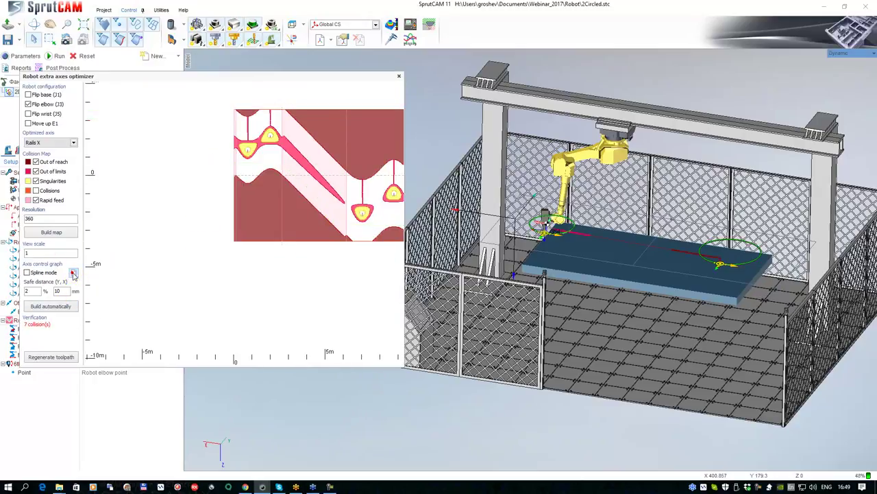
scroll(230, 230, up, 2)
scroll(273, 239, down, 1)
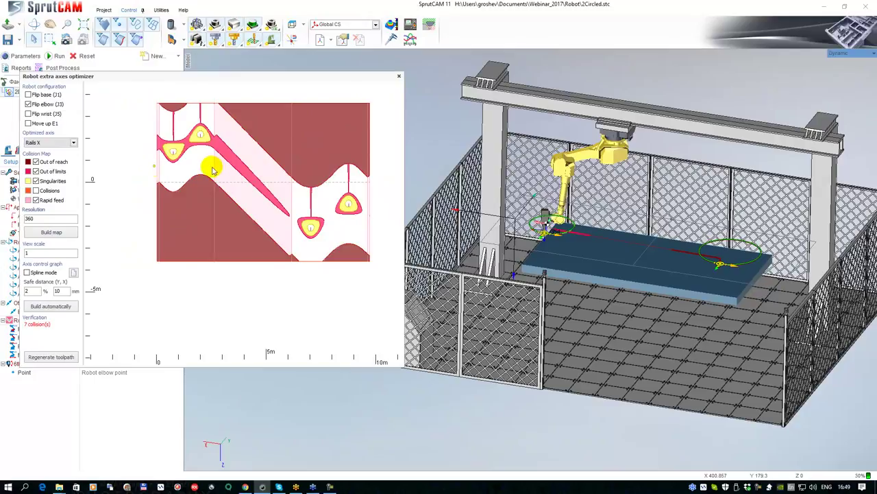
click(292, 245)
click(369, 242)
Set the last graph point to -2700, level the second circle's segment with it, and level the first circle's segment.
scroll(366, 240, up, 5)
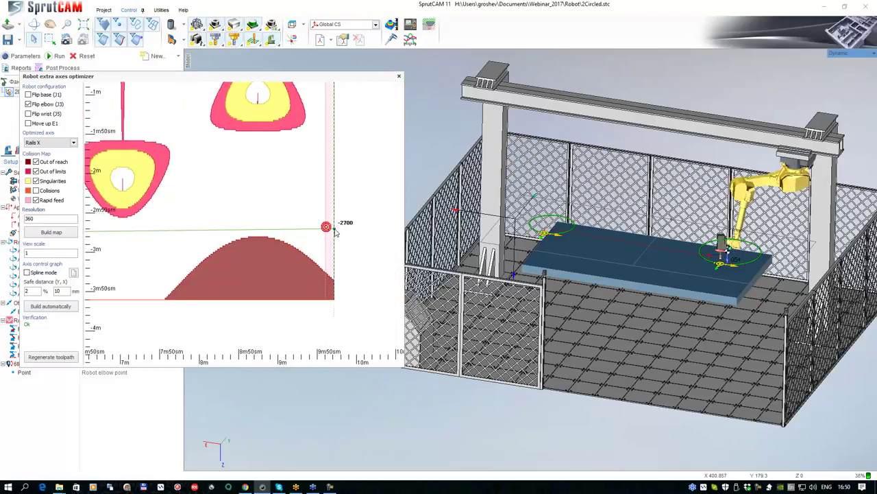
scroll(340, 234, down, 3)
drag(194, 221, 198, 219)
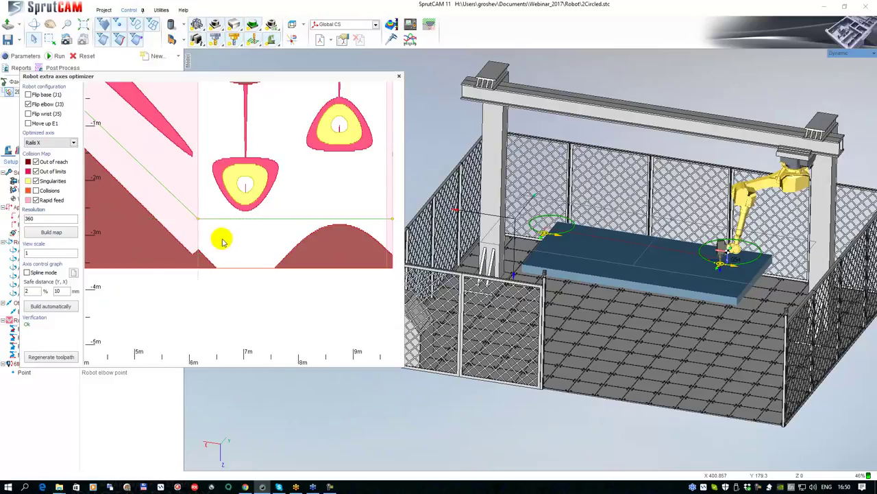
scroll(220, 237, down, 5)
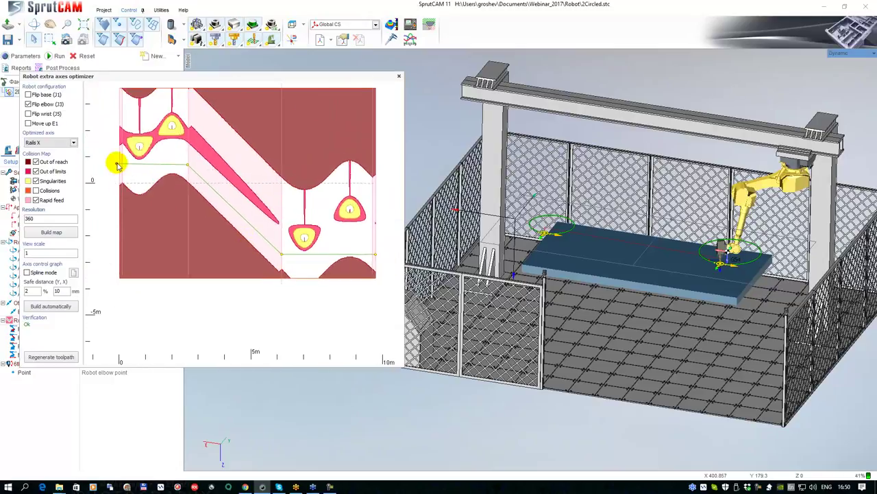
click(118, 165)
middle_drag(211, 219, 214, 251)
scroll(207, 226, down, 1)
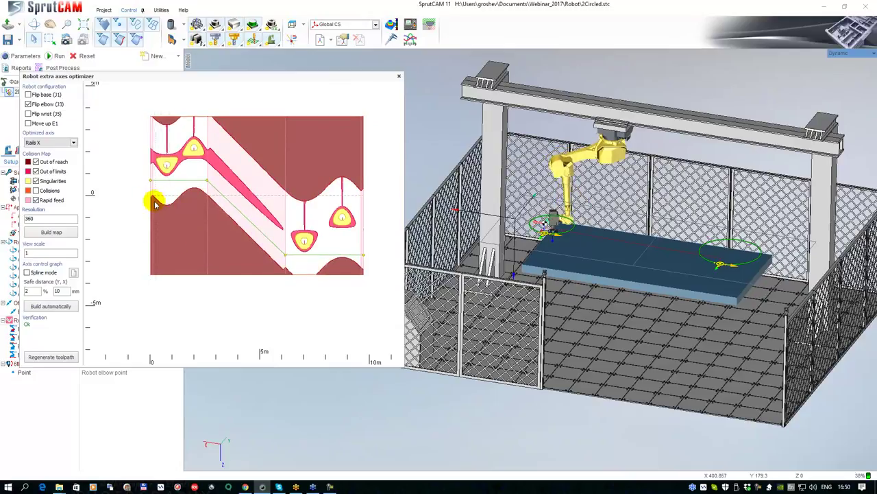
Preview the robot's motion along the whole collision map, regenerate the toolpath, and close the extra axes optimizer.
click(27, 142)
mouse_move(152, 193)
mouse_down()
mouse_move(217, 196)
mouse_move(308, 247)
mouse_move(364, 249)
mouse_up()
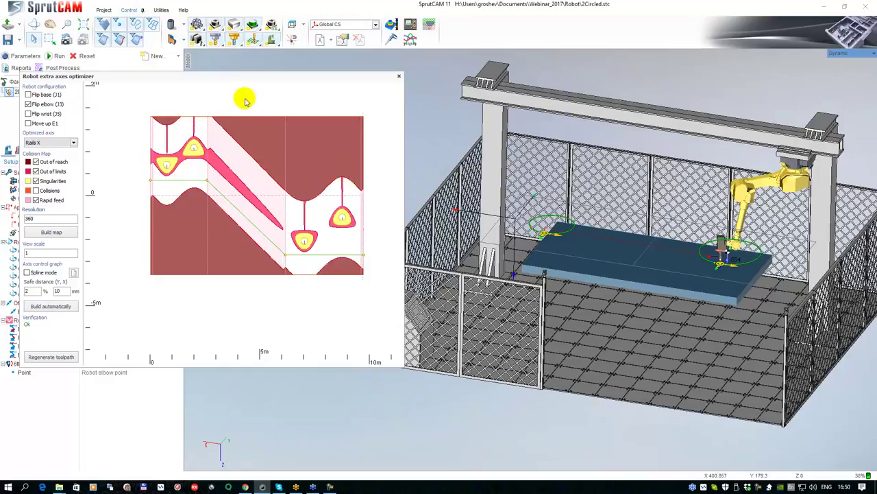
click(50, 357)
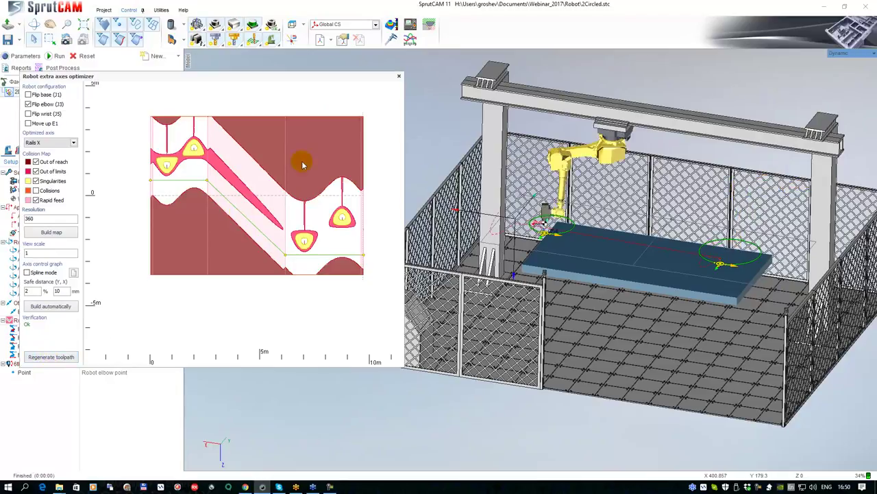
click(399, 76)
Switch to simulation, set the simulation mode to Voxel 5D, and reset the simulation results.
click(187, 149)
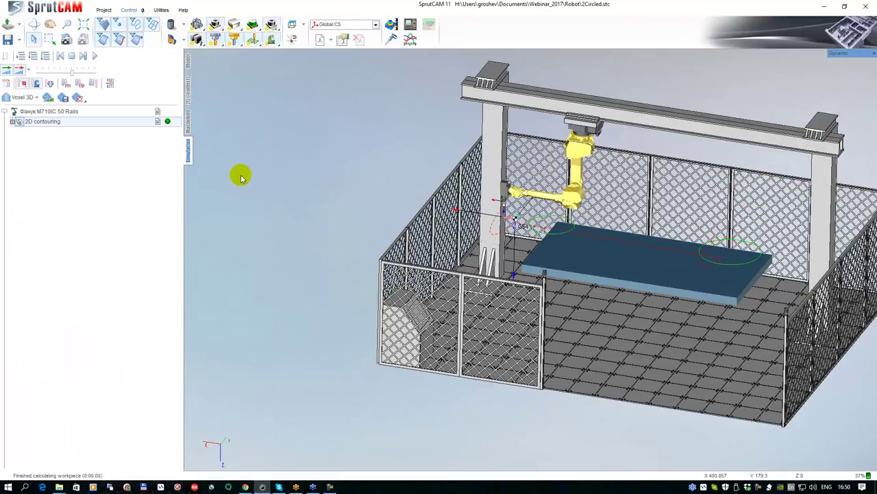
scroll(263, 177, down, 3)
right_drag(272, 171, 274, 179)
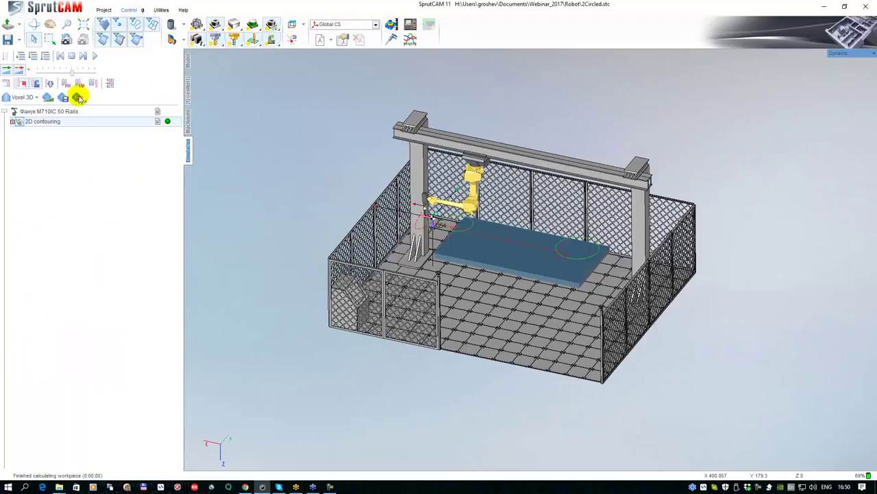
click(26, 98)
click(26, 97)
click(27, 133)
click(79, 98)
scroll(274, 205, down, 2)
click(288, 182)
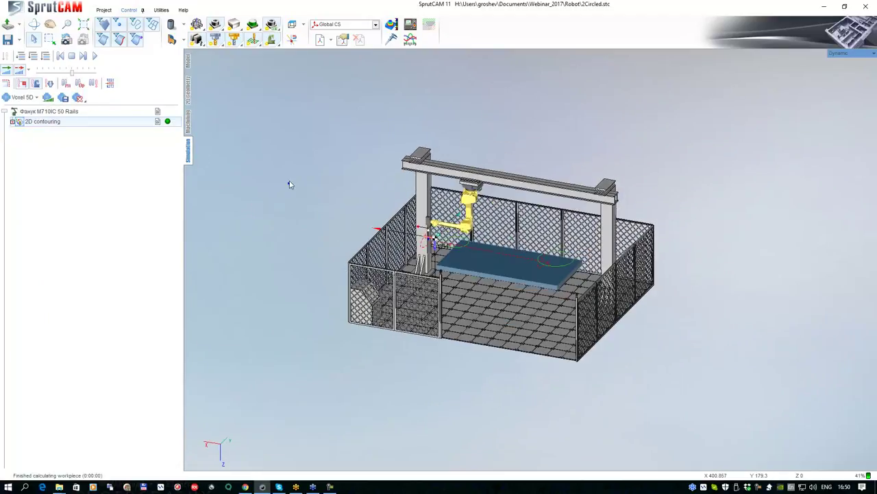
Simulate the 2D contouring operation at a higher movement speed and inspect the machined plate.
click(95, 56)
drag(71, 71, 79, 78)
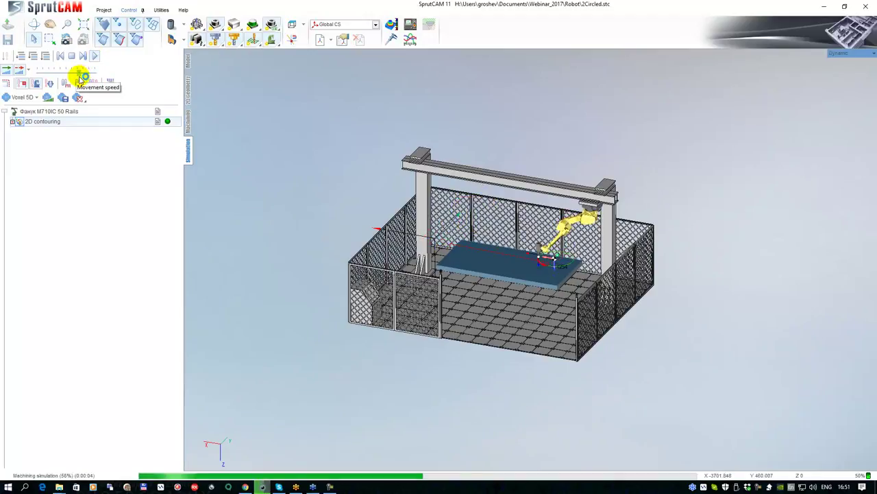
scroll(271, 200, down, 2)
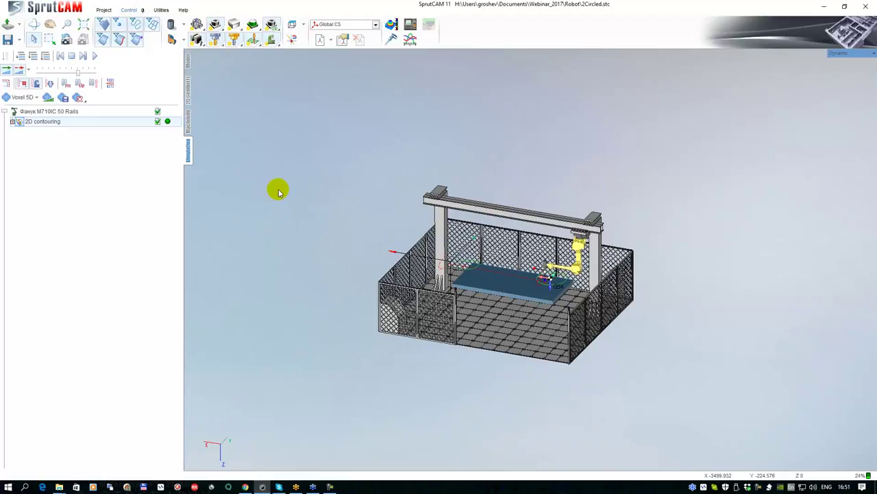
scroll(470, 265, up, 5)
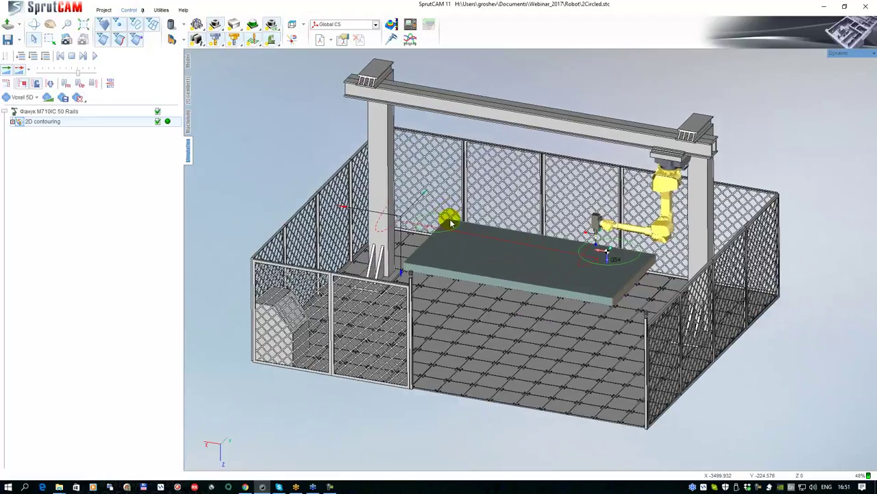
Return to machining and open the project швеллер.stc without saving the changes to 2Circled.stc.
click(189, 122)
scroll(288, 194, down, 5)
scroll(308, 209, up, 3)
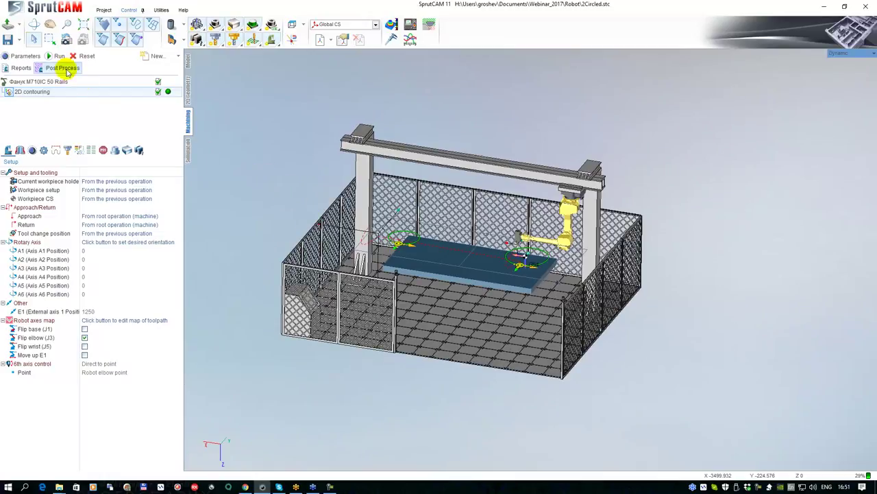
click(6, 28)
click(368, 165)
click(606, 365)
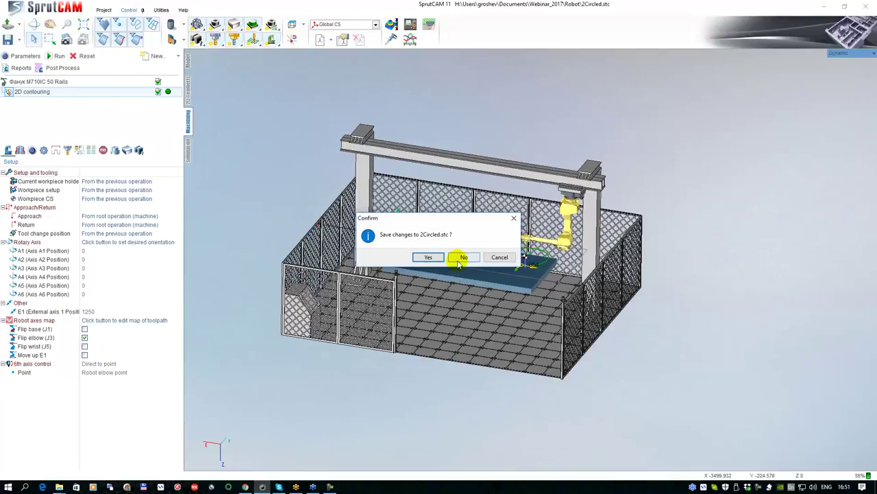
click(462, 258)
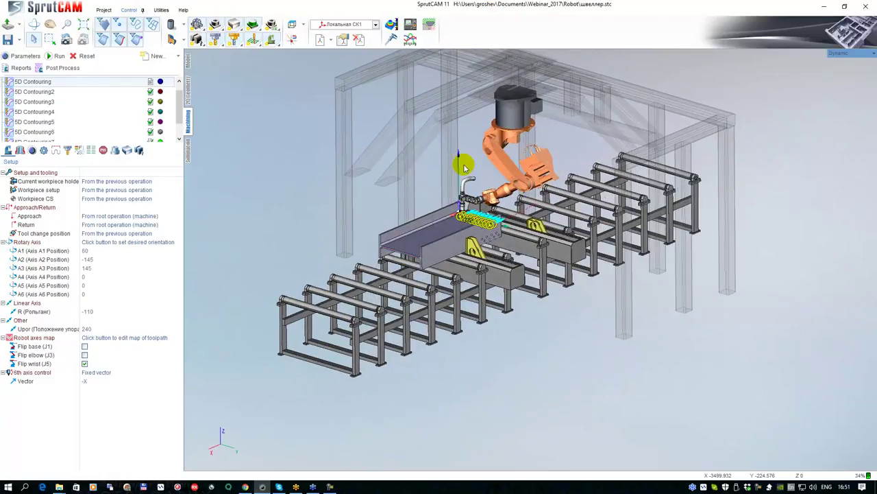
Examine the beam on the roller conveyor, the robot's plasma torch, and the first 5D Contouring toolpath around the holes.
scroll(466, 213, up, 6)
scroll(480, 225, down, 1)
middle_drag(490, 226, 474, 207)
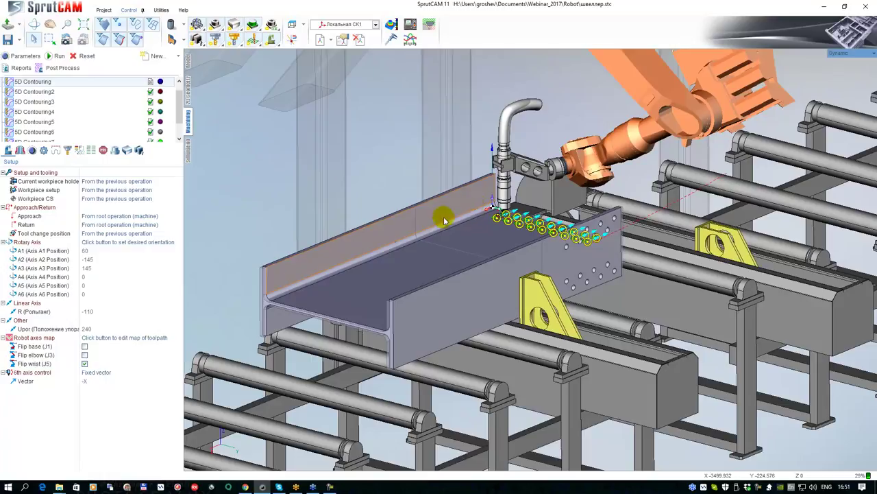
scroll(478, 233, up, 3)
middle_drag(497, 230, 540, 247)
scroll(542, 247, down, 1)
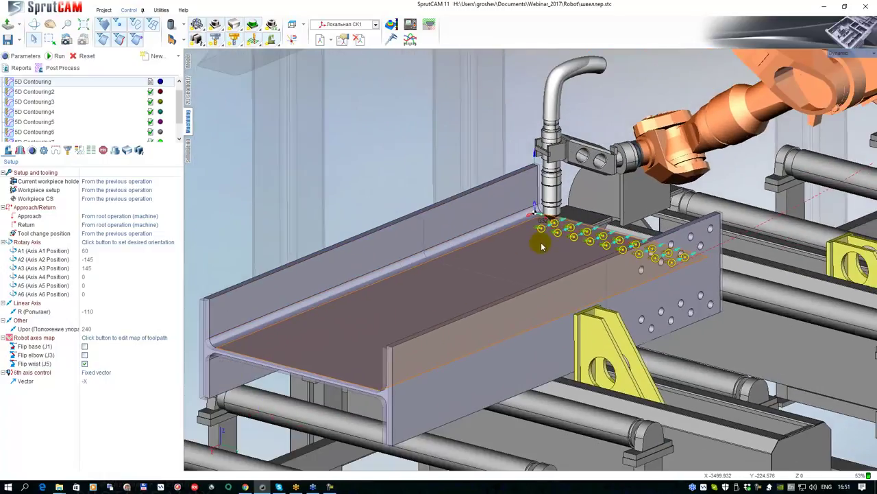
scroll(386, 185, down, 2)
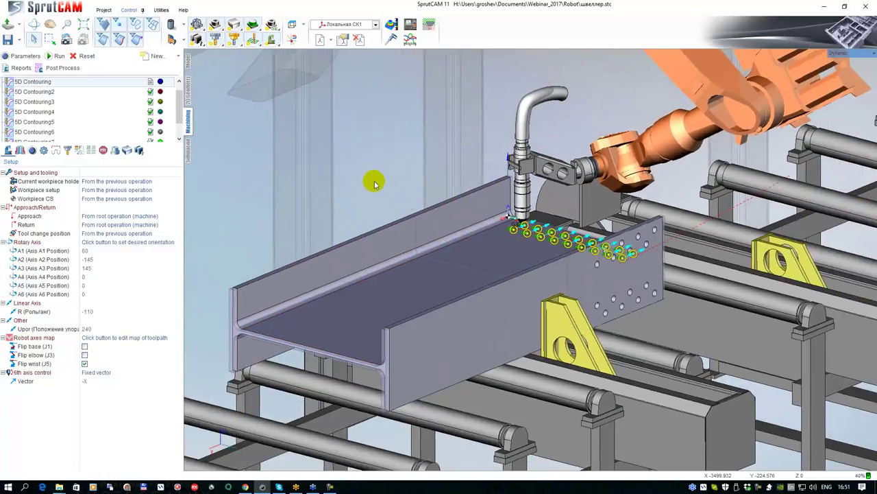
scroll(566, 217, up, 3)
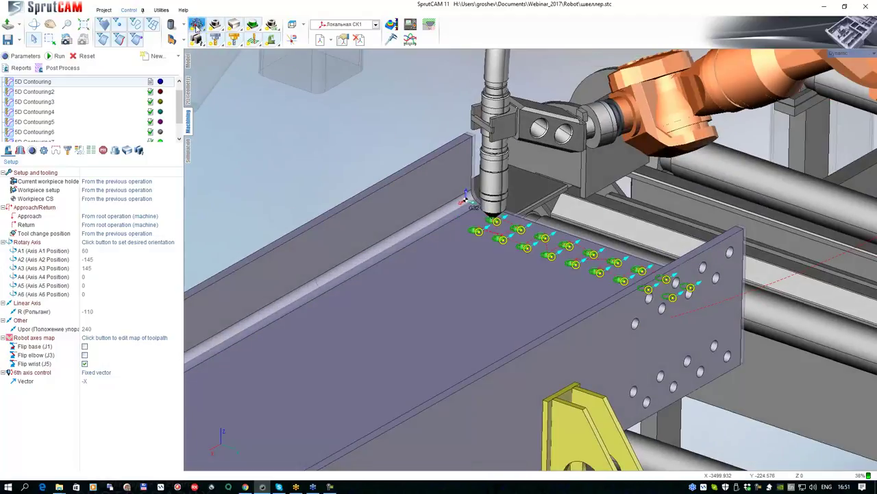
Switch to the beam's geometry model and inspect the hole patterns in its web and flange from several angles.
click(188, 62)
scroll(510, 182, up, 3)
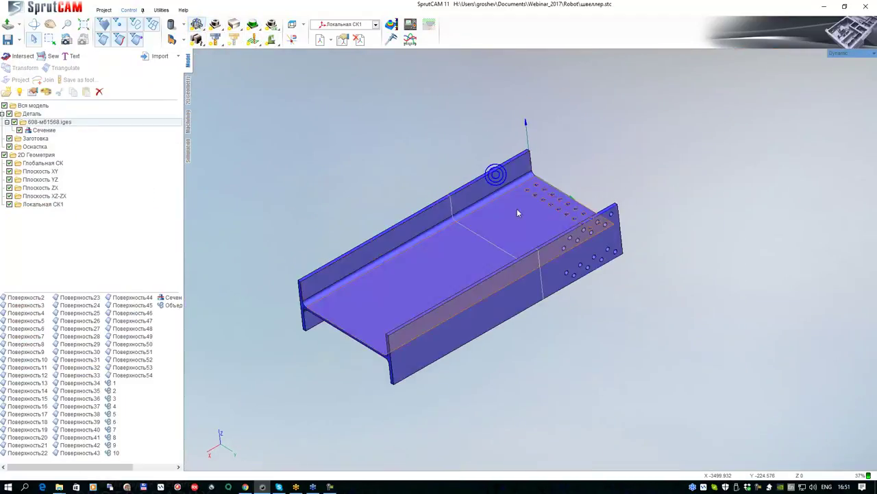
middle_drag(514, 188, 540, 191)
scroll(562, 212, down, 2)
middle_drag(574, 225, 588, 204)
mouse_move(587, 204)
right_down()
mouse_move(592, 225)
mouse_move(575, 202)
right_up()
middle_drag(575, 203, 573, 217)
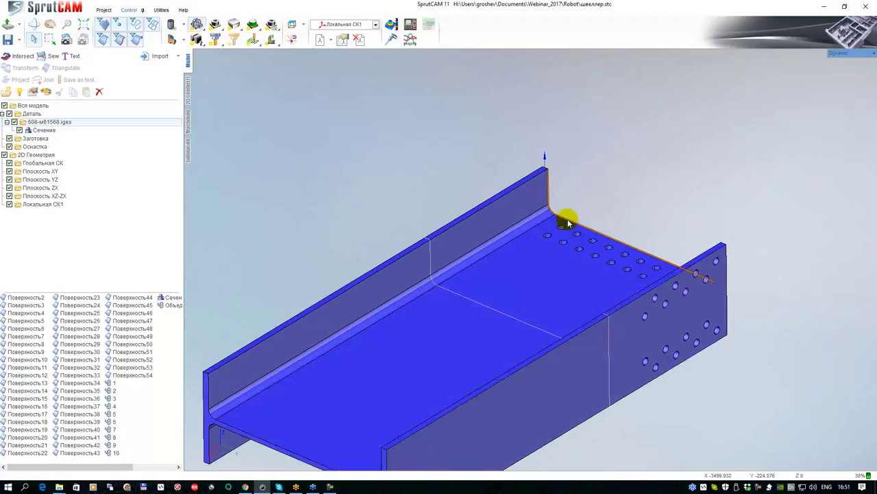
scroll(574, 217, up, 2)
right_drag(619, 263, 444, 193)
scroll(447, 254, down, 3)
right_drag(447, 254, 475, 235)
scroll(477, 274, up, 3)
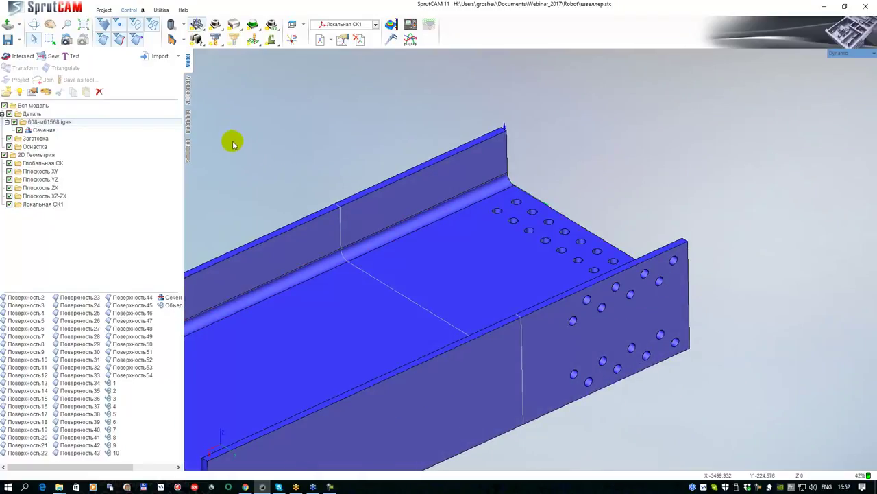
Return to machining, enlarge the operations list to show all 5D Contouring operations, and examine the web hole toolpaths closely.
click(189, 118)
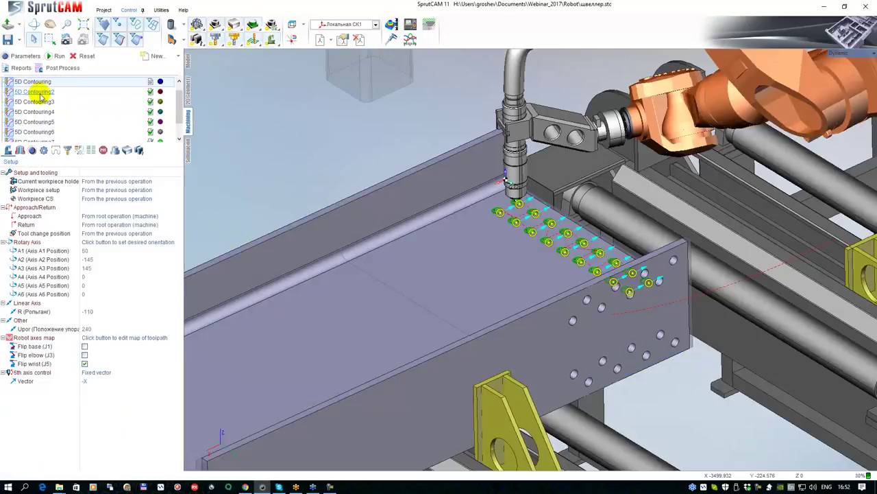
drag(161, 152, 165, 237)
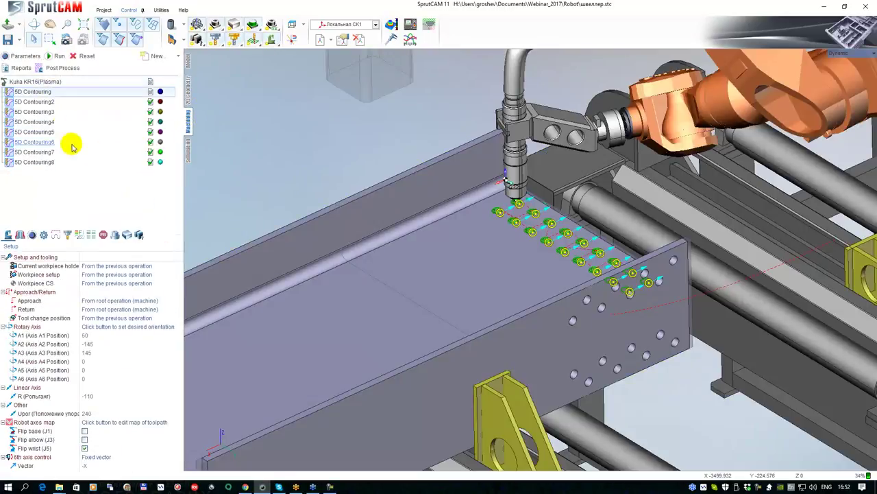
scroll(521, 213, up, 10)
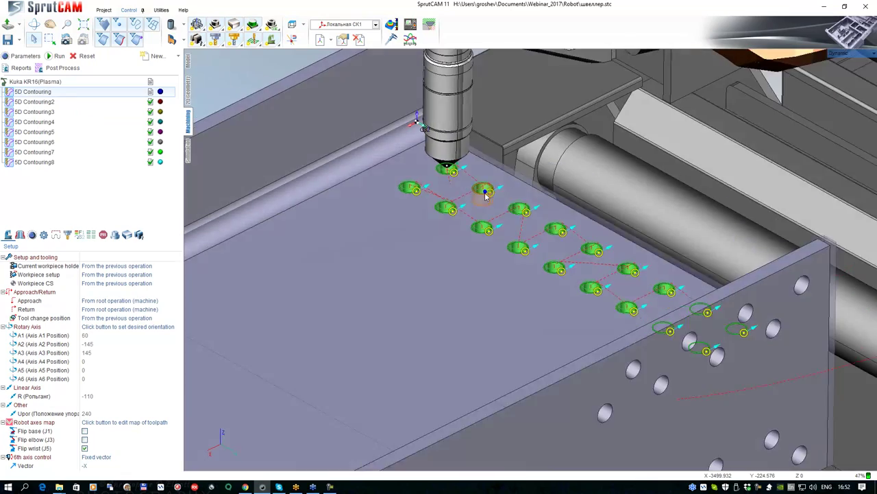
Switch to simulation and examine the whole beam workpiece on the roller conveyor.
scroll(438, 174, down, 10)
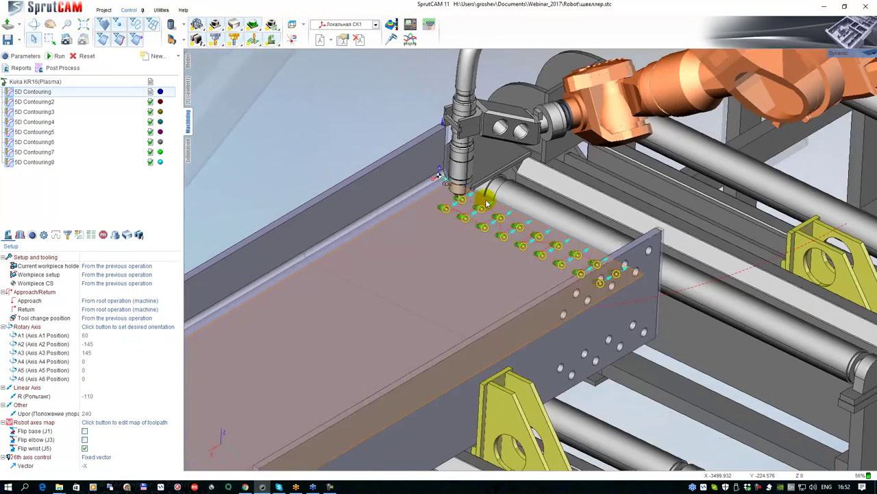
middle_drag(486, 204, 478, 193)
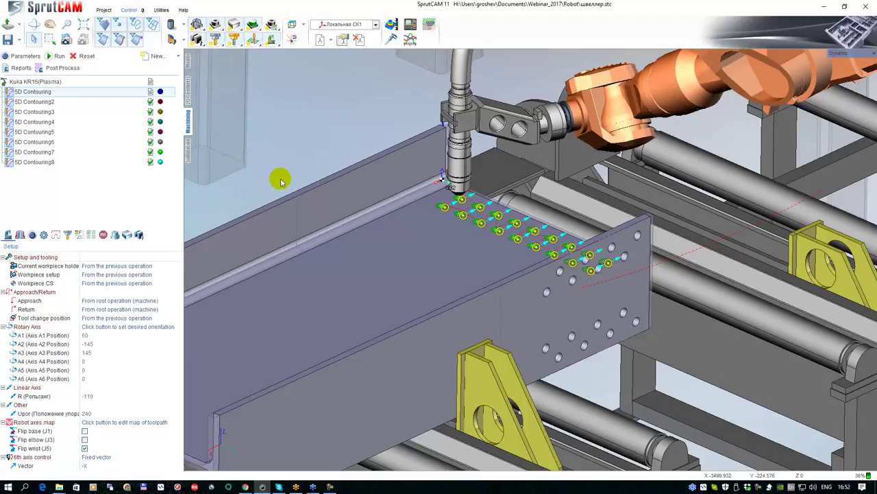
click(188, 152)
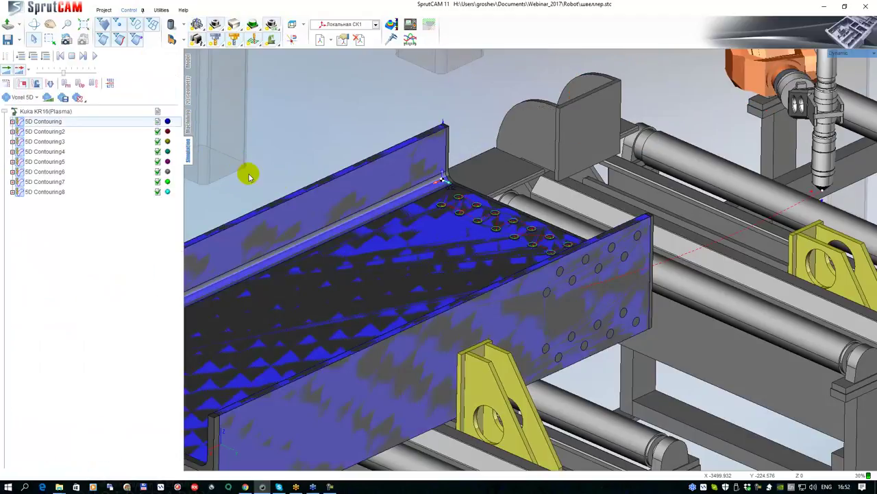
middle_drag(402, 234, 478, 240)
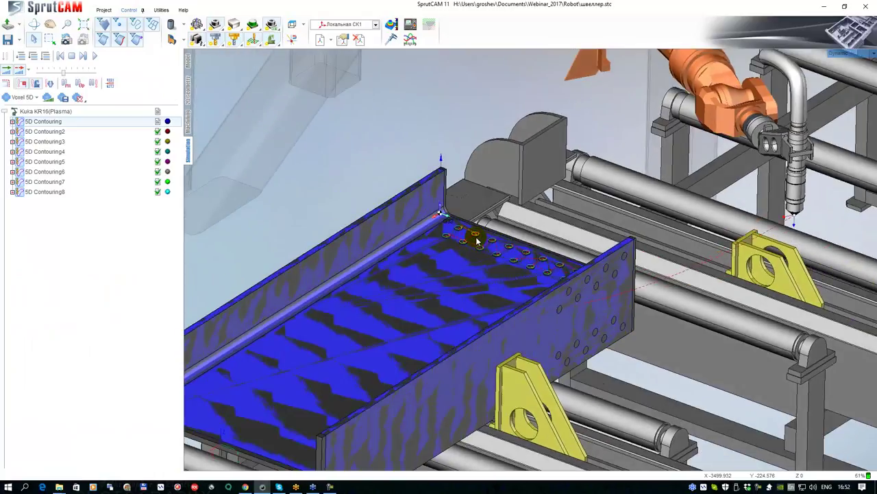
right_drag(439, 264, 235, 204)
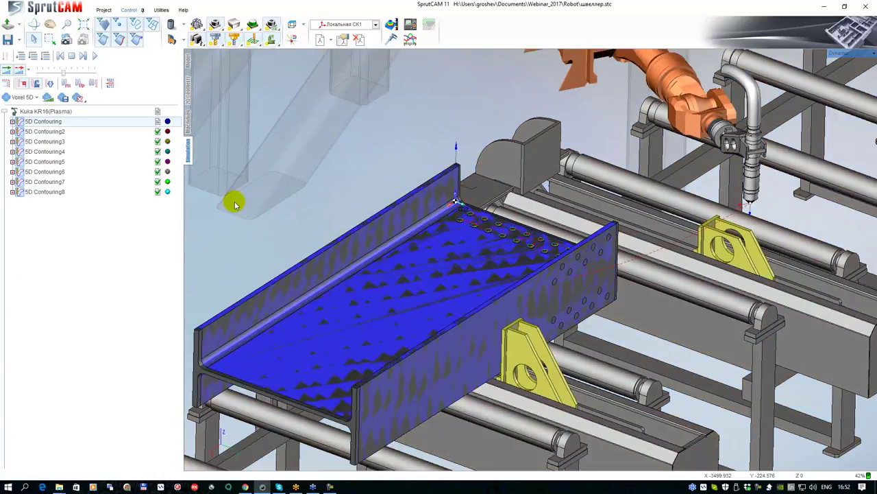
Expand the first 5D Contouring operation and its Подвод node, and examine the path of the PhysicGOTO approach move.
click(12, 121)
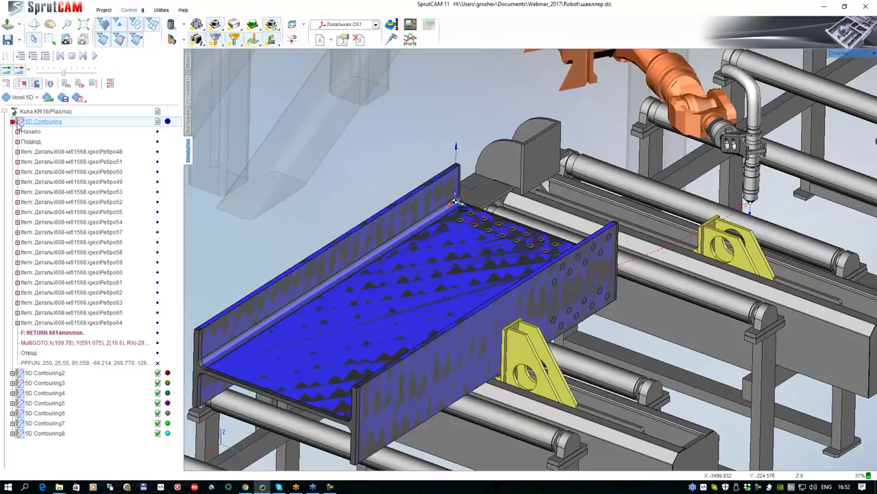
click(24, 141)
click(17, 141)
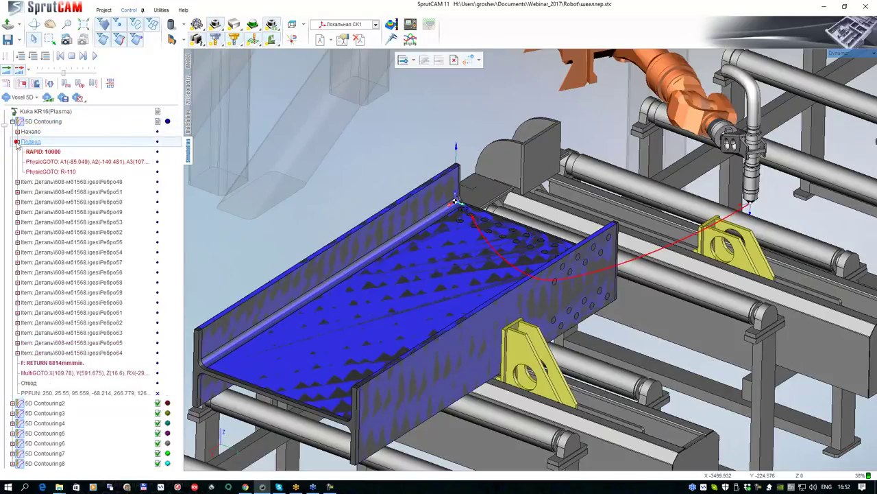
click(44, 155)
click(57, 162)
right_drag(502, 238, 656, 269)
right_drag(477, 266, 541, 271)
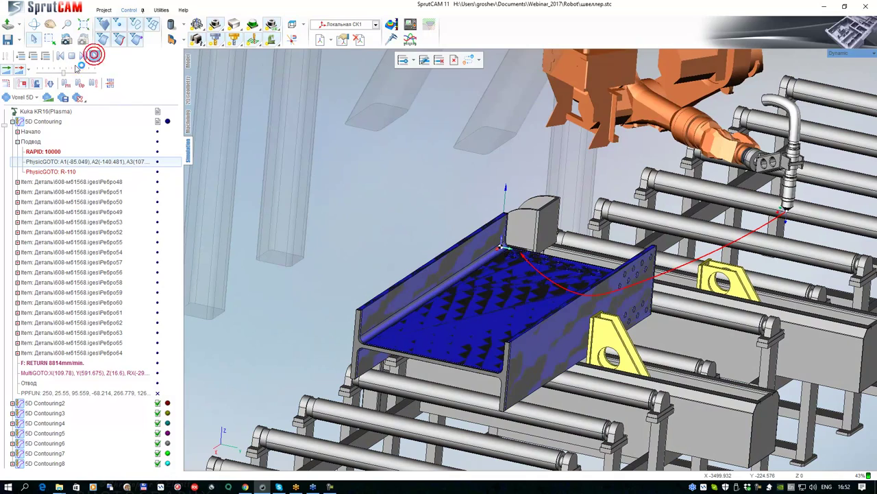
Simulate the approach of the first 5D Contouring at a reduced speed, watch the torch near the beam's flange, and stop the simulation.
drag(66, 72, 61, 72)
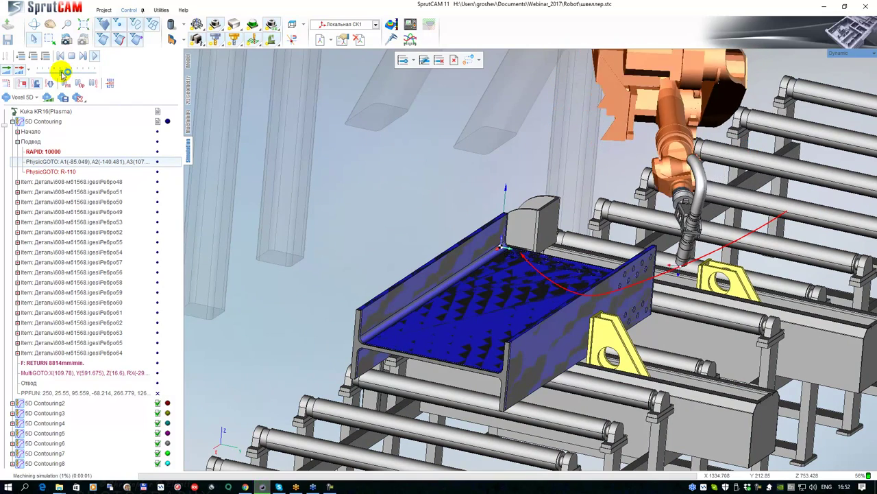
scroll(636, 314, up, 5)
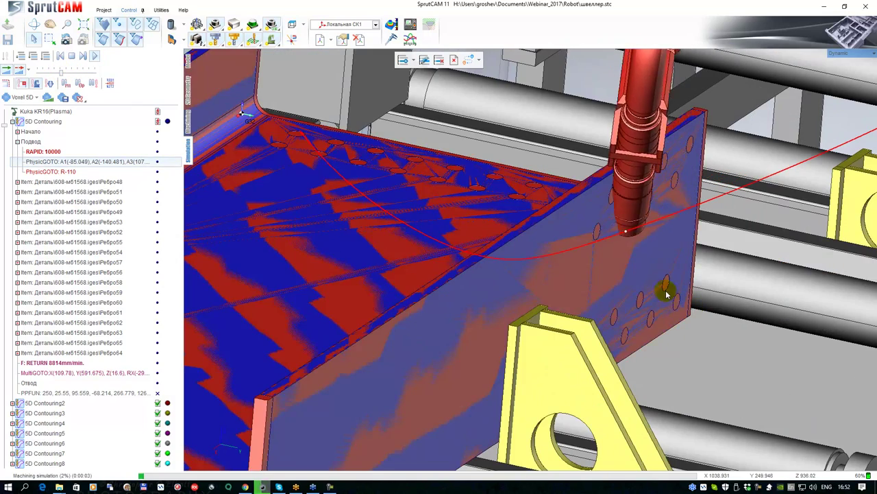
scroll(583, 269, down, 2)
right_drag(572, 237, 560, 230)
click(71, 57)
click(71, 56)
scroll(382, 173, down, 4)
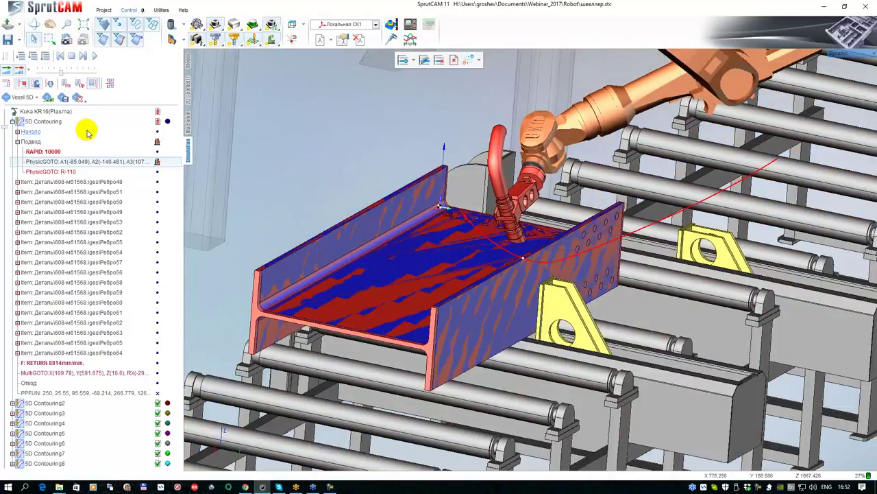
Reset the node status of the first 5D Contouring operation.
right_click(43, 124)
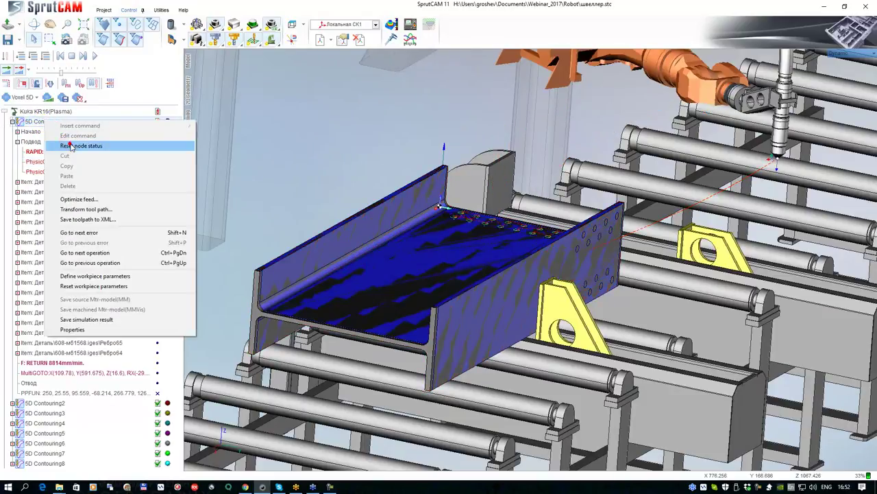
click(136, 146)
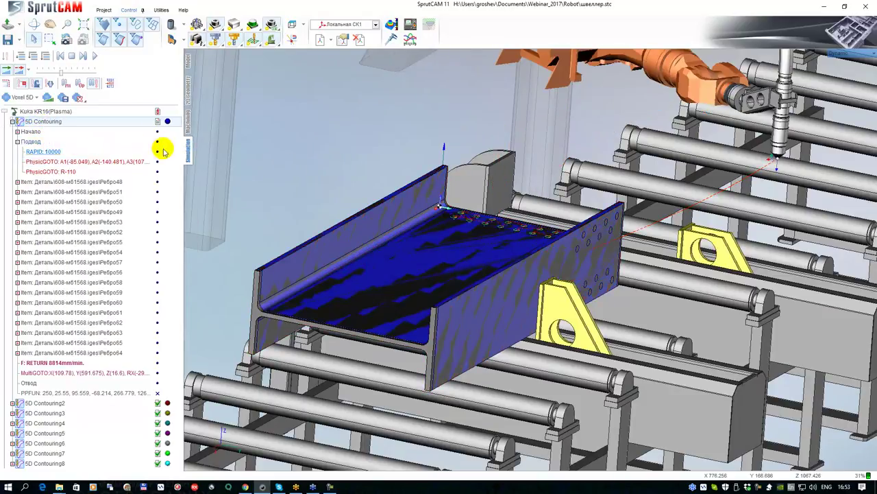
scroll(368, 192, down, 3)
middle_drag(369, 192, 227, 146)
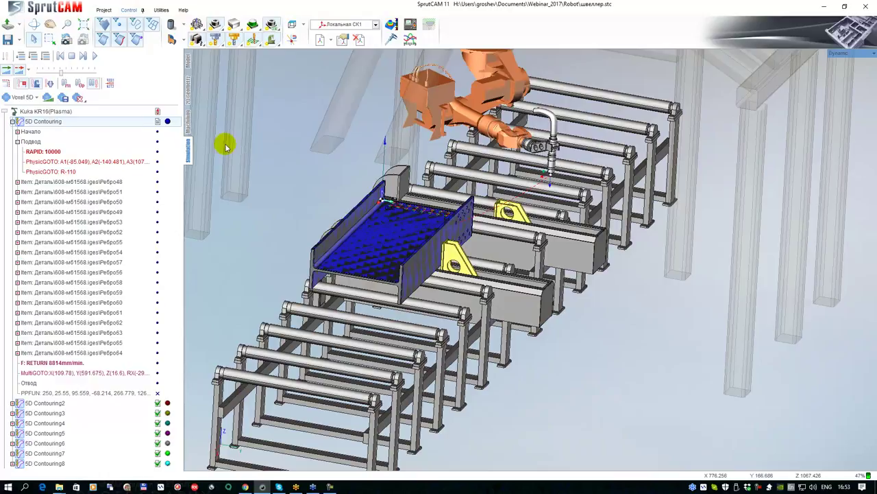
Run the simulation through the Начало commands into the approach move and inspect where the torch meets the beam's flange.
click(83, 56)
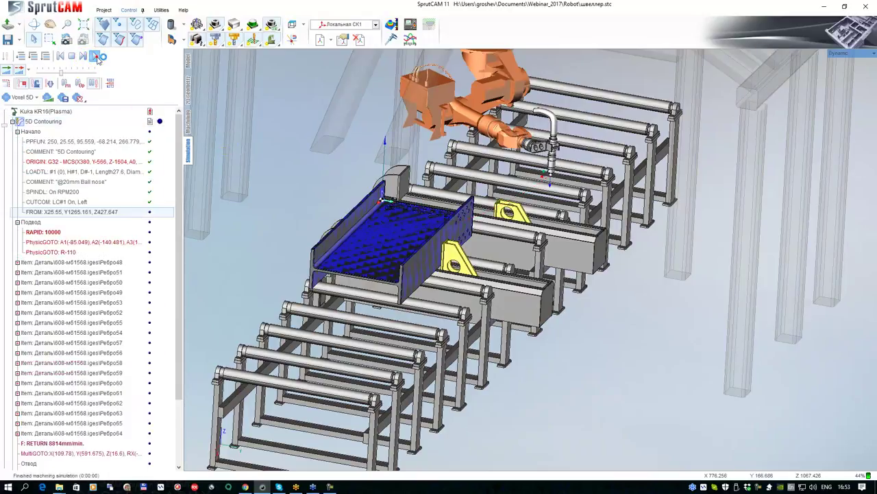
click(95, 57)
scroll(465, 221, up, 3)
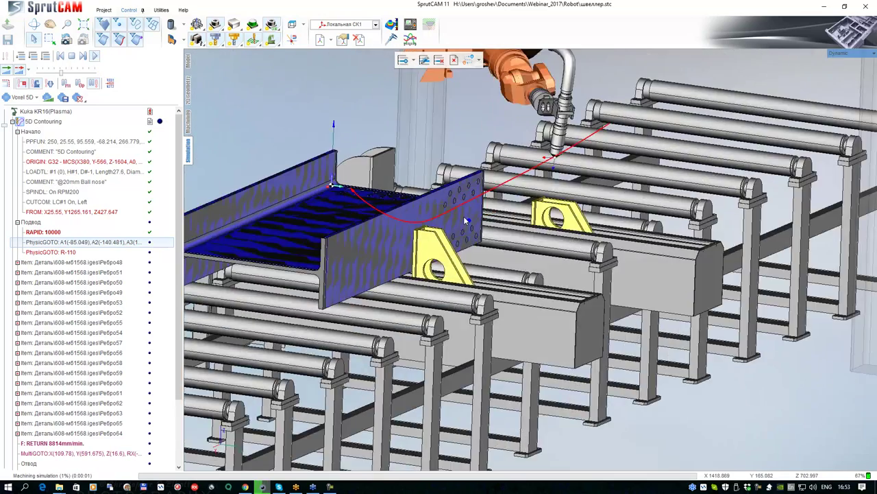
scroll(465, 221, up, 3)
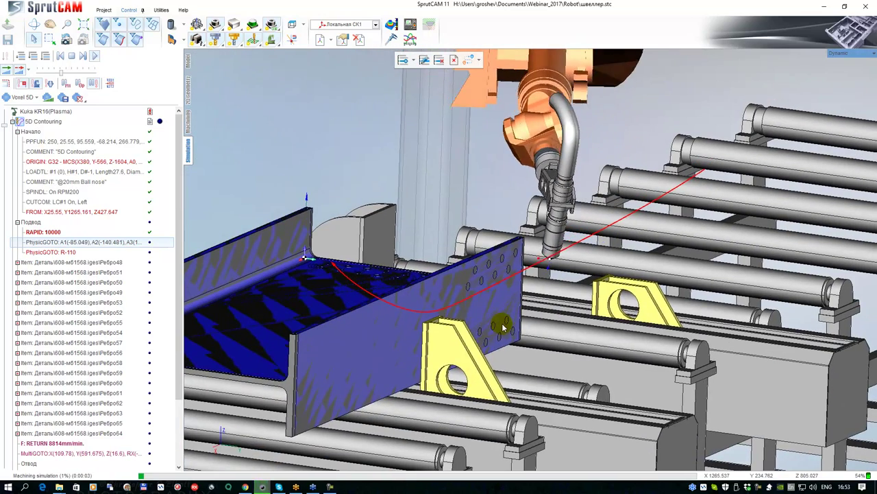
scroll(496, 297, up, 2)
middle_drag(496, 299, 464, 267)
scroll(454, 286, down, 3)
right_drag(465, 269, 451, 213)
middle_drag(450, 212, 543, 249)
click(537, 246)
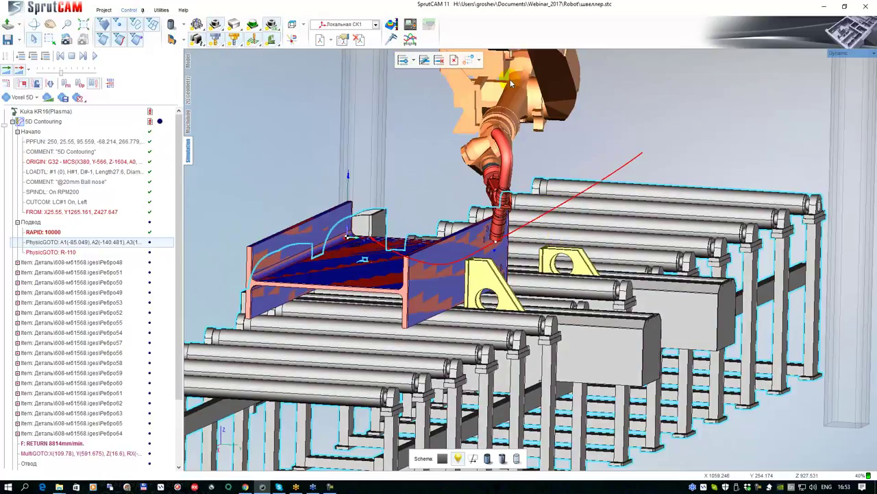
Open the machine control panel and raise the torch above the beam's flange to Z 280 in the Workpiece CS.
click(410, 24)
drag(767, 163, 729, 129)
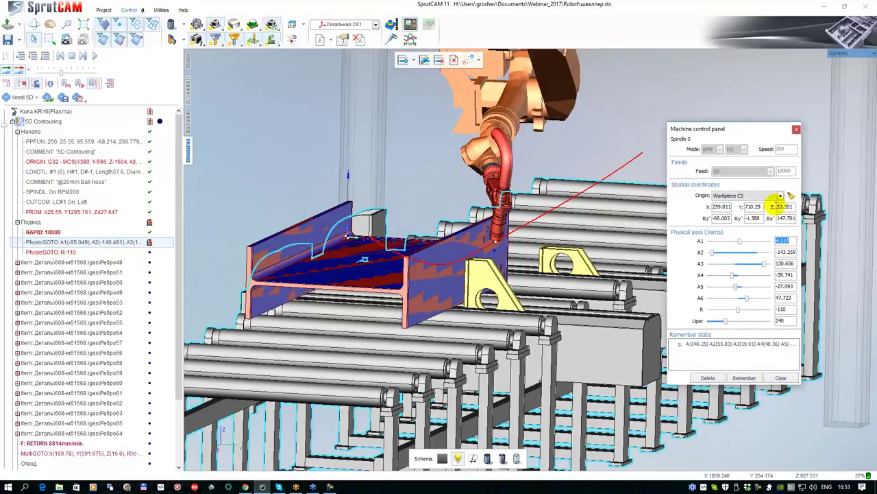
scroll(783, 206, up, 15)
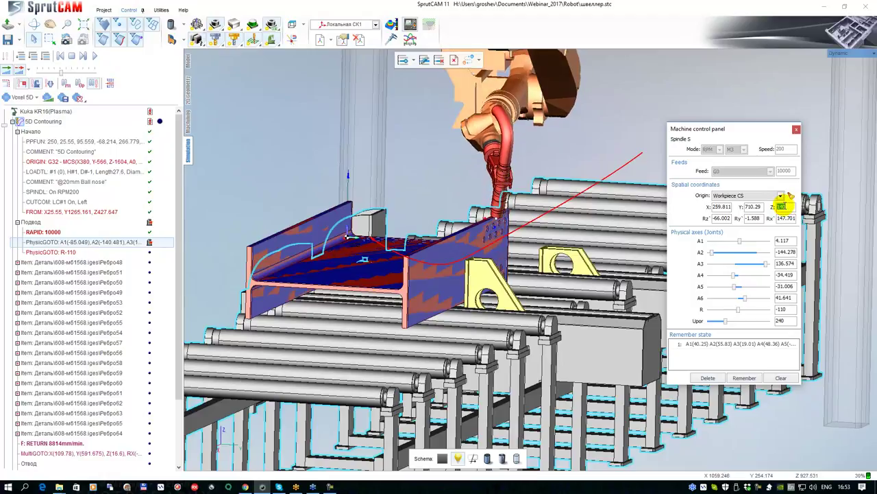
scroll(789, 198, down, 5)
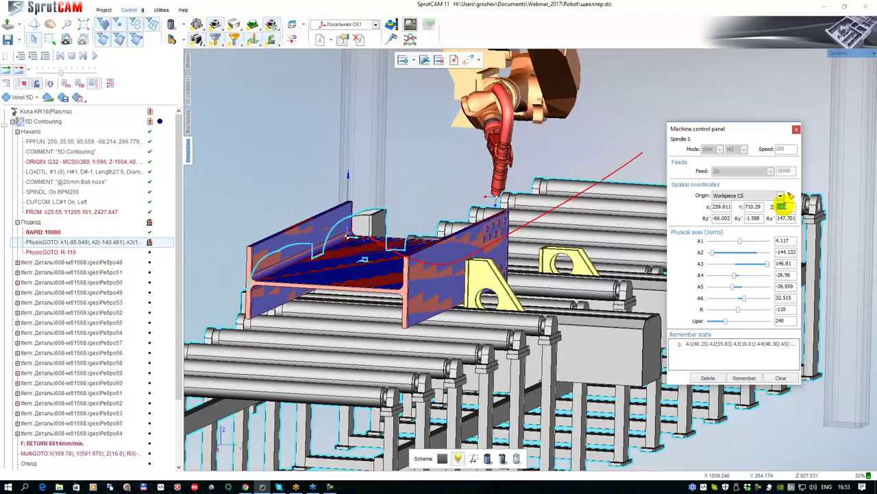
scroll(789, 199, down, 3)
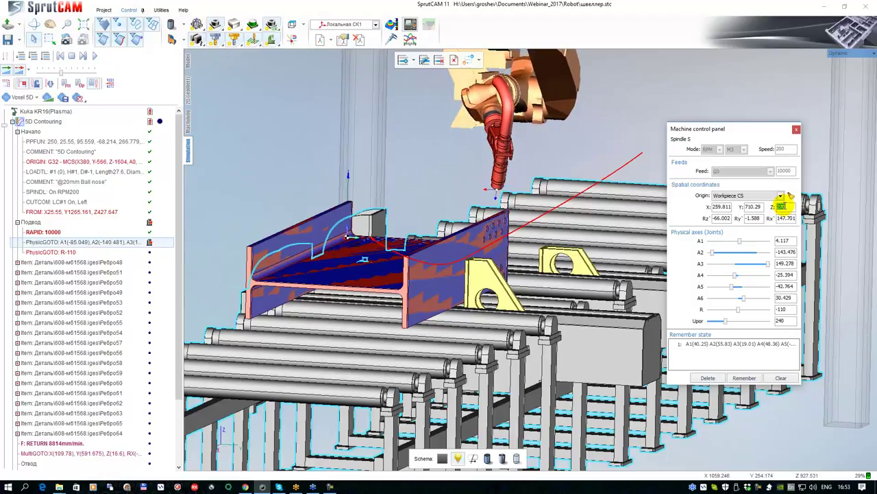
scroll(790, 197, down, 2)
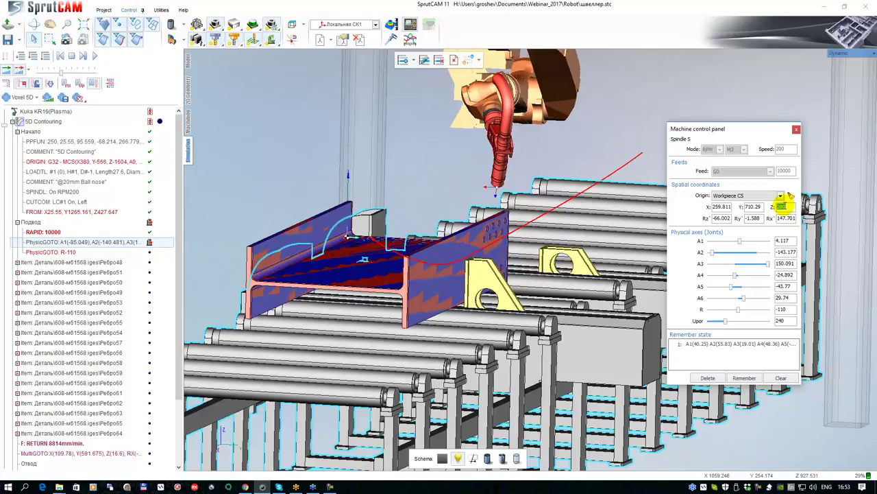
Insert the current machine state as a waypoint before the existing PhysicGOTO approach move, and check both approach moves.
click(413, 61)
click(434, 90)
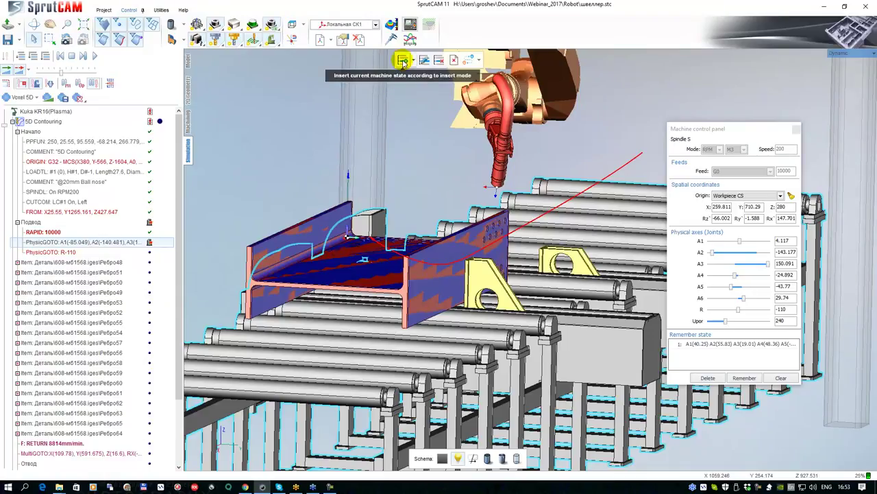
click(403, 61)
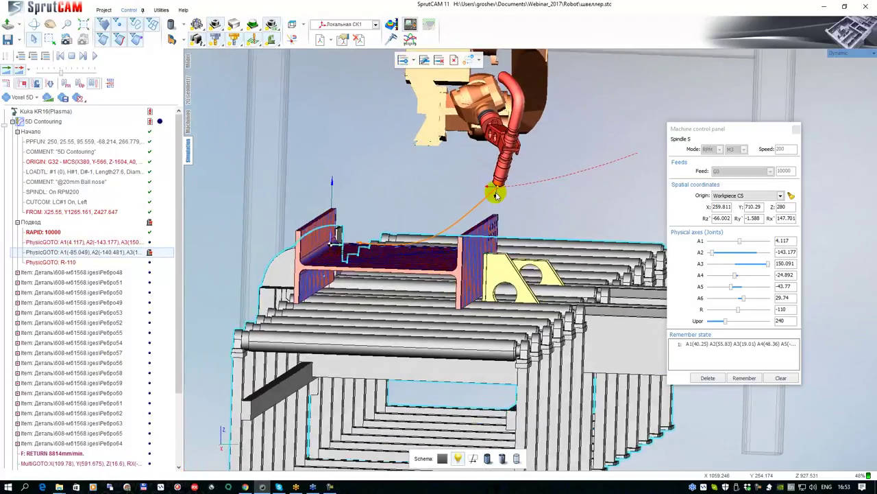
click(44, 242)
click(54, 253)
click(57, 242)
click(58, 254)
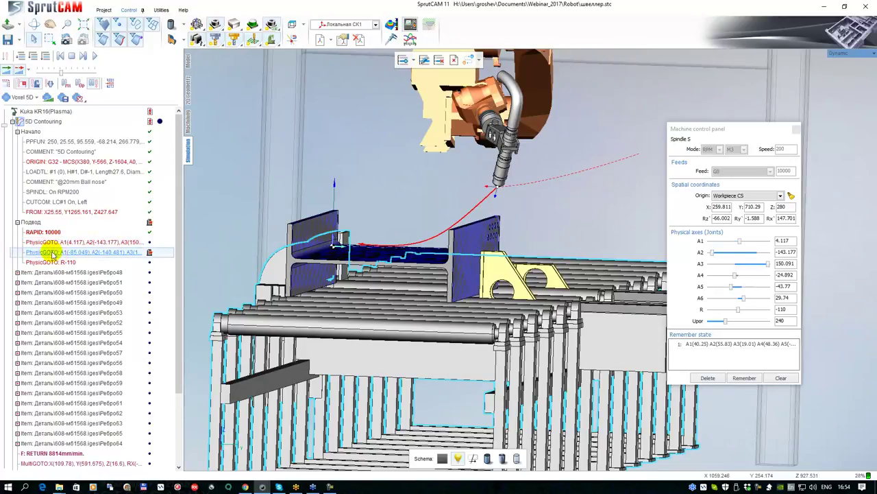
Return to the start of the first 5D Contouring operation and clear its simulation status.
click(40, 121)
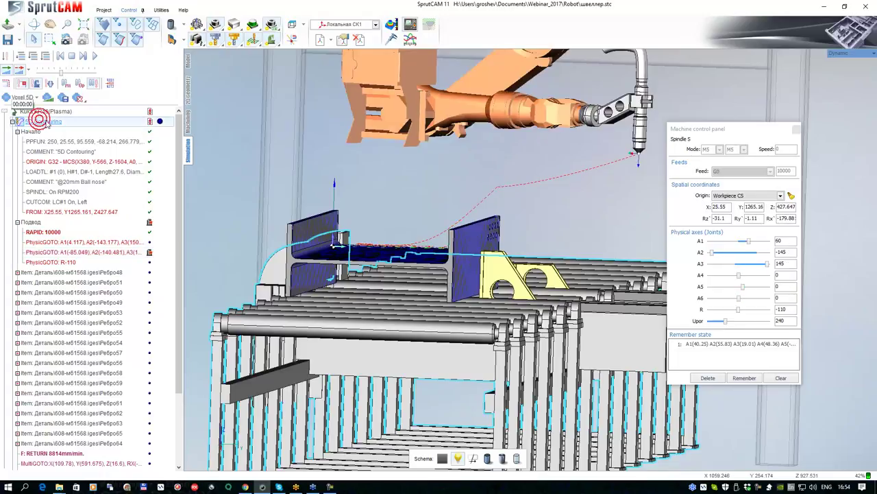
right_click(46, 121)
click(71, 151)
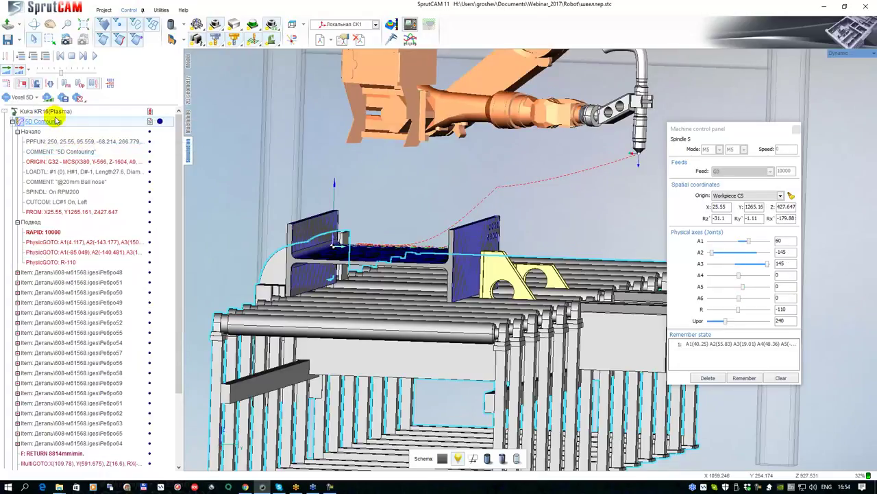
Simulate the corrected approach and the cutting of the first web holes up close, adjusting the speed and stopping at item Ребро50.
click(96, 57)
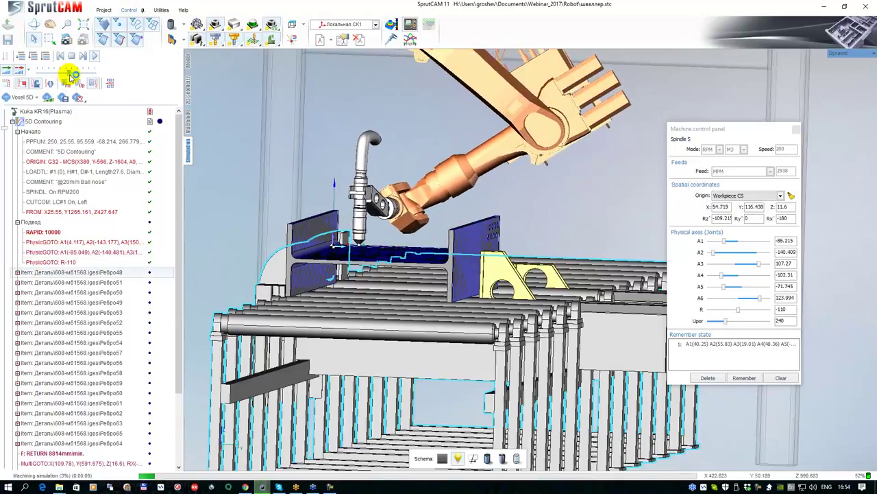
scroll(362, 251, up, 5)
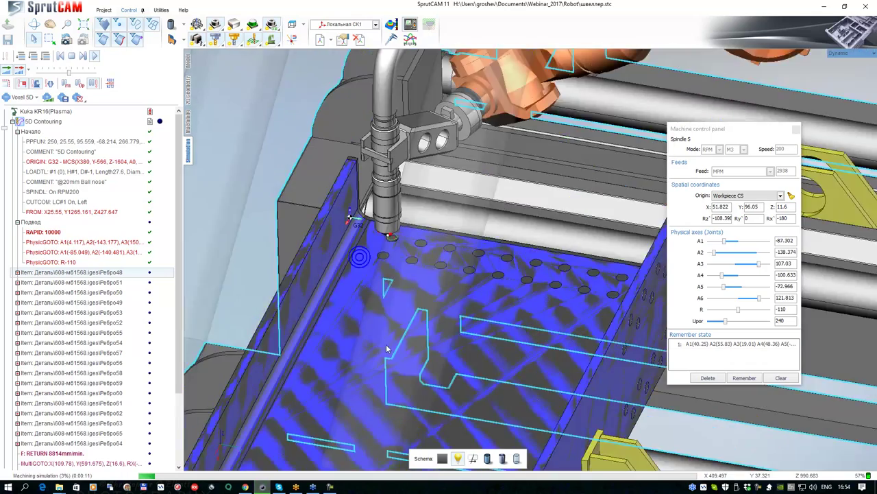
scroll(372, 215, up, 5)
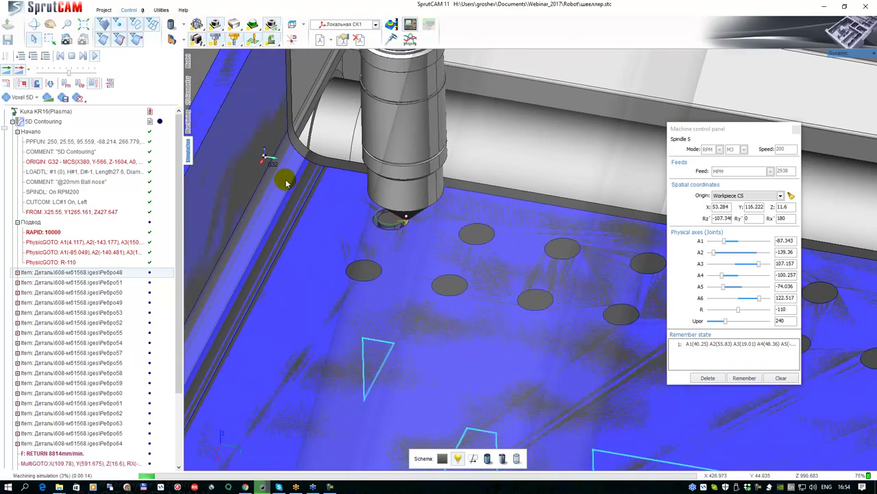
click(70, 73)
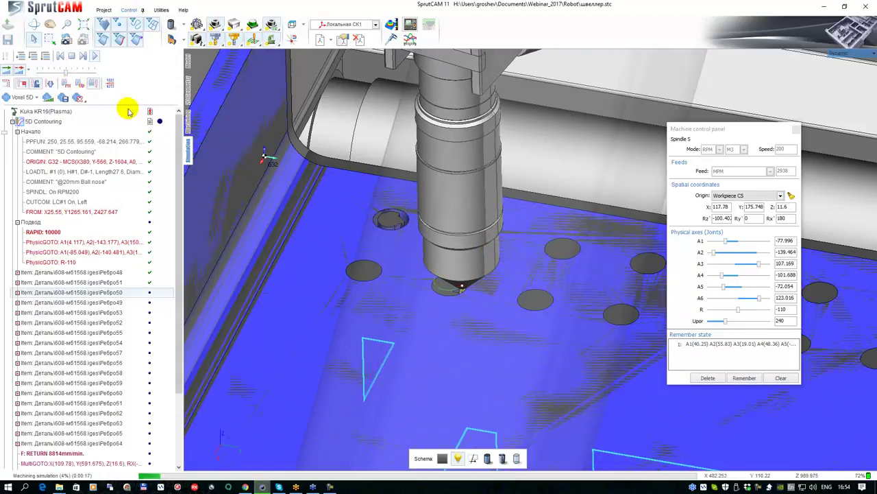
click(72, 56)
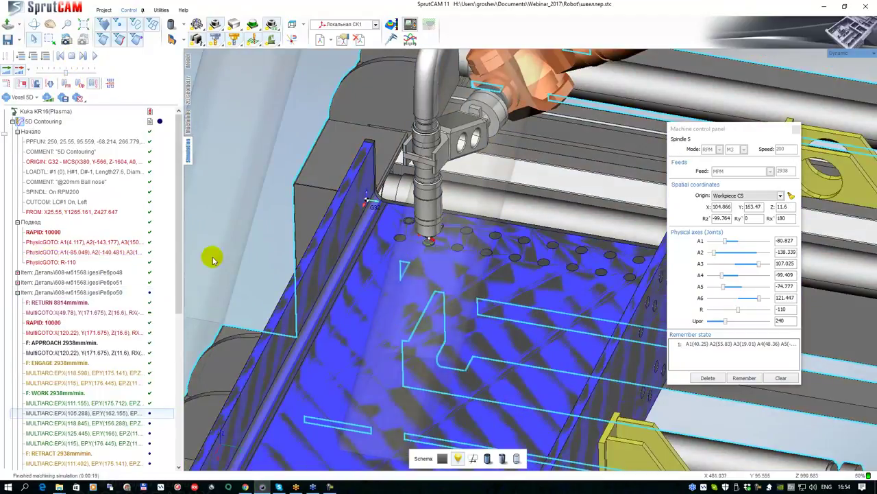
Return to machining with the whole beam and robot in view.
scroll(329, 231, down, 5)
middle_drag(329, 231, 330, 196)
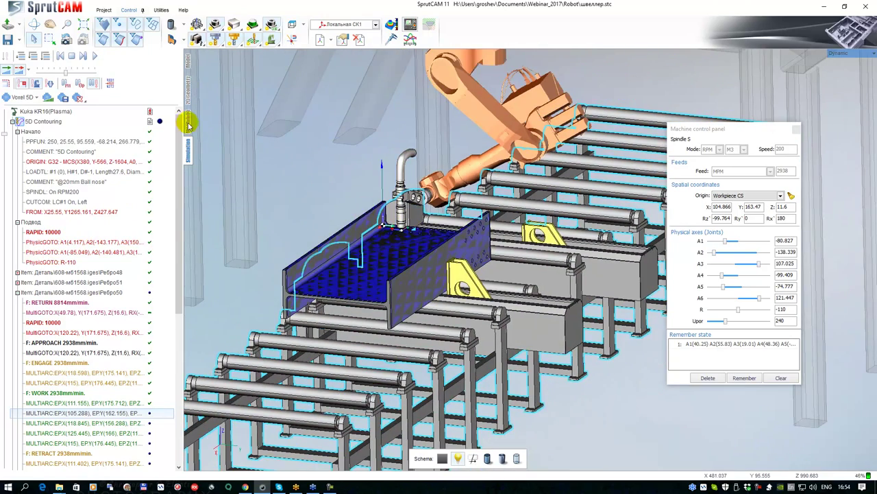
click(189, 125)
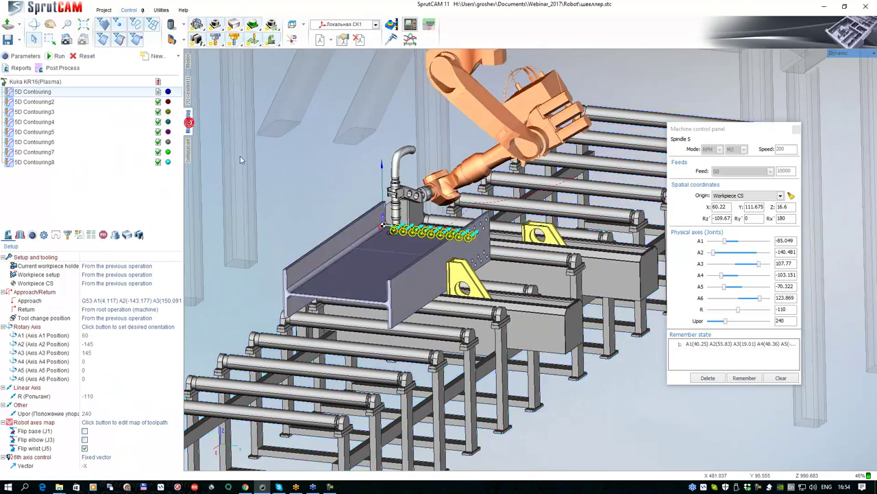
Reset the first 5D Contouring operation and recalculate its toolpath.
click(87, 55)
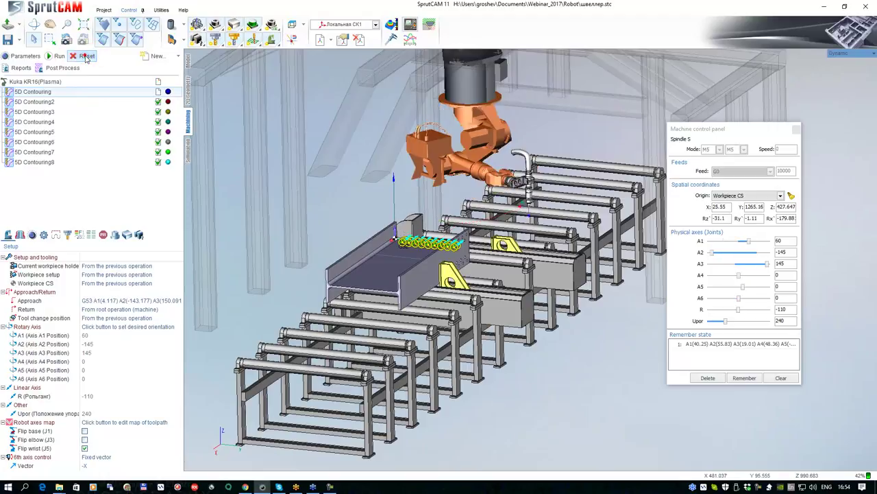
click(58, 56)
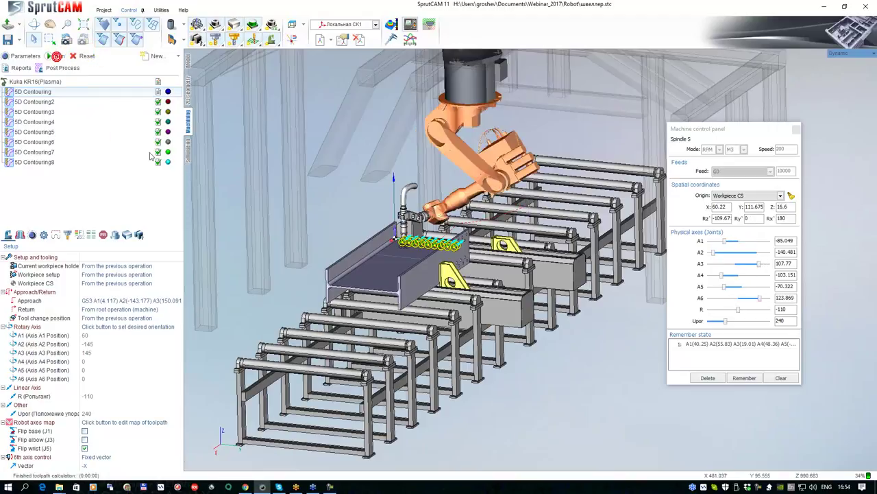
scroll(302, 216, up, 5)
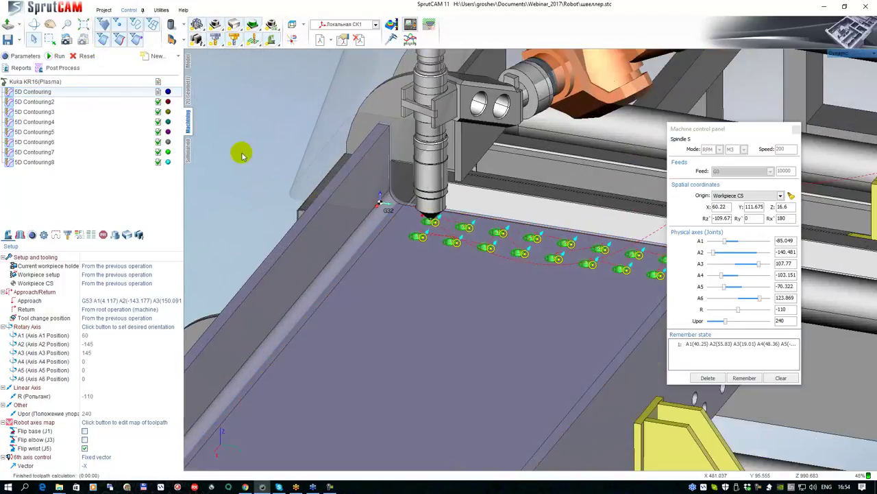
Step through the PhysicGOTO approach moves of the first 5D Contouring operation in the simulation, ending at the R-110 move.
click(191, 150)
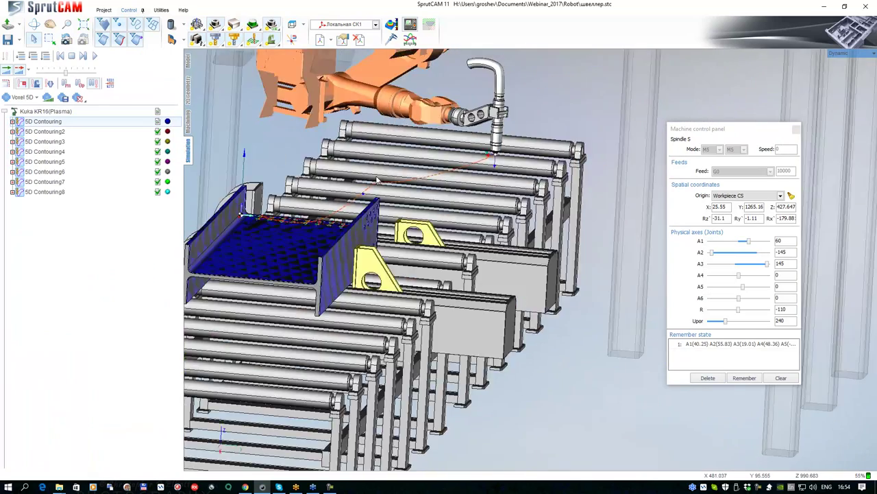
scroll(370, 195, up, 4)
scroll(402, 192, down, 3)
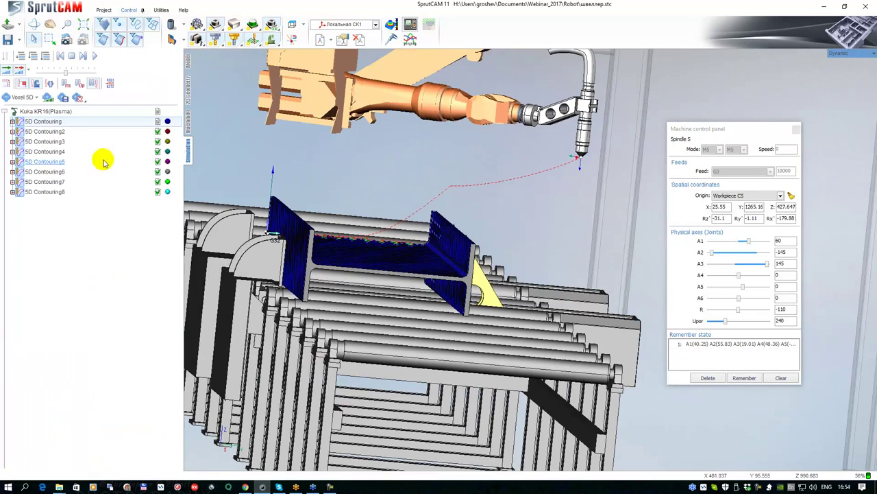
click(13, 122)
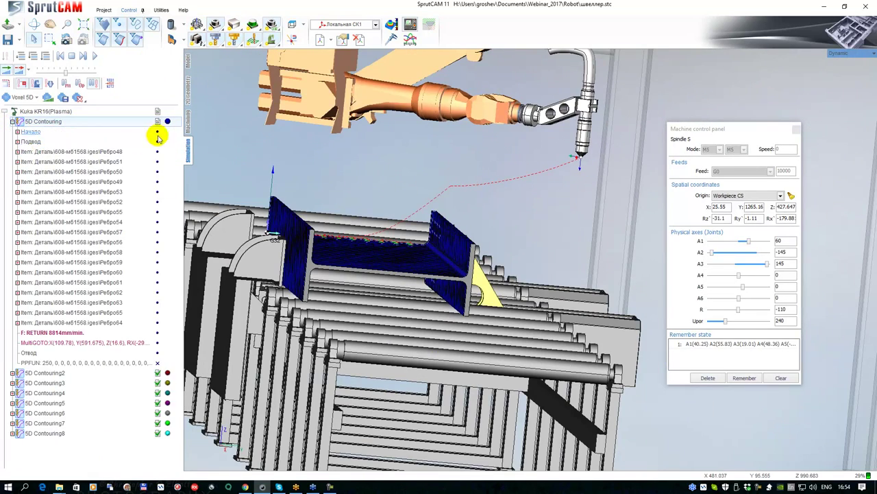
click(18, 142)
click(59, 162)
click(67, 172)
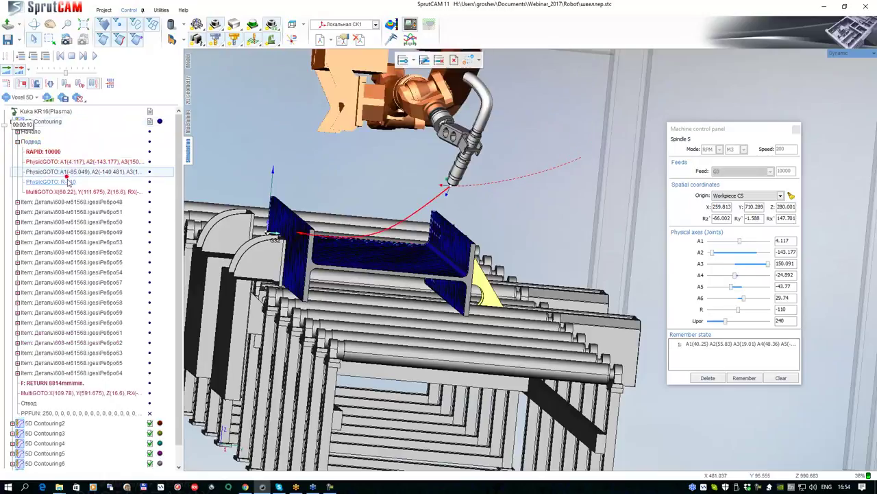
click(67, 182)
click(158, 172)
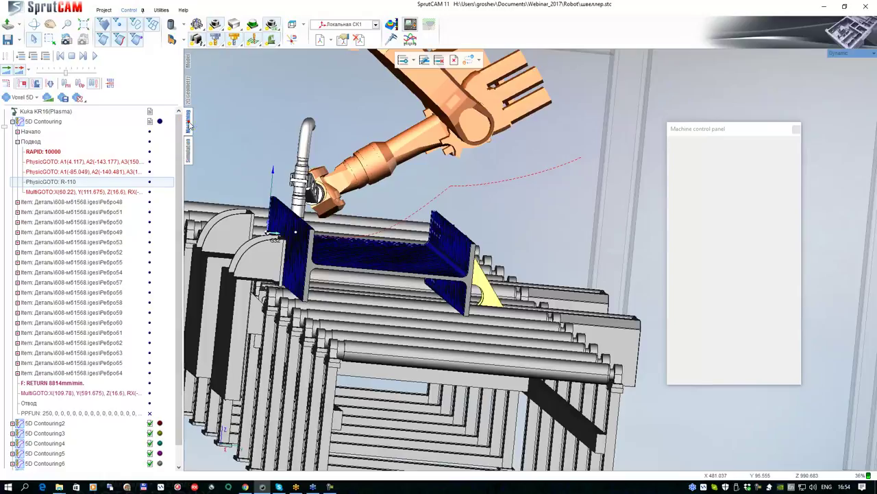
Review the custom approach points list in the first 5D Contouring operation's setup, and close it without editing.
click(189, 123)
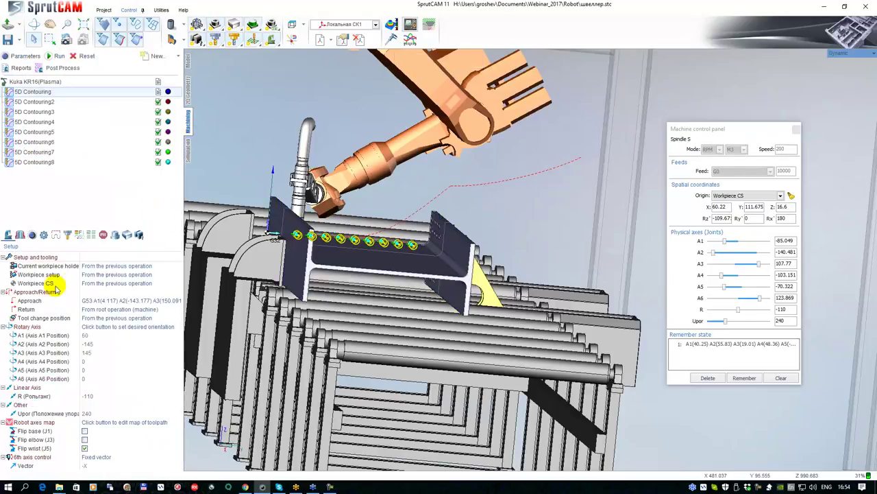
click(100, 300)
click(178, 301)
click(92, 334)
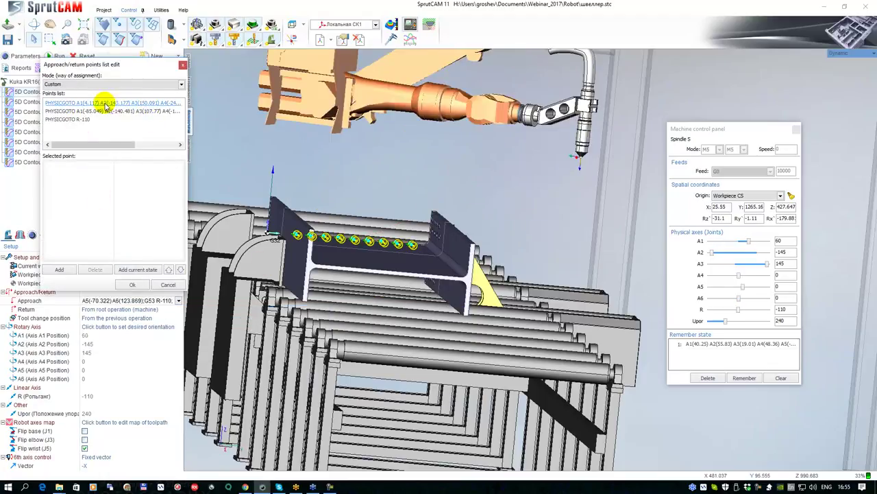
click(183, 65)
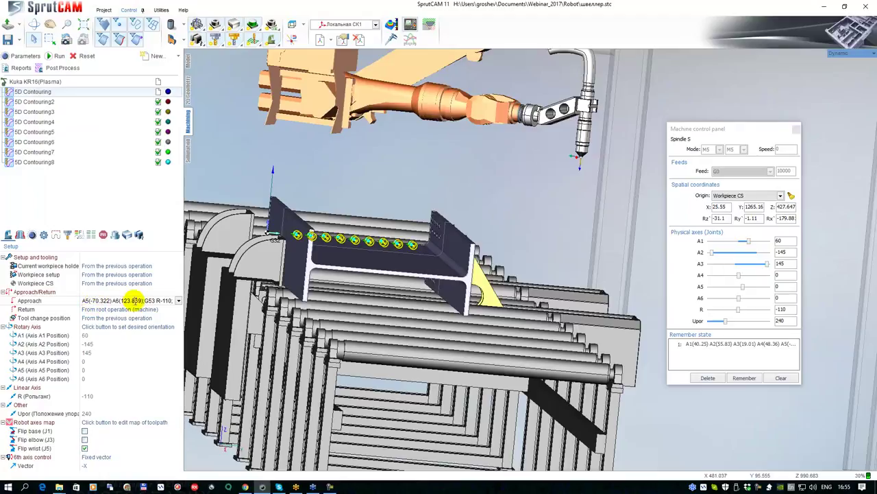
Recalculate the first 5D Contouring toolpath and check the robot's simulated position at item Ребро48 and at the retract Отвод.
click(55, 55)
click(190, 146)
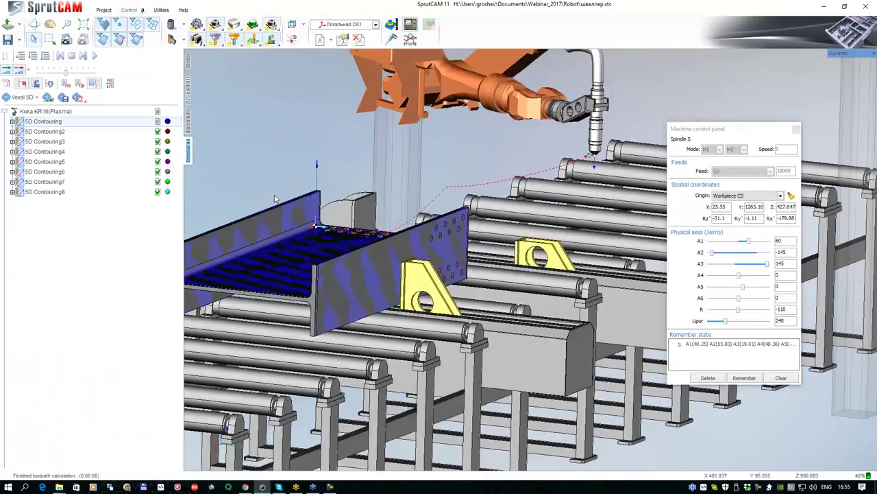
click(13, 121)
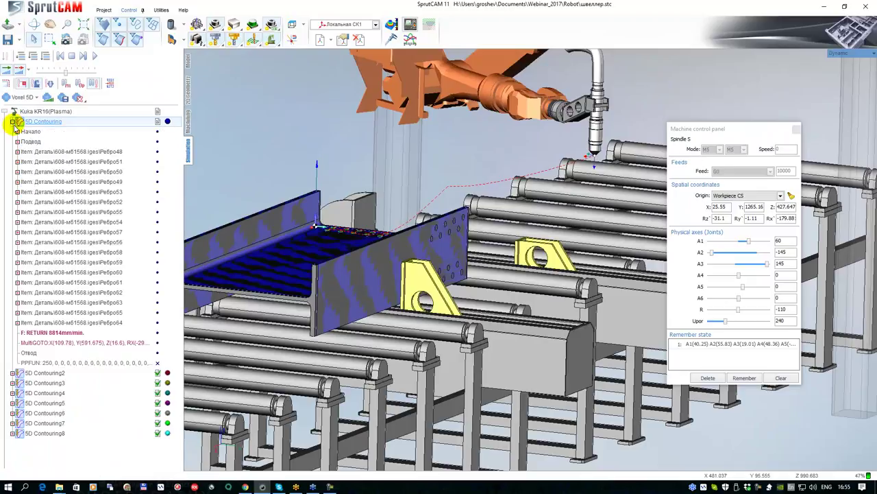
click(38, 151)
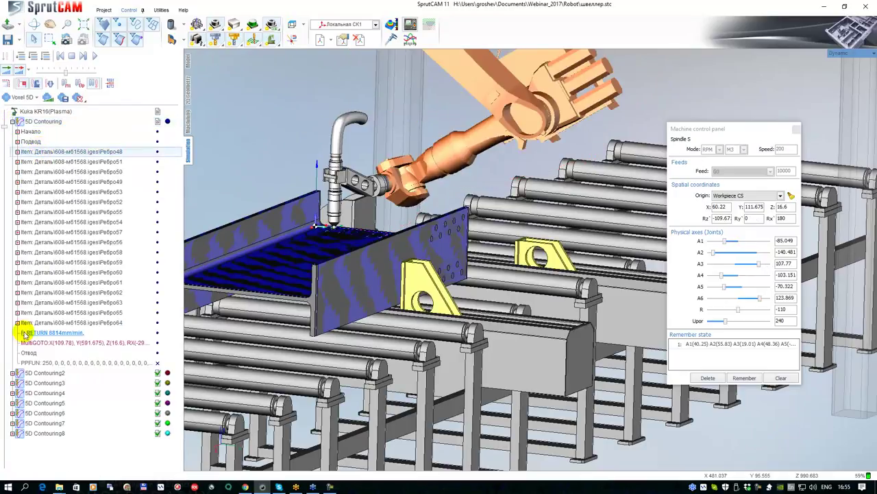
click(30, 354)
middle_drag(330, 223, 371, 254)
scroll(370, 254, down, 3)
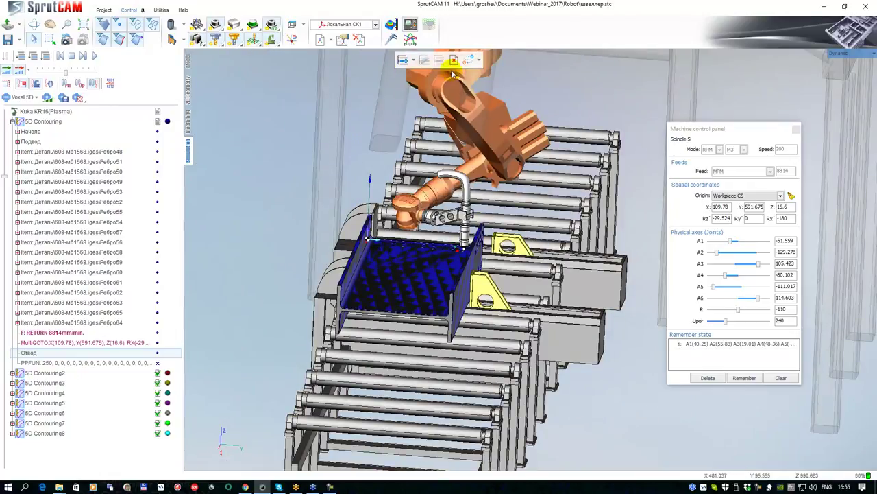
mouse_move(459, 223)
middle_down()
mouse_move(445, 241)
mouse_move(448, 221)
middle_up()
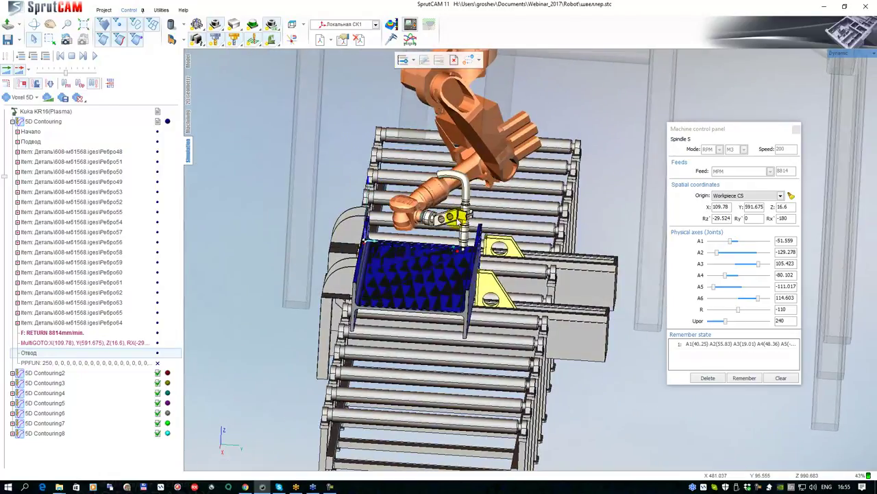
Go to 5D Contouring2 in the simulation, list its approach moves and select the first PhysicGOTO.
click(36, 122)
click(41, 373)
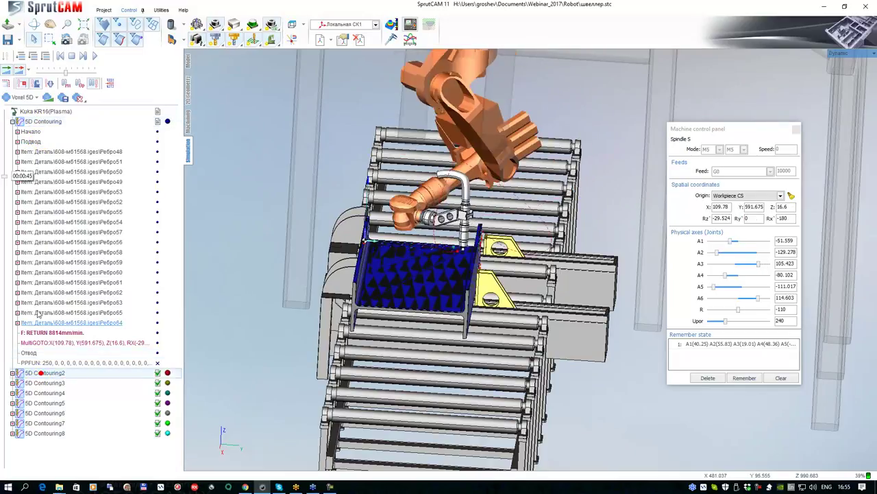
click(12, 121)
mouse_move(477, 211)
middle_down()
mouse_move(478, 199)
mouse_move(424, 253)
mouse_move(430, 251)
middle_up()
scroll(480, 224, up, 3)
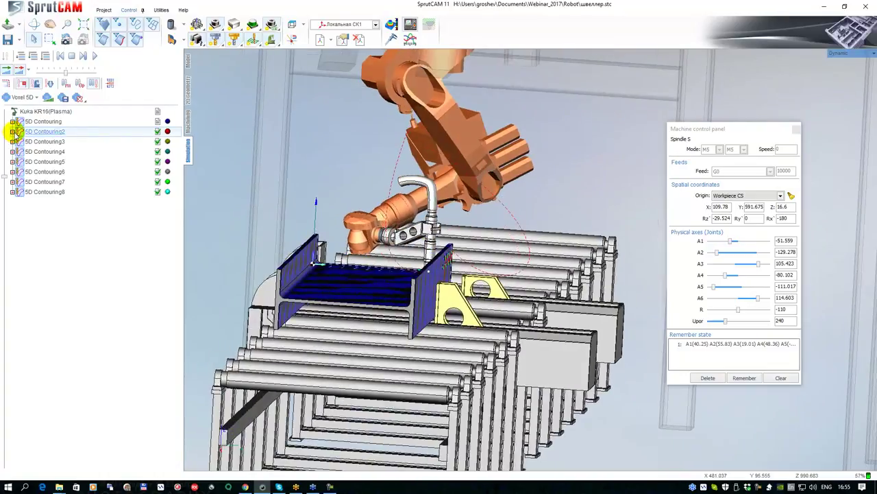
click(12, 131)
click(17, 151)
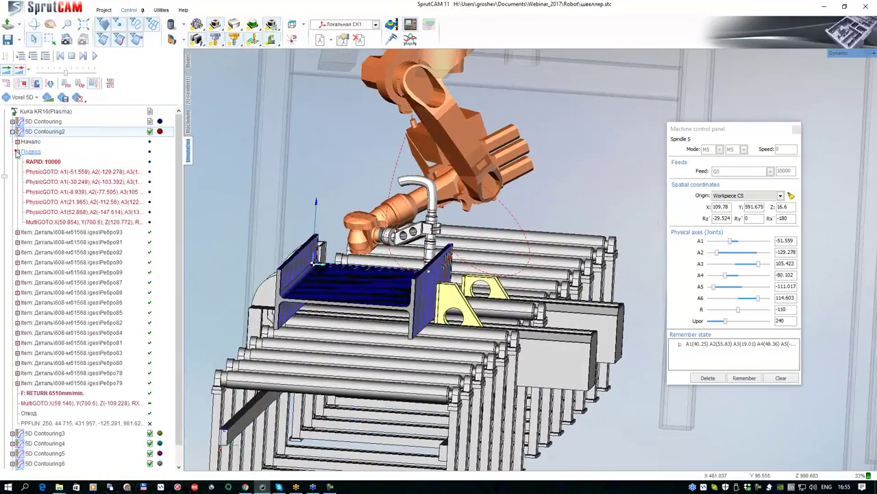
click(48, 161)
click(53, 171)
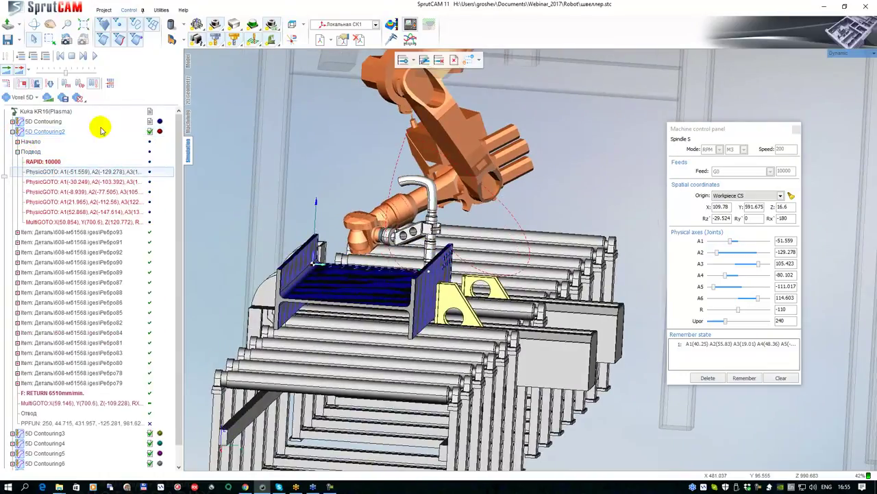
Simulate the 5D Contouring2 approach, lowering the movement speed and stopping at item Ребро93.
click(83, 58)
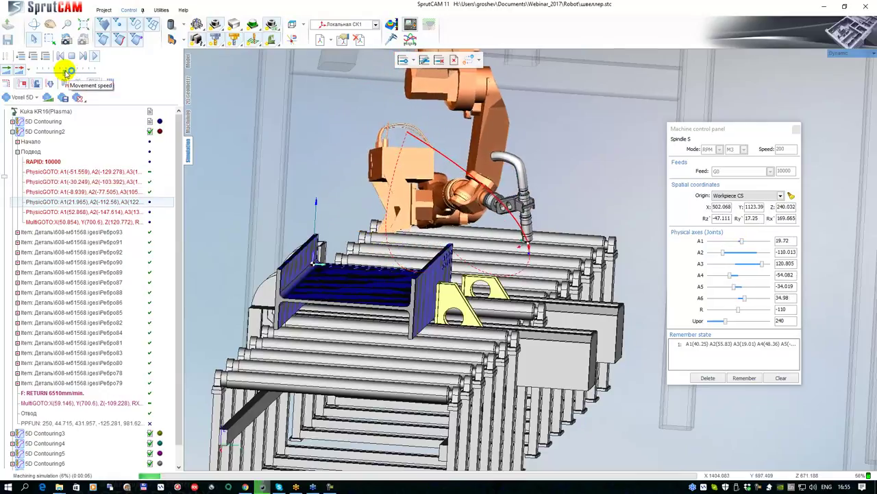
drag(70, 73, 59, 71)
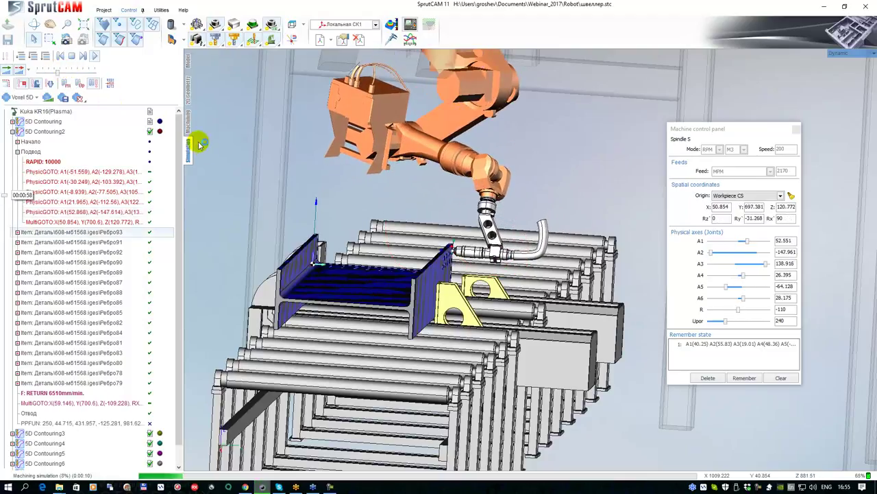
click(69, 57)
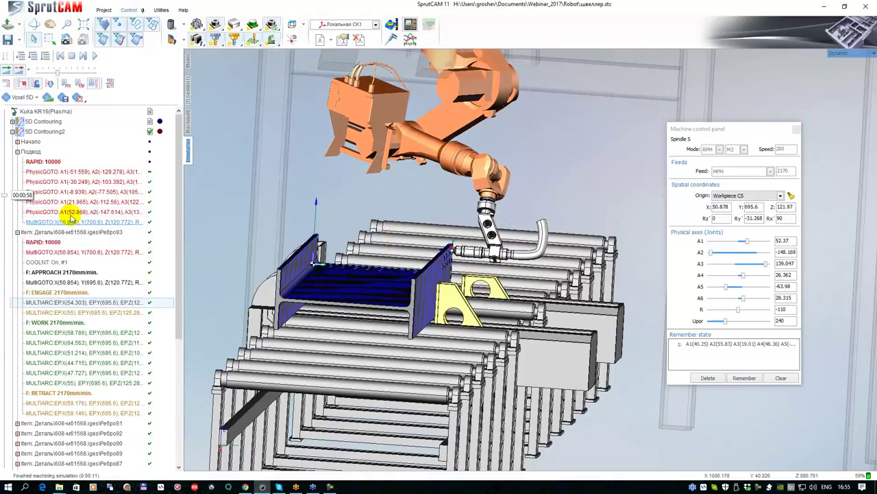
Regenerate the whole approach Подвод of 5D Contouring2 with the motion planner.
click(30, 152)
scroll(343, 205, down, 1)
scroll(414, 199, up, 3)
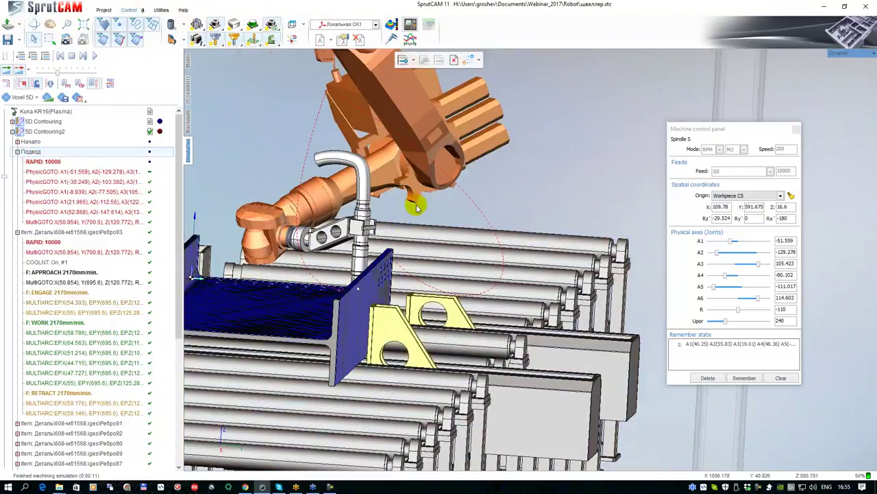
scroll(411, 165, down, 2)
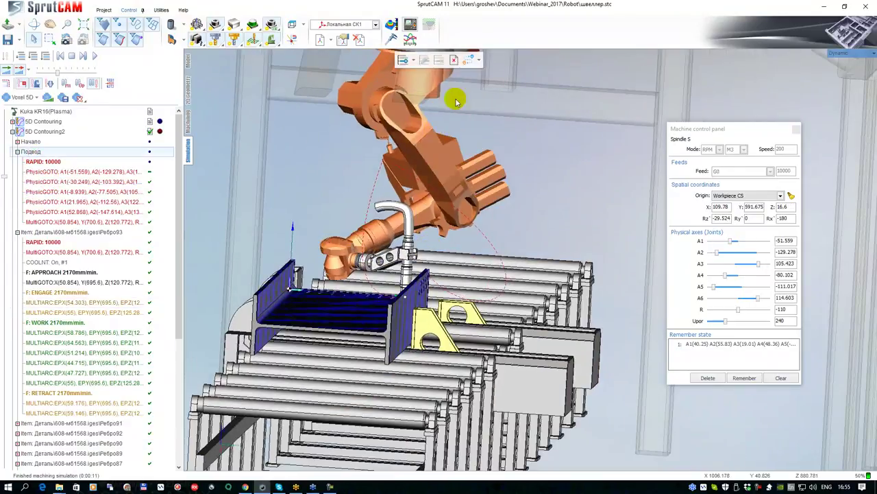
click(468, 61)
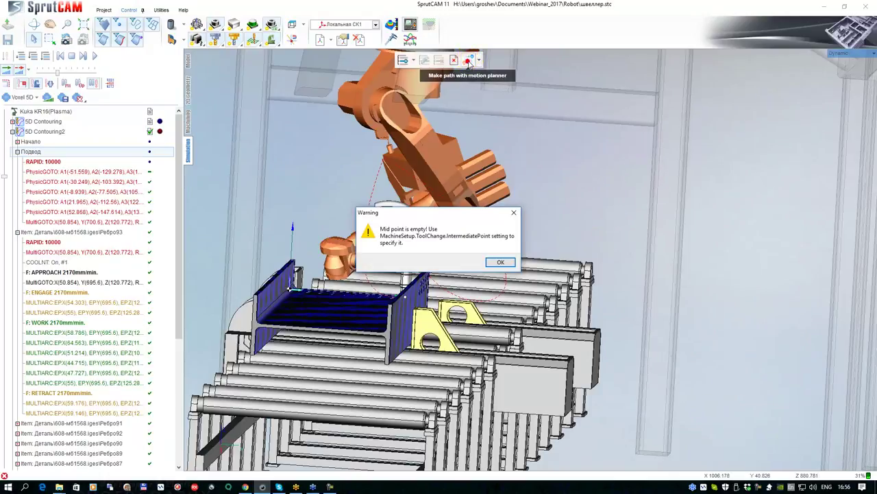
click(499, 264)
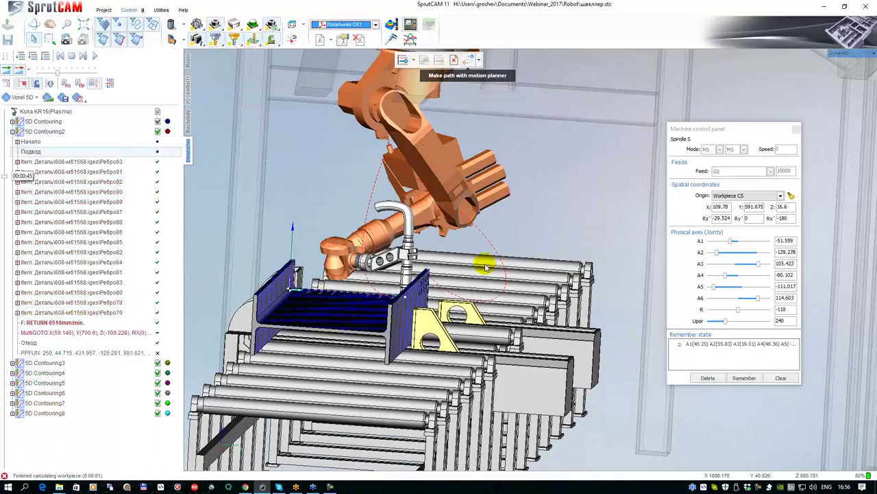
Inspect the regenerated approach path of 5D Contouring2 up close and check the robot pose at its middle PhysicGOTO waypoints.
middle_drag(413, 242, 457, 259)
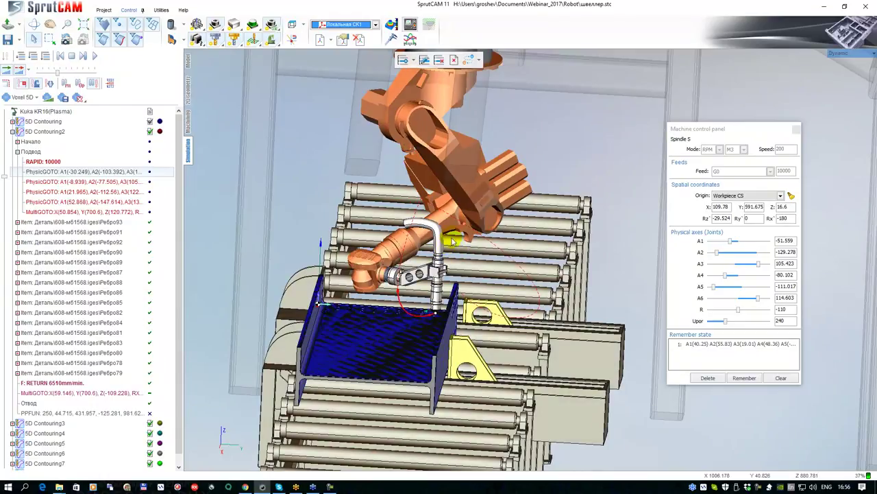
middle_drag(434, 231, 419, 223)
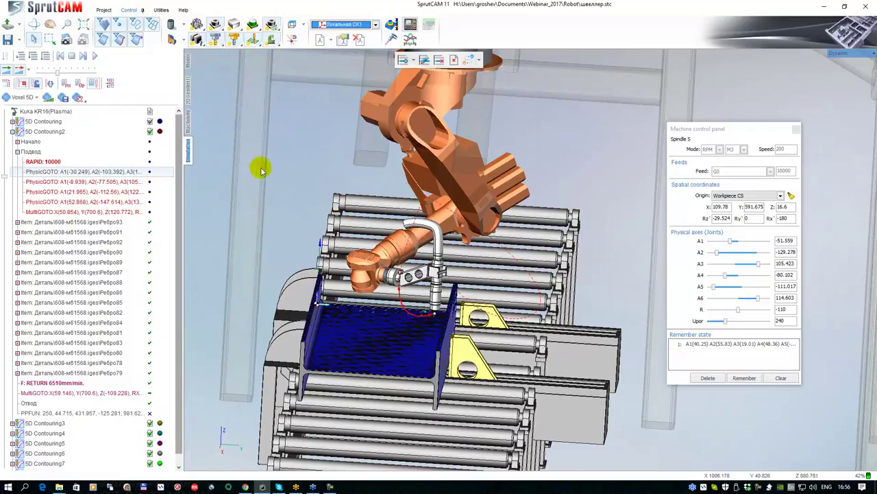
scroll(431, 208, up, 3)
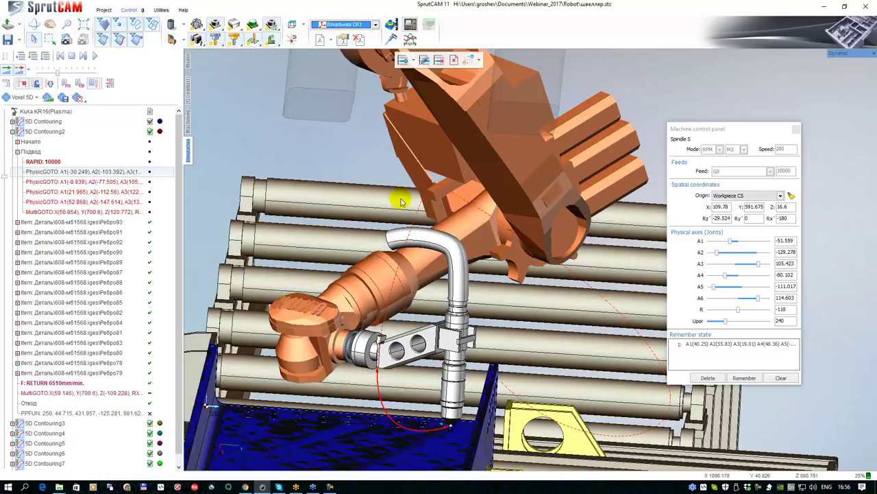
click(105, 192)
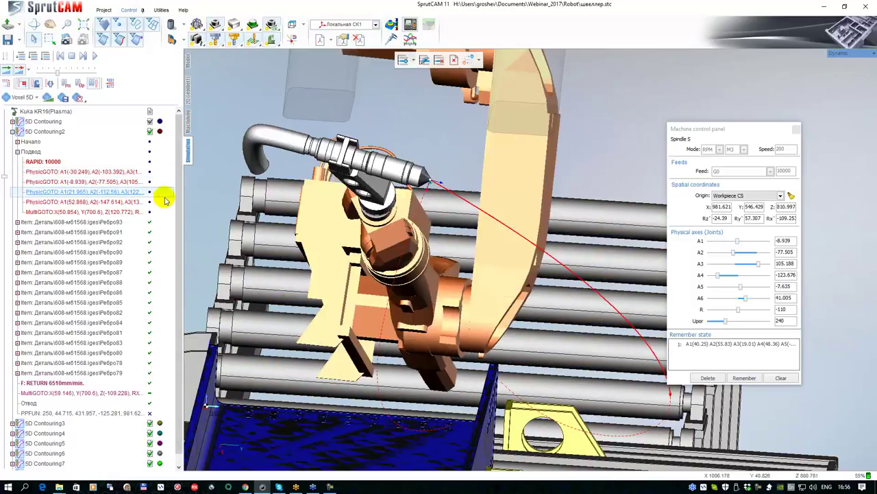
click(124, 182)
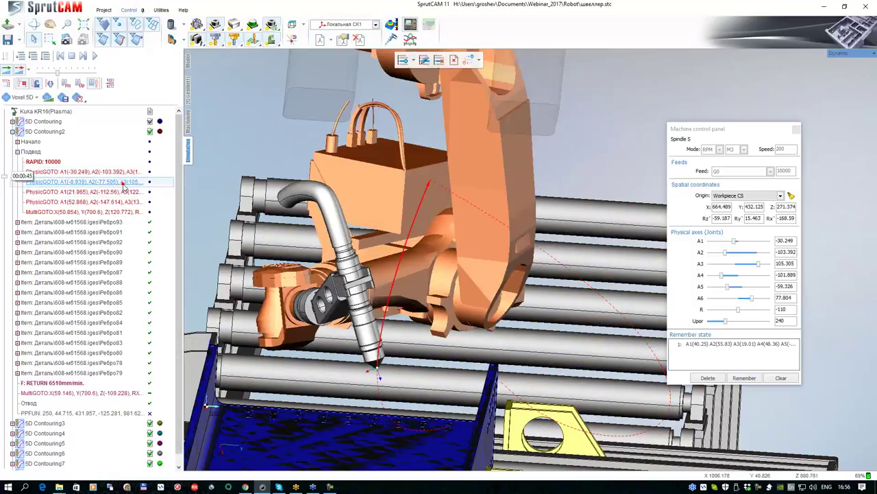
Edit the second PhysicGOTO waypoint of the 5D Contouring2 approach by lowering its Z coordinate in the Workpiece CS.
click(424, 61)
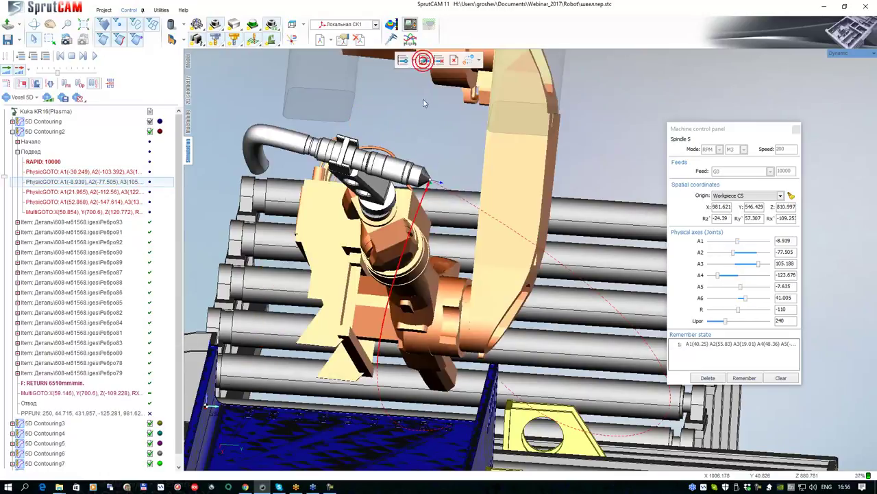
click(781, 208)
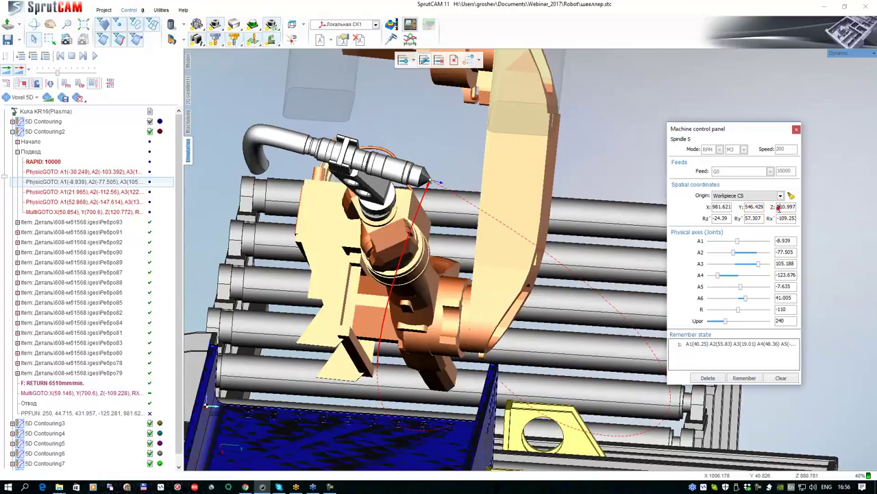
scroll(782, 209, down, 8)
scroll(782, 207, down, 3)
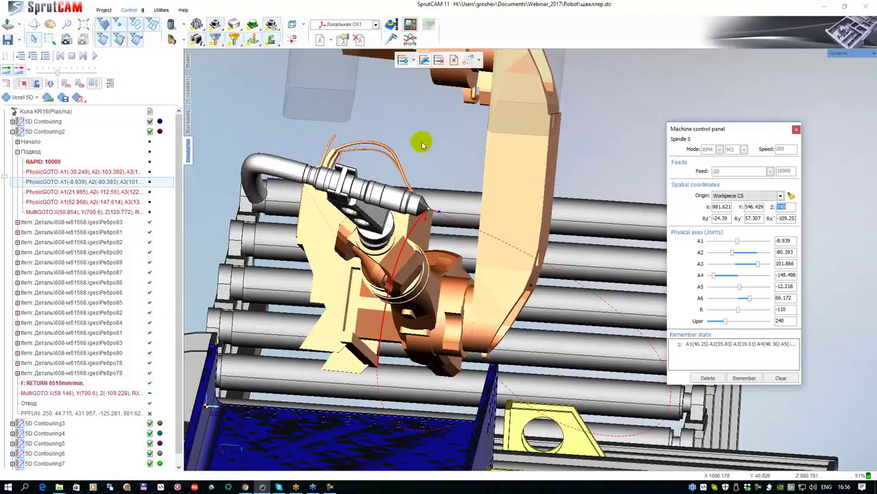
Simulate 5D Contouring2 with its edited approach from the start of the operation and stop at item Ребро86.
click(796, 130)
click(34, 131)
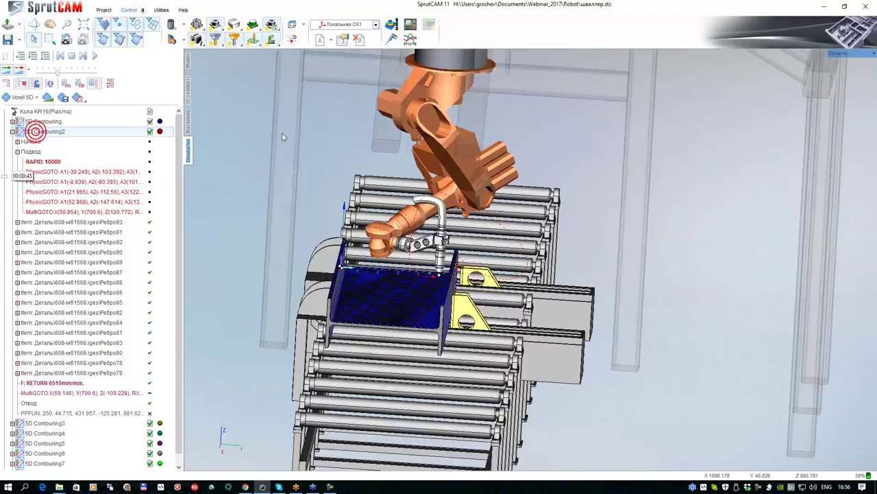
click(83, 57)
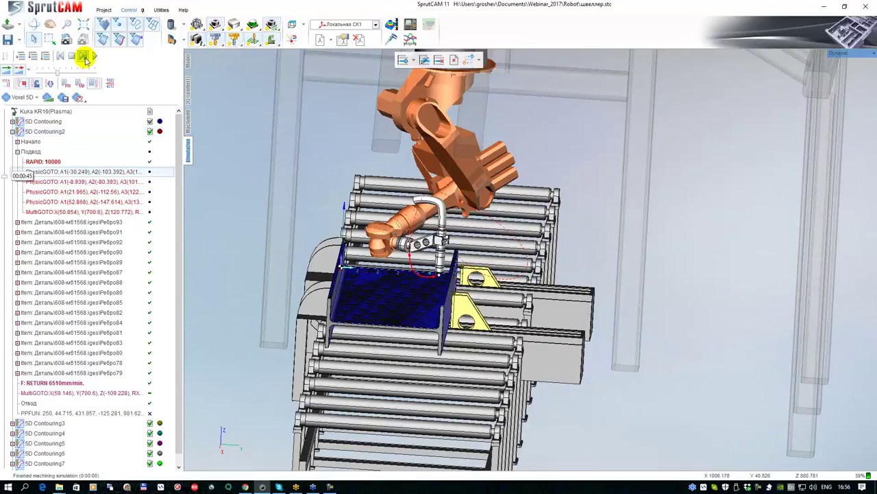
click(95, 57)
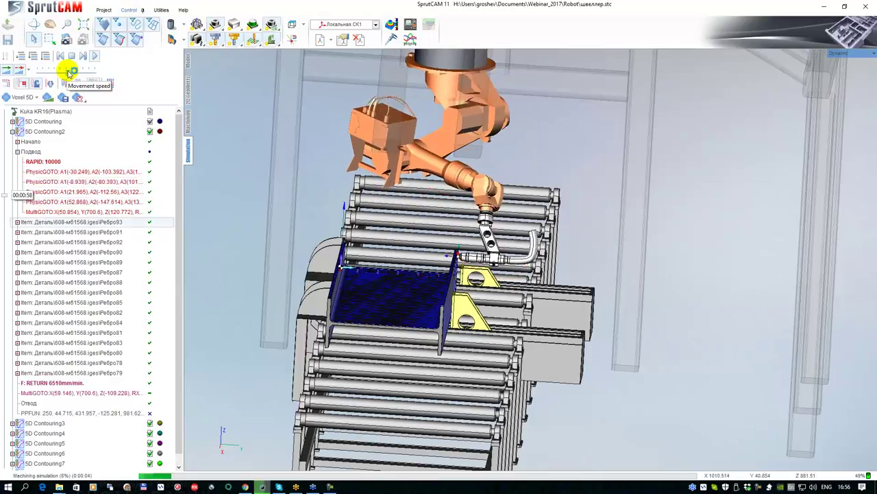
middle_drag(402, 178, 446, 180)
scroll(447, 180, down, 4)
right_drag(449, 180, 394, 168)
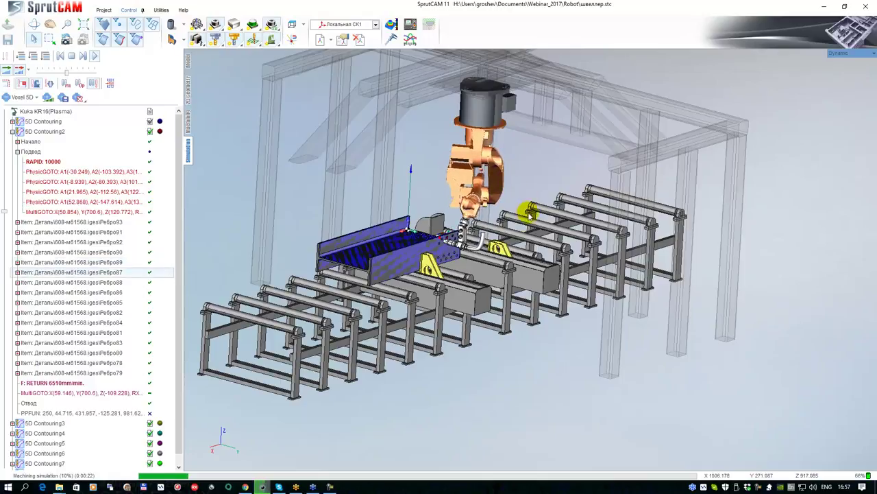
scroll(490, 269, up, 6)
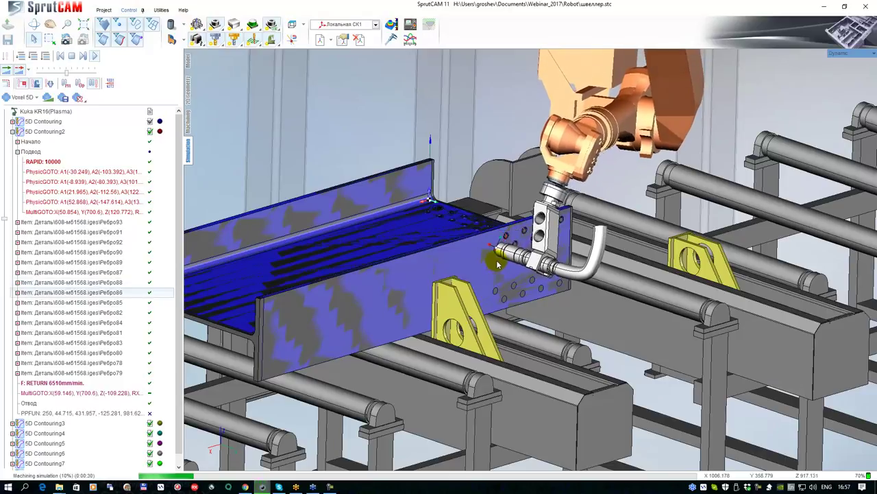
click(71, 56)
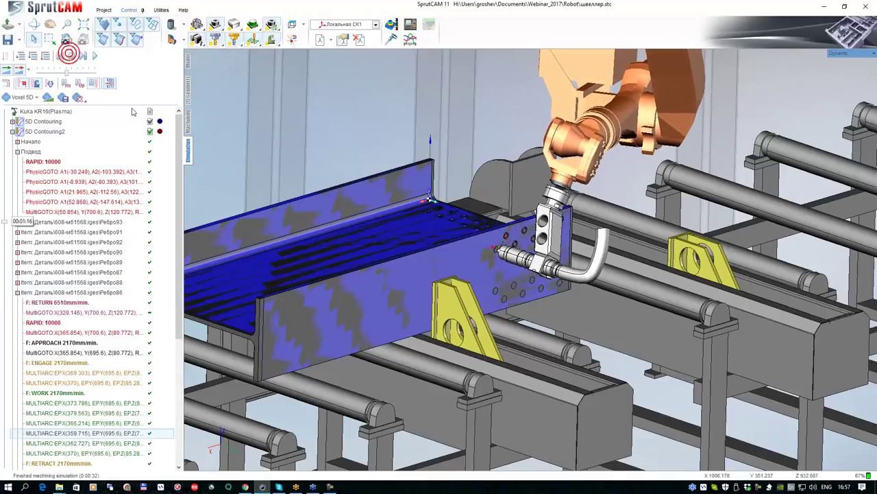
Return to the machining setup and examine the beam, its hole toolpaths and the robot cell from several angles.
click(187, 120)
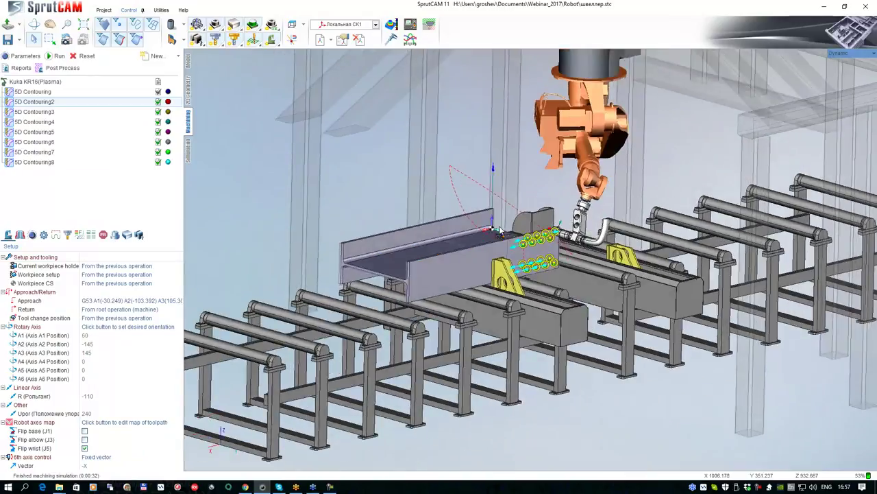
mouse_move(499, 231)
middle_down()
mouse_move(531, 218)
mouse_move(502, 230)
middle_up()
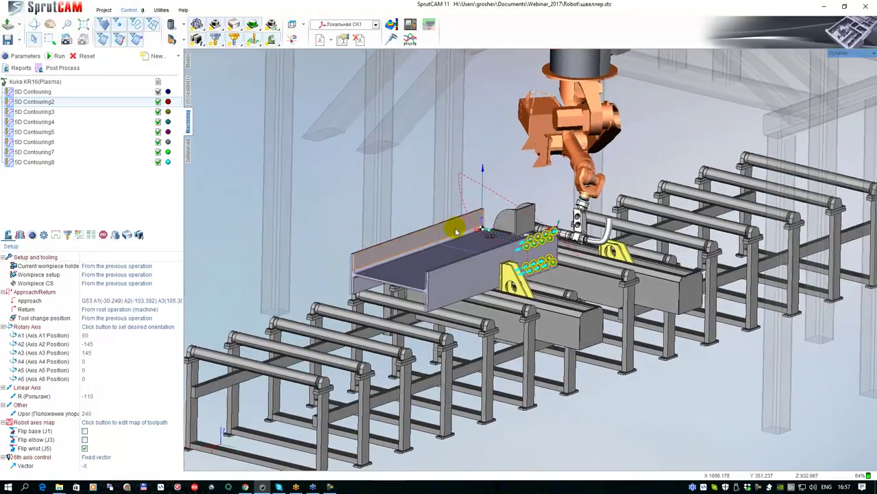
click(489, 231)
click(440, 259)
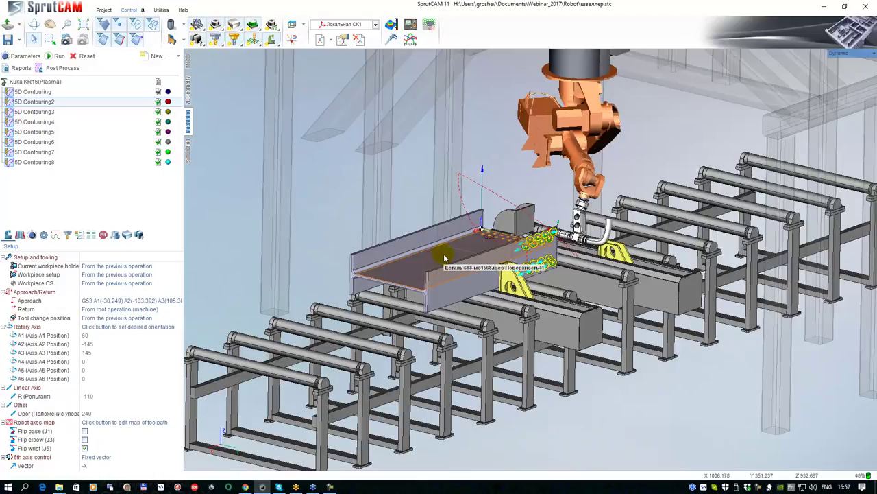
mouse_move(452, 248)
right_down()
mouse_move(444, 227)
mouse_move(440, 240)
right_up()
click(455, 247)
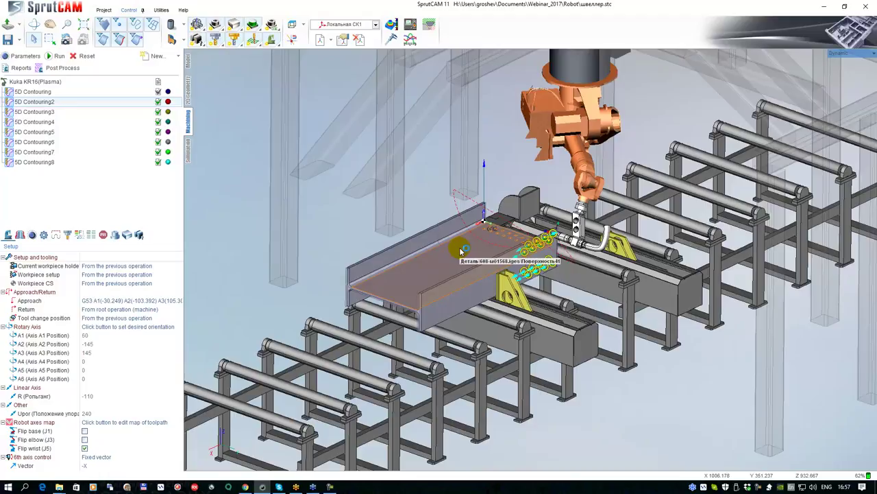
click(467, 227)
click(484, 225)
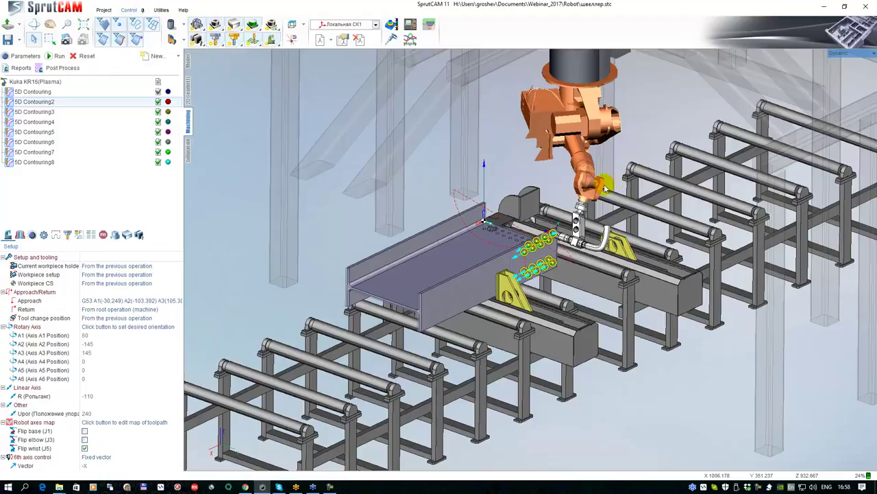
scroll(544, 207, down, 1)
middle_drag(542, 209, 511, 219)
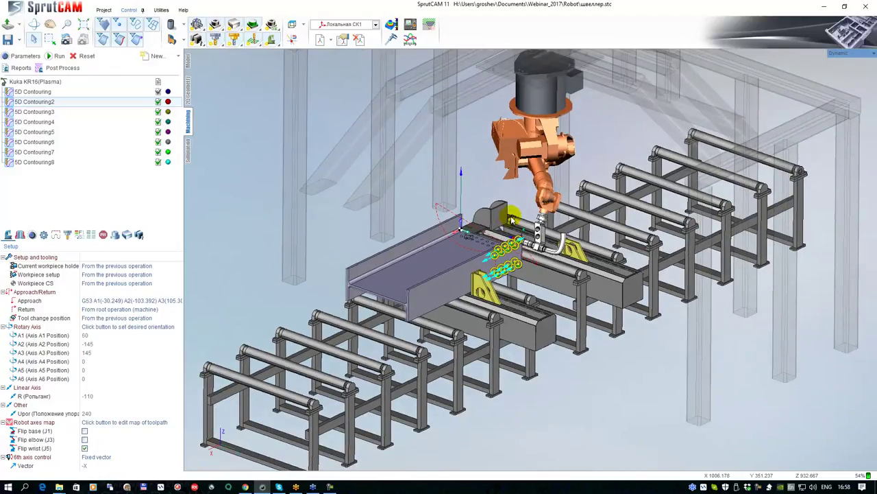
right_drag(511, 218, 507, 202)
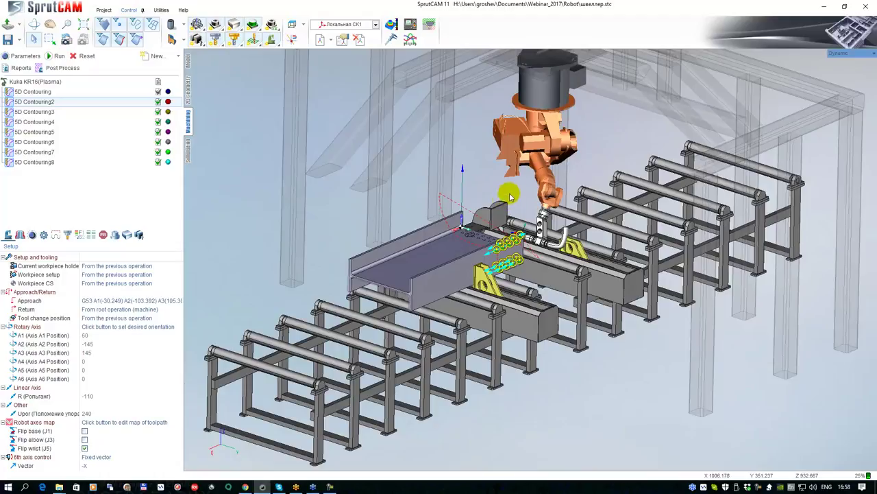
Start a new empty project in place of the beam project.
click(103, 9)
click(28, 34)
click(462, 254)
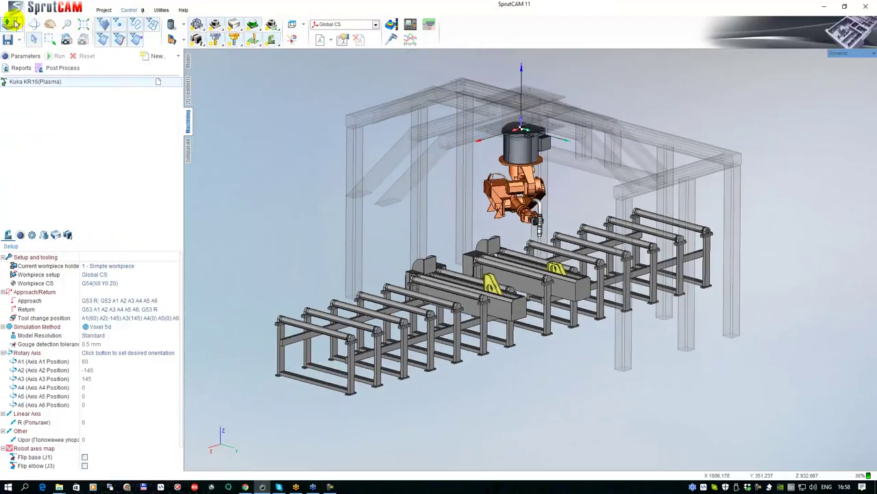
Open the project Bottle.stc from the Webinar_2017 folder.
click(14, 24)
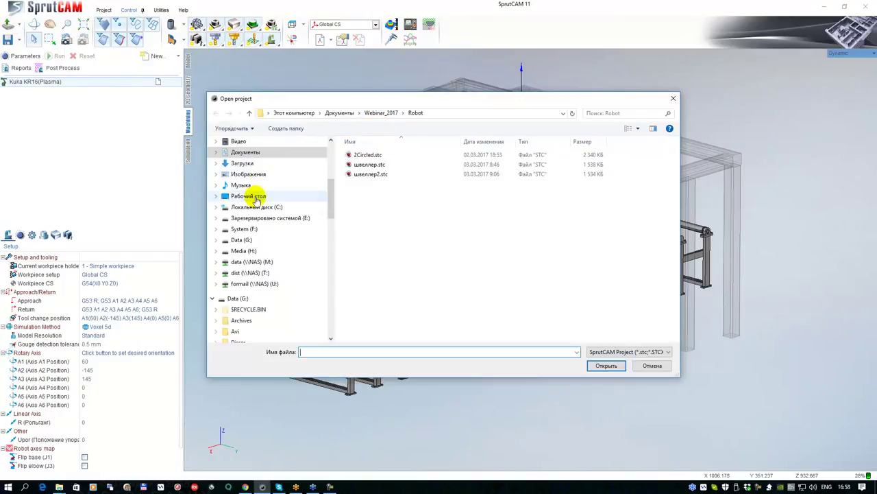
click(374, 113)
click(365, 251)
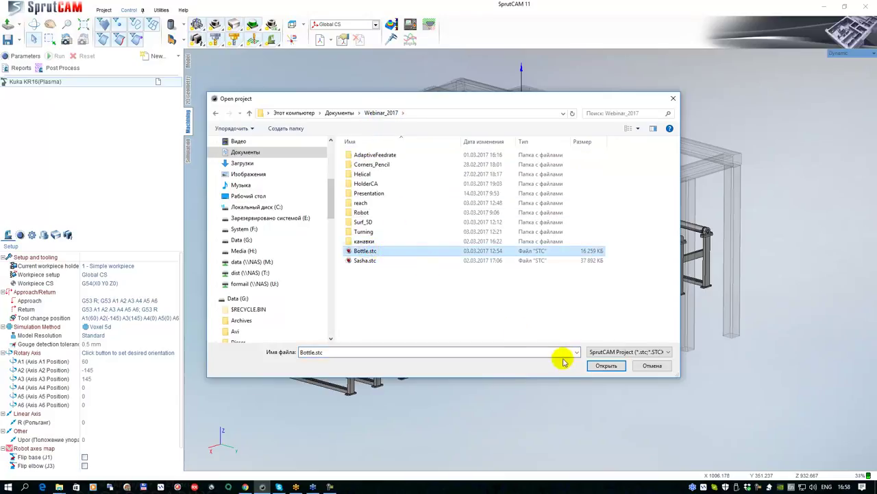
click(606, 364)
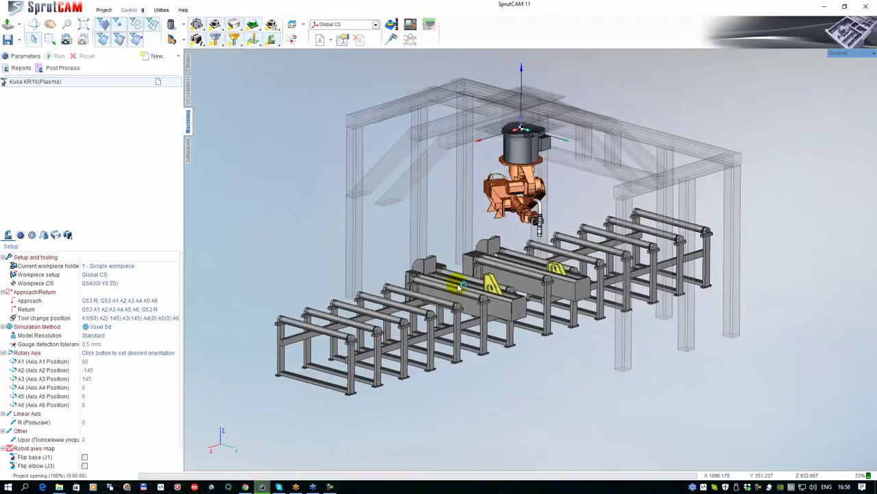
scroll(431, 279, up, 5)
scroll(470, 279, down, 5)
mouse_move(470, 280)
middle_down()
mouse_move(467, 236)
mouse_move(476, 252)
mouse_move(470, 287)
middle_up()
right_drag(470, 286, 473, 271)
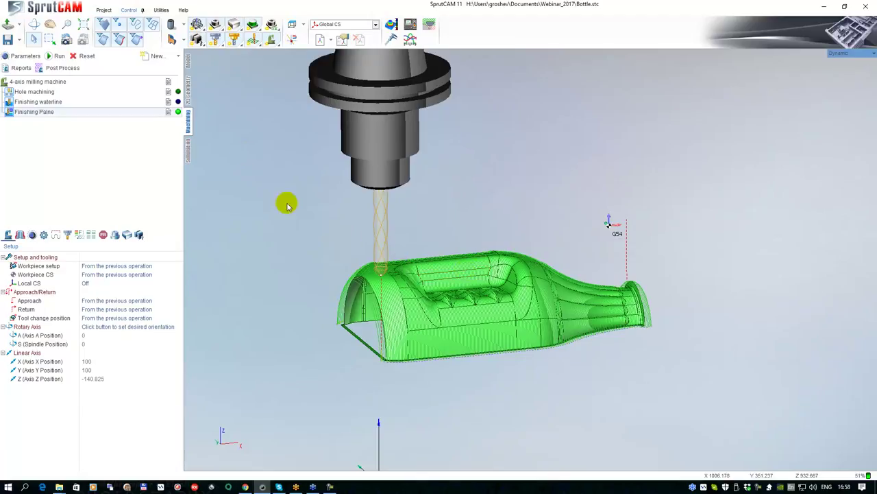
In the simulation mode, hide the simulated stock and turn on simulation by generated G-code.
click(187, 150)
scroll(331, 240, up, 3)
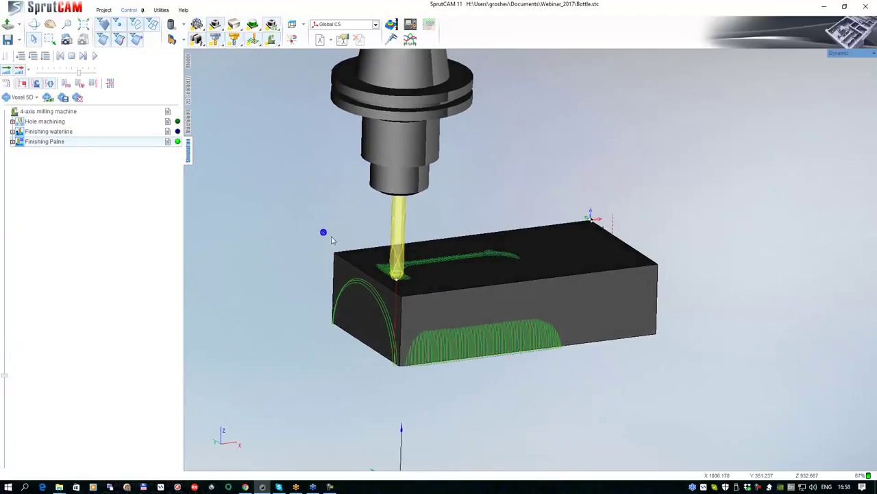
click(272, 25)
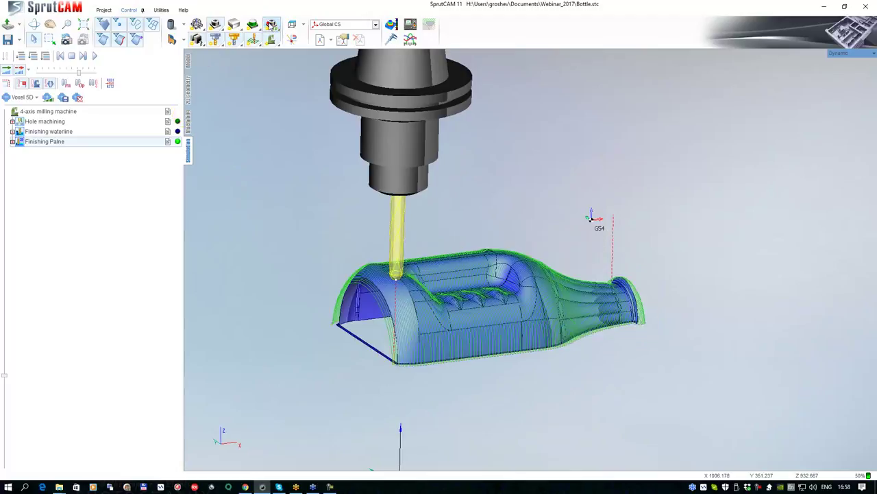
click(110, 83)
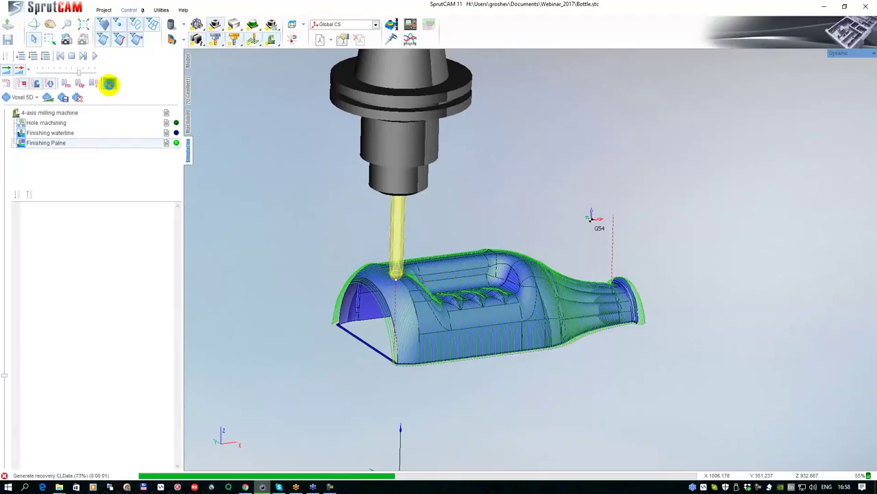
Review the G-code of Hole machining and Finishing waterline, moving the tool to a block in the waterline code.
click(34, 122)
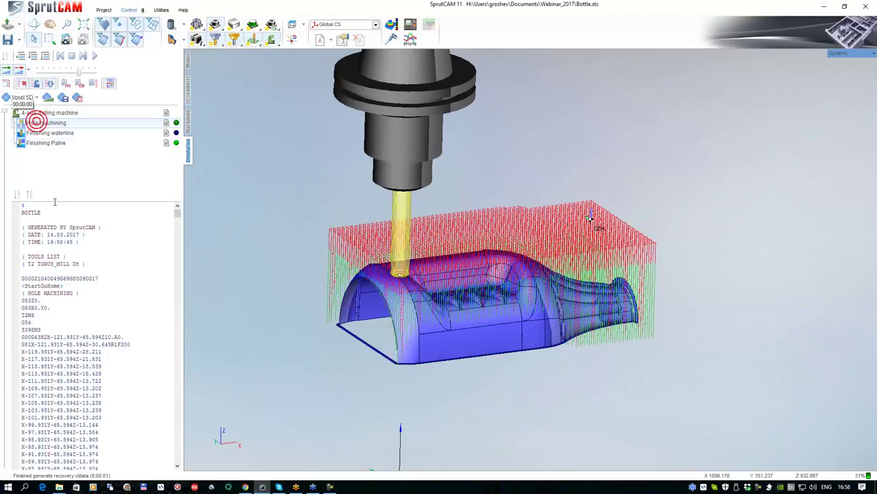
click(61, 352)
click(57, 374)
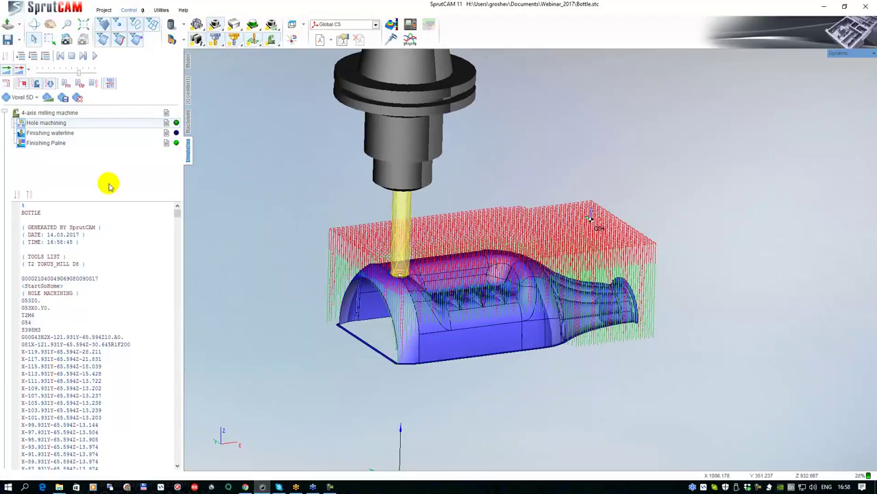
click(55, 133)
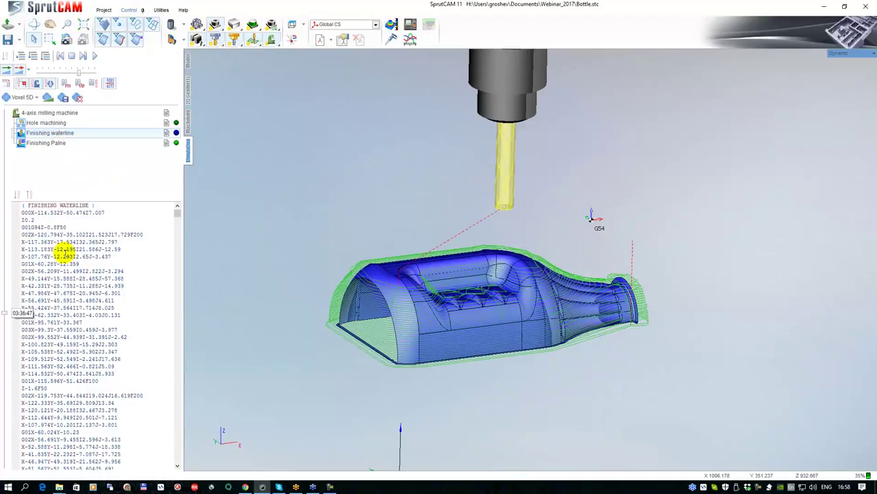
click(63, 279)
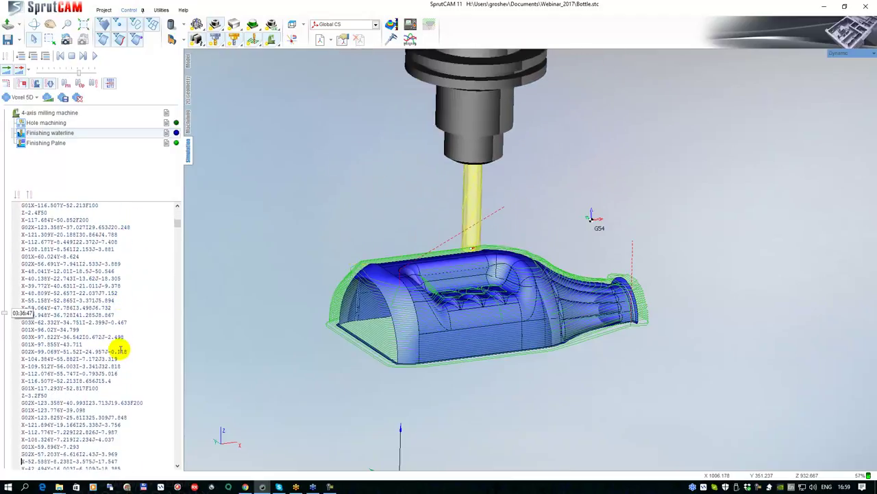
Inspect the Finishing Palne toolpath up close and compare it with the Hole machining and Finishing waterline toolpaths.
click(38, 142)
scroll(405, 309, up, 5)
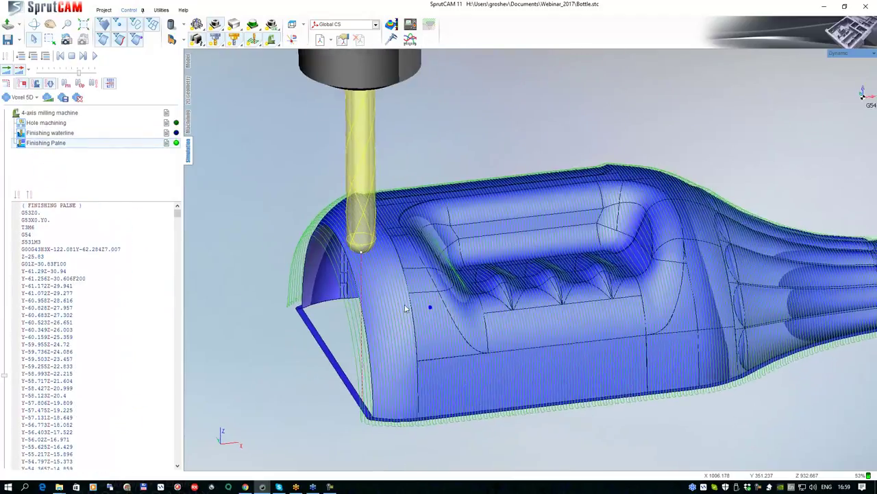
click(49, 123)
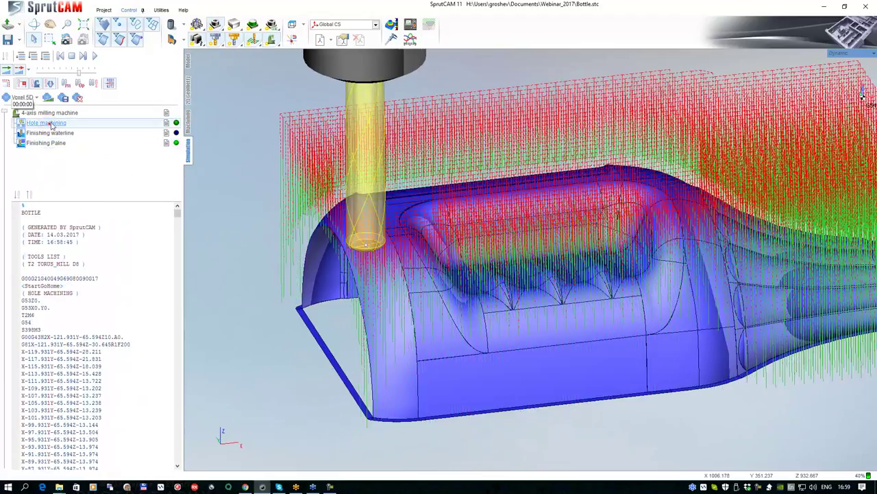
click(51, 133)
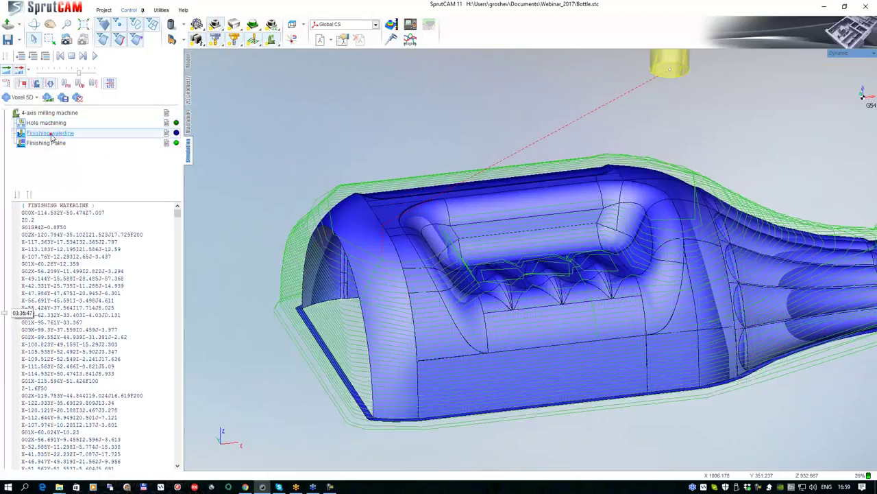
Read through the Hole machining G-code and highlight the X-31.931 and X-29.931 blocks at Y-65.594.
click(49, 122)
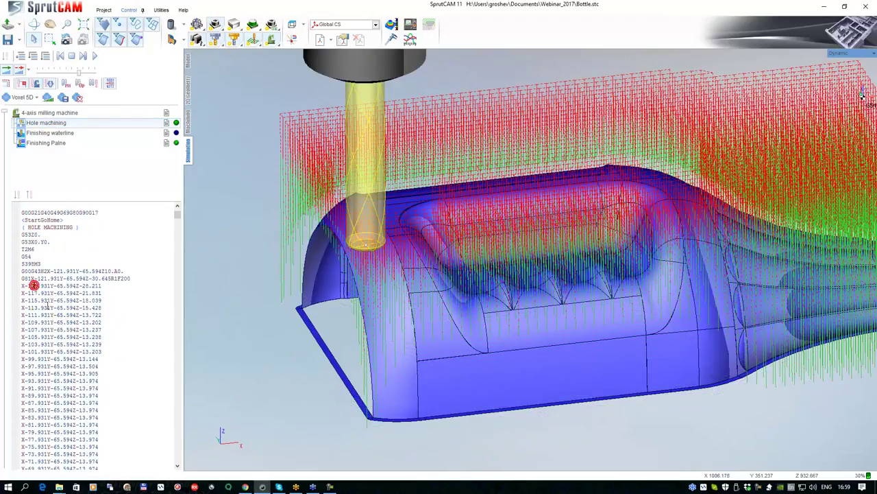
scroll(39, 304, down, 7)
scroll(39, 323, down, 10)
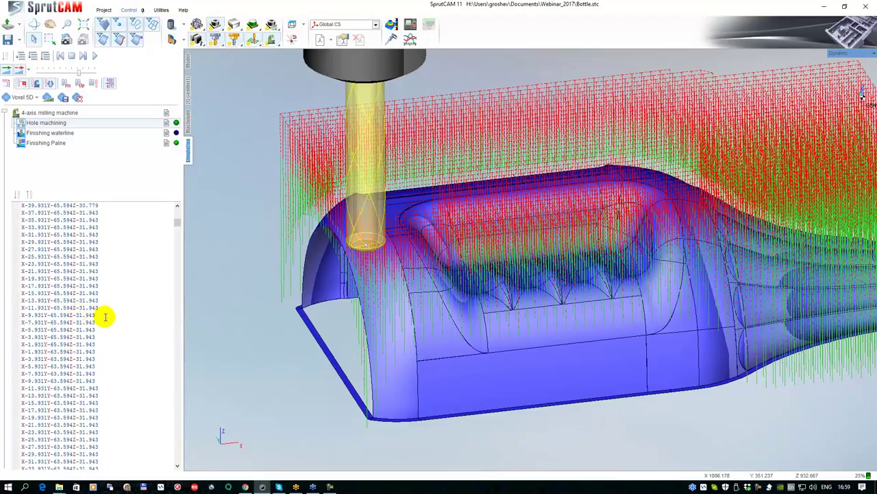
drag(111, 240, 2, 240)
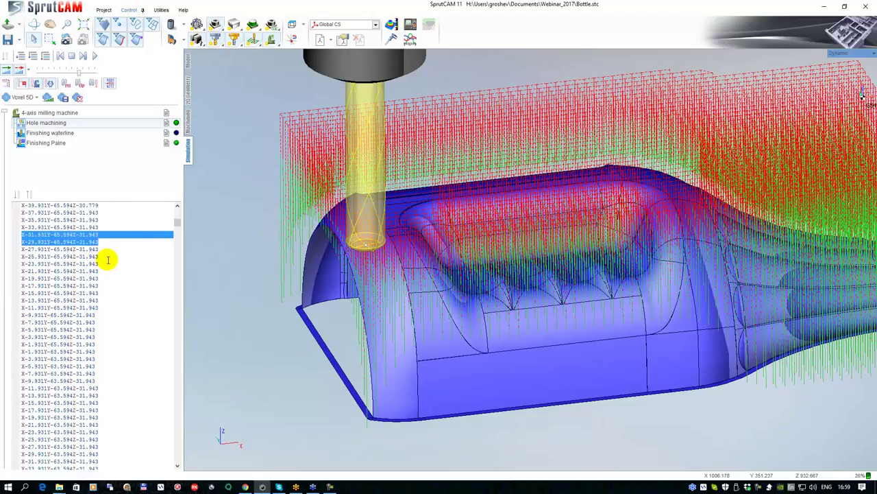
scroll(307, 298, up, 1)
scroll(307, 298, down, 3)
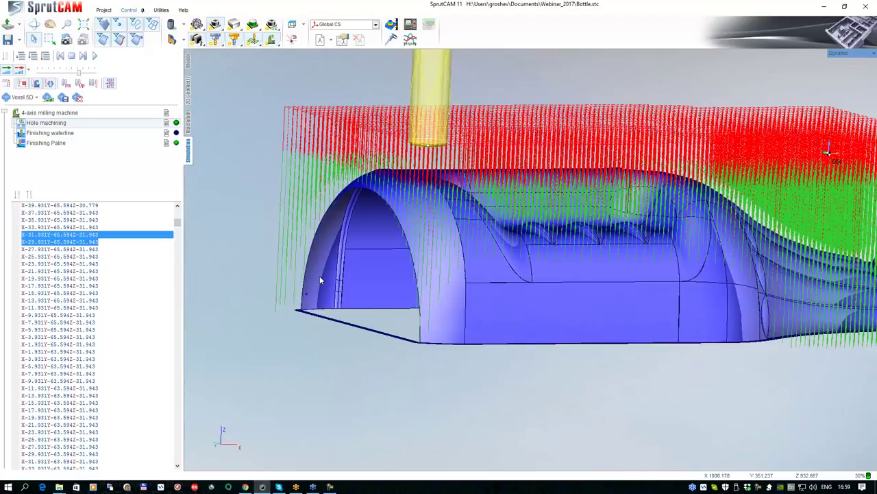
Select the G-code block X-31.931Y-65.594Z-31.943 and enlarge the G-code listing.
click(111, 250)
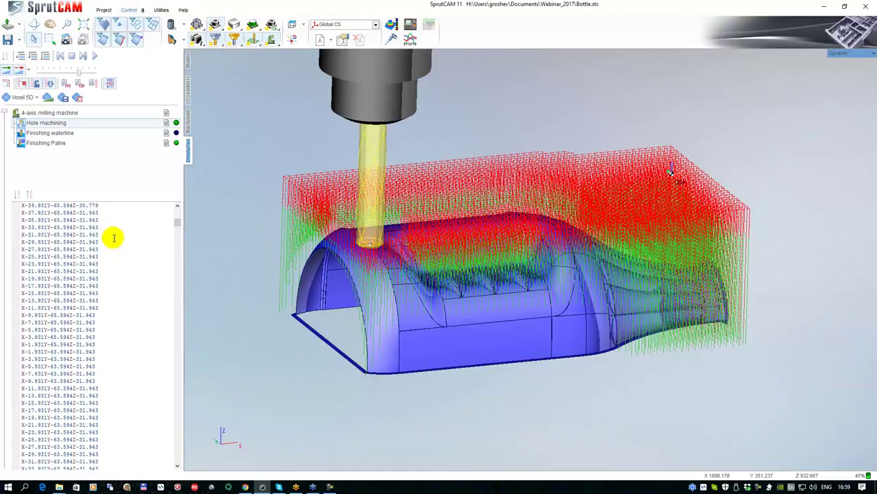
click(105, 235)
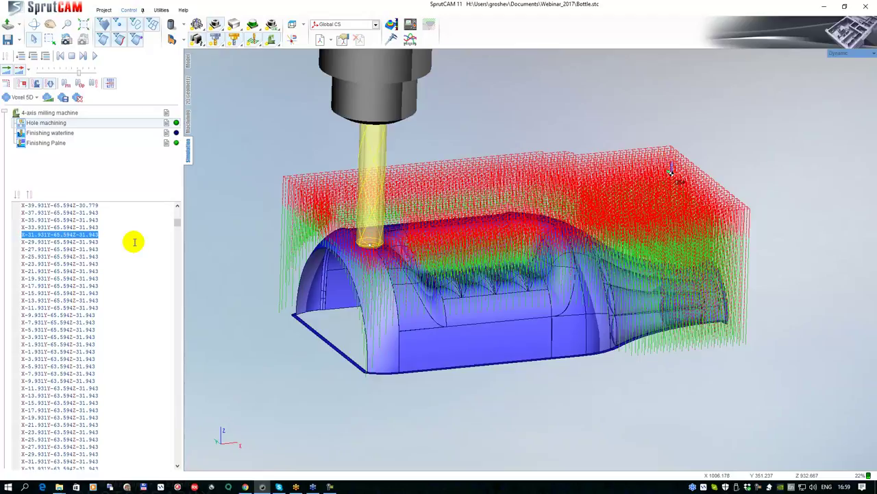
drag(126, 199, 122, 177)
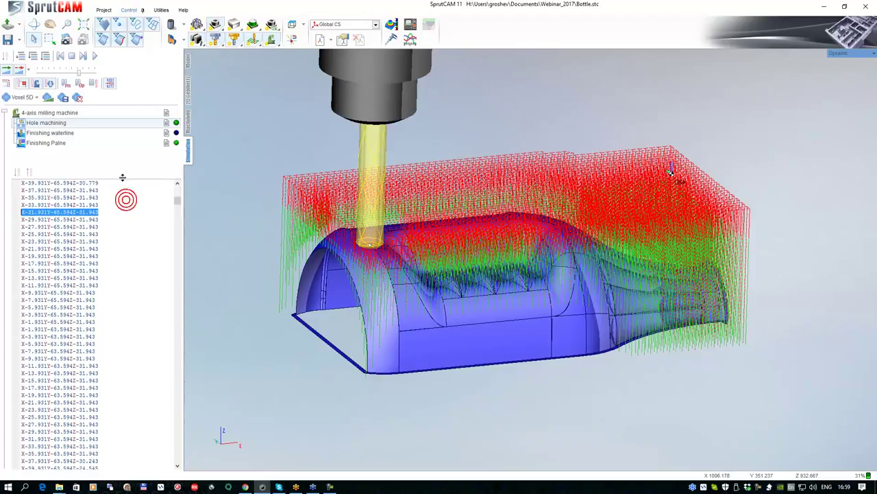
Return to the start of the Hole machining G-code and examine the G81 drilling block and the first hole coordinates.
drag(178, 200, 180, 195)
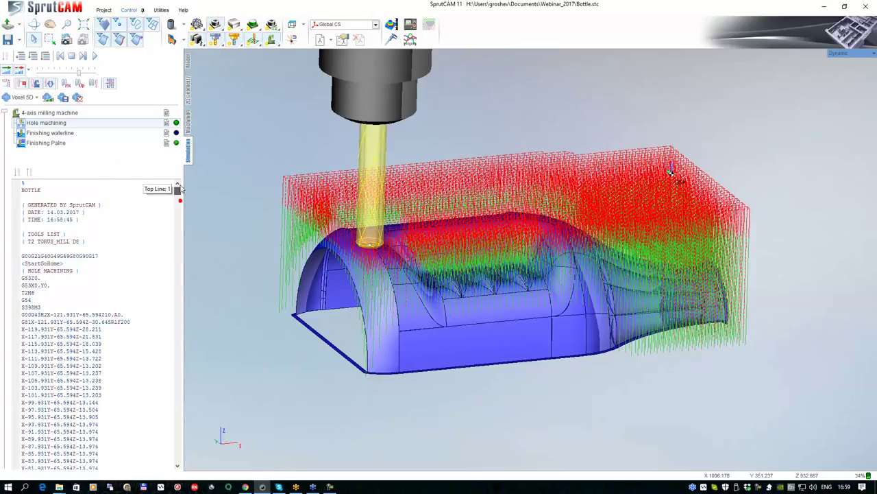
click(64, 307)
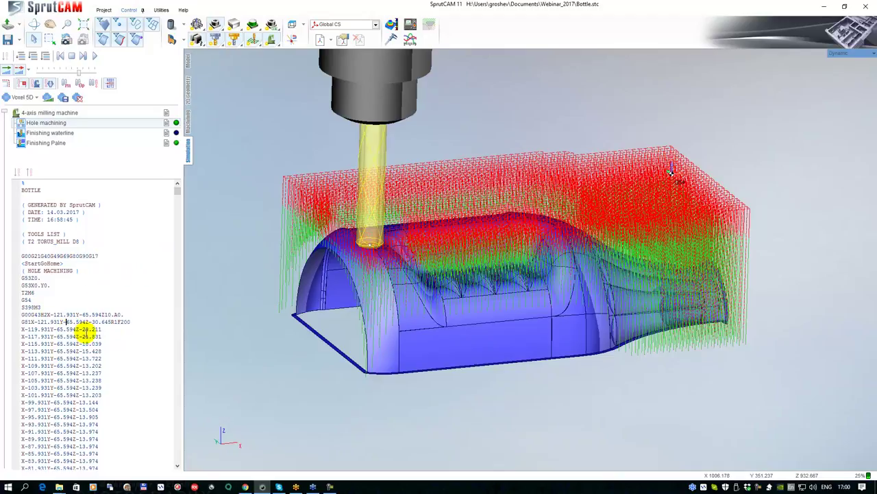
click(39, 321)
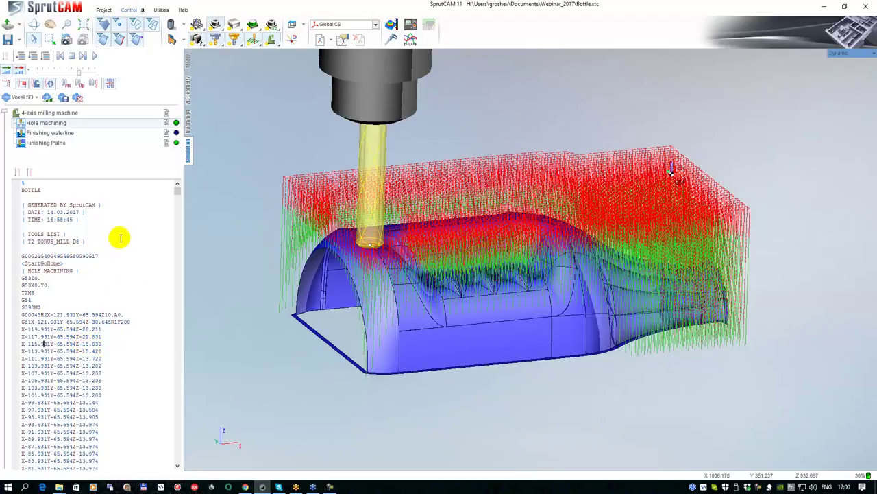
Open the parameters of the 4-axis milling machine from the machining mode and expand the machine's Description properties.
click(186, 122)
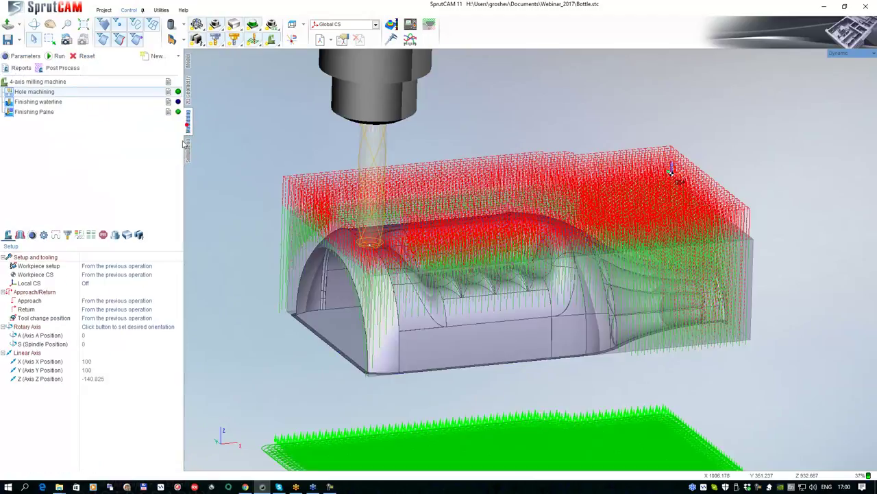
scroll(301, 233, down, 4)
scroll(301, 233, up, 2)
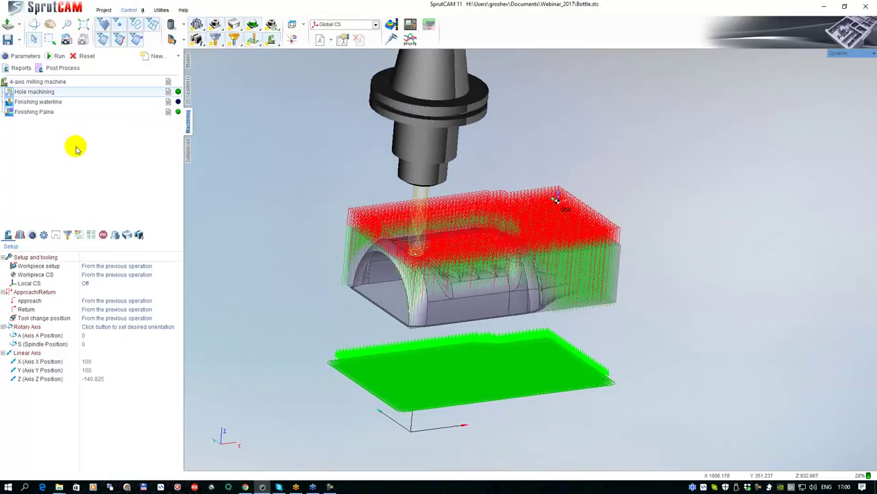
click(35, 82)
double_click(33, 83)
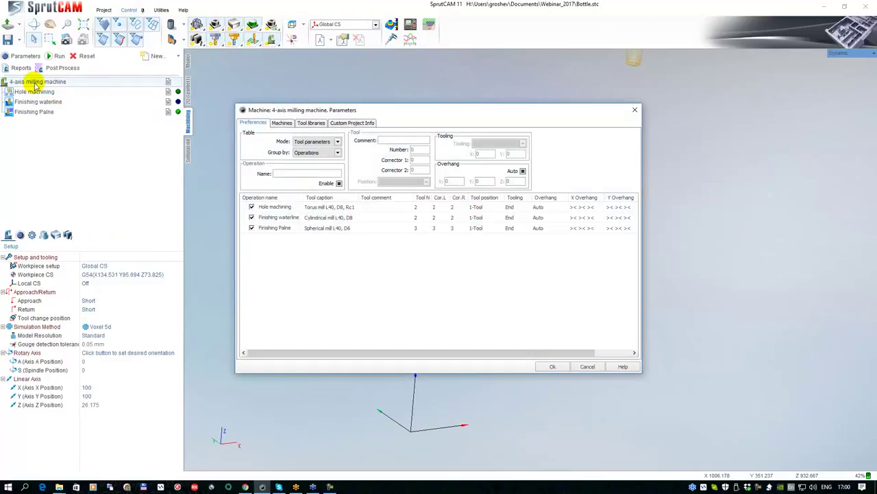
click(281, 122)
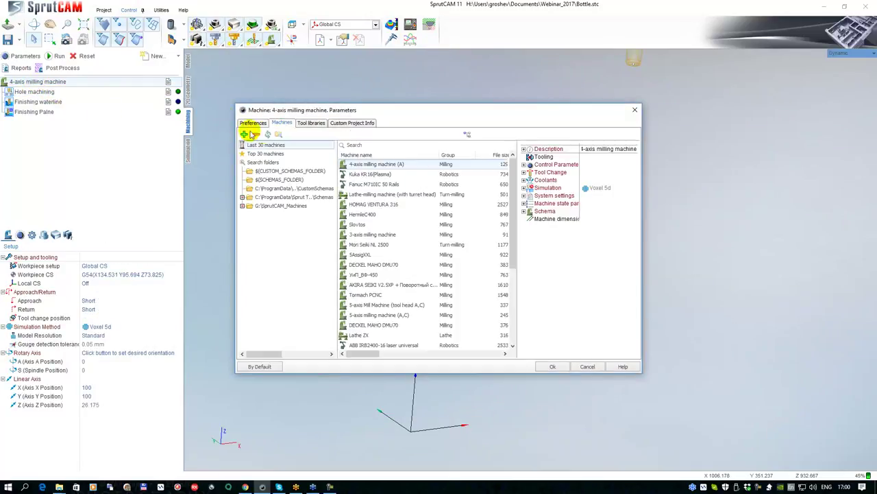
click(525, 148)
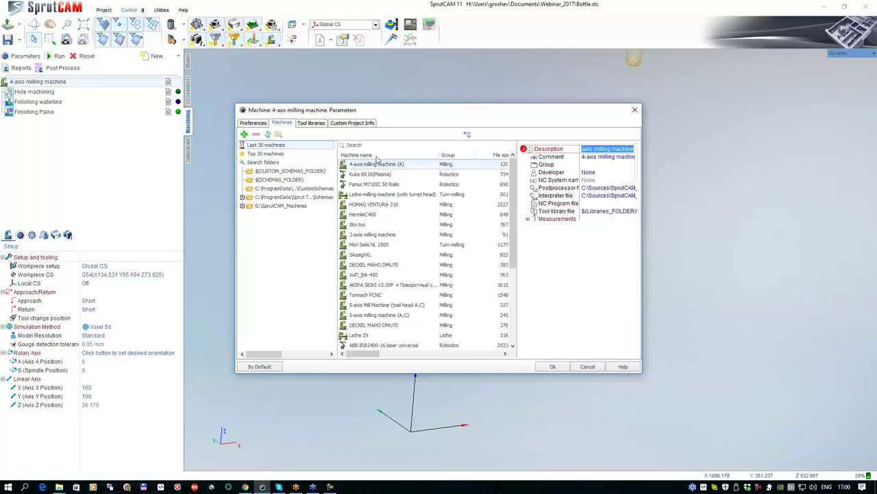
Widen the machine parameters dialog and assign Fanuc (30i)_Mill.sppx as the postprocessor file.
click(566, 190)
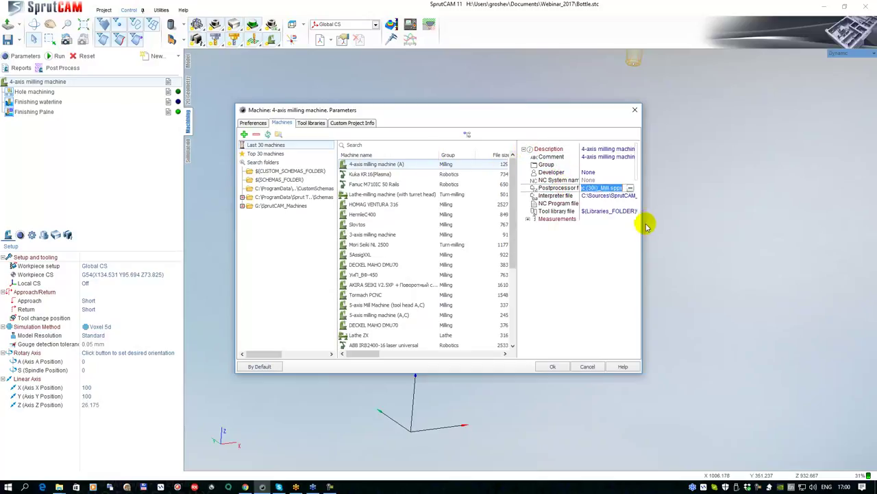
drag(643, 226, 763, 225)
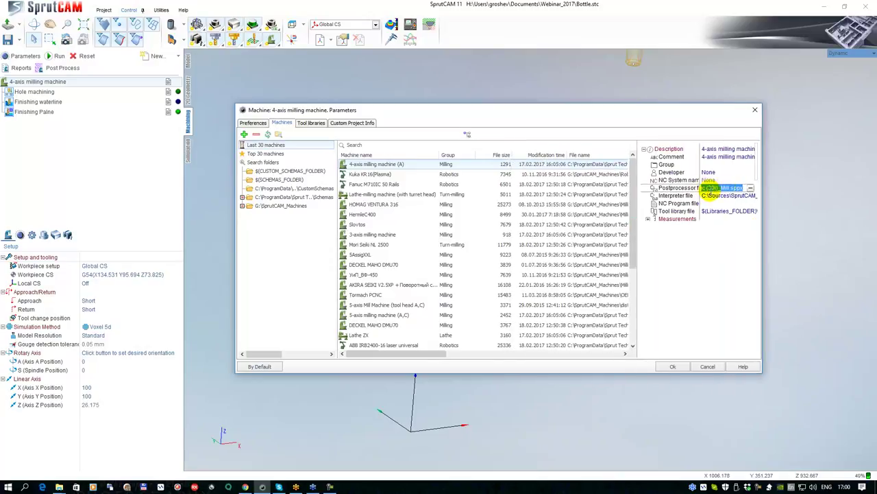
click(750, 189)
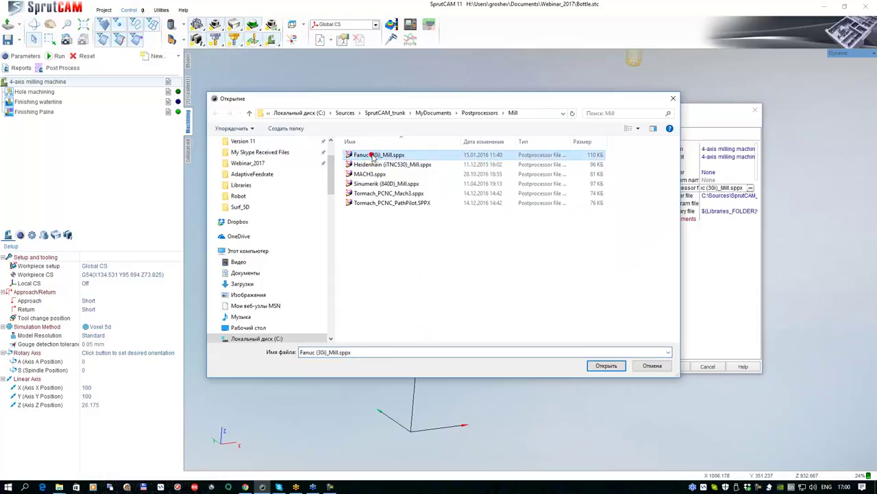
click(605, 366)
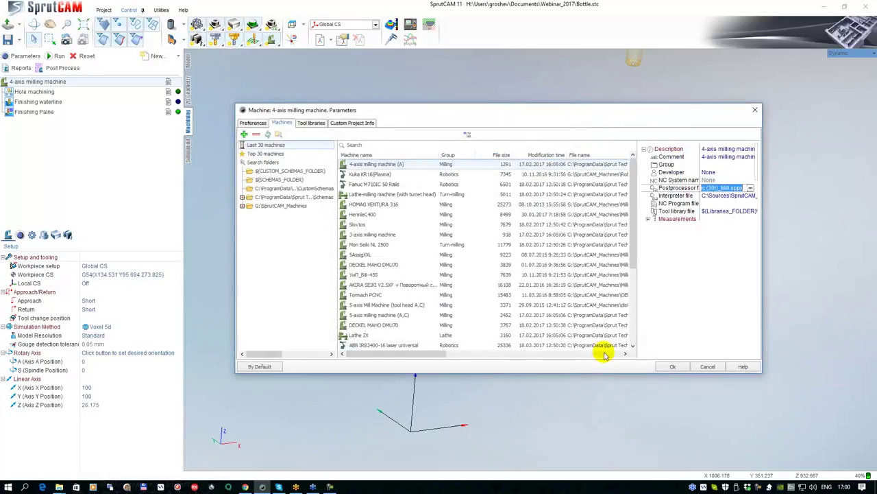
Go through the available milling interpreters, including Haas VF-2 and Heidenhain iTNC530, and assign Fanuc 30i mill.snci as the interpreter file.
click(664, 195)
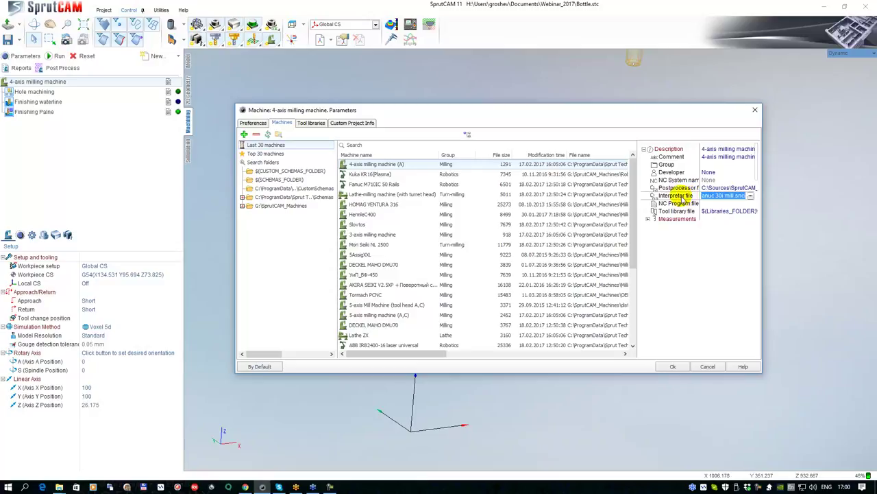
click(749, 196)
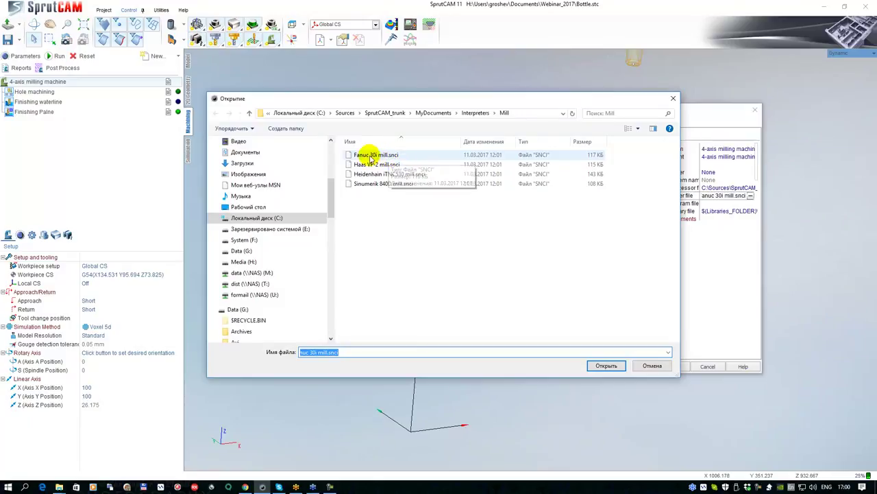
click(370, 157)
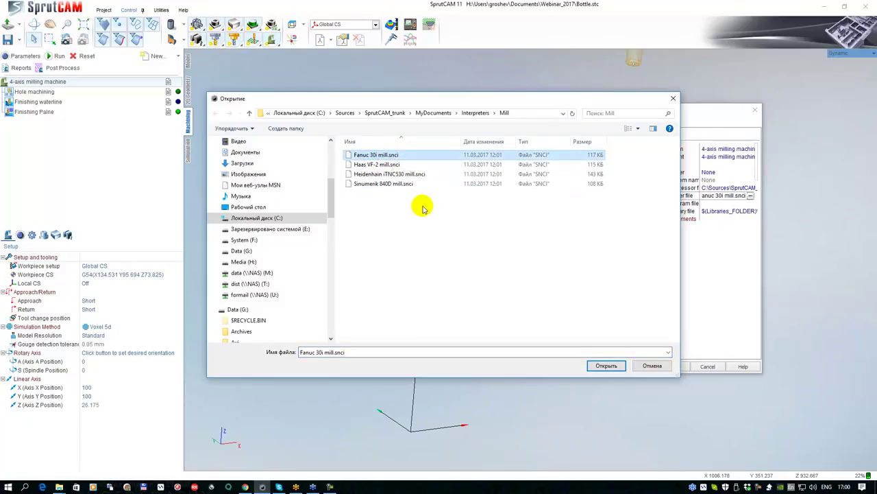
click(624, 364)
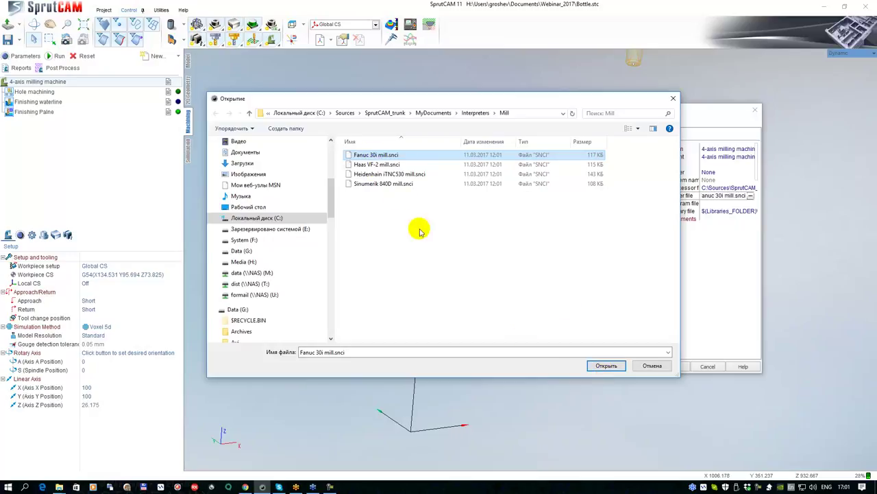
click(362, 165)
click(363, 155)
click(372, 173)
click(363, 155)
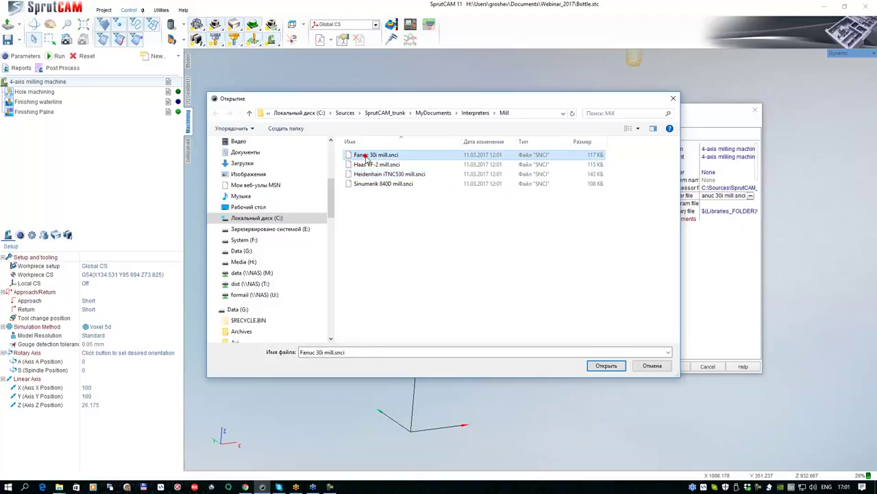
click(367, 164)
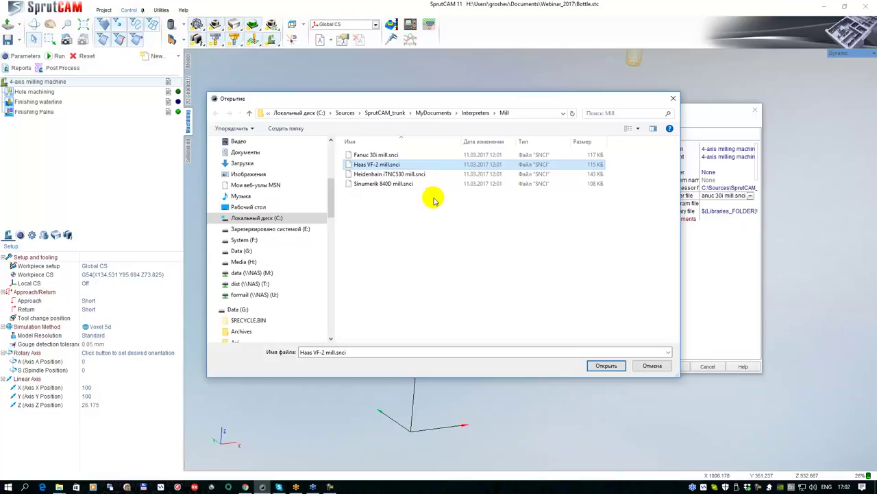
click(378, 156)
click(606, 365)
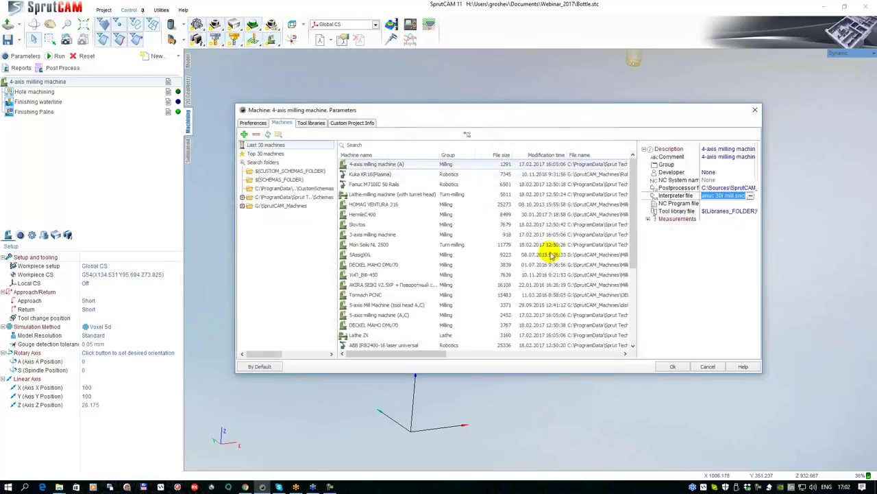
Make the dialog taller, check the postprocessor and interpreter file entries, and accept the machine parameters.
drag(535, 374, 533, 402)
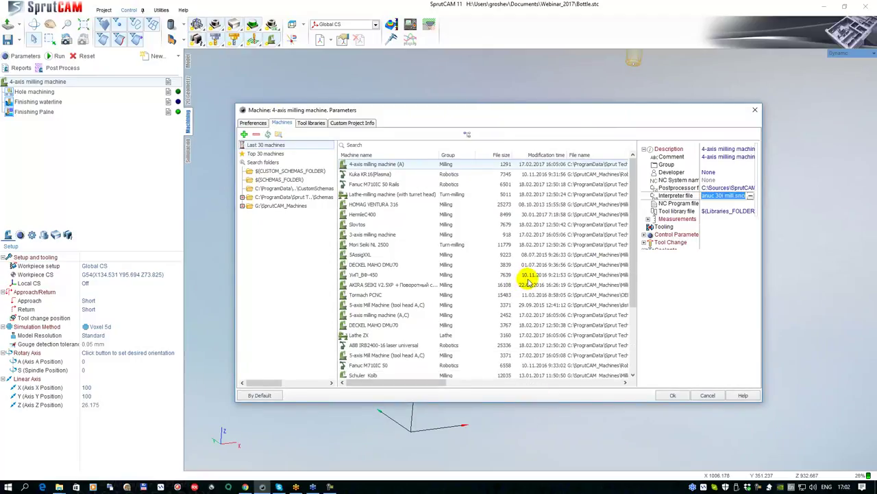
click(719, 187)
click(722, 198)
click(671, 397)
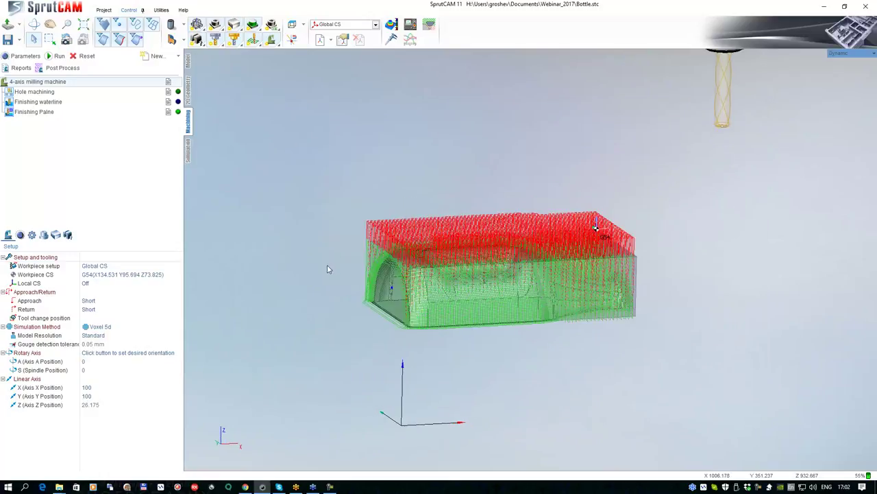
Return to the simulation mode and review the G-code and toolpaths of Hole machining, Finishing waterline and Finishing Palne.
click(188, 144)
click(110, 194)
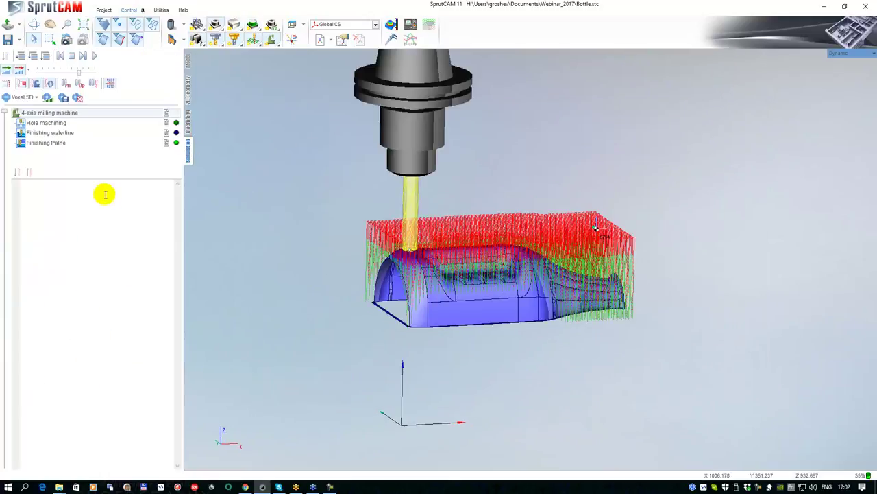
click(48, 123)
click(42, 134)
click(45, 142)
scroll(439, 277, up, 2)
scroll(466, 277, down, 1)
middle_drag(473, 277, 379, 288)
scroll(381, 289, up, 2)
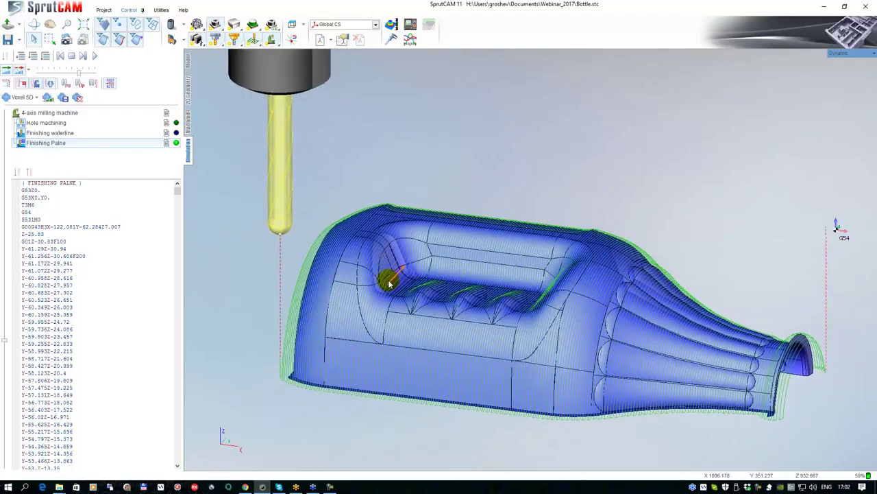
scroll(388, 275, down, 2)
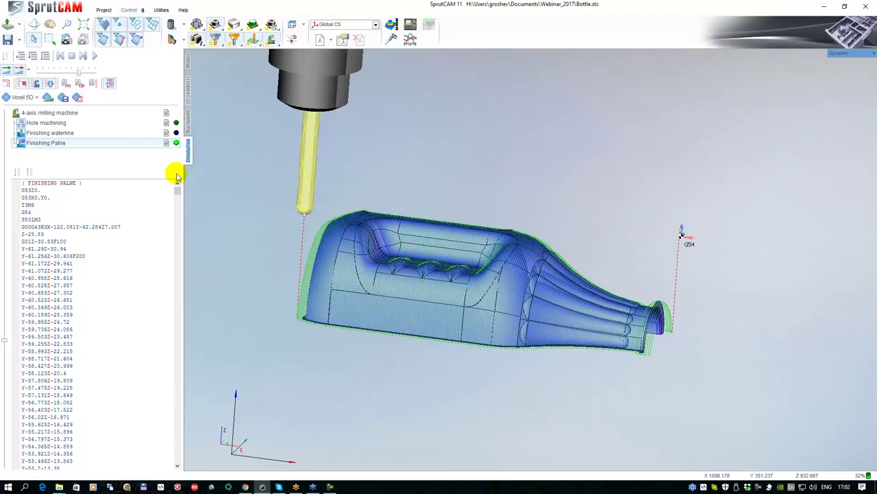
Turn off G-code-based simulation and show the stock workpiece over the Finishing Palne toolpath.
click(109, 83)
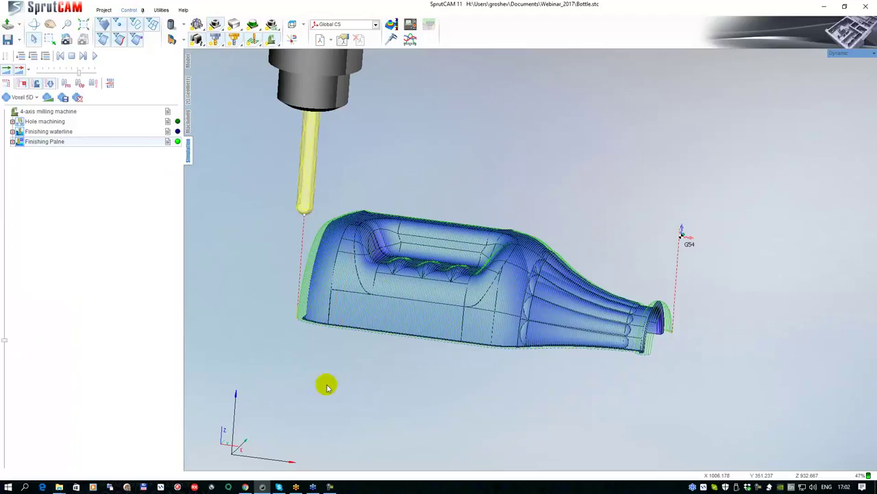
middle_drag(383, 298, 438, 312)
middle_drag(346, 270, 415, 281)
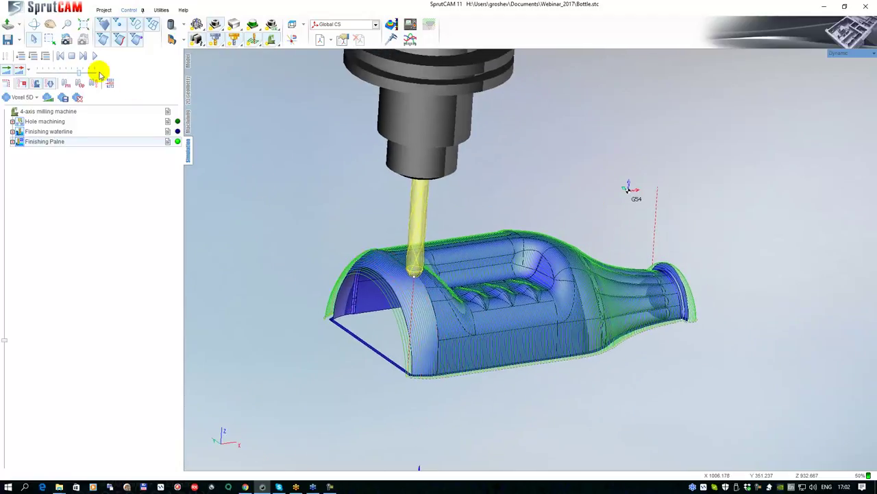
click(271, 26)
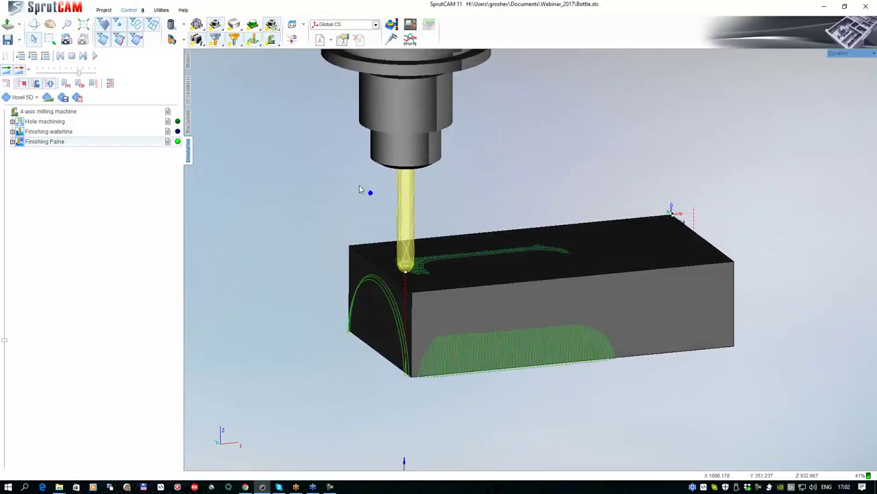
Fast-simulate the machining up to the Finishing Palne operation and compare the machined result with the part.
click(33, 56)
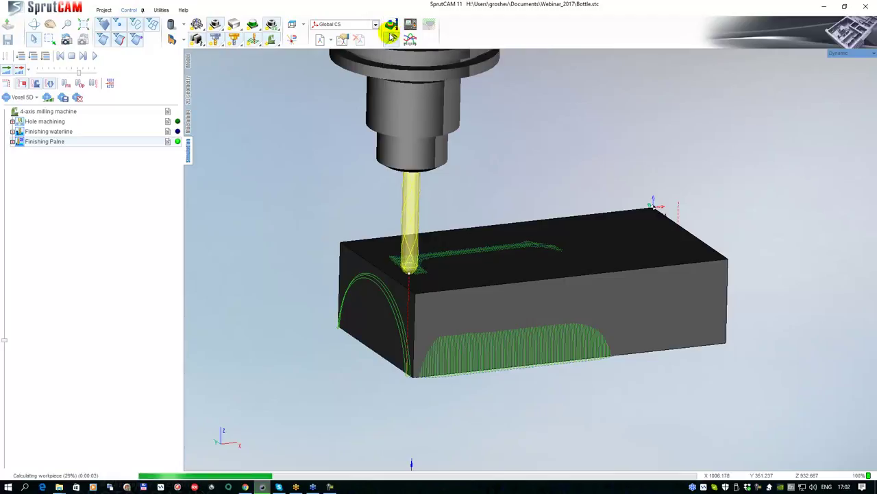
click(391, 31)
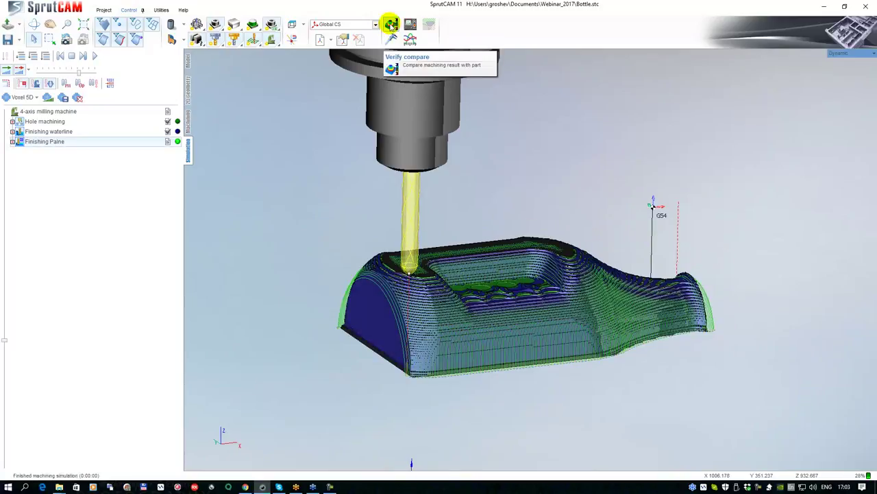
click(391, 25)
middle_drag(421, 276, 381, 258)
scroll(428, 293, up, 6)
scroll(454, 348, down, 3)
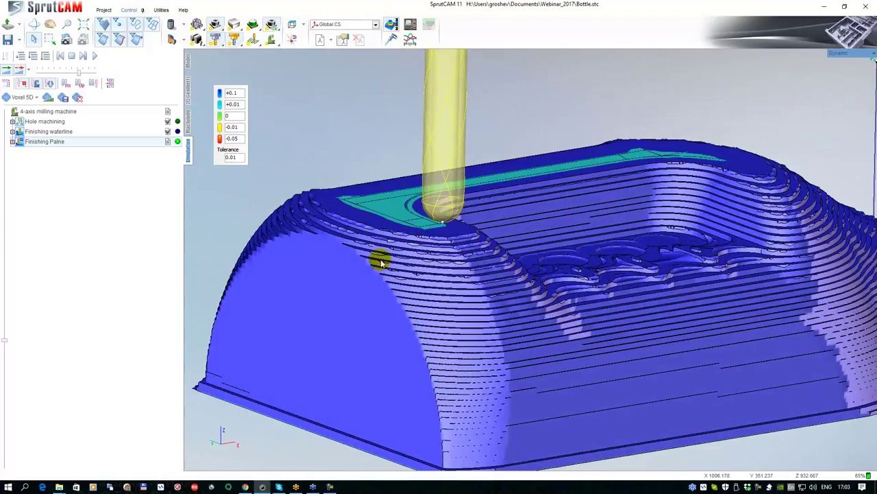
Expand the Finishing Palne operation and fast-simulate it up to the string D=-113.081.
click(12, 141)
click(46, 326)
click(34, 55)
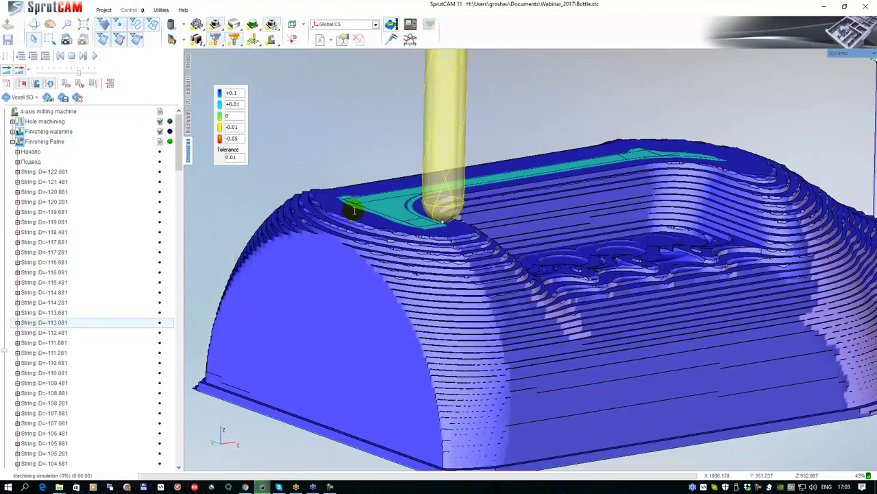
scroll(335, 198, down, 2)
scroll(335, 197, down, 1)
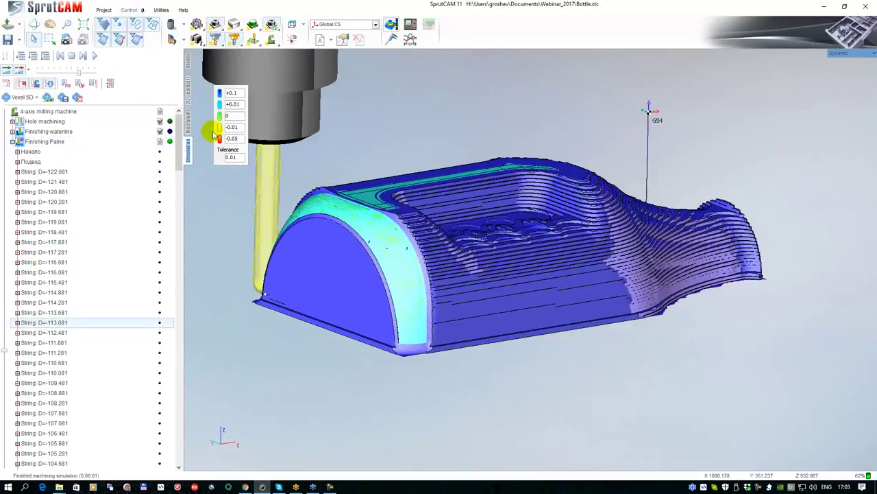
Play the Finishing Palne simulation onward with the deviation colours shown, and stop it within the string D=-110.081.
click(96, 57)
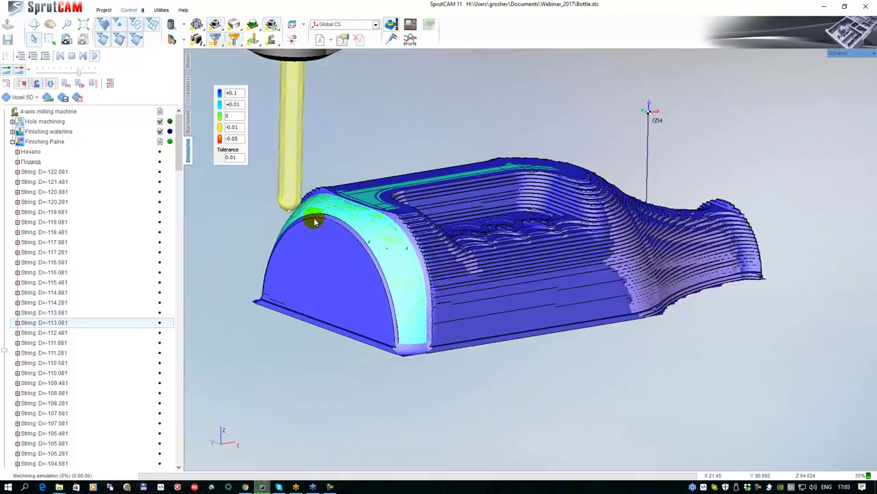
scroll(349, 212, up, 3)
middle_drag(383, 247, 389, 203)
scroll(384, 186, down, 2)
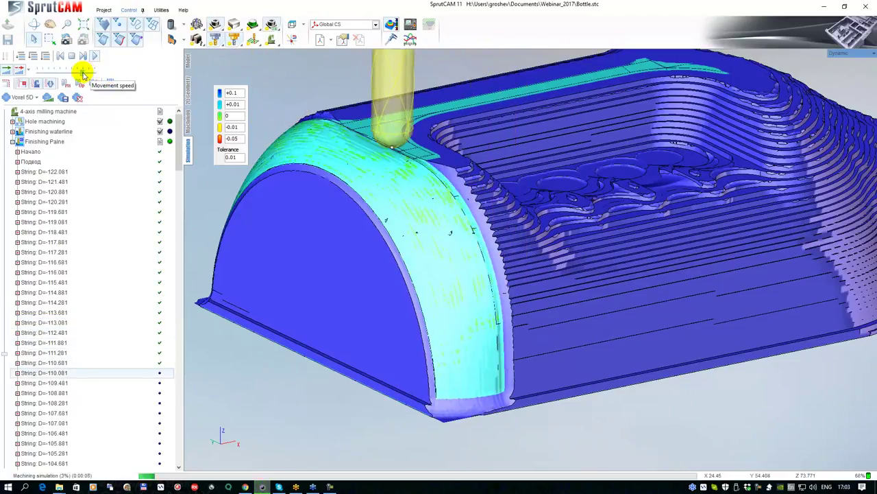
click(72, 58)
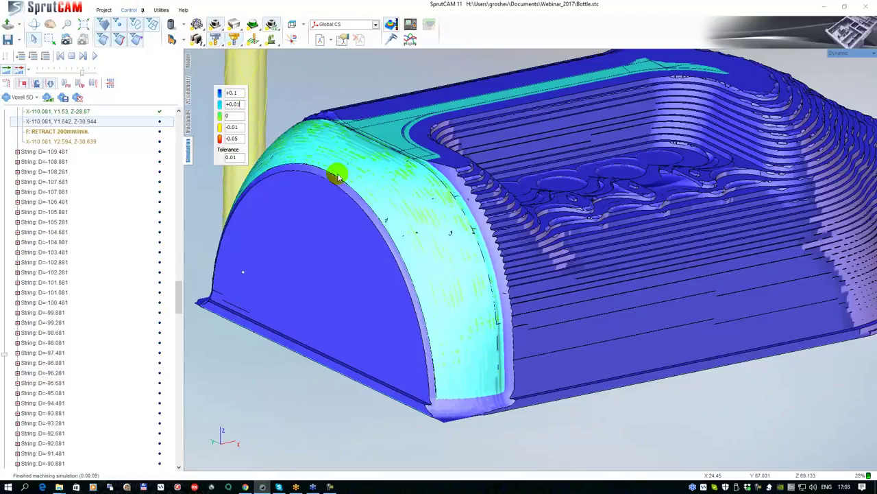
Set the second deviation colour threshold to +0.03 and resume playing the Finishing Palne simulation.
key(Return)
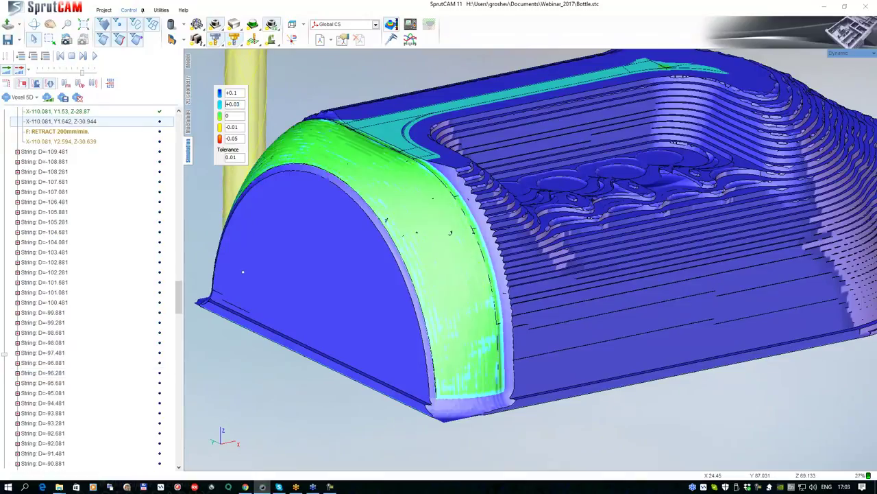
scroll(382, 197, down, 1)
mouse_move(384, 197)
middle_down()
mouse_move(395, 170)
mouse_move(399, 213)
mouse_move(397, 206)
middle_up()
click(94, 56)
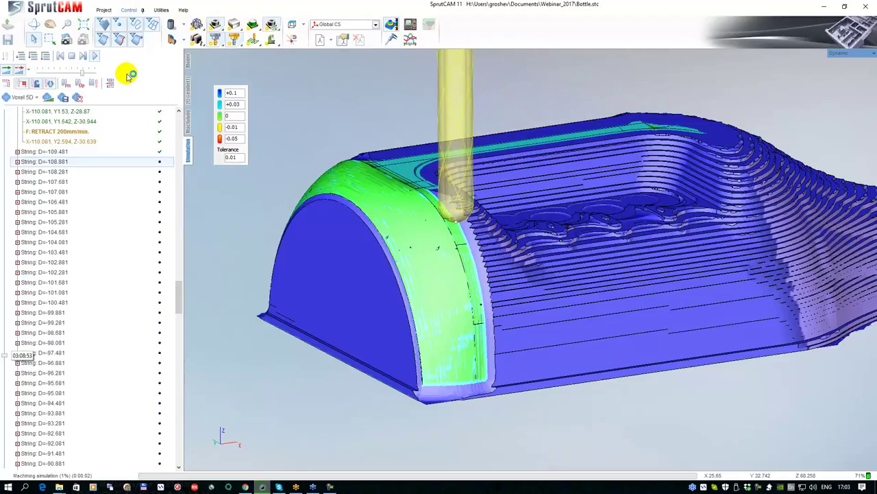
drag(288, 212, 342, 217)
middle_drag(343, 216, 340, 218)
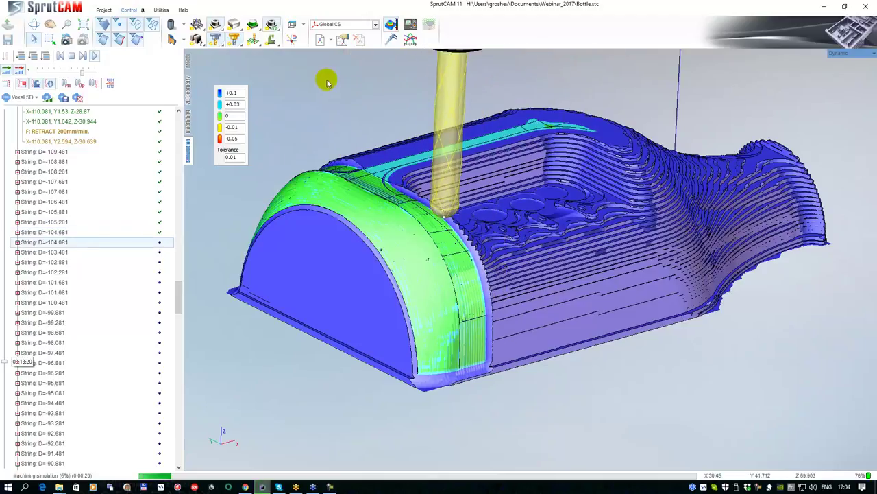
Turn off the comparison with the part during the simulation and stop it within the string D=-99.281.
click(391, 25)
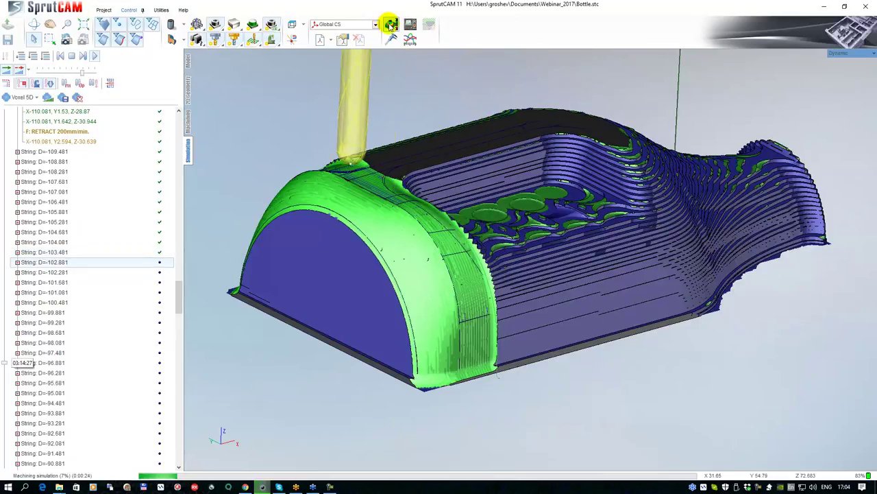
middle_drag(480, 343, 469, 307)
scroll(469, 307, down, 2)
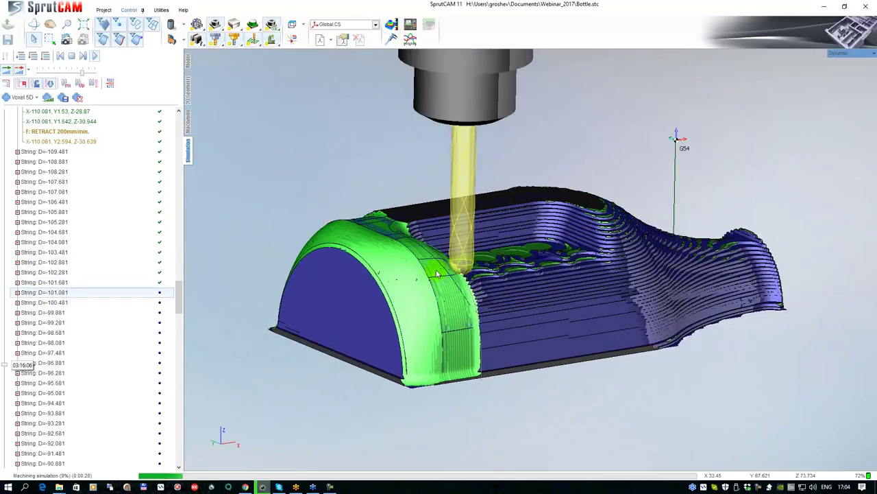
click(71, 55)
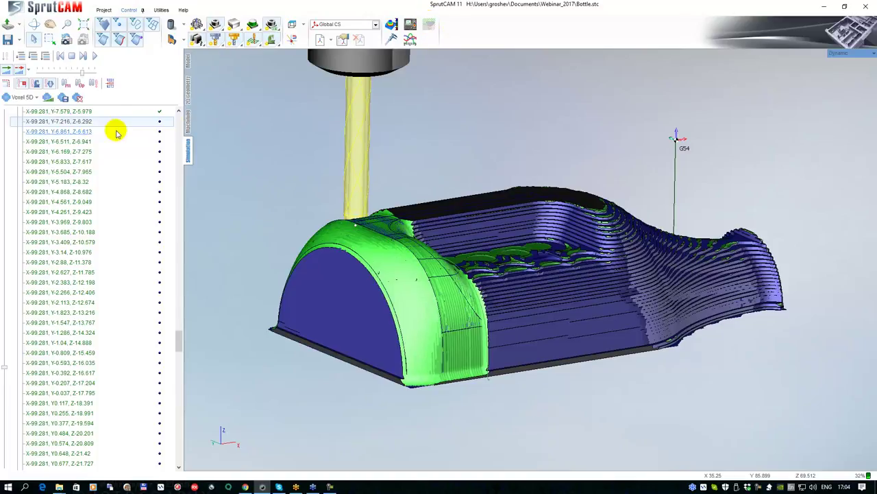
Return to the machining mode and open the project Sasha.stc without saving the current project.
click(188, 125)
scroll(310, 192, down, 4)
middle_drag(326, 206, 339, 291)
click(13, 35)
double_click(351, 259)
click(464, 258)
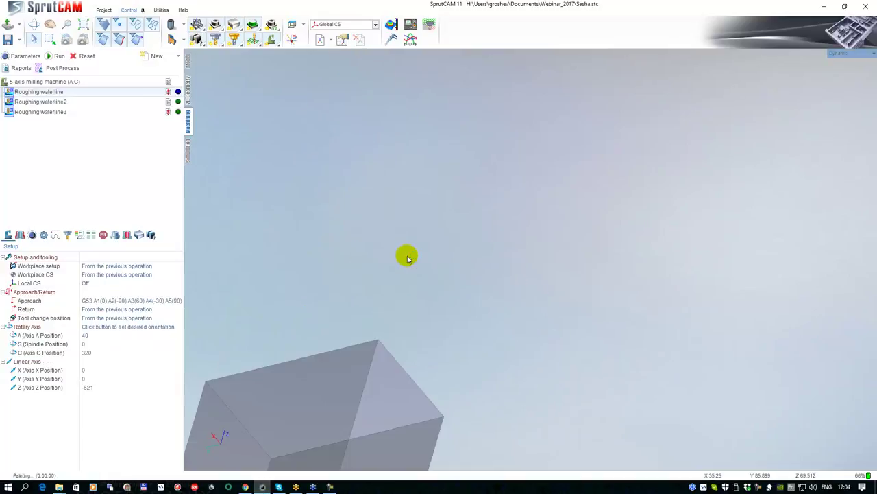
Select the root node 5-axis milling machine (A,C) and hide the workpiece and toolpaths around the bust.
drag(405, 254, 437, 259)
middle_drag(437, 260, 489, 151)
scroll(442, 257, up, 5)
drag(489, 149, 412, 182)
click(20, 82)
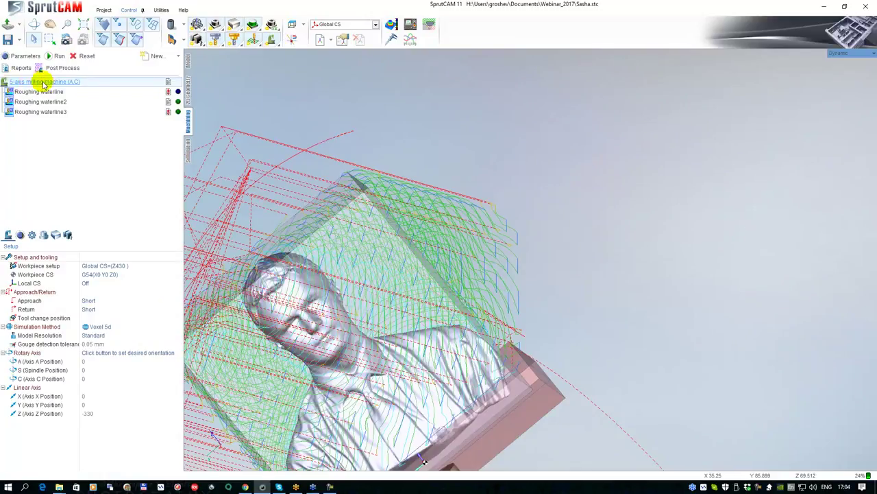
scroll(435, 198, down, 3)
middle_drag(261, 197, 445, 200)
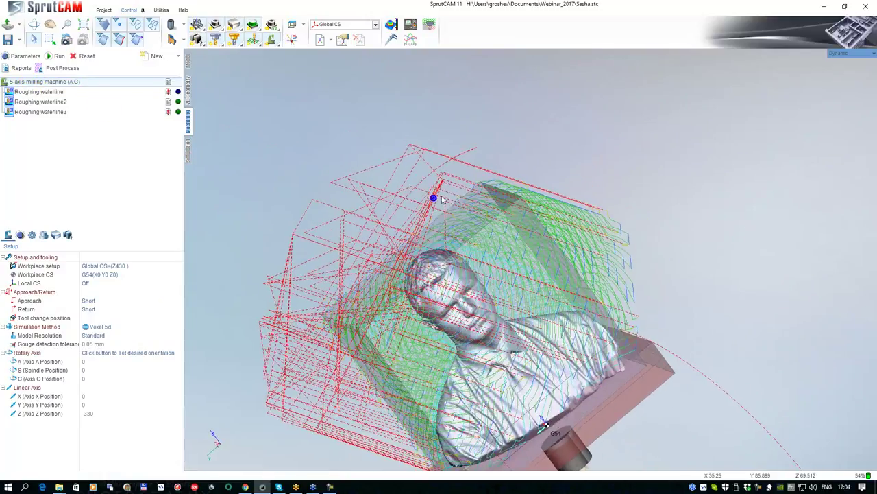
drag(441, 222, 414, 175)
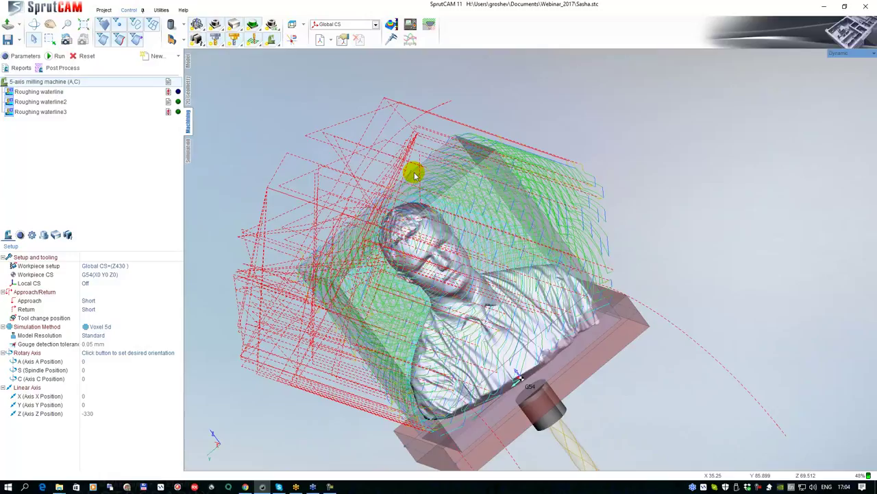
click(233, 24)
click(252, 42)
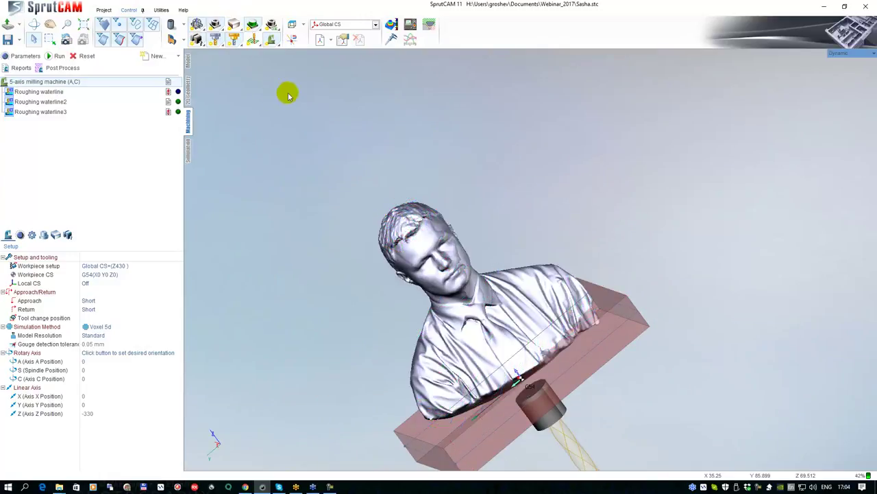
Open the Tool reach inspector and display the reachable areas of the bust for the Roughing waterline operation.
click(430, 26)
drag(411, 307, 529, 270)
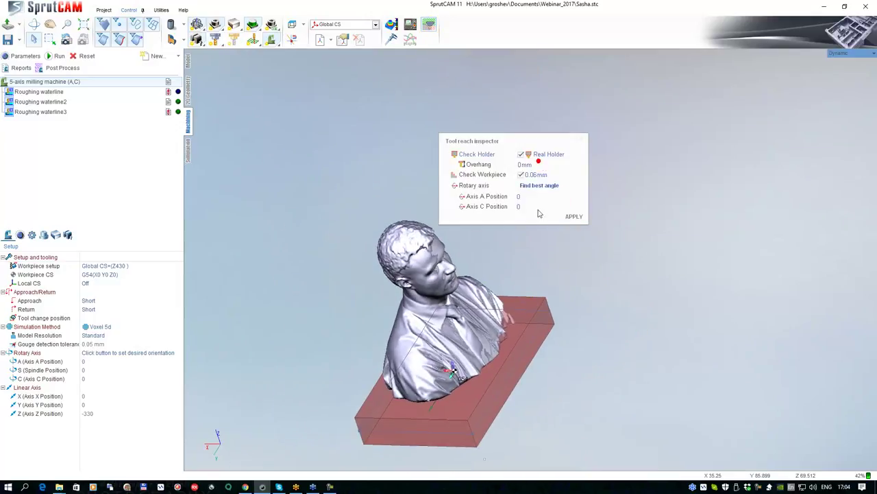
scroll(323, 178, down, 2)
drag(369, 225, 466, 211)
click(53, 92)
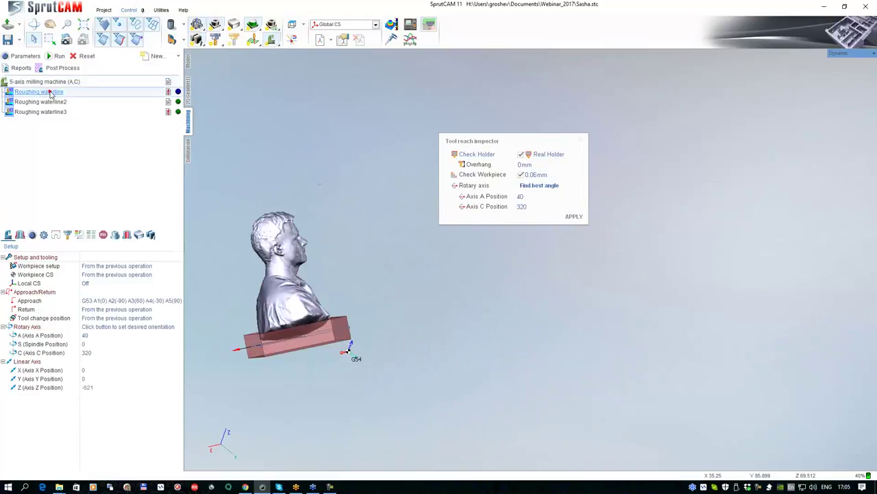
middle_drag(325, 228, 280, 278)
scroll(335, 291, up, 3)
middle_drag(337, 291, 412, 273)
drag(412, 273, 418, 269)
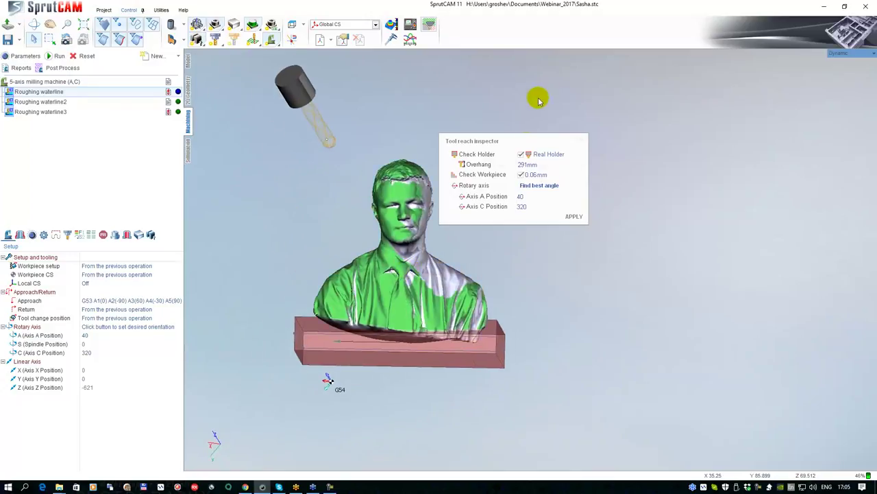
Move the Tool reach inspector clear of the model and examine the reachable areas on the front of the bust.
drag(525, 138, 778, 106)
middle_drag(460, 259, 484, 281)
scroll(529, 237, up, 3)
scroll(457, 263, down, 1)
drag(457, 262, 537, 274)
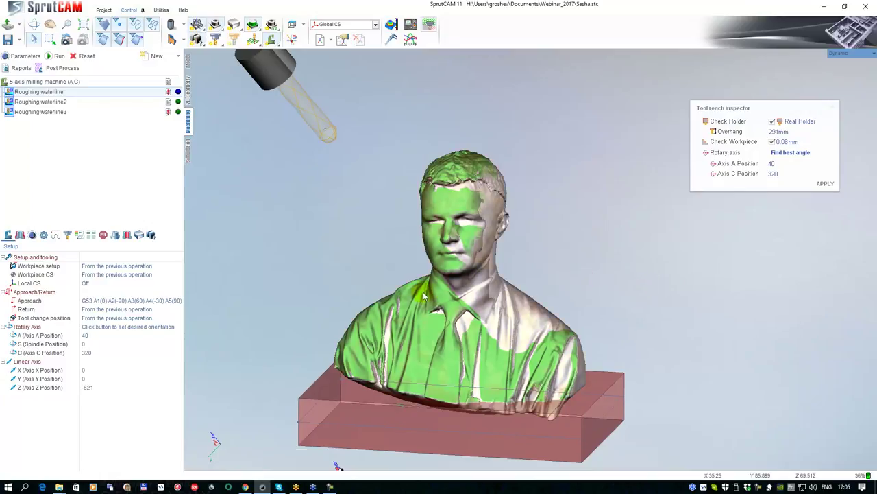
middle_drag(425, 288, 416, 309)
scroll(416, 307, down, 2)
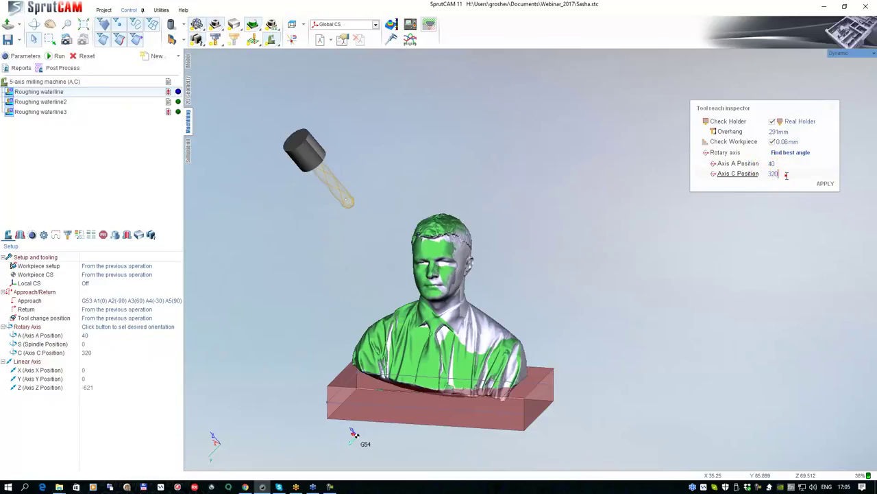
Set Axis A Position to -10 in the Tool reach inspector and inspect the reachable areas from the bust's side.
drag(782, 164, 778, 166)
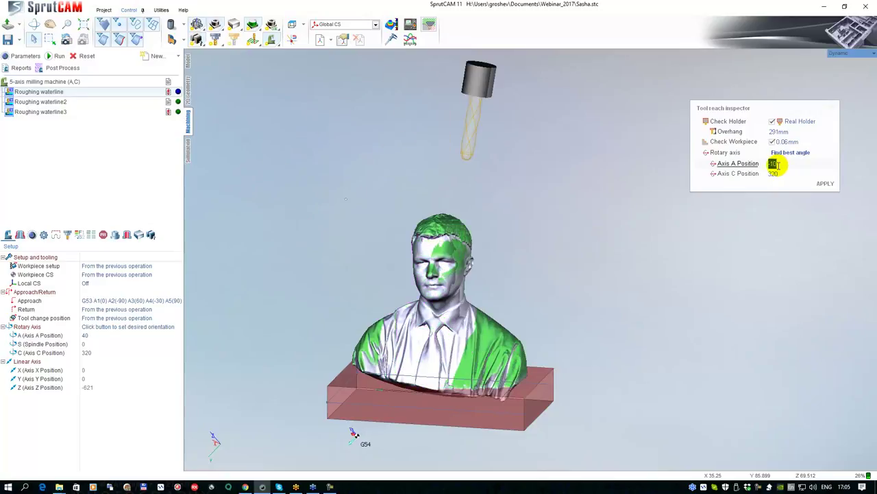
scroll(778, 166, down, 3)
middle_drag(501, 289, 406, 307)
middle_drag(441, 263, 467, 247)
mouse_move(784, 165)
mouse_down()
mouse_move(775, 164)
mouse_move(786, 165)
mouse_up()
scroll(789, 164, up, 2)
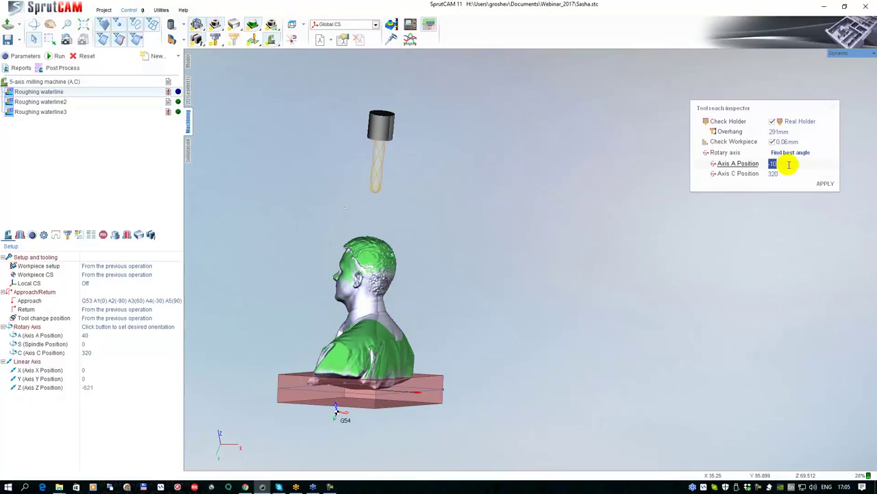
middle_drag(374, 283, 473, 290)
scroll(478, 285, up, 2)
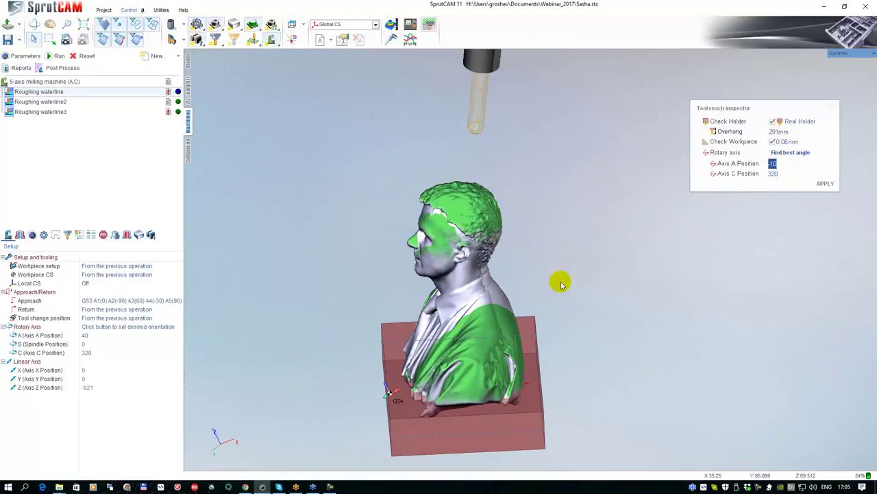
Set Axis A Position to -20 in the Tool reach inspector to check which bust areas the tool reaches.
click(784, 166)
scroll(783, 166, up, 2)
scroll(784, 166, down, 4)
scroll(784, 166, up, 1)
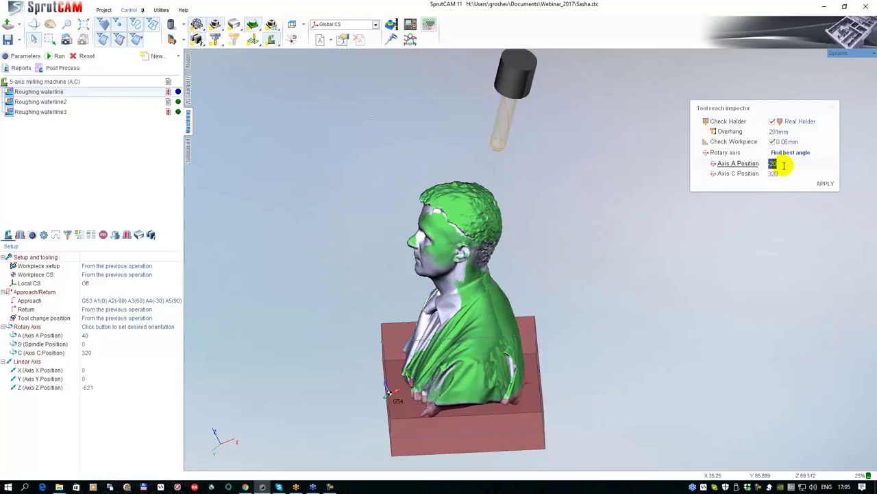
Reduce the tool overhang to 240 mm in the Tool reach inspector and inspect the reachable areas around the bust.
scroll(791, 131, down, 4)
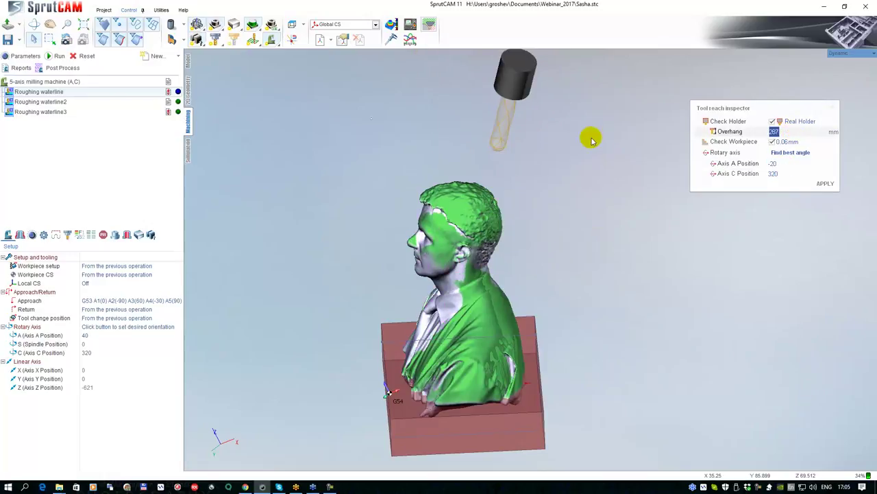
middle_drag(542, 140, 512, 272)
right_drag(511, 272, 489, 225)
scroll(489, 226, down, 1)
middle_drag(521, 221, 530, 129)
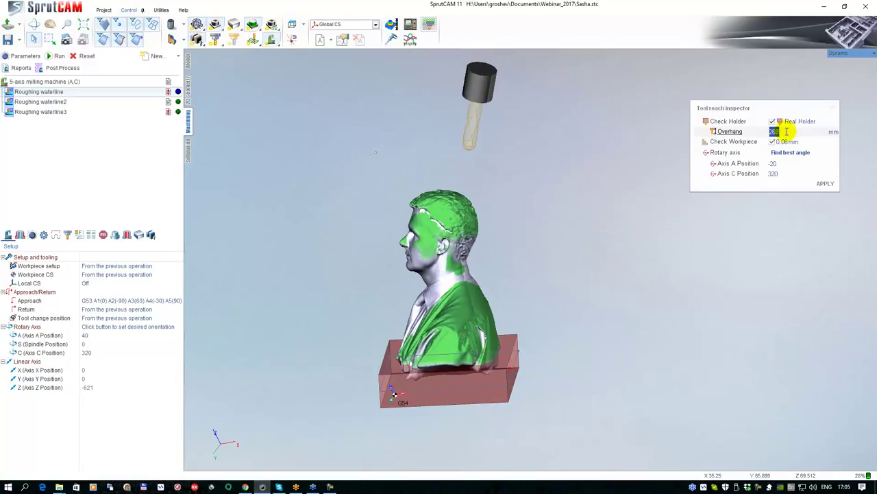
scroll(439, 255, up, 1)
right_drag(440, 255, 459, 252)
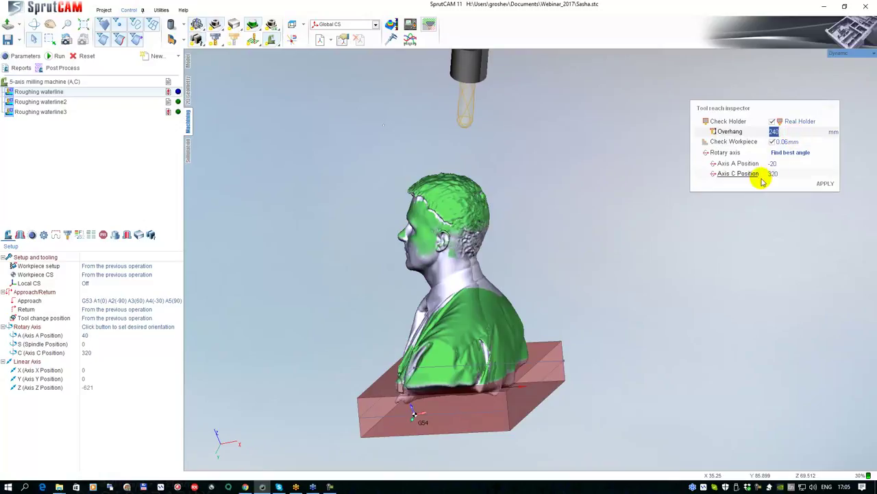
right_drag(471, 256, 548, 262)
middle_drag(522, 252, 480, 233)
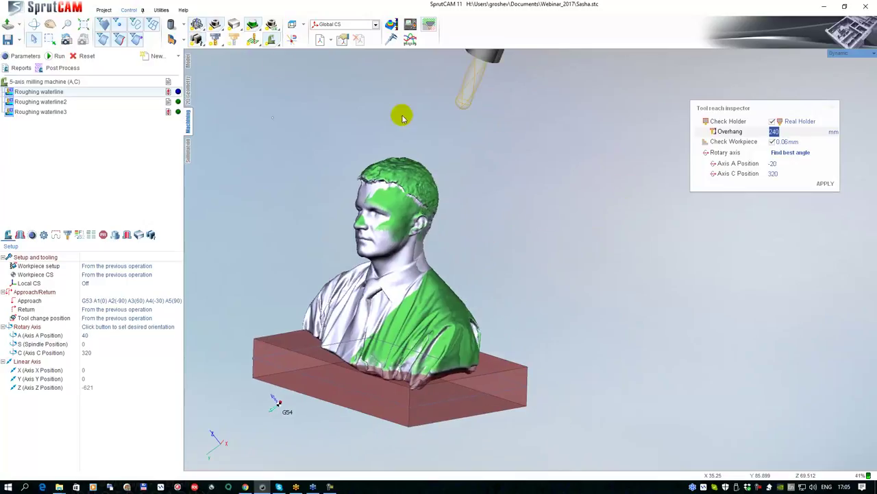
Show the stock workpiece around the bust together with the tool reach colouring.
click(233, 25)
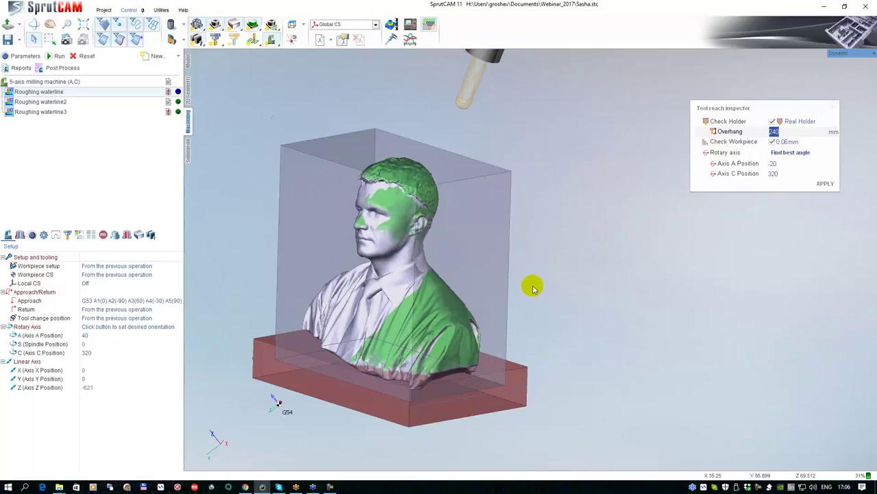
middle_drag(453, 269, 493, 262)
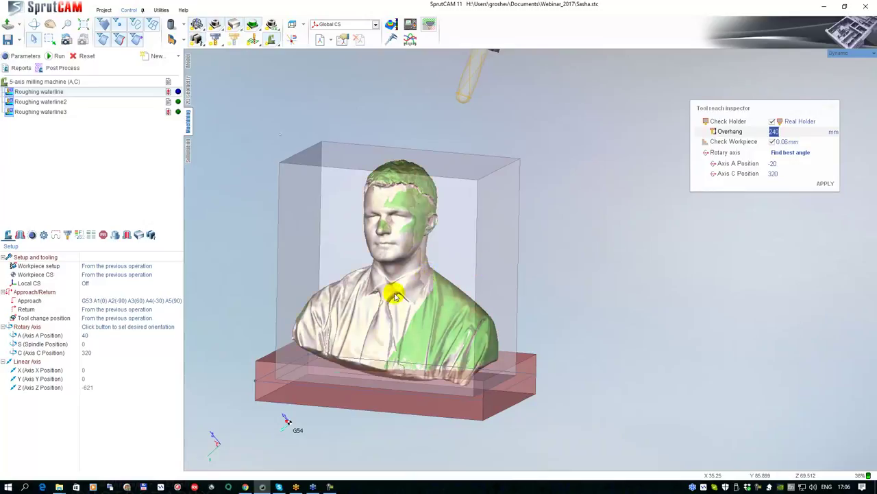
scroll(395, 296, down, 4)
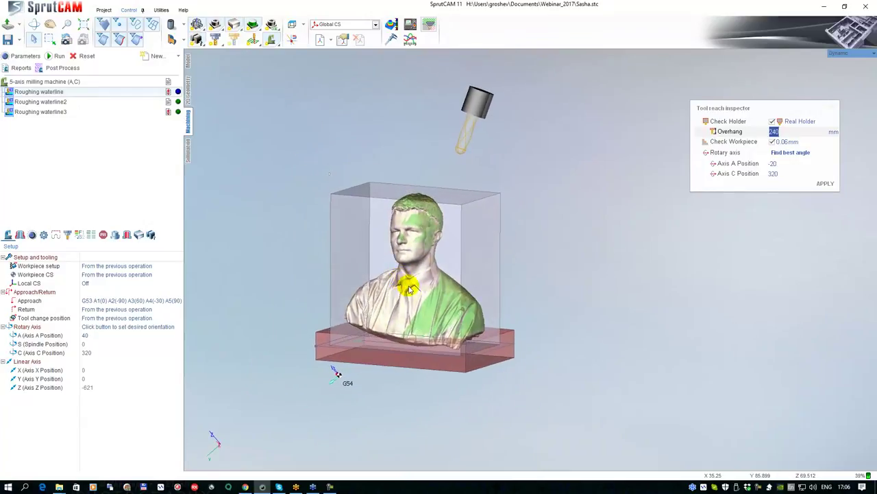
middle_drag(422, 255, 441, 263)
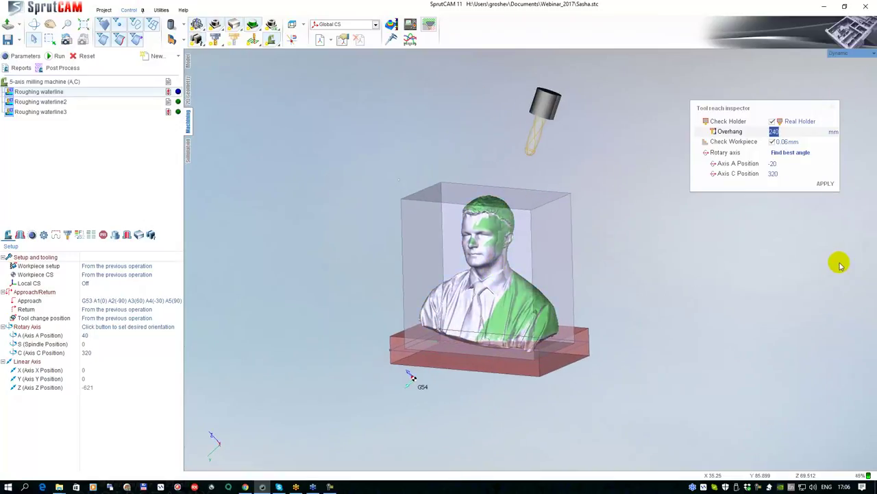
Close the Tool reach inspector without applying its settings and view the bust inside its stock.
click(833, 106)
drag(449, 240, 470, 199)
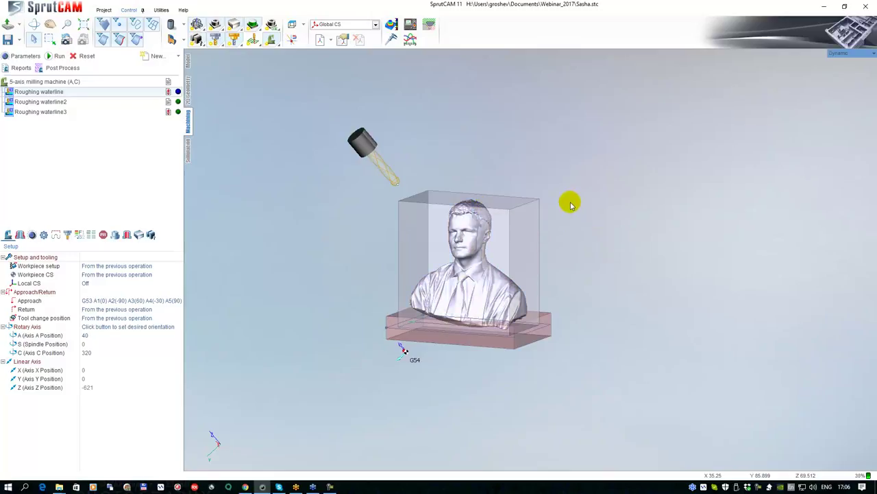
scroll(497, 196, up, 5)
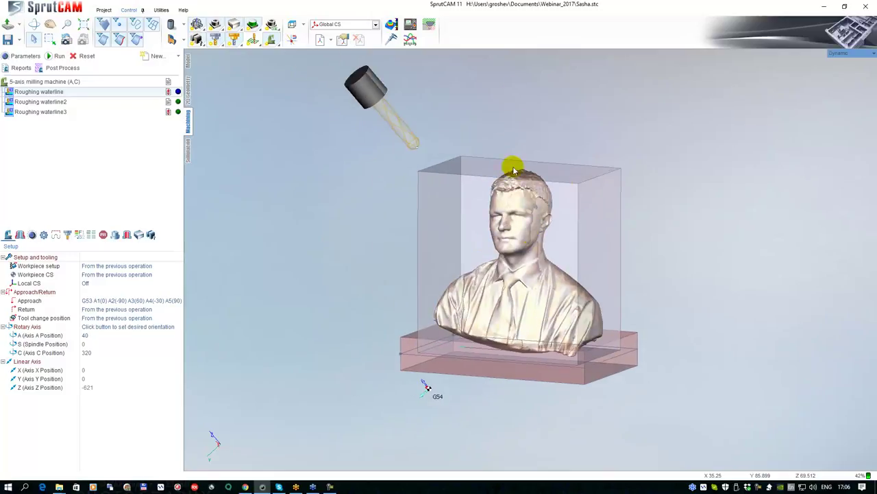
middle_drag(592, 177, 565, 186)
right_drag(563, 187, 529, 182)
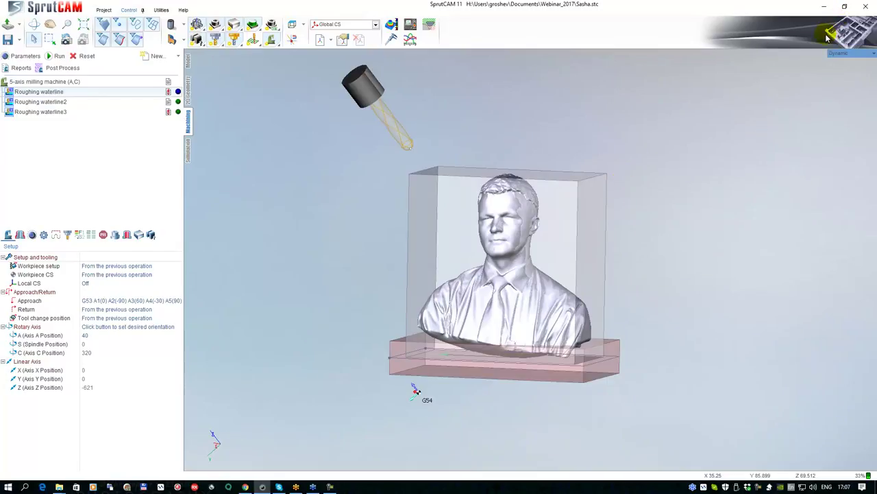
Quit the program without saving the changes to Sasha.stc.
mouse_move(624, 187)
middle_down()
mouse_move(650, 167)
mouse_move(633, 184)
middle_up()
scroll(633, 183, down, 2)
click(870, 7)
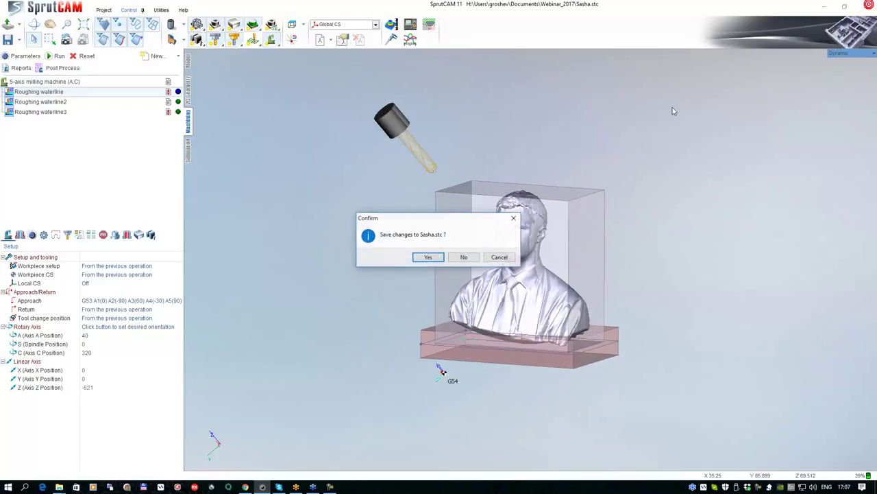
click(459, 256)
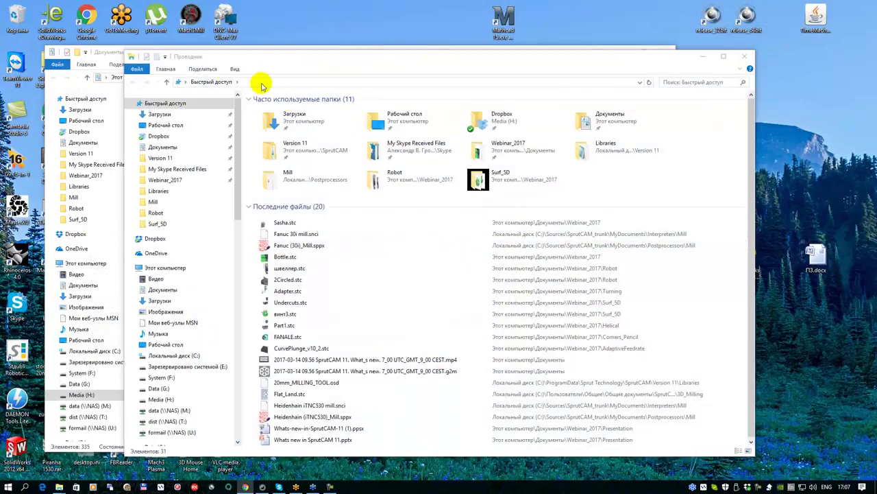
Browse drive C: to the folder Sources\SprutCAM_trunk\SprutCAM40\EXE\Bin32 in the file explorer.
drag(239, 58, 256, 91)
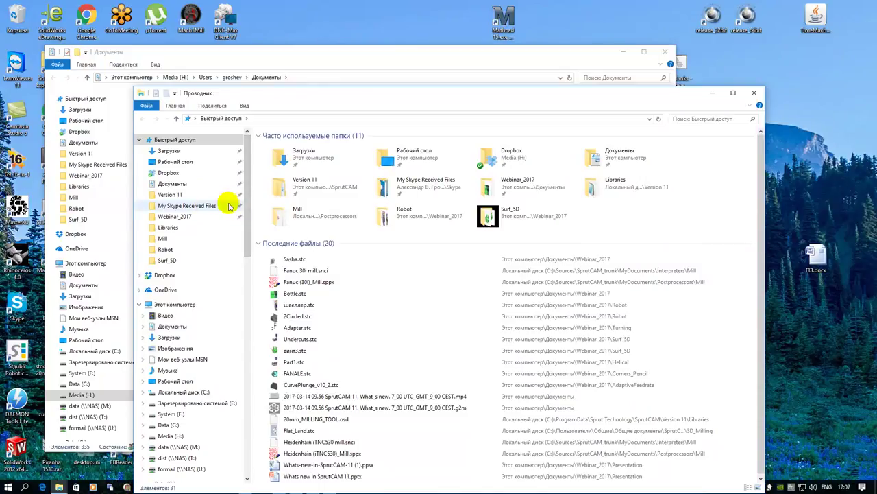
scroll(178, 274, down, 2)
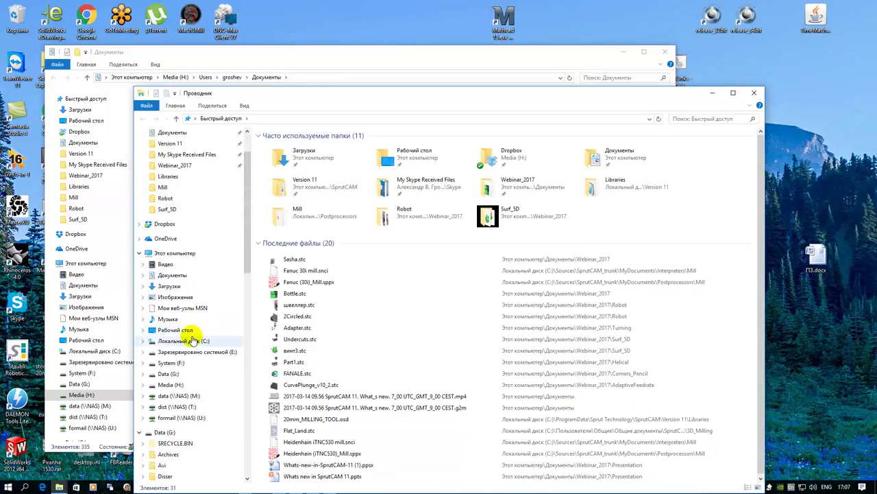
click(195, 341)
click(305, 309)
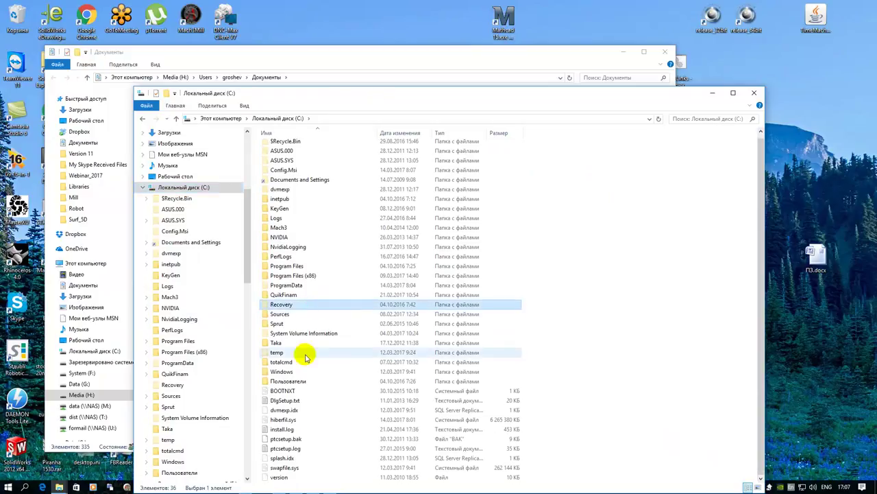
double_click(279, 317)
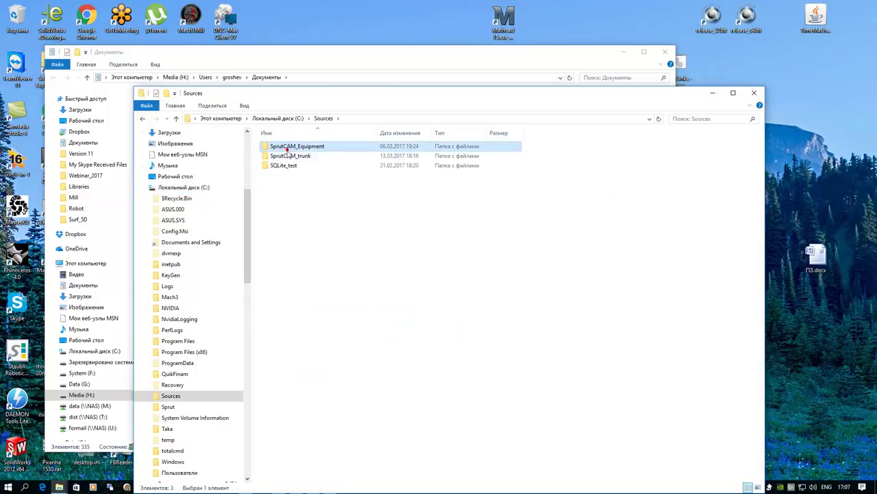
double_click(290, 156)
scroll(322, 322, down, 5)
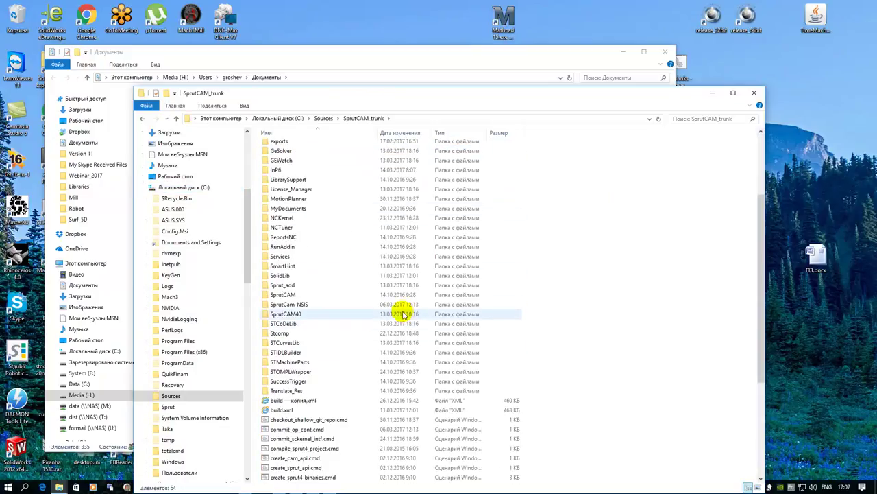
double_click(278, 315)
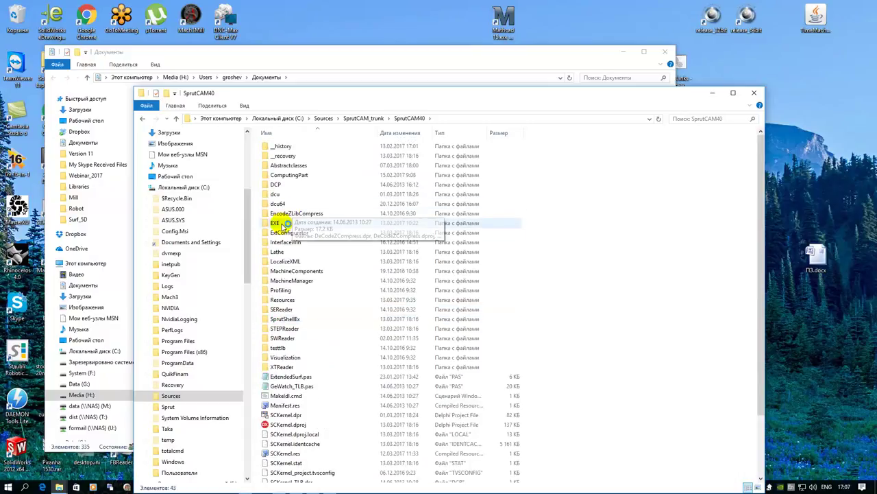
double_click(275, 223)
double_click(281, 146)
Find SprutCAM.exe in the Bin32 folder and launch it.
click(304, 323)
scroll(304, 321, down, 20)
scroll(317, 418, down, 20)
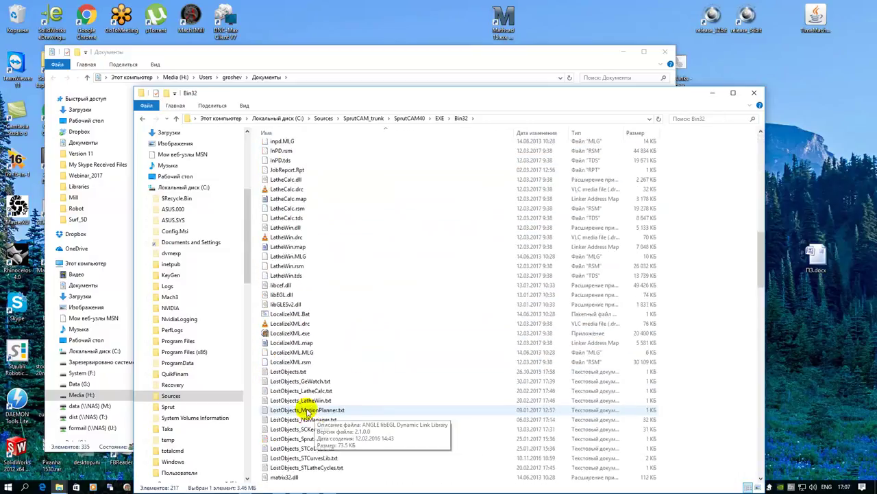
scroll(327, 403, down, 4)
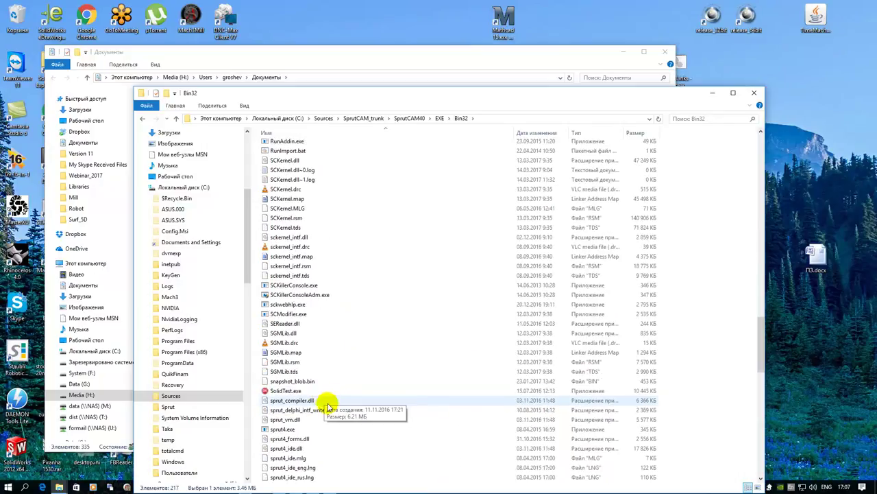
scroll(328, 405, down, 15)
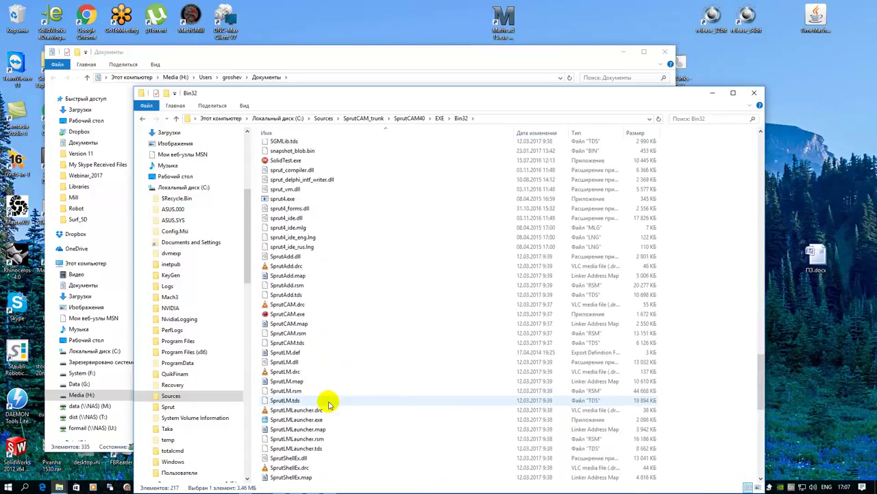
scroll(386, 274, up, 5)
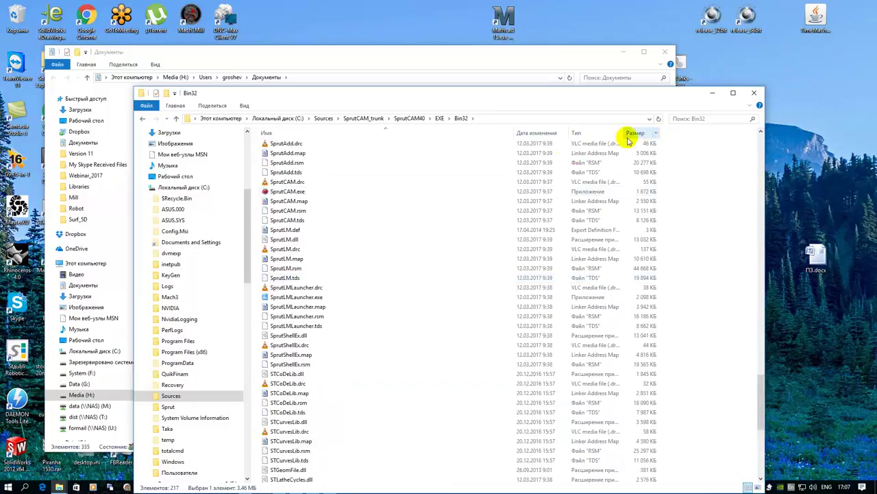
click(299, 192)
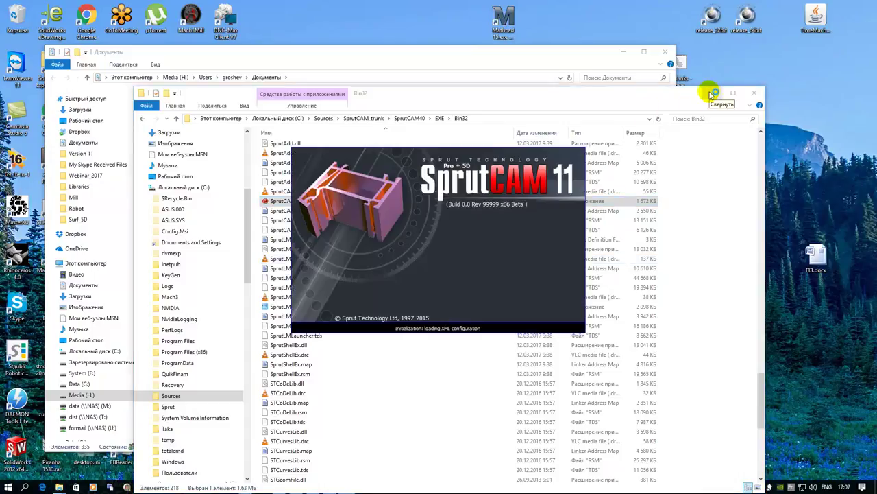
Minimize both file explorer windows and close the Recording Manager to clear the desktop.
click(713, 93)
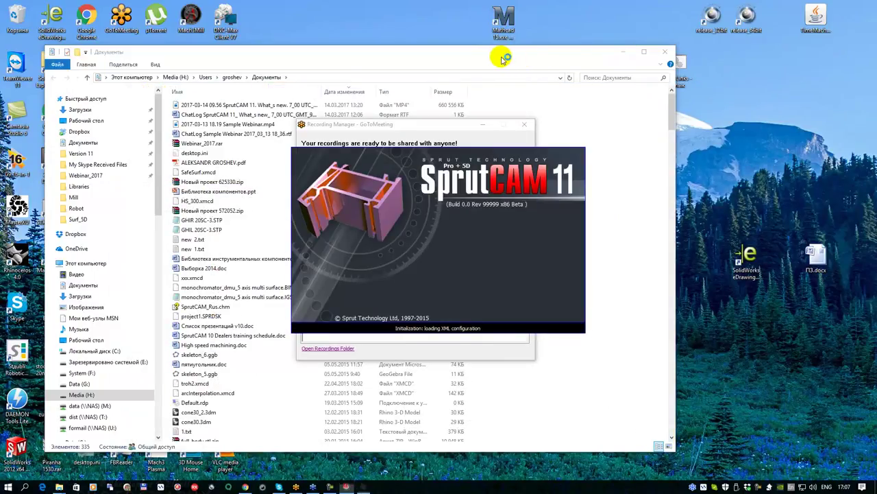
drag(504, 58, 486, 60)
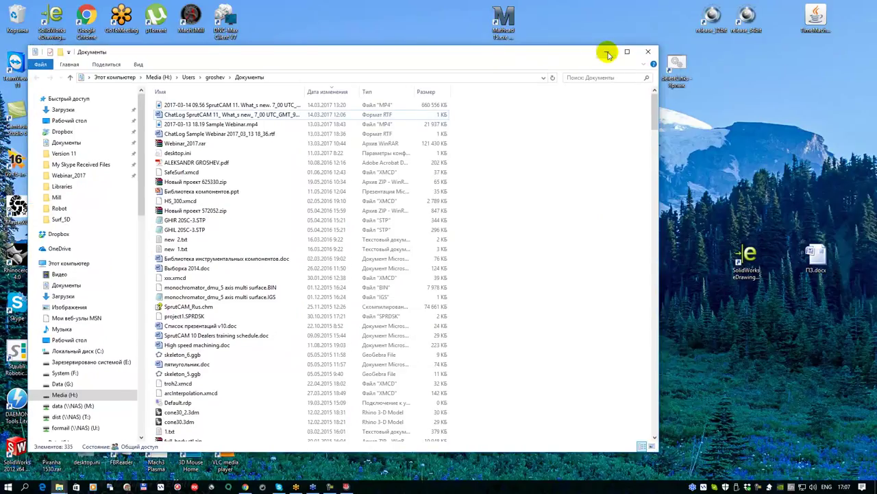
click(608, 54)
click(524, 124)
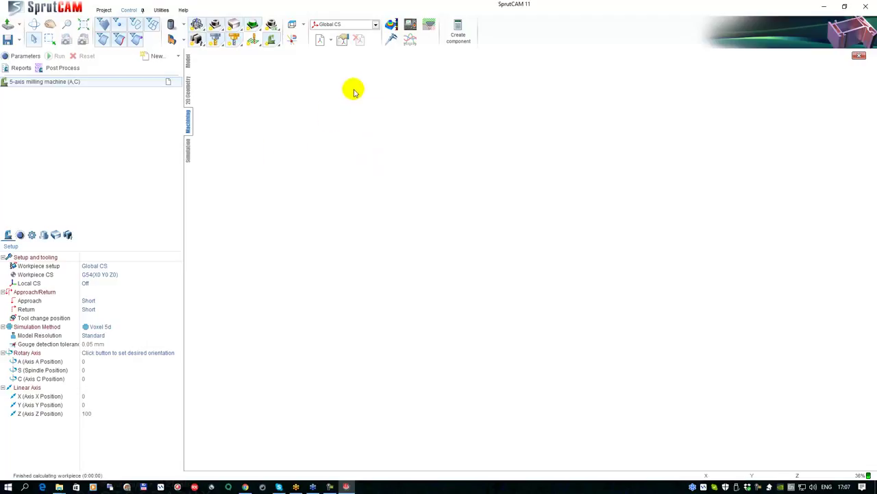
Close the blank page covering the 3D view and orbit around the G54 coordinate axes.
click(860, 55)
mouse_move(454, 215)
middle_down()
mouse_move(428, 231)
mouse_move(482, 216)
middle_up()
right_drag(481, 219, 477, 249)
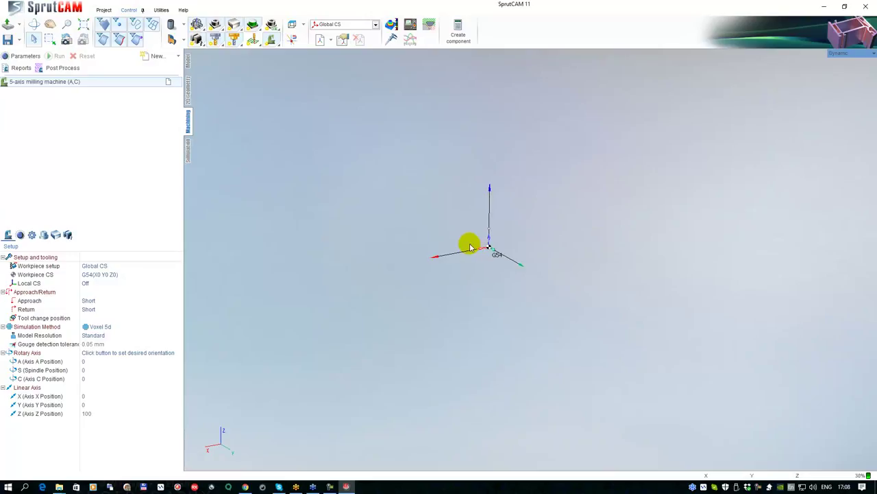
mouse_move(491, 230)
middle_down()
mouse_move(472, 232)
mouse_move(495, 232)
middle_up()
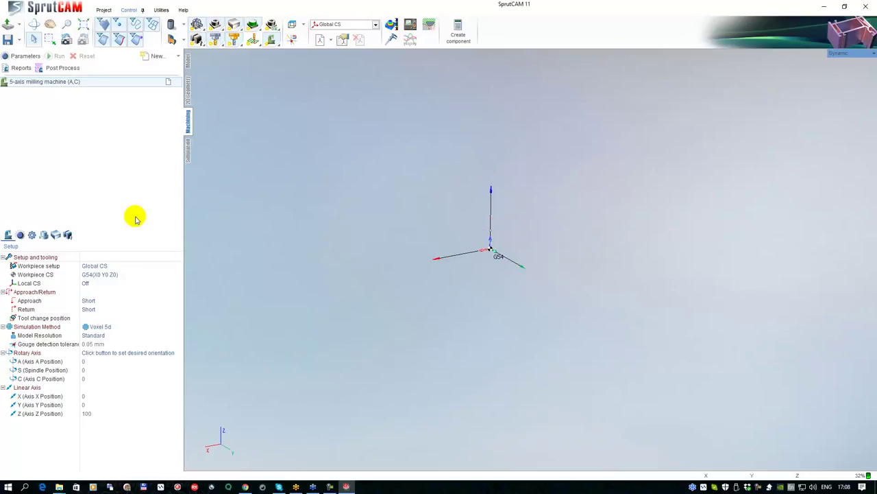
Import the recently used 20mm_MILLING_TOOL.STEP into the Part folder of the model and look at its geometry.
click(188, 61)
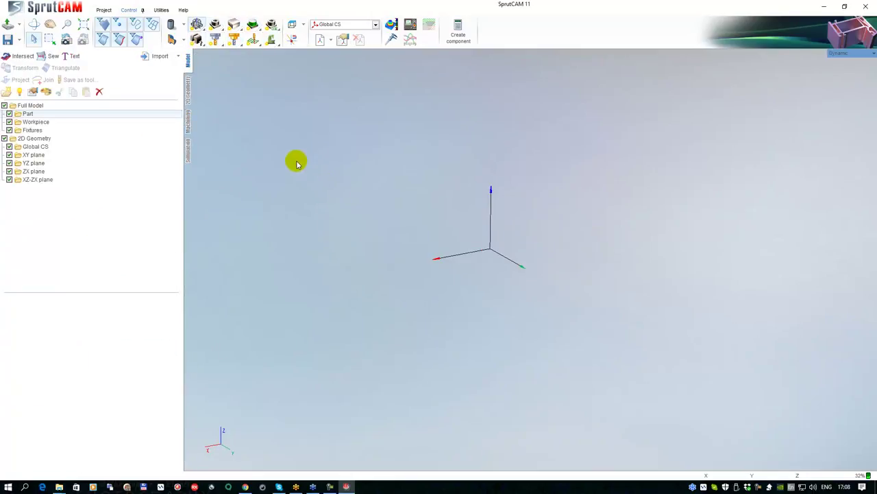
click(179, 56)
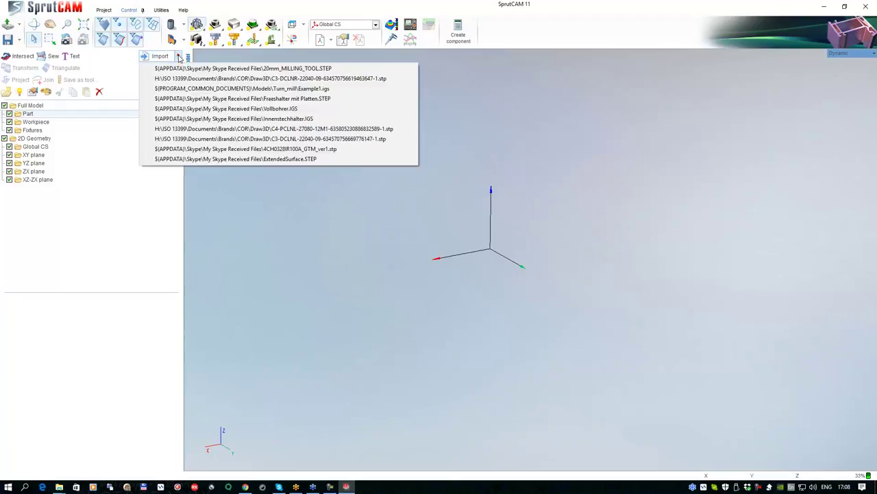
click(251, 69)
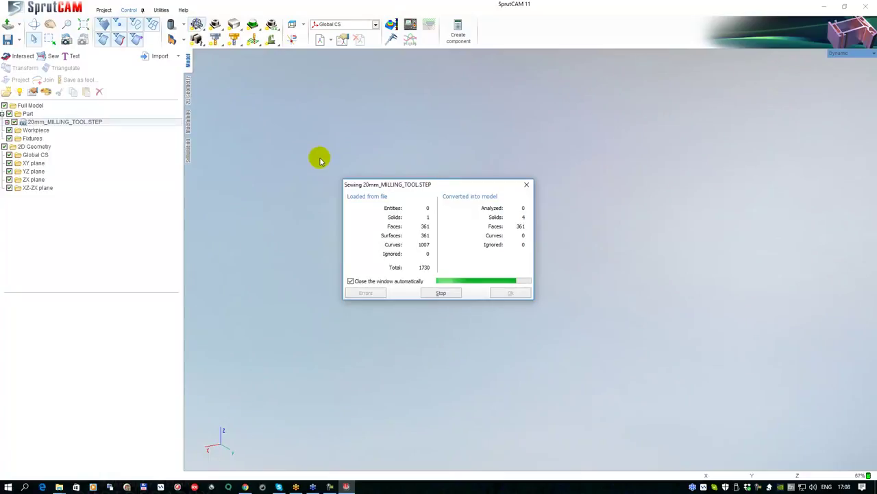
scroll(389, 199, down, 4)
mouse_move(439, 207)
right_down()
mouse_move(317, 131)
mouse_move(259, 260)
mouse_move(356, 208)
mouse_move(392, 268)
mouse_move(336, 259)
mouse_move(348, 218)
mouse_move(374, 226)
mouse_move(372, 244)
mouse_move(324, 255)
mouse_move(391, 204)
mouse_move(515, 218)
mouse_move(521, 171)
mouse_move(509, 180)
right_up()
scroll(382, 254, up, 4)
scroll(384, 254, down, 1)
scroll(338, 241, down, 2)
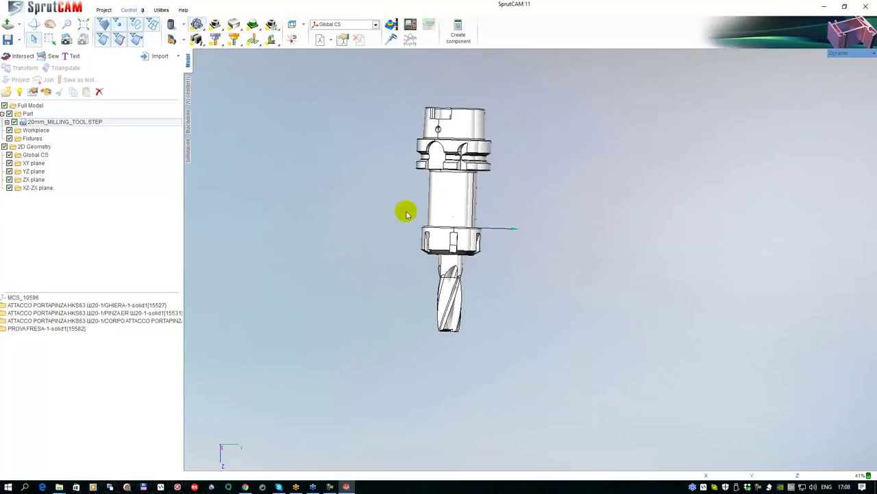
Examine the imported milling tool along its axis in the Top view.
click(292, 24)
scroll(363, 231, down, 3)
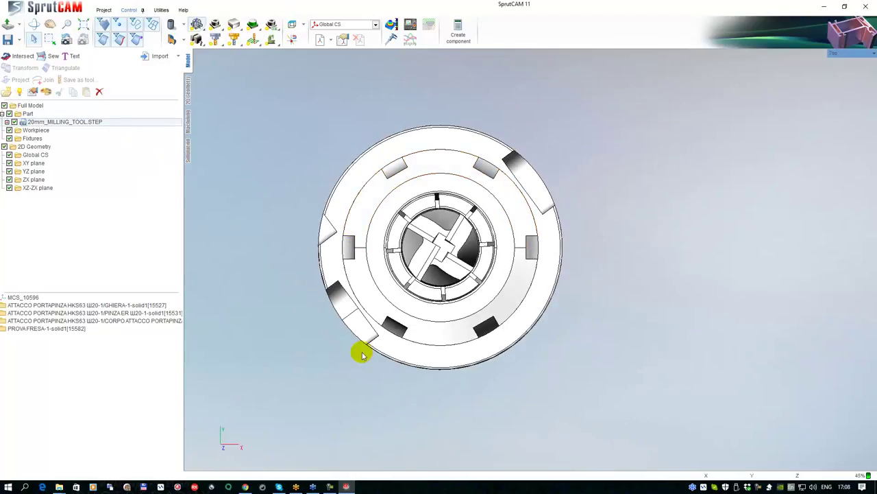
right_drag(364, 363, 425, 195)
click(294, 24)
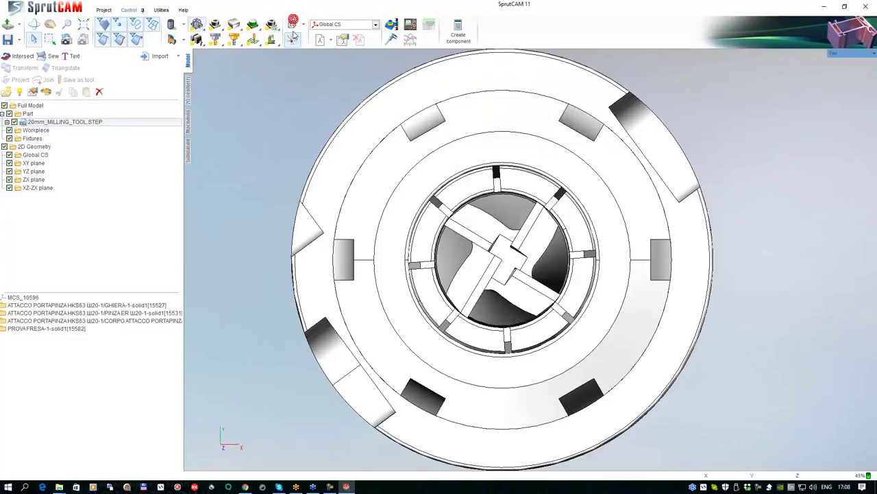
Rotate the whole 20mm_MILLING_TOOL.STEP model 180 degrees around the X axis, without making copies.
click(28, 121)
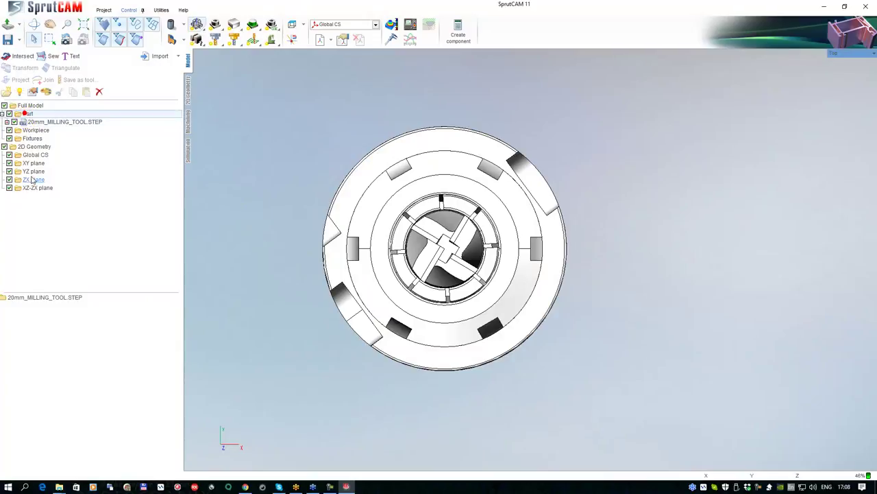
click(34, 298)
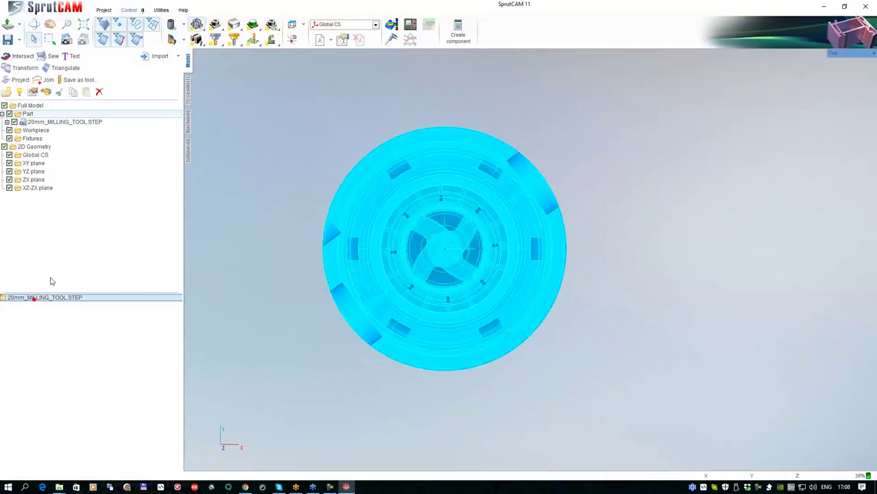
middle_drag(271, 238, 263, 176)
click(25, 67)
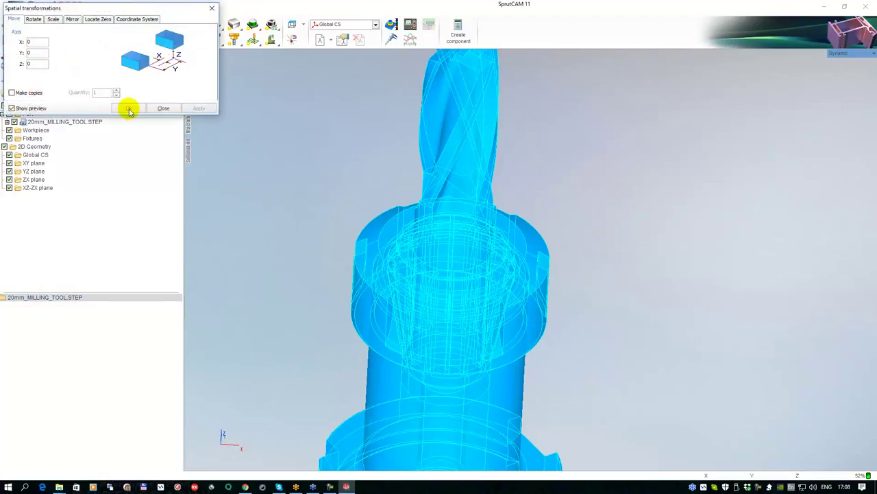
click(33, 19)
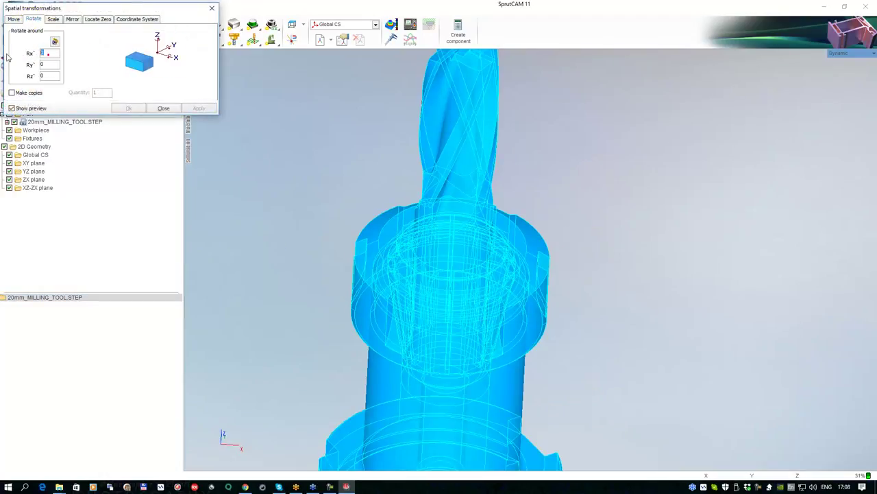
text(180)
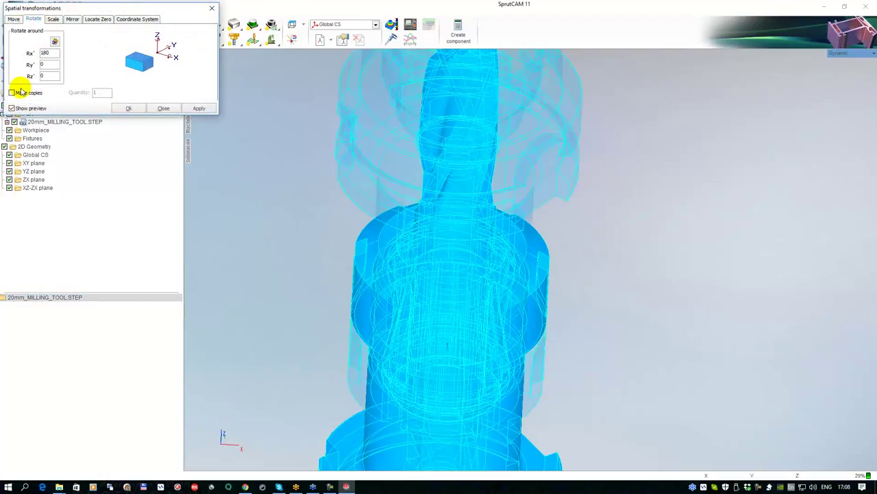
click(137, 108)
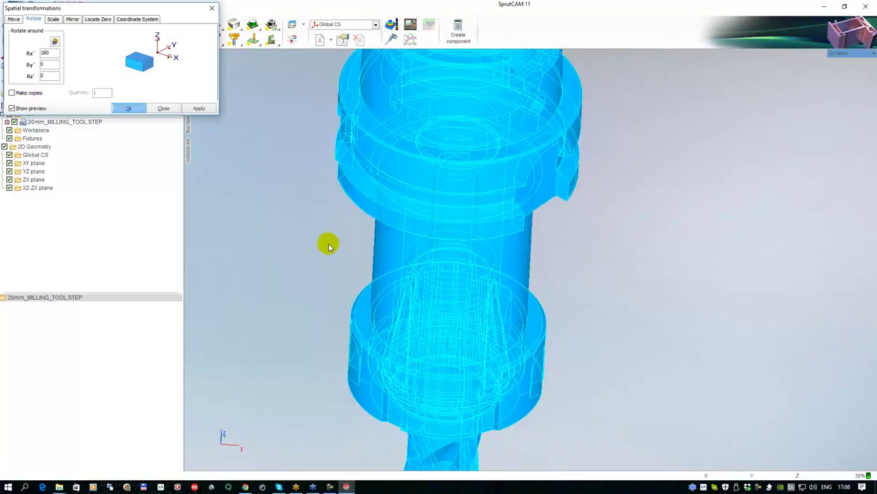
click(305, 272)
scroll(305, 273, down, 4)
middle_drag(338, 255, 329, 221)
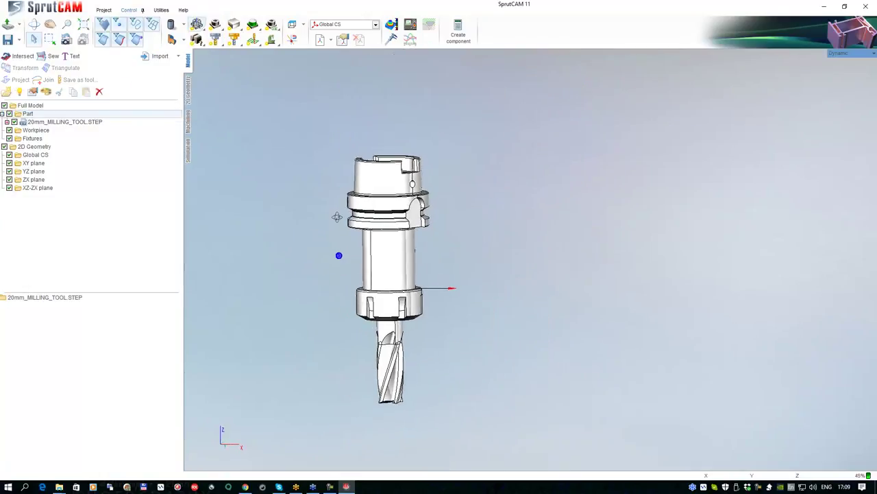
Check the Z position of the flat upper face on the holder's flange in its object properties, leaving them unchanged.
scroll(384, 294, up, 5)
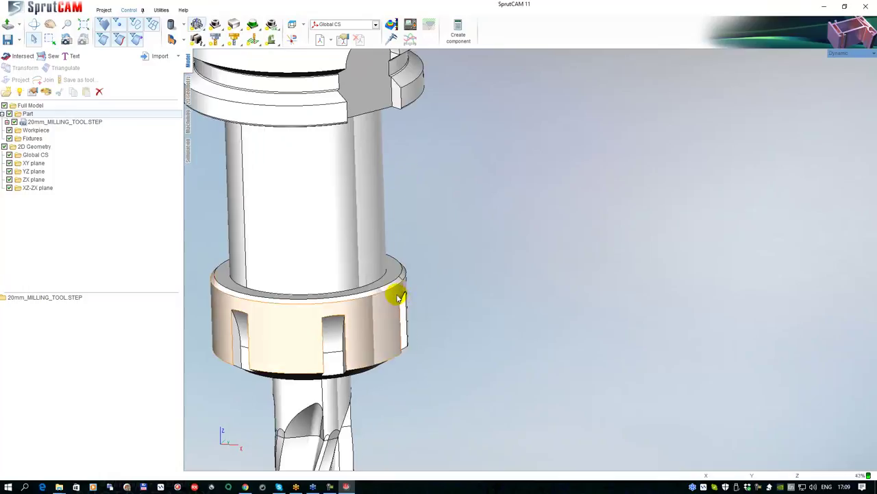
scroll(400, 298, down, 5)
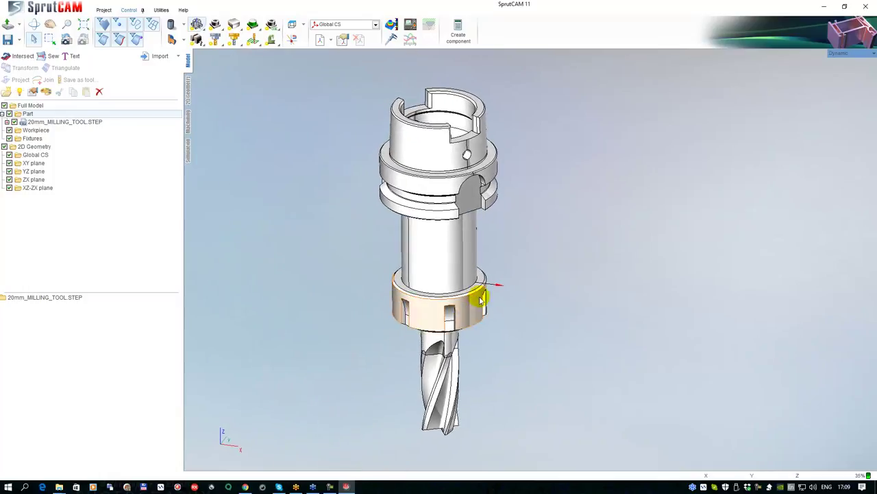
scroll(480, 291, down, 5)
scroll(464, 284, up, 6)
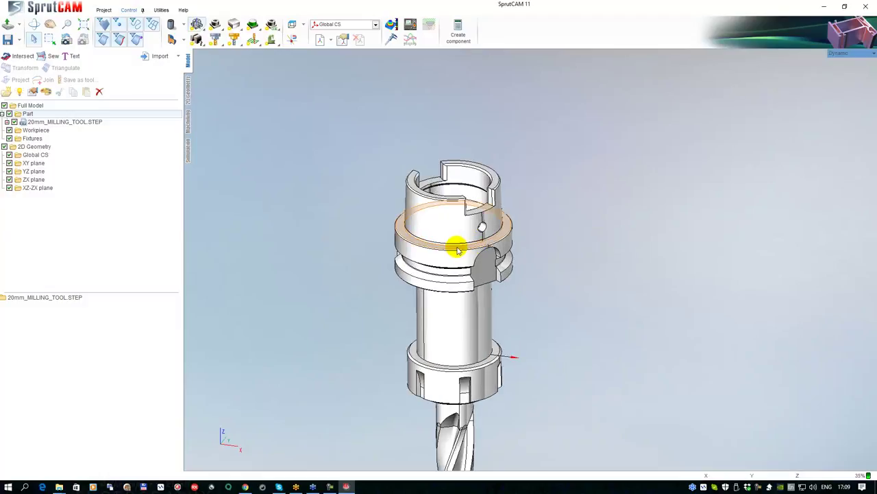
click(457, 249)
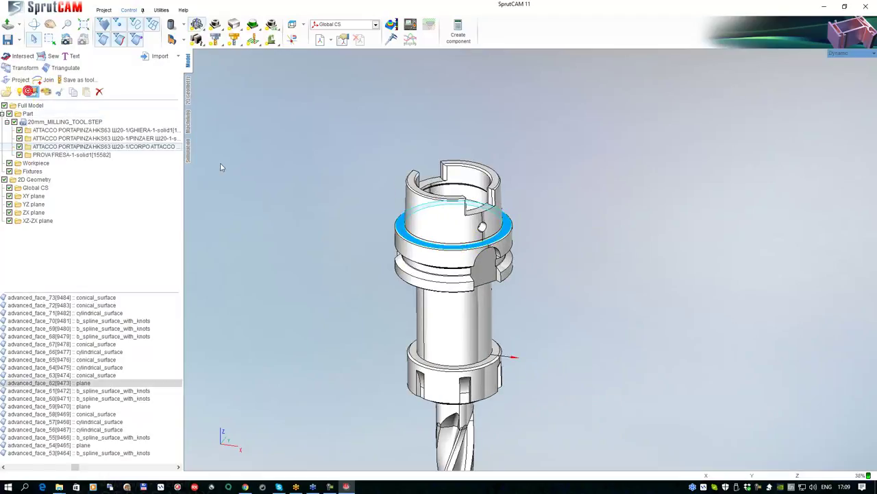
double_click(396, 227)
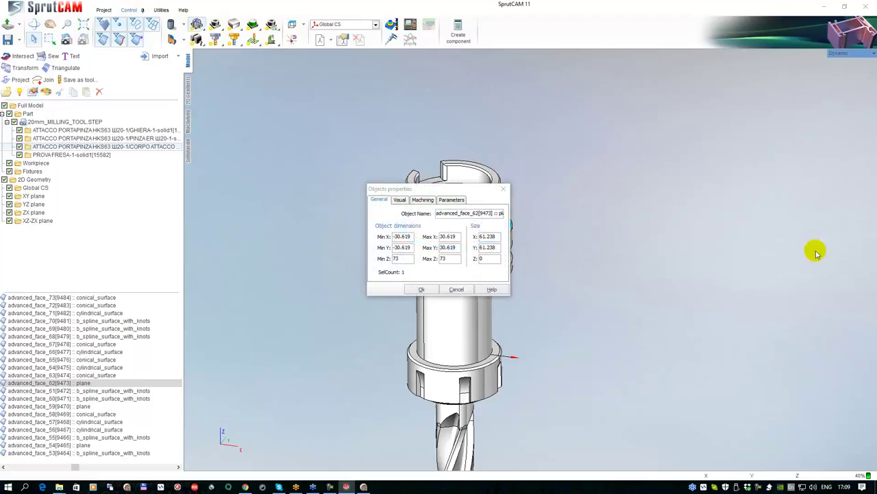
double_click(450, 258)
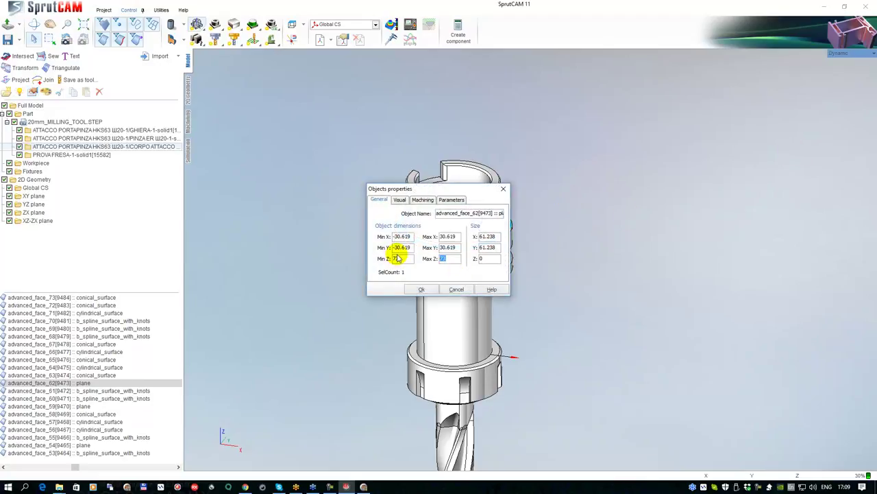
click(457, 289)
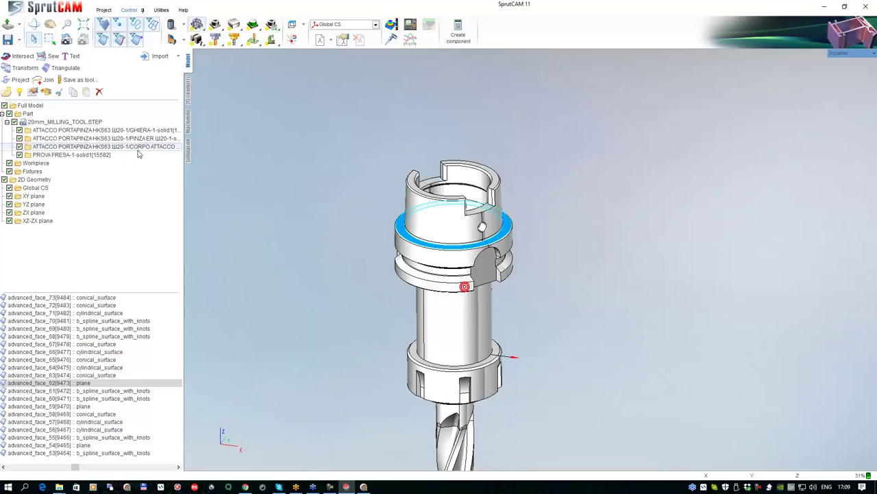
Move the whole 20mm_MILLING_TOOL.STEP model by -73 along the Z axis, without making copies, and clear the selection.
click(28, 113)
click(41, 299)
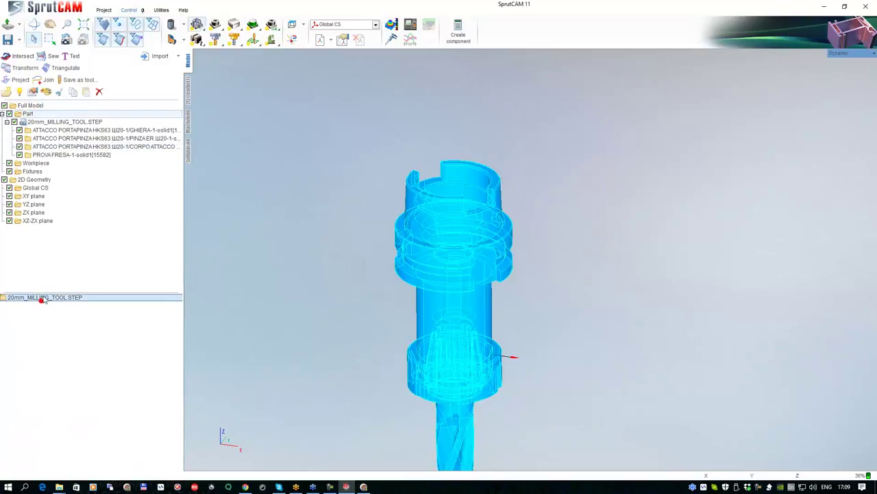
click(20, 67)
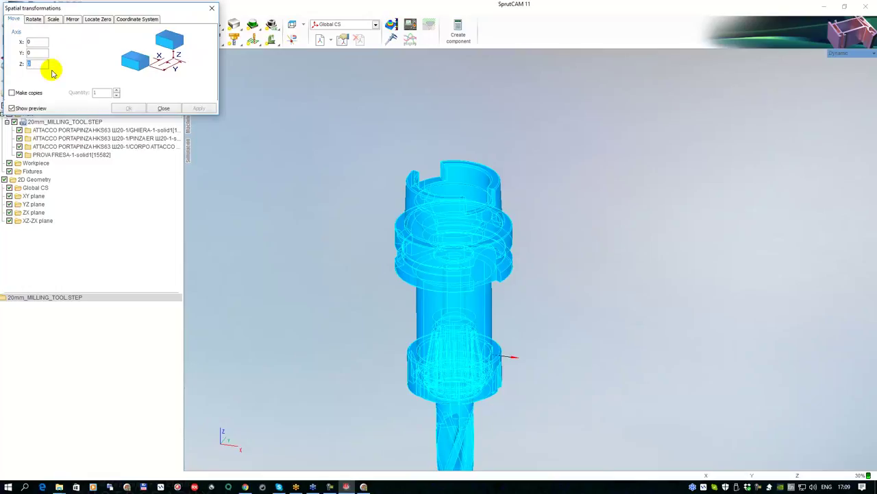
text(-73)
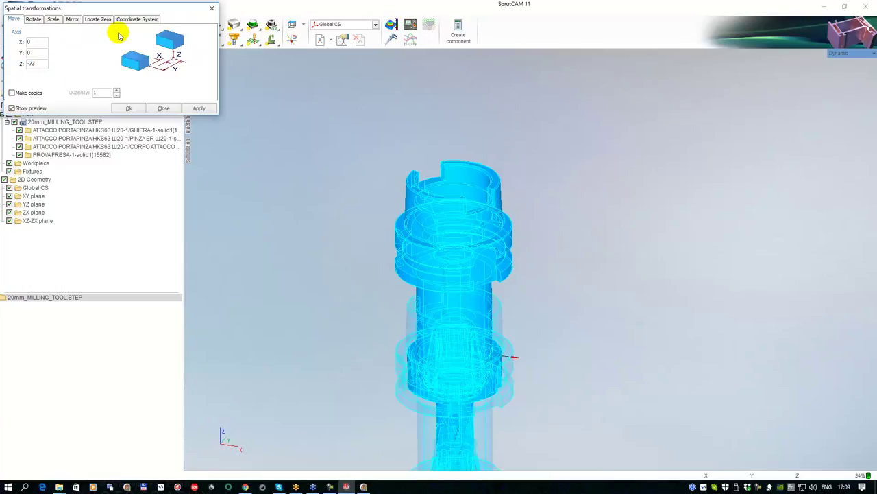
click(127, 108)
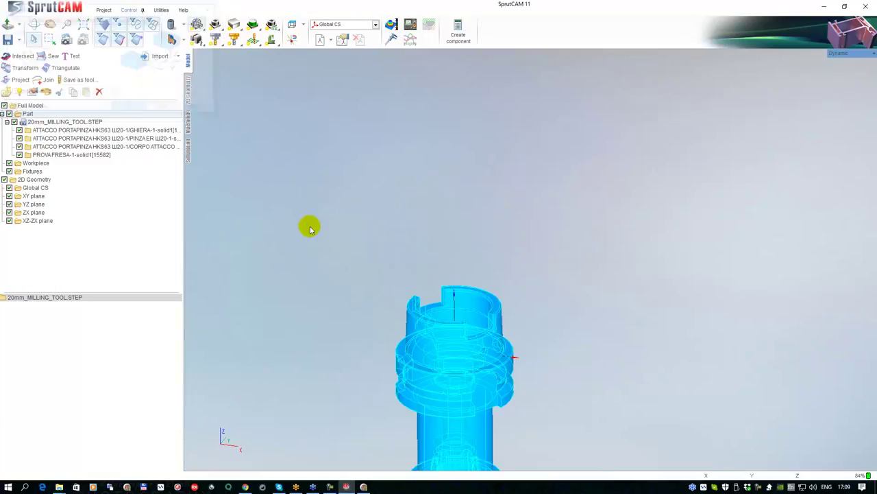
click(308, 229)
middle_drag(308, 229, 343, 158)
scroll(361, 129, down, 3)
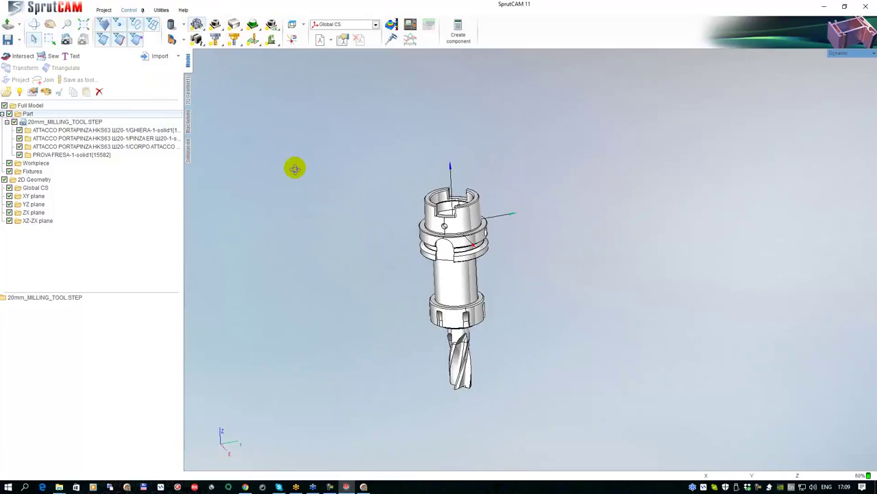